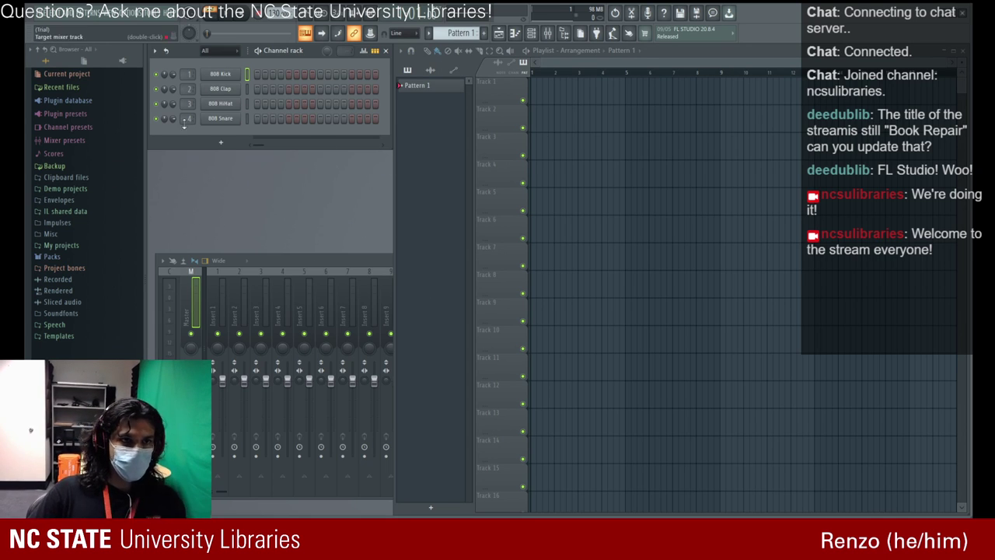
- Open the sampler settings of the 808 Kick, 808 Clap and 808 HiHat channels in turn to view each sample's waveform
{"action": "left_click", "coordinate": [221, 74]}
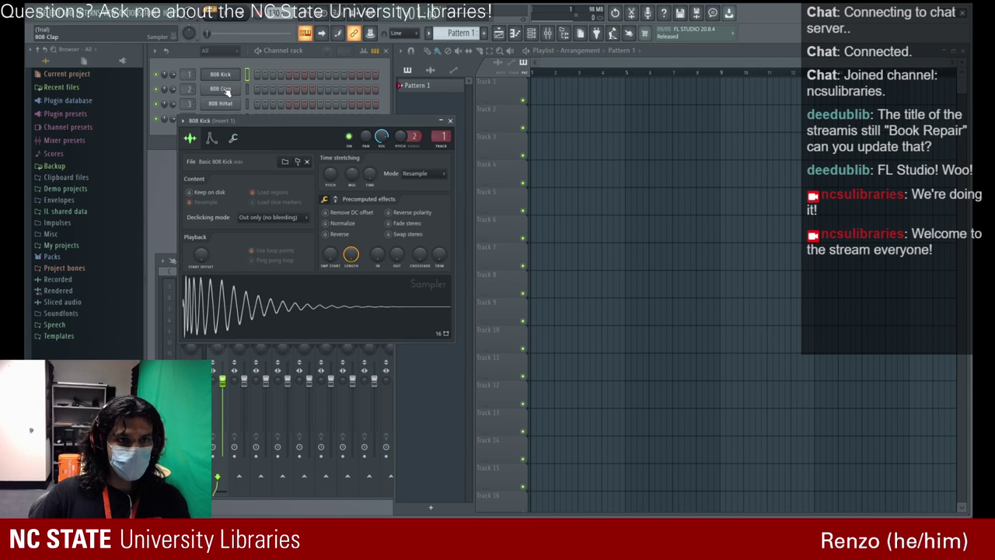
{"action": "left_click", "coordinate": [450, 122]}
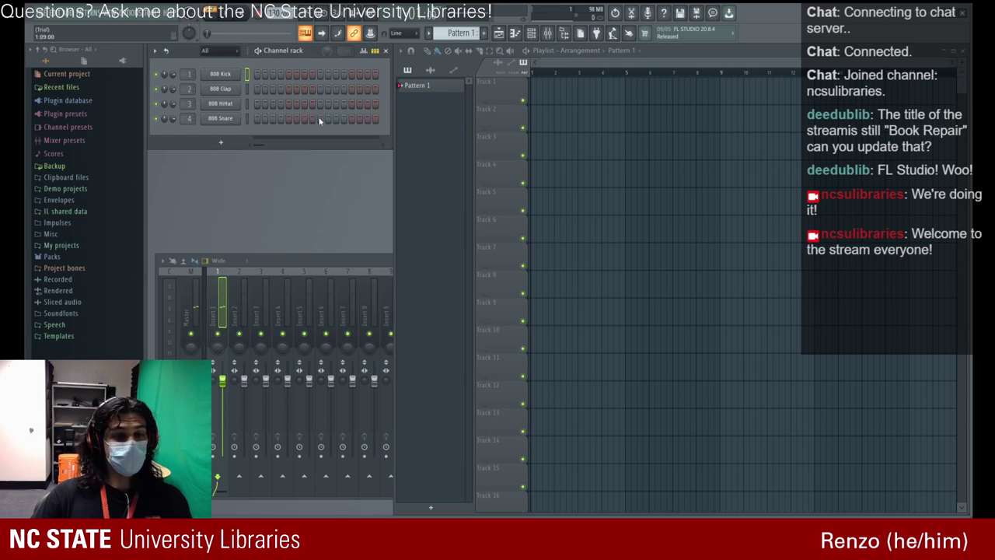
{"action": "left_click", "coordinate": [221, 89]}
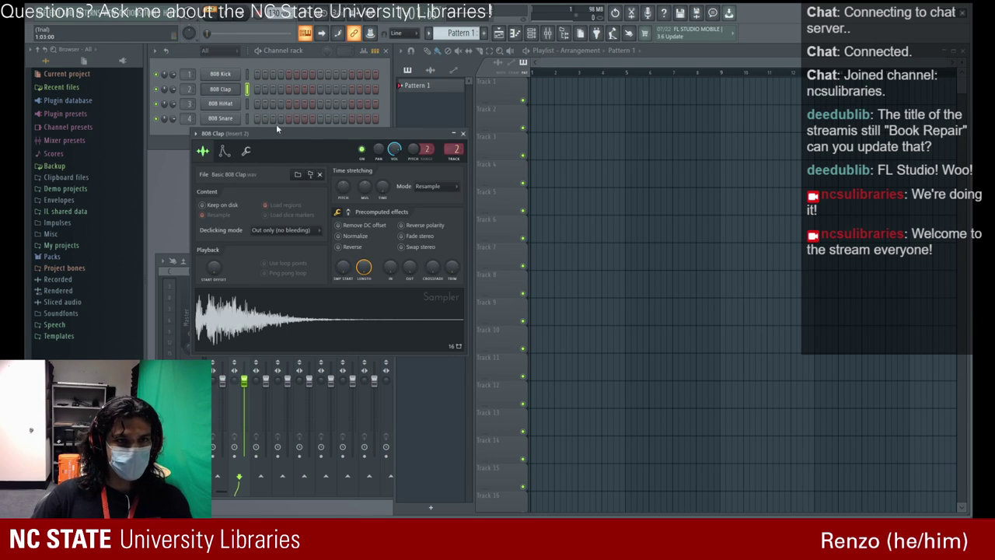
{"action": "left_click", "coordinate": [463, 134]}
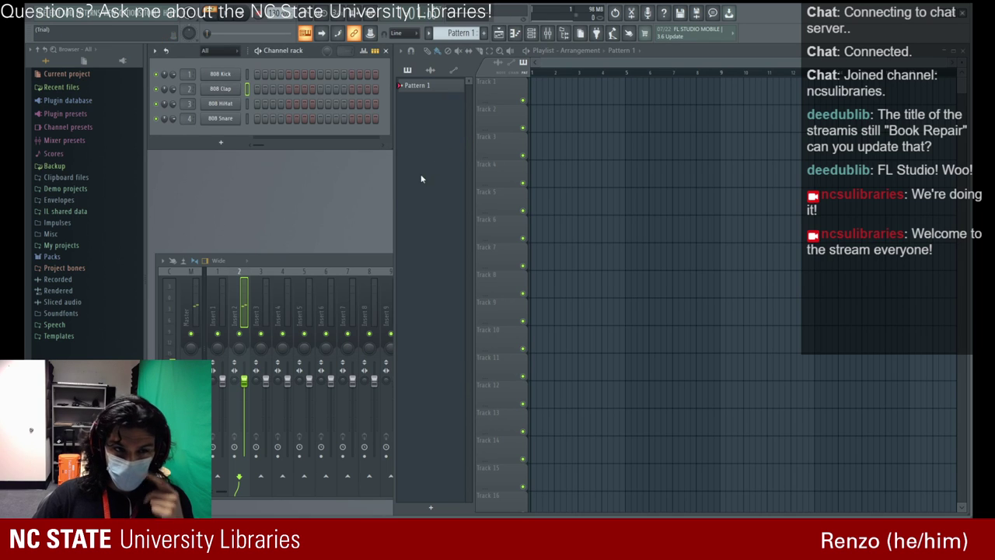
{"action": "left_click", "coordinate": [221, 103]}
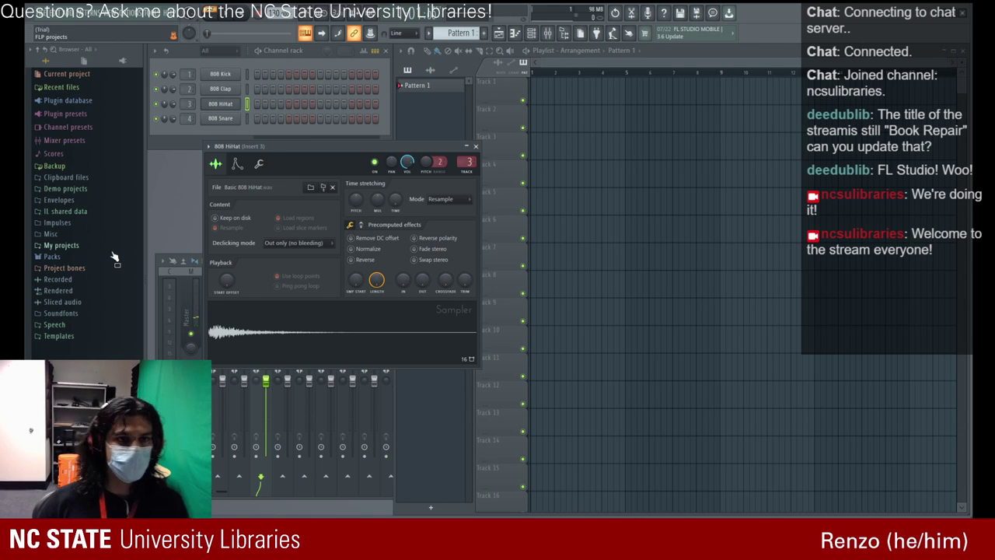
{"action": "left_click", "coordinate": [475, 146]}
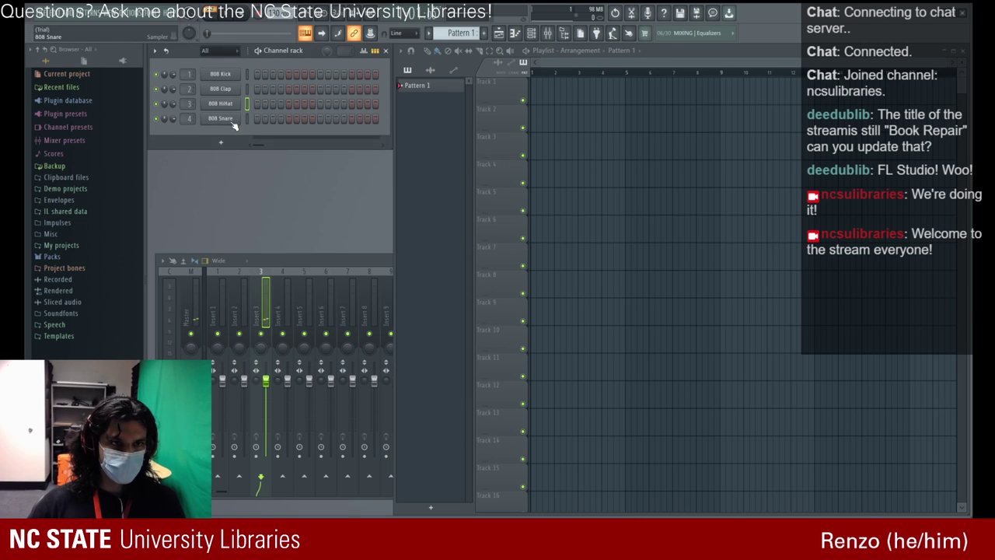
- Open the 808 Snare sampler, audition the sample, and nudge its playback start offset slightly past the beginning
{"action": "left_click", "coordinate": [220, 118]}
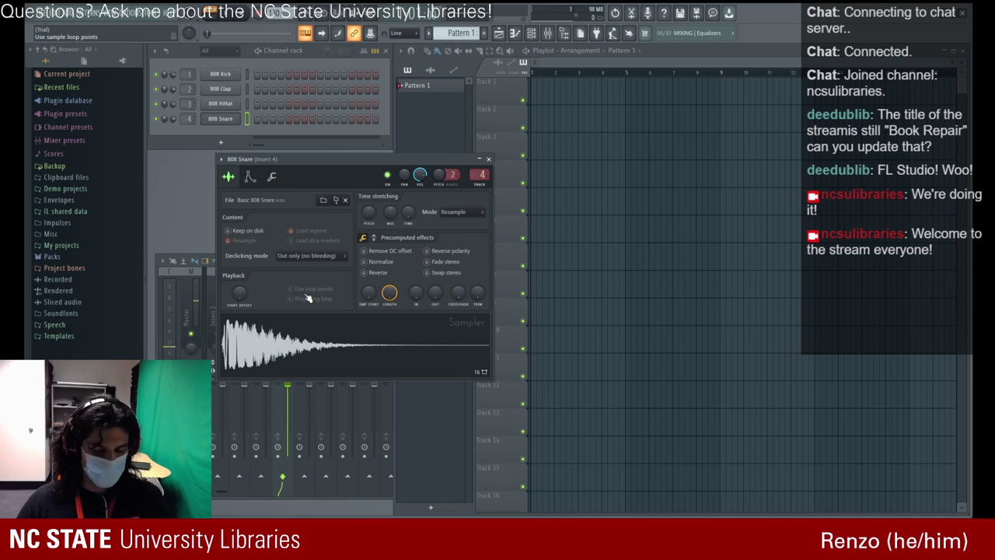
{"action": "left_click", "coordinate": [318, 331]}
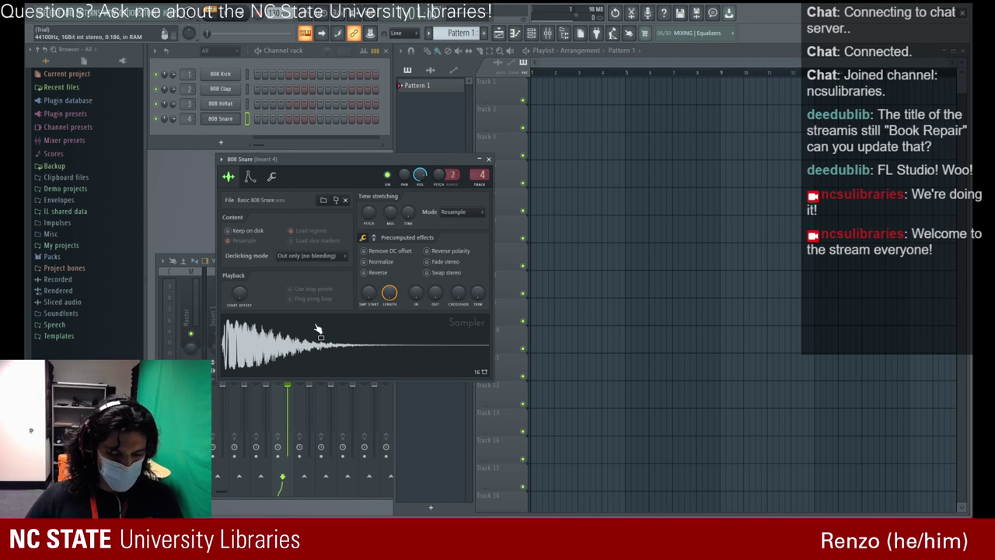
{"action": "left_click_drag", "start_coordinate": [259, 329], "coordinate": [283, 335]}
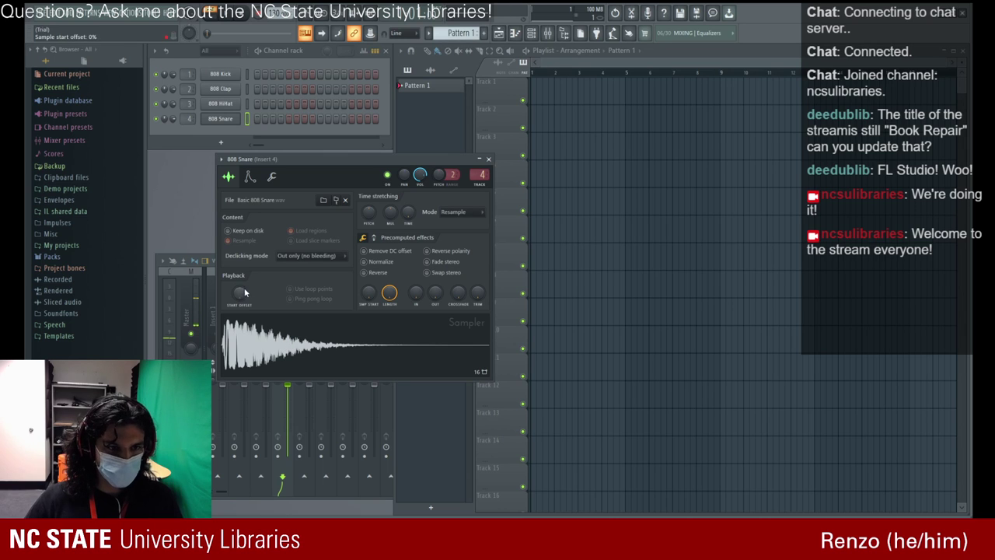
{"action": "mouse_move", "coordinate": [242, 291]}
{"action": "left_mouse_down"}
{"action": "mouse_move", "coordinate": [242, 258]}
{"action": "mouse_move", "coordinate": [242, 299]}
{"action": "left_mouse_up"}
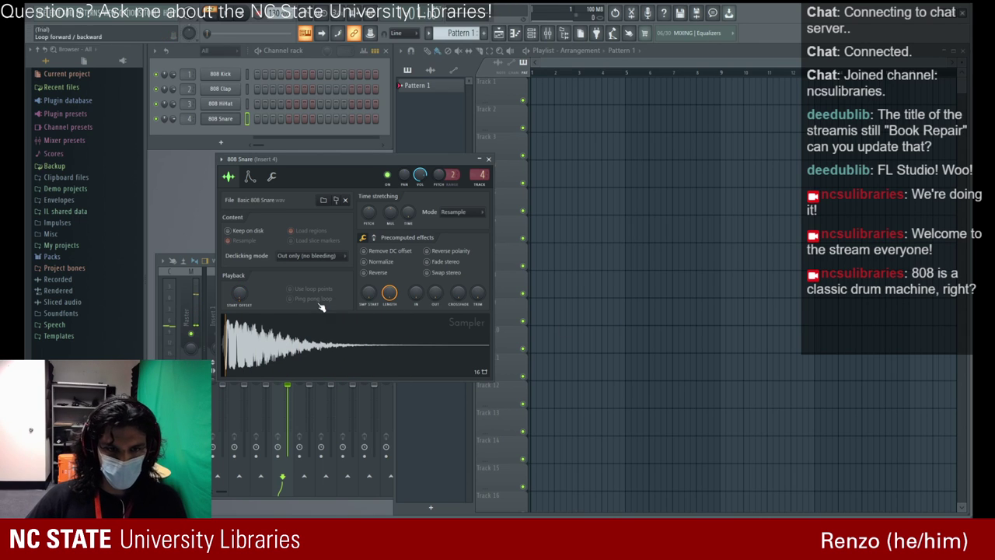
- Reverse the 808 Snare sample and try the Reverse polarity and Fade stereo effects, leaving both switched off
{"action": "left_click", "coordinate": [379, 272]}
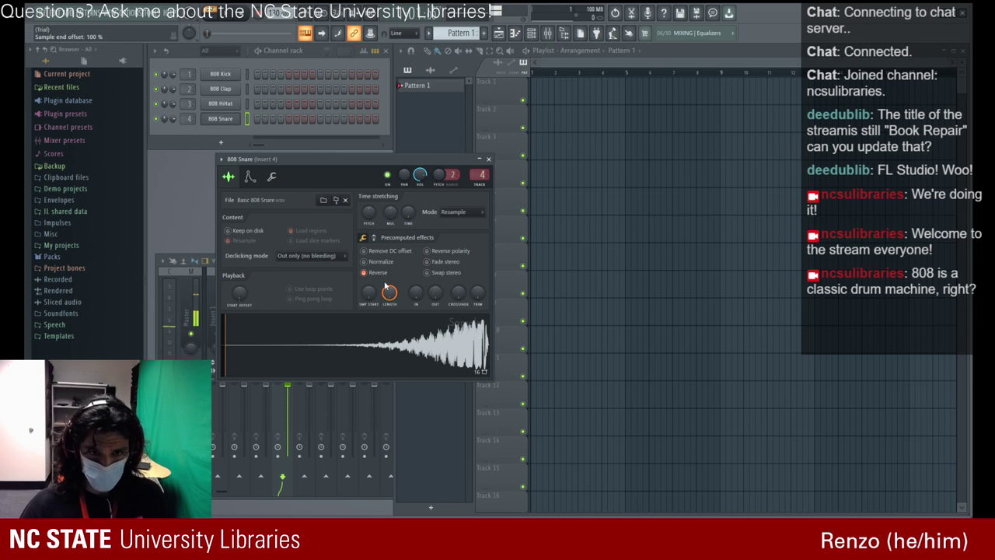
{"action": "left_click", "coordinate": [449, 251]}
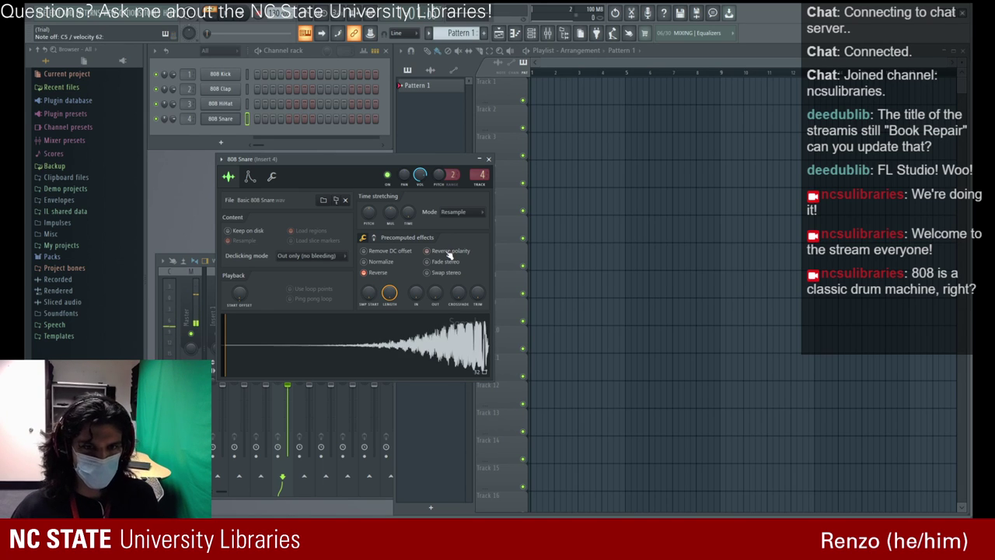
{"action": "left_click", "coordinate": [441, 262]}
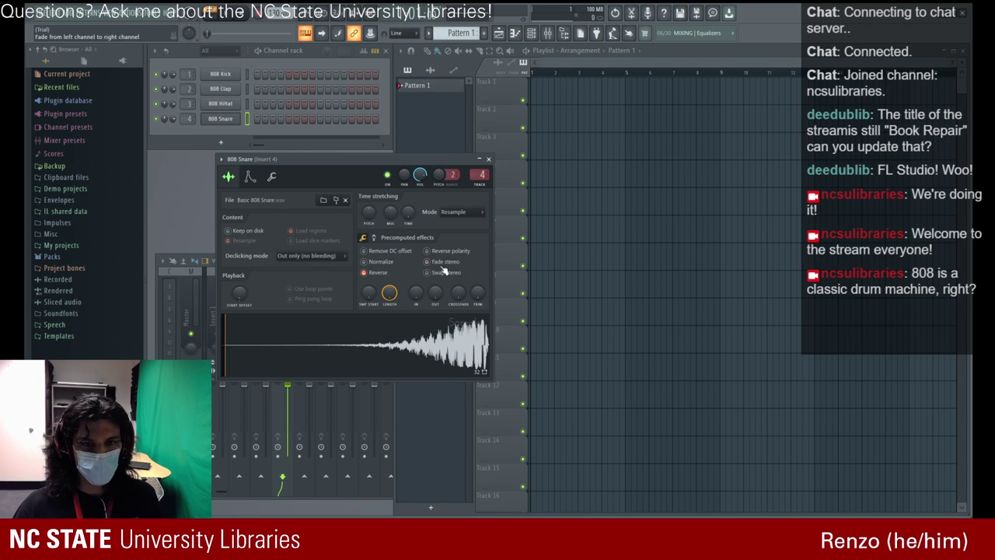
{"action": "left_click", "coordinate": [442, 262]}
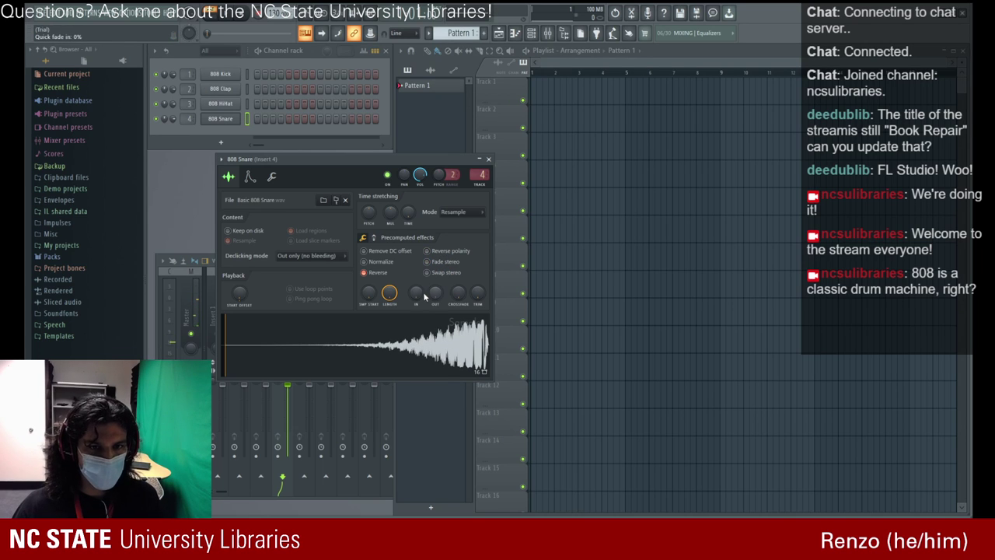
- Try the fade-in control on the reversed snare, enable Use loop points, and close the sampler window
{"action": "mouse_move", "coordinate": [415, 292]}
{"action": "left_mouse_down"}
{"action": "mouse_move", "coordinate": [415, 278]}
{"action": "mouse_move", "coordinate": [416, 295]}
{"action": "mouse_move", "coordinate": [434, 266]}
{"action": "mouse_move", "coordinate": [435, 292]}
{"action": "mouse_move", "coordinate": [459, 283]}
{"action": "mouse_move", "coordinate": [459, 272]}
{"action": "mouse_move", "coordinate": [459, 295]}
{"action": "left_mouse_up"}
{"action": "left_click", "coordinate": [451, 339]}
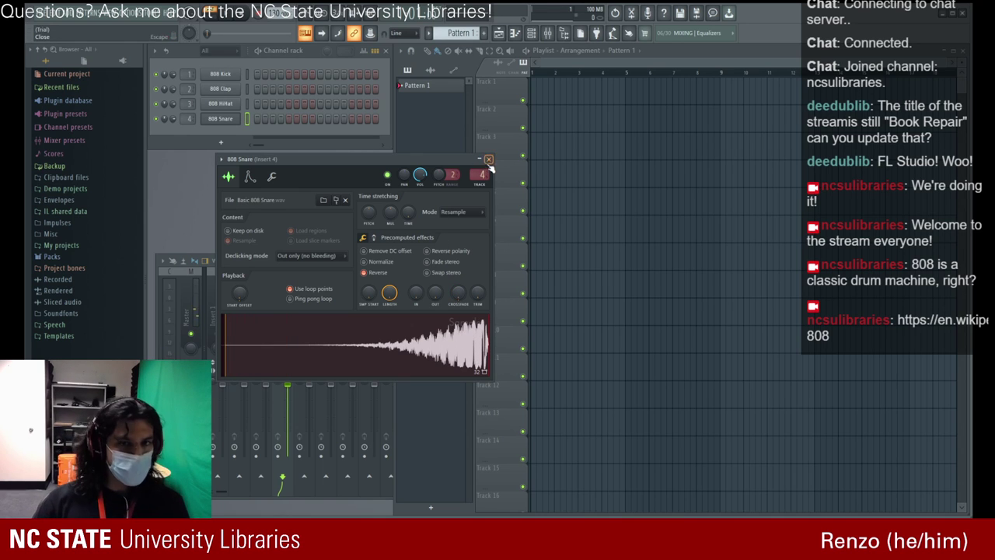
{"action": "left_click", "coordinate": [488, 158]}
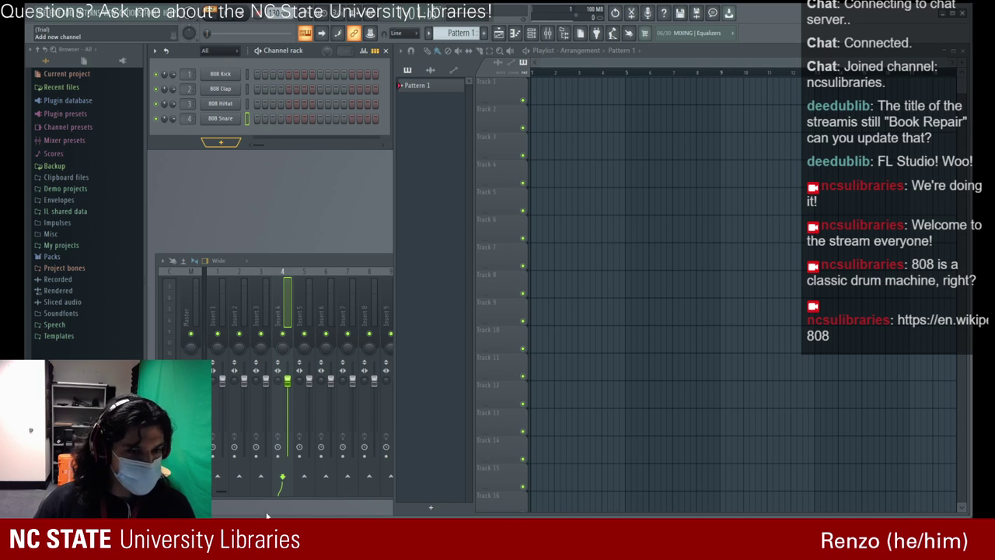
- Add a 3x Osc synth channel below the drums, move its window over the playlist, and close it
{"action": "left_click", "coordinate": [234, 392]}
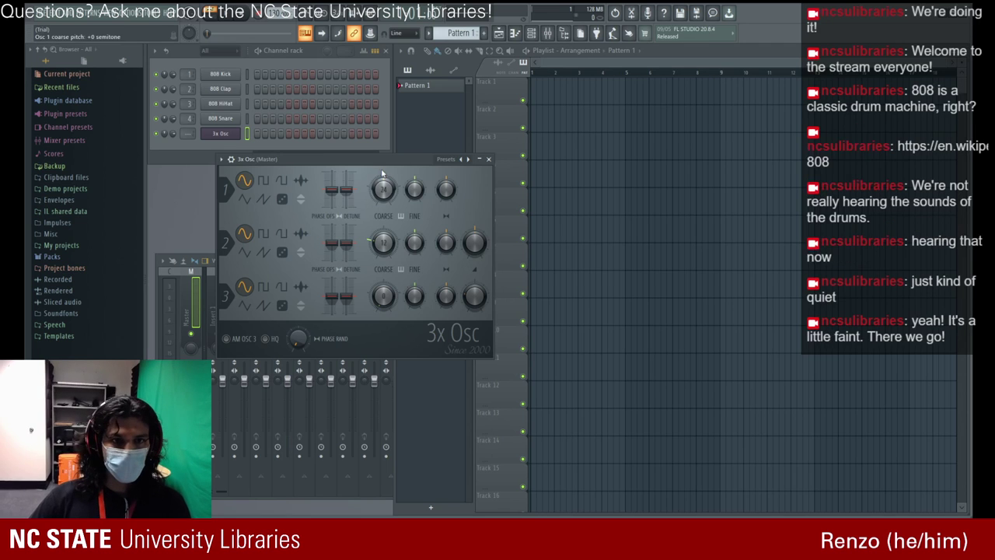
{"action": "left_click_drag", "start_coordinate": [362, 160], "coordinate": [613, 119]}
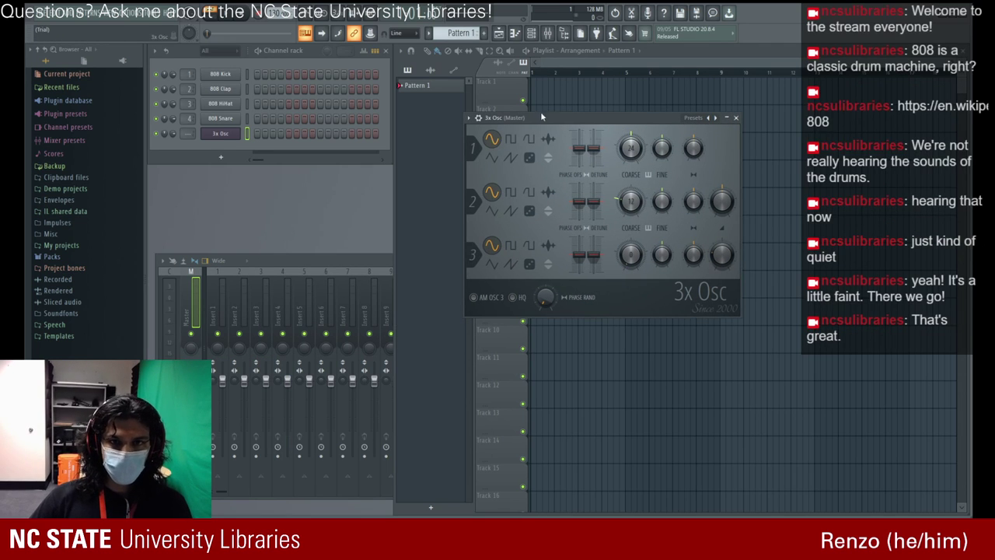
{"action": "left_click", "coordinate": [221, 134]}
{"action": "left_click", "coordinate": [221, 133]}
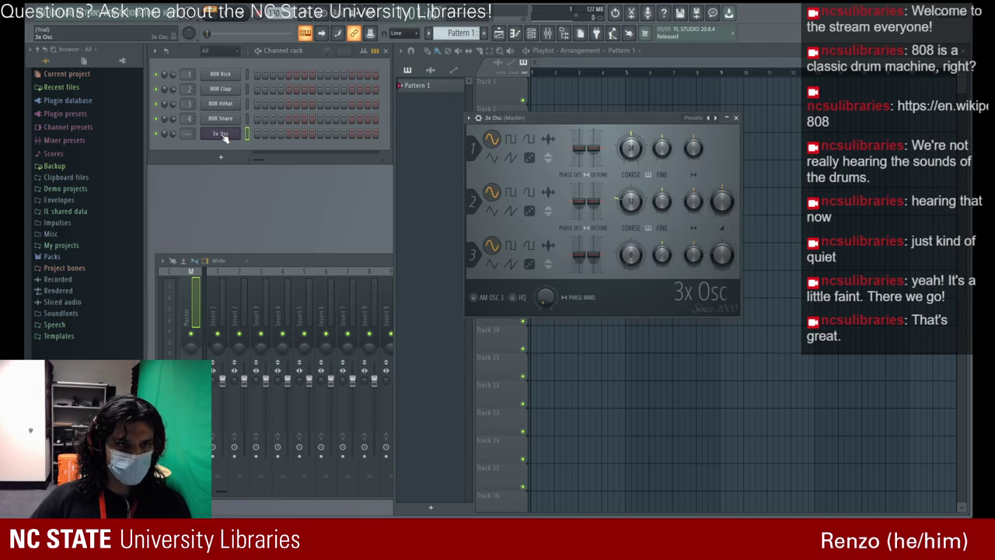
{"action": "left_click", "coordinate": [221, 134]}
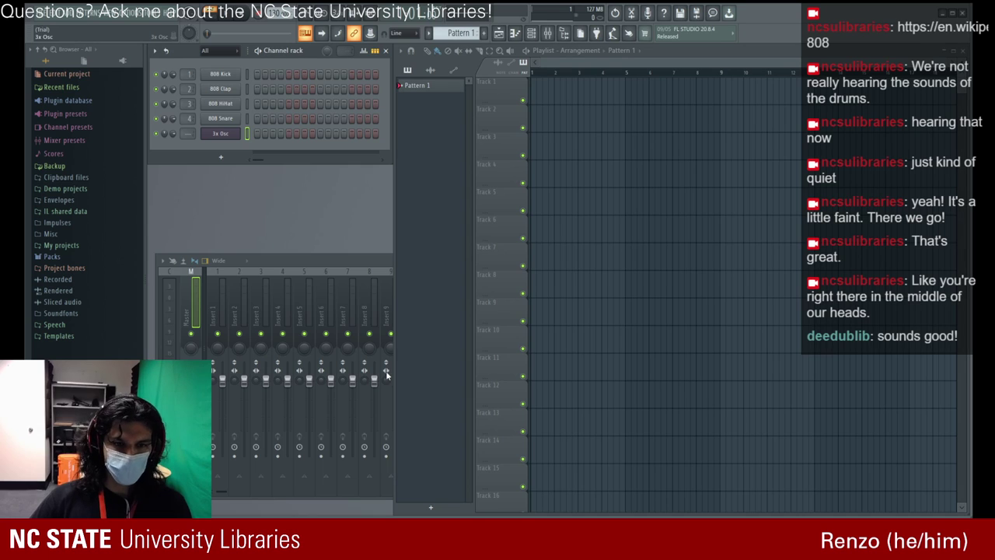
- Put an Autogun synth in the fifth channel and audition its first sounds up to Glossy oxygen 7
{"action": "left_click", "coordinate": [443, 34]}
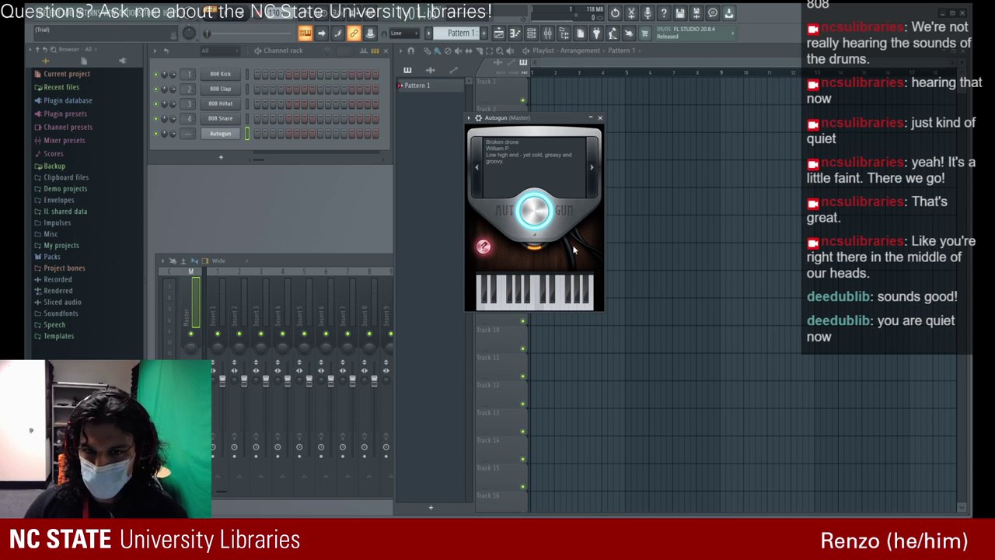
{"action": "left_click", "coordinate": [595, 181]}
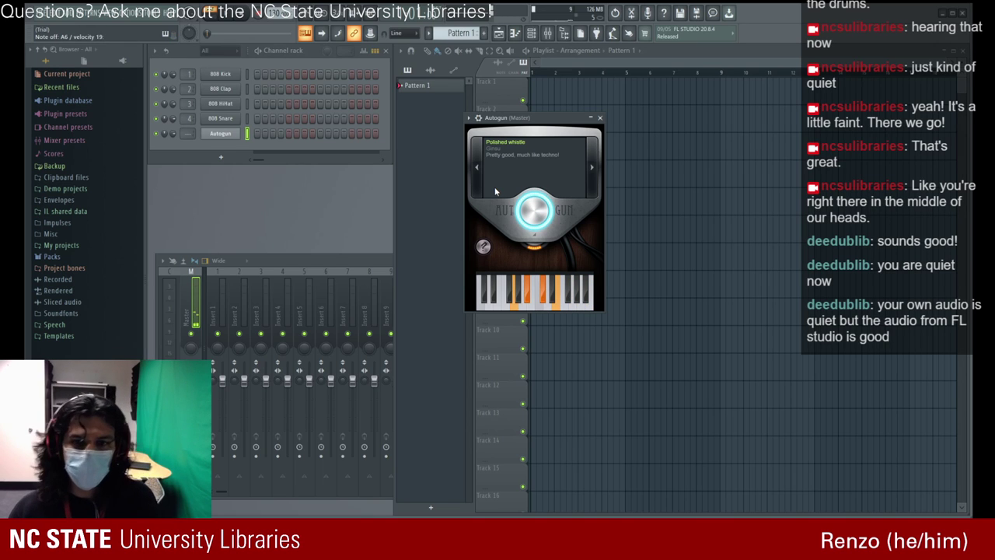
{"action": "mouse_move", "coordinate": [539, 213]}
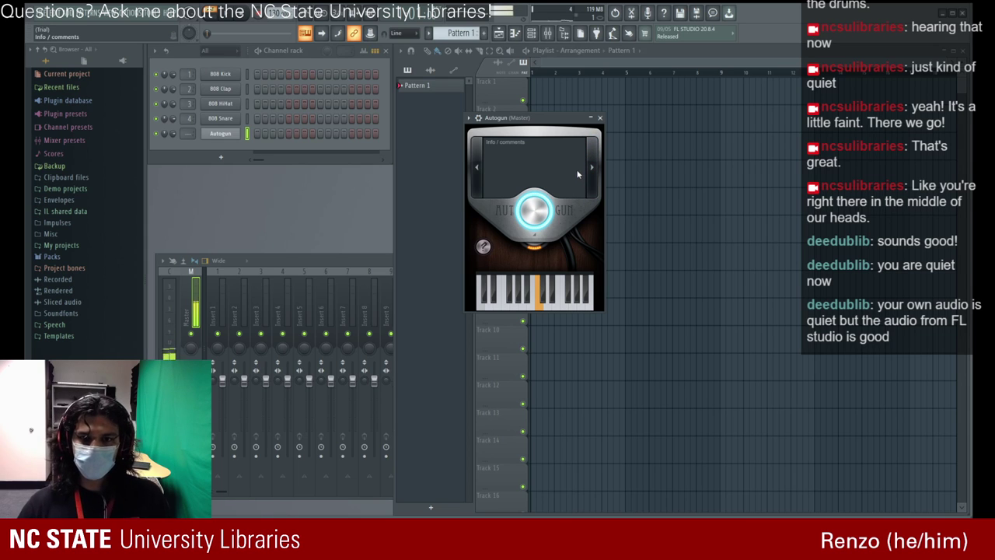
{"action": "left_click", "coordinate": [591, 166]}
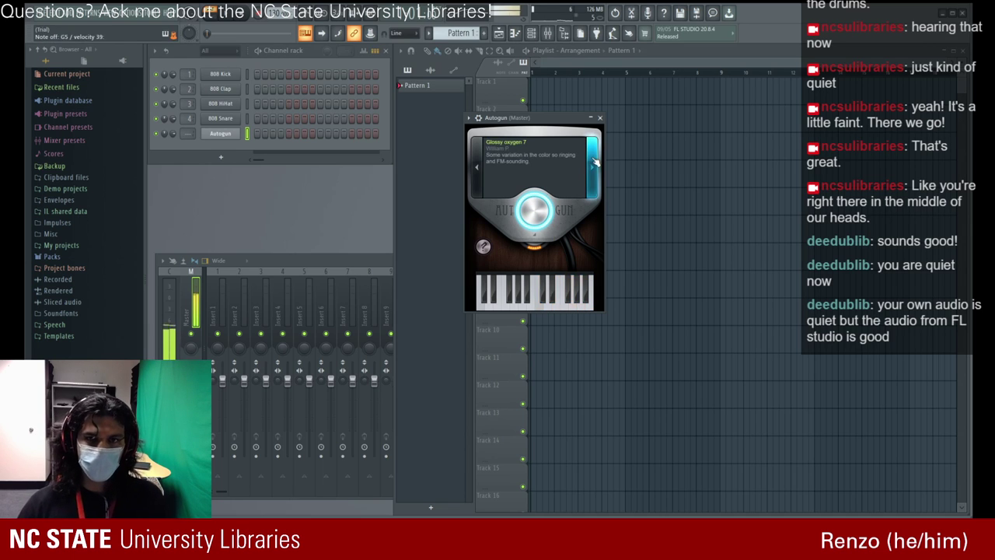
- Step through more Autogun presets, including Chime, Broken singing, Quiet wave 5, Dark cat and Electro angel, and close the synth
{"action": "left_click", "coordinate": [591, 166]}
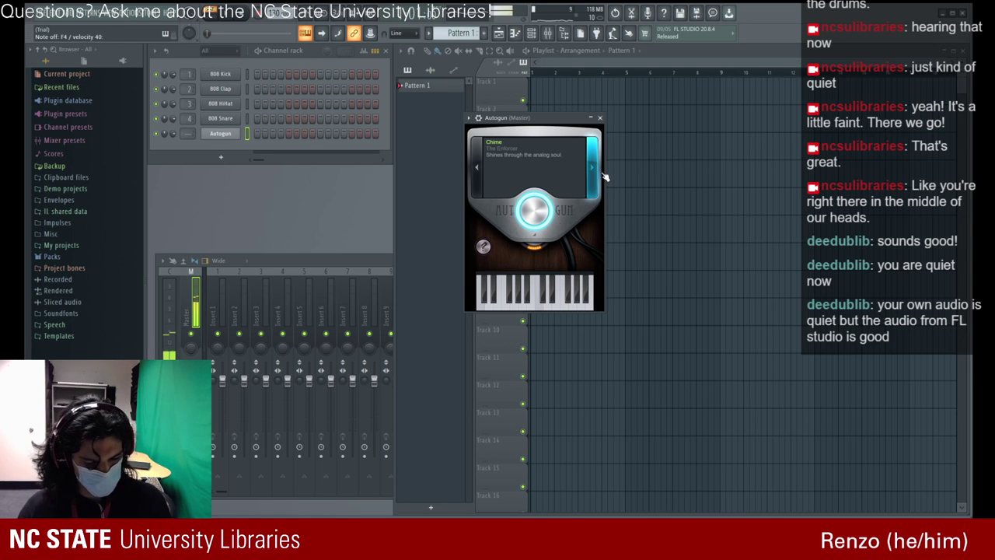
{"action": "left_click", "coordinate": [600, 183]}
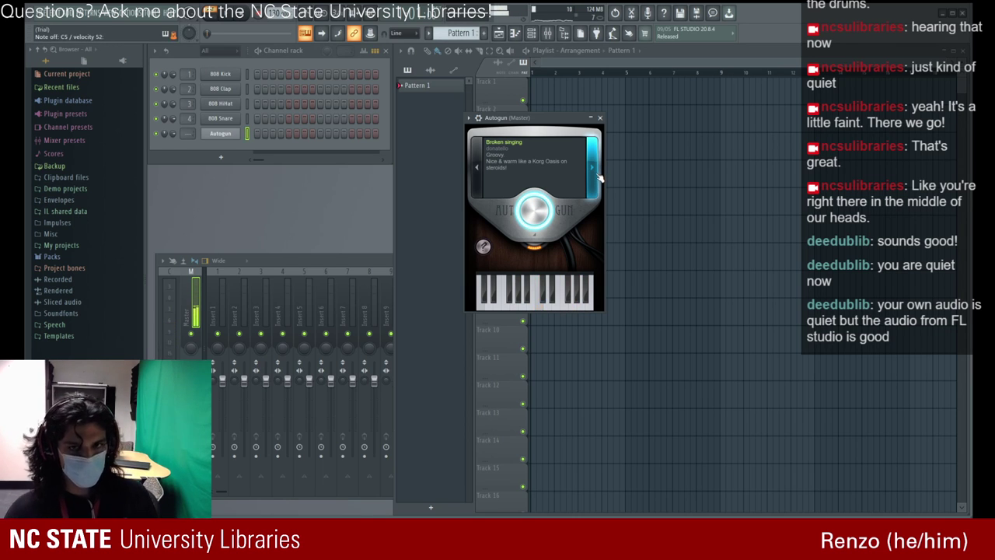
{"action": "left_click", "coordinate": [600, 163]}
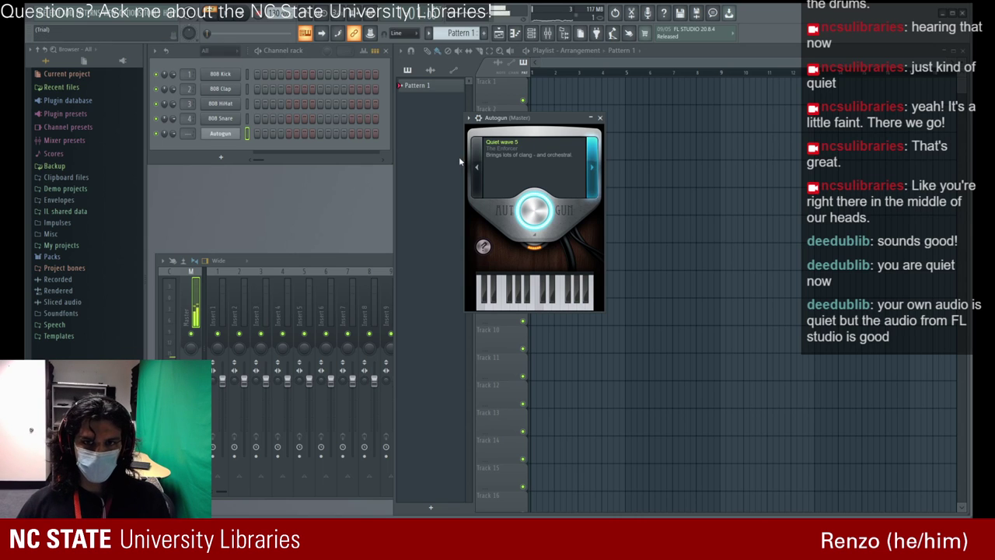
{"action": "left_click", "coordinate": [591, 176]}
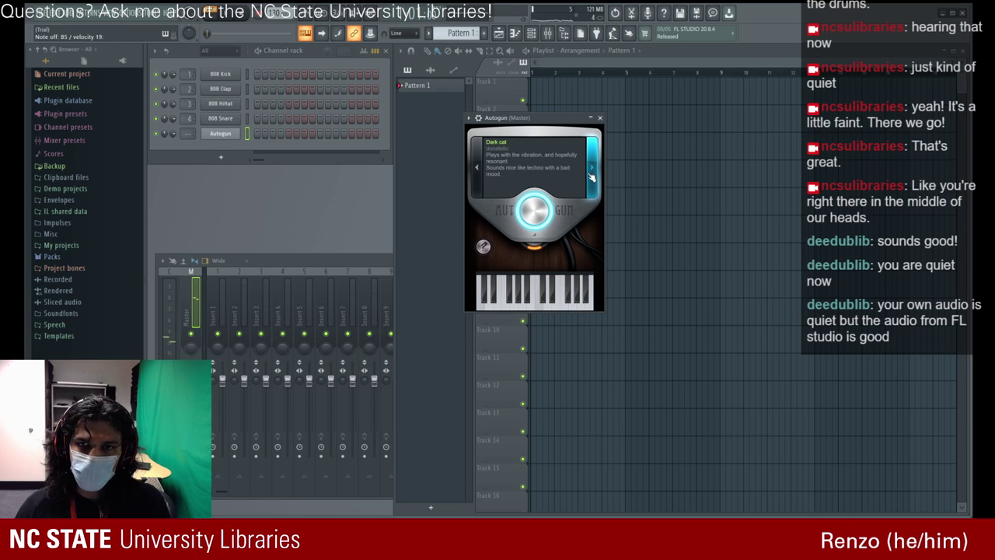
{"action": "left_click", "coordinate": [591, 176]}
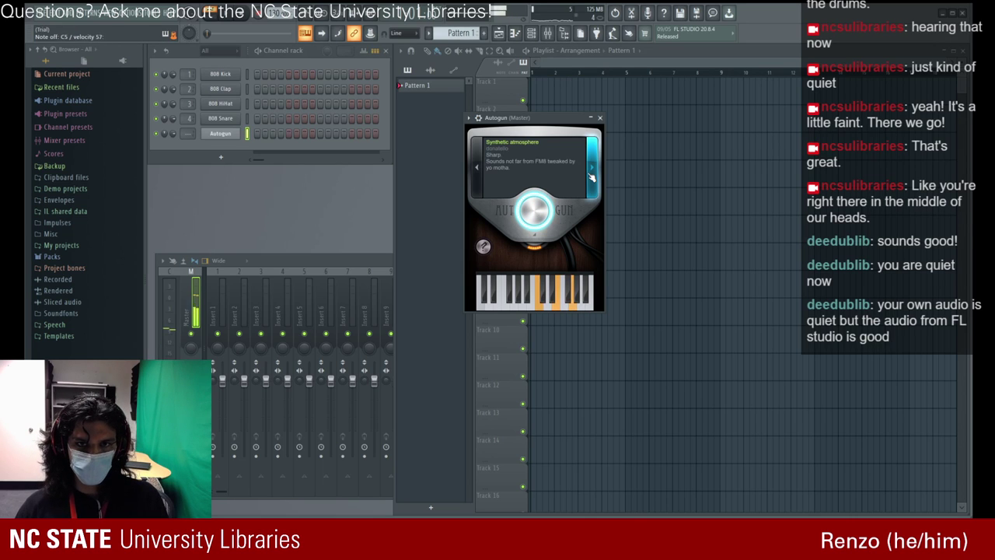
{"action": "left_click", "coordinate": [591, 175]}
{"action": "left_click", "coordinate": [591, 176]}
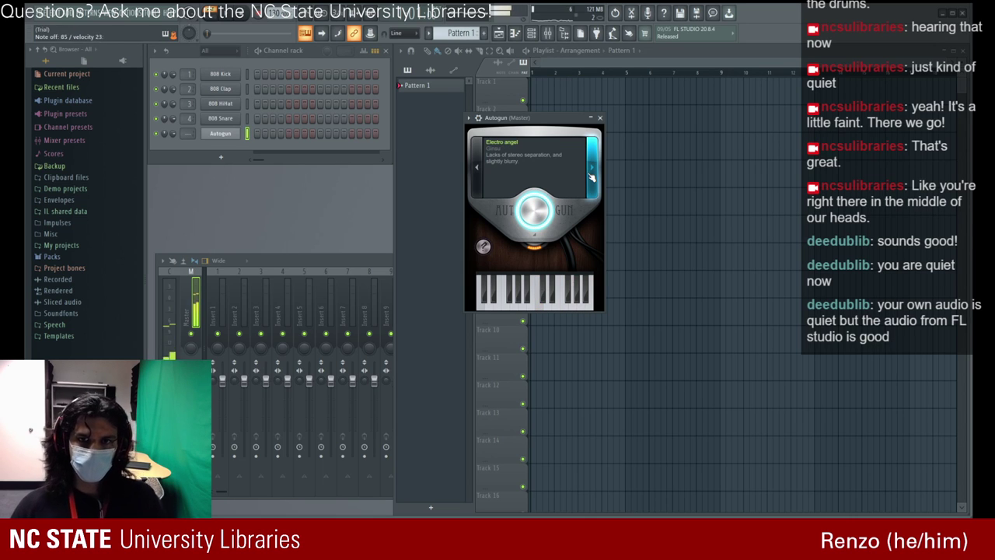
{"action": "left_click", "coordinate": [591, 175]}
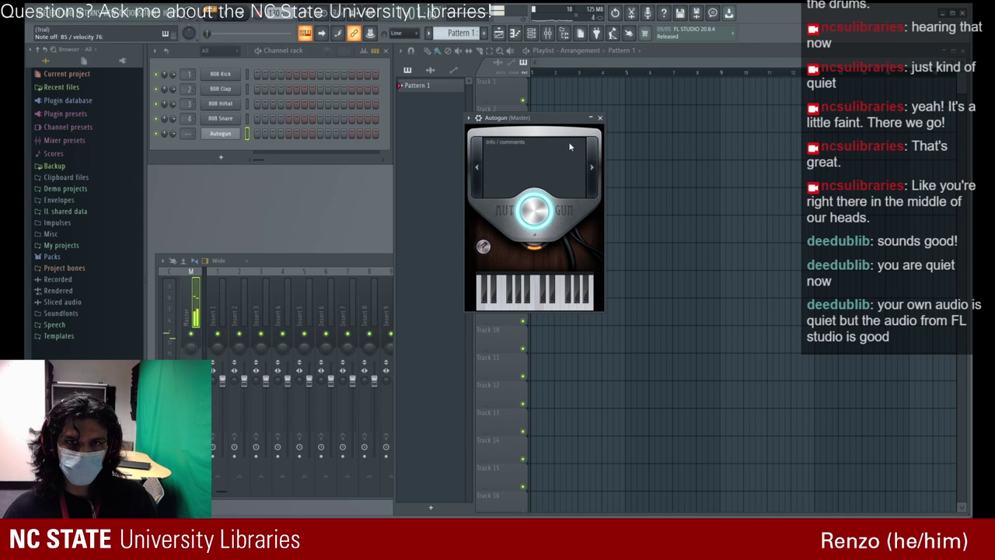
{"action": "left_click", "coordinate": [599, 117]}
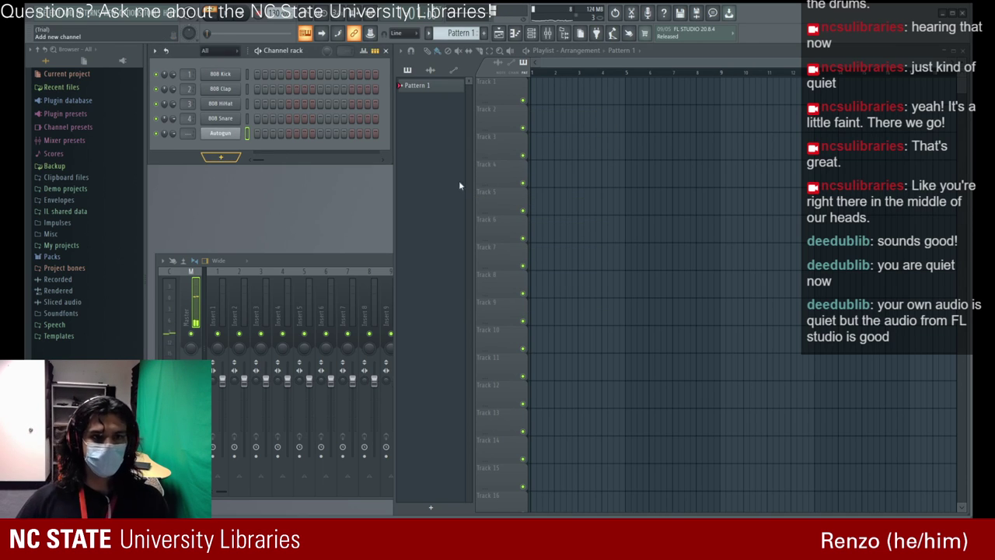
- Add a 3x Osc channel below Autogun, reposition its window, and adjust the first oscillator's phase offset
{"action": "left_click", "coordinate": [267, 394]}
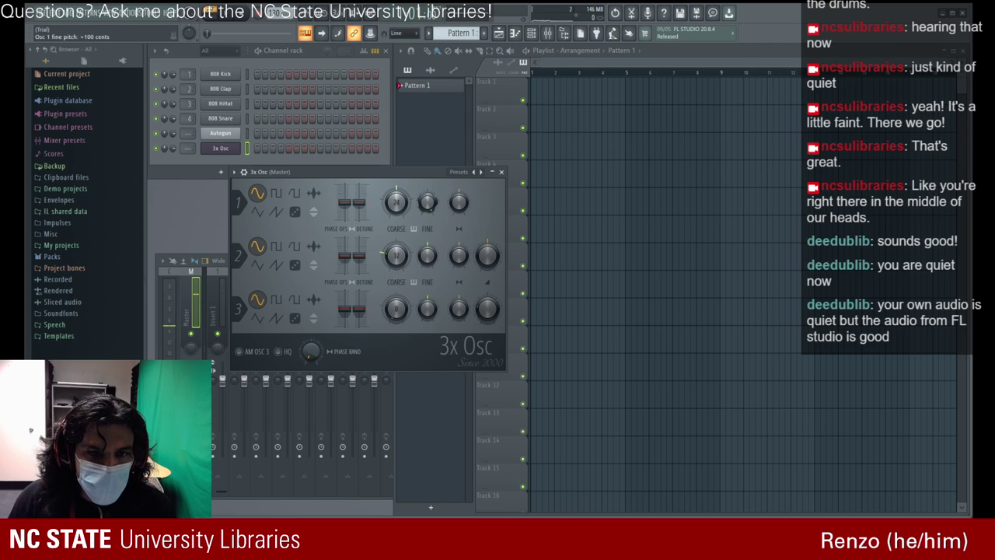
{"action": "left_click_drag", "start_coordinate": [428, 203], "coordinate": [456, 140]}
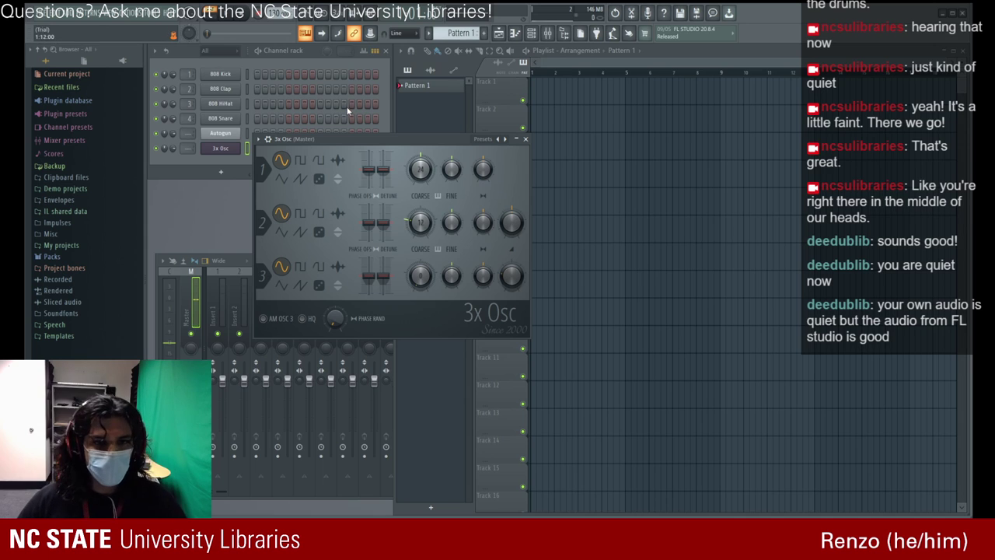
{"action": "mouse_move", "coordinate": [370, 168]}
{"action": "left_mouse_down"}
{"action": "mouse_move", "coordinate": [370, 187]}
{"action": "mouse_move", "coordinate": [369, 172]}
{"action": "left_mouse_up"}
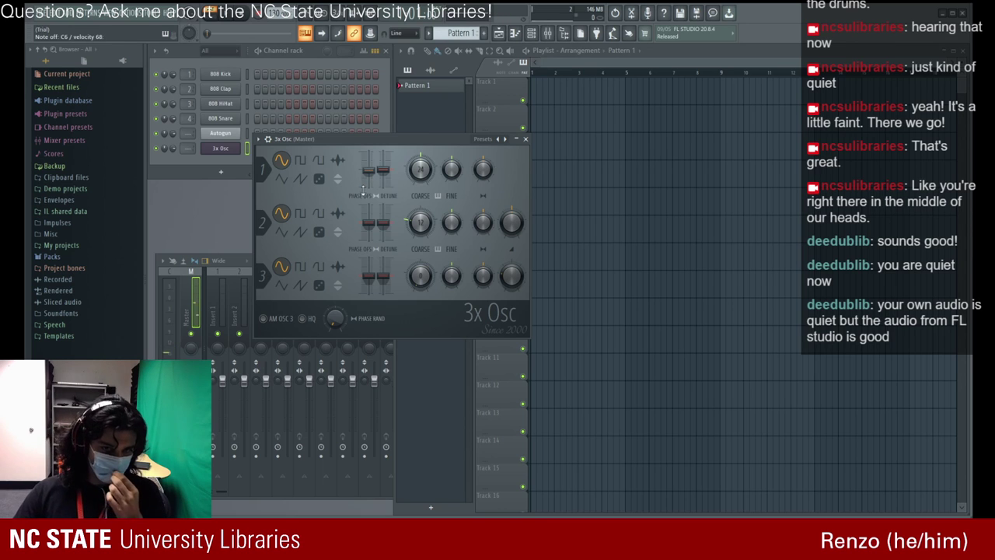
- Audition oscillator 1 with the square, custom, noise, sawtooth and triangle waveforms, returning it to sine
{"action": "left_click", "coordinate": [300, 161]}
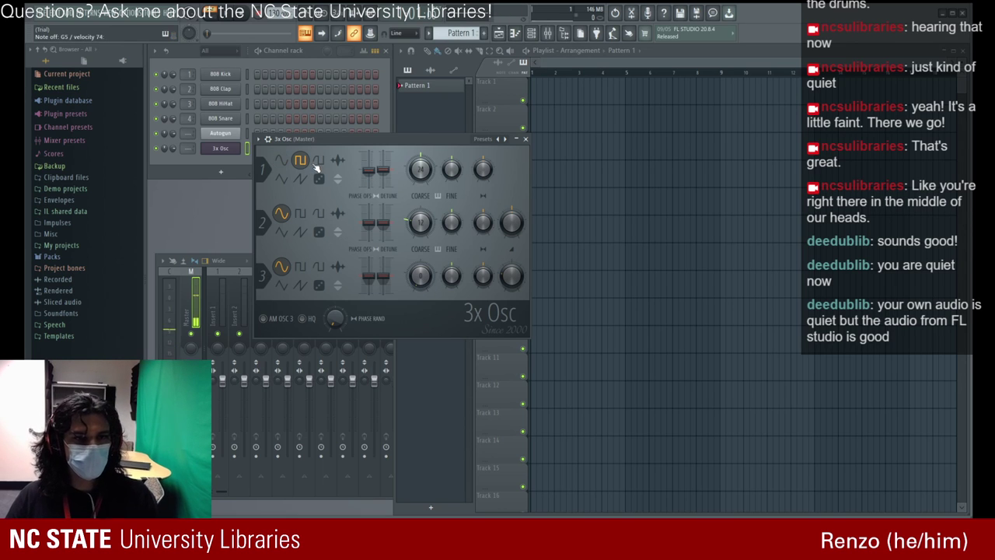
{"action": "left_click", "coordinate": [339, 160]}
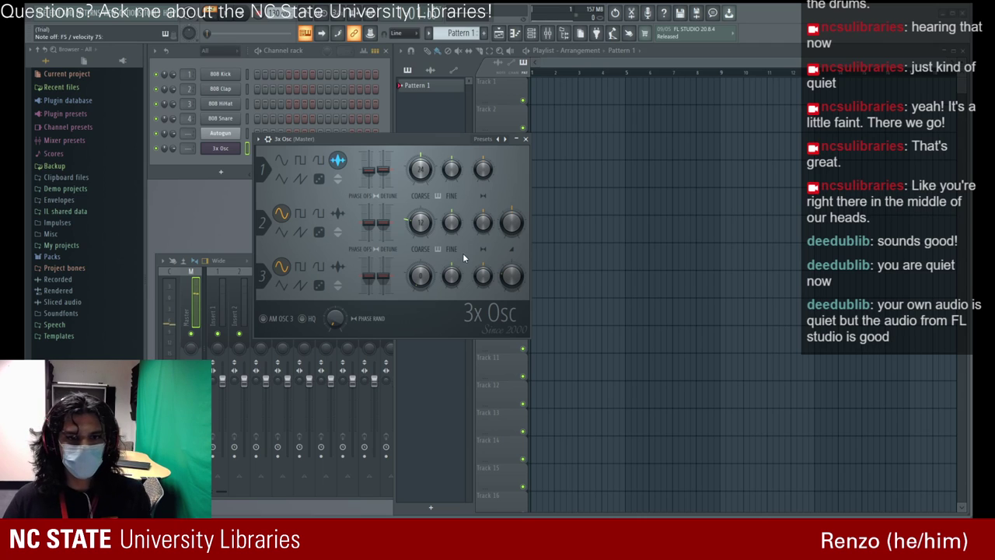
{"action": "left_click", "coordinate": [319, 179]}
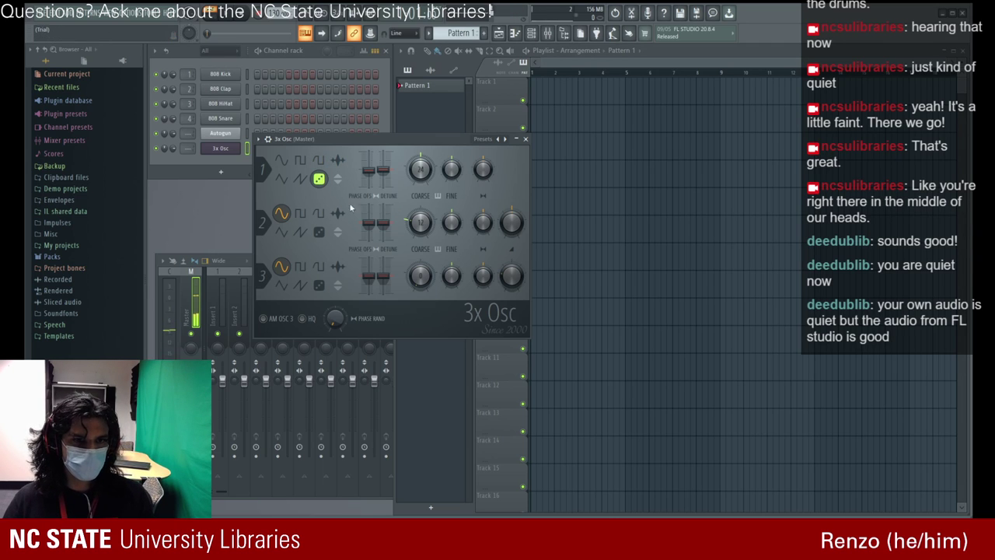
{"action": "left_click", "coordinate": [302, 179]}
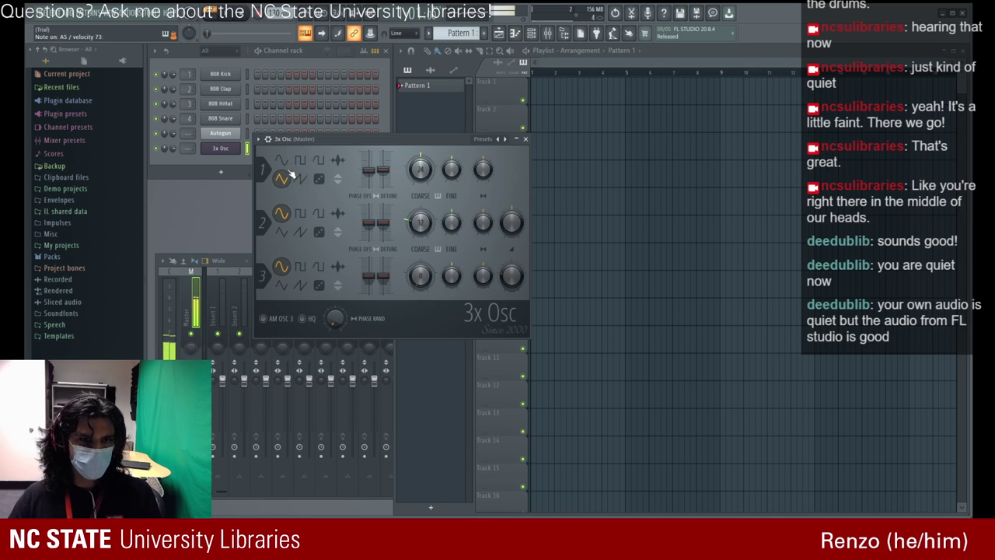
{"action": "left_click", "coordinate": [282, 160]}
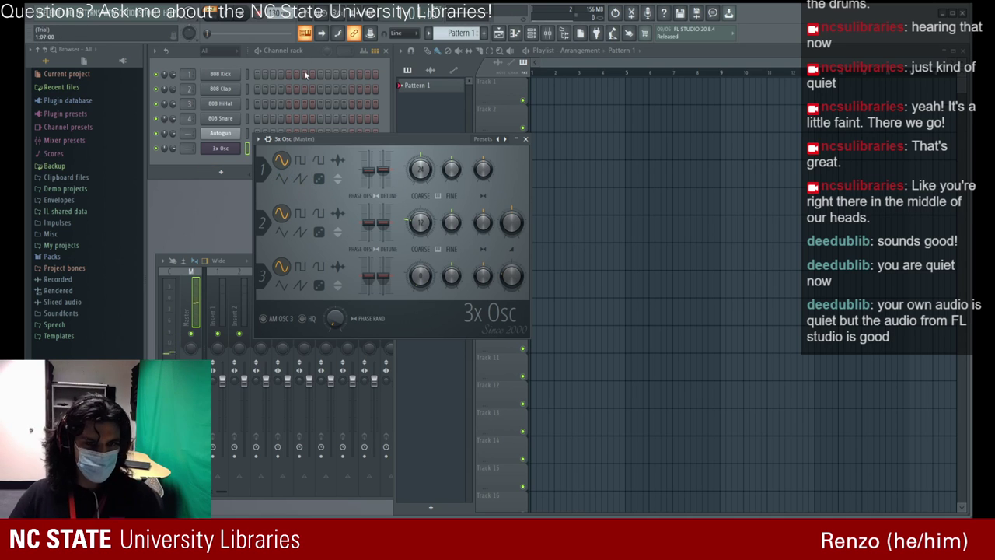
{"action": "left_click", "coordinate": [300, 161]}
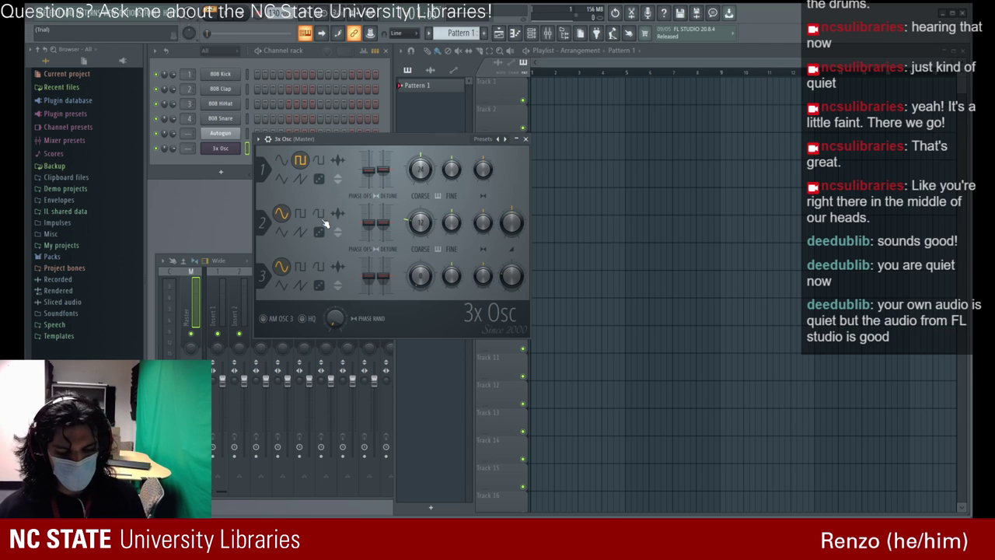
{"action": "left_click", "coordinate": [282, 161]}
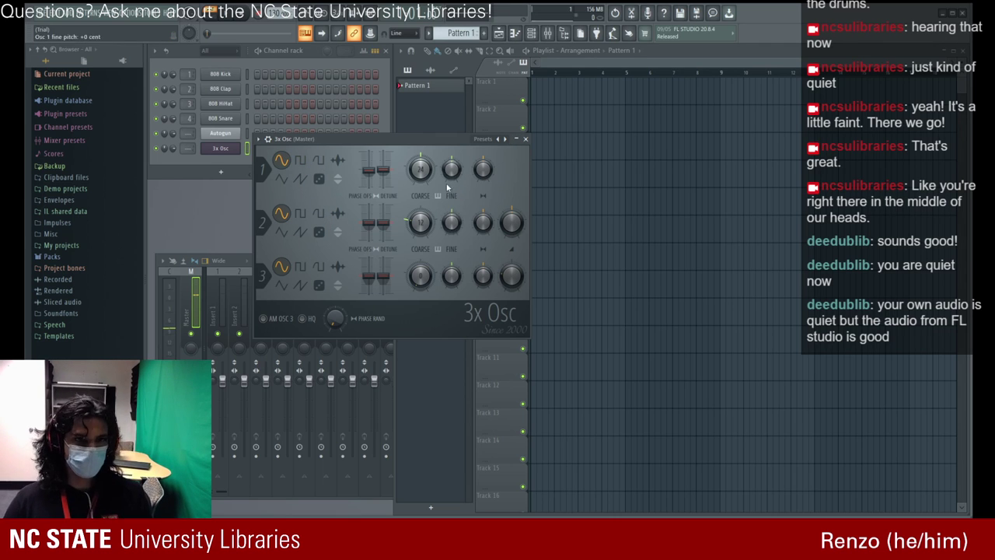
- Compare the triangle and sawtooth waveforms on oscillator 1 by alternating between them, ending on triangle
{"action": "left_click", "coordinate": [282, 179]}
{"action": "left_click", "coordinate": [300, 179]}
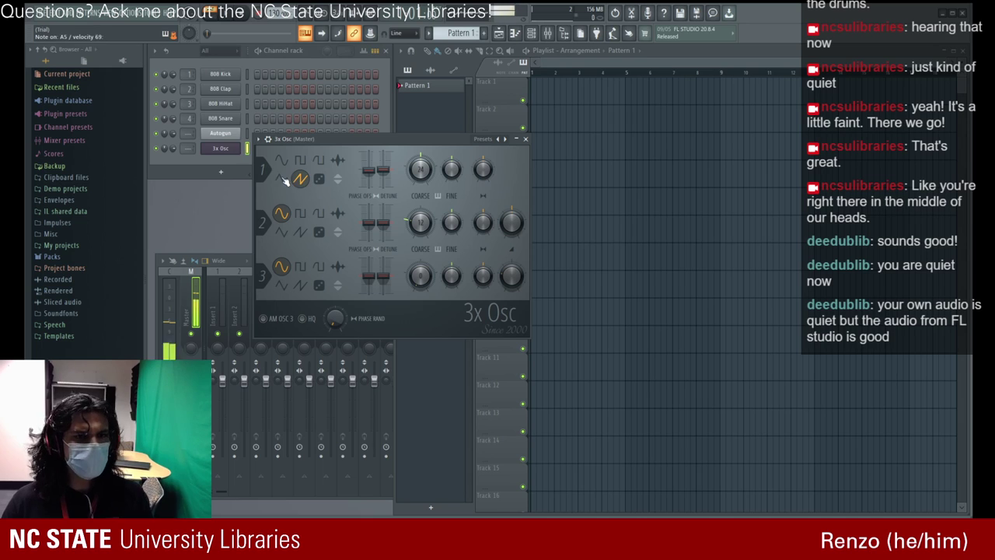
{"action": "left_click", "coordinate": [281, 178]}
{"action": "left_click", "coordinate": [301, 180]}
{"action": "left_click", "coordinate": [282, 179]}
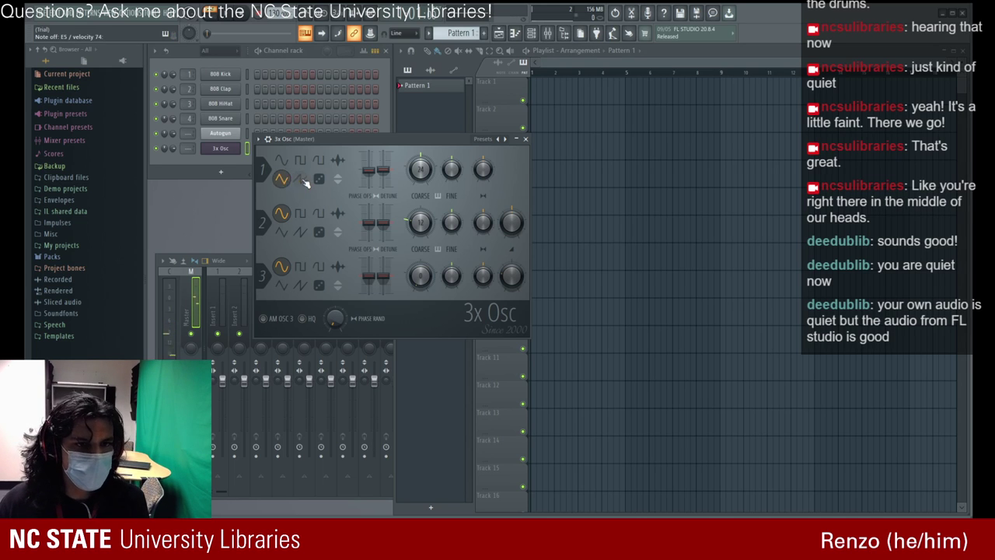
{"action": "left_click", "coordinate": [300, 179]}
{"action": "left_click", "coordinate": [282, 180]}
{"action": "left_click", "coordinate": [299, 182]}
{"action": "left_click", "coordinate": [277, 181]}
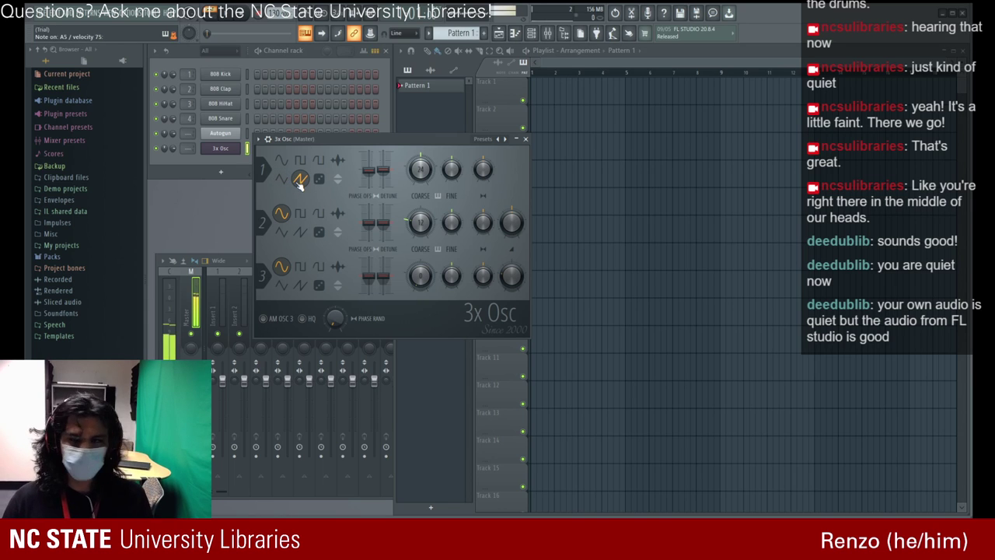
{"action": "left_click", "coordinate": [299, 179]}
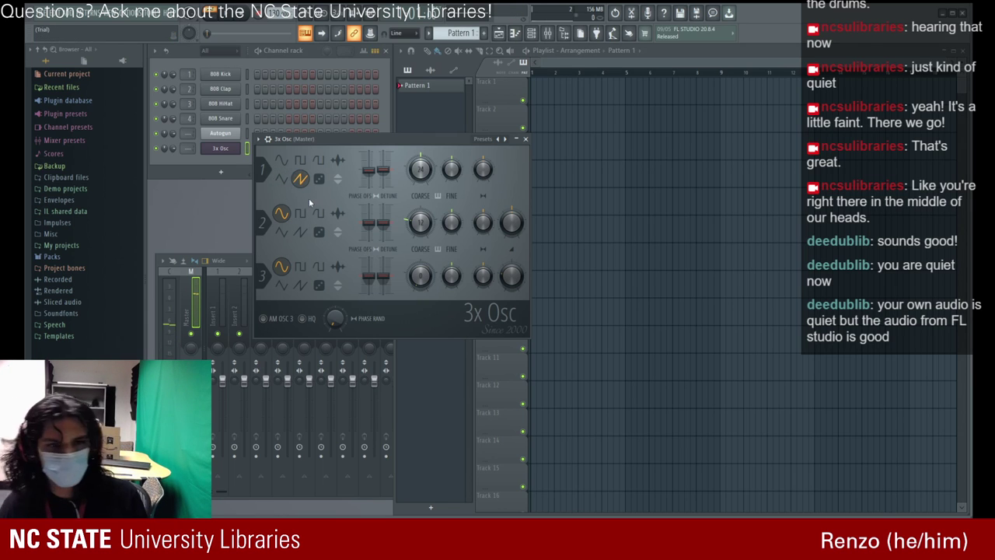
{"action": "left_click", "coordinate": [281, 179]}
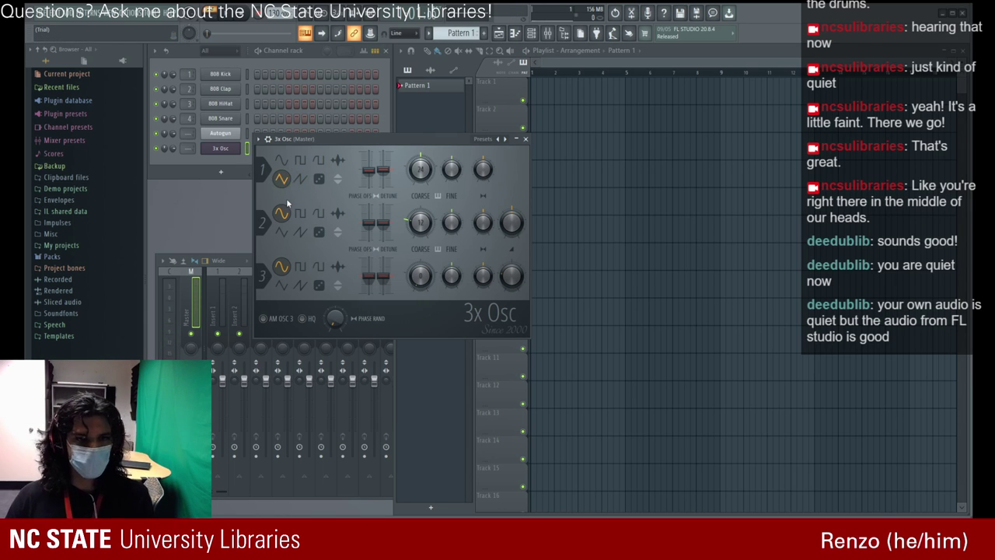
- Audition square, noise and sawtooth waves on oscillator 2, and compare oscillator 1's sine and custom waves, ending on sine
{"action": "left_click", "coordinate": [300, 214]}
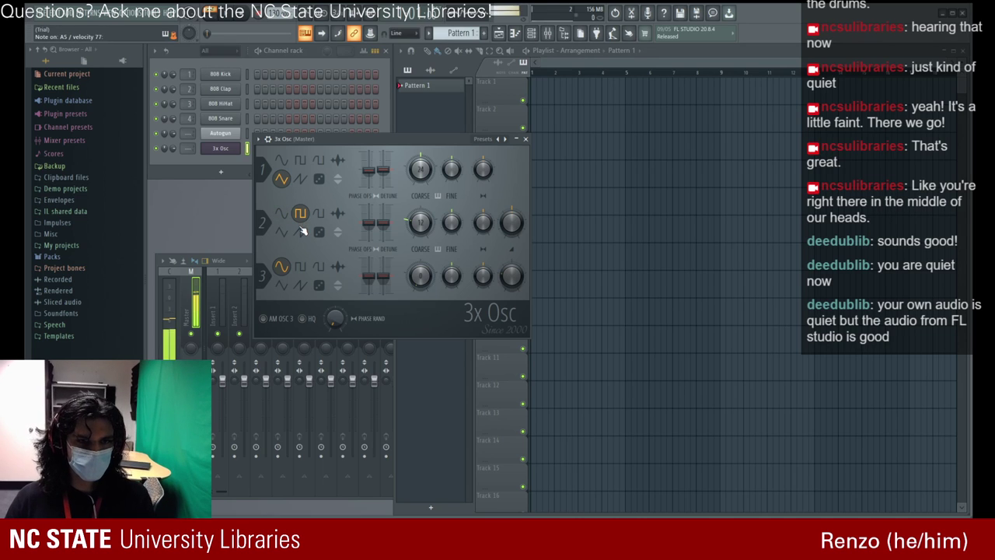
{"action": "left_click", "coordinate": [318, 232]}
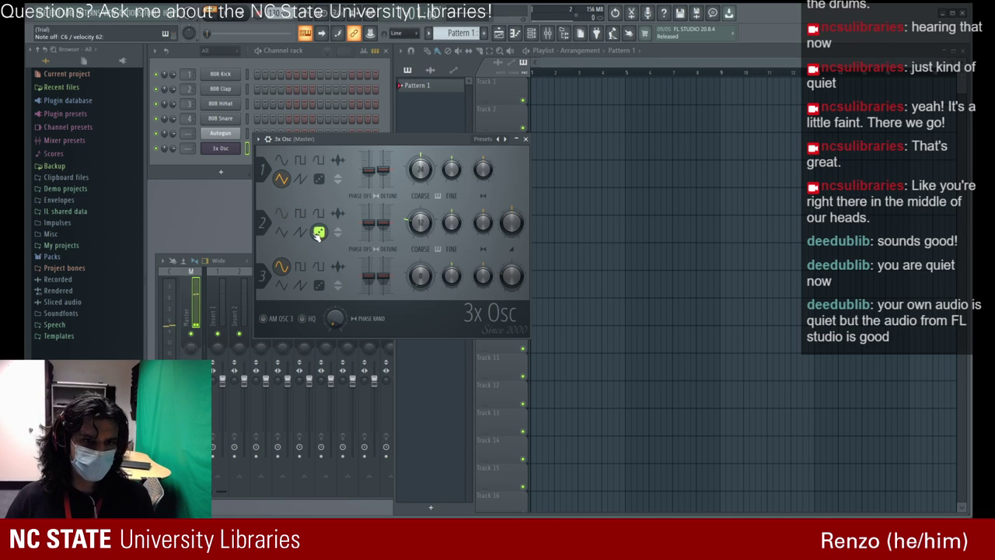
{"action": "left_click", "coordinate": [300, 231]}
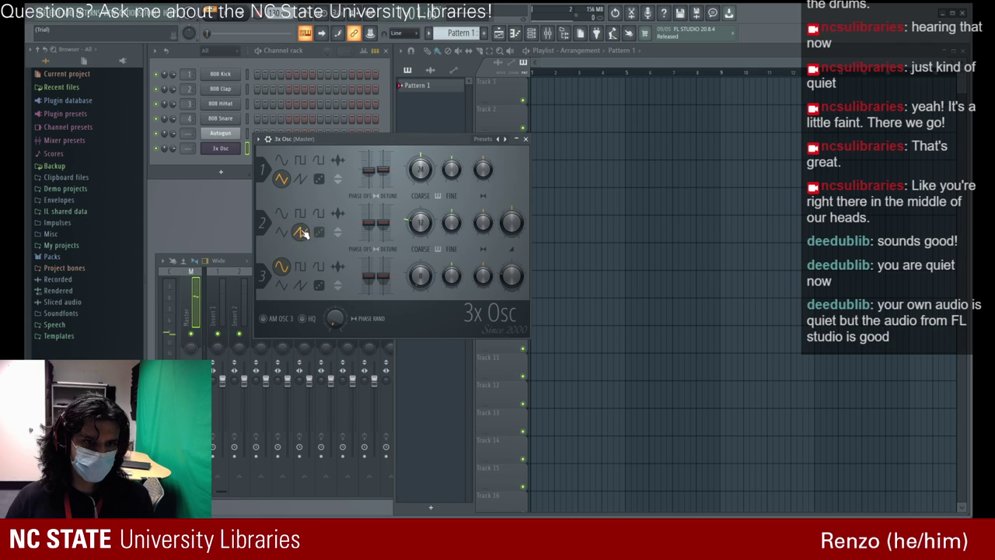
{"action": "left_click", "coordinate": [282, 161]}
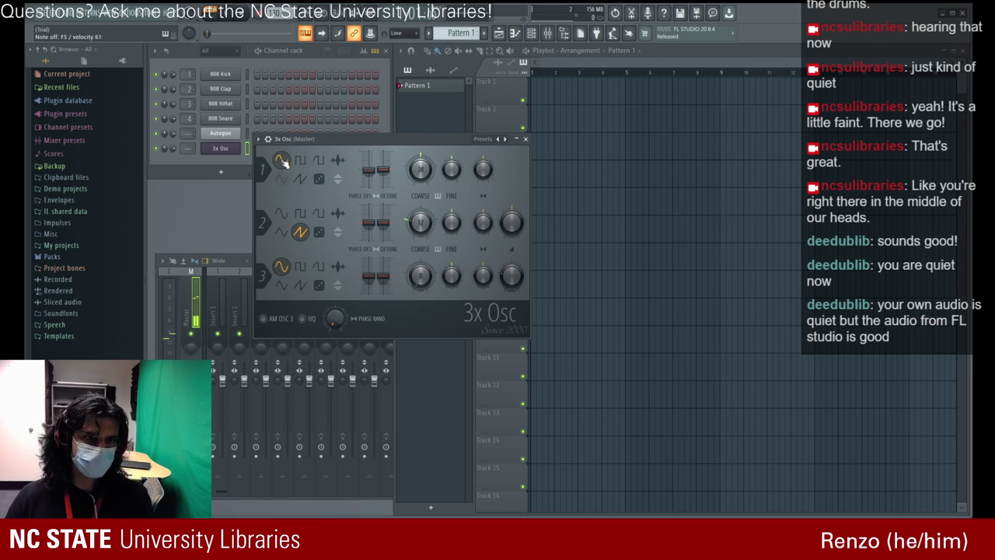
{"action": "left_click", "coordinate": [337, 160]}
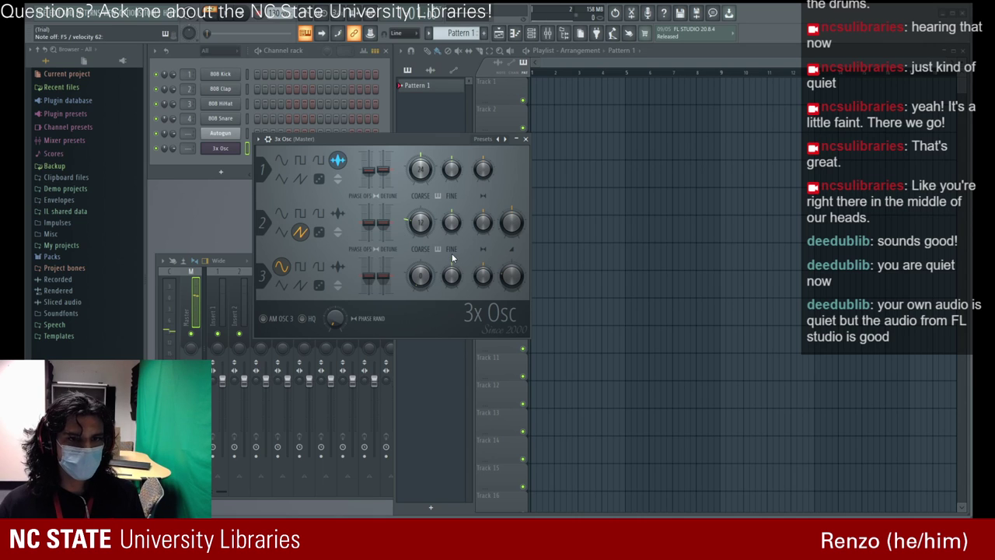
{"action": "left_click", "coordinate": [281, 161]}
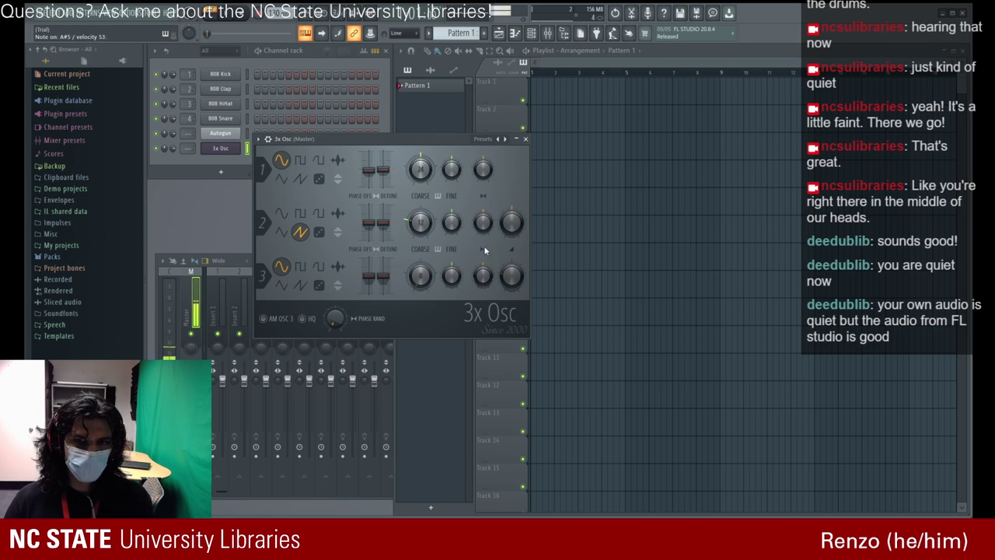
- Try shifting oscillator 3's panning while playing test notes
{"action": "left_click_drag", "start_coordinate": [483, 275], "coordinate": [483, 233]}
{"action": "left_click_drag", "start_coordinate": [482, 275], "coordinate": [511, 273]}
{"action": "key", "text": "y"}
{"action": "key", "text": "r"}
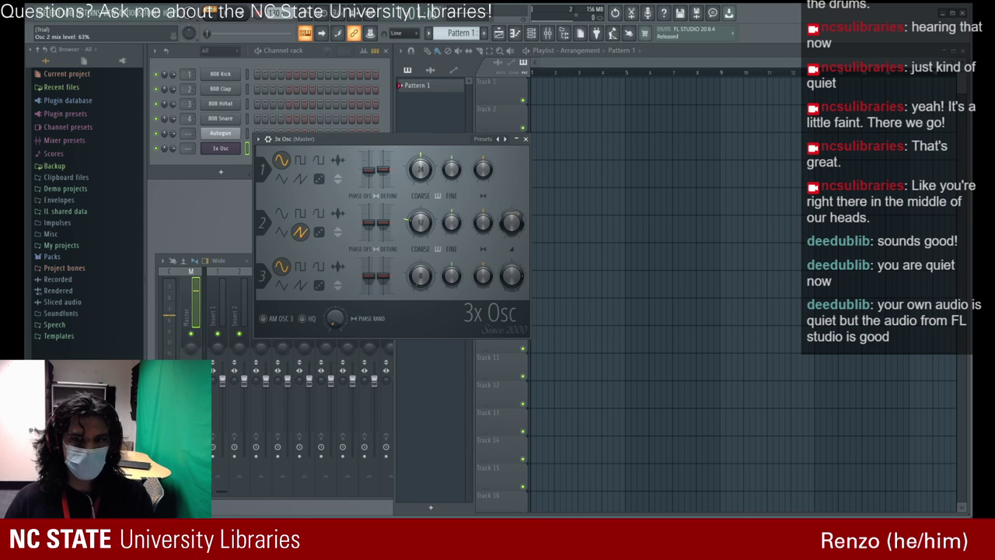
- Return oscillator 2 to sine, adjust the mix levels of oscillators 2 and 3, and close the synth
{"action": "left_click_drag", "start_coordinate": [511, 220], "coordinate": [513, 205]}
{"action": "left_click", "coordinate": [283, 213]}
{"action": "left_click_drag", "start_coordinate": [513, 278], "coordinate": [513, 252]}
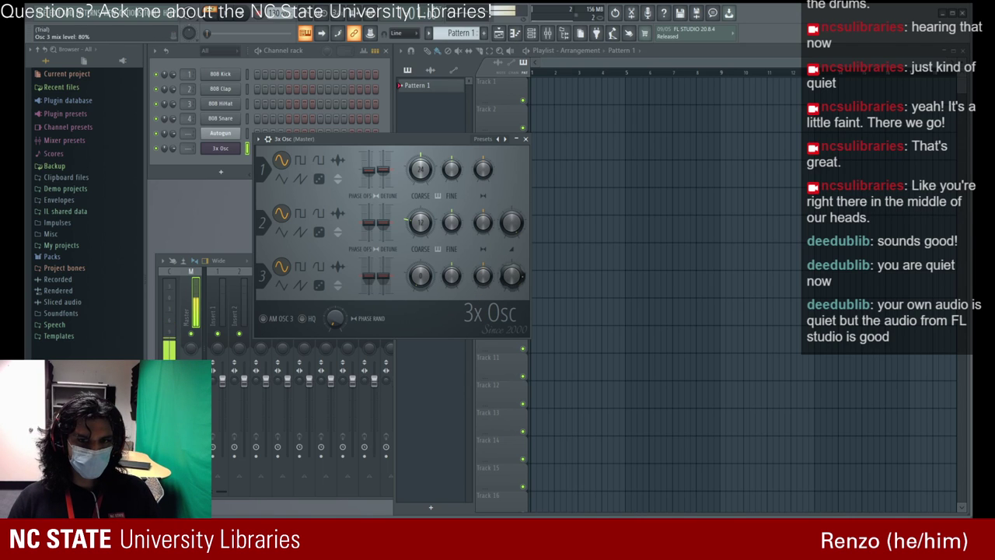
{"action": "left_click_drag", "start_coordinate": [511, 223], "coordinate": [511, 232]}
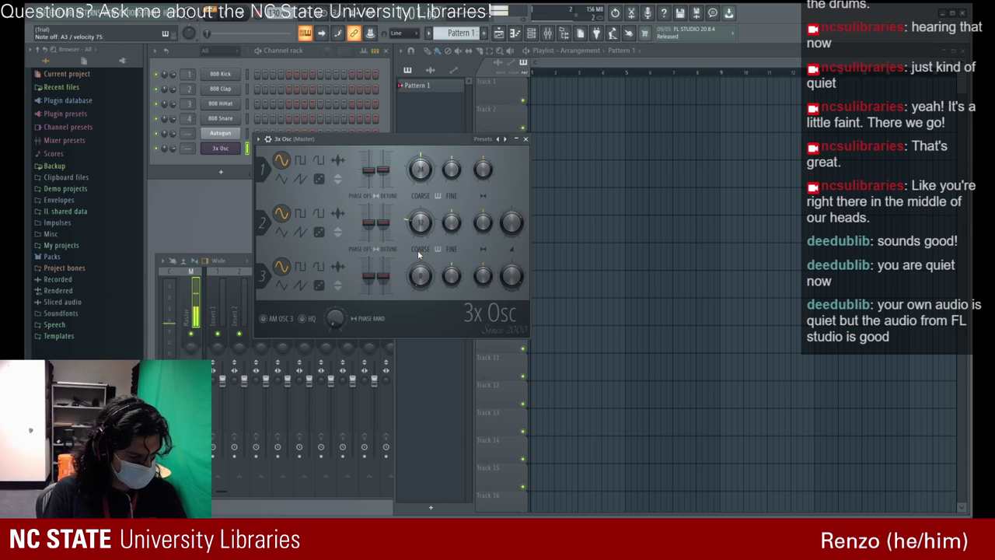
{"action": "left_click", "coordinate": [526, 139]}
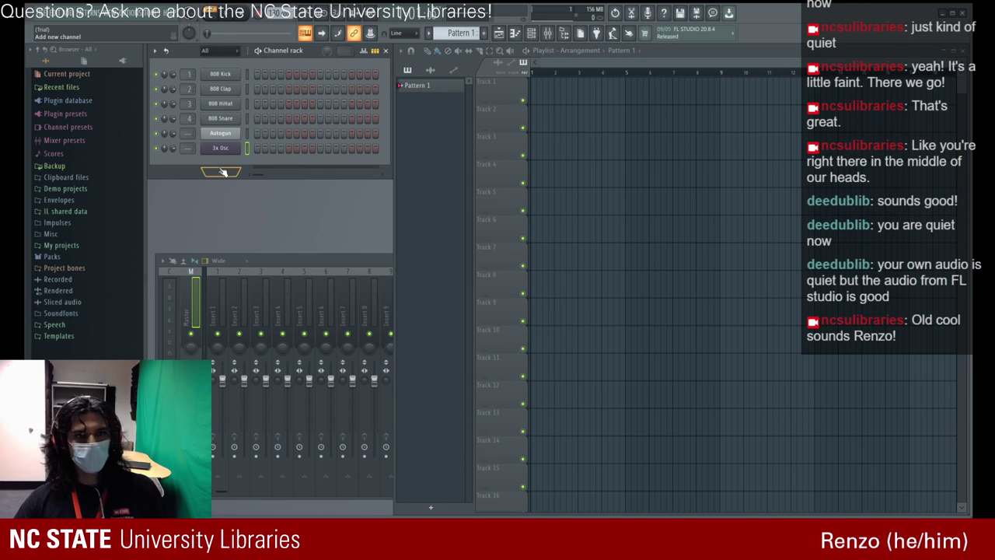
- Add a second 3x Osc channel below the first one and replace its instrument with Harmor
{"action": "left_click", "coordinate": [225, 420]}
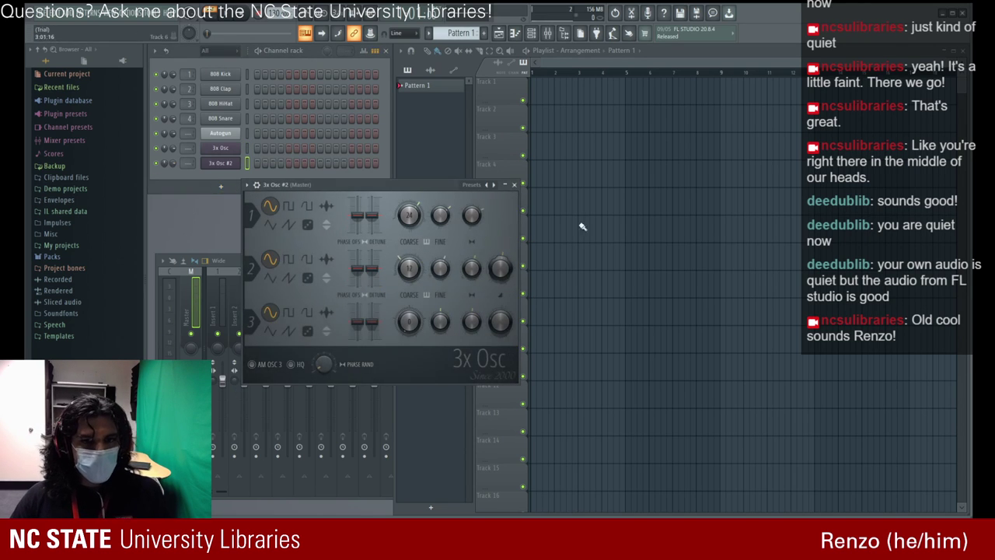
{"action": "left_click", "coordinate": [513, 184]}
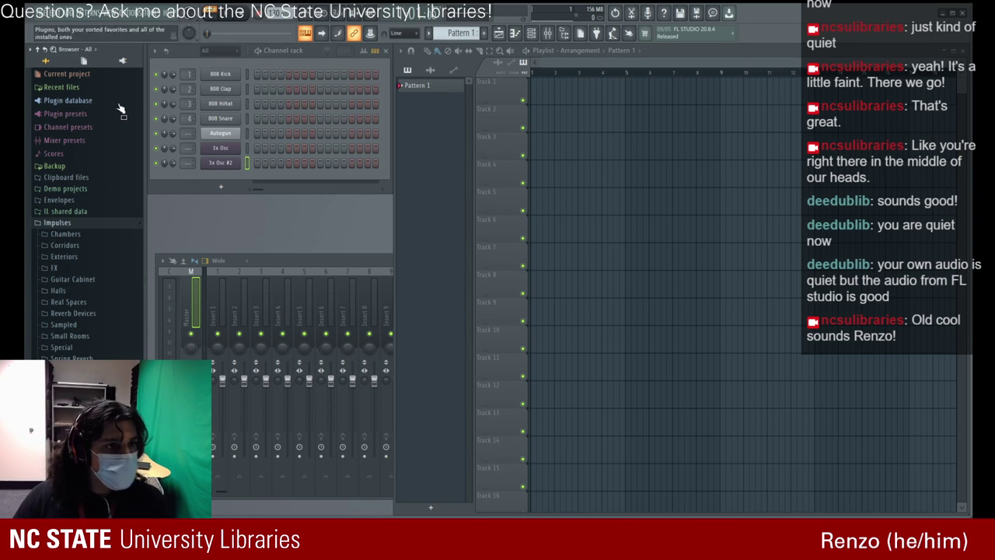
{"action": "left_click", "coordinate": [68, 74]}
{"action": "left_click", "coordinate": [223, 165]}
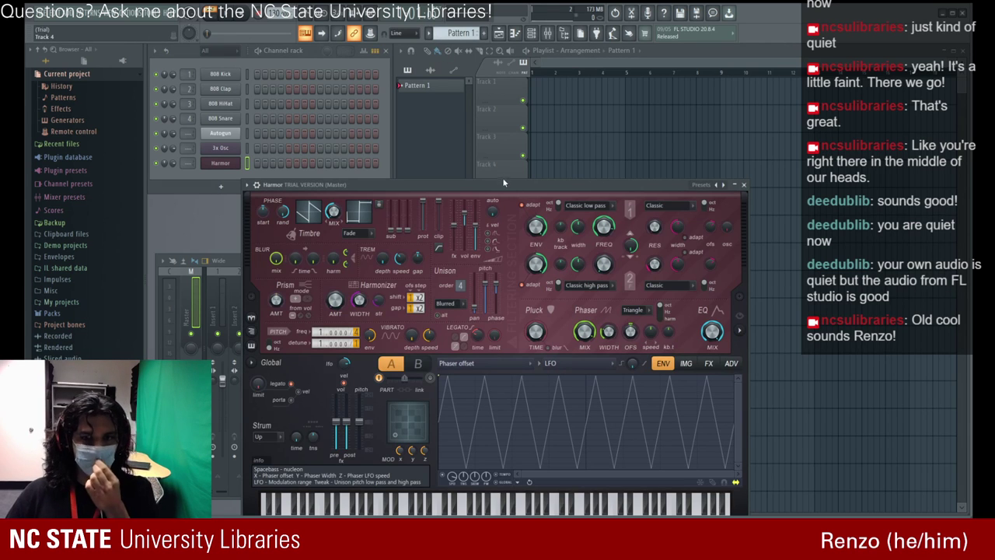
{"action": "left_click_drag", "start_coordinate": [502, 177], "coordinate": [532, 122]}
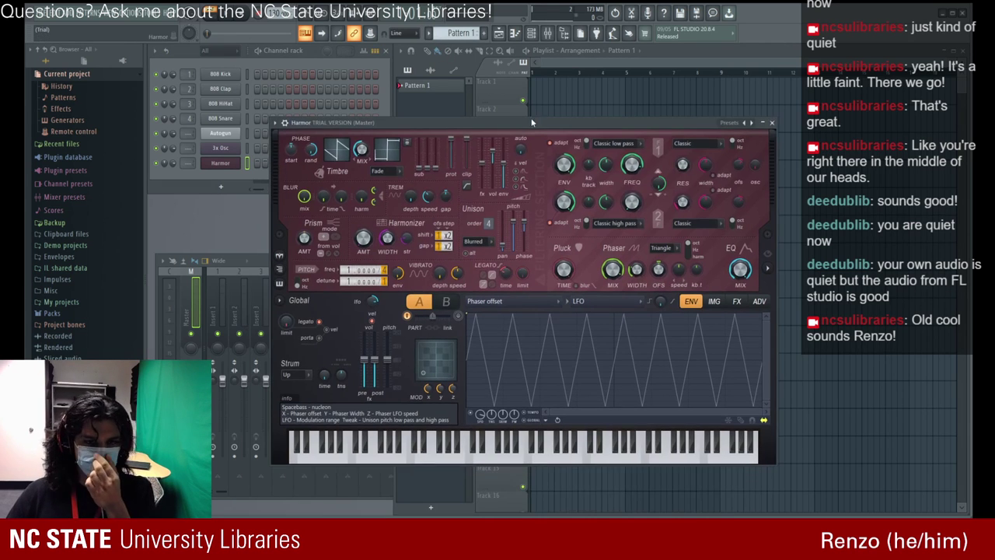
{"action": "left_click", "coordinate": [771, 122]}
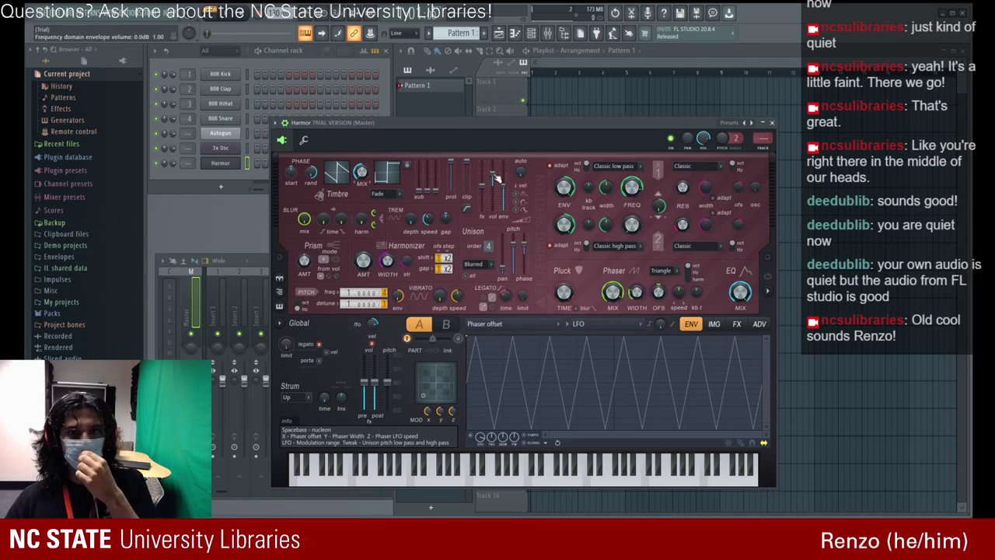
{"action": "left_click_drag", "start_coordinate": [439, 122], "coordinate": [435, 88]}
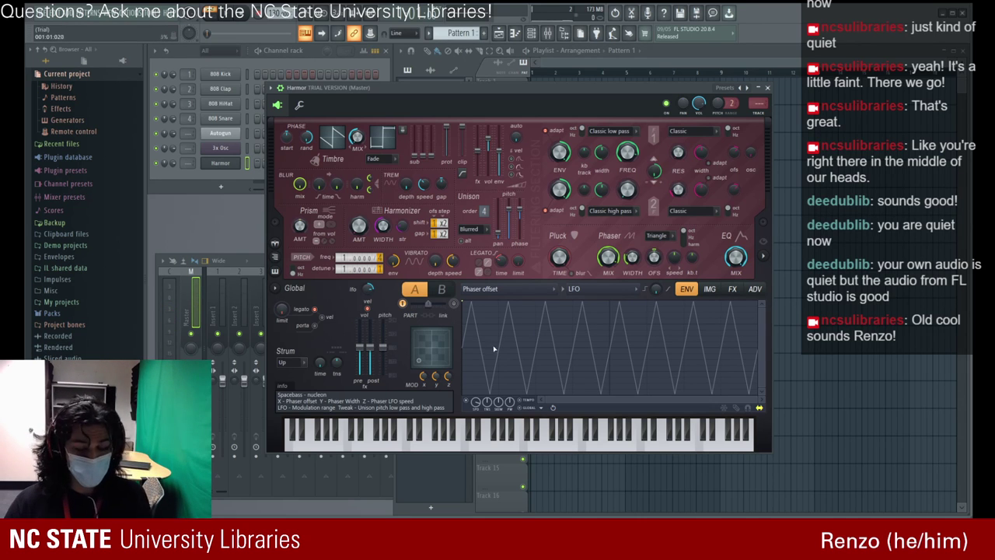
{"action": "left_click_drag", "start_coordinate": [500, 344], "coordinate": [419, 352]}
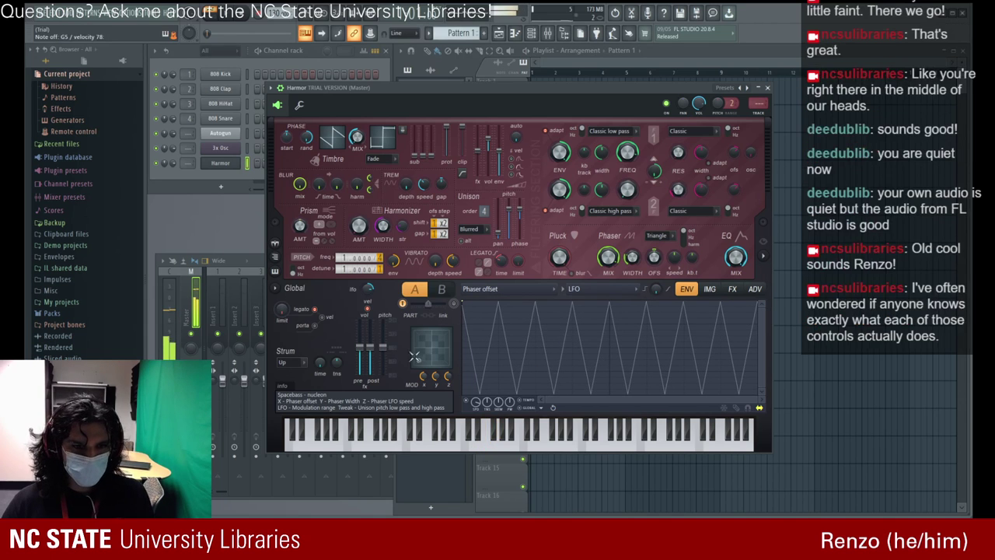
{"action": "left_click_drag", "start_coordinate": [363, 92], "coordinate": [347, 84]}
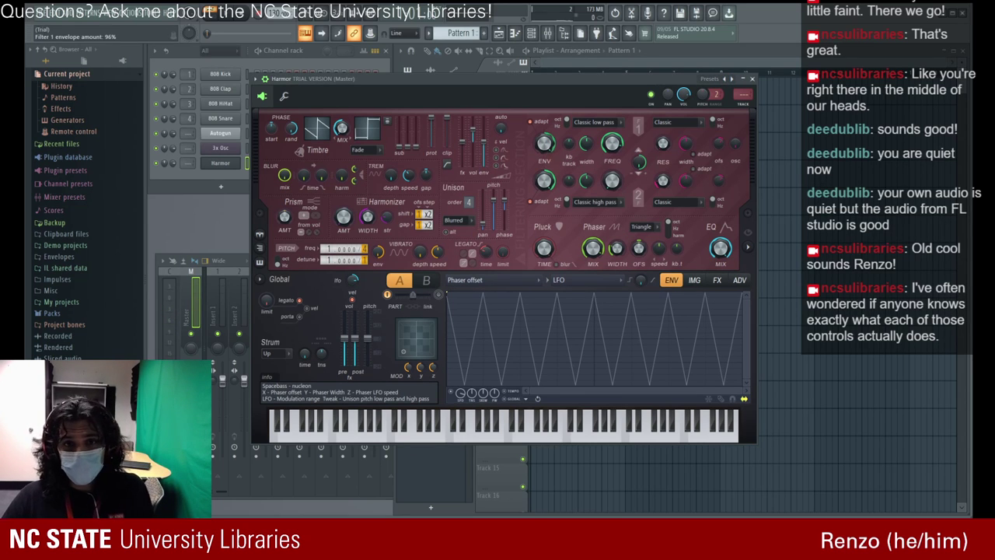
- Sweep Harmor's filter 1 envelope amount between 100% and -21% on held notes, and adjust both filters' frequencies
{"action": "left_click_drag", "start_coordinate": [544, 143], "coordinate": [544, 175]}
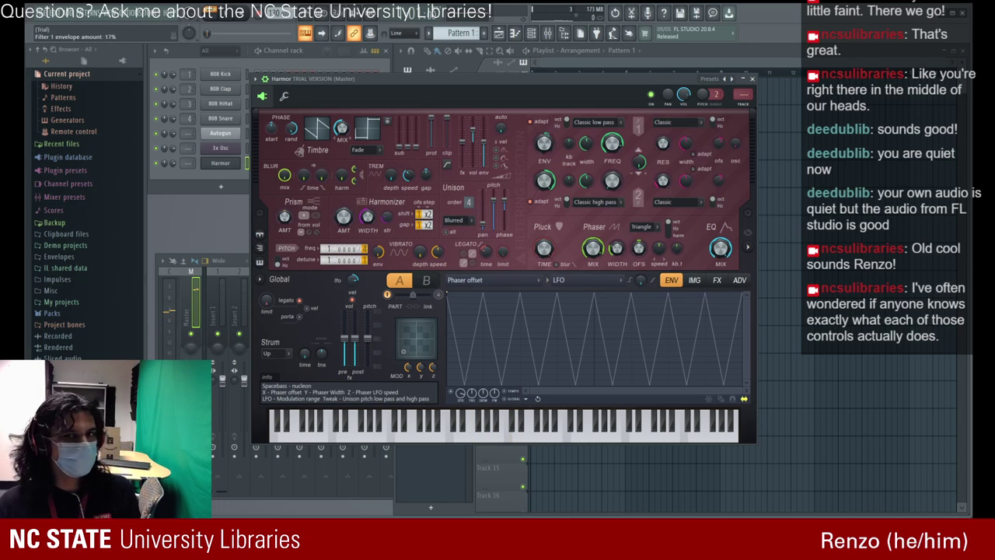
{"action": "left_click_drag", "start_coordinate": [545, 142], "coordinate": [544, 105]}
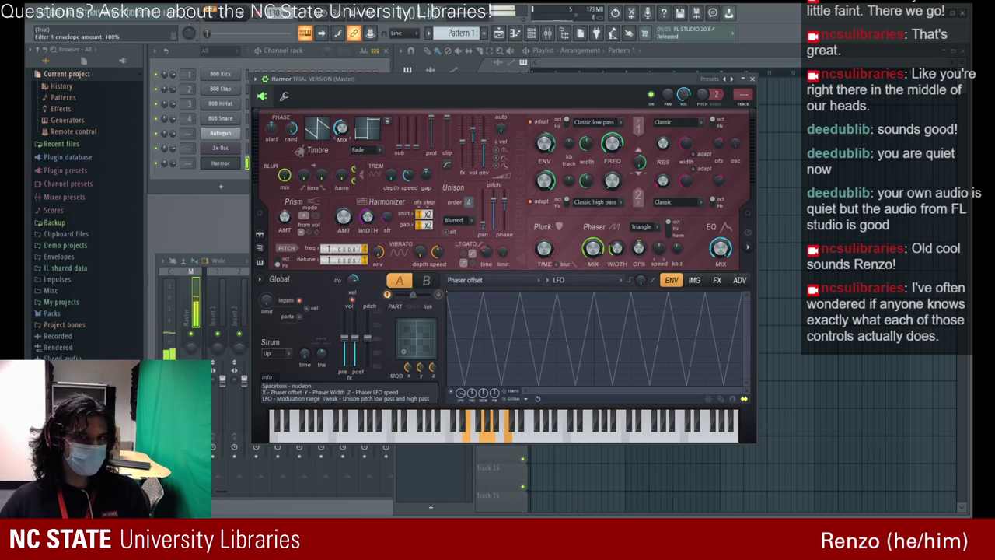
{"action": "left_click_drag", "start_coordinate": [544, 142], "coordinate": [544, 156]}
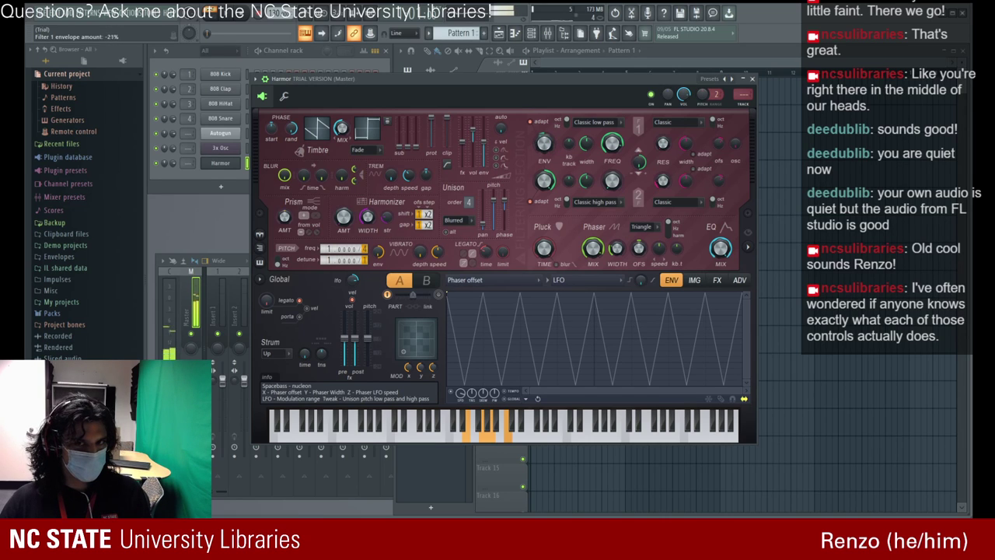
{"action": "mouse_move", "coordinate": [613, 142]}
{"action": "left_mouse_down"}
{"action": "mouse_move", "coordinate": [612, 155]}
{"action": "mouse_move", "coordinate": [612, 136]}
{"action": "left_mouse_up"}
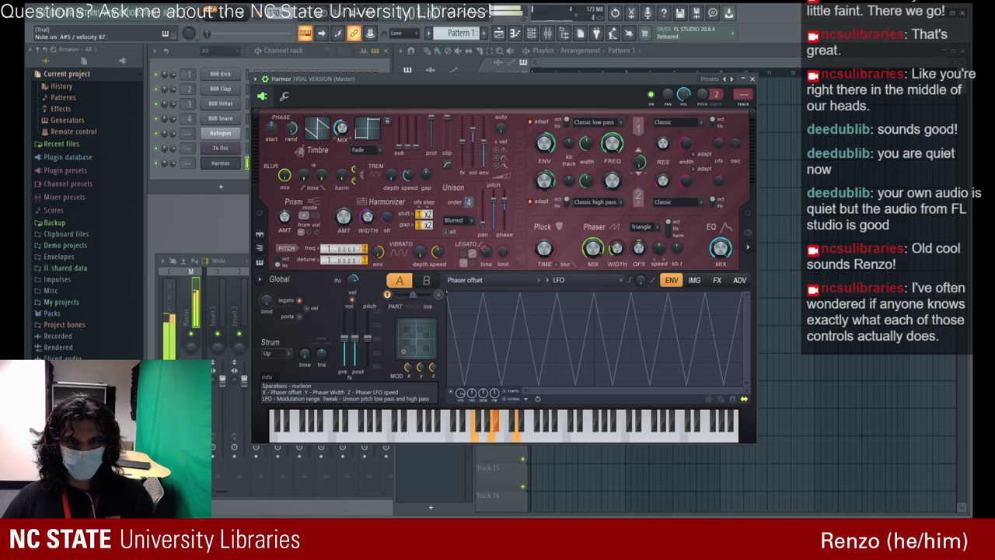
{"action": "left_click_drag", "start_coordinate": [612, 180], "coordinate": [611, 169]}
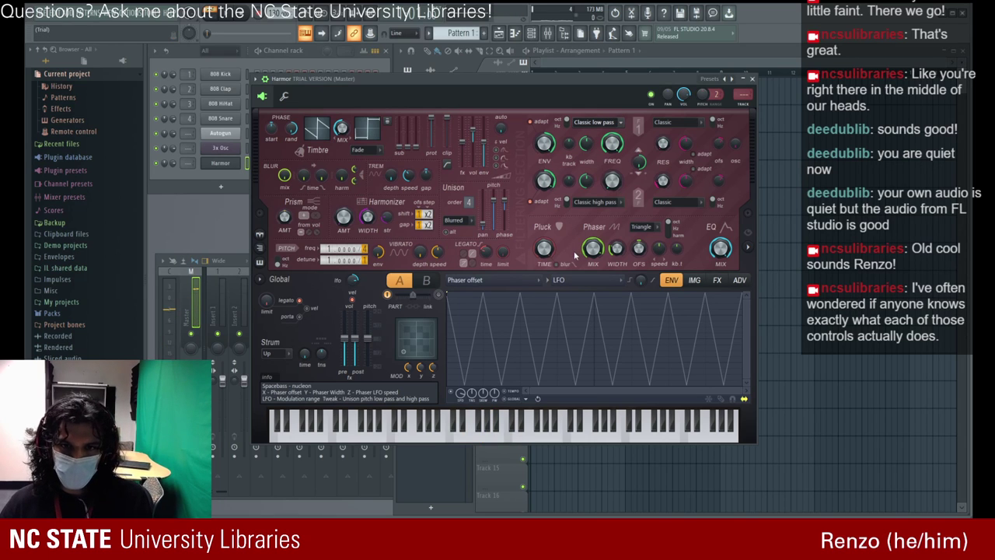
- Audition Harmor's filter 1 as Phaser, Flat band pass and Hybrid low pass, returning it to Classic low pass with Classic resonance
{"action": "left_click", "coordinate": [589, 268]}
{"action": "left_click", "coordinate": [622, 123]}
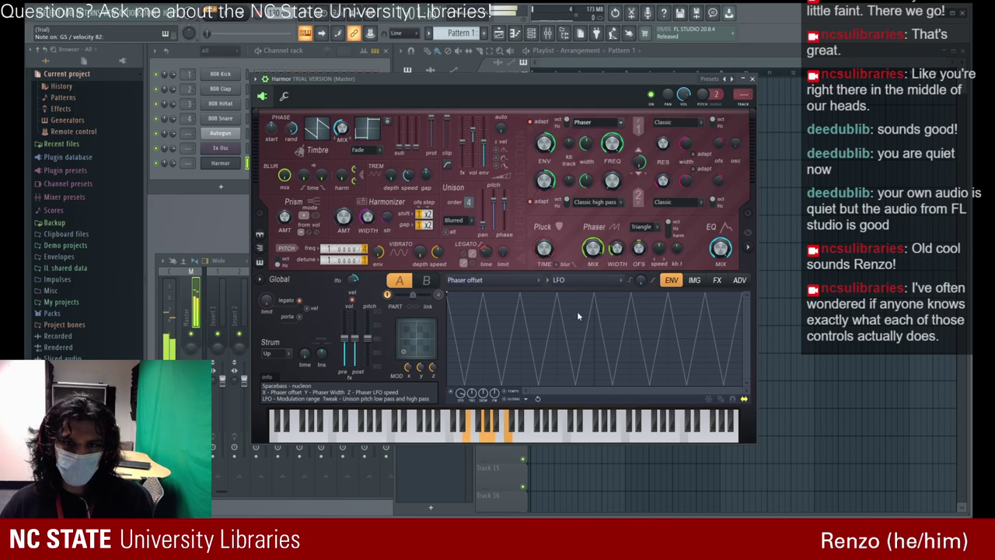
{"action": "left_click", "coordinate": [589, 288]}
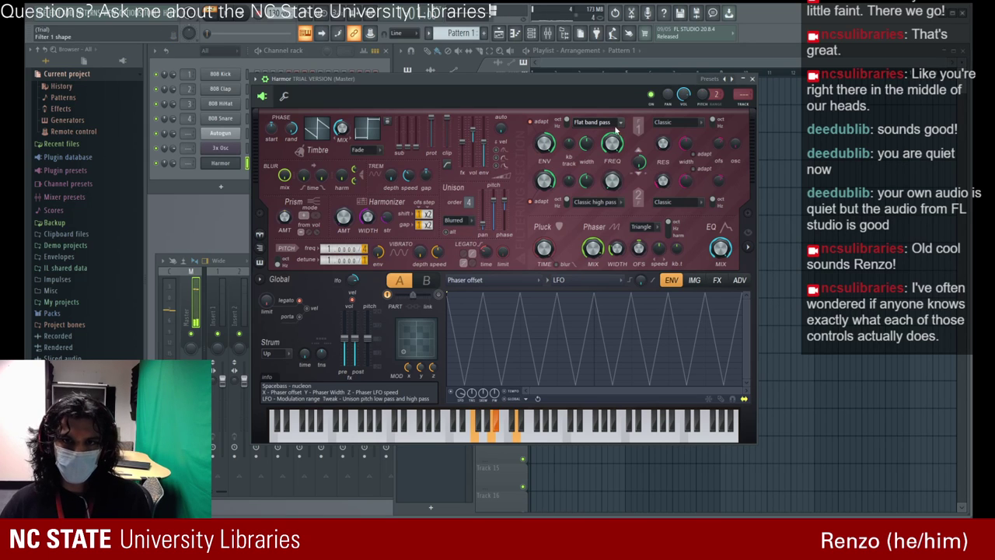
{"action": "left_click", "coordinate": [592, 232]}
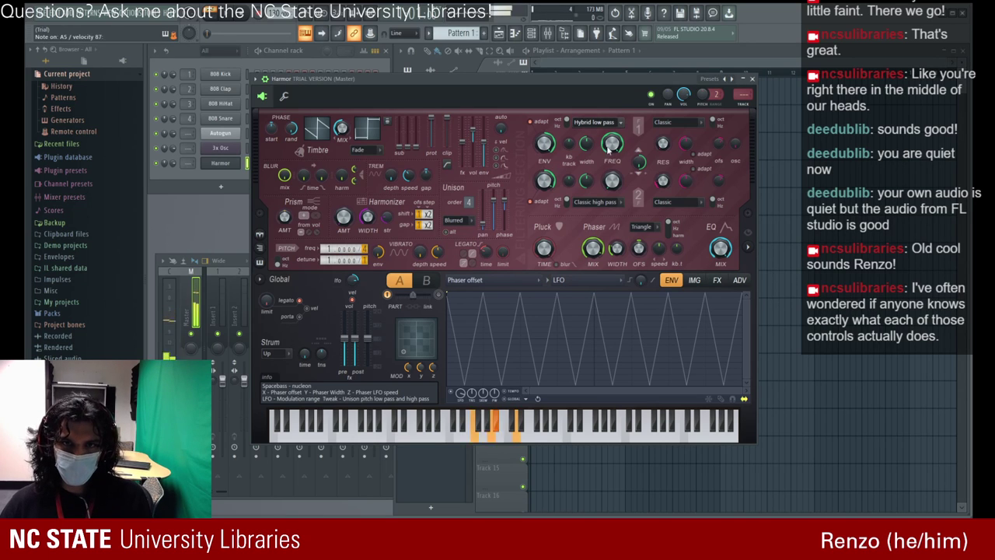
{"action": "left_click", "coordinate": [599, 134]}
{"action": "left_click", "coordinate": [701, 123]}
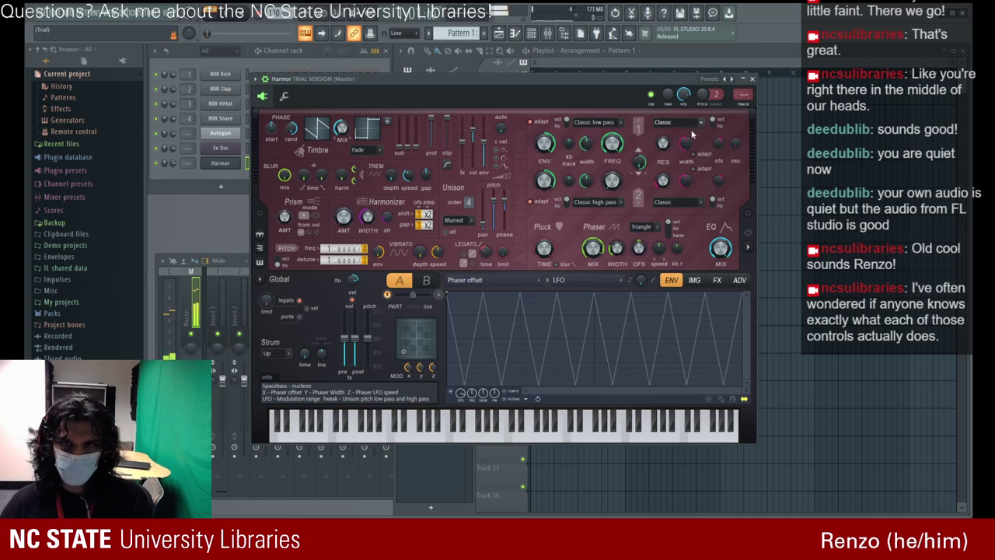
{"action": "left_click", "coordinate": [685, 153]}
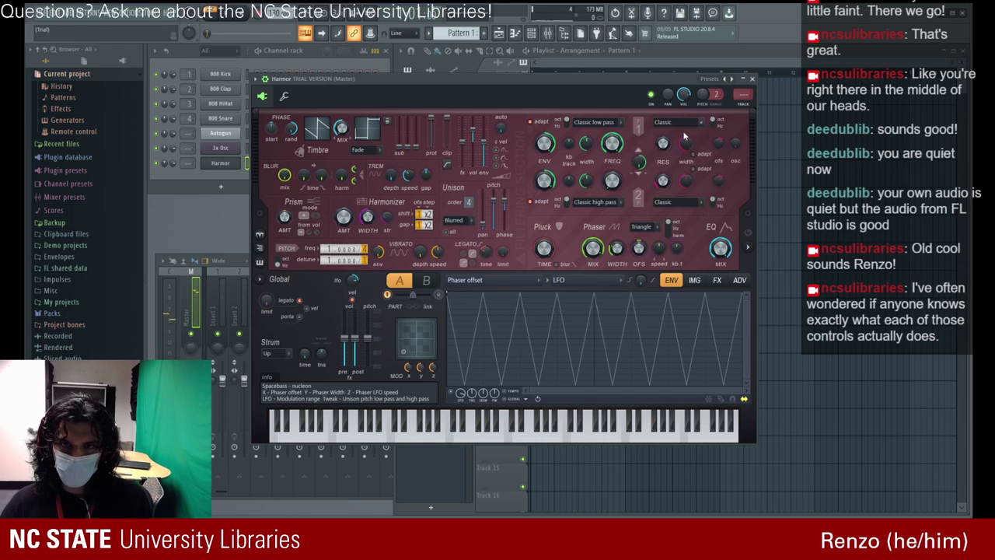
- Display the harmonic level graphs of timbre 1 and timbre 2 in Harmor's envelope editor
{"action": "left_click", "coordinate": [317, 124]}
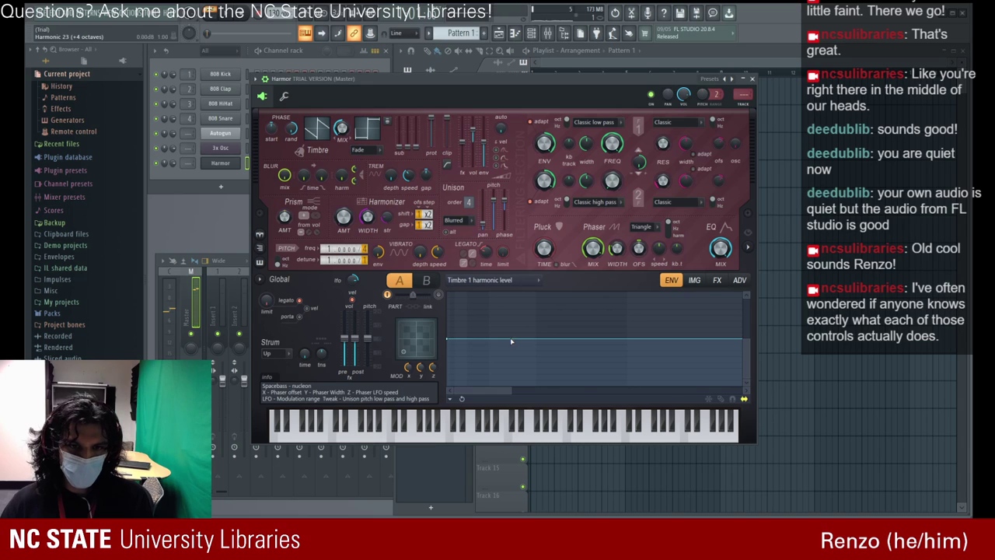
{"action": "left_click", "coordinate": [694, 281]}
{"action": "left_click", "coordinate": [677, 283]}
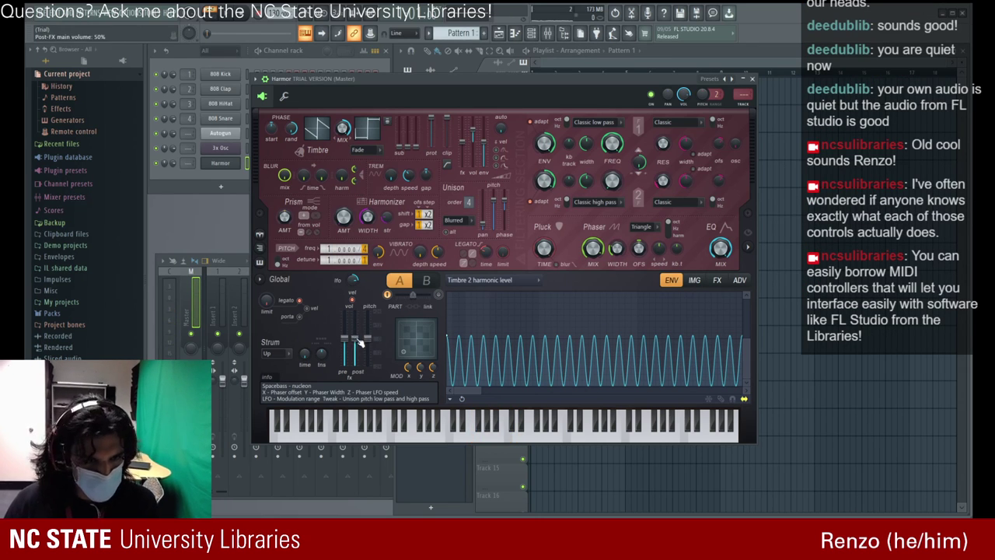
{"action": "left_click_drag", "start_coordinate": [344, 326], "coordinate": [368, 339]}
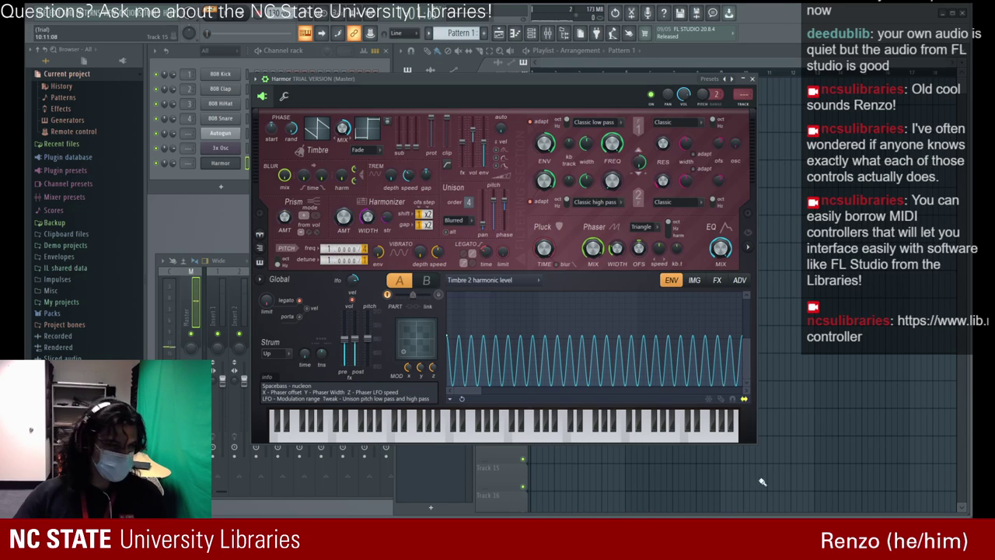
- Move Harmor's window higher, and briefly show and hide its visual feedback panel
{"action": "left_click_drag", "start_coordinate": [551, 79], "coordinate": [580, 41]}
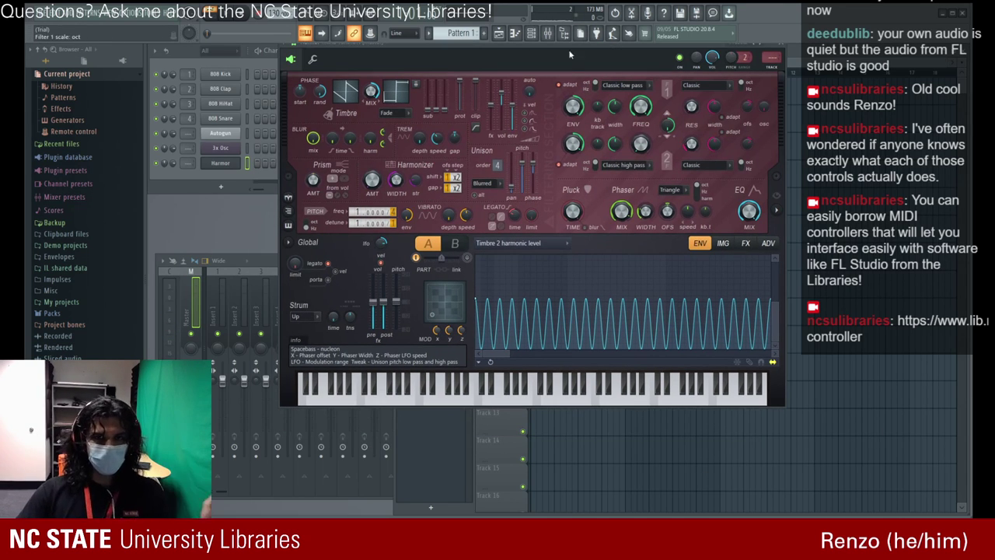
{"action": "left_click_drag", "start_coordinate": [554, 56], "coordinate": [505, 57]}
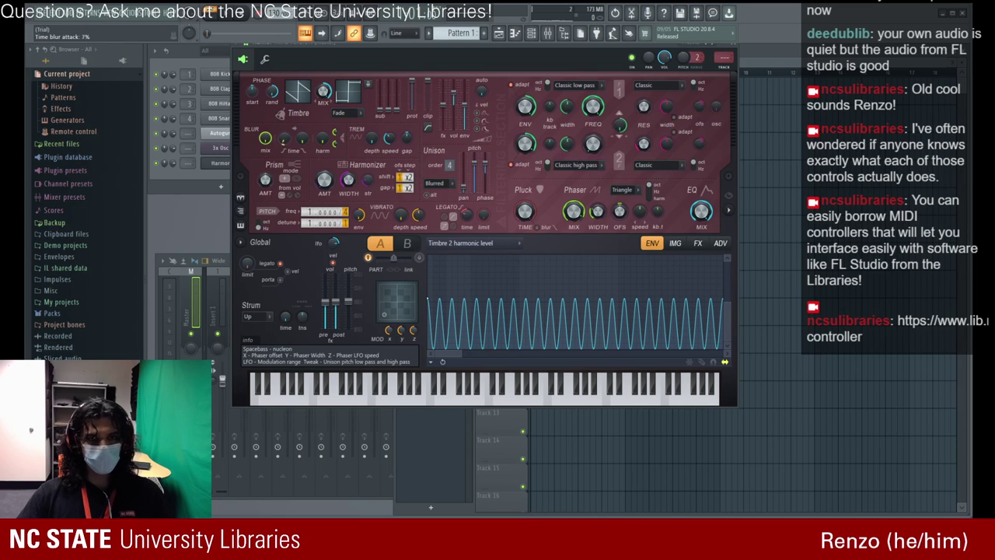
{"action": "mouse_move", "coordinate": [285, 139]}
{"action": "left_mouse_down"}
{"action": "mouse_move", "coordinate": [285, 99]}
{"action": "mouse_move", "coordinate": [284, 139]}
{"action": "left_mouse_up"}
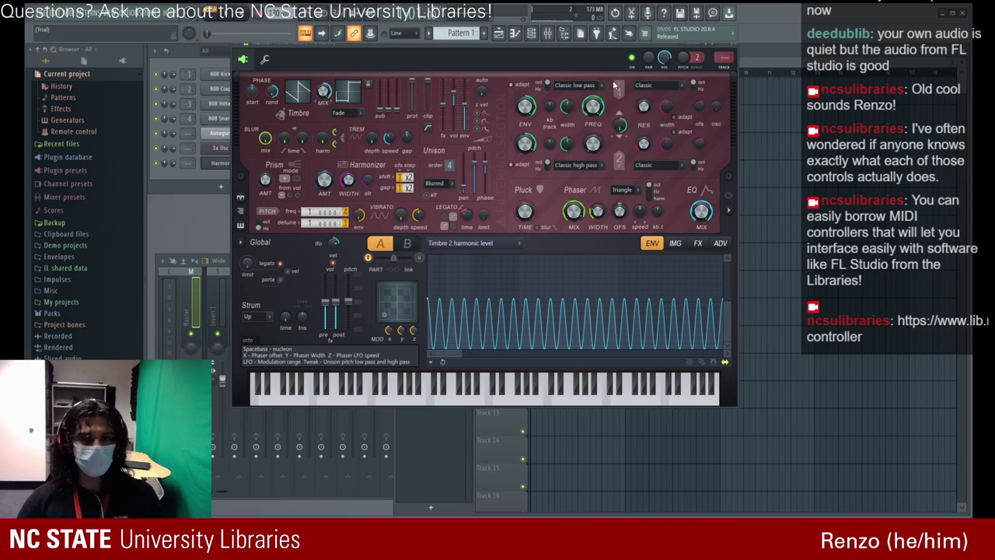
{"action": "left_click", "coordinate": [730, 212]}
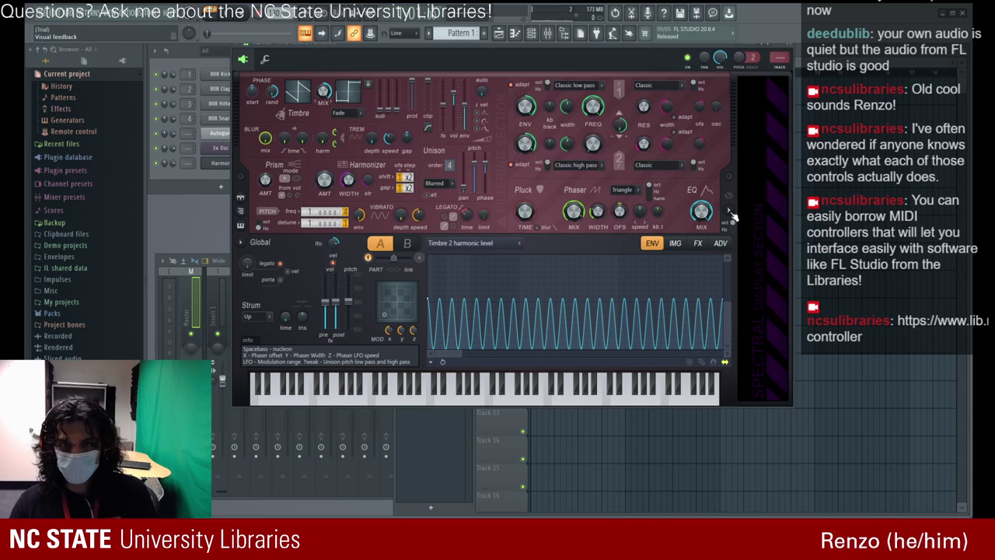
{"action": "left_click", "coordinate": [730, 212]}
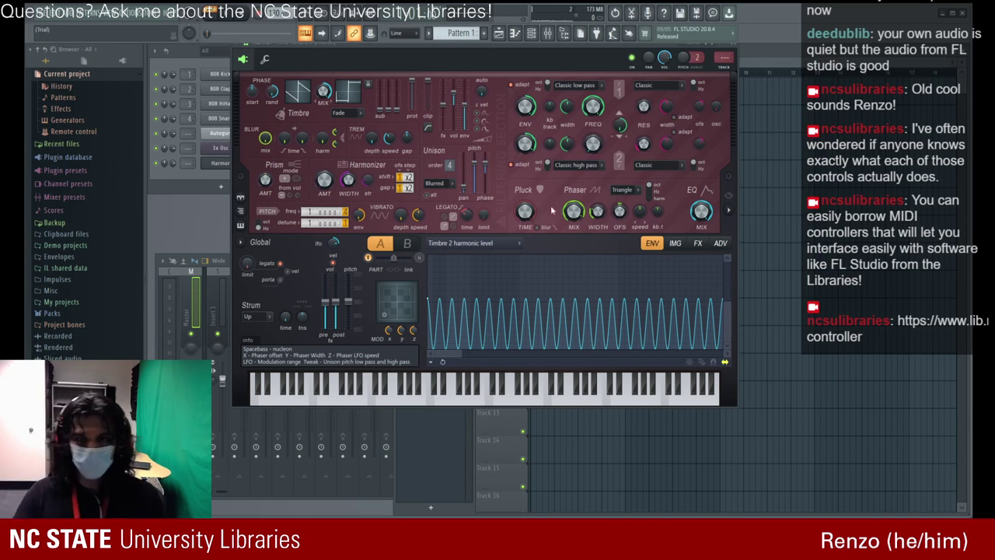
- Show Harmor's image synthesis section and try a sub-harmonic slider while playing a note
{"action": "left_click", "coordinate": [675, 243]}
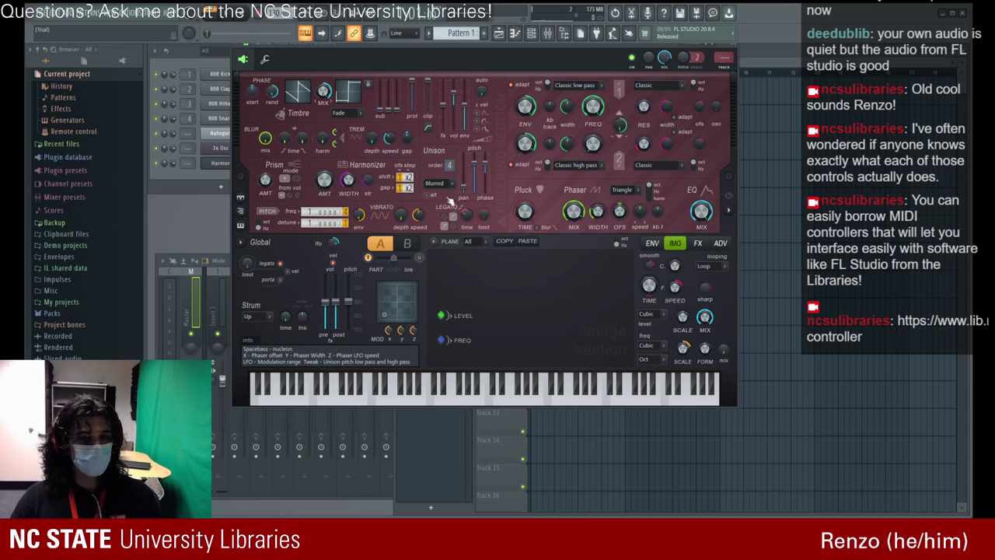
{"action": "left_click_drag", "start_coordinate": [381, 110], "coordinate": [381, 104]}
{"action": "key", "text": "q"}
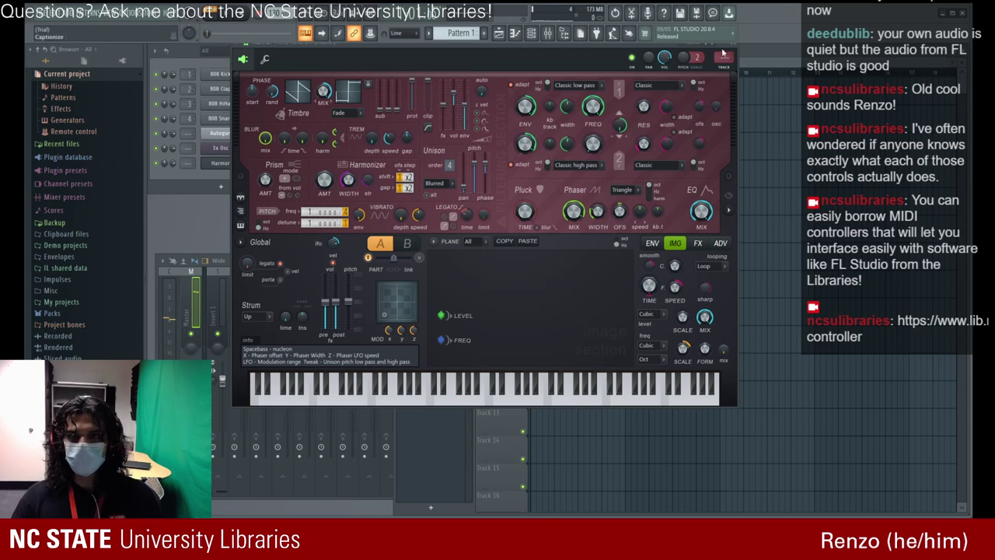
- Move Harmor's window back down and close the synth
{"action": "left_click_drag", "start_coordinate": [588, 62], "coordinate": [577, 85]}
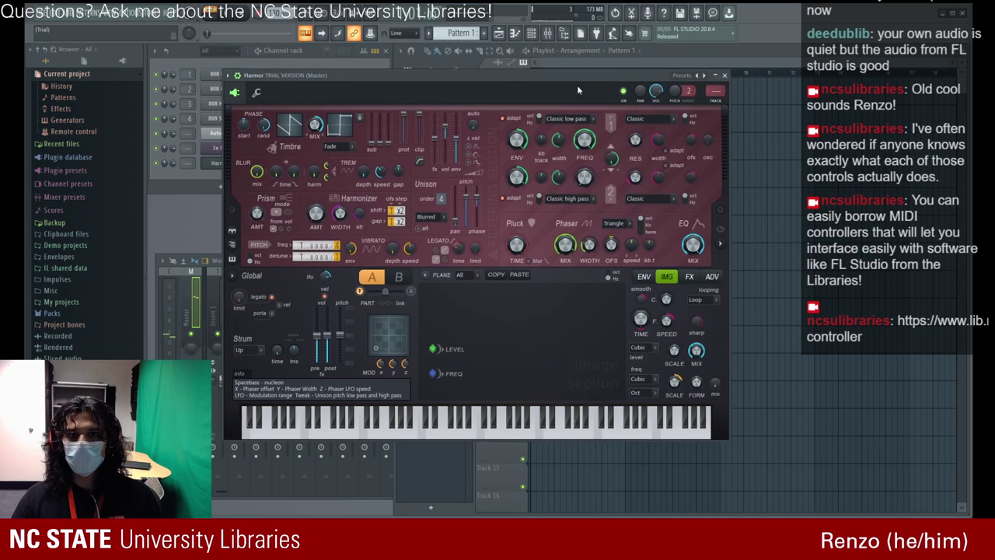
{"action": "left_click", "coordinate": [719, 84]}
{"action": "left_click", "coordinate": [221, 163]}
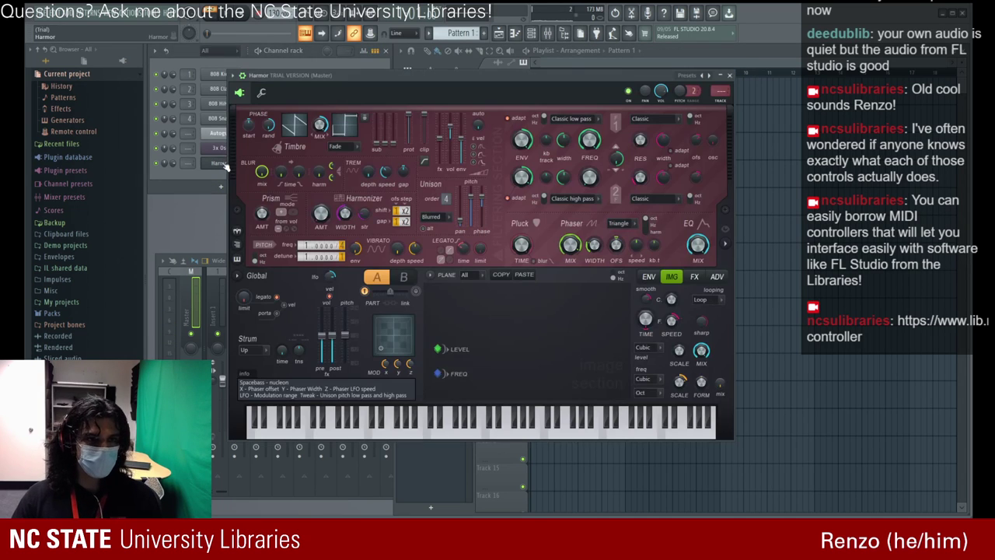
{"action": "left_click", "coordinate": [730, 74]}
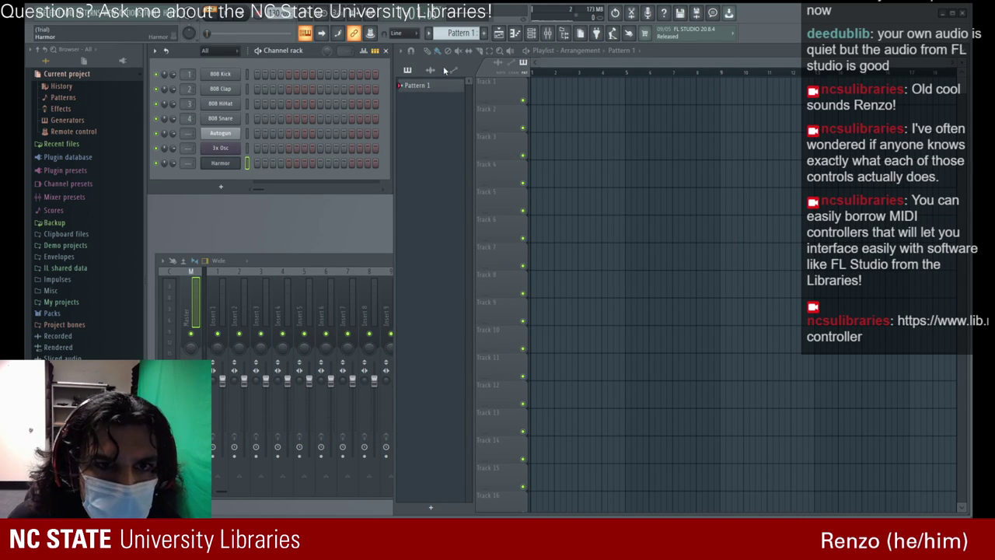
- Reopen the Autogun and 3x Osc channels, replay their sounds, and close both synths
{"action": "left_click", "coordinate": [220, 148]}
{"action": "left_click", "coordinate": [220, 133]}
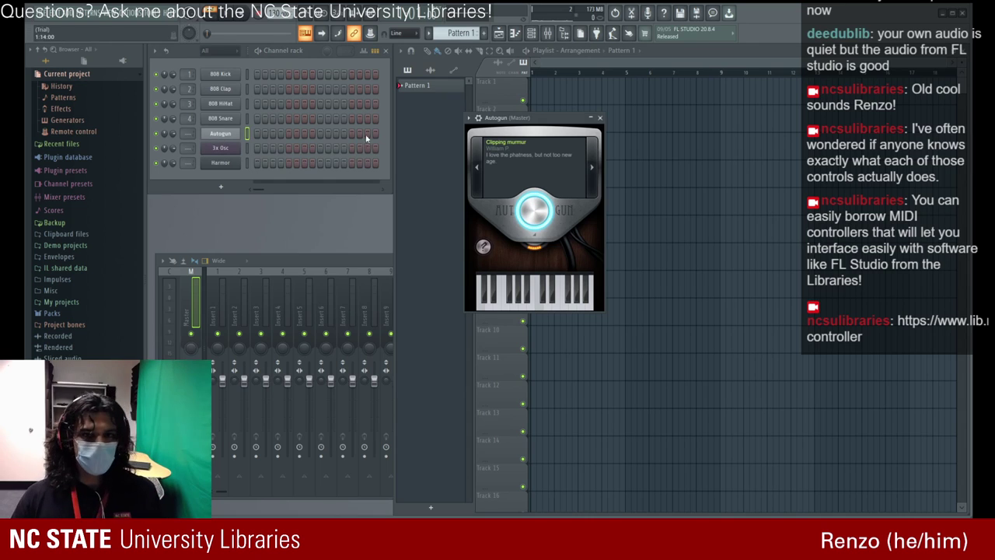
{"action": "left_click", "coordinate": [600, 117]}
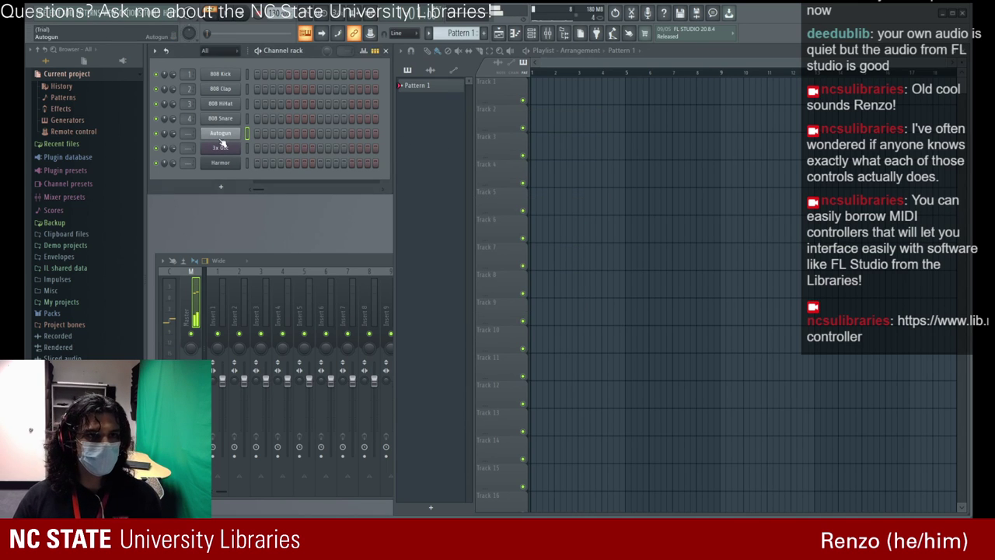
{"action": "left_click", "coordinate": [221, 148]}
{"action": "left_click", "coordinate": [525, 138]}
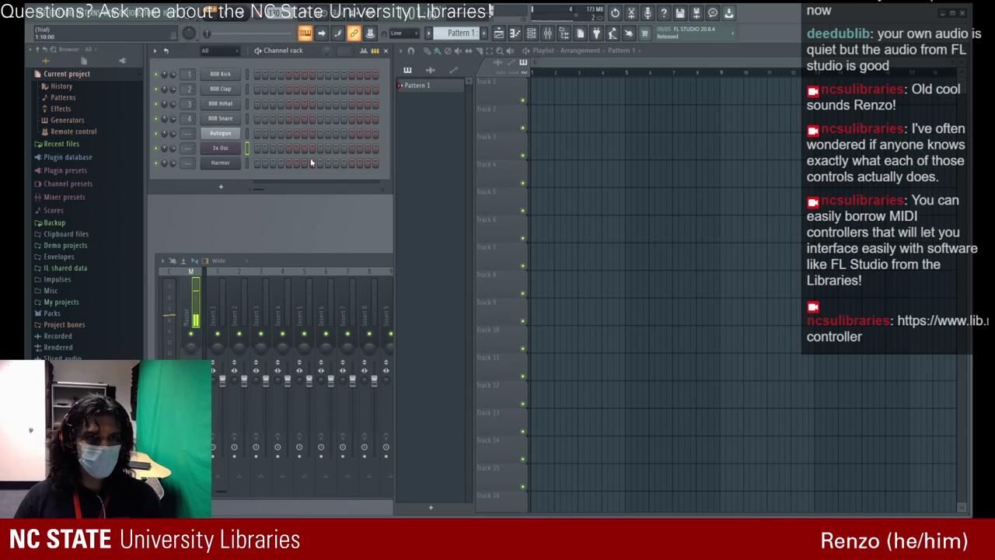
- Undo adding Harmor and its second 3x Osc channel, and check that the first 3x Osc channel opens
{"action": "left_click", "coordinate": [230, 166]}
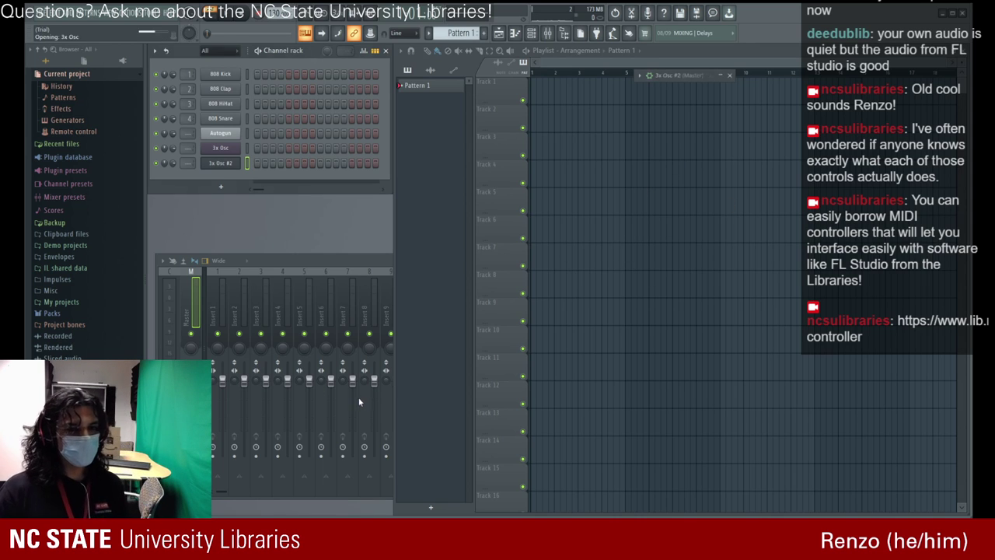
{"action": "key", "text": "ctrl+z"}
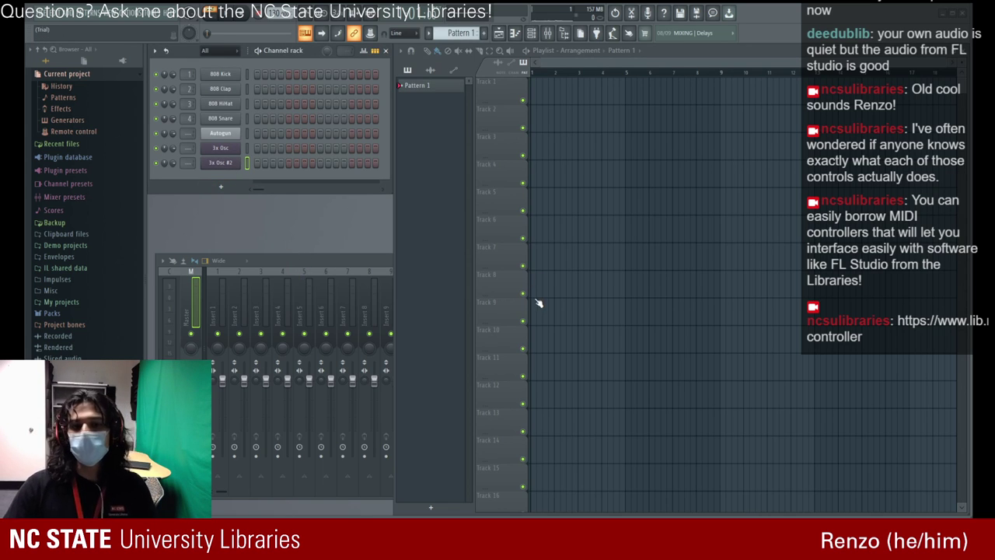
{"action": "key", "text": "ctrl+z"}
{"action": "left_click", "coordinate": [232, 148]}
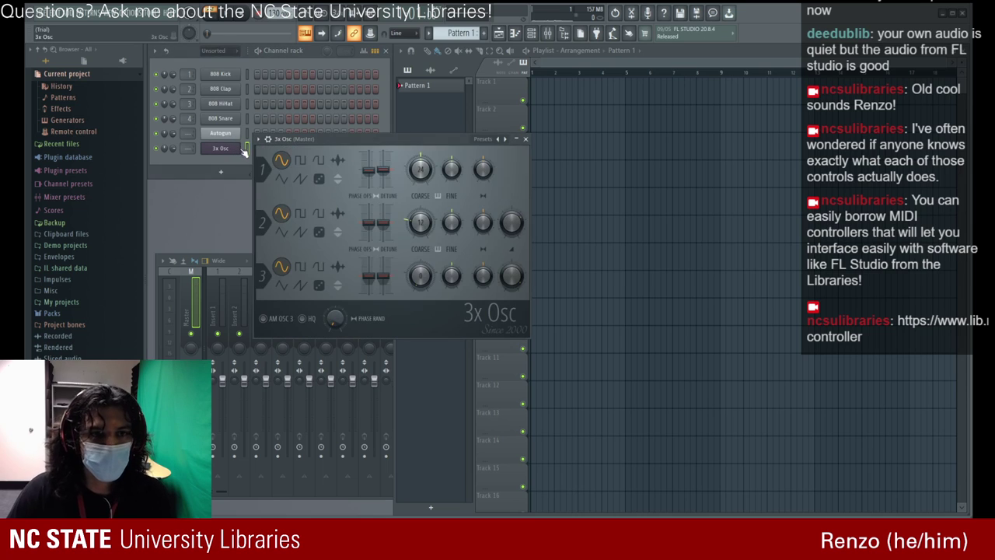
{"action": "left_click", "coordinate": [527, 140]}
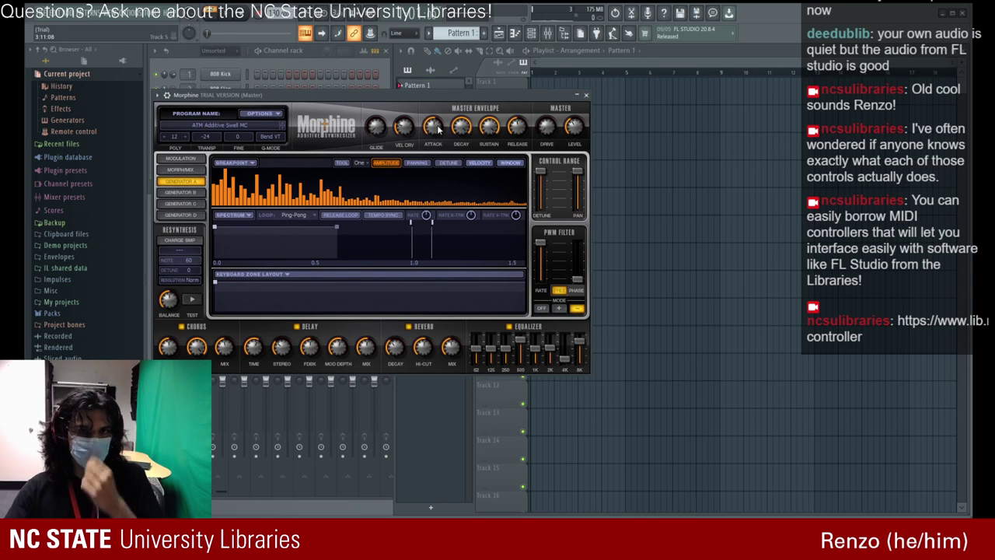
- Move Morphine's window clear of the channel rack and redraw generator A's harmonic amplitudes while playing notes
{"action": "left_click_drag", "start_coordinate": [429, 109], "coordinate": [538, 113]}
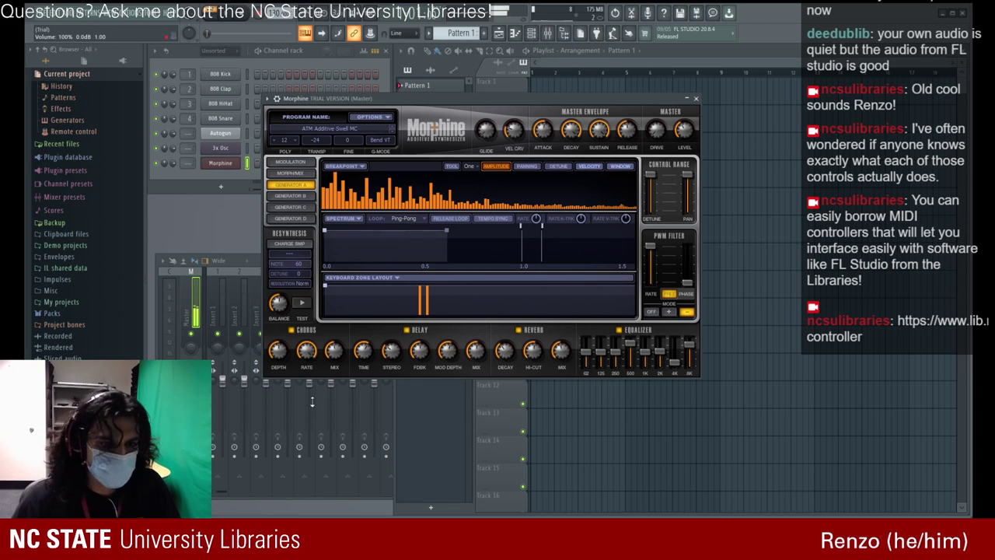
{"action": "left_click_drag", "start_coordinate": [403, 193], "coordinate": [445, 210]}
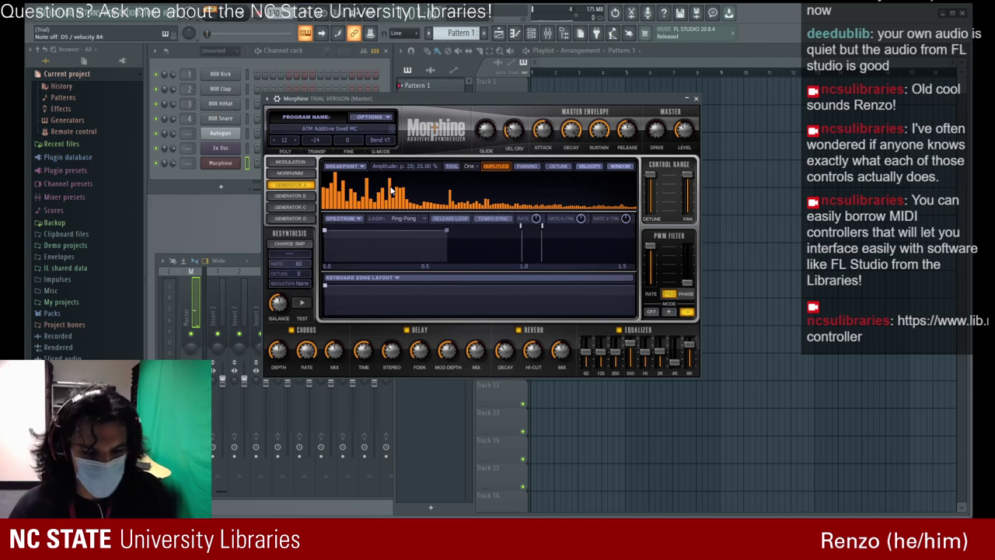
{"action": "mouse_move", "coordinate": [393, 191]}
{"action": "left_mouse_down"}
{"action": "mouse_move", "coordinate": [388, 204]}
{"action": "mouse_move", "coordinate": [544, 206]}
{"action": "mouse_move", "coordinate": [323, 172]}
{"action": "left_mouse_up"}
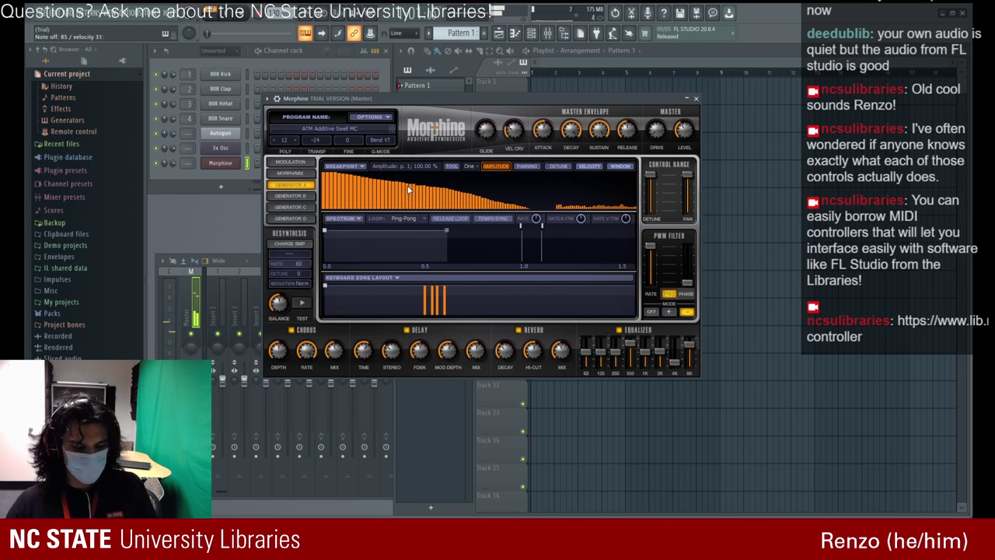
{"action": "mouse_move", "coordinate": [433, 191]}
{"action": "left_mouse_down"}
{"action": "mouse_move", "coordinate": [623, 183]}
{"action": "mouse_move", "coordinate": [607, 168]}
{"action": "mouse_move", "coordinate": [602, 206]}
{"action": "mouse_move", "coordinate": [588, 206]}
{"action": "left_mouse_up"}
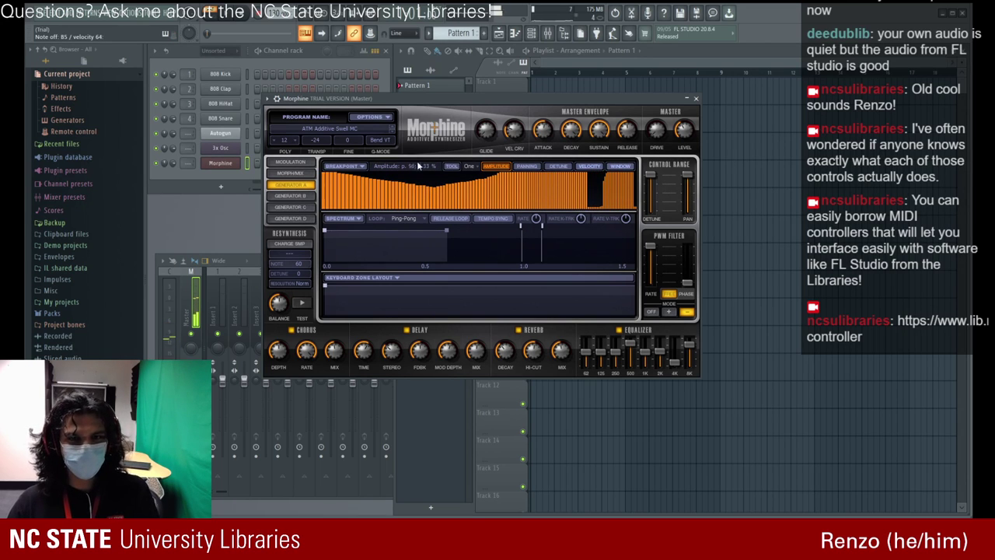
- Cut narrow notches into generator A's amplitude bars, with partial 37 at 4%, and pull the lowest partials down toward zero
{"action": "left_click_drag", "start_coordinate": [453, 188], "coordinate": [453, 208]}
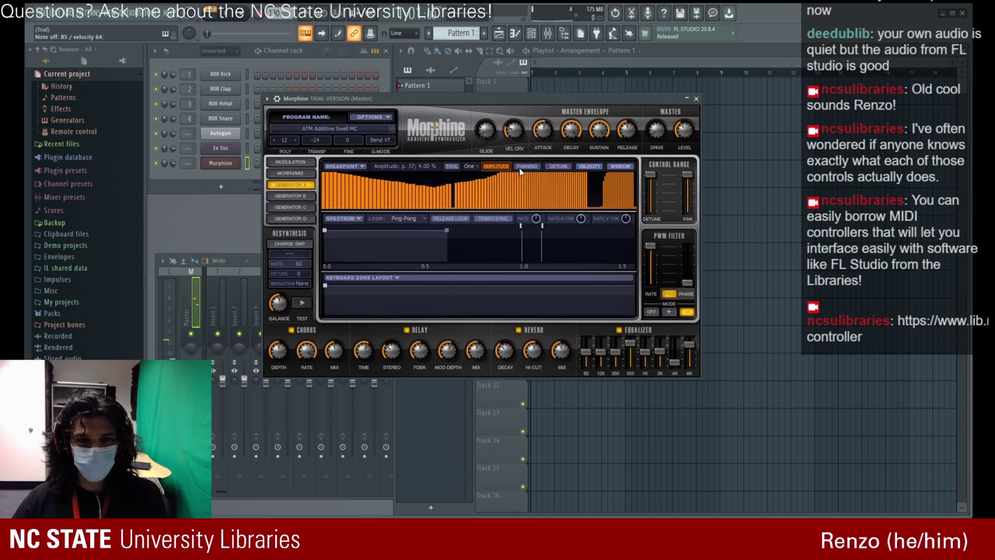
{"action": "left_click_drag", "start_coordinate": [521, 179], "coordinate": [520, 214]}
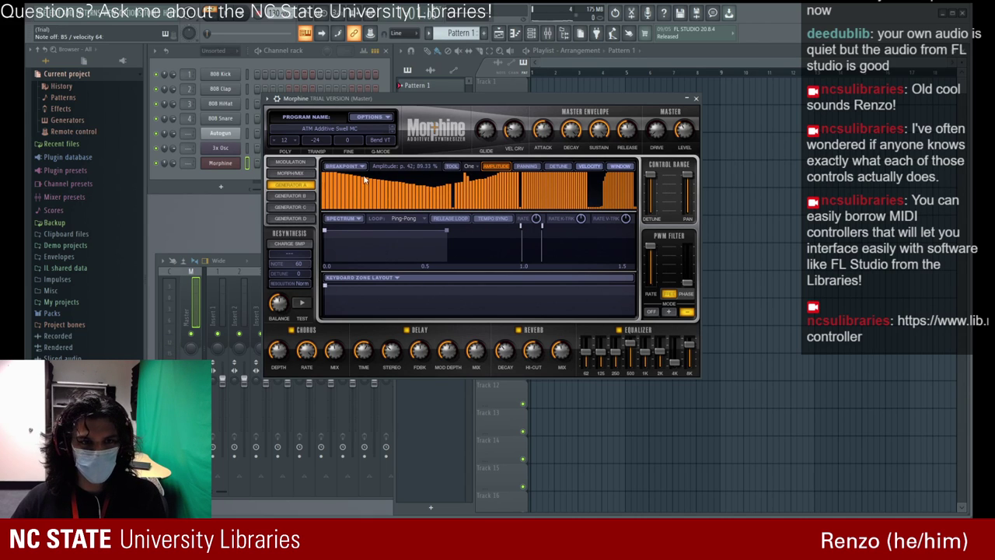
{"action": "mouse_move", "coordinate": [364, 179]}
{"action": "left_mouse_down"}
{"action": "mouse_move", "coordinate": [436, 204]}
{"action": "mouse_move", "coordinate": [322, 201]}
{"action": "mouse_move", "coordinate": [409, 236]}
{"action": "left_mouse_up"}
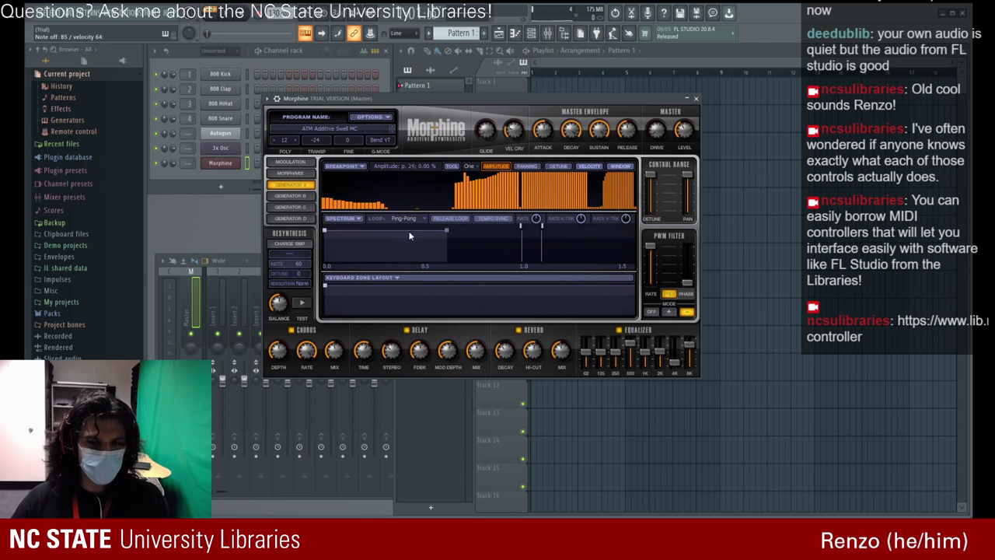
- Clear generator A's amplitudes, redraw them as a rolling wave across all 128 partials, and switch to the panning graph
{"action": "mouse_move", "coordinate": [381, 202]}
{"action": "left_mouse_down"}
{"action": "mouse_move", "coordinate": [321, 204]}
{"action": "mouse_move", "coordinate": [649, 220]}
{"action": "mouse_move", "coordinate": [353, 184]}
{"action": "mouse_move", "coordinate": [316, 207]}
{"action": "mouse_move", "coordinate": [534, 235]}
{"action": "left_mouse_up"}
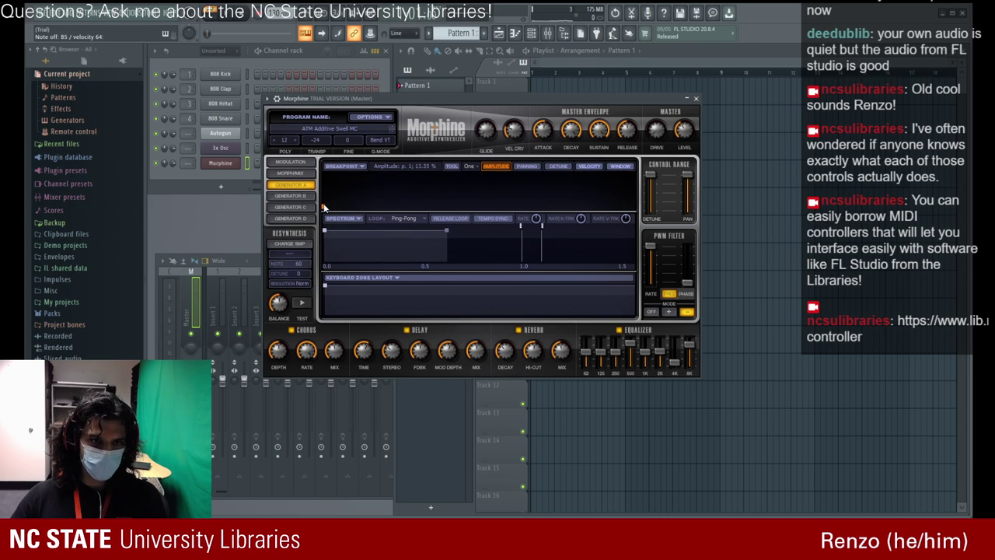
{"action": "mouse_move", "coordinate": [323, 207]}
{"action": "left_mouse_down"}
{"action": "mouse_move", "coordinate": [343, 176]}
{"action": "mouse_move", "coordinate": [395, 208]}
{"action": "mouse_move", "coordinate": [428, 183]}
{"action": "mouse_move", "coordinate": [498, 206]}
{"action": "mouse_move", "coordinate": [538, 182]}
{"action": "mouse_move", "coordinate": [579, 179]}
{"action": "mouse_move", "coordinate": [609, 191]}
{"action": "mouse_move", "coordinate": [637, 179]}
{"action": "mouse_move", "coordinate": [643, 194]}
{"action": "left_mouse_up"}
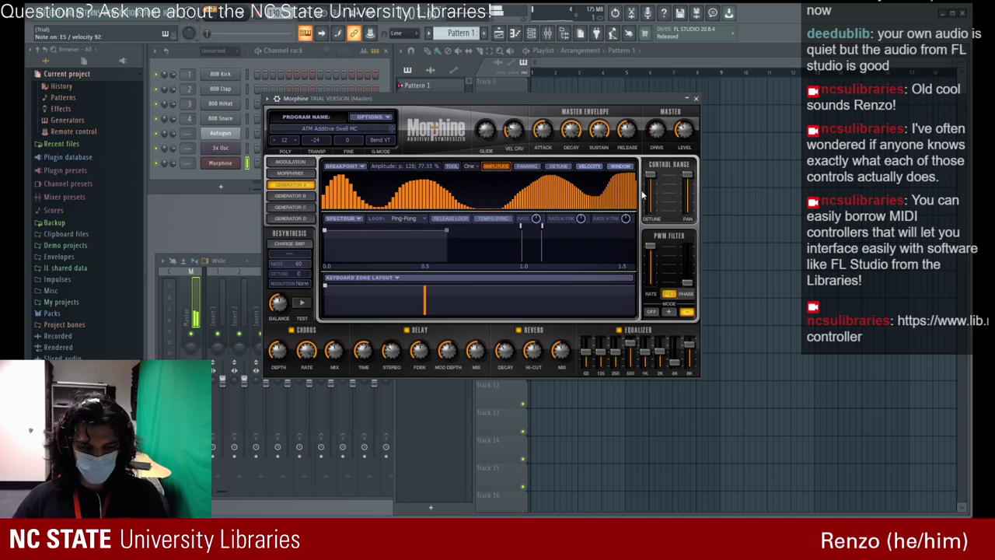
{"action": "left_click", "coordinate": [526, 166]}
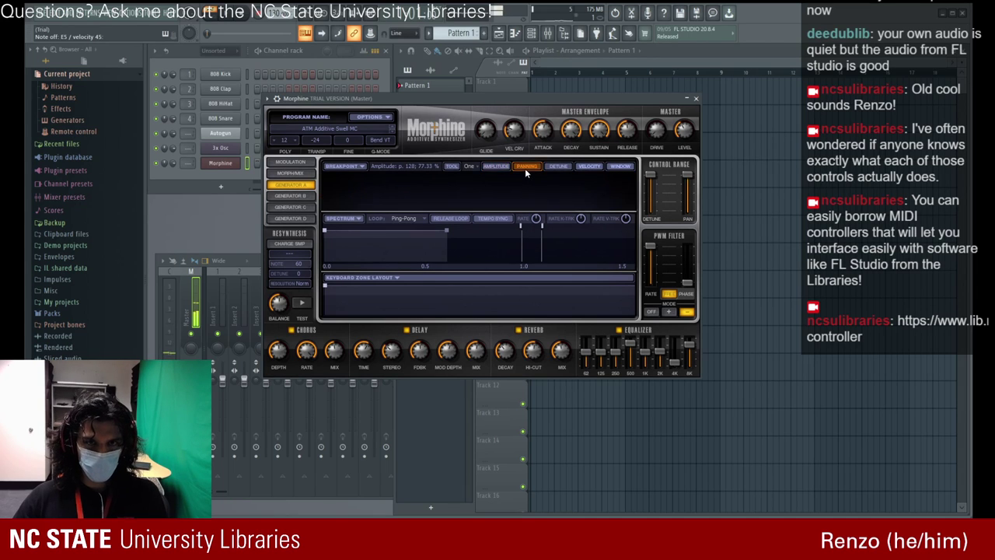
- Scatter generator A's values across the panning graph and push partial 60 to 100% in the velocity graph
{"action": "mouse_move", "coordinate": [459, 187]}
{"action": "left_mouse_down"}
{"action": "mouse_move", "coordinate": [432, 192]}
{"action": "mouse_move", "coordinate": [482, 204]}
{"action": "mouse_move", "coordinate": [576, 175]}
{"action": "left_mouse_up"}
{"action": "left_click", "coordinate": [559, 166]}
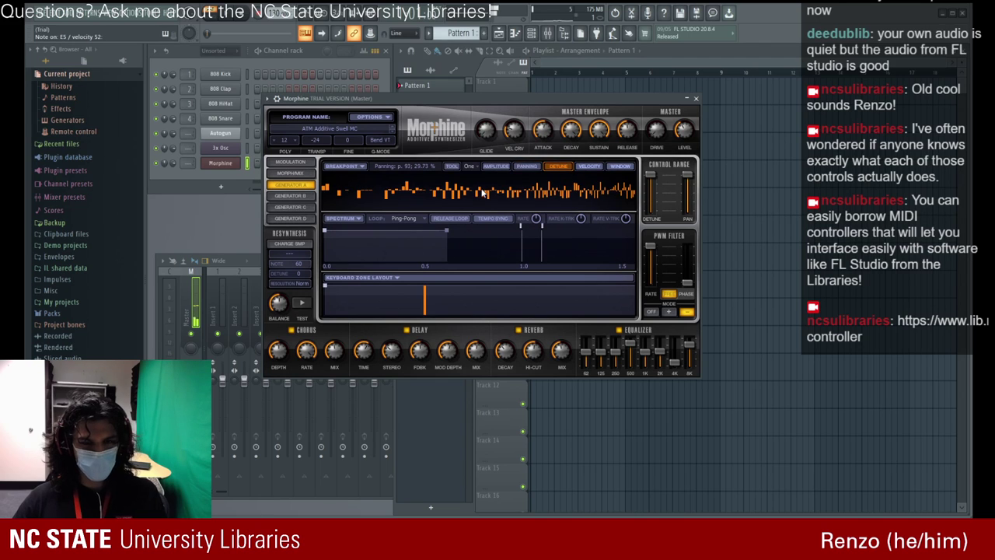
{"action": "left_click", "coordinate": [583, 167]}
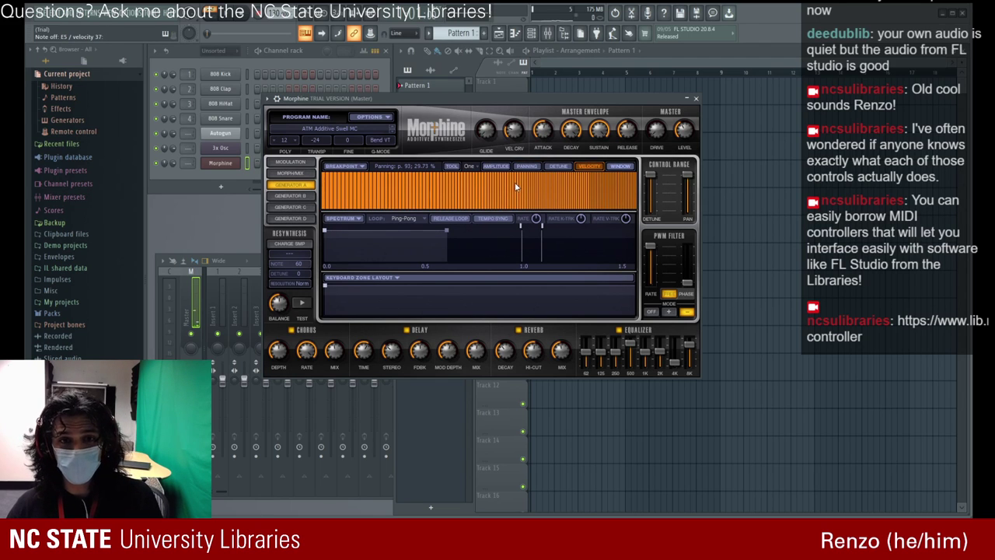
{"action": "mouse_move", "coordinate": [515, 187]}
{"action": "left_mouse_down"}
{"action": "mouse_move", "coordinate": [514, 210]}
{"action": "mouse_move", "coordinate": [525, 168]}
{"action": "mouse_move", "coordinate": [516, 186]}
{"action": "mouse_move", "coordinate": [514, 176]}
{"action": "left_mouse_up"}
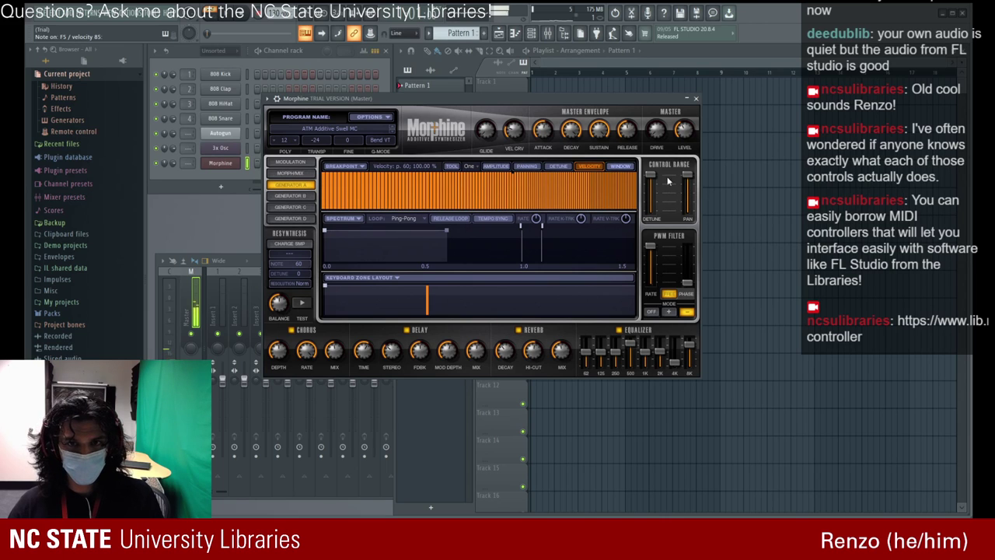
- Lower Morphine's detune control range slightly, and view generator A's window graph before returning to its amplitudes
{"action": "left_click_drag", "start_coordinate": [654, 175], "coordinate": [651, 216]}
{"action": "left_click", "coordinate": [619, 166]}
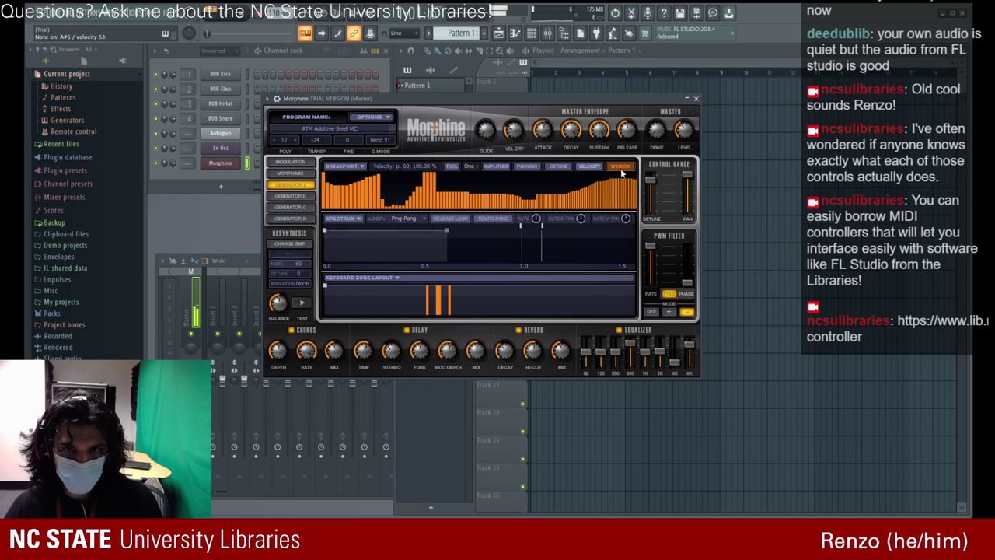
{"action": "left_click", "coordinate": [493, 165]}
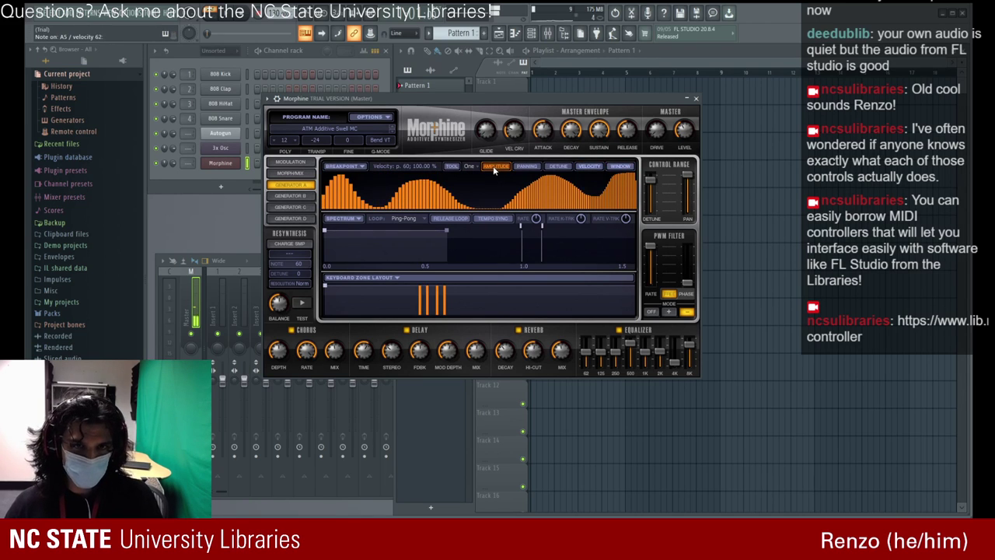
- Turn up Morphine's velocity curve and try the master attack and chorus rate knobs while playing notes
{"action": "left_click_drag", "start_coordinate": [510, 132], "coordinate": [510, 108]}
{"action": "mouse_move", "coordinate": [546, 136]}
{"action": "left_mouse_down"}
{"action": "mouse_move", "coordinate": [546, 123]}
{"action": "mouse_move", "coordinate": [546, 132]}
{"action": "left_mouse_up"}
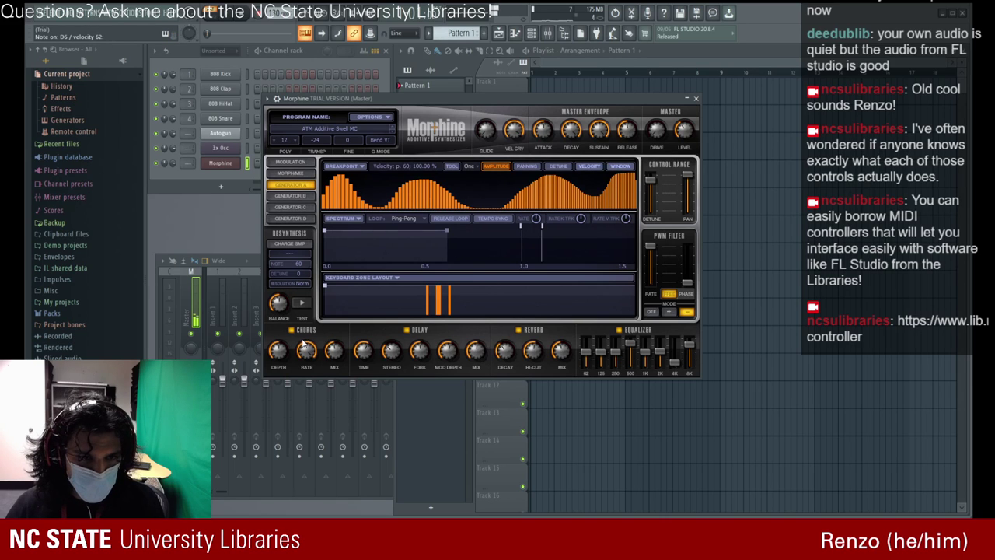
{"action": "left_click_drag", "start_coordinate": [304, 347], "coordinate": [304, 341]}
- Look through the amplitude graphs of generators B, C and D, and close Morphine's window
{"action": "left_click", "coordinate": [297, 195]}
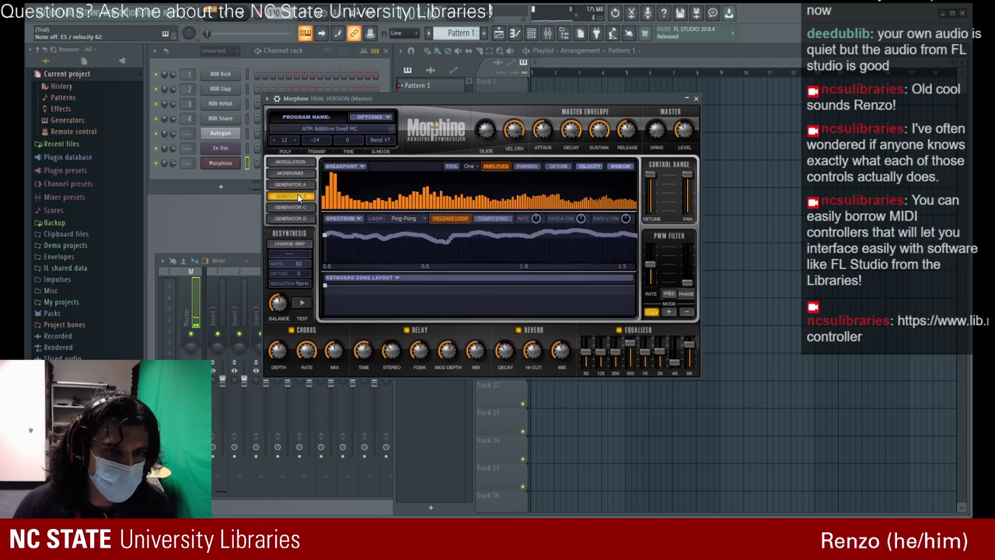
{"action": "left_click", "coordinate": [301, 208]}
{"action": "left_click", "coordinate": [300, 219]}
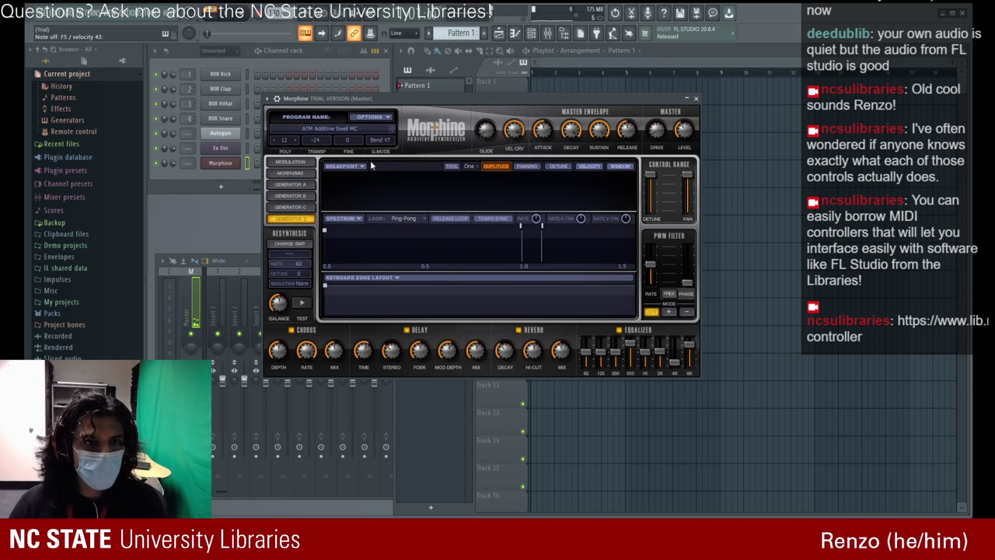
{"action": "left_click", "coordinate": [696, 100]}
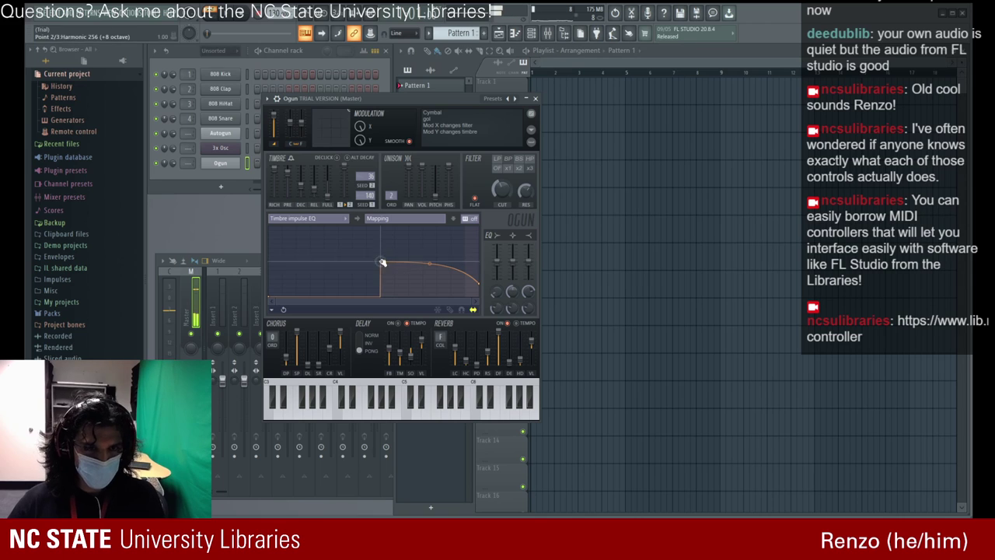
- Reshape Ogun's timbre impulse EQ mapping curve into an early peak falling to a low flat tail, and close its window
{"action": "left_click_drag", "start_coordinate": [380, 262], "coordinate": [297, 254]}
{"action": "left_click_drag", "start_coordinate": [387, 256], "coordinate": [388, 283]}
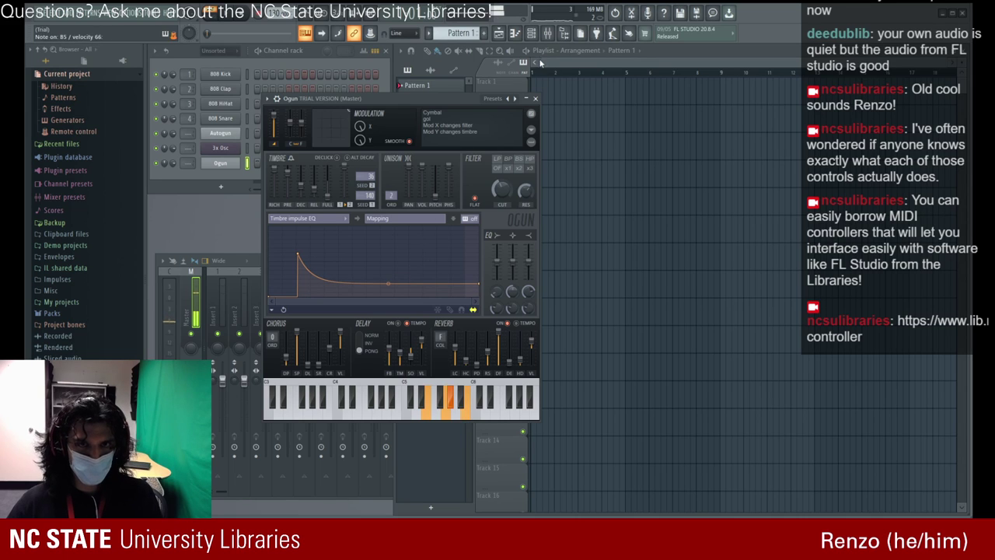
{"action": "left_click", "coordinate": [535, 98]}
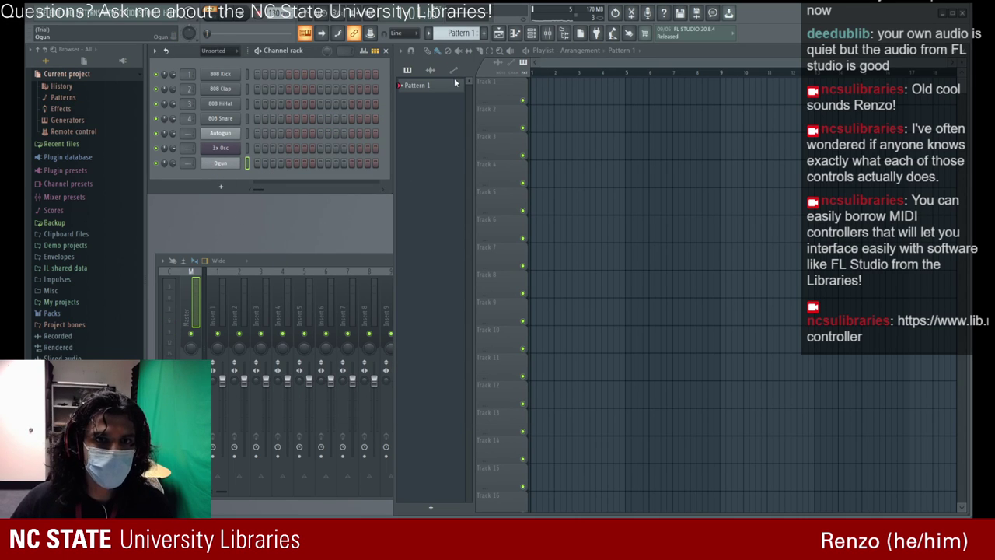
- Add the Plucked! synthesizer in place of Ogun, shift its window aside, and play a note
{"action": "left_click", "coordinate": [615, 223]}
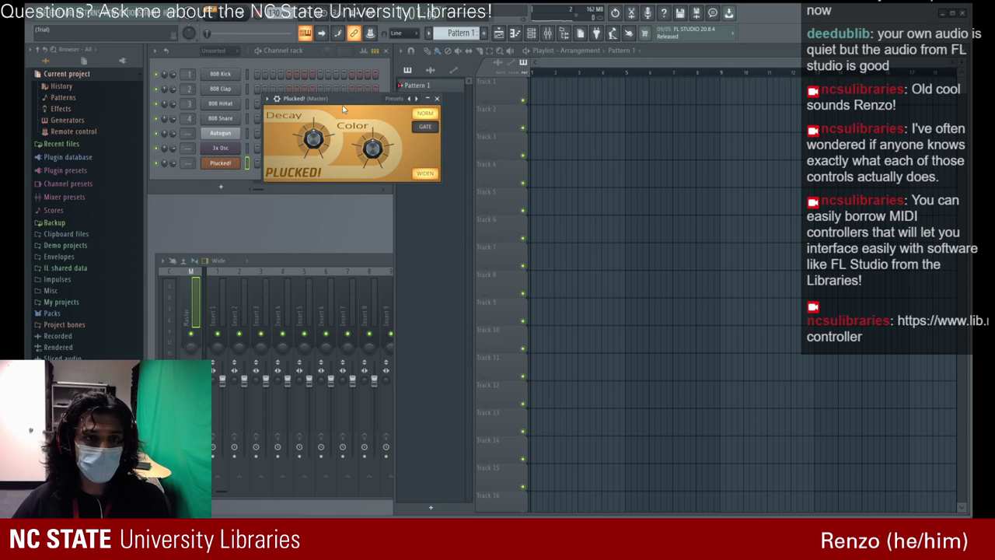
{"action": "left_click_drag", "start_coordinate": [328, 103], "coordinate": [374, 121]}
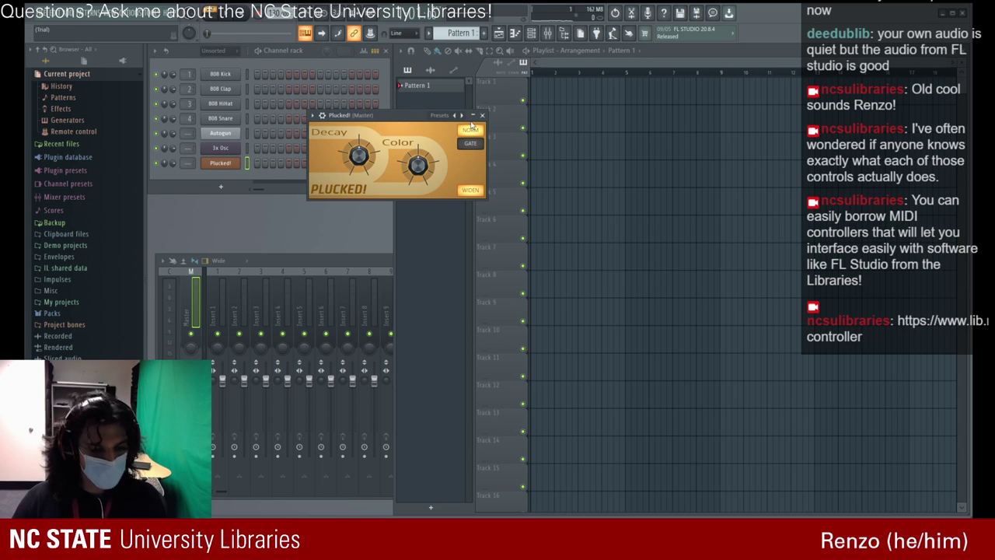
{"action": "key", "text": "z"}
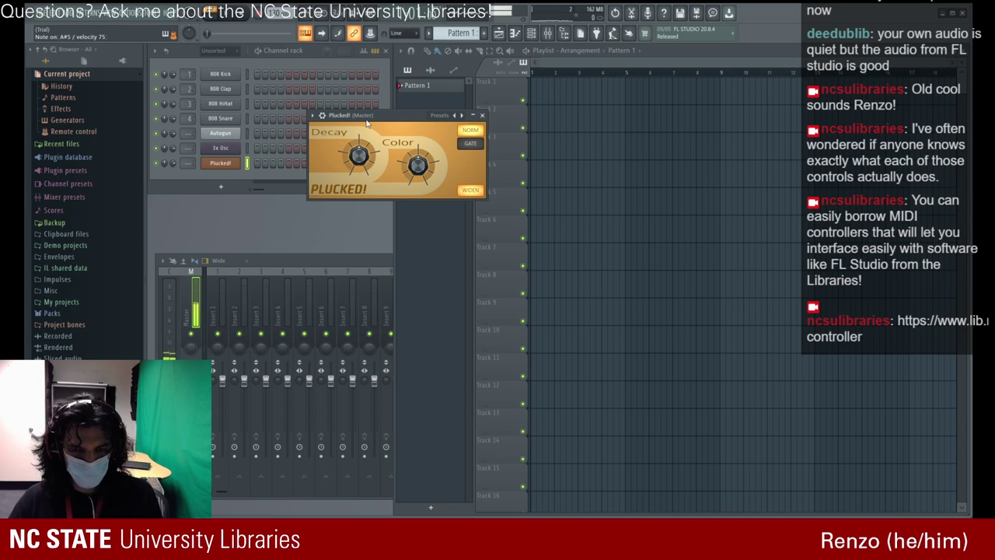
- Try Plucked!'s Decay, Color and Gate controls, turn off Widen, and close its window
{"action": "mouse_move", "coordinate": [358, 156]}
{"action": "left_mouse_down"}
{"action": "mouse_move", "coordinate": [358, 170]}
{"action": "mouse_move", "coordinate": [358, 159]}
{"action": "left_mouse_up"}
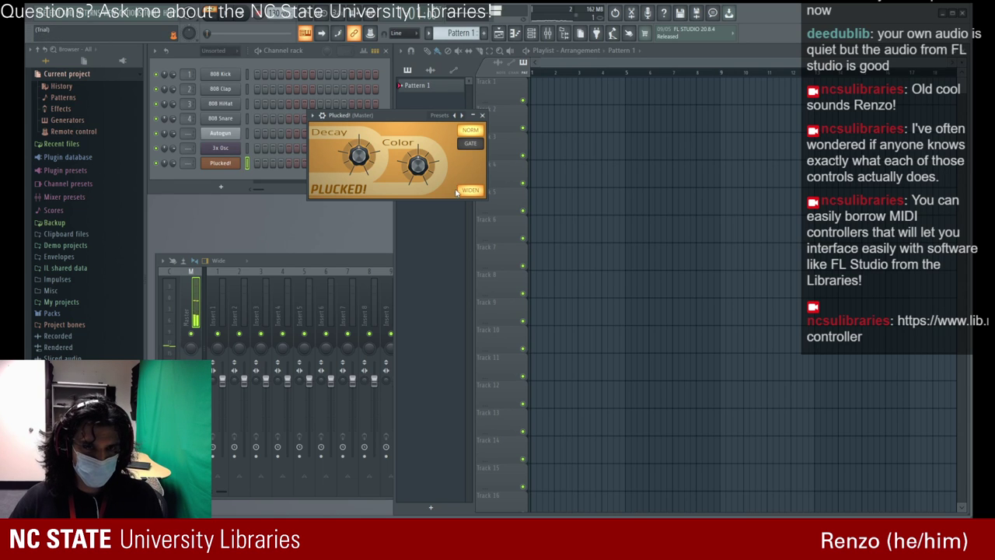
{"action": "mouse_move", "coordinate": [418, 165]}
{"action": "left_mouse_down"}
{"action": "mouse_move", "coordinate": [418, 134]}
{"action": "mouse_move", "coordinate": [418, 165]}
{"action": "left_mouse_up"}
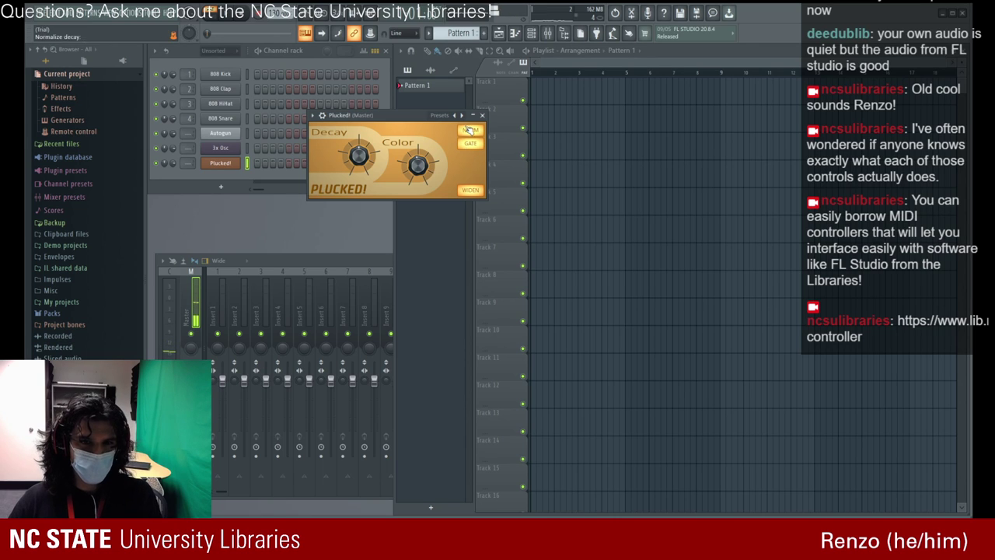
{"action": "left_click", "coordinate": [471, 145]}
{"action": "left_click", "coordinate": [470, 144]}
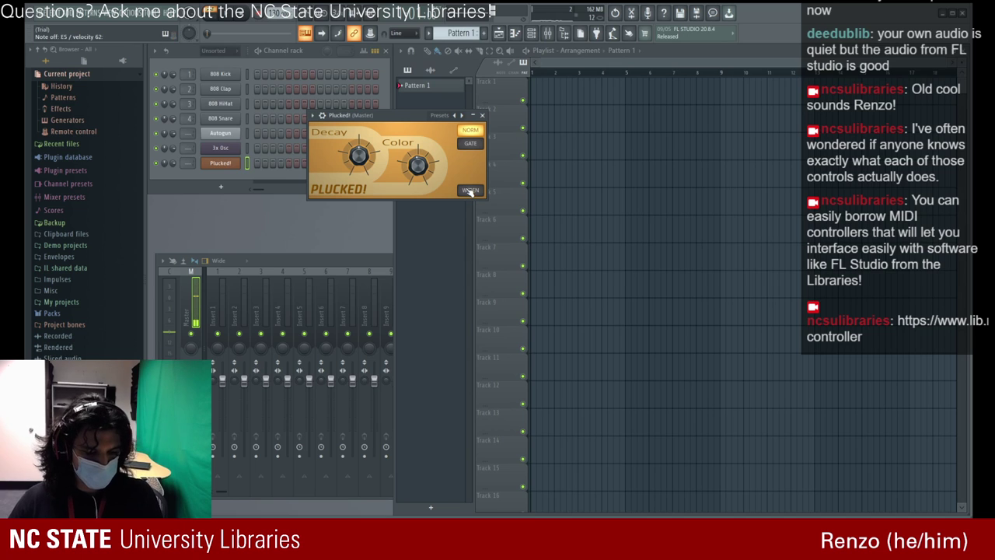
{"action": "left_click", "coordinate": [482, 116]}
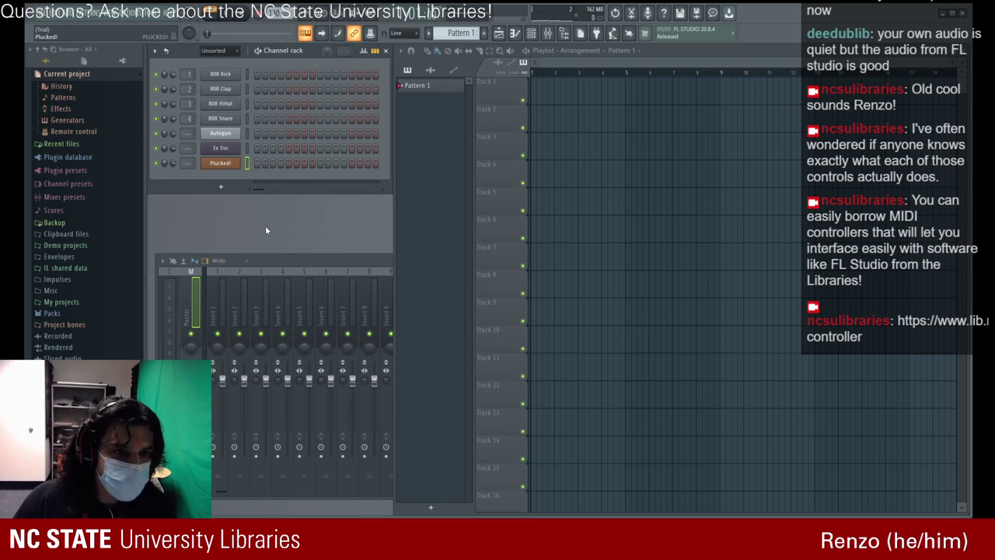
- Add Sakura in place of Plucked! and audition its presets up to ATM Industrial Activity FG
{"action": "left_click", "coordinate": [446, 82]}
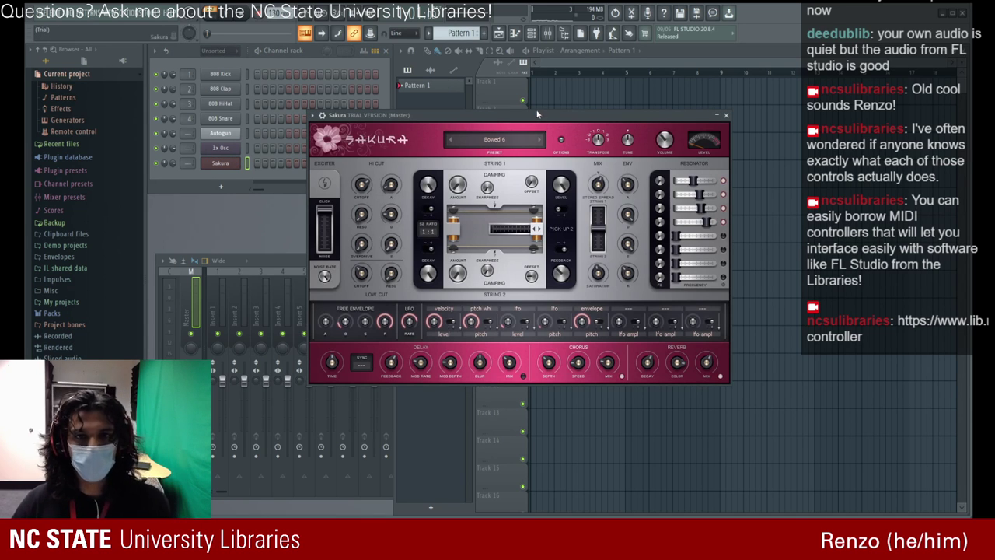
{"action": "left_click_drag", "start_coordinate": [539, 116], "coordinate": [518, 76]}
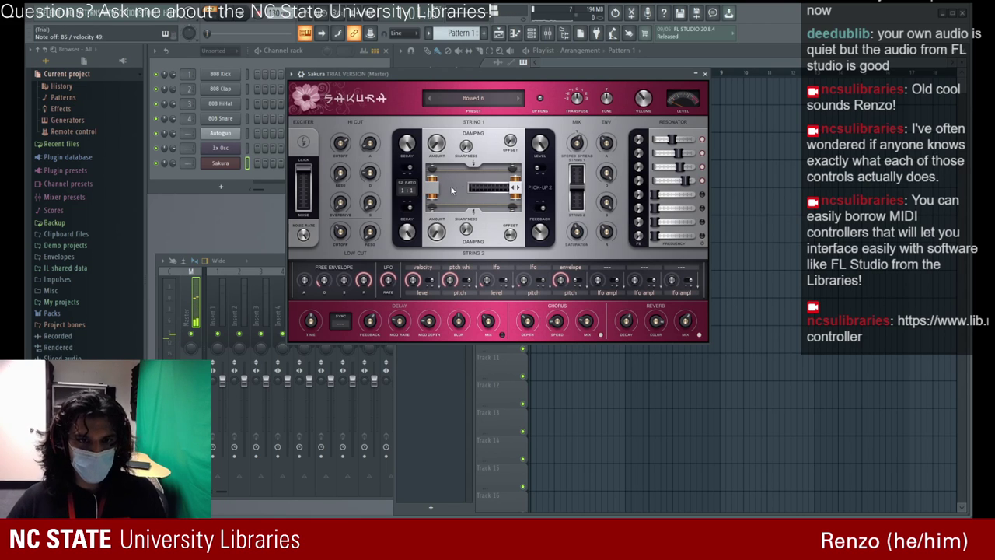
{"action": "left_click", "coordinate": [516, 100]}
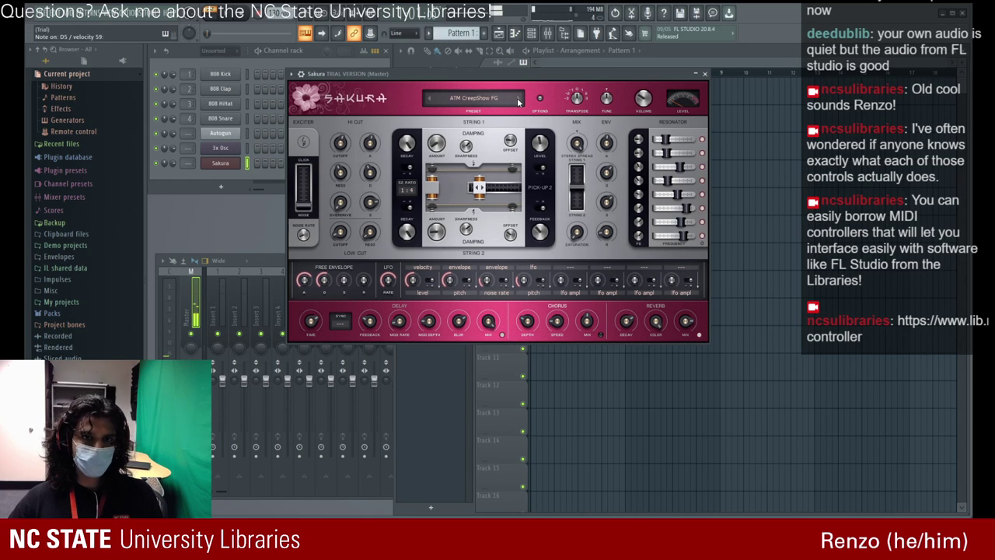
{"action": "left_click", "coordinate": [517, 100]}
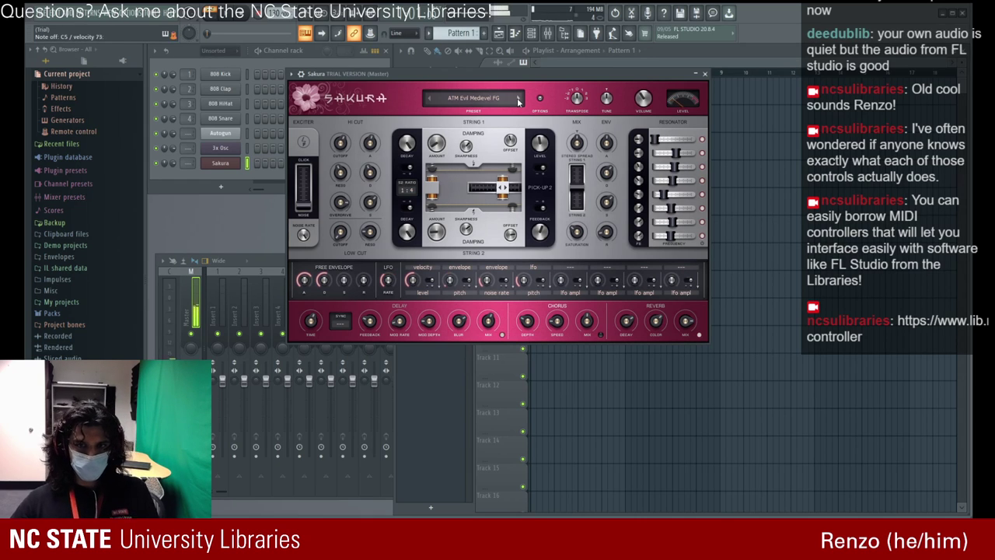
{"action": "left_click", "coordinate": [518, 99]}
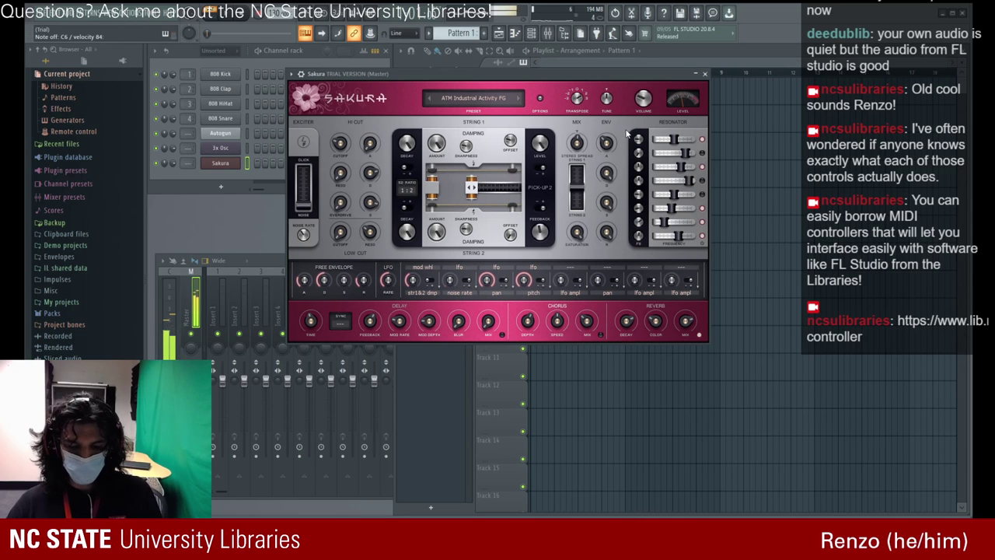
- Nudge Sakura's first resonator frequency and adjust the exciter's hi-cut cutoff and overdrive while playing notes
{"action": "left_click_drag", "start_coordinate": [675, 140], "coordinate": [674, 140]}
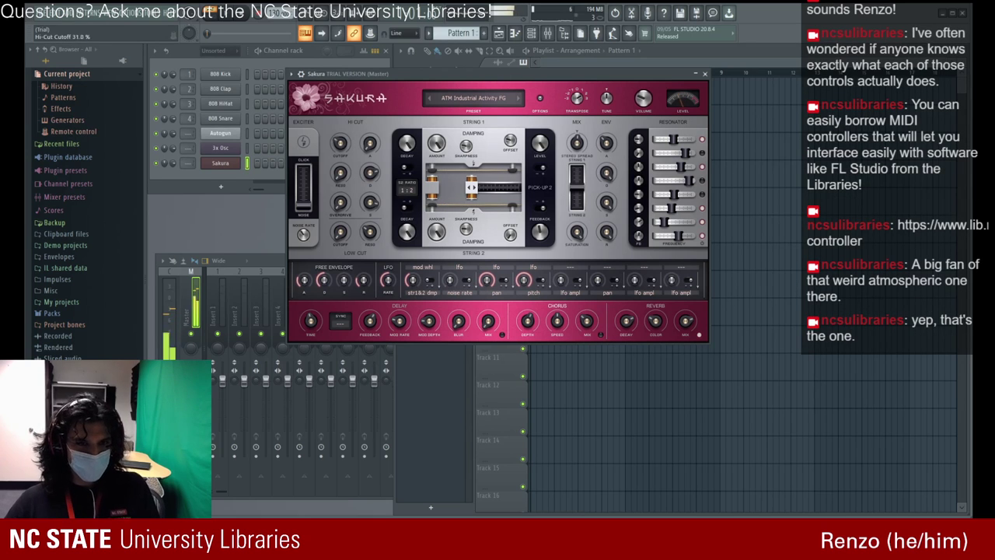
{"action": "left_click_drag", "start_coordinate": [340, 143], "coordinate": [343, 177]}
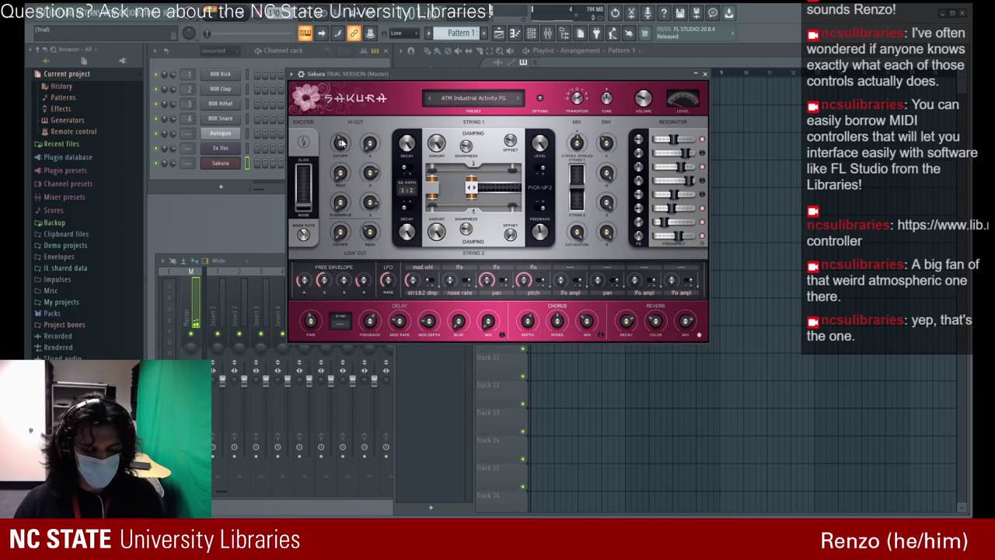
{"action": "left_click_drag", "start_coordinate": [342, 146], "coordinate": [342, 120]}
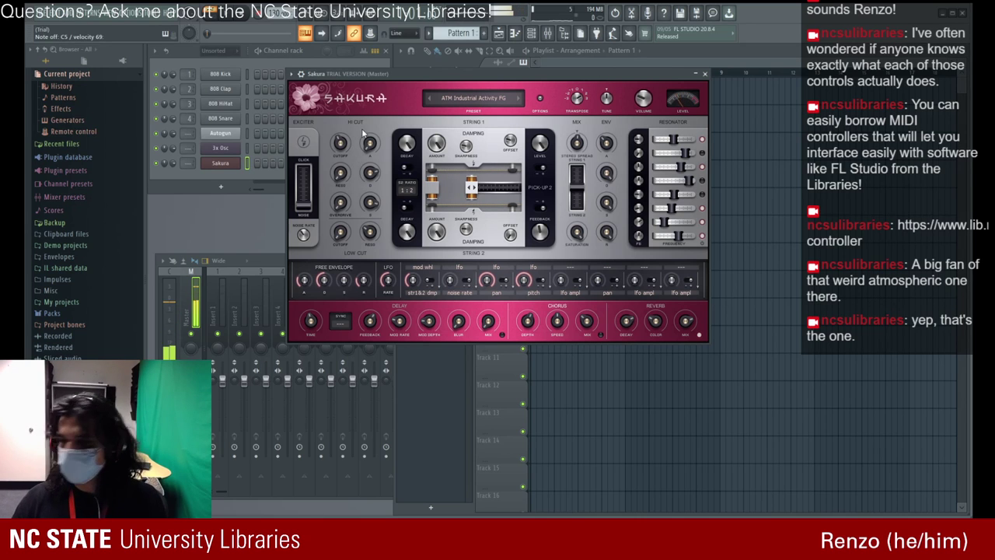
{"action": "left_click_drag", "start_coordinate": [340, 147], "coordinate": [340, 162]}
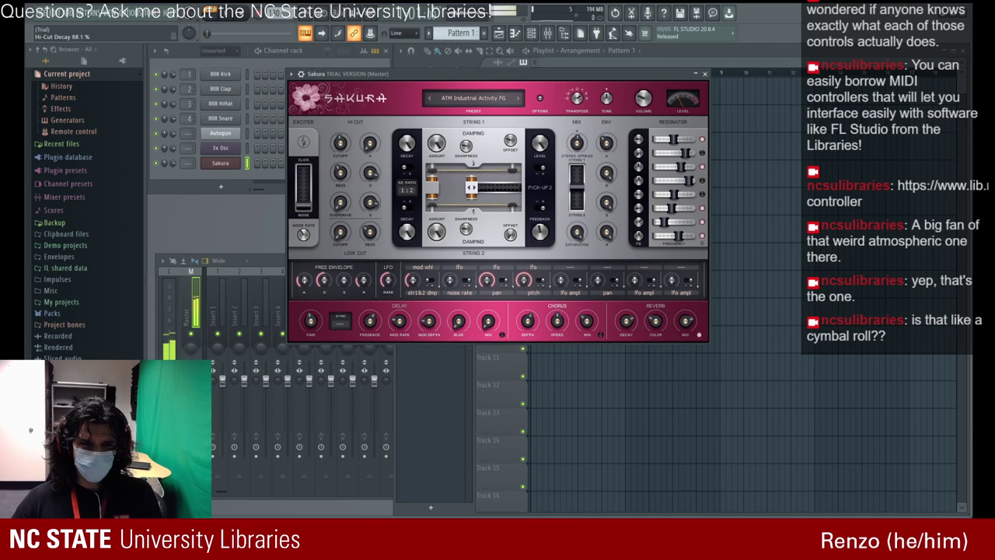
{"action": "mouse_move", "coordinate": [341, 203]}
{"action": "left_mouse_down"}
{"action": "mouse_move", "coordinate": [341, 195]}
{"action": "mouse_move", "coordinate": [341, 221]}
{"action": "left_mouse_up"}
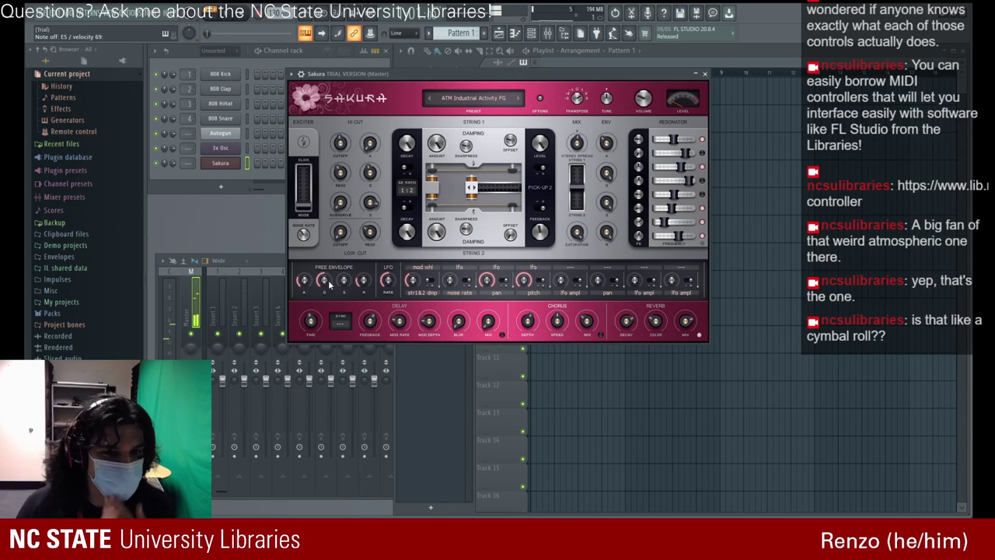
- Adjust Sakura's free envelope, the exciter's click/noise mix, and the damping amounts of strings 1 and 2
{"action": "left_click_drag", "start_coordinate": [324, 282], "coordinate": [301, 283]}
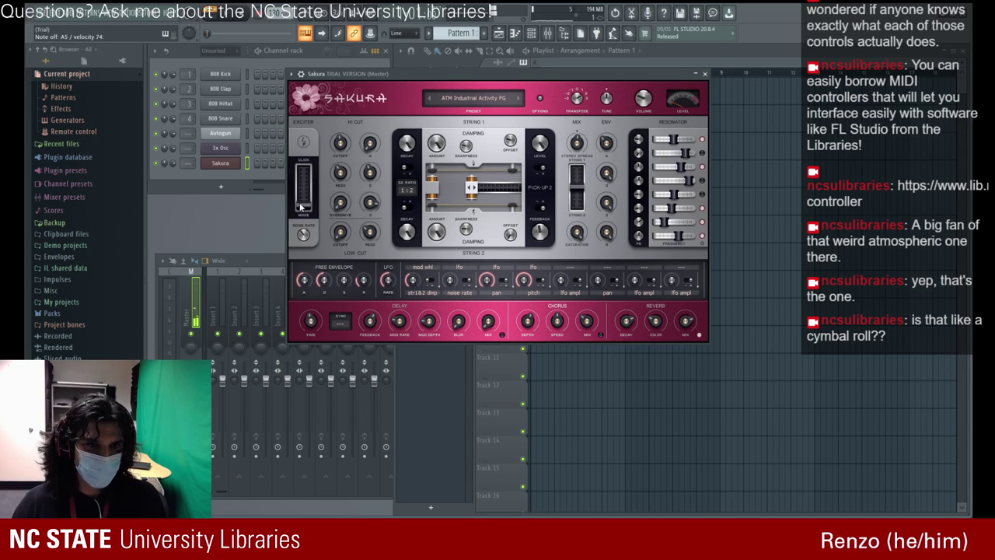
{"action": "left_click_drag", "start_coordinate": [301, 206], "coordinate": [303, 241]}
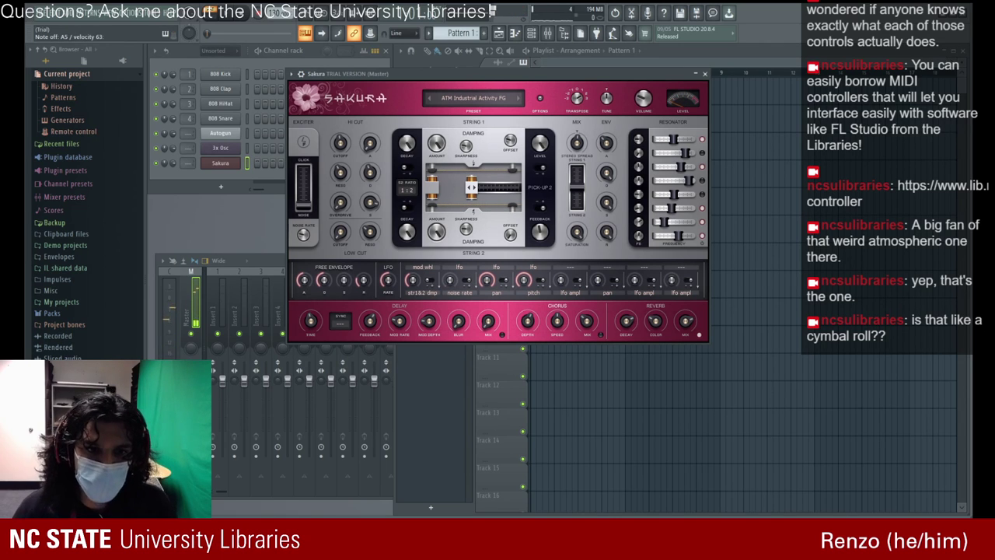
{"action": "mouse_move", "coordinate": [437, 231]}
{"action": "left_mouse_down"}
{"action": "mouse_move", "coordinate": [436, 241]}
{"action": "mouse_move", "coordinate": [436, 231]}
{"action": "left_mouse_up"}
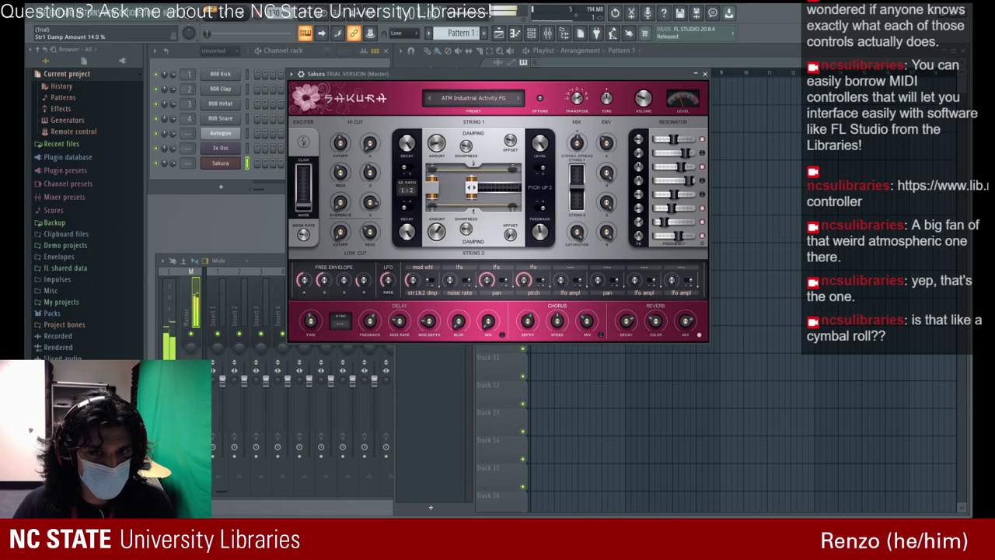
{"action": "left_click_drag", "start_coordinate": [436, 142], "coordinate": [436, 132]}
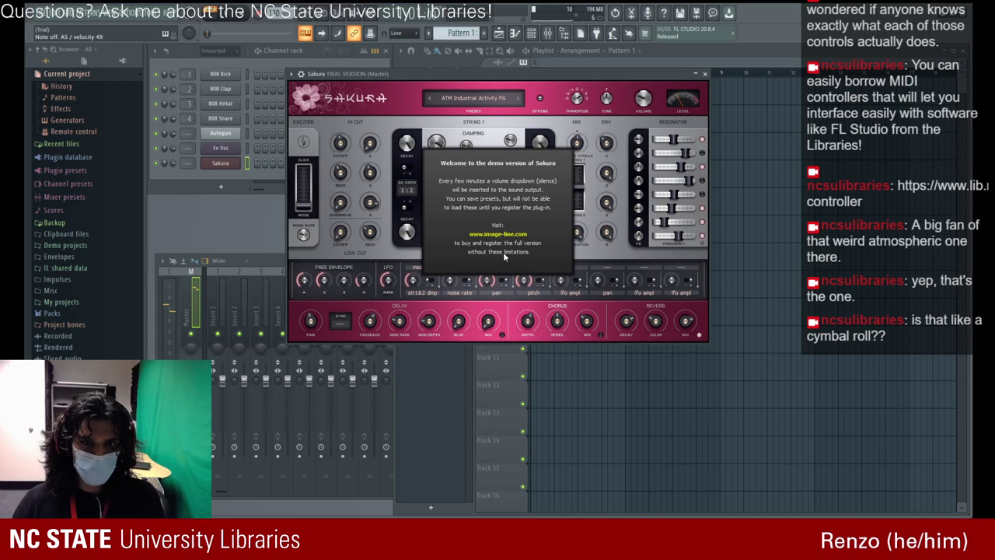
- Dismiss Sakura's demo notice and move its window up over the channel rack
{"action": "left_click", "coordinate": [527, 168]}
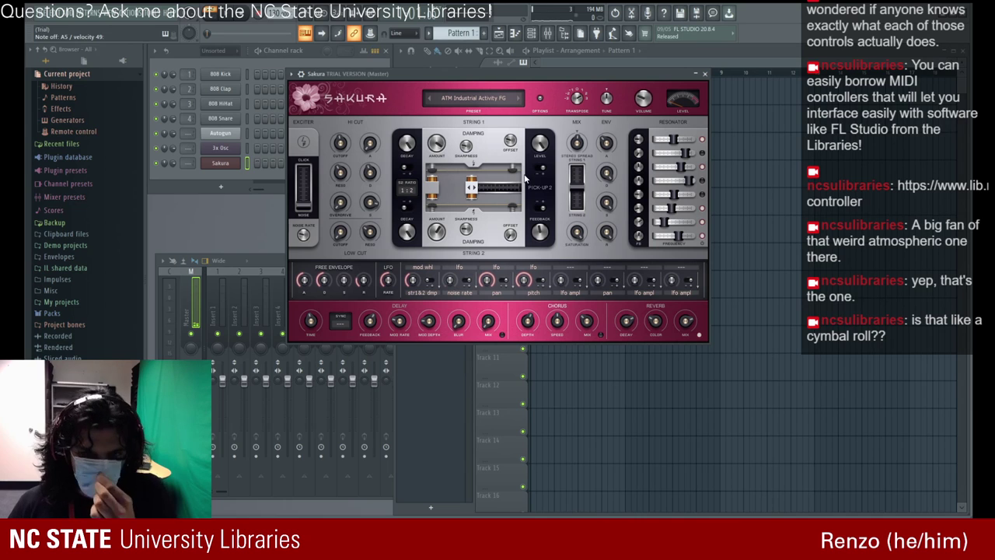
{"action": "left_click_drag", "start_coordinate": [420, 78], "coordinate": [382, 78]}
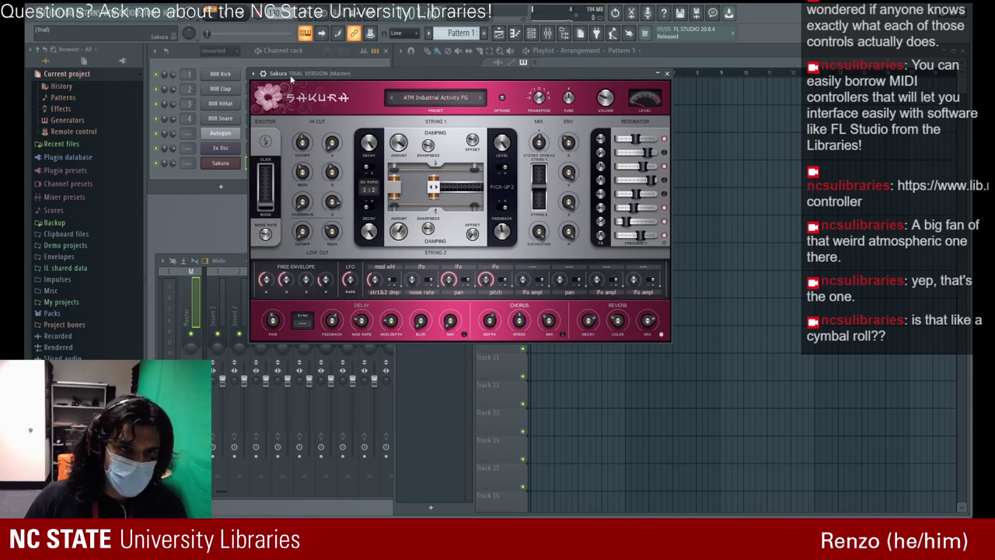
{"action": "left_click_drag", "start_coordinate": [293, 76], "coordinate": [233, 53]}
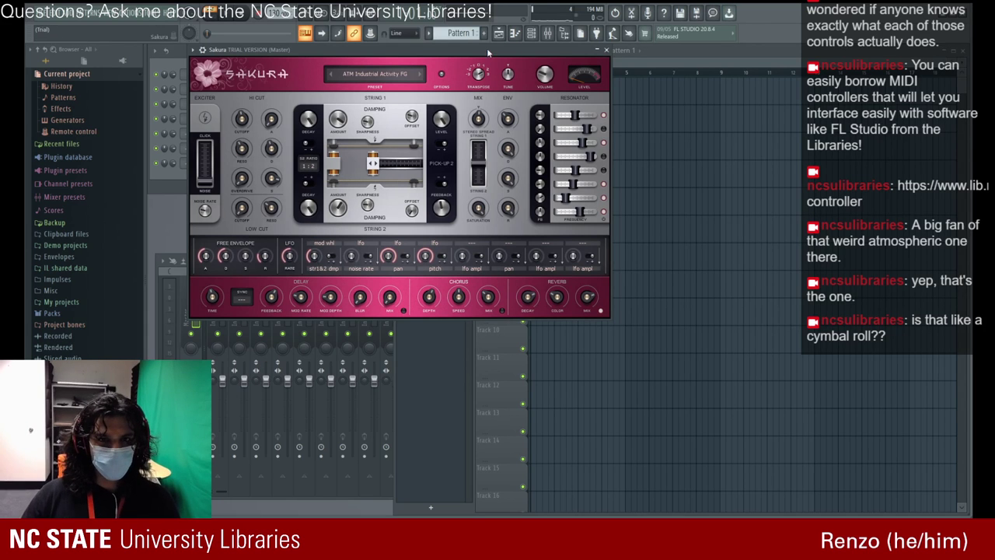
- Move Sakura's window clear of the channel rack and close it
{"action": "left_click_drag", "start_coordinate": [487, 48], "coordinate": [629, 53]}
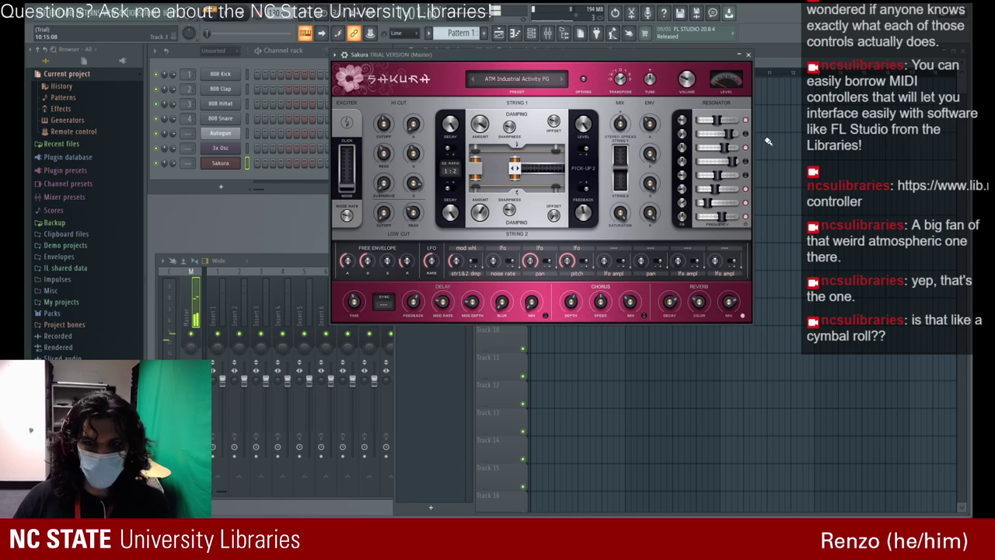
{"action": "left_click", "coordinate": [747, 55]}
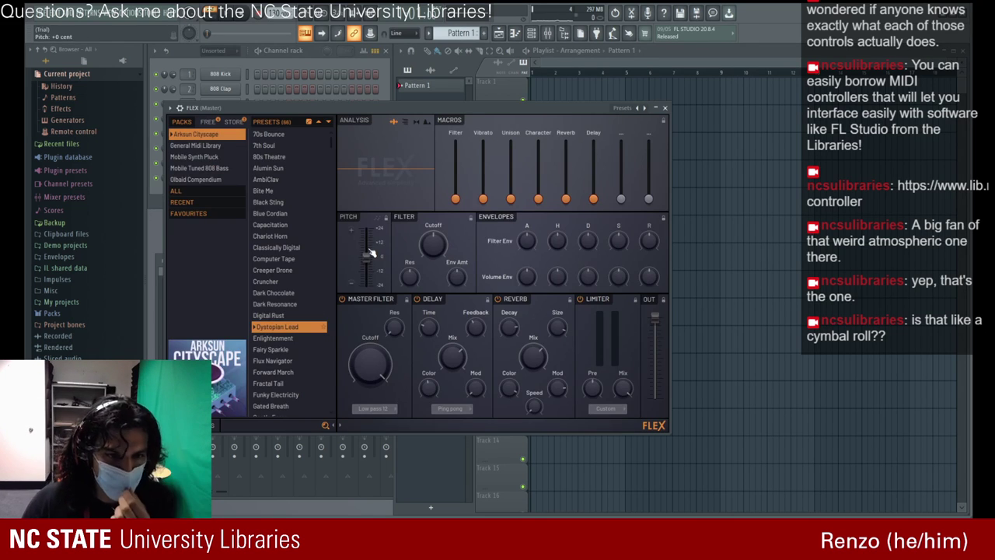
- Look through FLEX's Arksun Cityscape pack and audition the presets 70s Bounce, 7th Soul, 80s Theatre and AmbiClav
{"action": "scroll", "coordinate": [307, 209], "scroll_direction": "down", "scroll_amount": 5}
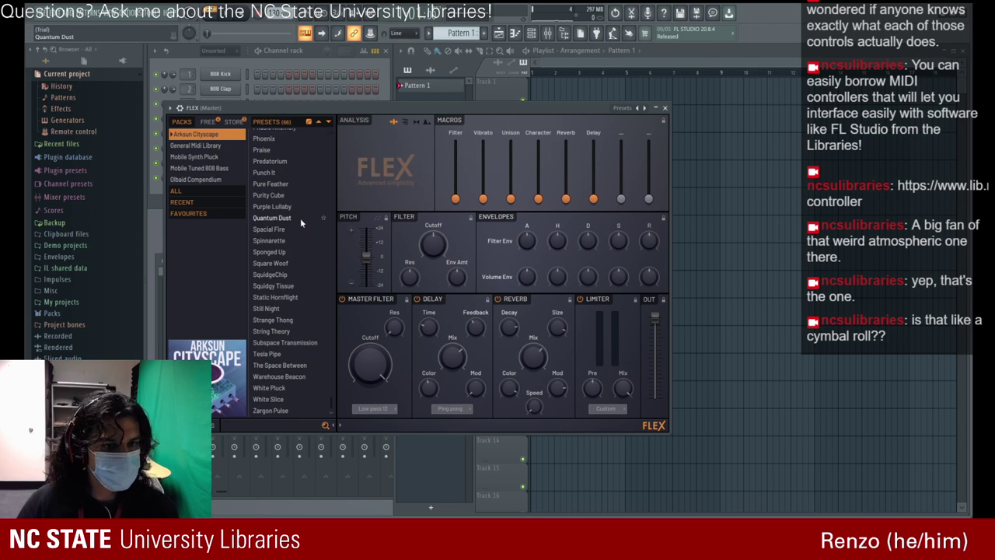
{"action": "scroll", "coordinate": [303, 251], "scroll_direction": "up", "scroll_amount": 5}
{"action": "left_click", "coordinate": [313, 264]}
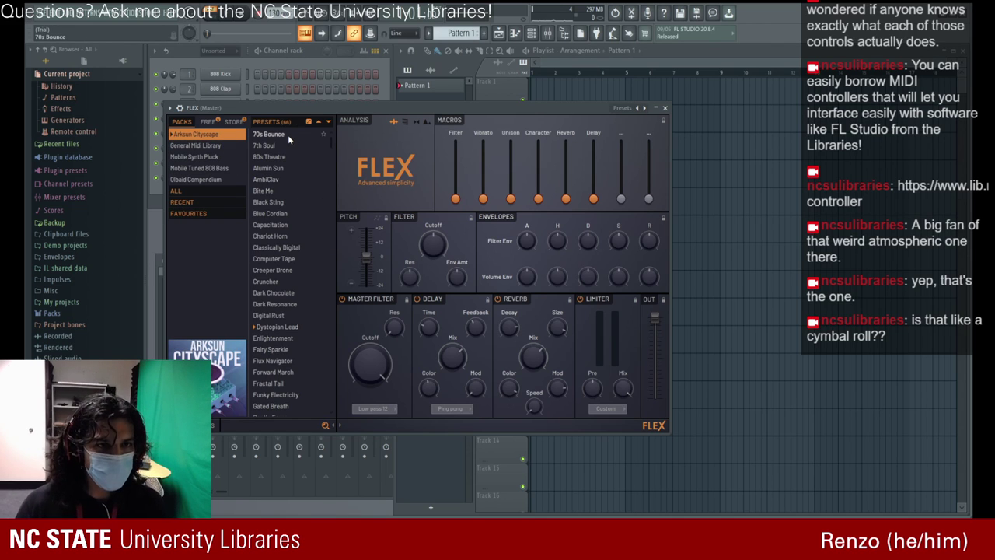
{"action": "left_click", "coordinate": [204, 147]}
{"action": "left_click", "coordinate": [215, 139]}
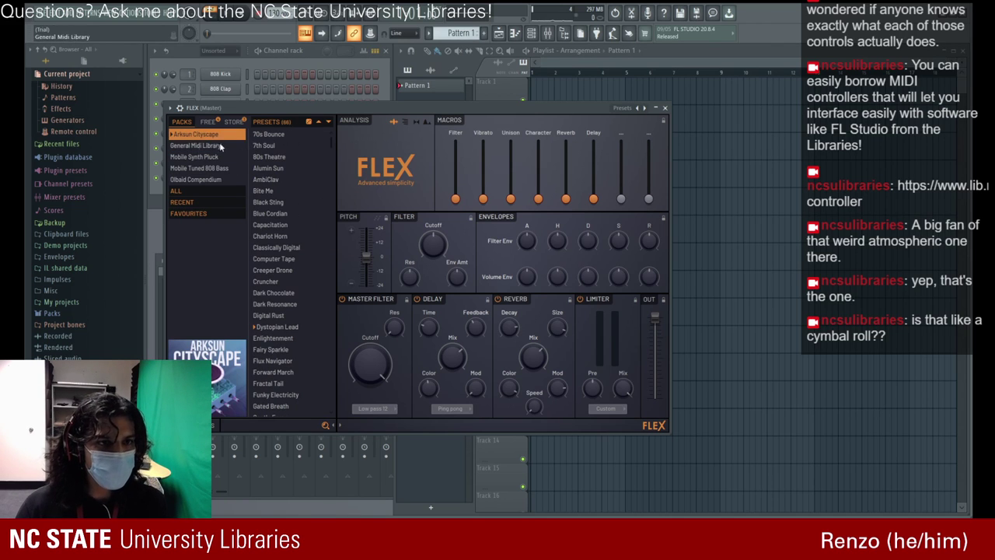
{"action": "left_click", "coordinate": [279, 135]}
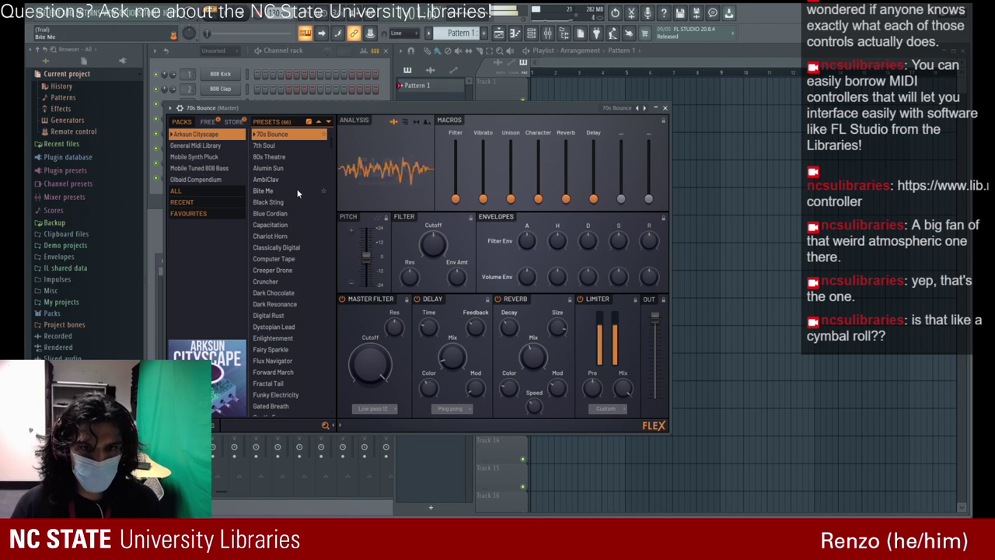
{"action": "left_click", "coordinate": [288, 146]}
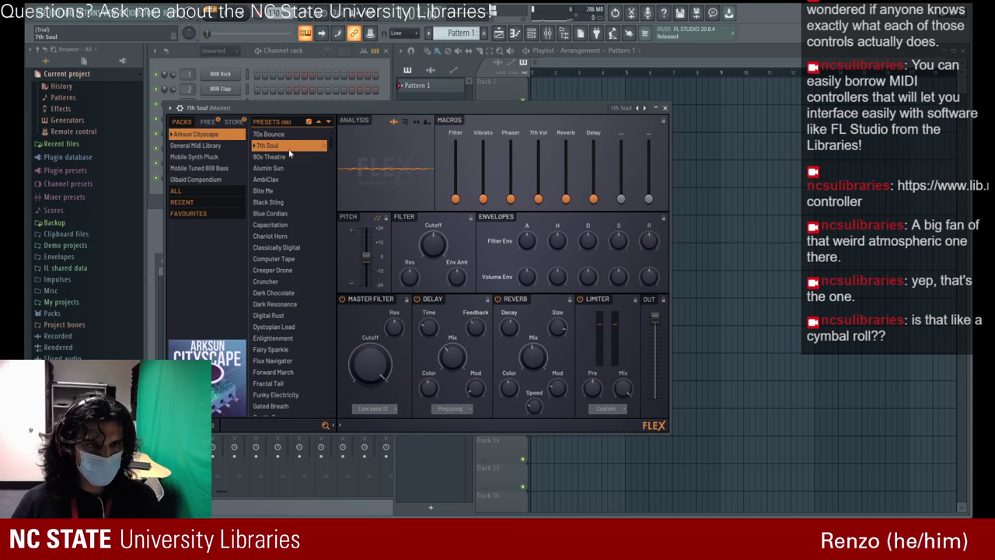
{"action": "left_click", "coordinate": [291, 157]}
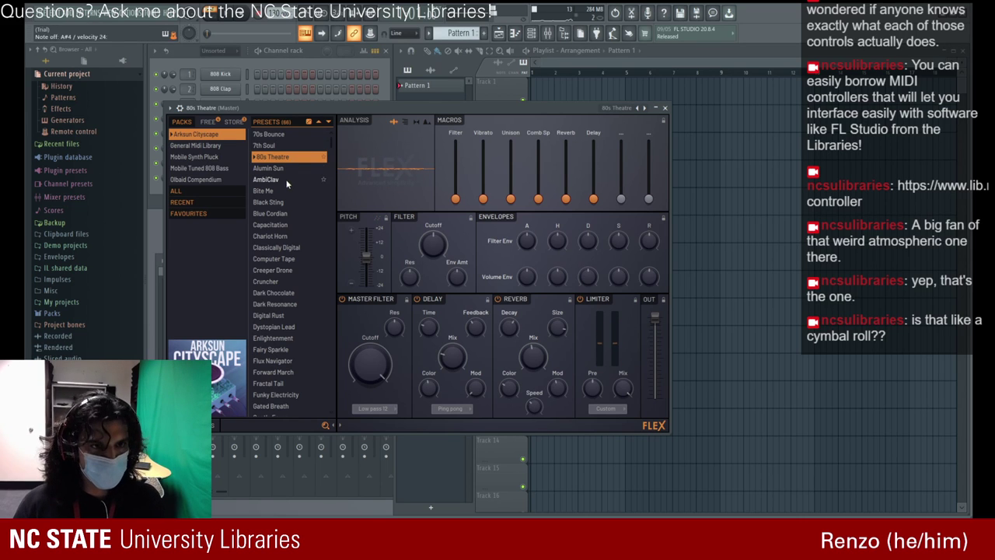
{"action": "left_click", "coordinate": [285, 179]}
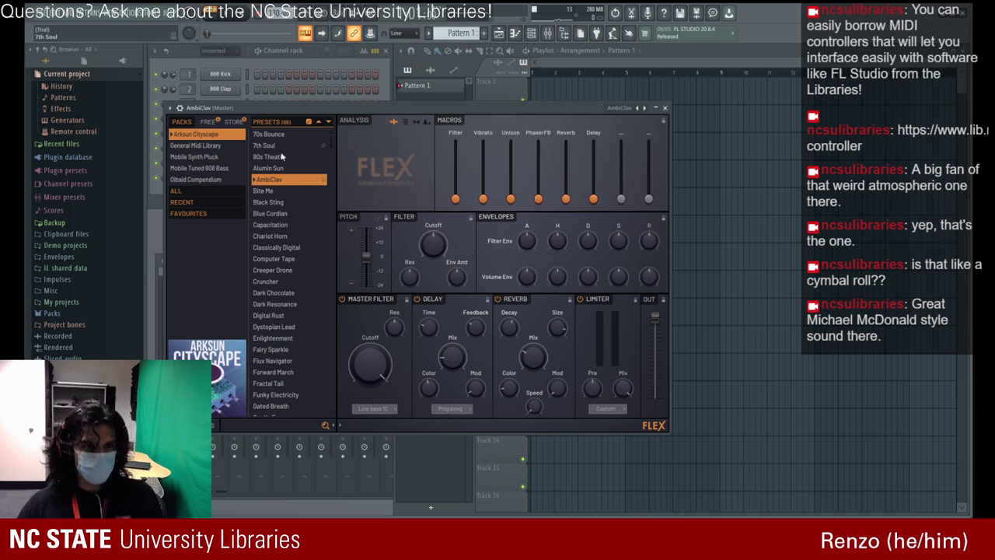
- Audition FLEX's Bite Me, Black Sting, Blue Cordian and Capacitation presets, trying Capacitation's Vibrato and Delay macros
{"action": "left_click", "coordinate": [285, 190]}
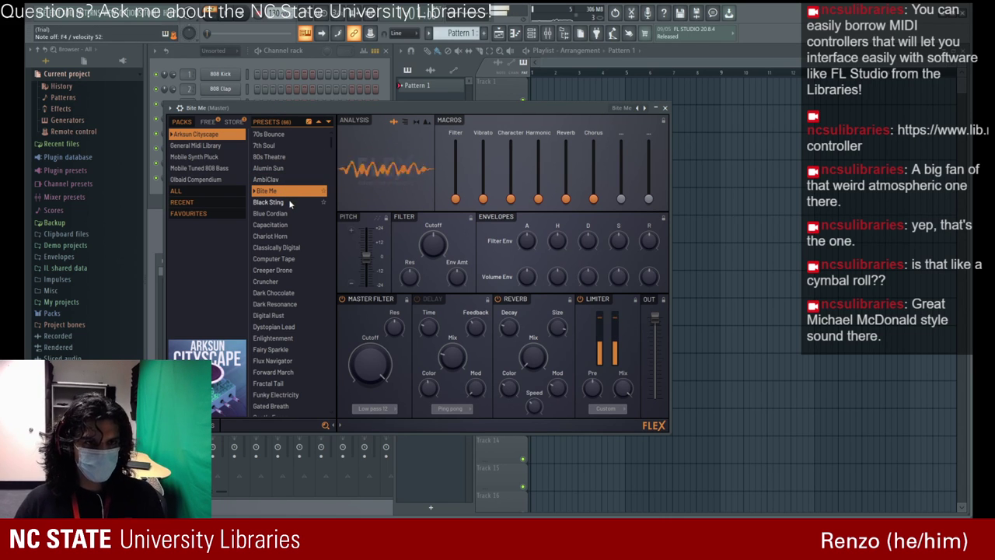
{"action": "left_click", "coordinate": [287, 203]}
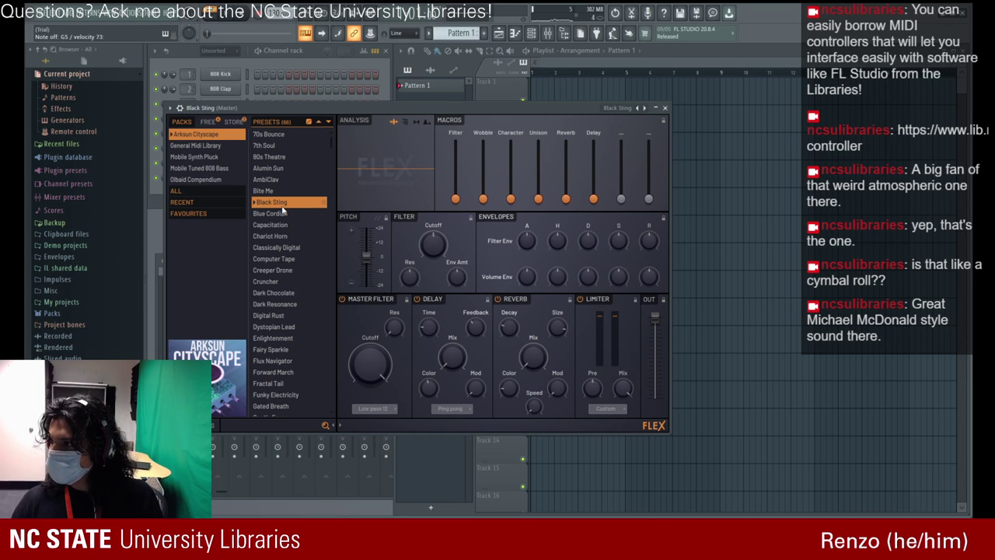
{"action": "left_click", "coordinate": [262, 214]}
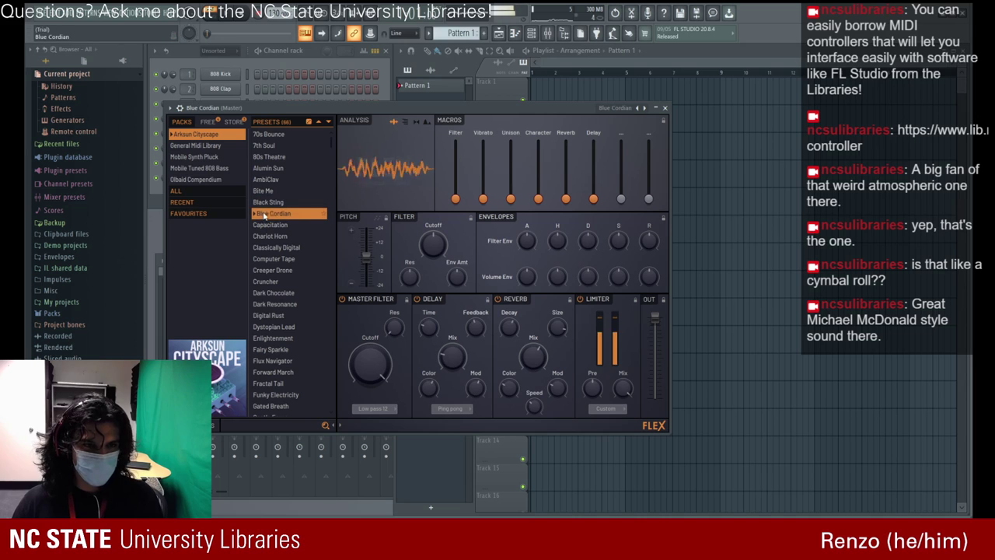
{"action": "left_click", "coordinate": [314, 227]}
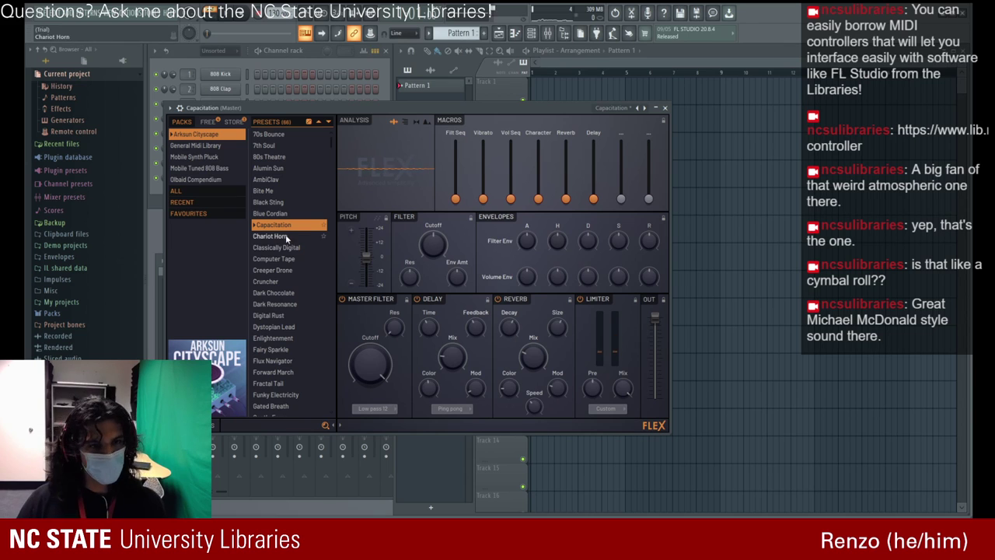
{"action": "mouse_move", "coordinate": [484, 200]}
{"action": "left_mouse_down"}
{"action": "mouse_move", "coordinate": [484, 141]}
{"action": "mouse_move", "coordinate": [484, 200]}
{"action": "left_mouse_up"}
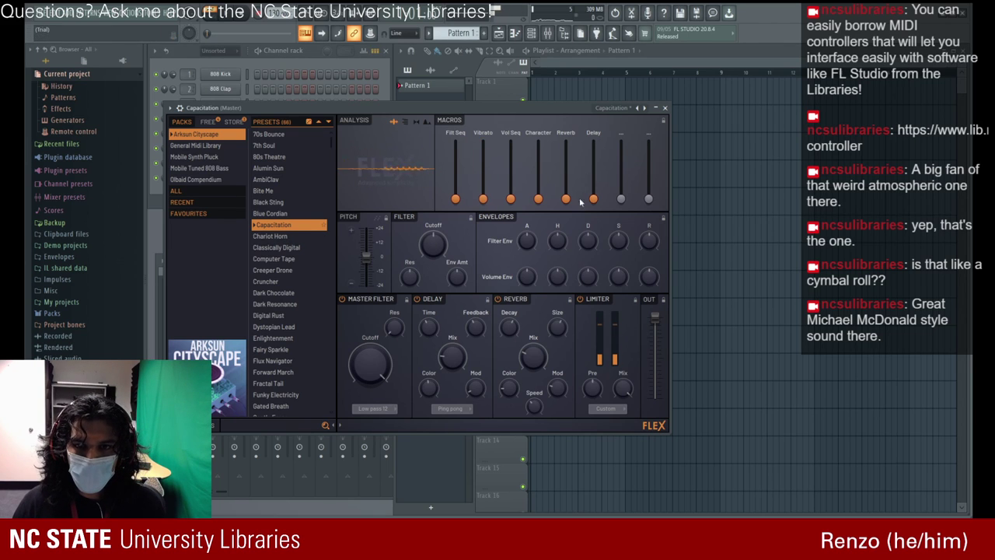
{"action": "left_click_drag", "start_coordinate": [593, 200], "coordinate": [593, 142]}
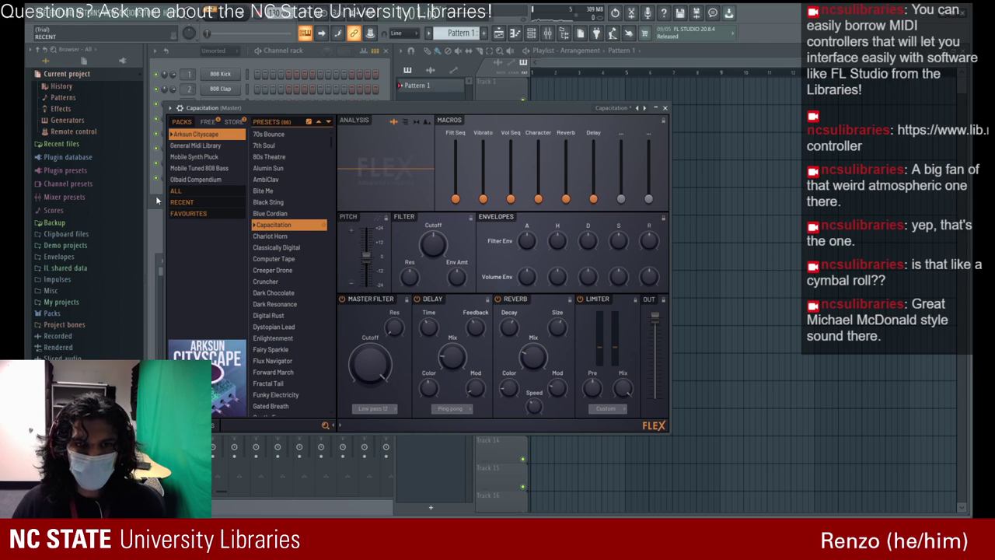
- Audition the Chariot Horn, Classically Digital, Computer Tape, Creeper Drone and Cruncher presets in FLEX
{"action": "left_click", "coordinate": [292, 235]}
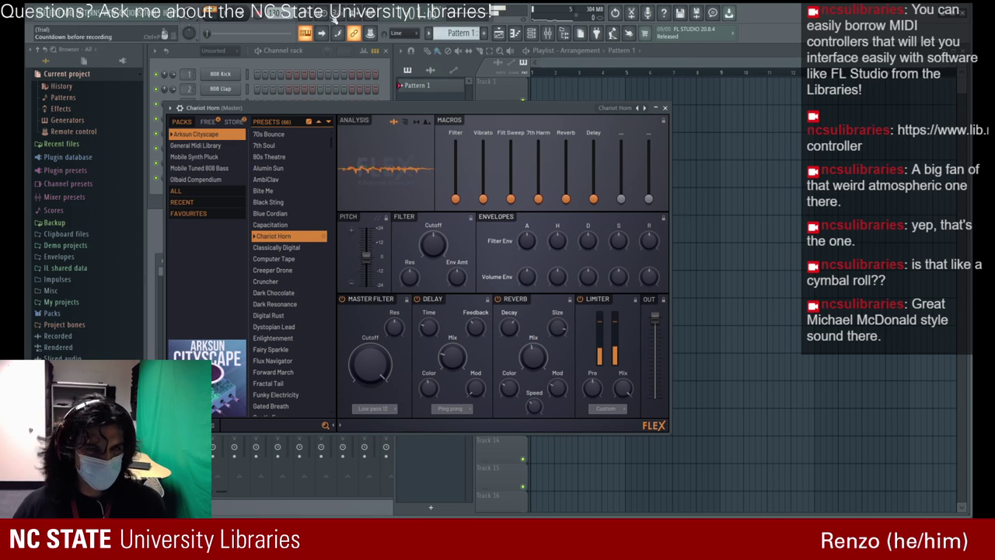
{"action": "left_click", "coordinate": [292, 246]}
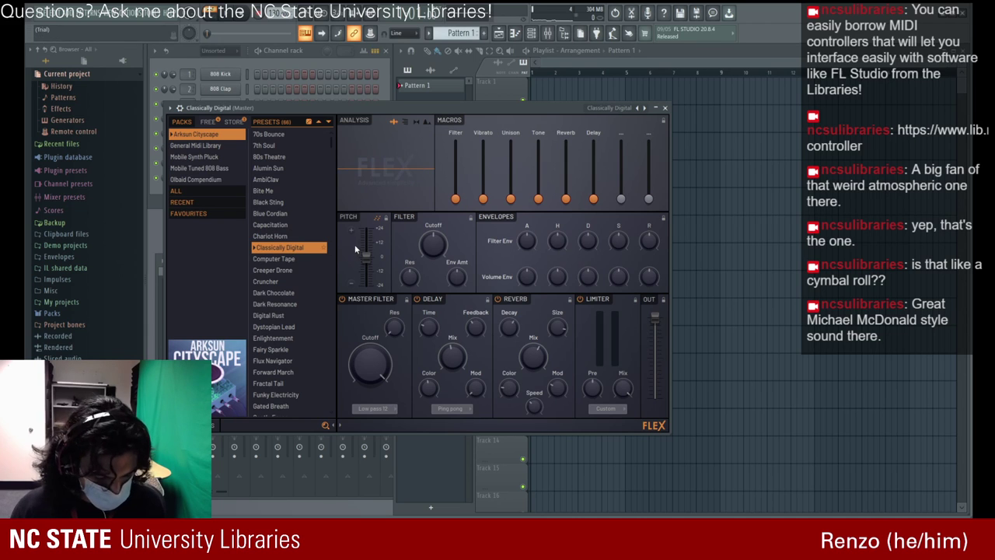
{"action": "left_click", "coordinate": [285, 258]}
{"action": "left_click", "coordinate": [286, 270]}
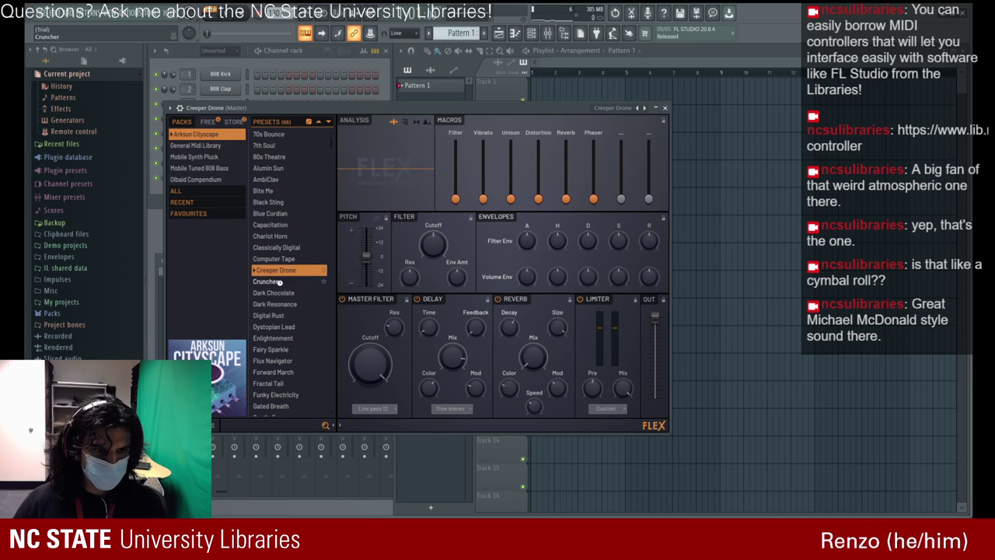
{"action": "left_click", "coordinate": [280, 282]}
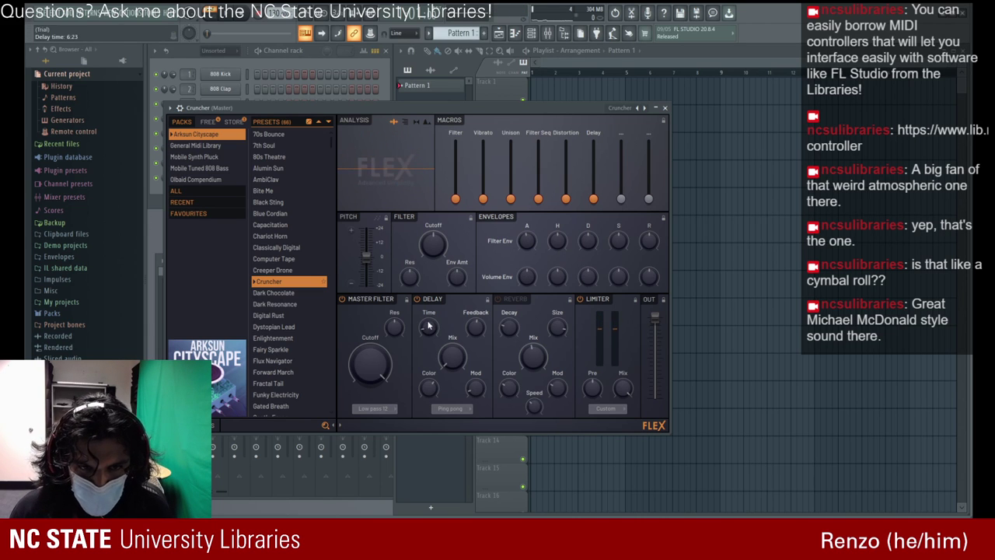
- Vary the delay time and delay mix of the Cruncher preset while playing notes
{"action": "left_click_drag", "start_coordinate": [429, 327], "coordinate": [428, 285]}
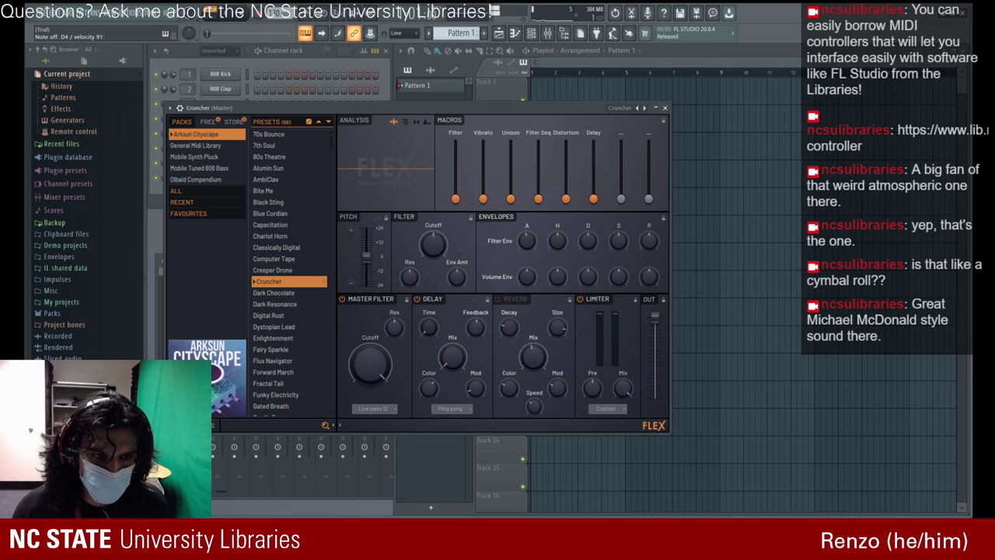
{"action": "left_click_drag", "start_coordinate": [429, 327], "coordinate": [428, 366]}
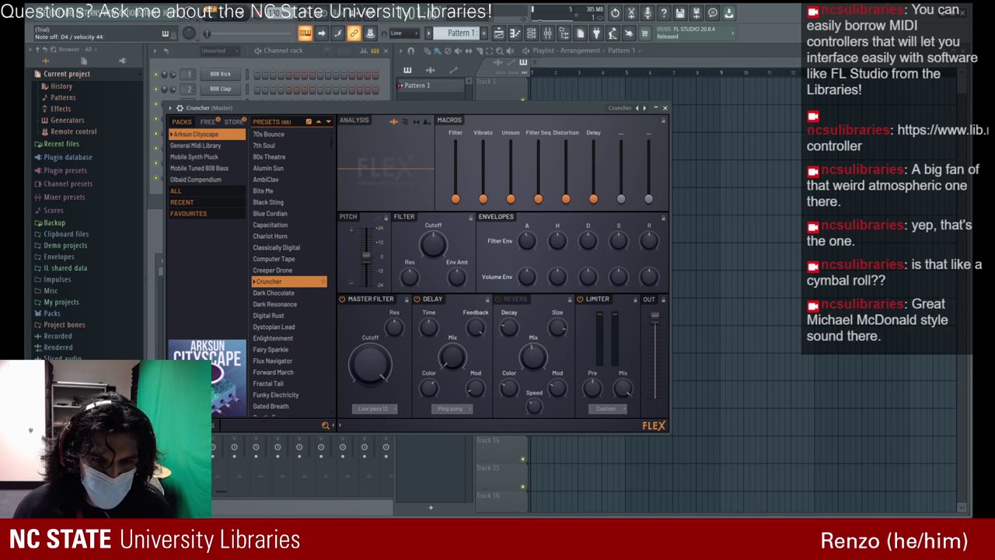
{"action": "left_click_drag", "start_coordinate": [453, 357], "coordinate": [452, 337]}
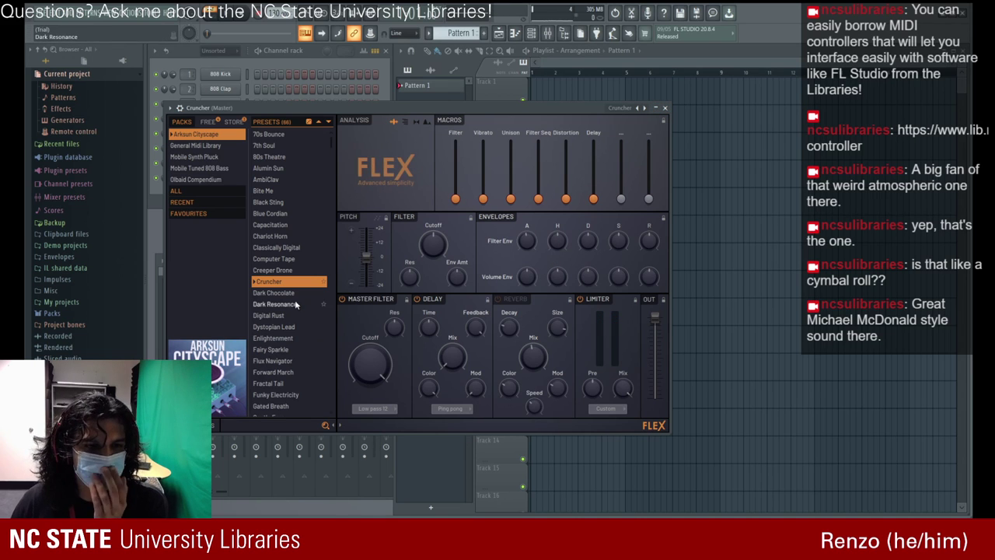
- Audition Dark Chocolate and Dark Resonance, switching FLEX's analysis display to another visualiser mode while playing notes
{"action": "left_click", "coordinate": [273, 293]}
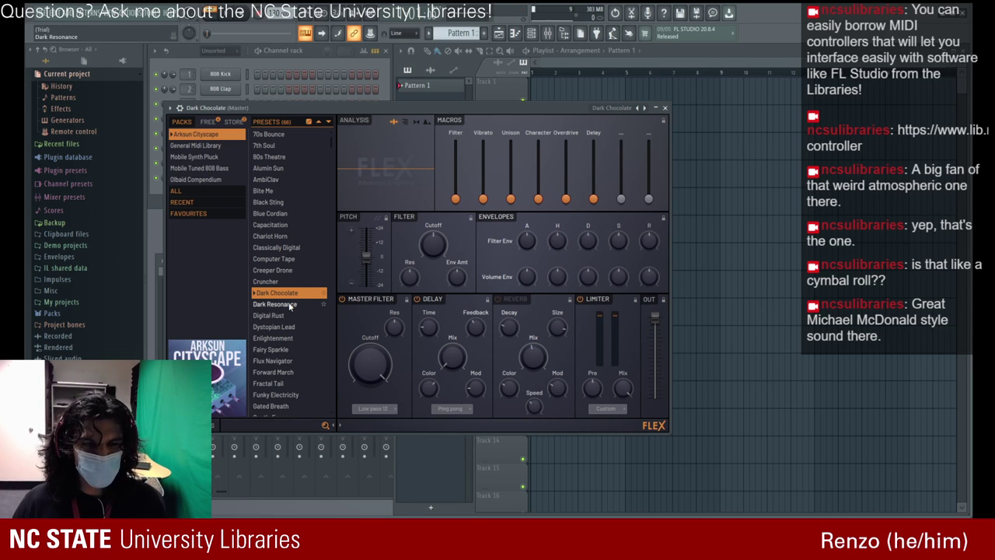
{"action": "left_click", "coordinate": [298, 308]}
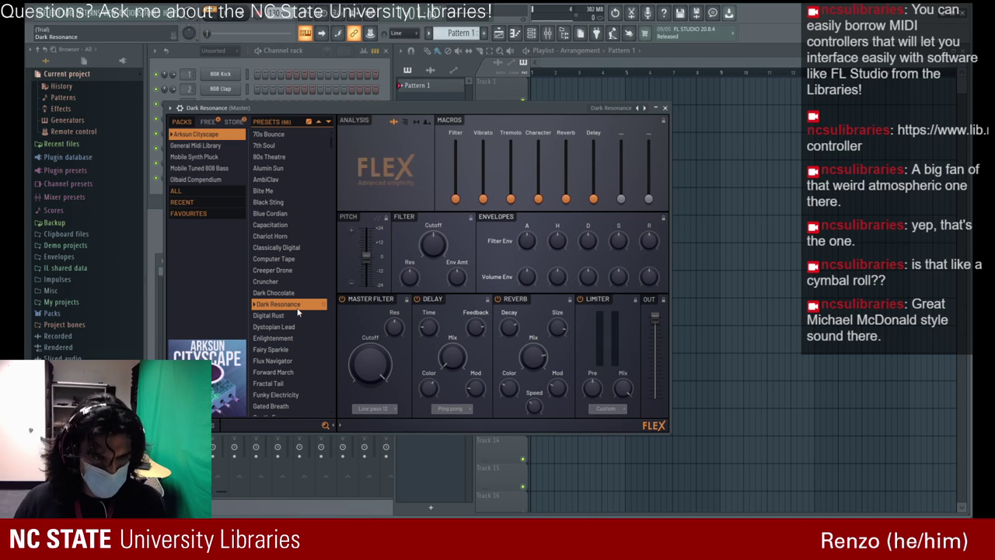
{"action": "key", "text": "z"}
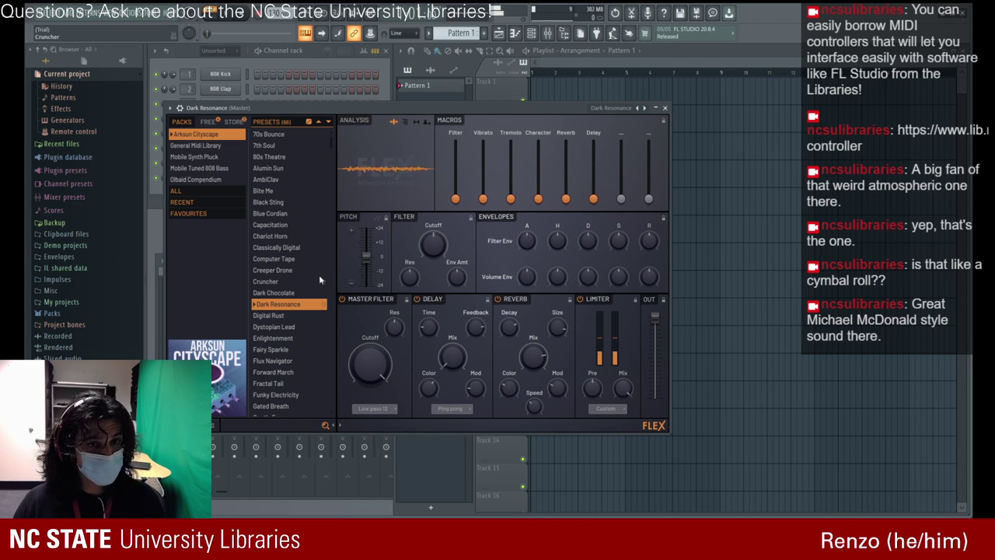
{"action": "left_click", "coordinate": [405, 123]}
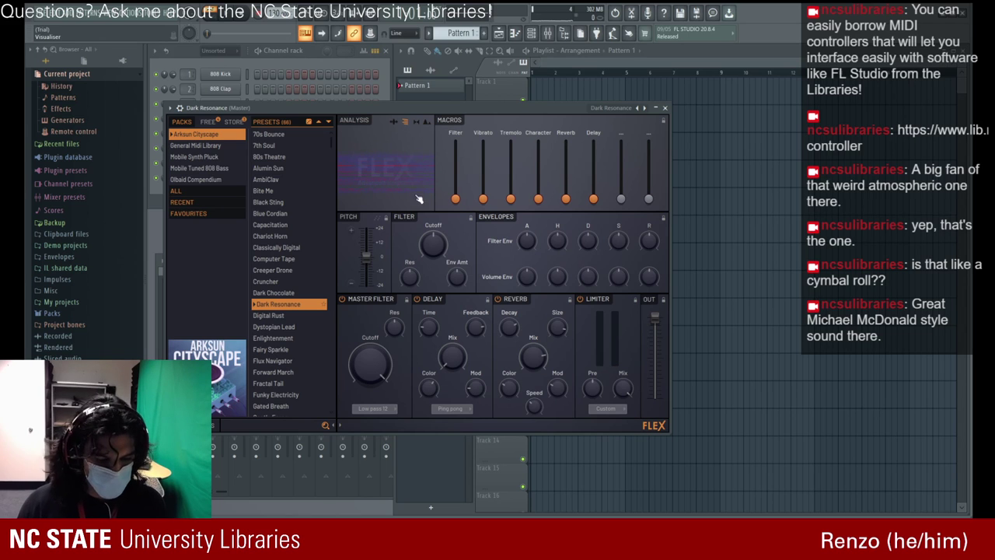
{"action": "key", "text": "z"}
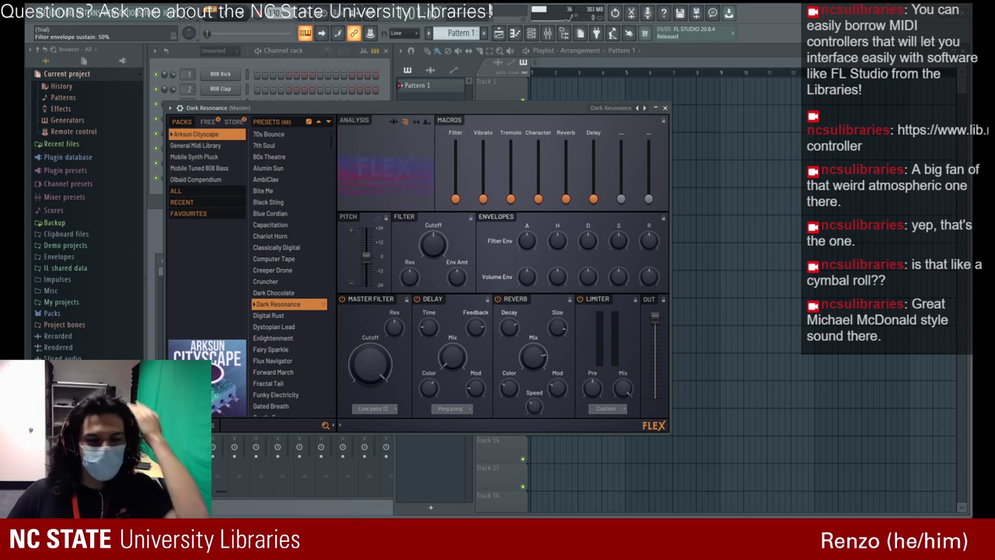
- Audition further Arksun Cityscape presets, including Digital Rust, Enlightenment, Fairy Sparkle and Subspace Transmission
{"action": "left_click", "coordinate": [268, 315]}
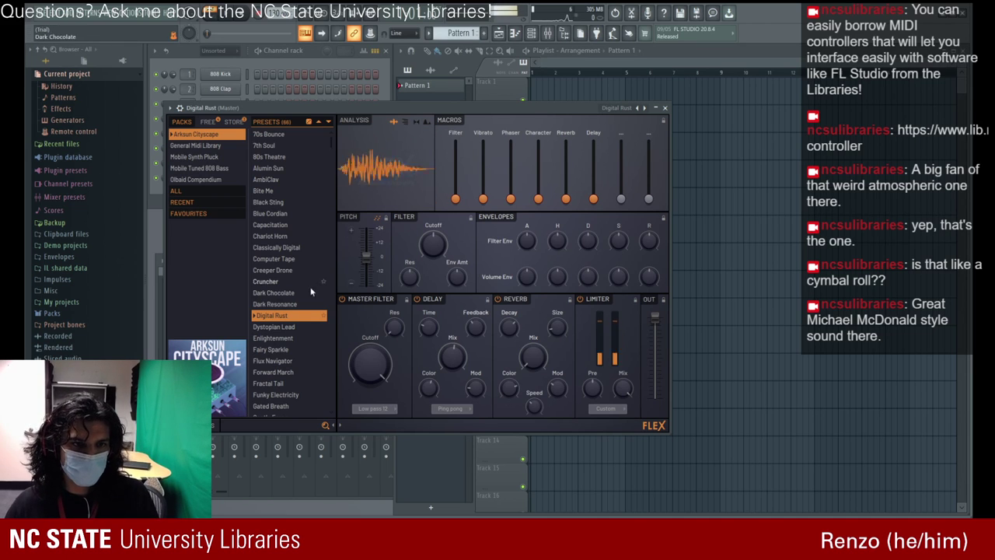
{"action": "left_click", "coordinate": [287, 328]}
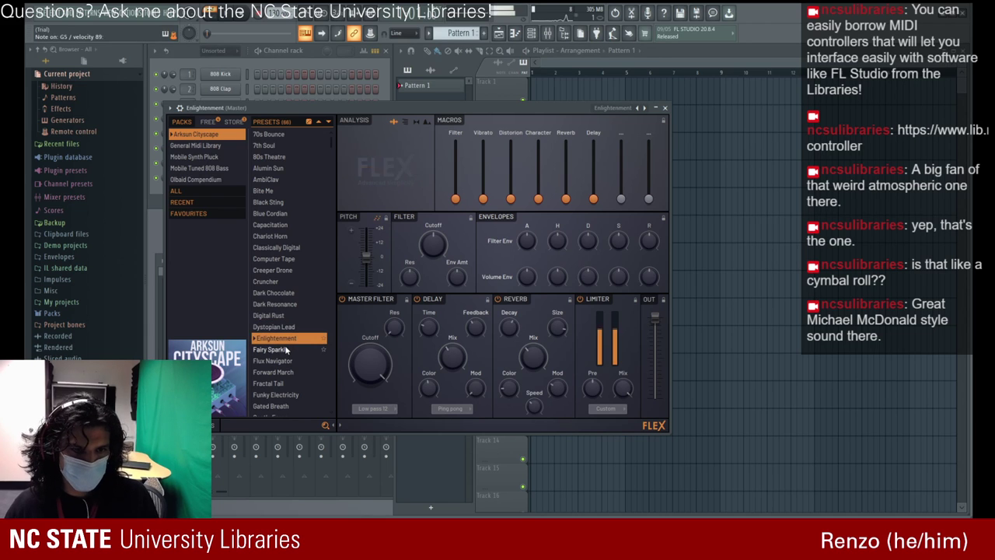
{"action": "left_click", "coordinate": [286, 349]}
{"action": "scroll", "coordinate": [286, 335], "scroll_direction": "down", "scroll_amount": 8}
{"action": "scroll", "coordinate": [290, 347], "scroll_direction": "down", "scroll_amount": 5}
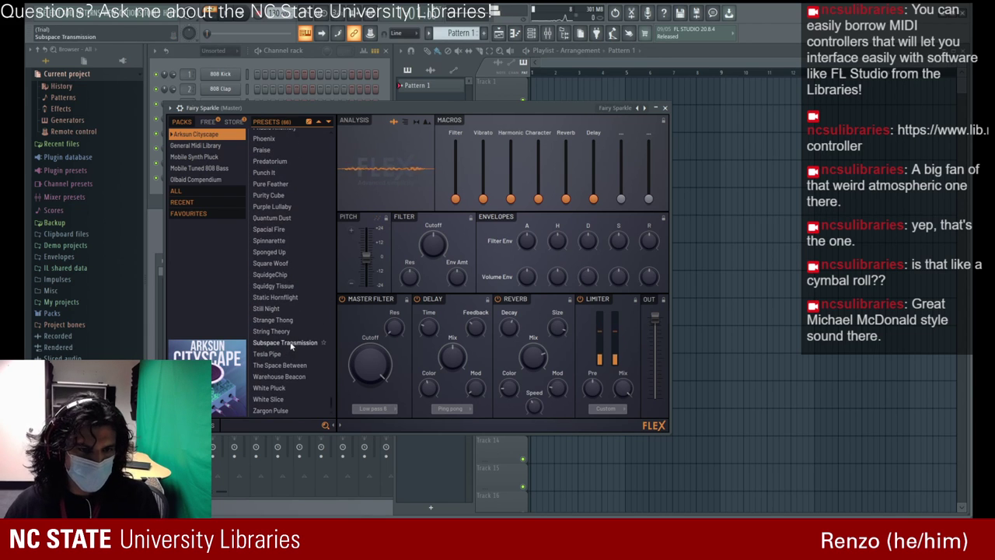
{"action": "left_click", "coordinate": [294, 344]}
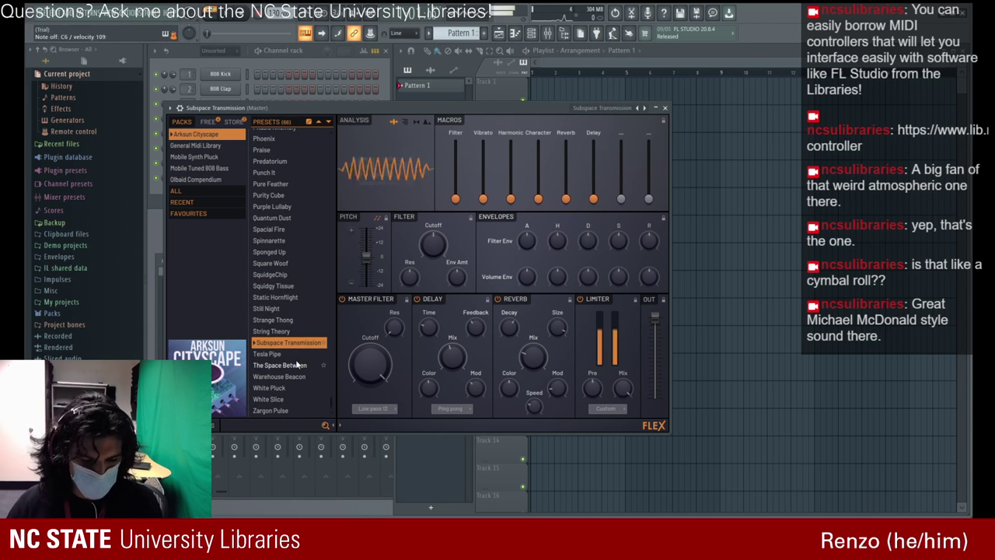
- Switch FLEX to the General Midi Library pack, play 12-String Guitar and load 5th Saw Wave
{"action": "left_click", "coordinate": [195, 145]}
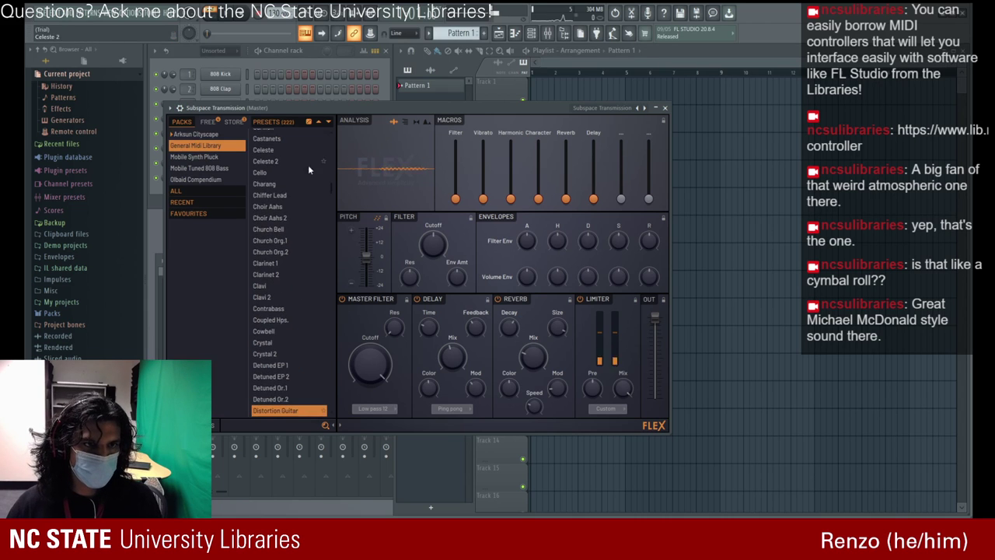
{"action": "left_click", "coordinate": [284, 135]}
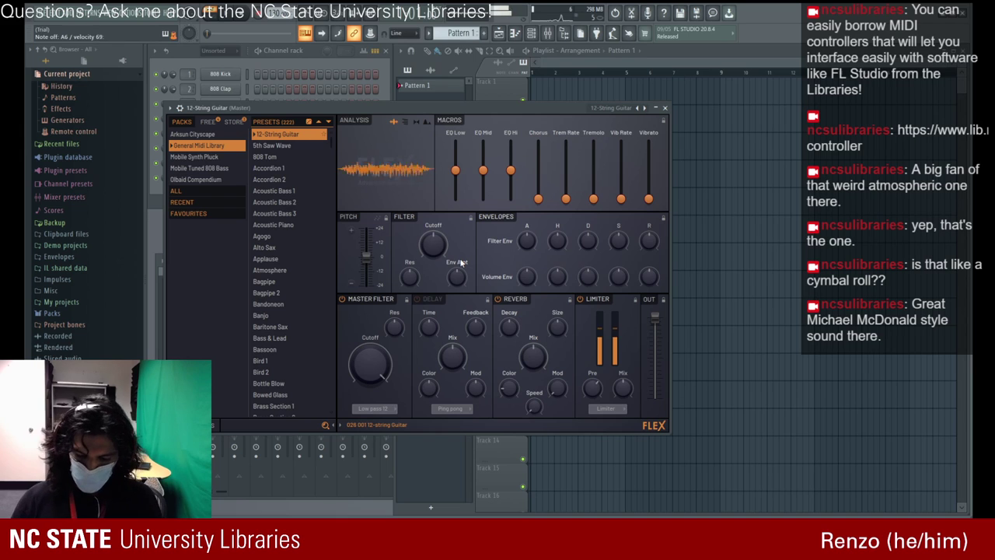
{"action": "key", "text": "p"}
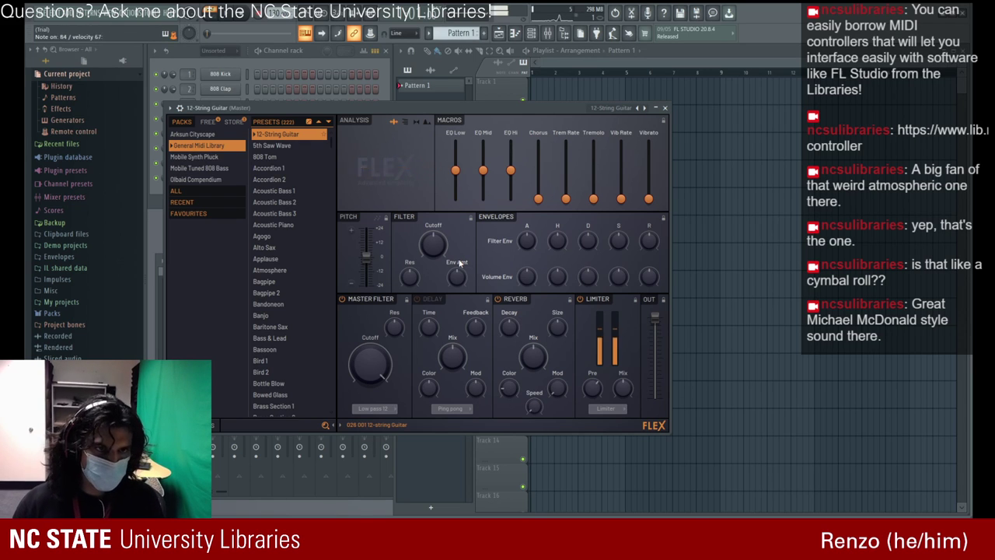
{"action": "left_click", "coordinate": [271, 146]}
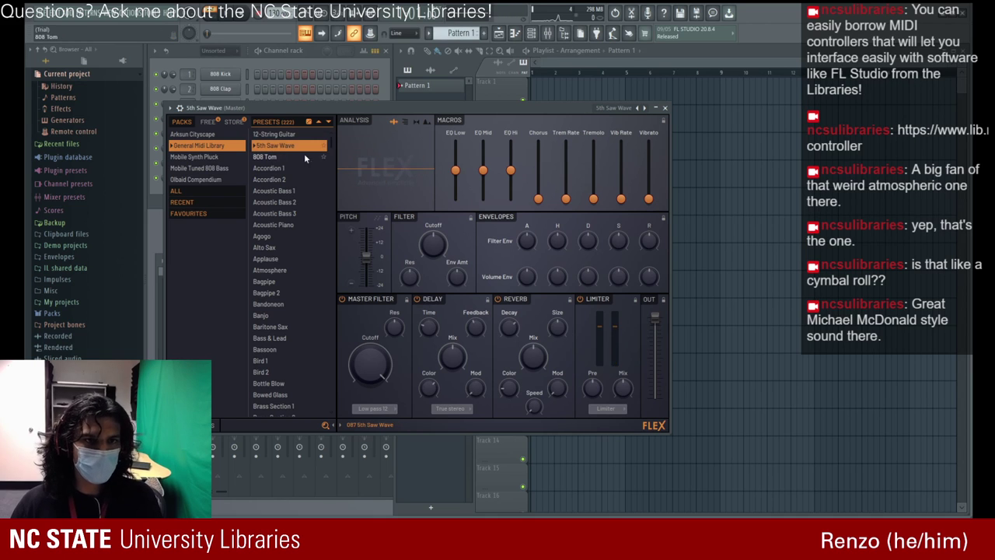
- Audition the General Midi Library presets 808 Tom, Acoustic Piano, Agogo, Alto Sax and Atmosphere
{"action": "left_click", "coordinate": [281, 158]}
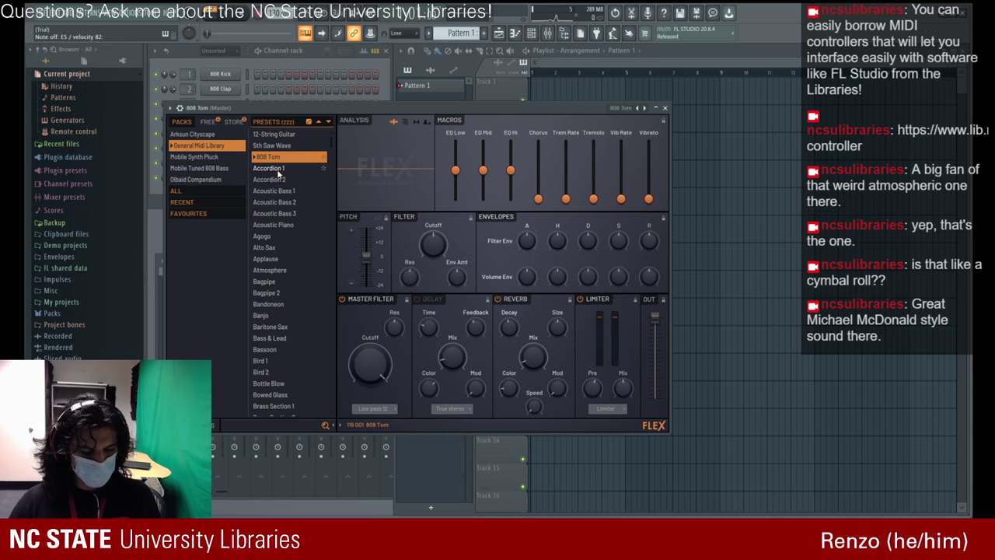
{"action": "left_click", "coordinate": [278, 224]}
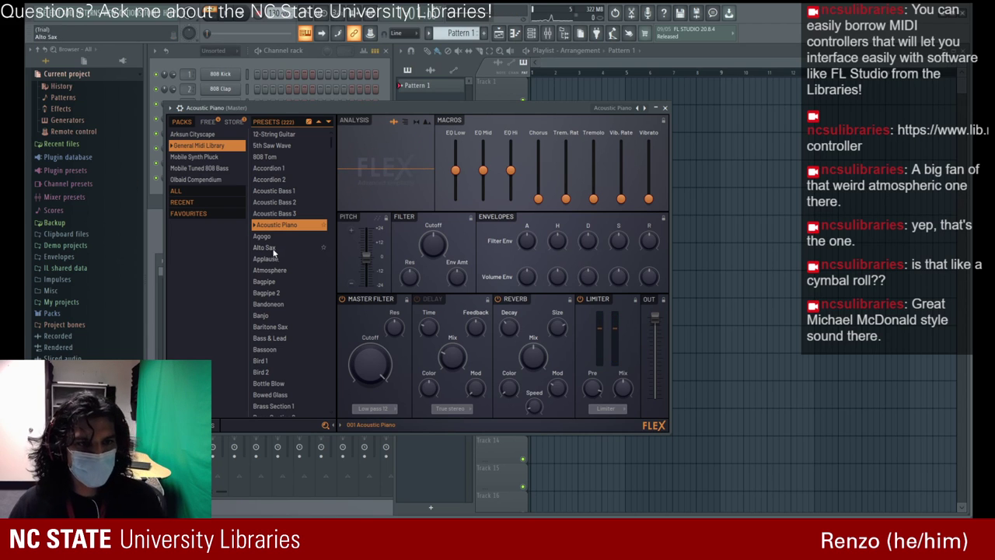
{"action": "left_click", "coordinate": [261, 237]}
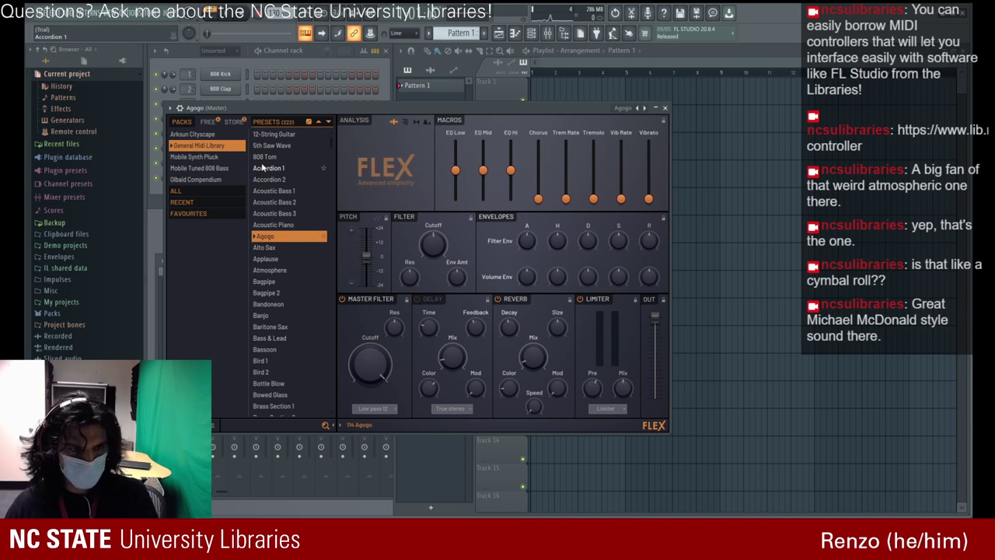
{"action": "left_click", "coordinate": [264, 247]}
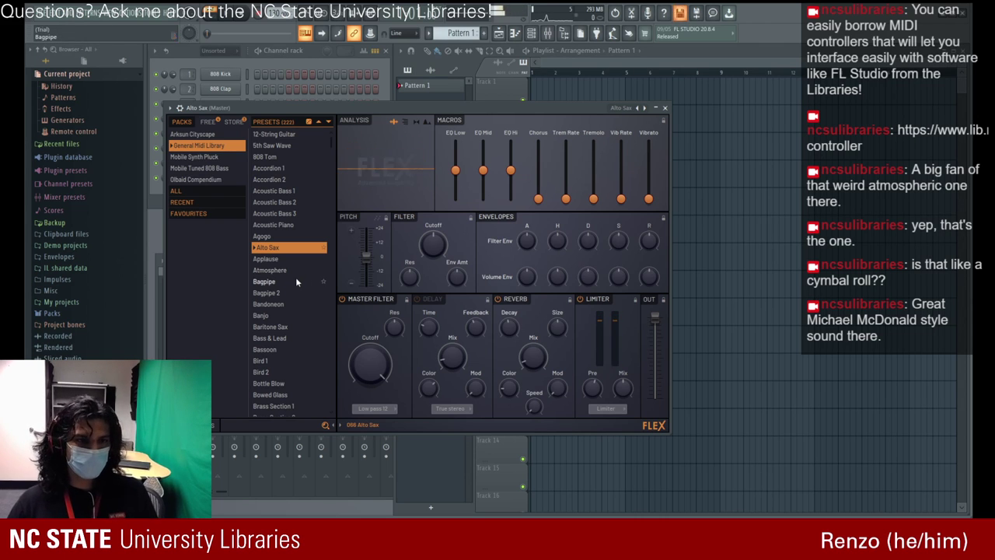
{"action": "left_click", "coordinate": [294, 270]}
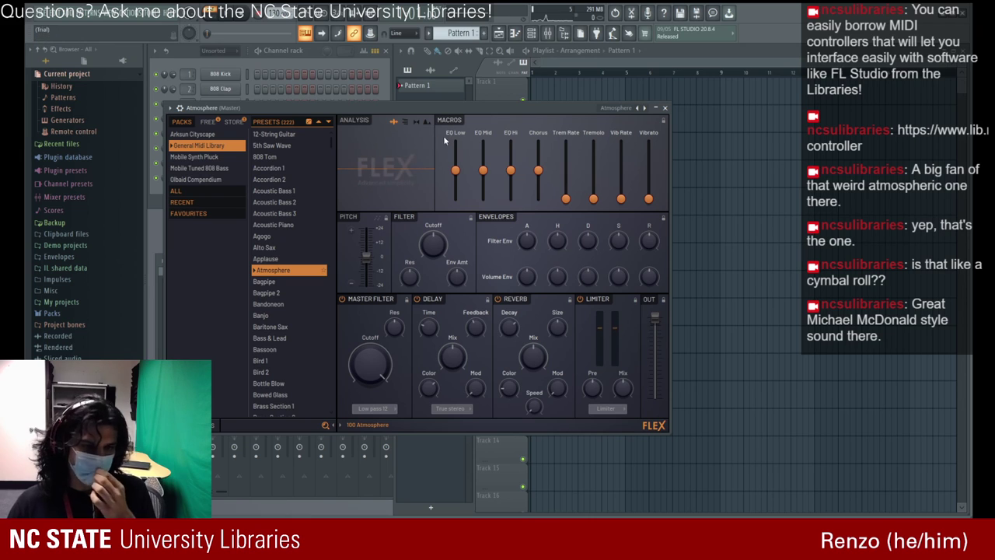
- Return to Alto Sax and Acoustic Piano, play several notes on the piano, and audition the Applause preset
{"action": "left_click", "coordinate": [291, 246]}
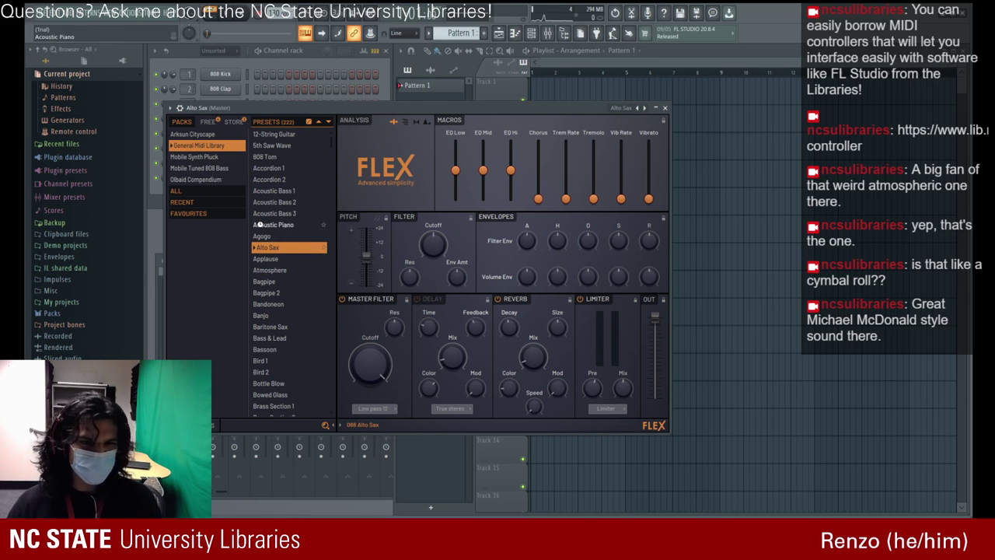
{"action": "left_click", "coordinate": [260, 225]}
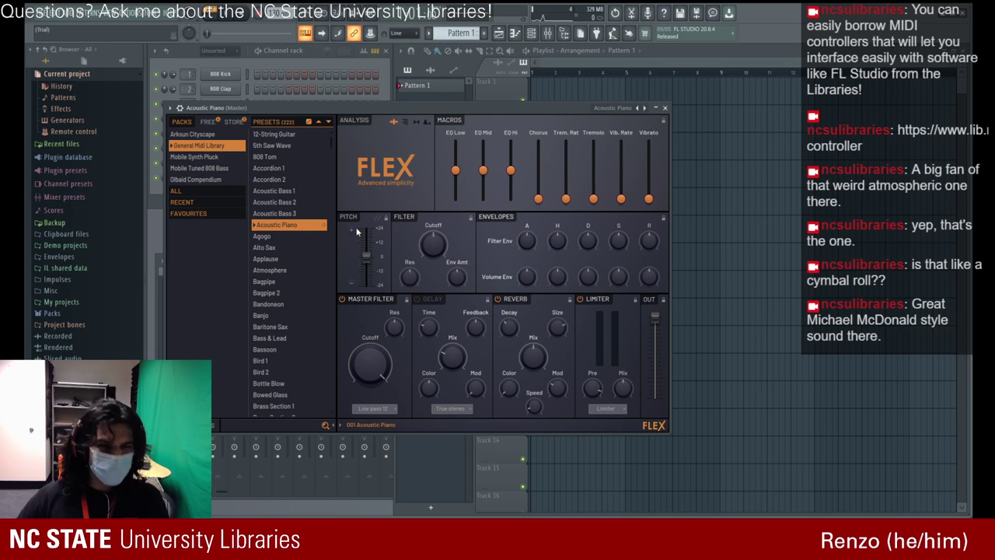
{"action": "key", "text": "q"}
{"action": "key", "text": "w"}
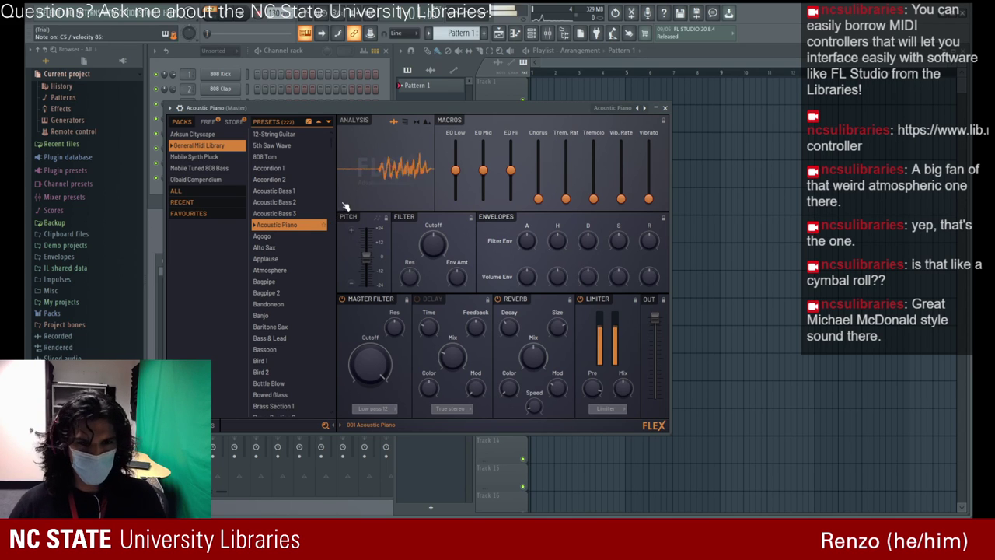
{"action": "key", "text": "e"}
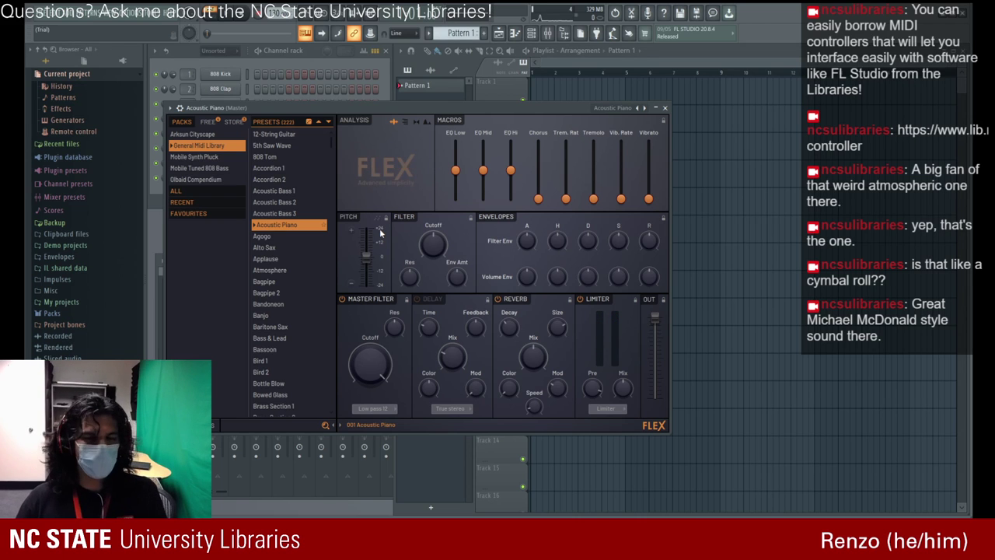
{"action": "key", "text": "q"}
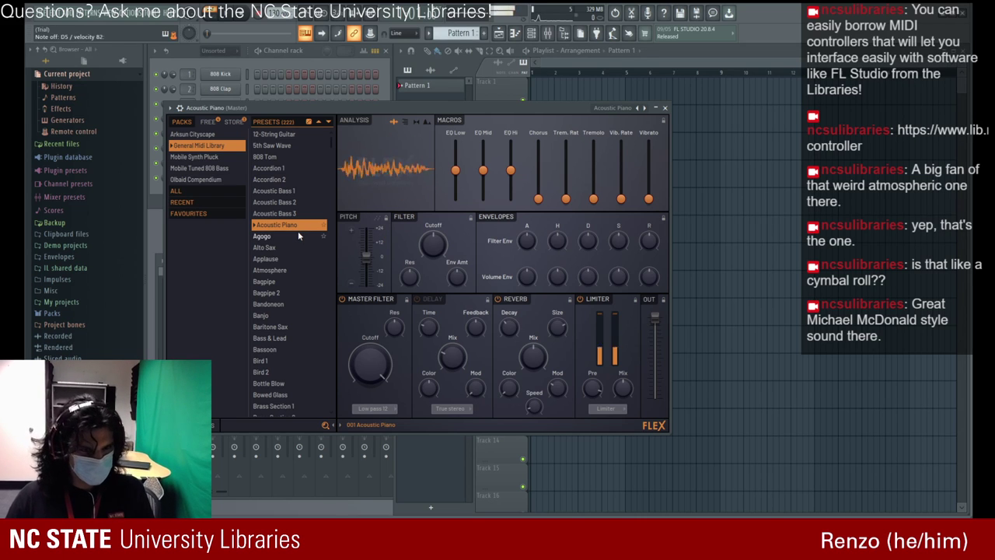
{"action": "key", "text": "q"}
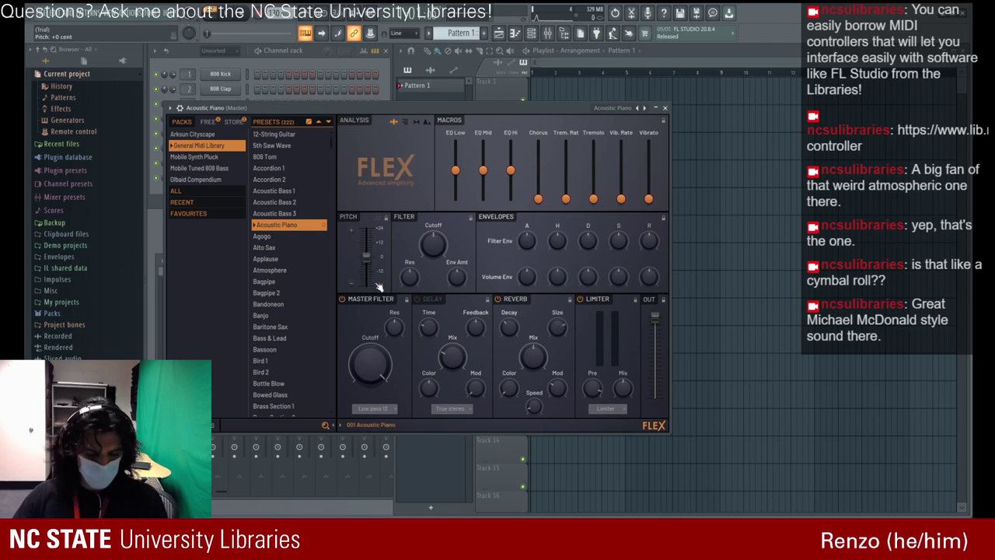
{"action": "left_click", "coordinate": [288, 260]}
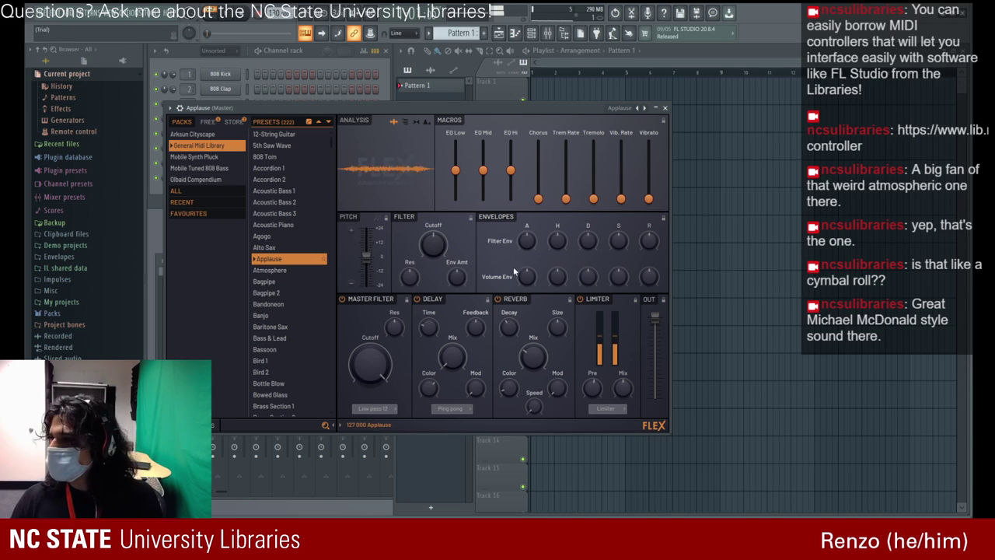
- Play the Atmosphere preset while trying its delay time, comparing the delay off and on, and nudging the output level
{"action": "left_click", "coordinate": [264, 270]}
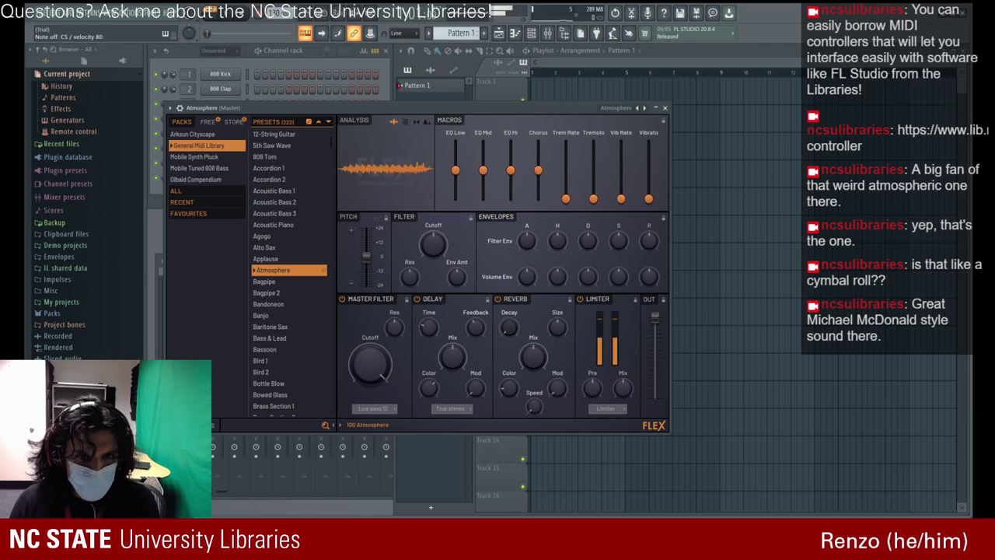
{"action": "left_click_drag", "start_coordinate": [422, 333], "coordinate": [422, 280]}
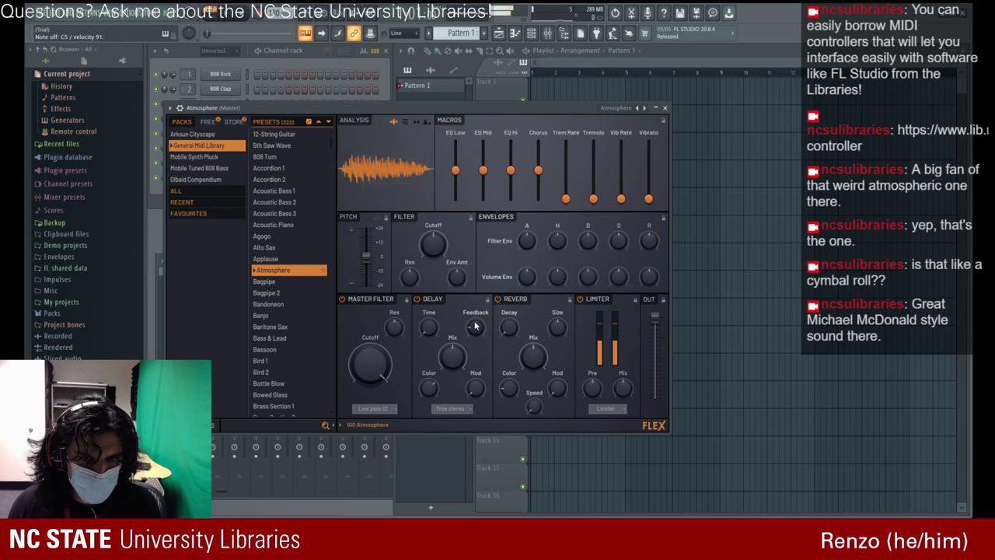
{"action": "left_click", "coordinate": [428, 308]}
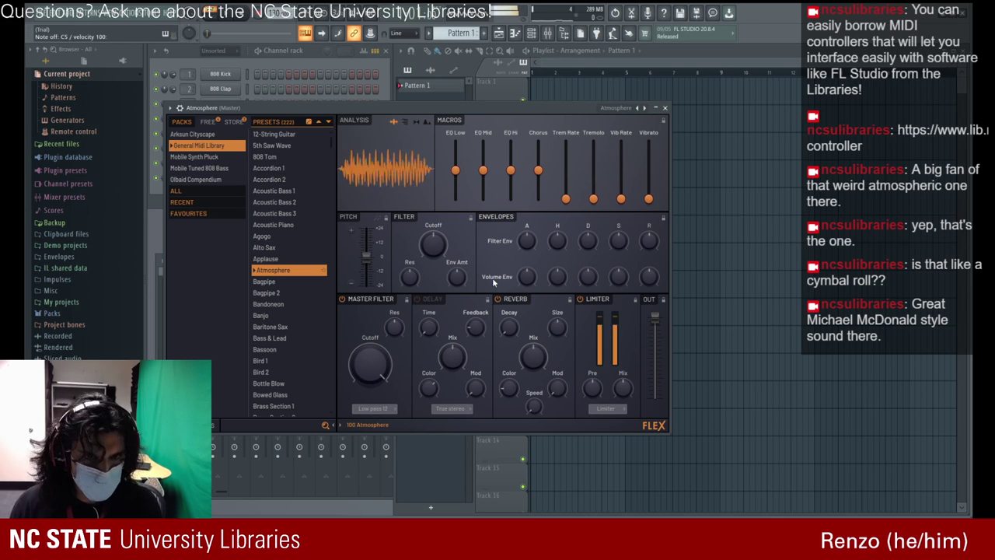
{"action": "left_click", "coordinate": [444, 302]}
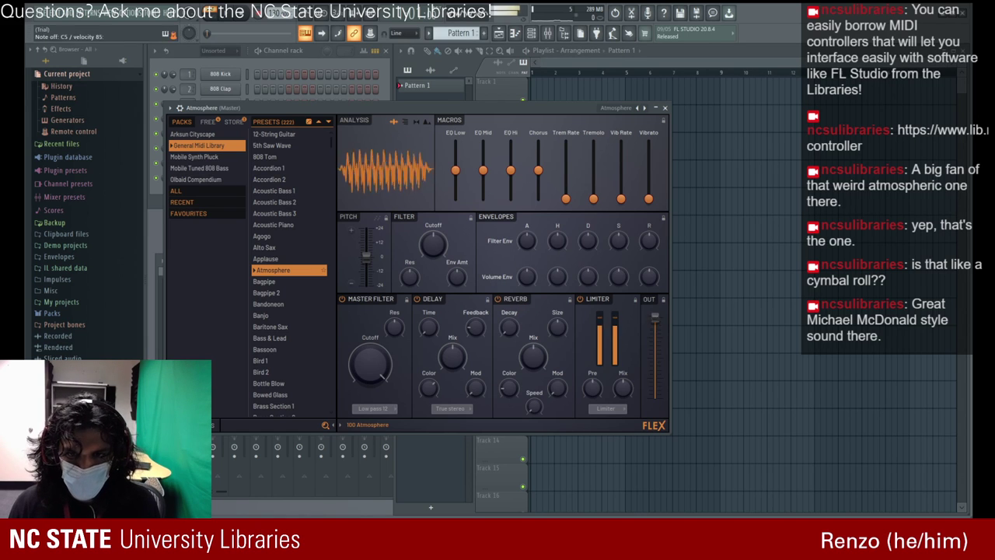
{"action": "mouse_move", "coordinate": [655, 316]}
{"action": "left_mouse_down"}
{"action": "mouse_move", "coordinate": [655, 347]}
{"action": "mouse_move", "coordinate": [654, 325]}
{"action": "left_mouse_up"}
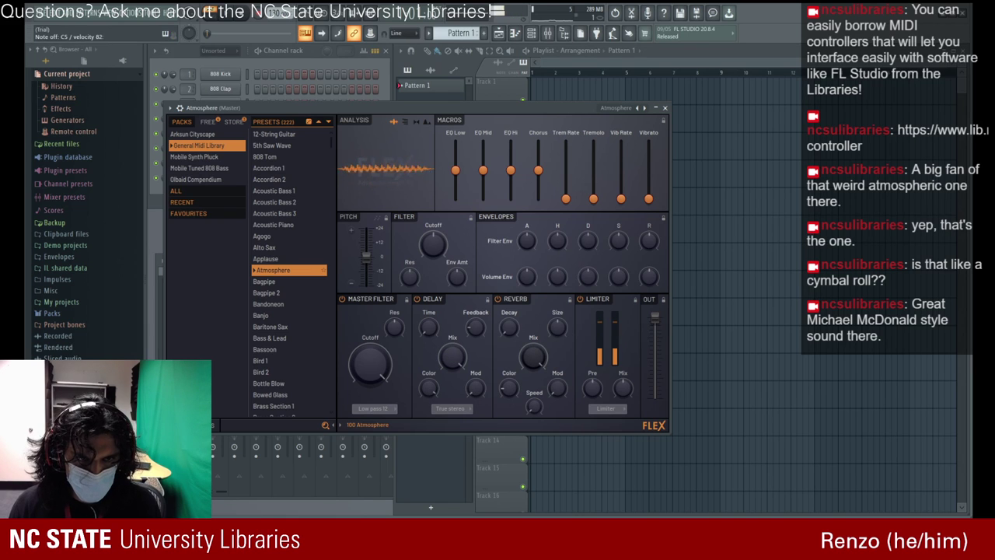
- Audition Bagpipe, Bass & Lead, Bassoon, Bird 2 and Bottle Blow while playing notes
{"action": "left_click", "coordinate": [292, 282]}
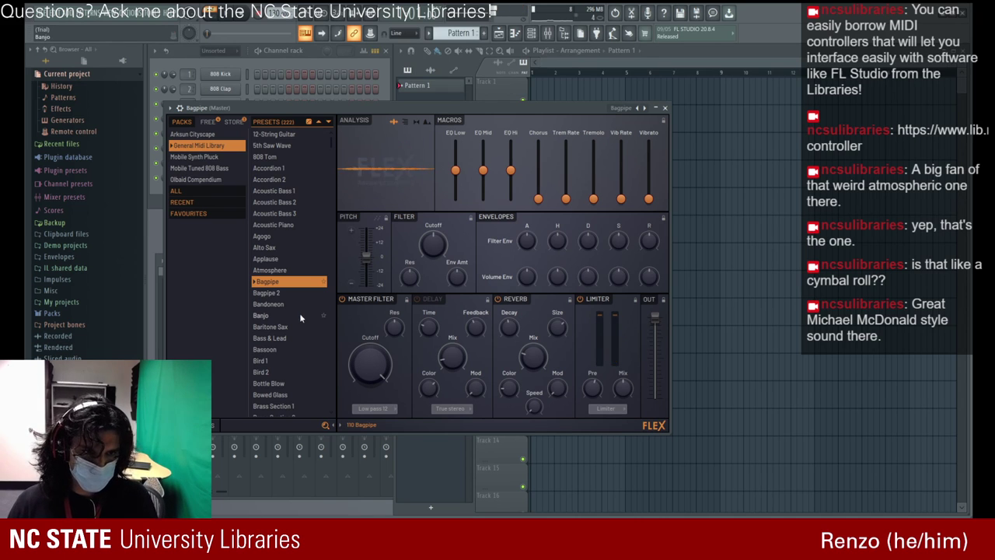
{"action": "left_click", "coordinate": [305, 337]}
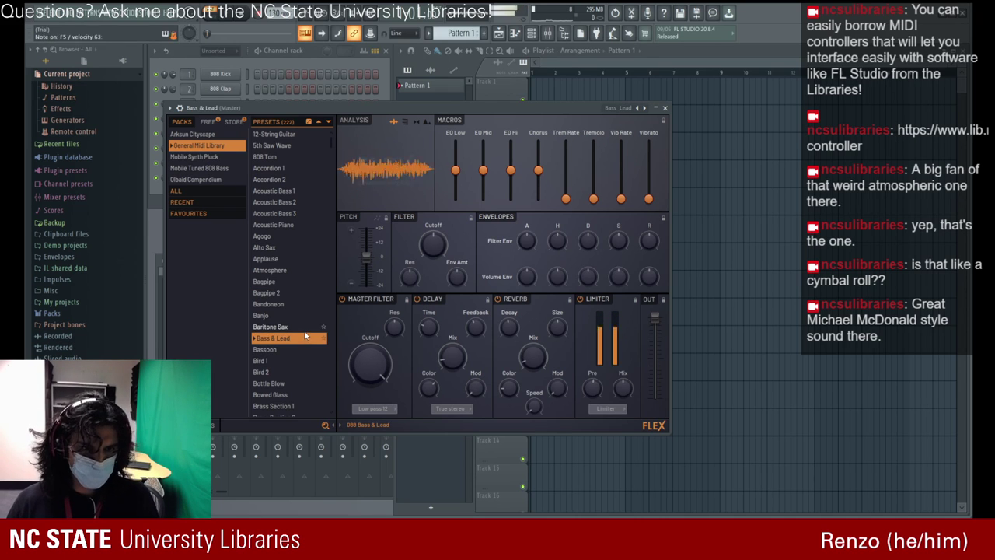
{"action": "scroll", "coordinate": [304, 336], "scroll_direction": "down", "scroll_amount": 2}
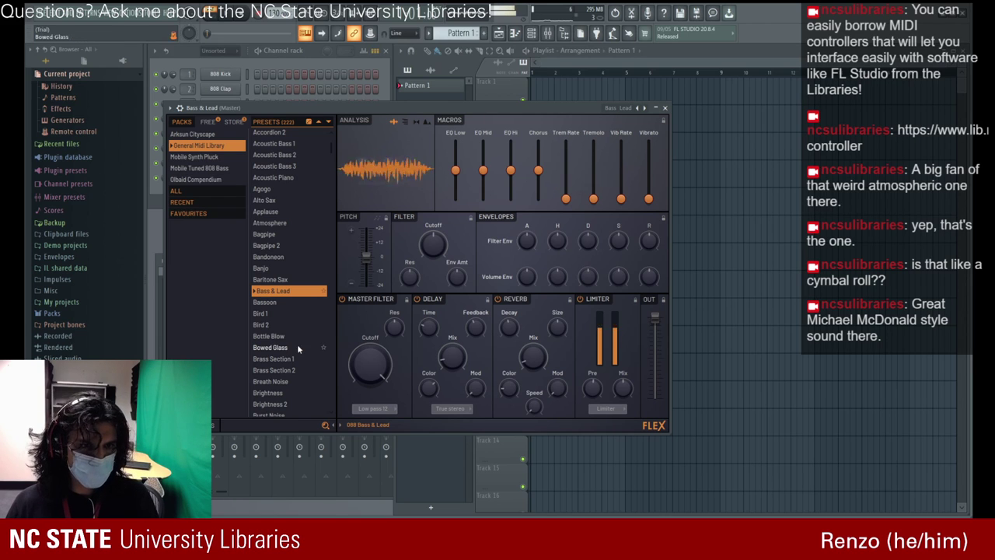
{"action": "left_click", "coordinate": [286, 302]}
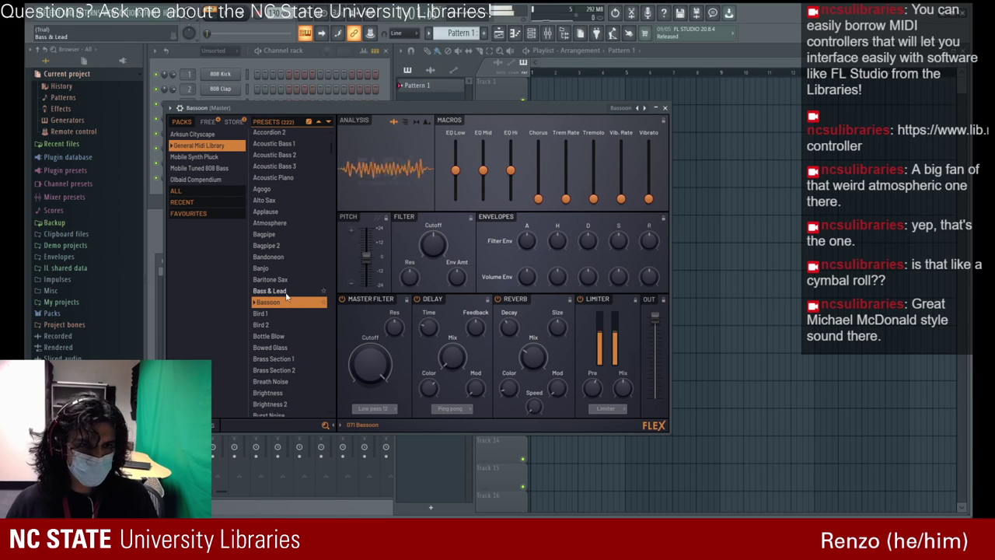
{"action": "left_click", "coordinate": [283, 325]}
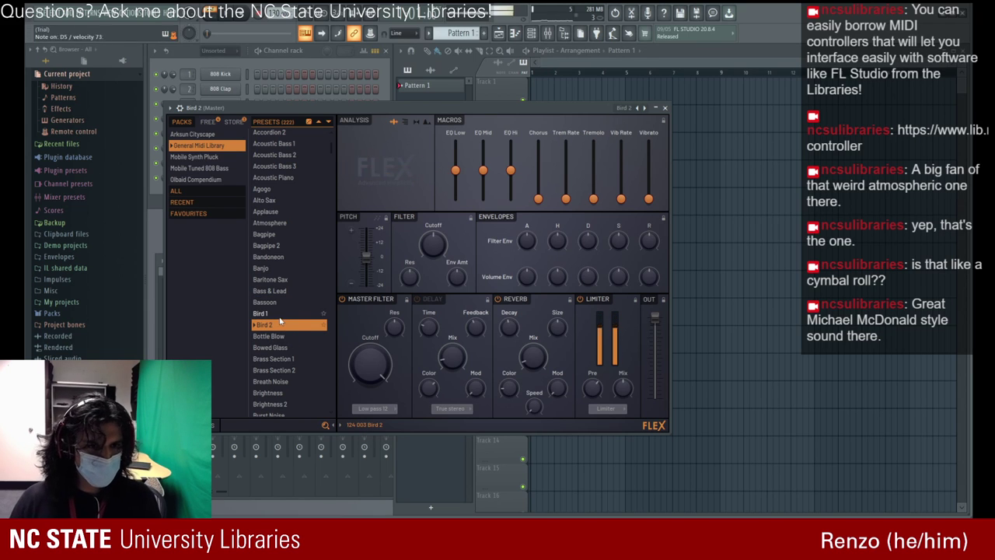
{"action": "left_click", "coordinate": [284, 337]}
{"action": "left_click", "coordinate": [284, 325]}
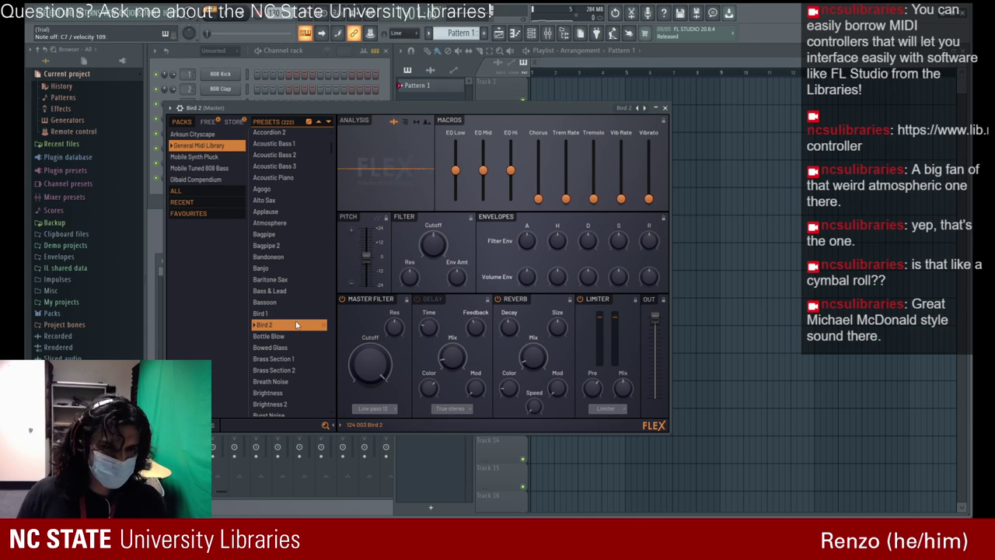
{"action": "left_click", "coordinate": [271, 333]}
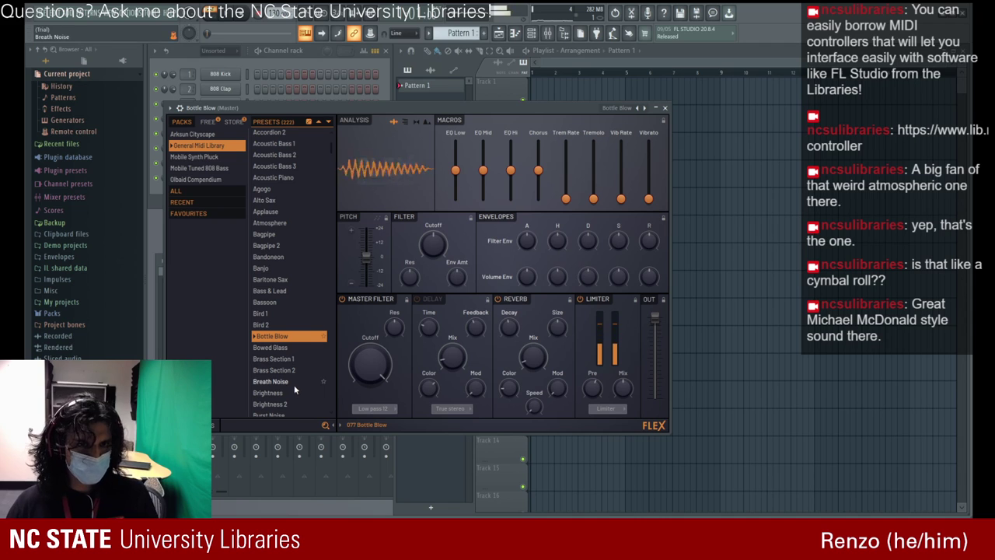
- Audition Brightness, Breath Noise, Burst Noise, Brightness 2 and Car-Crash while playing notes
{"action": "scroll", "coordinate": [295, 375], "scroll_direction": "down", "scroll_amount": 2}
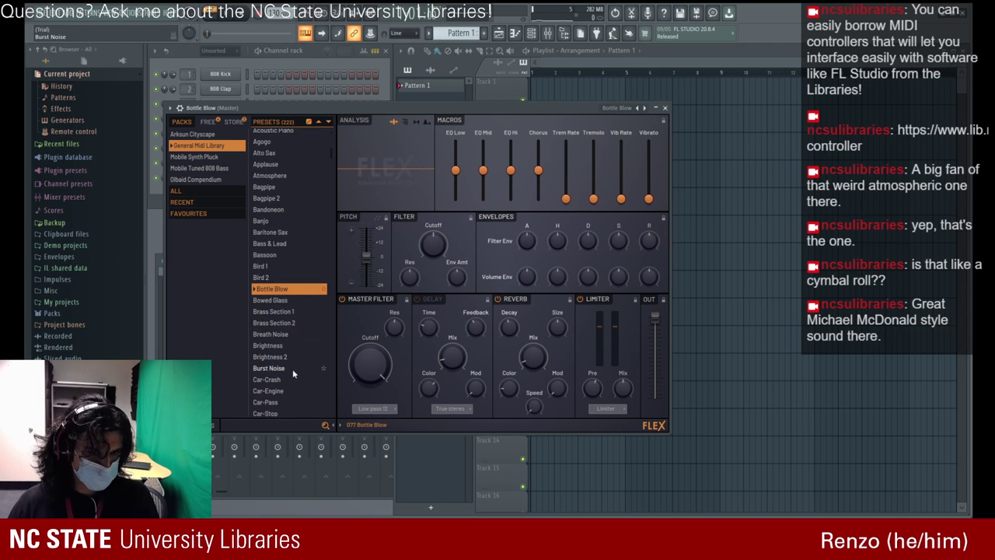
{"action": "left_click", "coordinate": [286, 346]}
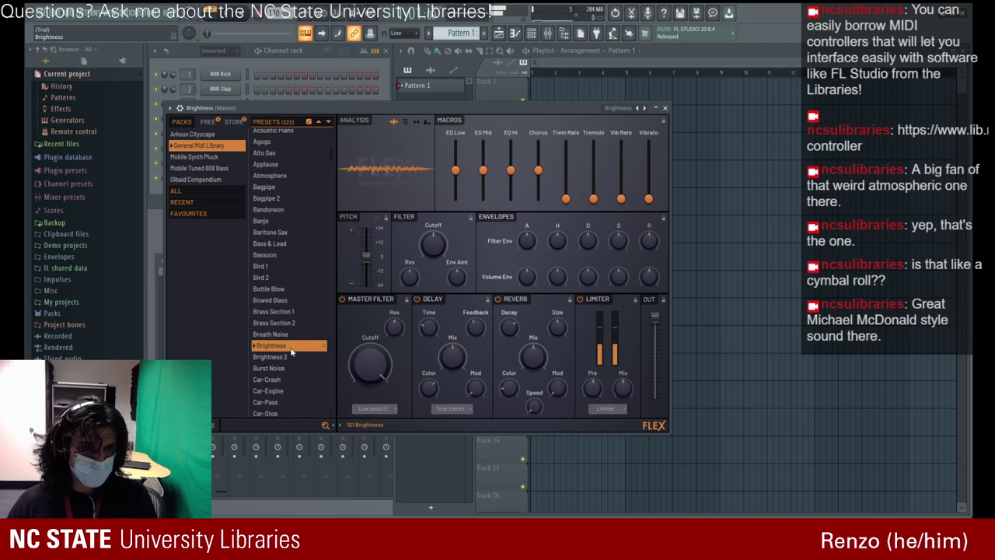
{"action": "left_click", "coordinate": [288, 332]}
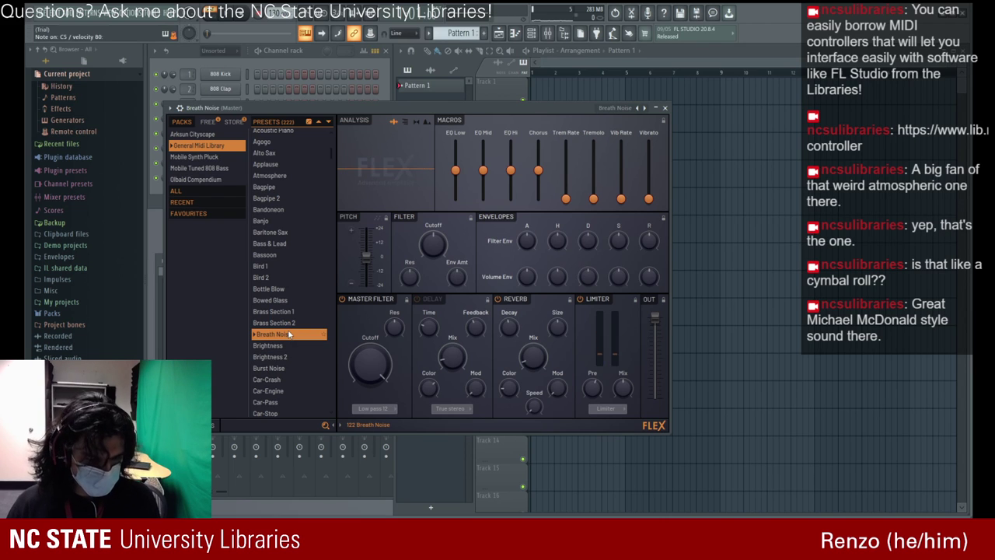
{"action": "left_click", "coordinate": [291, 344]}
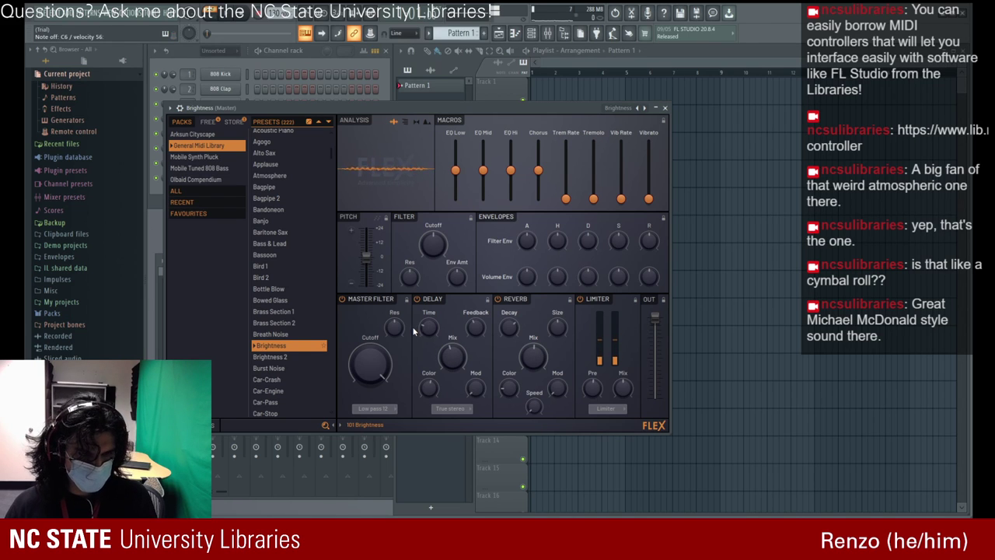
{"action": "left_click", "coordinate": [272, 369]}
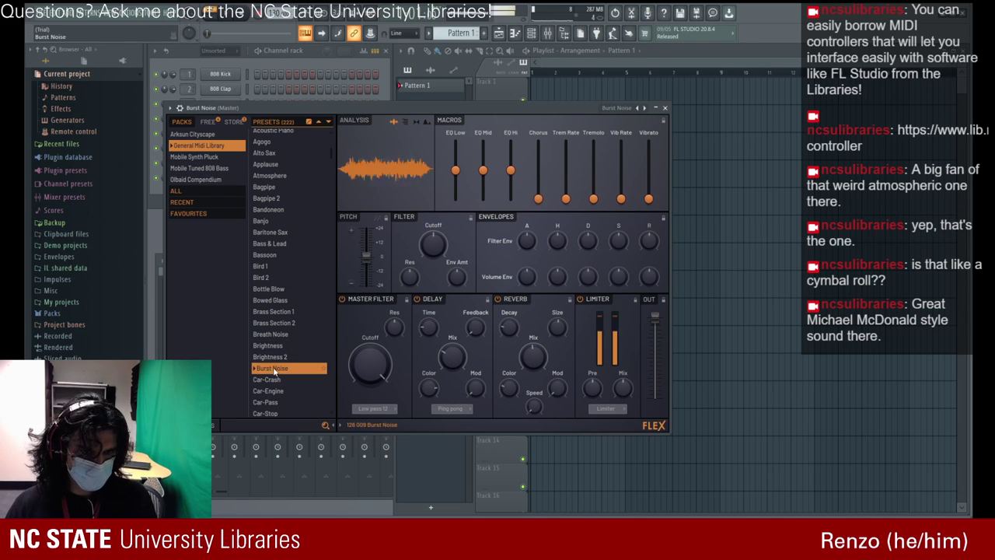
{"action": "left_click", "coordinate": [273, 358]}
{"action": "left_click", "coordinate": [273, 369]}
{"action": "left_click", "coordinate": [274, 380]}
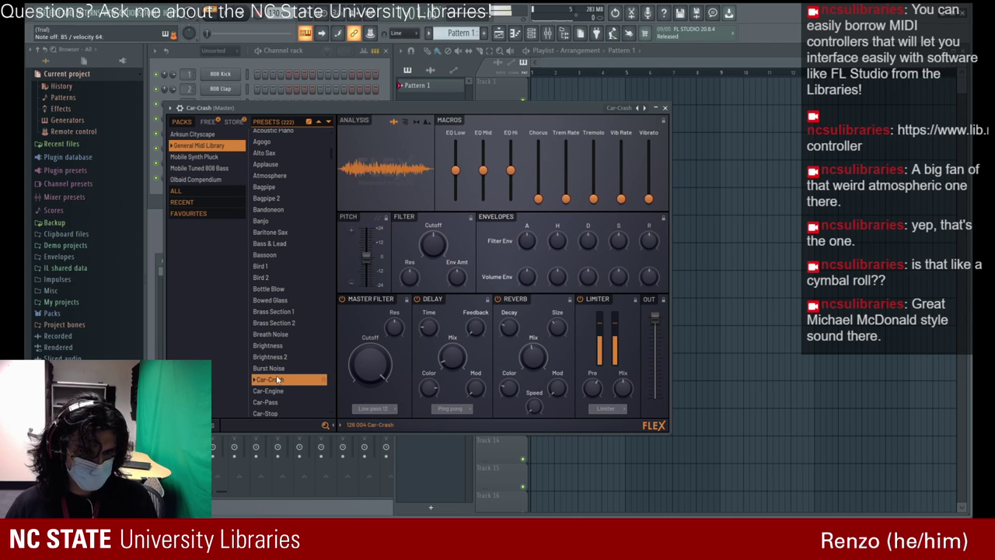
- Audition the Cello preset and load Distortion Guitar from further along the General Midi Library
{"action": "scroll", "coordinate": [276, 374], "scroll_direction": "down", "scroll_amount": 3}
{"action": "scroll", "coordinate": [274, 315], "scroll_direction": "down", "scroll_amount": 3}
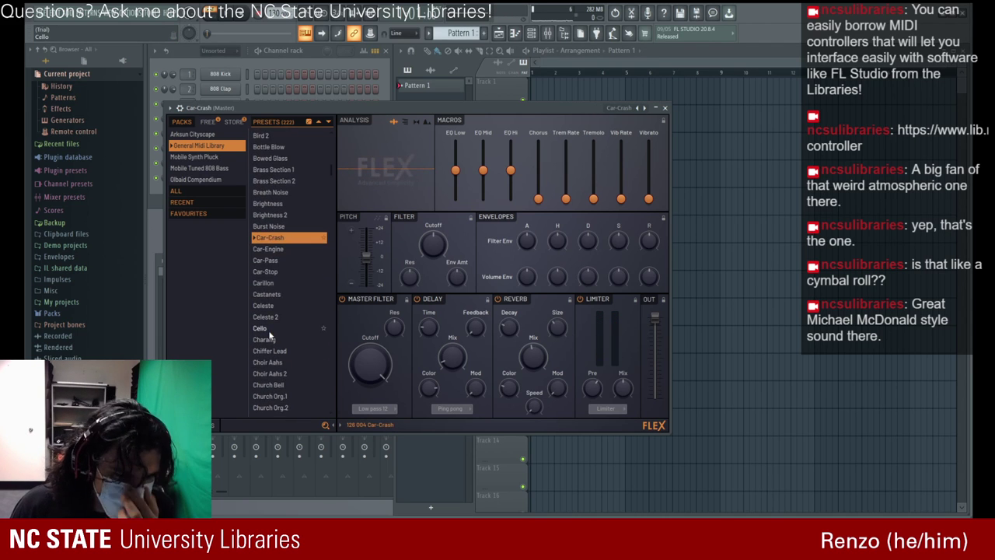
{"action": "left_click", "coordinate": [274, 285]}
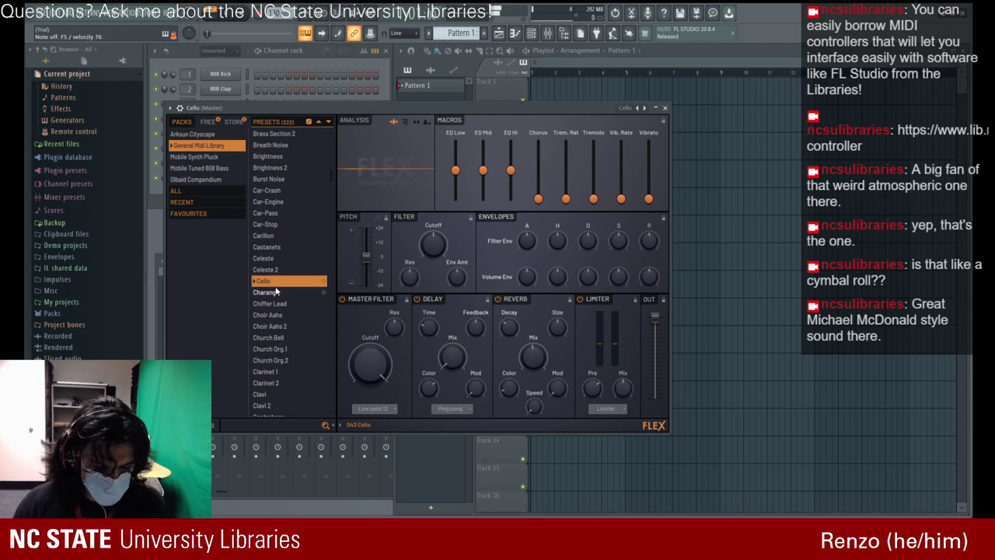
{"action": "scroll", "coordinate": [275, 290], "scroll_direction": "down", "scroll_amount": 2}
{"action": "scroll", "coordinate": [275, 319], "scroll_direction": "down", "scroll_amount": 4}
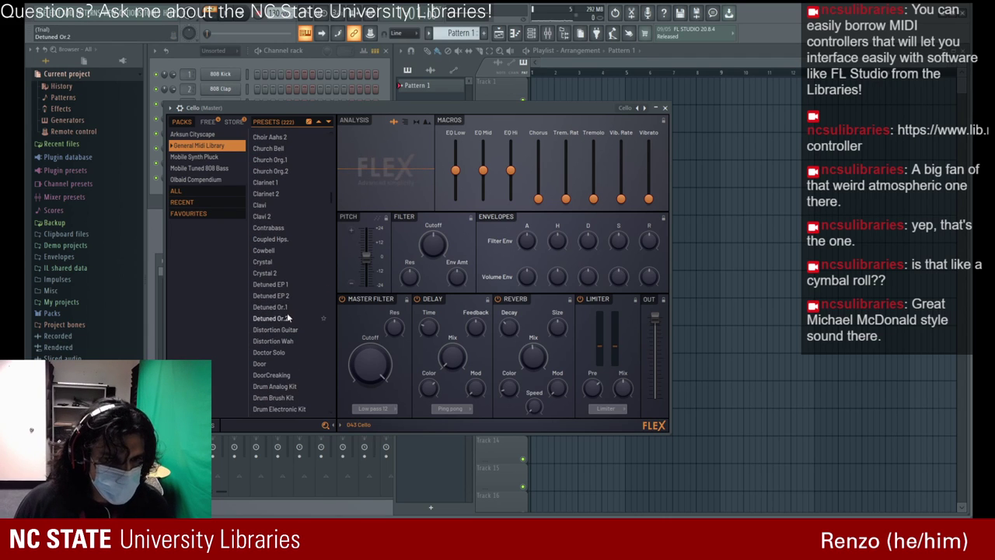
{"action": "scroll", "coordinate": [289, 337], "scroll_direction": "down", "scroll_amount": 3}
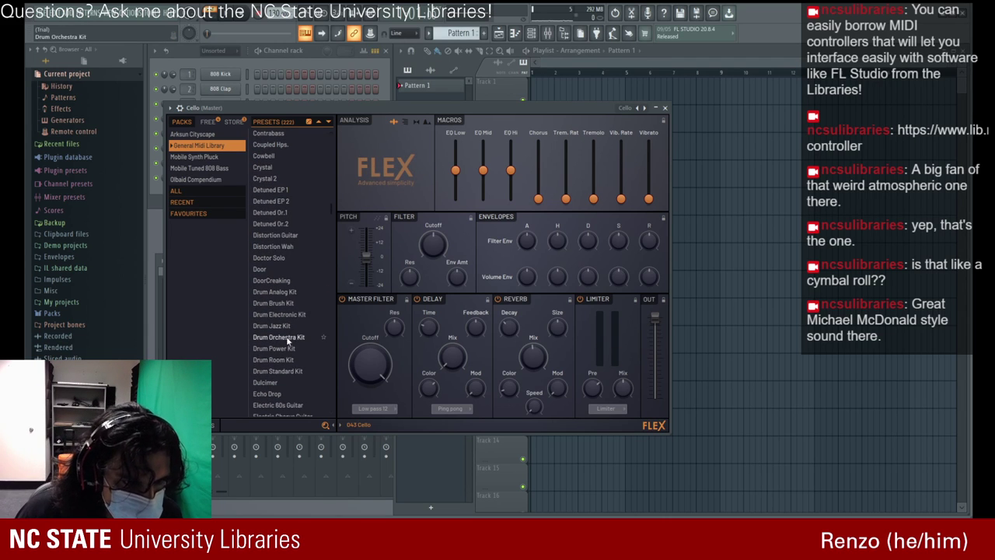
{"action": "left_click", "coordinate": [286, 235]}
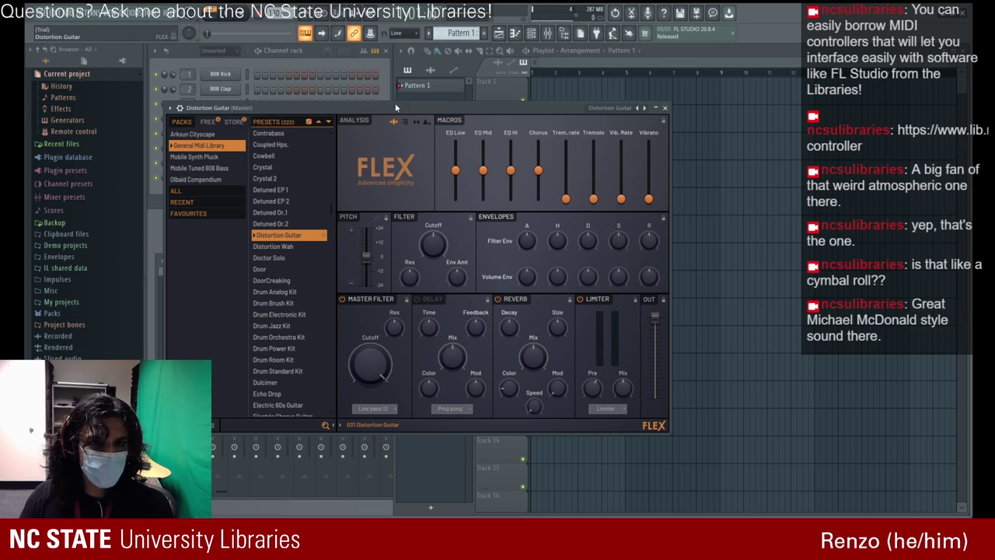
- Move the FLEX window higher and try the Distortion Guitar preset's reverb modulation, reverb speed and master filter cutoff while playing notes
{"action": "left_click_drag", "start_coordinate": [396, 107], "coordinate": [409, 68]}
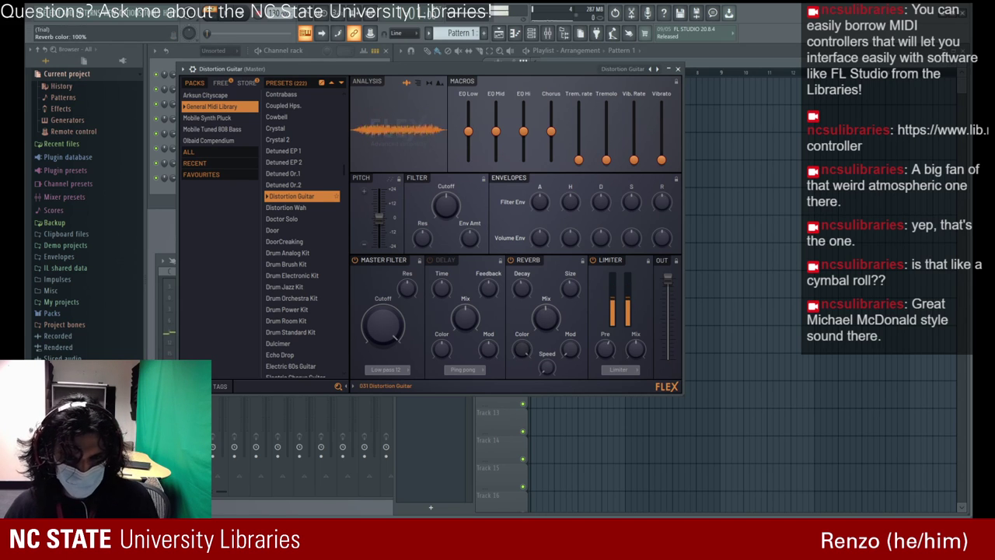
{"action": "left_click_drag", "start_coordinate": [570, 350], "coordinate": [570, 307]}
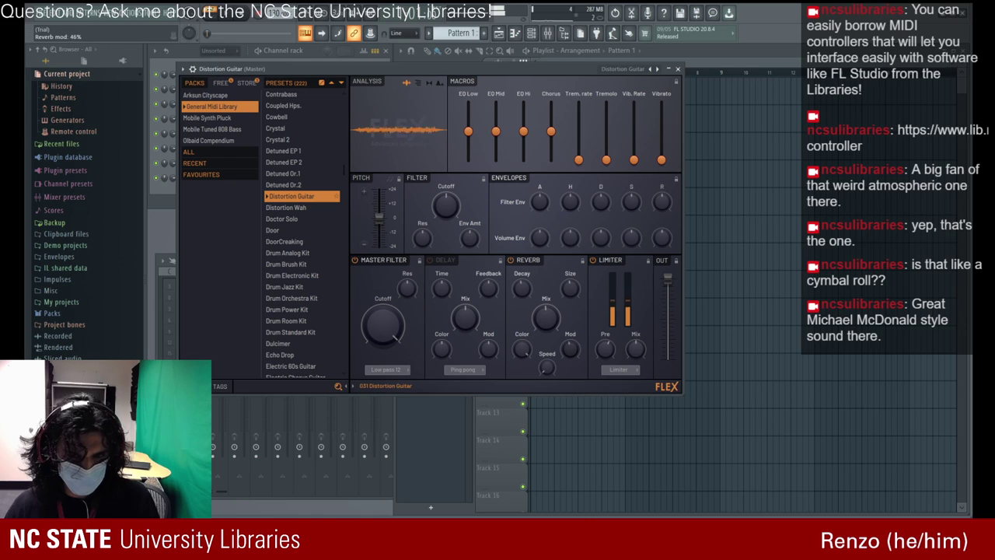
{"action": "left_click_drag", "start_coordinate": [547, 367], "coordinate": [556, 367]}
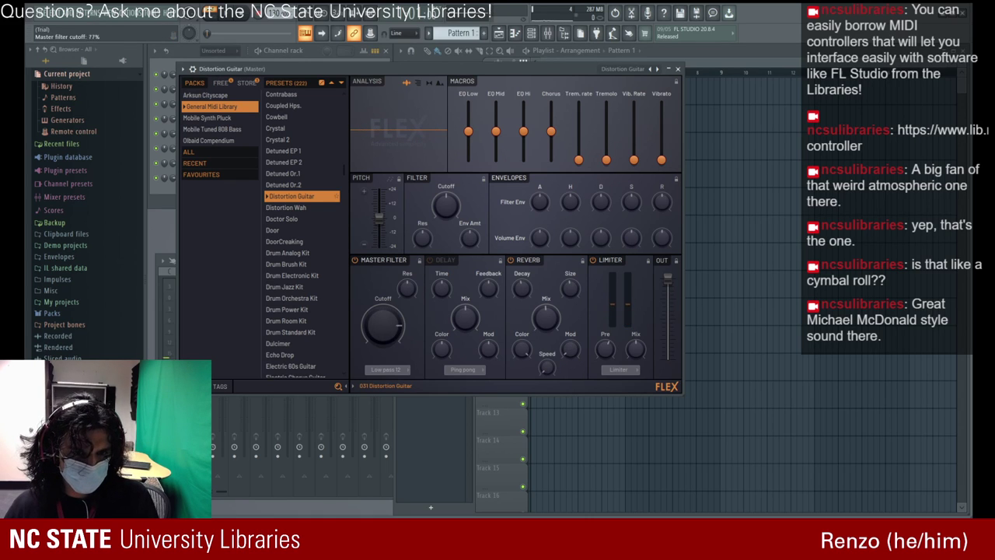
{"action": "left_click_drag", "start_coordinate": [393, 325], "coordinate": [393, 278]}
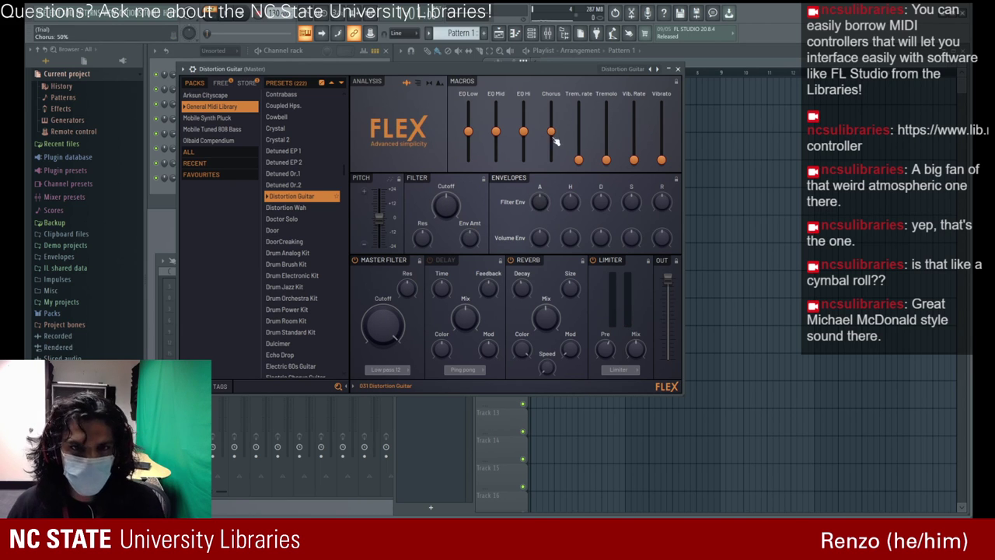
- Try the tremolo rate, vibrato rate and EQ Low macros on the Distortion Guitar preset
{"action": "mouse_move", "coordinate": [578, 145]}
{"action": "left_mouse_down"}
{"action": "mouse_move", "coordinate": [578, 105]}
{"action": "mouse_move", "coordinate": [578, 159]}
{"action": "left_mouse_up"}
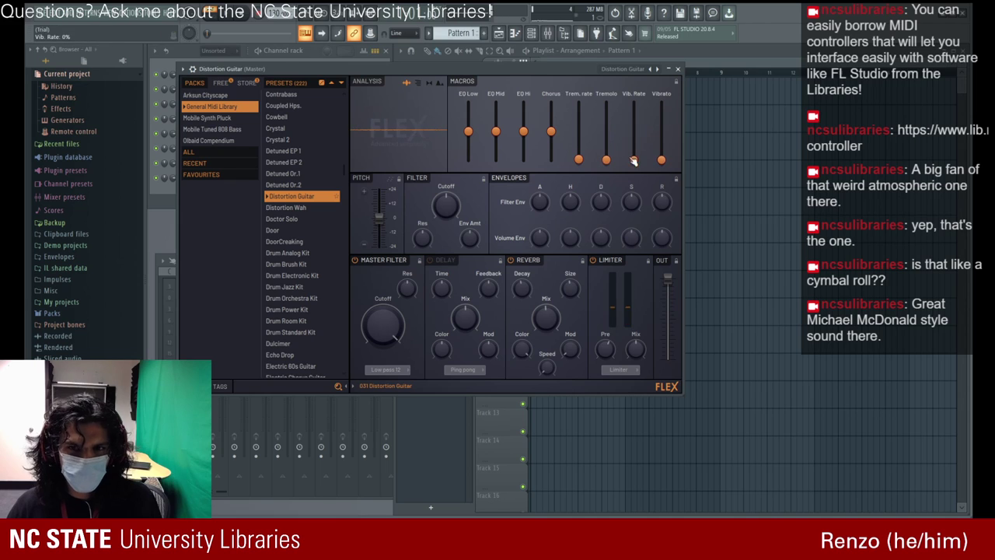
{"action": "left_click_drag", "start_coordinate": [633, 146], "coordinate": [661, 159]}
{"action": "left_click_drag", "start_coordinate": [468, 131], "coordinate": [468, 131]}
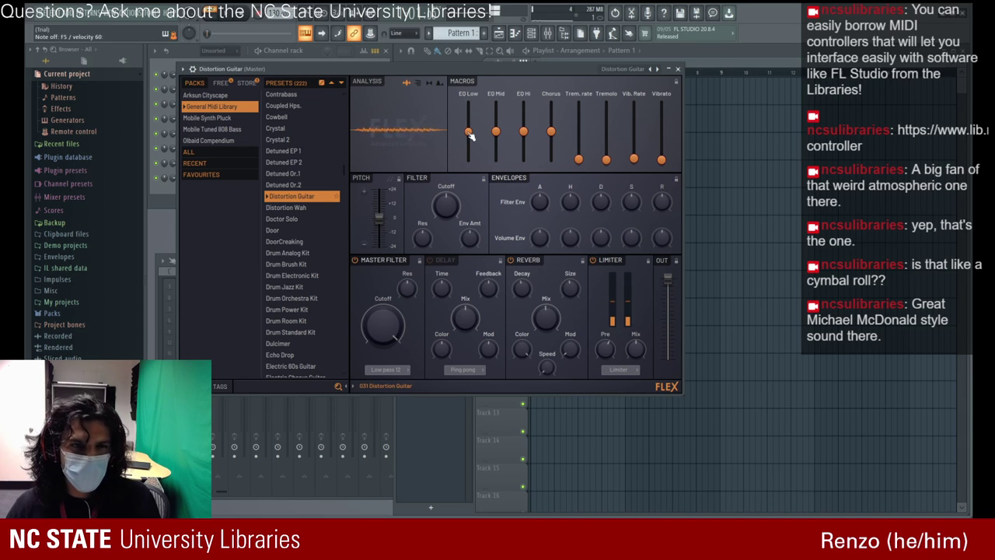
- Audition Distortion Wah, Doctor Solo, Door and DoorCreaking while playing notes
{"action": "left_click", "coordinate": [302, 210]}
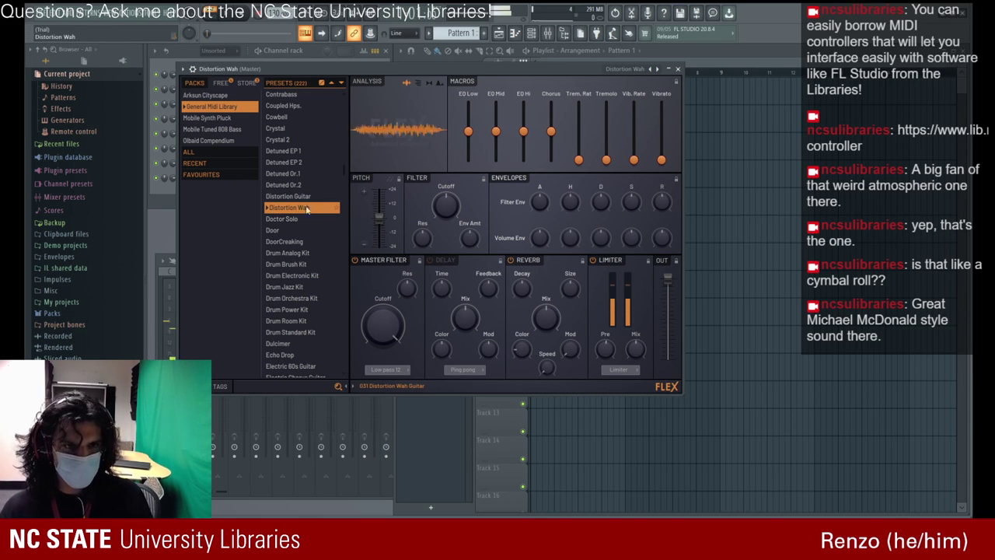
{"action": "left_click", "coordinate": [295, 219]}
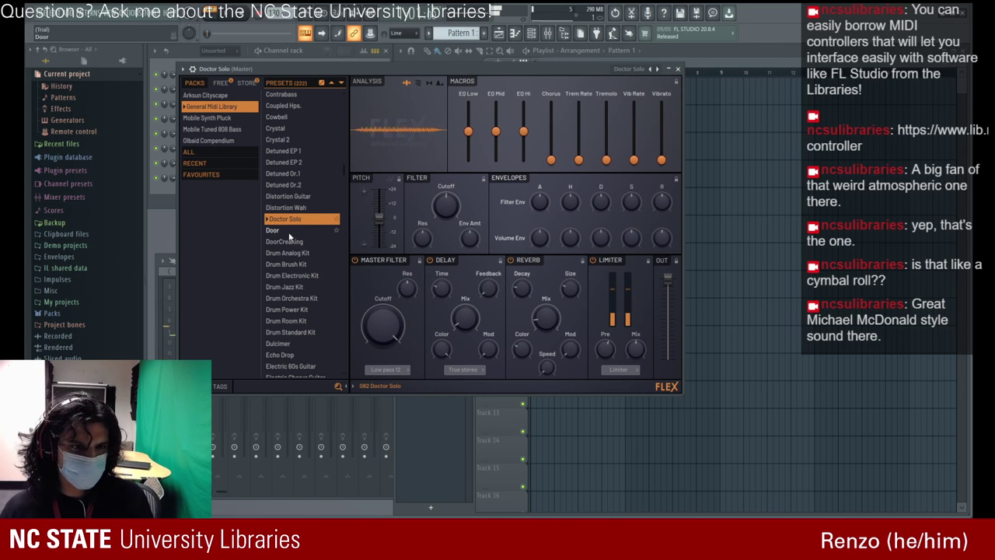
{"action": "left_click", "coordinate": [289, 232]}
{"action": "left_click", "coordinate": [289, 243]}
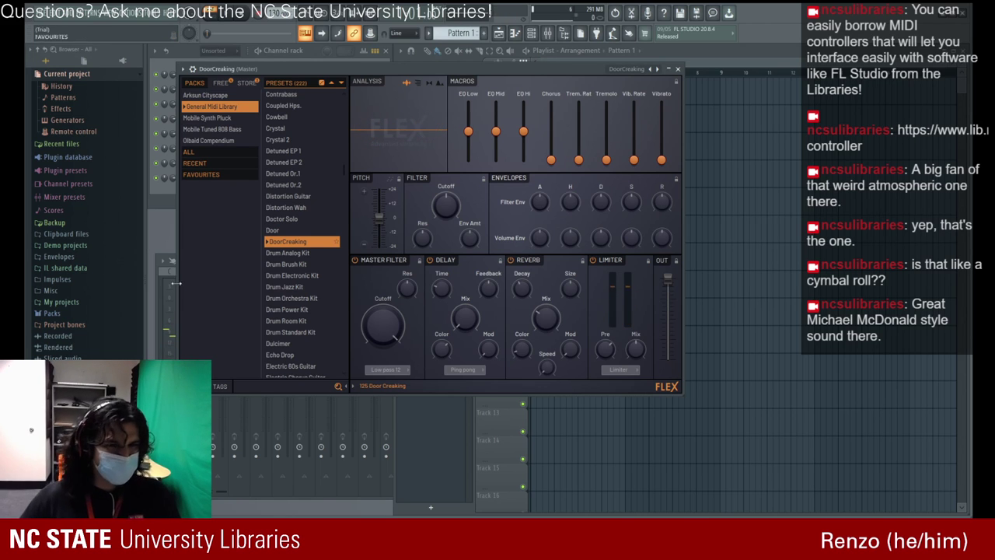
- Audition Drum Jazz Kit and Echo Drop while playing notes, and reposition the FLEX window higher
{"action": "left_click", "coordinate": [286, 286]}
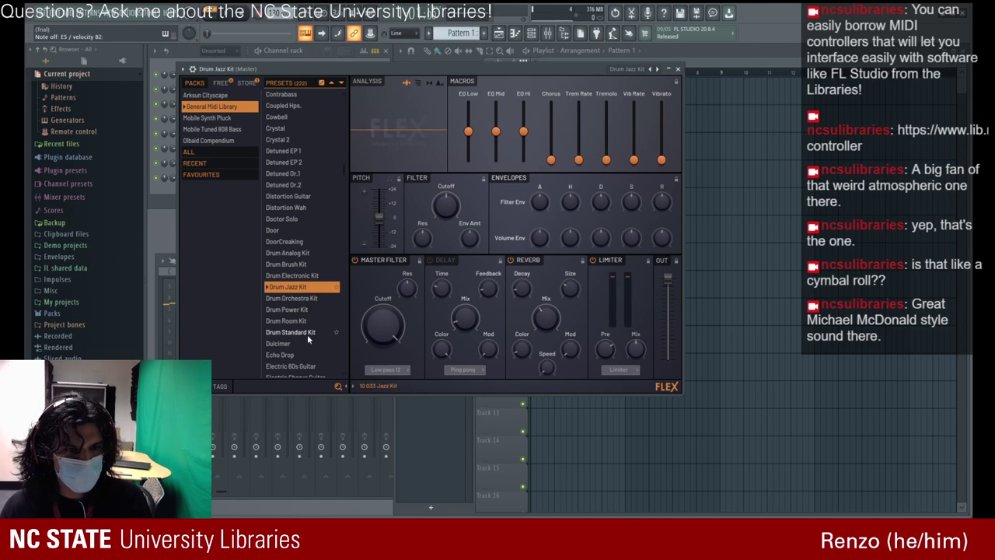
{"action": "left_click", "coordinate": [299, 354]}
{"action": "left_click", "coordinate": [297, 366]}
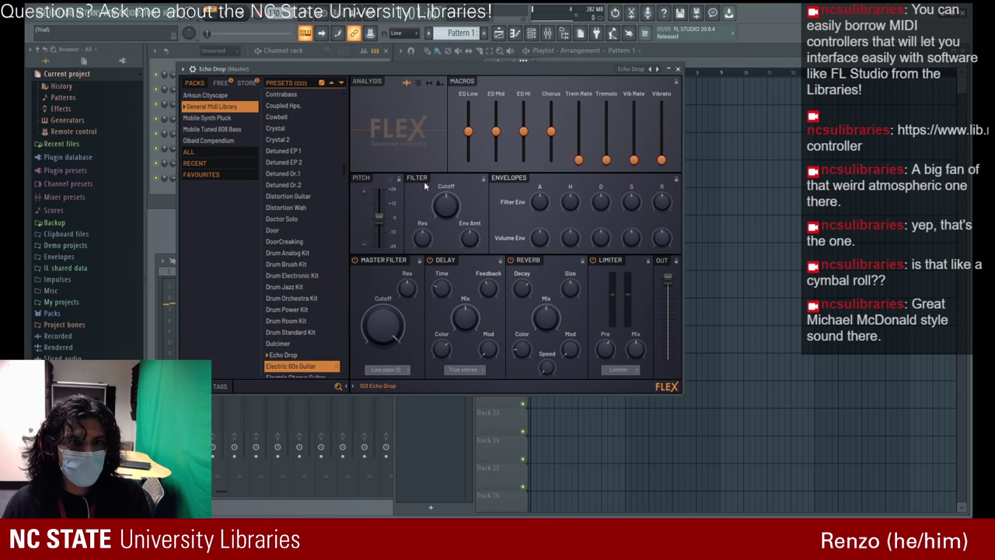
{"action": "left_click_drag", "start_coordinate": [513, 72], "coordinate": [554, 45]}
- Audition Electric Finger Bass, Electric Funk Guitar and Electric Grand Piano while playing notes
{"action": "scroll", "coordinate": [311, 316], "scroll_direction": "down", "scroll_amount": 3}
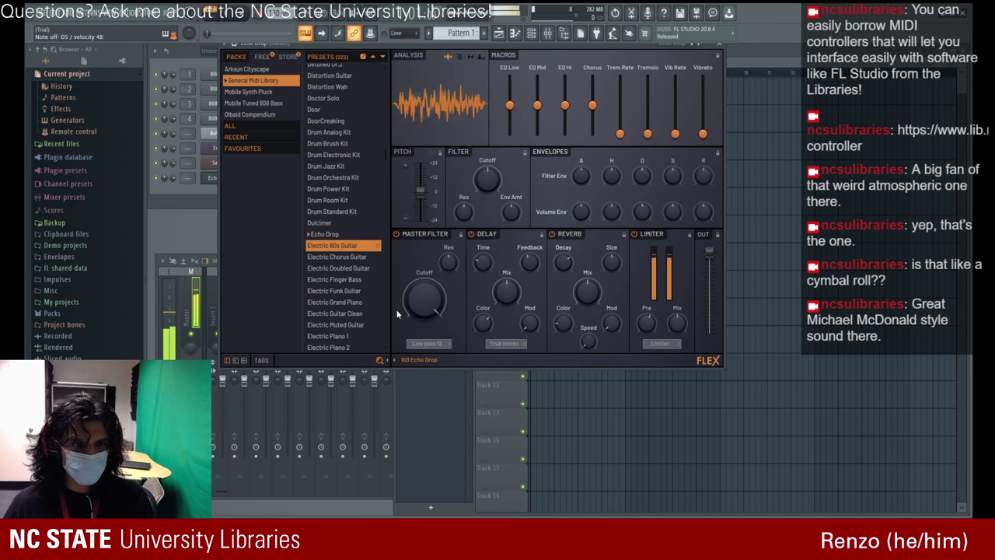
{"action": "left_click", "coordinate": [364, 280]}
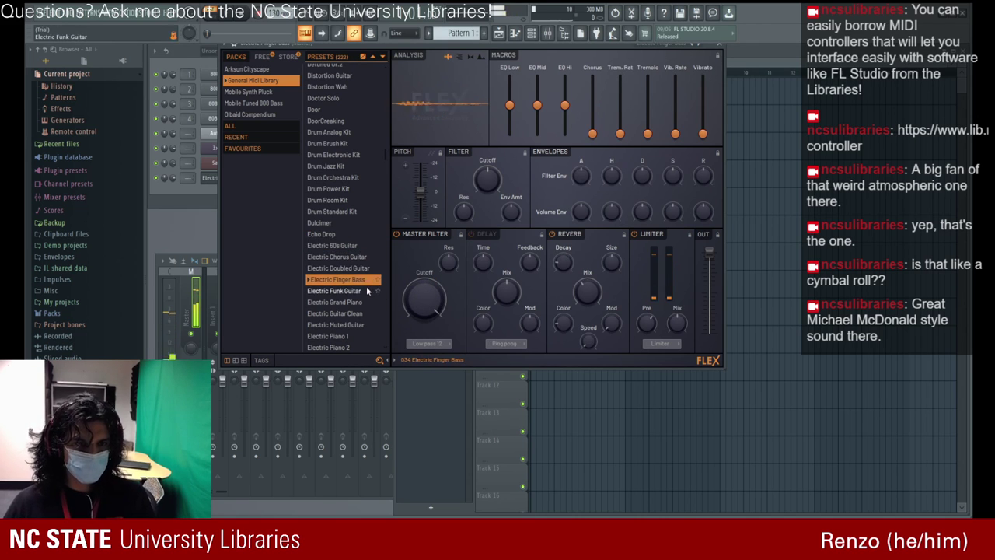
{"action": "left_click", "coordinate": [360, 291]}
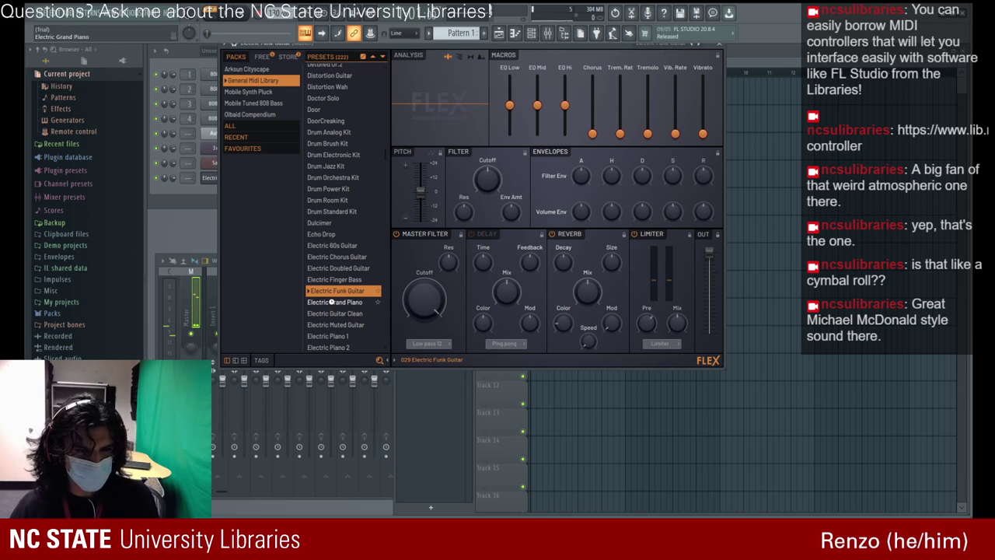
{"action": "left_click", "coordinate": [342, 302]}
{"action": "left_click", "coordinate": [346, 292]}
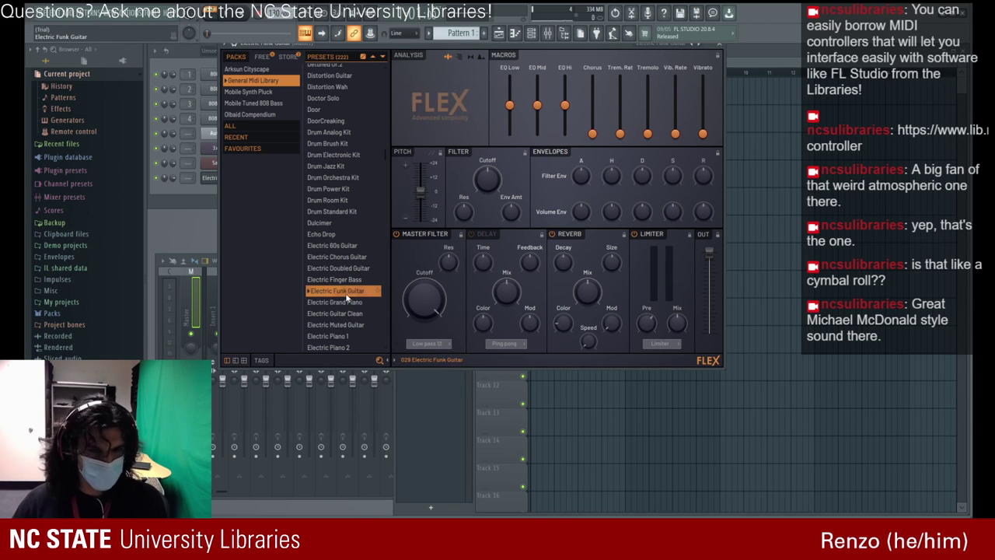
{"action": "left_click", "coordinate": [349, 302]}
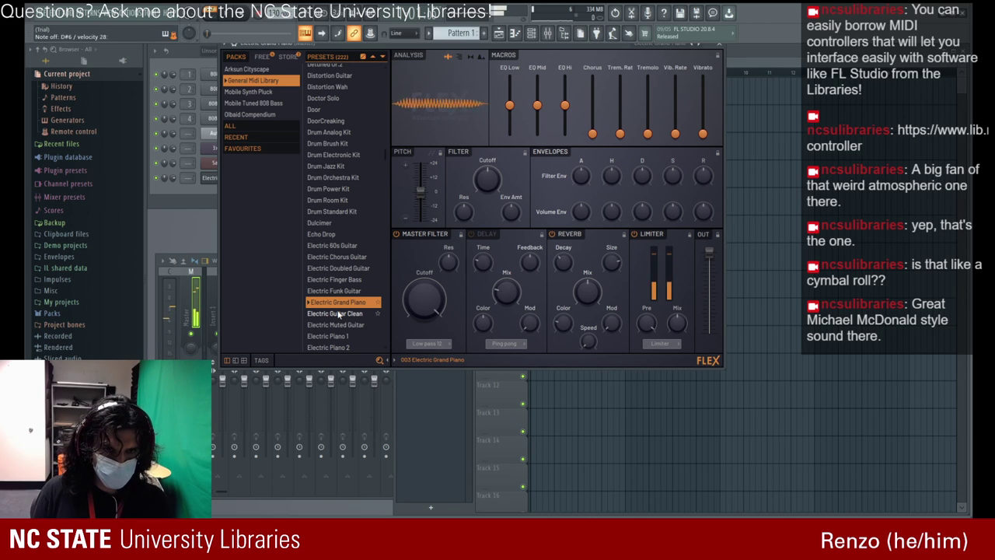
- Compare Electric Guitar Clean with Electric Muted Guitar by playing notes, and load Electric Piano 1
{"action": "left_click", "coordinate": [339, 314]}
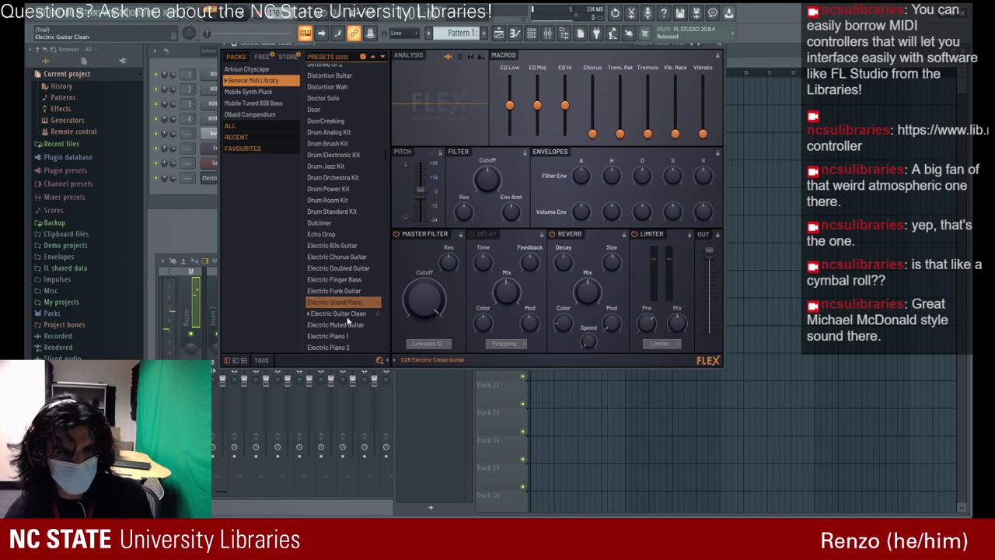
{"action": "left_click", "coordinate": [337, 324]}
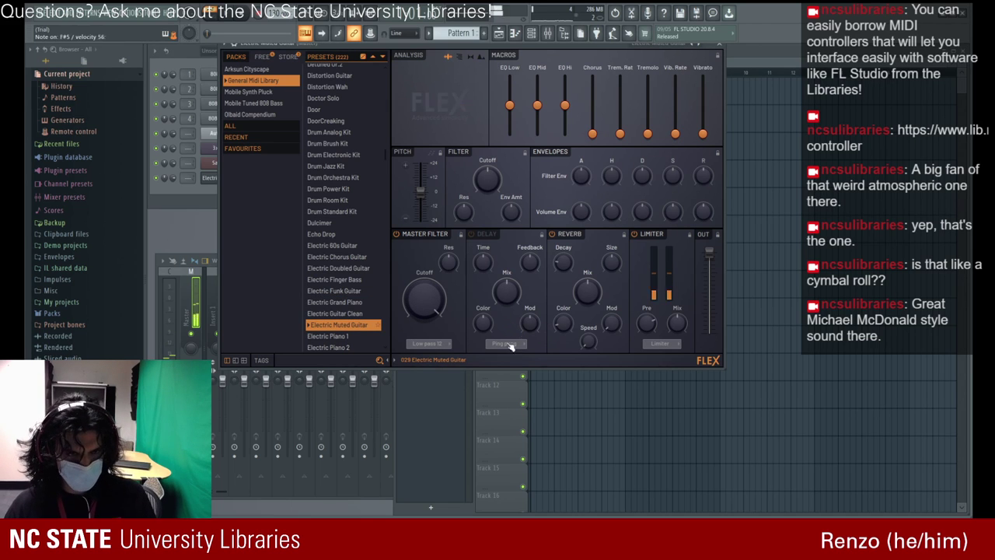
{"action": "left_click", "coordinate": [357, 314]}
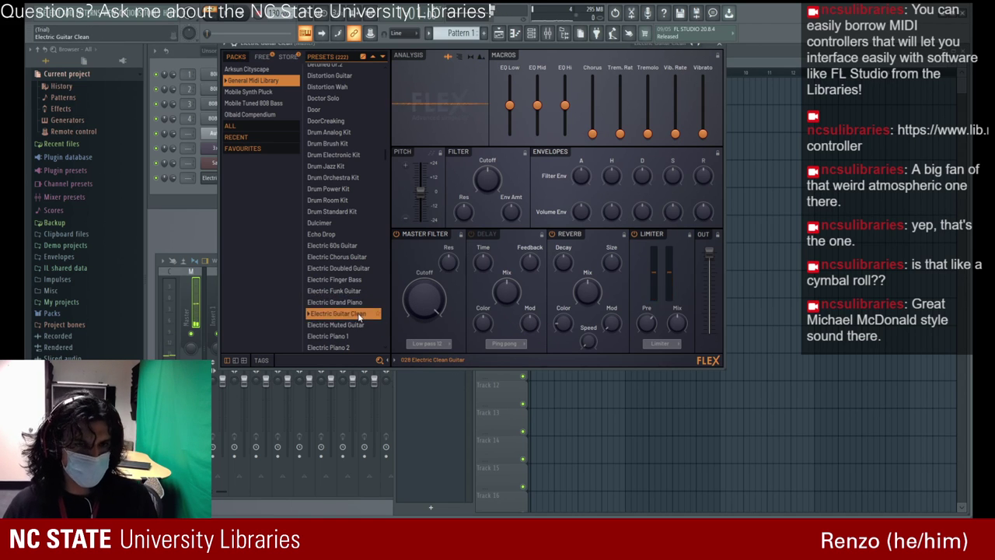
{"action": "left_click", "coordinate": [360, 326]}
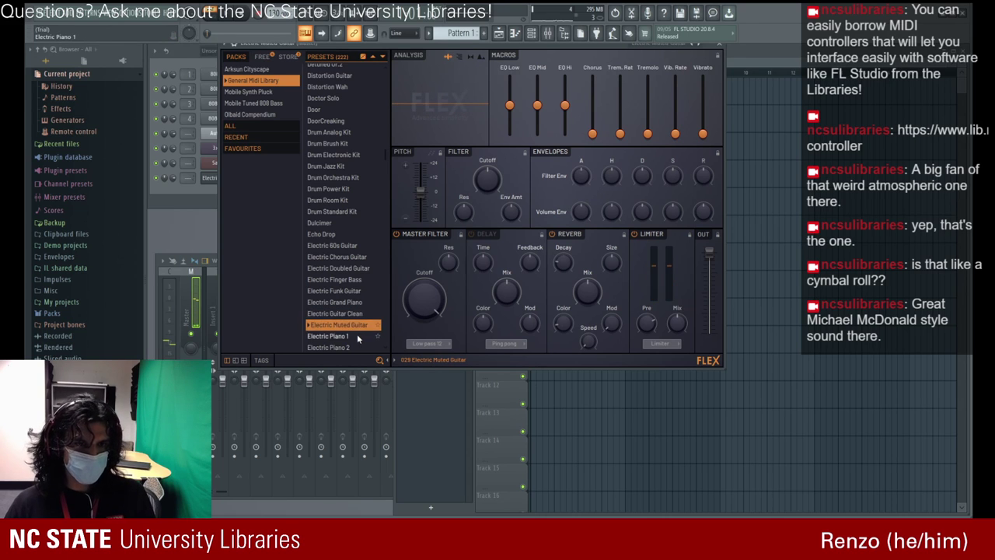
{"action": "left_click", "coordinate": [358, 338]}
- Audition Electric Piano 2, Electric Piano 3, Electric Pick Bass, Electric Pick Bass 2 and Electric Picked Bass
{"action": "scroll", "coordinate": [357, 335], "scroll_direction": "down", "scroll_amount": 3}
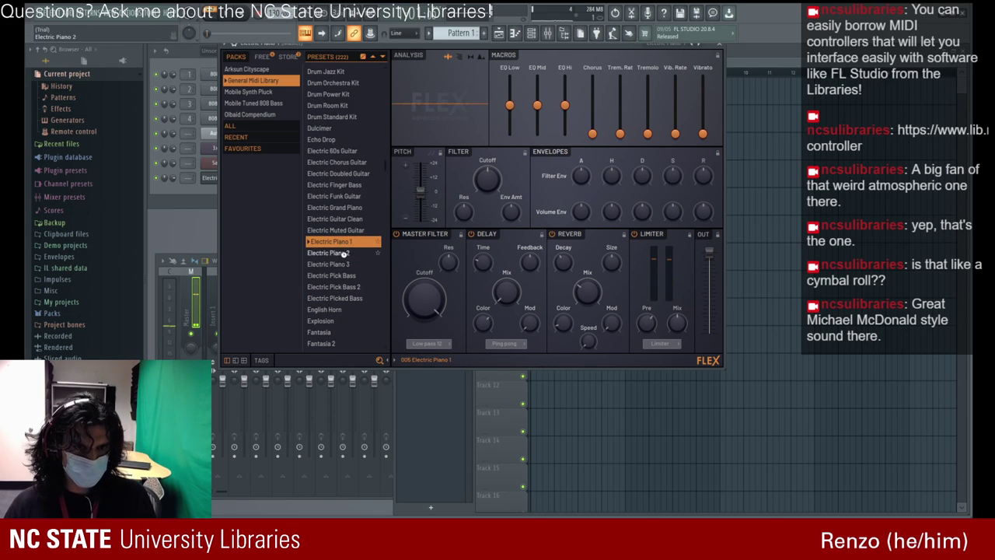
{"action": "left_click", "coordinate": [343, 252]}
{"action": "left_click", "coordinate": [347, 264]}
{"action": "left_click", "coordinate": [350, 276]}
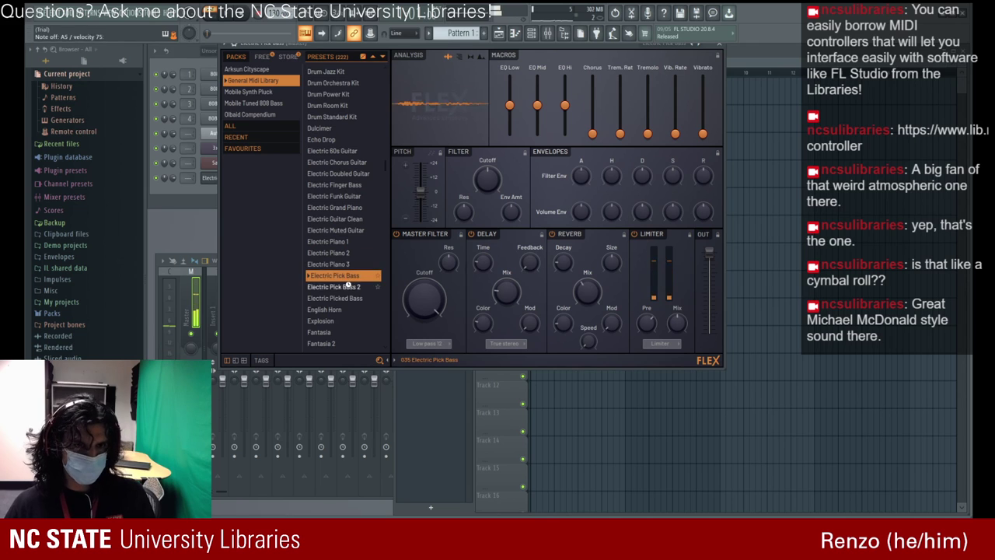
{"action": "left_click", "coordinate": [347, 286]}
{"action": "left_click", "coordinate": [345, 299]}
- Audition Explosion, Feedback Guitar and Fiddle while playing notes
{"action": "scroll", "coordinate": [342, 280], "scroll_direction": "down", "scroll_amount": 3}
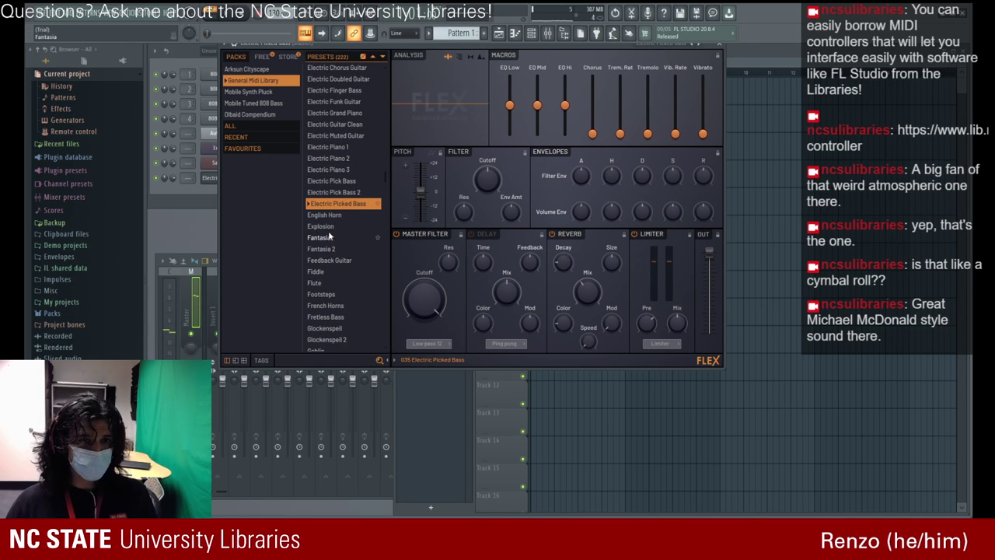
{"action": "left_click", "coordinate": [329, 226]}
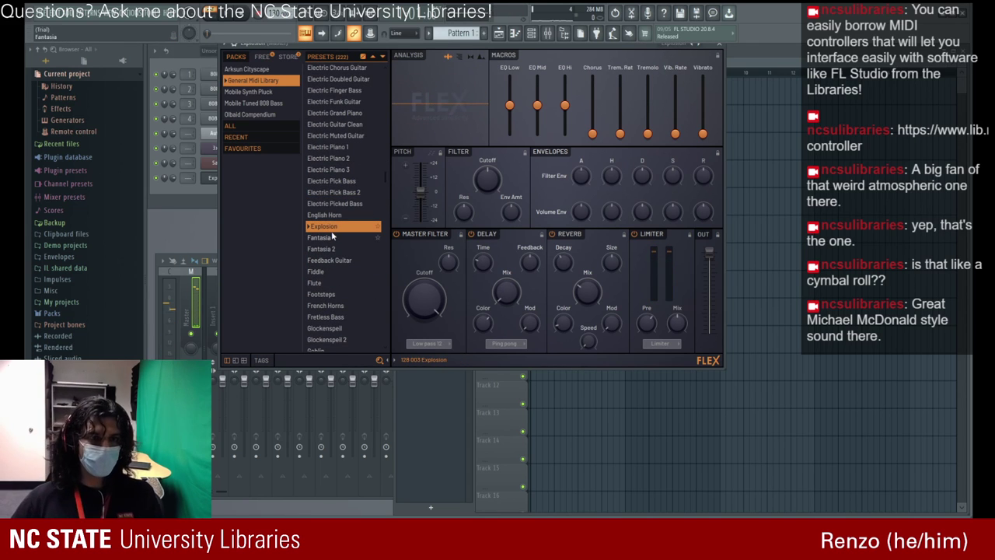
{"action": "left_click", "coordinate": [330, 260]}
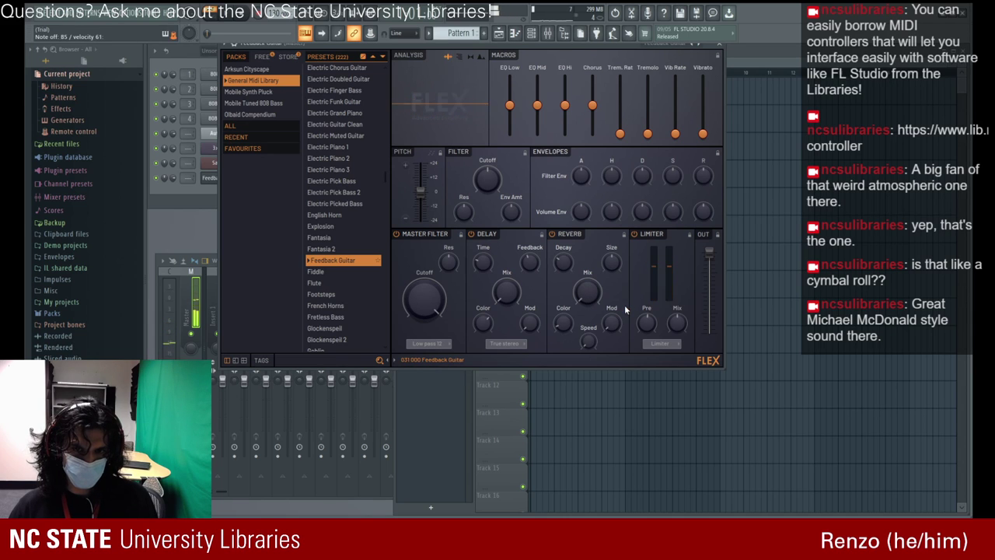
{"action": "left_click", "coordinate": [333, 269]}
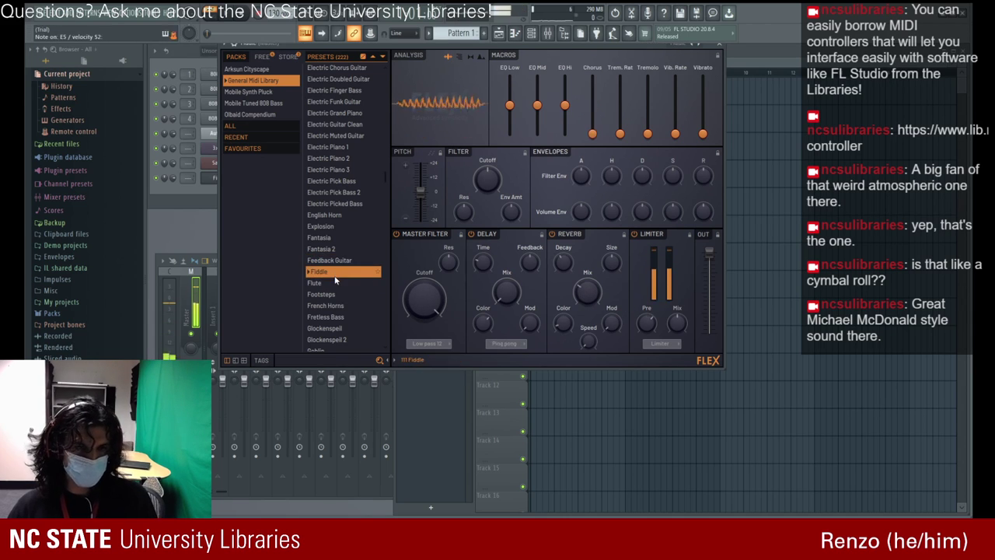
- Audition Gunshot, Jazz Guitar and Jetplane from further along the General Midi Library
{"action": "scroll", "coordinate": [336, 268], "scroll_direction": "down", "scroll_amount": 4}
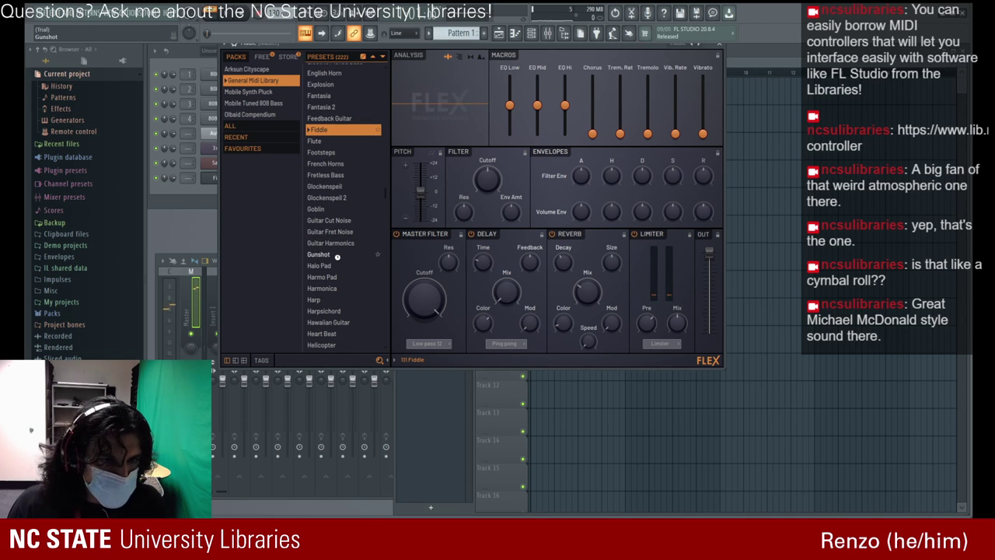
{"action": "left_click", "coordinate": [337, 255]}
{"action": "scroll", "coordinate": [341, 256], "scroll_direction": "down", "scroll_amount": 3}
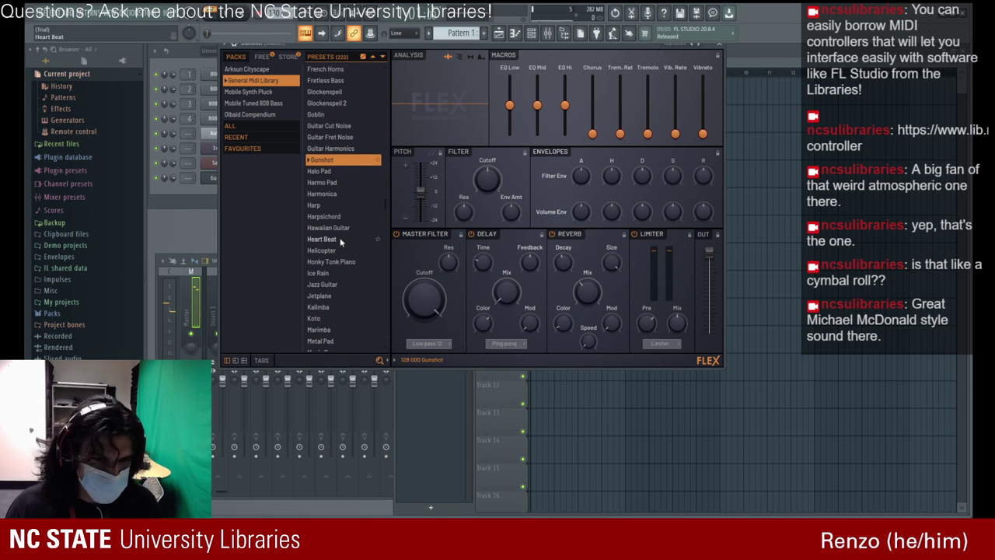
{"action": "left_click", "coordinate": [332, 286]}
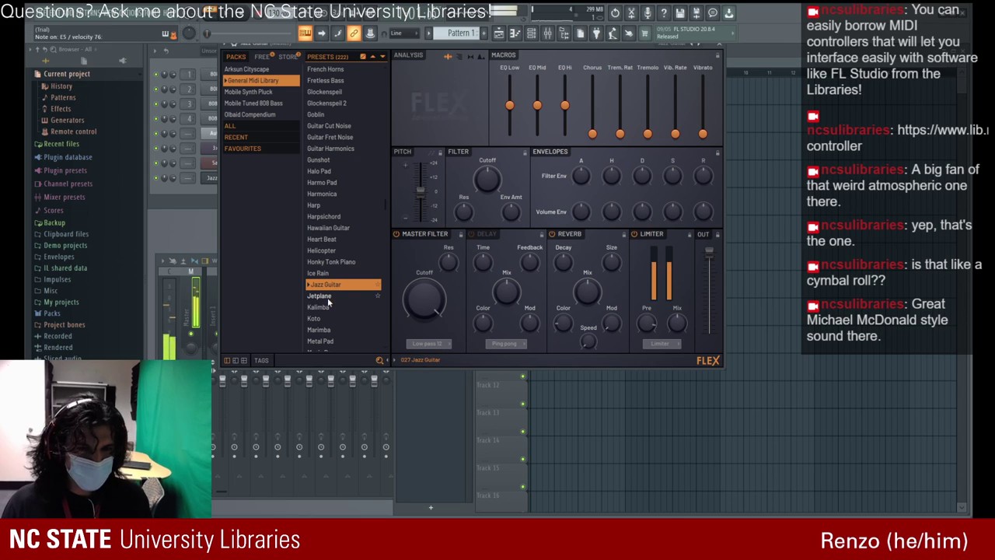
{"action": "left_click", "coordinate": [324, 296]}
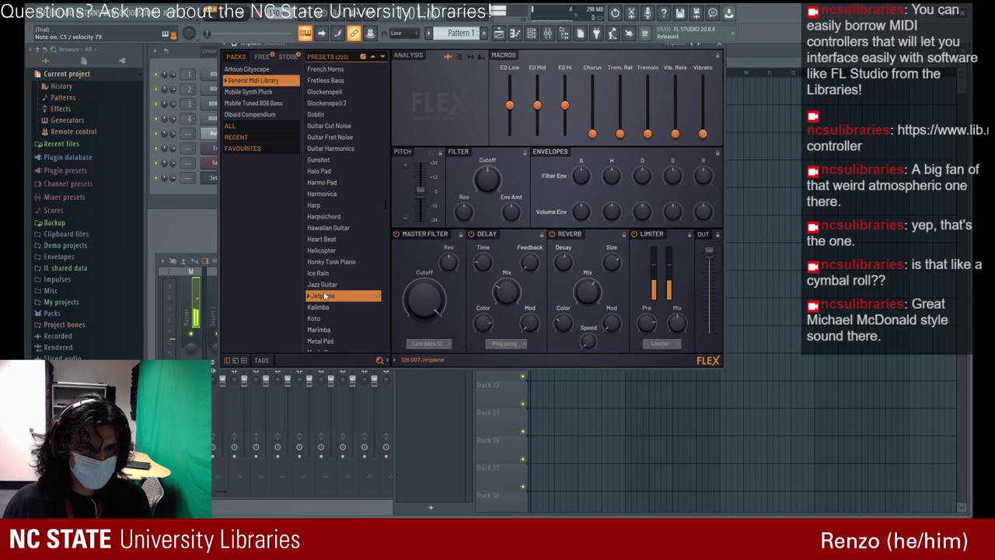
- Audition Kalimba, Koto, Orchestra and Organ 4 while playing notes
{"action": "scroll", "coordinate": [324, 296], "scroll_direction": "down", "scroll_amount": 3}
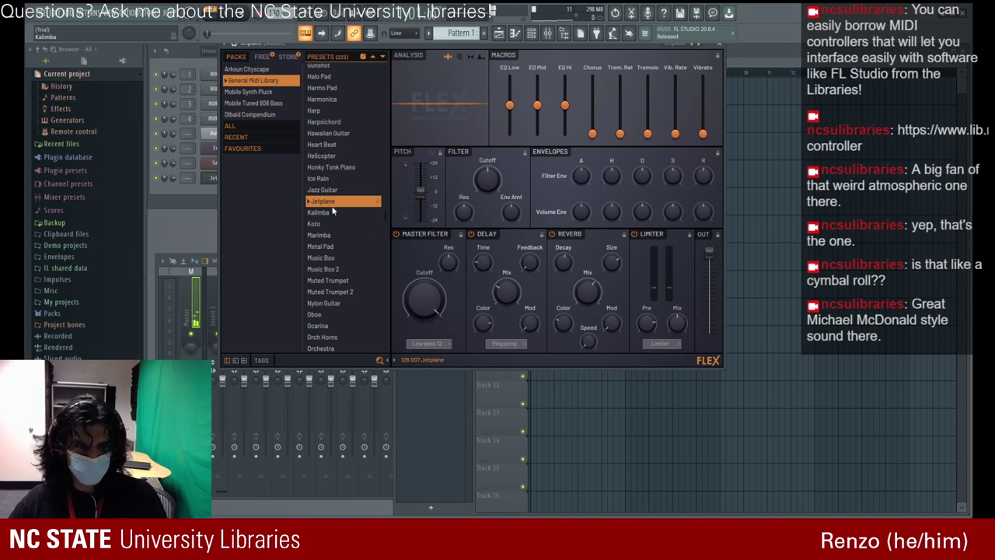
{"action": "left_click", "coordinate": [312, 213]}
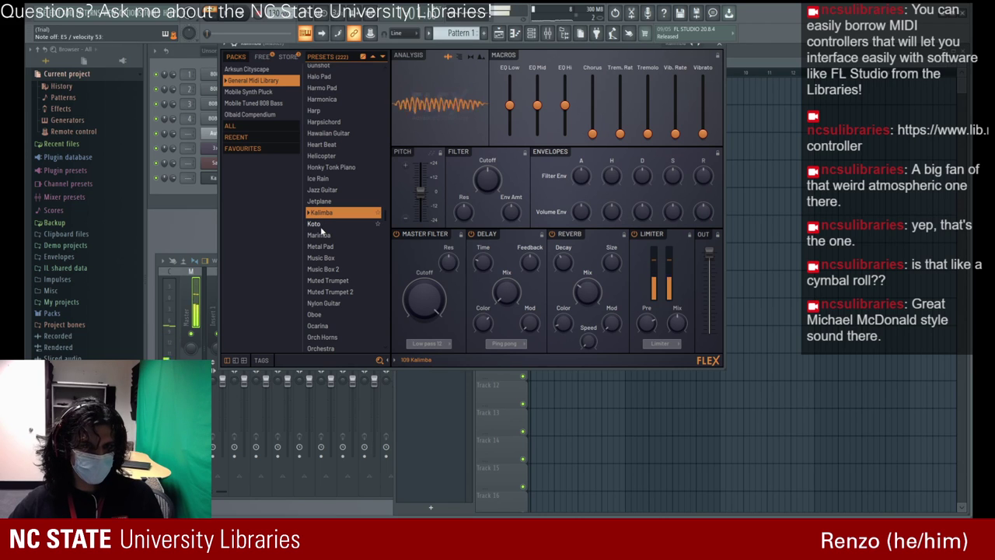
{"action": "left_click", "coordinate": [316, 224]}
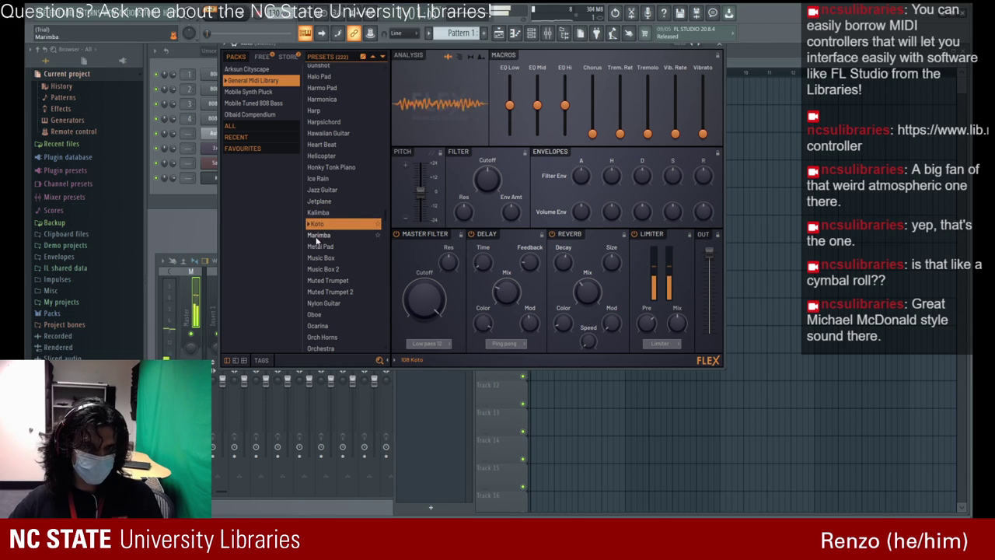
{"action": "scroll", "coordinate": [332, 257], "scroll_direction": "down", "scroll_amount": 3}
{"action": "left_click", "coordinate": [332, 253]}
{"action": "scroll", "coordinate": [333, 253], "scroll_direction": "down", "scroll_amount": 5}
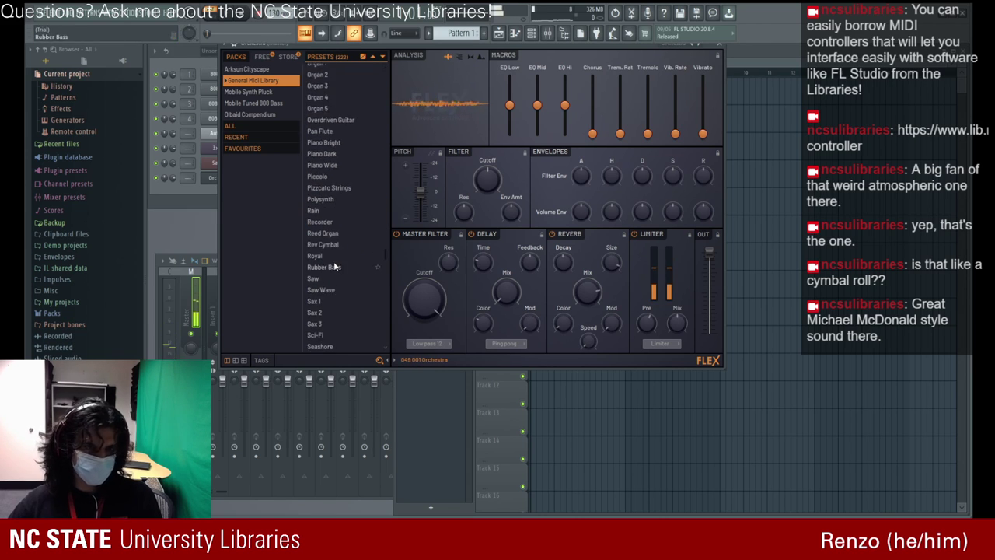
{"action": "left_click", "coordinate": [319, 98]}
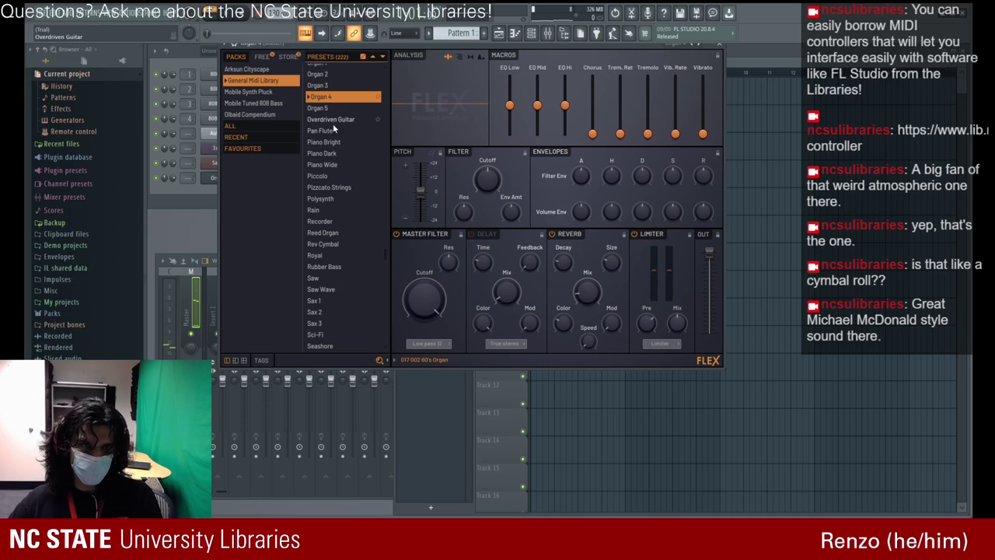
- Audition Piano Wide, Overdriven Guitar, Saw and Soundtrack from the General Midi Library while playing notes
{"action": "left_click", "coordinate": [326, 164]}
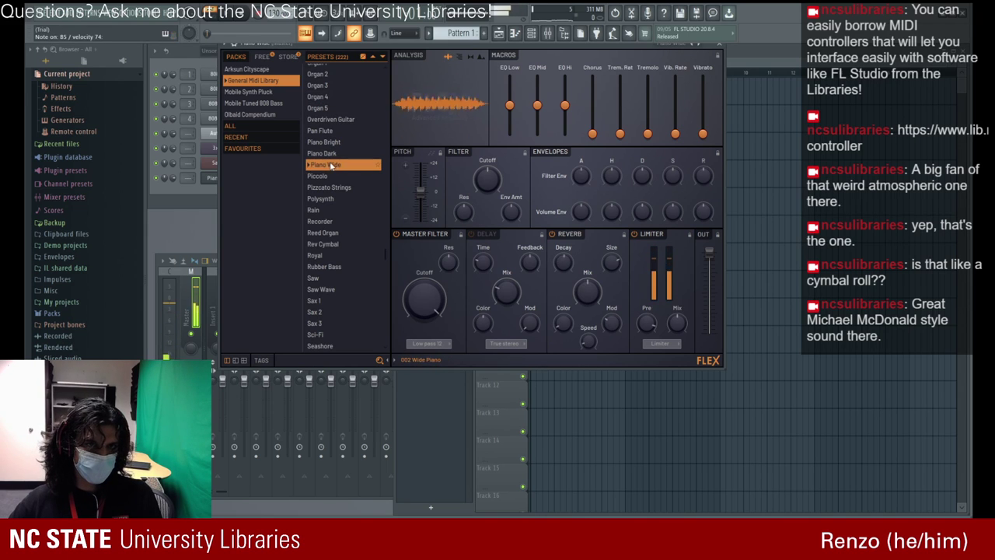
{"action": "left_click", "coordinate": [322, 119]}
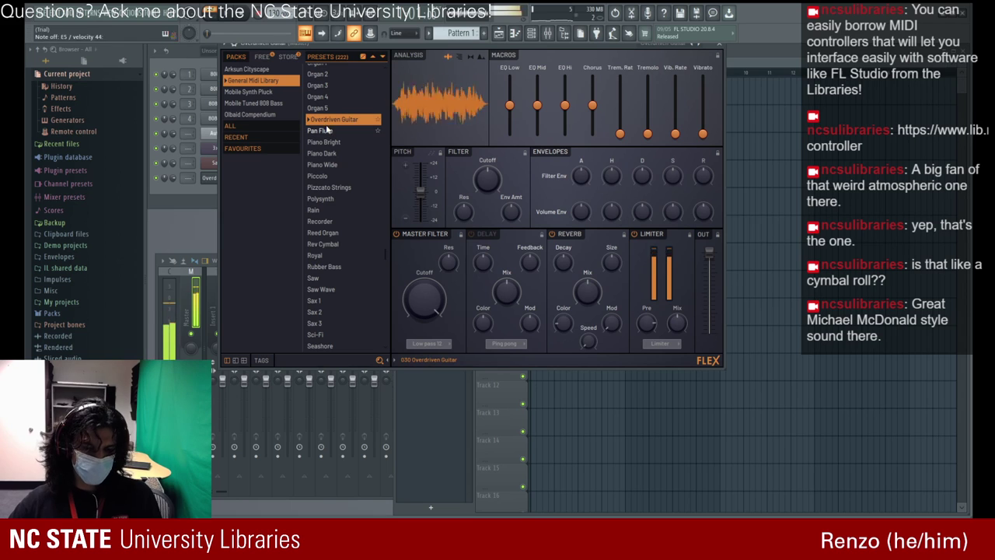
{"action": "left_click", "coordinate": [333, 275]}
{"action": "scroll", "coordinate": [334, 272], "scroll_direction": "down", "scroll_amount": 5}
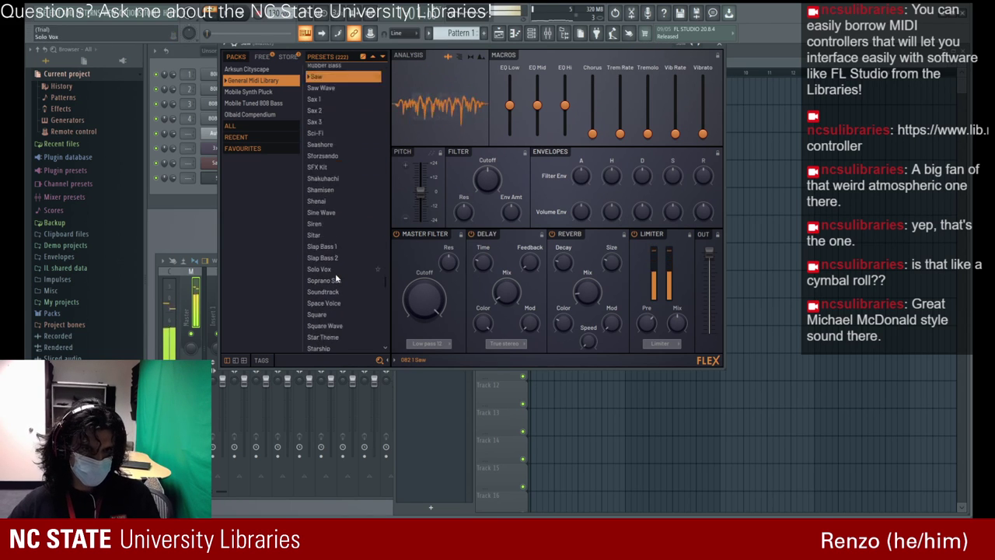
{"action": "left_click", "coordinate": [332, 259]}
{"action": "scroll", "coordinate": [334, 264], "scroll_direction": "down", "scroll_amount": 2}
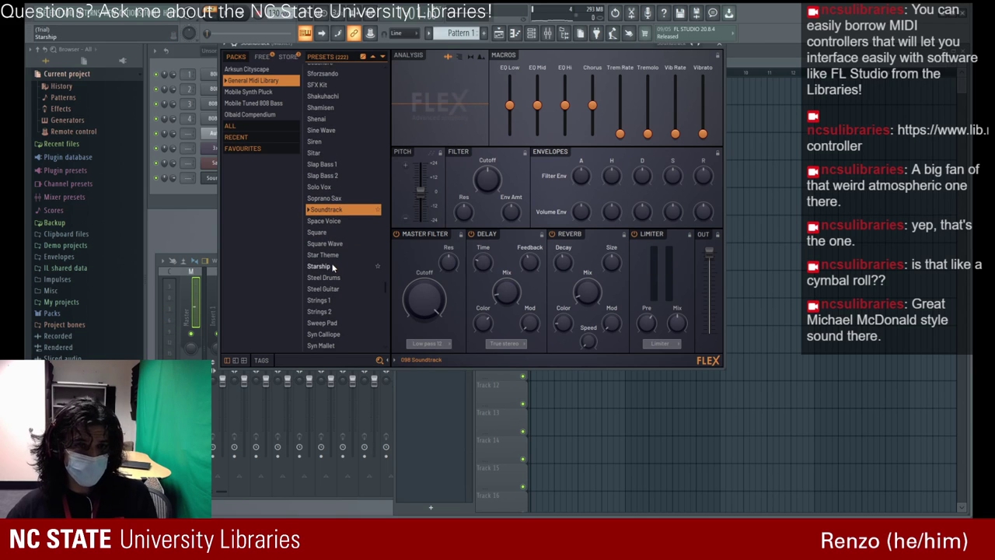
- Audition Starship, Steel Guitar, Telephone, Taiko and Vibraphone from the rest of the General Midi Library
{"action": "left_click", "coordinate": [333, 265]}
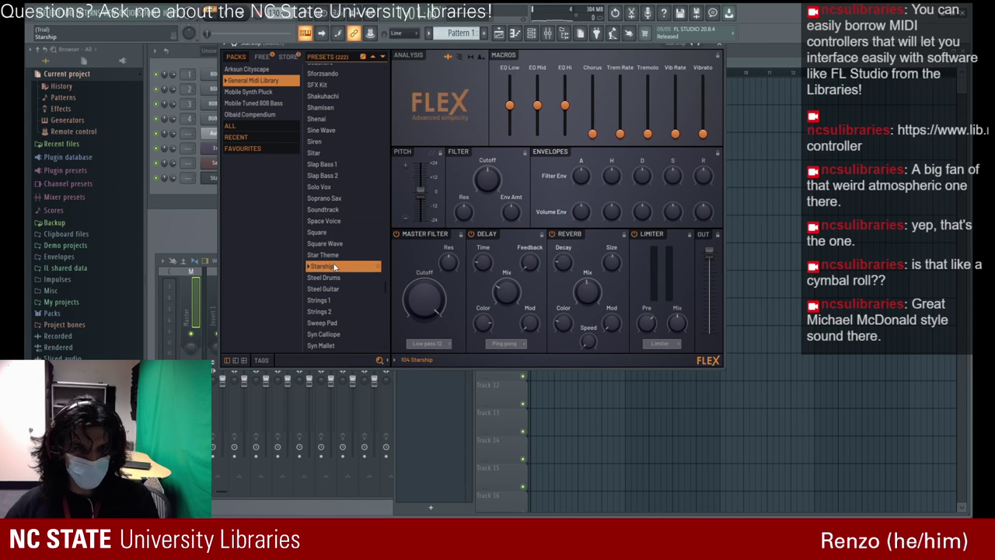
{"action": "scroll", "coordinate": [332, 263], "scroll_direction": "down", "scroll_amount": 1}
{"action": "scroll", "coordinate": [333, 263], "scroll_direction": "down", "scroll_amount": 1}
{"action": "left_click", "coordinate": [332, 246]}
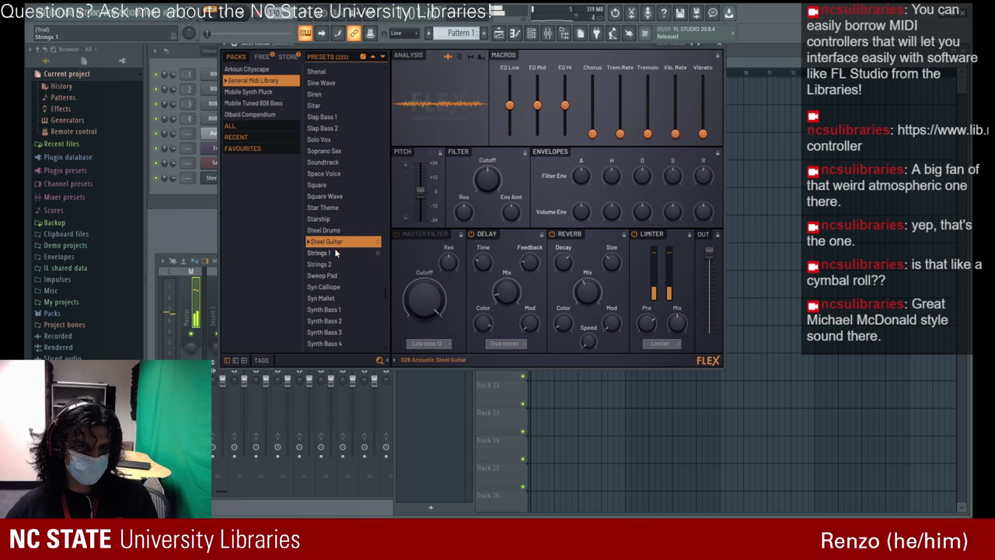
{"action": "scroll", "coordinate": [334, 248], "scroll_direction": "down", "scroll_amount": 4}
{"action": "left_click", "coordinate": [334, 292]}
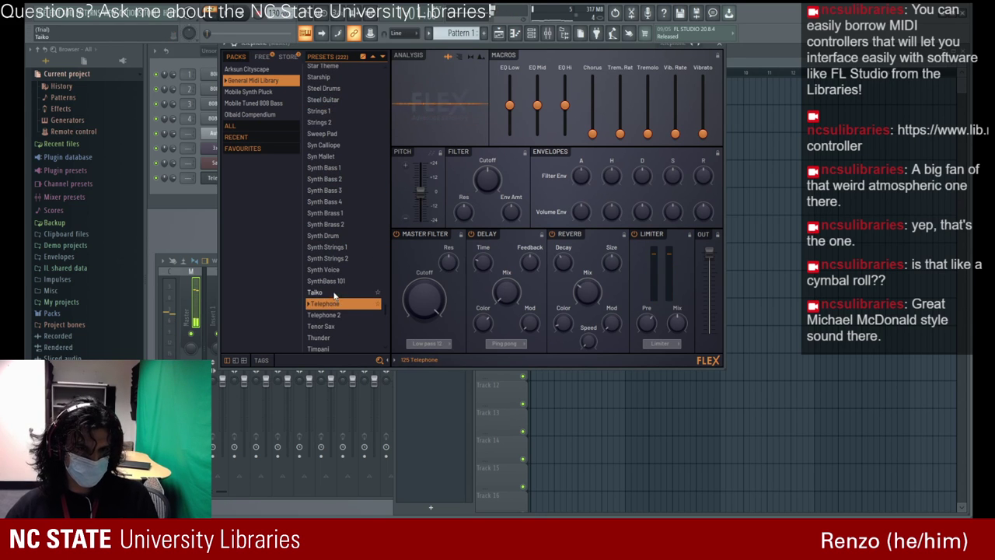
{"action": "scroll", "coordinate": [334, 293], "scroll_direction": "down", "scroll_amount": 7}
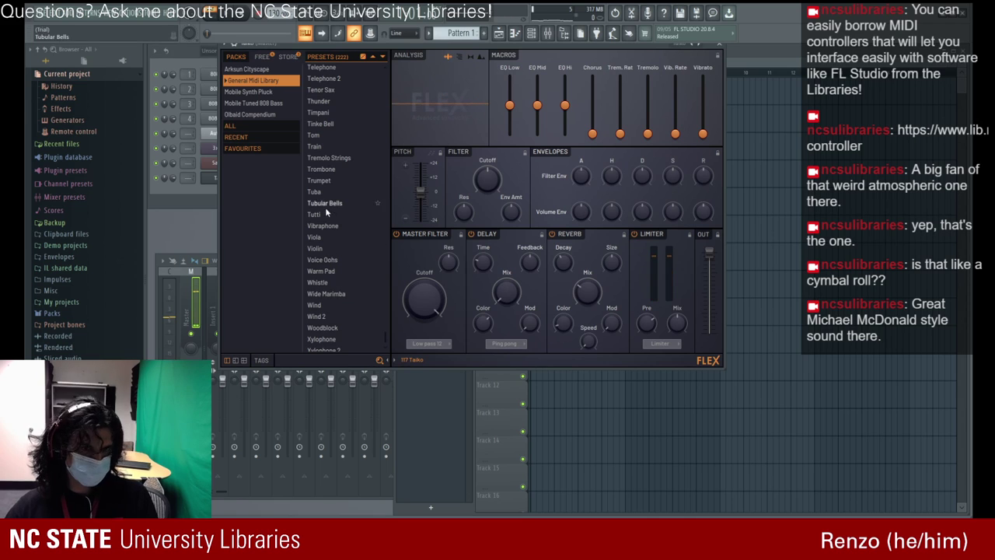
{"action": "left_click", "coordinate": [334, 226]}
{"action": "scroll", "coordinate": [336, 252], "scroll_direction": "down", "scroll_amount": 1}
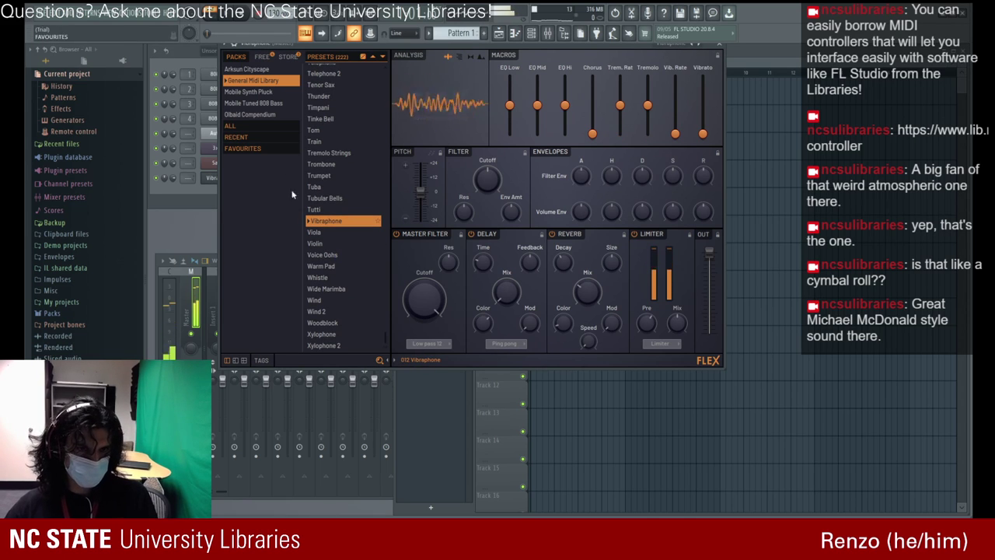
- Open the Mobile Synth Pluck pack and load its Synpluck Calculate preset for audition
{"action": "left_click", "coordinate": [254, 91]}
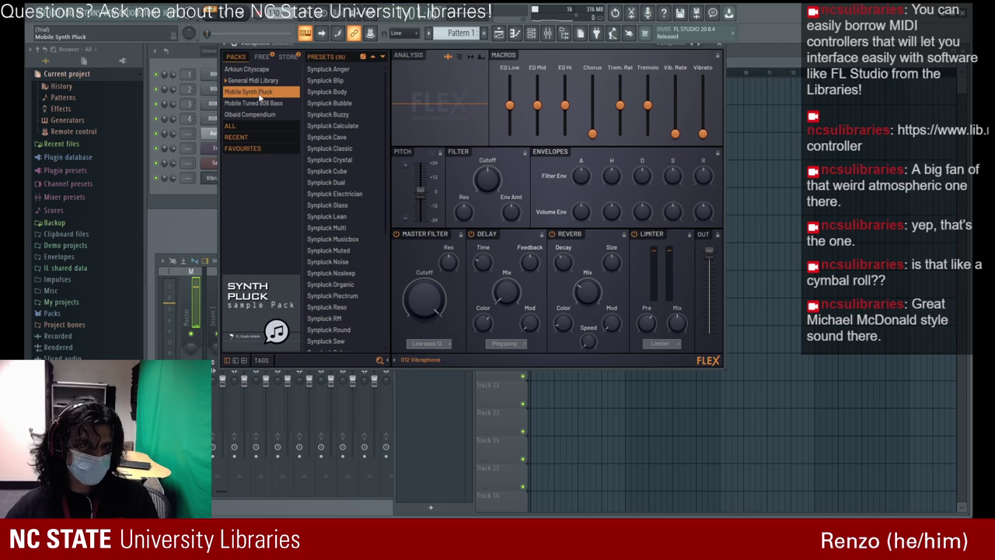
{"action": "left_click", "coordinate": [328, 103]}
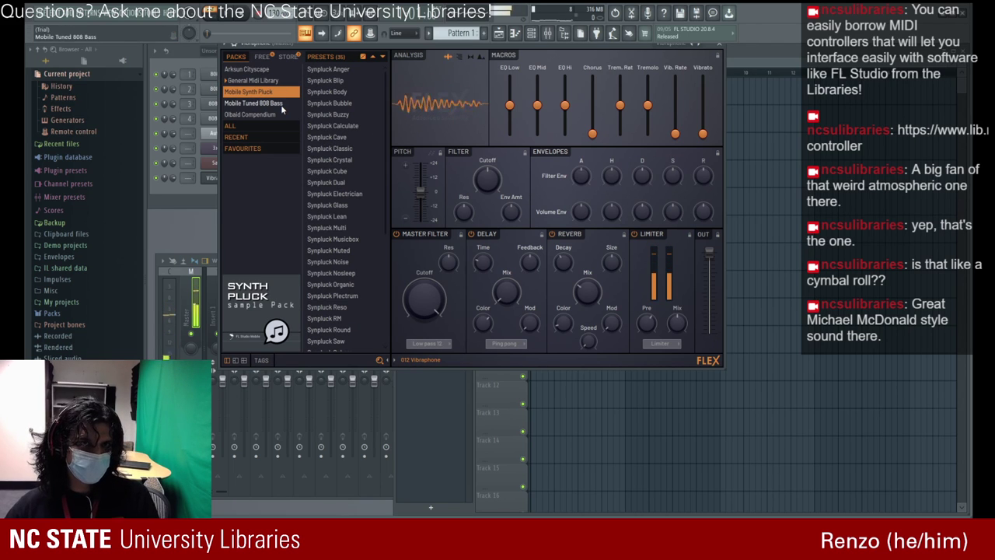
{"action": "left_click", "coordinate": [343, 126]}
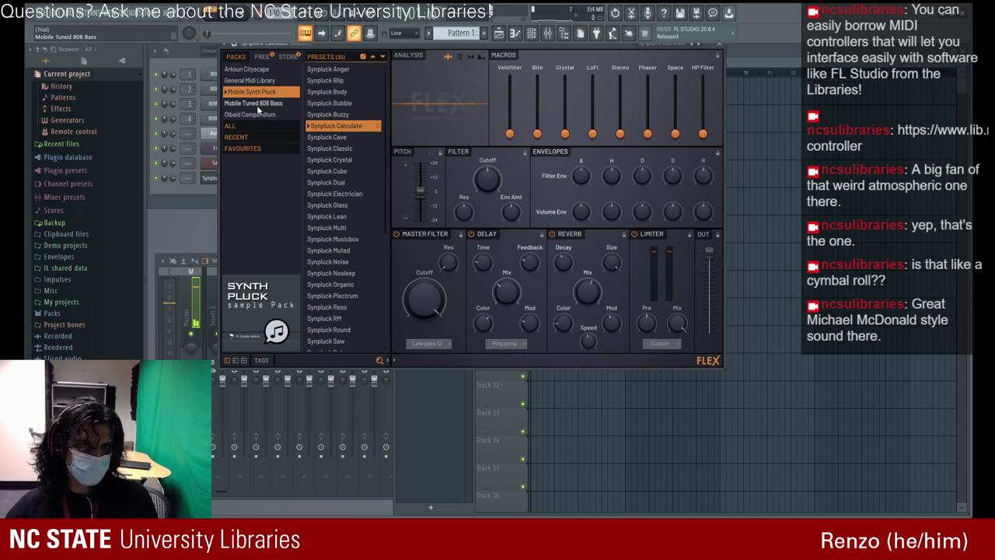
- Audition 808 Distorted, 808 Noised and 808 Punched from the Mobile Tuned 808 Bass pack, and close FLEX
{"action": "left_click", "coordinate": [253, 102]}
{"action": "left_click", "coordinate": [326, 159]}
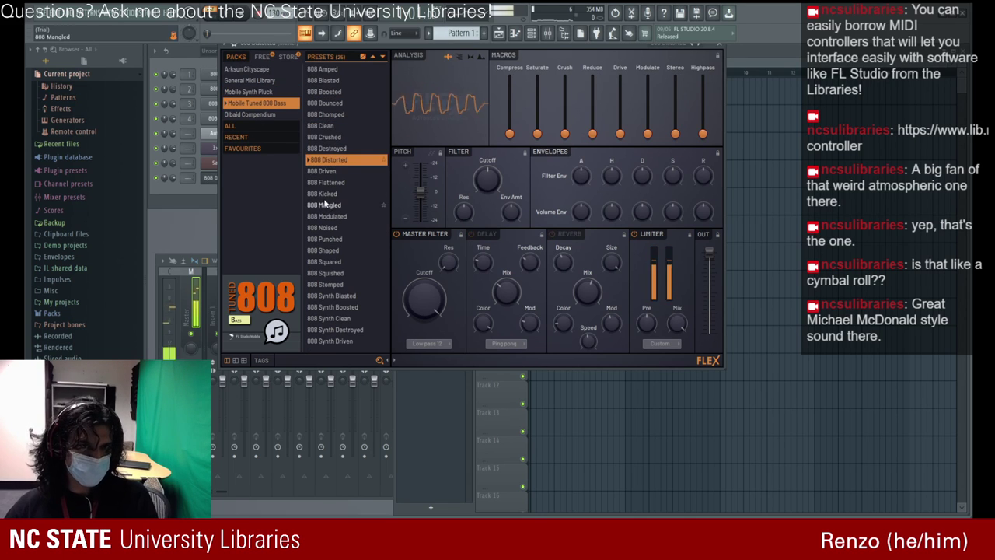
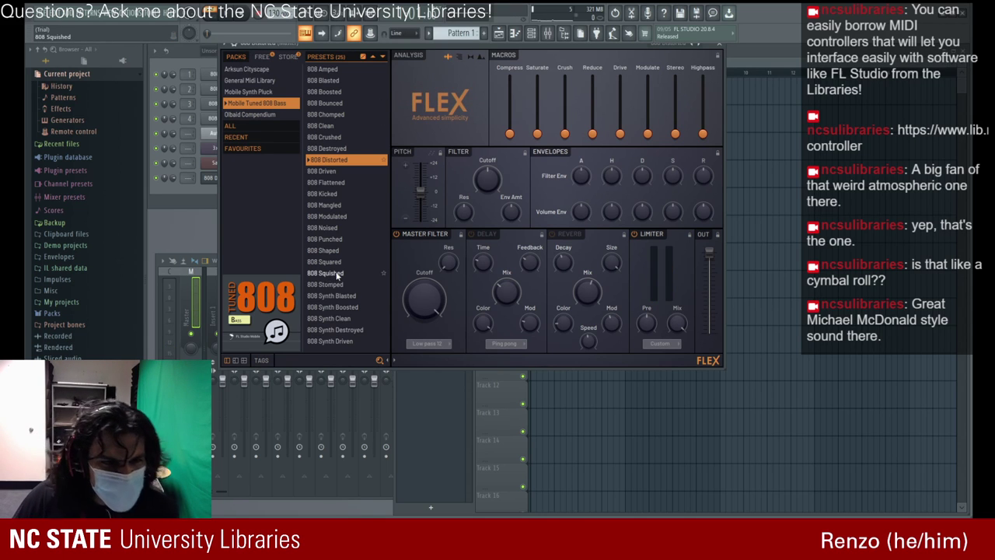
{"action": "left_click", "coordinate": [343, 247]}
{"action": "left_click", "coordinate": [340, 231]}
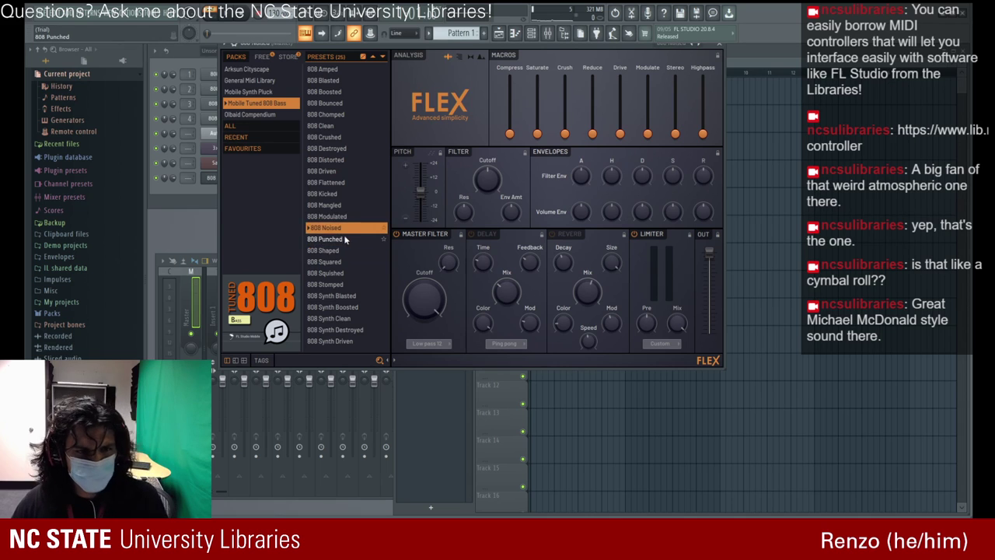
{"action": "left_click", "coordinate": [344, 239]}
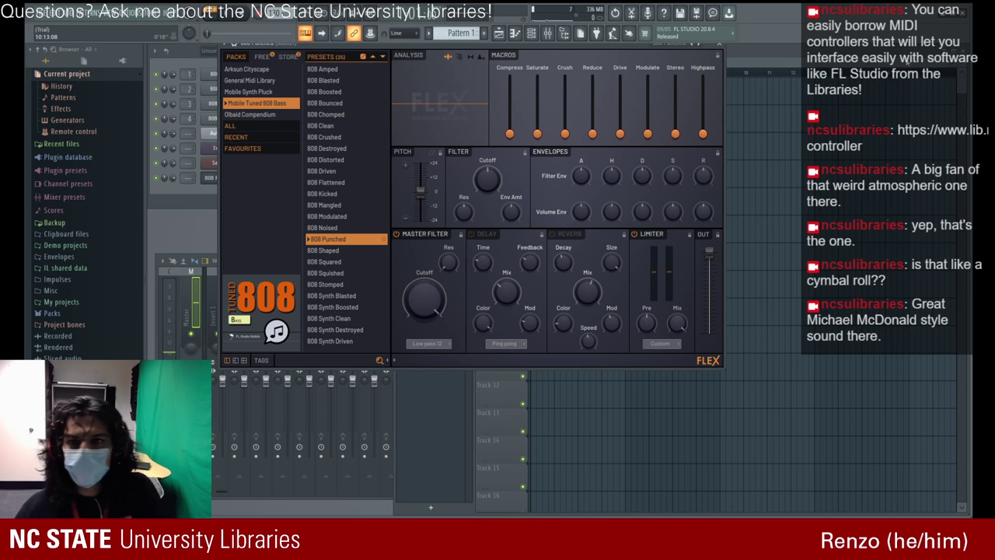
{"action": "left_click", "coordinate": [719, 44]}
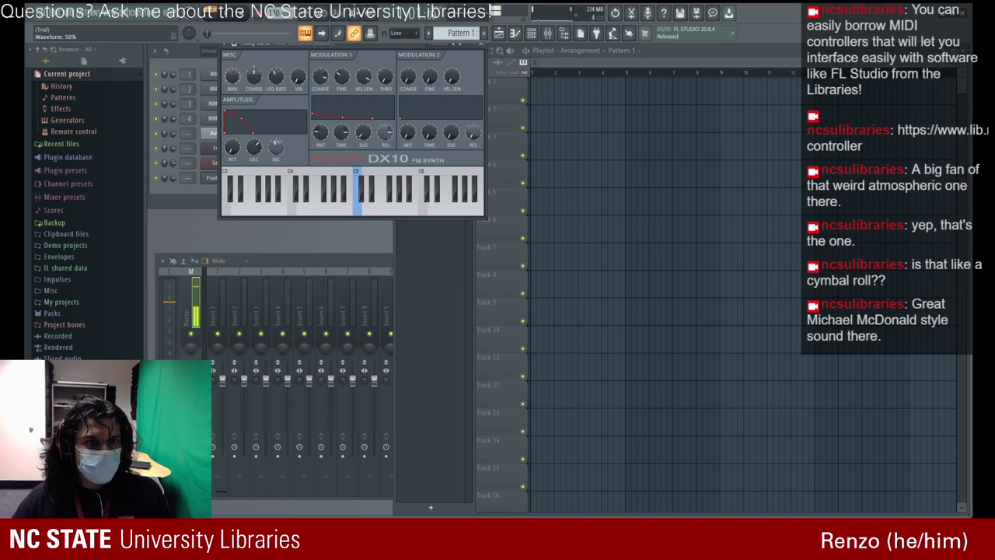
- Close Fruity DX10, bring in the GMS synthesizer instead and move its distortion effect's XY pad point
{"action": "left_click", "coordinate": [480, 48]}
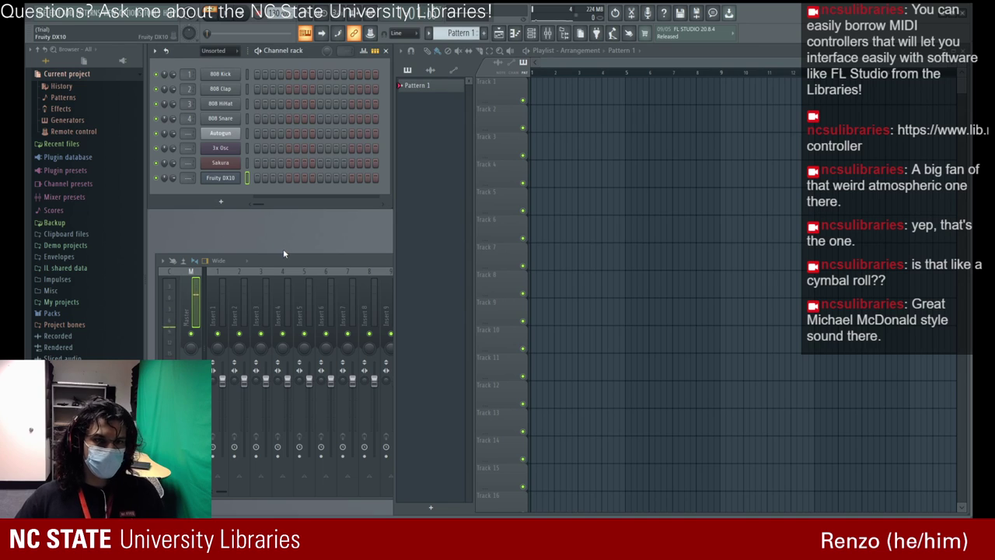
{"action": "left_click", "coordinate": [355, 422]}
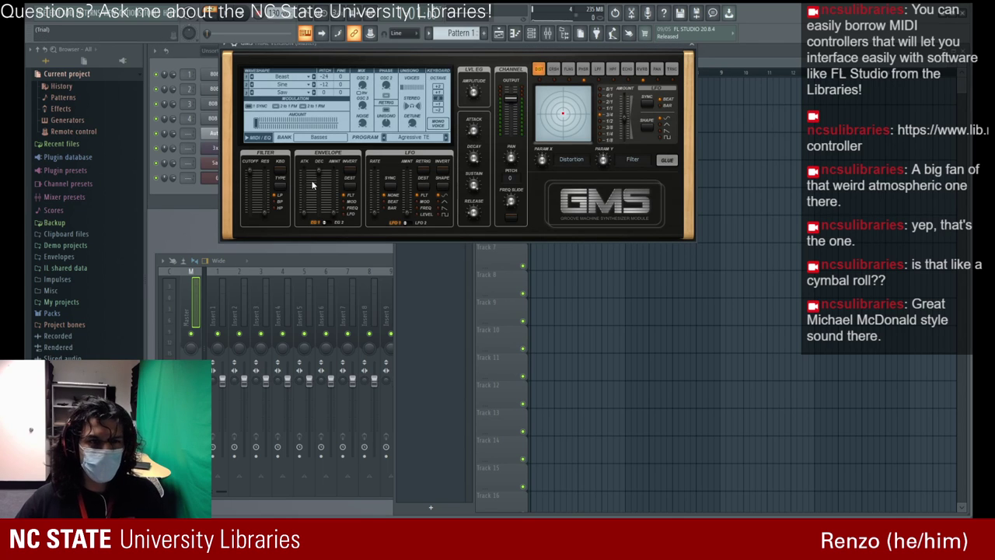
{"action": "mouse_move", "coordinate": [579, 113]}
{"action": "left_mouse_down"}
{"action": "mouse_move", "coordinate": [550, 121]}
{"action": "mouse_move", "coordinate": [550, 134]}
{"action": "mouse_move", "coordinate": [549, 110]}
{"action": "mouse_move", "coordinate": [571, 112]}
{"action": "mouse_move", "coordinate": [561, 111]}
{"action": "left_mouse_up"}
- Try the GMS crush, flanger and phaser effects by moving the XY pad point for each, and close GMS
{"action": "left_click", "coordinate": [553, 69]}
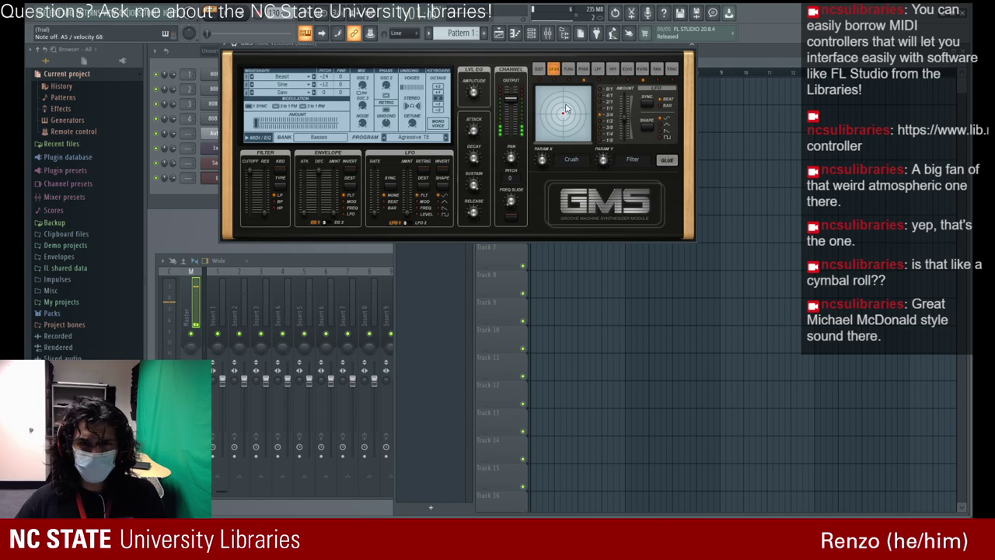
{"action": "mouse_move", "coordinate": [561, 112]}
{"action": "left_mouse_down"}
{"action": "mouse_move", "coordinate": [569, 133]}
{"action": "mouse_move", "coordinate": [547, 110]}
{"action": "left_mouse_up"}
{"action": "left_click", "coordinate": [568, 69]}
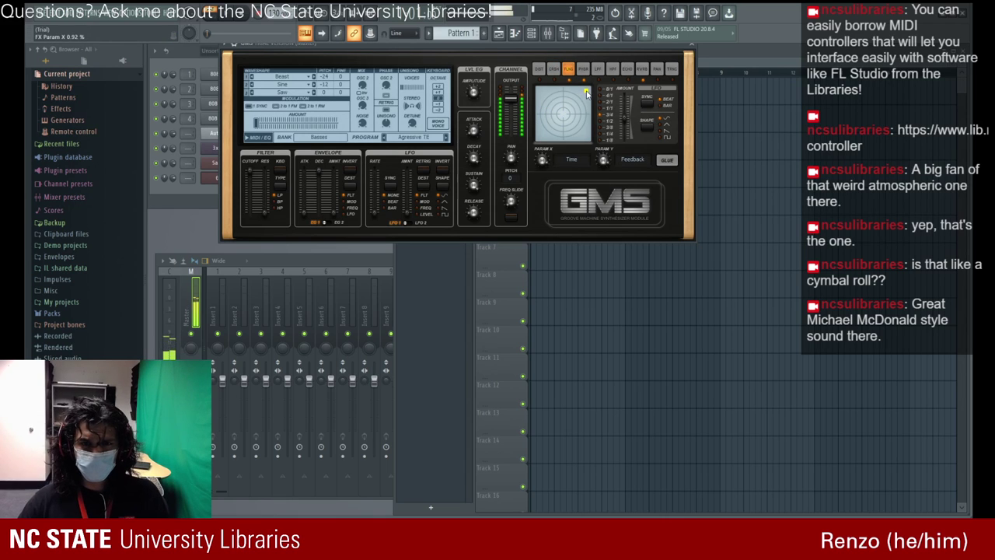
{"action": "left_click_drag", "start_coordinate": [587, 93], "coordinate": [550, 146]}
{"action": "left_click", "coordinate": [583, 69]}
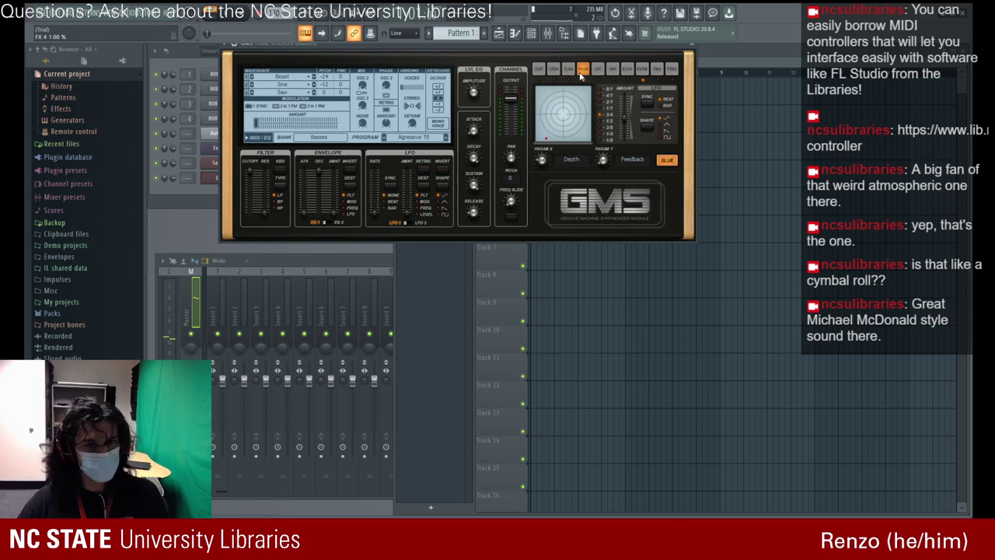
{"action": "left_click_drag", "start_coordinate": [559, 127], "coordinate": [560, 115]}
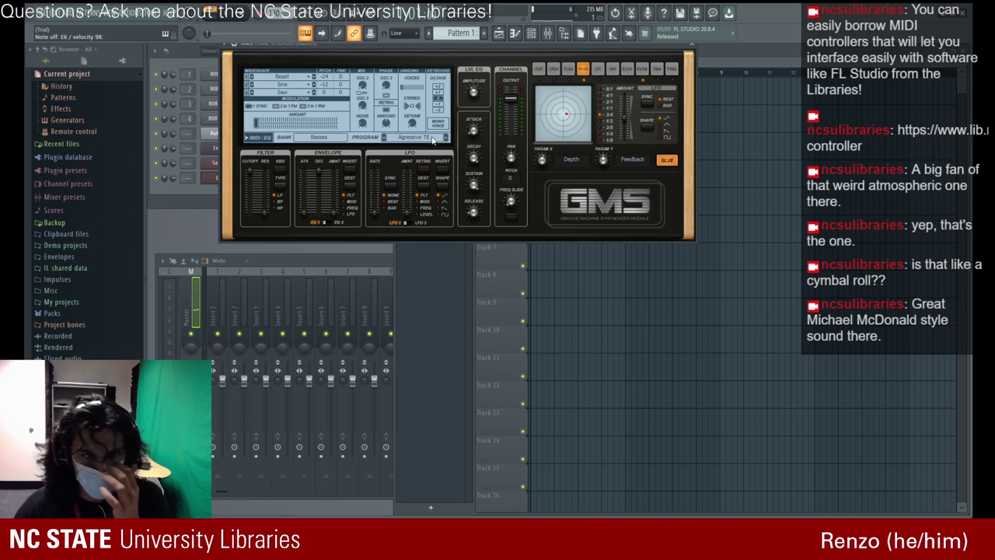
{"action": "left_click", "coordinate": [688, 56]}
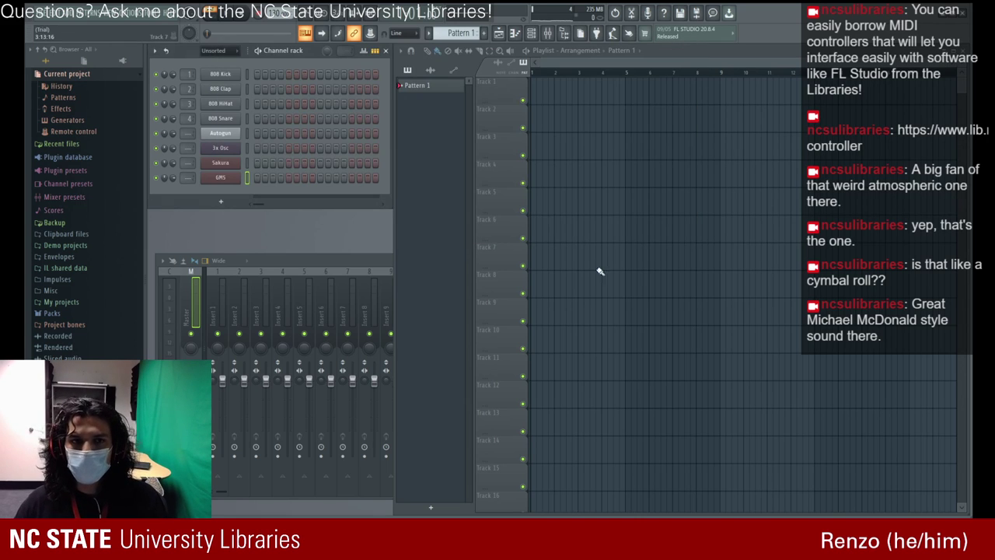
- Open the Autogun, 3x Osc and Sakura instruments from the channel rack in turn
{"action": "left_click", "coordinate": [222, 134]}
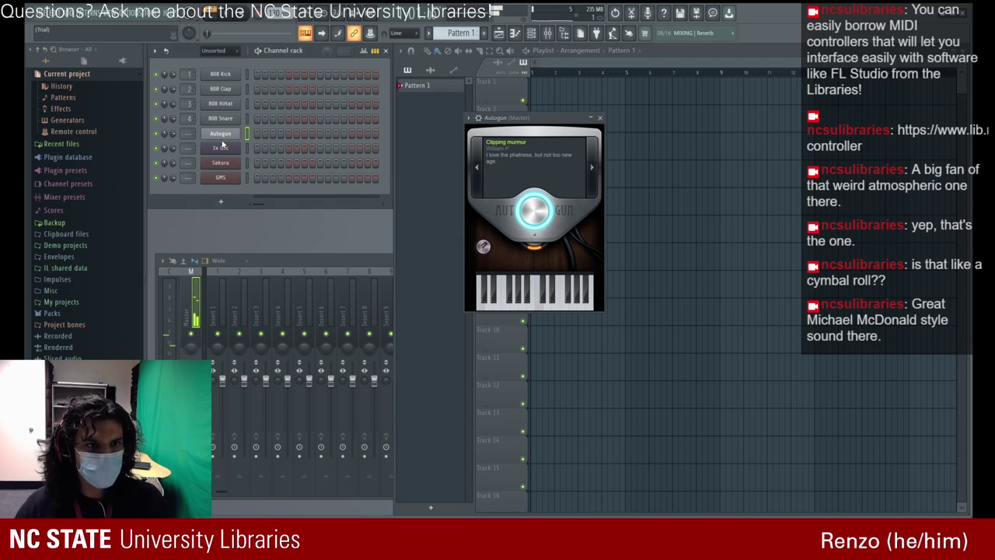
{"action": "left_click", "coordinate": [221, 148]}
{"action": "left_click", "coordinate": [221, 164]}
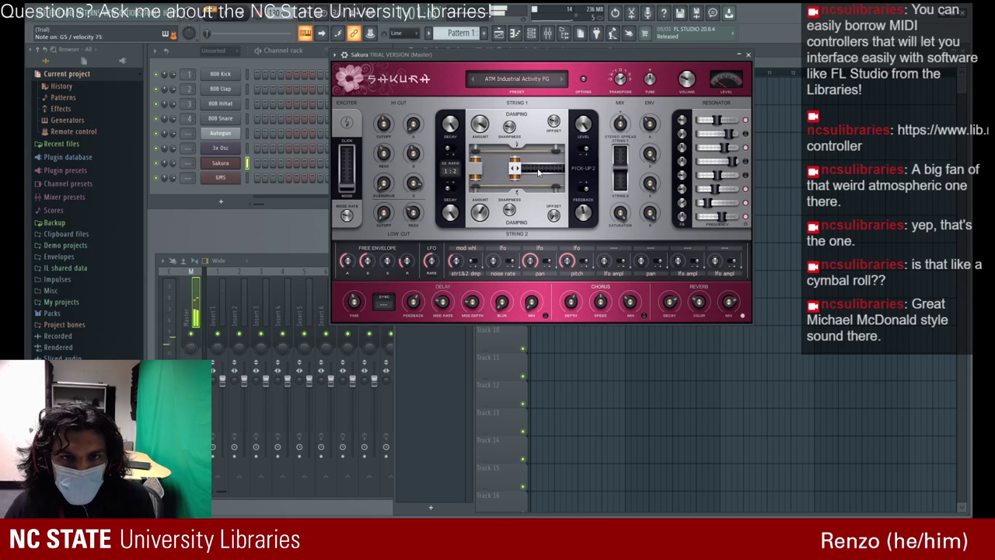
- Try shifting Sakura's pick-up and String 1 damping offset, and audition the preceding presets before returning to ATM Industrial Activity FG
{"action": "left_click_drag", "start_coordinate": [538, 173], "coordinate": [572, 172]}
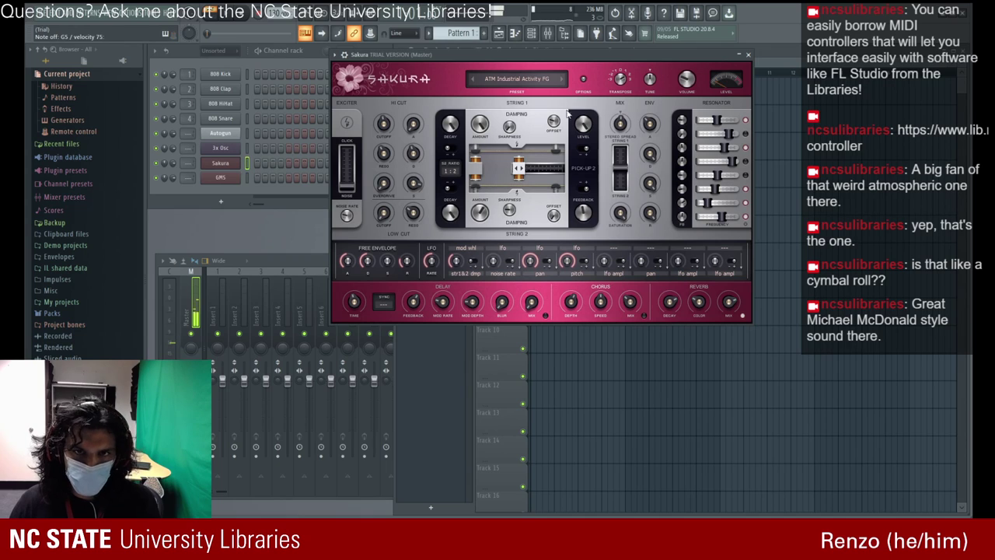
{"action": "left_click_drag", "start_coordinate": [550, 123], "coordinate": [550, 125]}
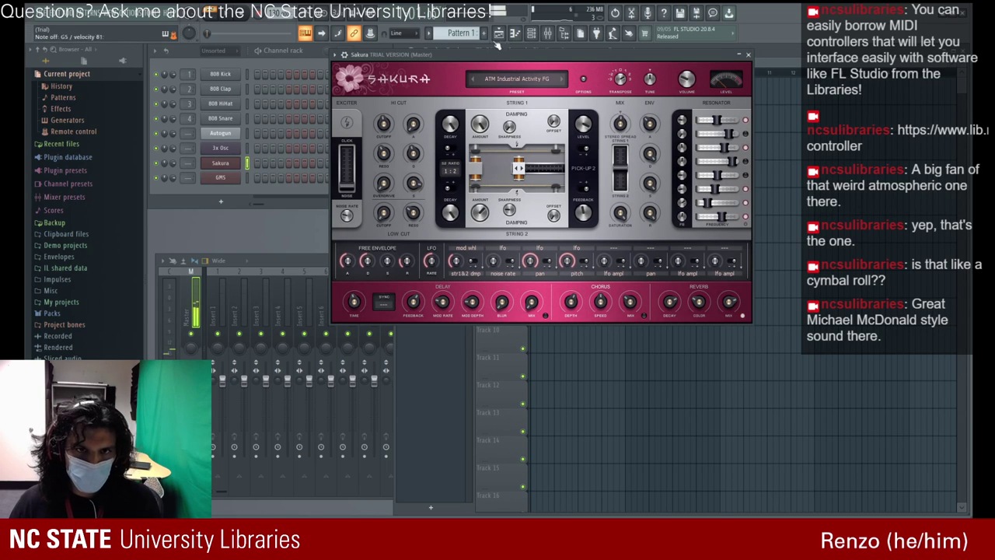
{"action": "left_click", "coordinate": [472, 80]}
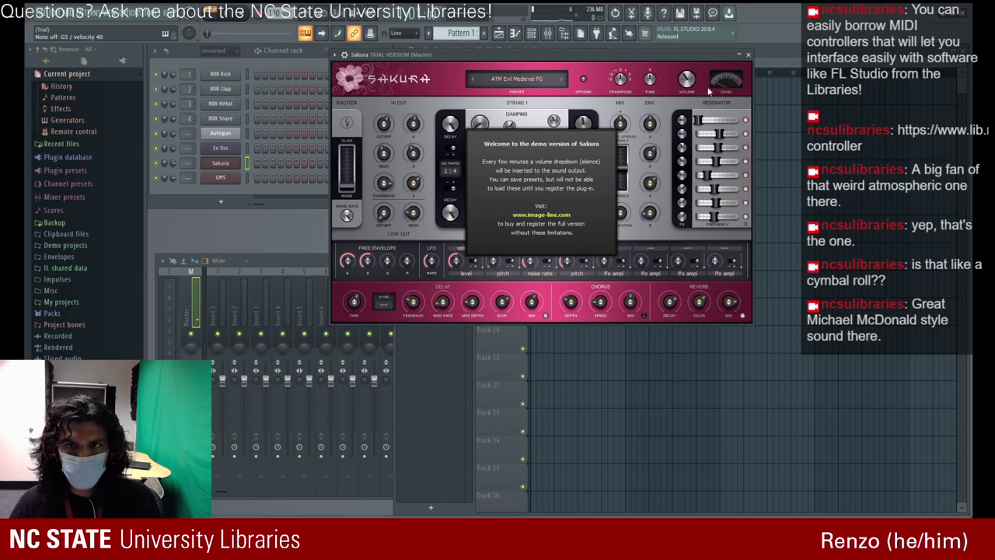
{"action": "left_click", "coordinate": [472, 79]}
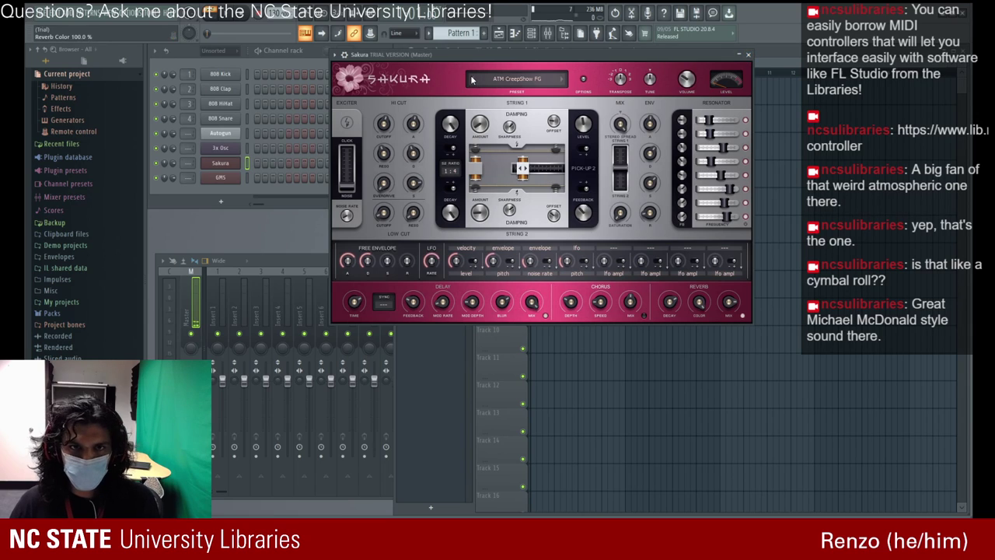
{"action": "left_click", "coordinate": [564, 79]}
{"action": "left_click", "coordinate": [564, 79]}
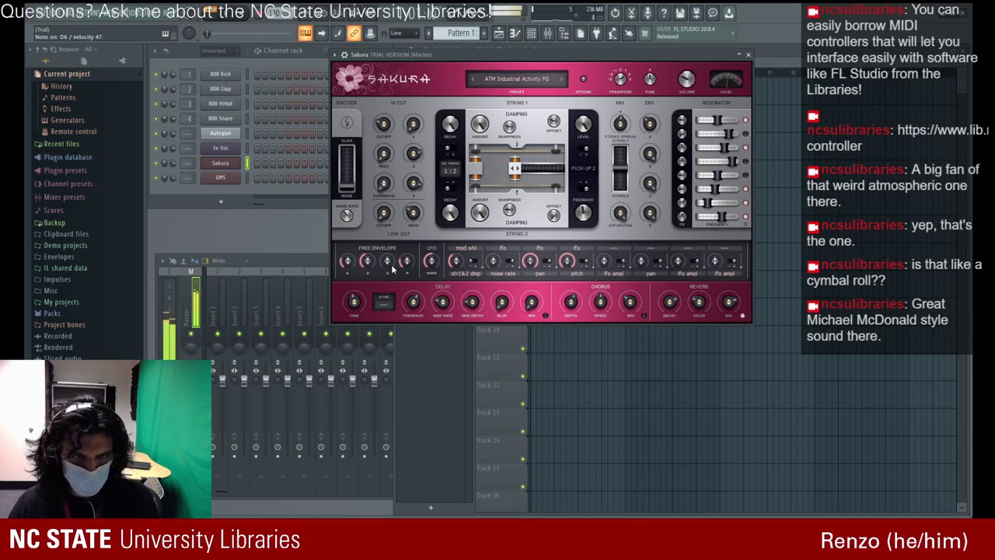
- Adjust Sakura's free envelope sustain, delay modulation rate and chorus depth while playing, and shift its window slightly
{"action": "left_click_drag", "start_coordinate": [387, 261], "coordinate": [386, 247]}
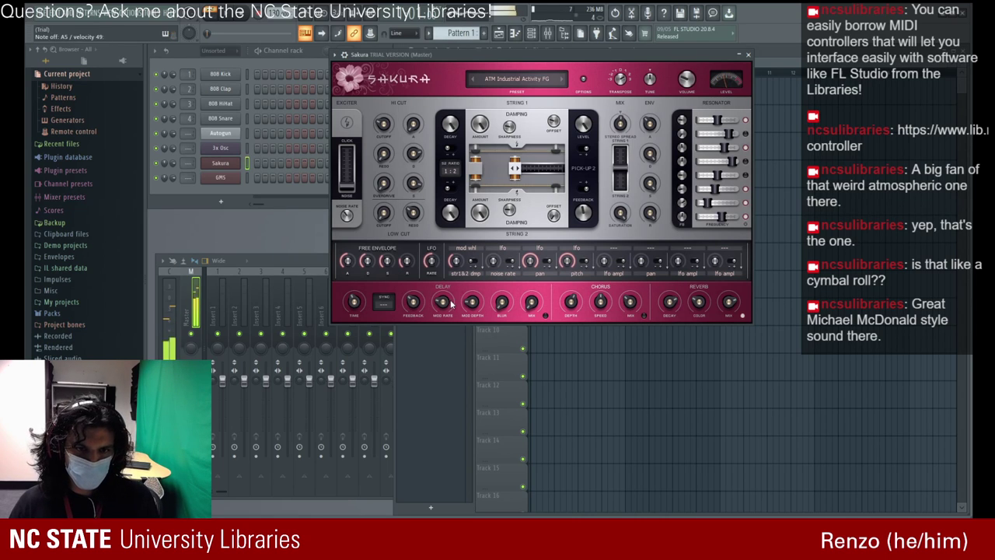
{"action": "left_click_drag", "start_coordinate": [446, 301], "coordinate": [446, 276]}
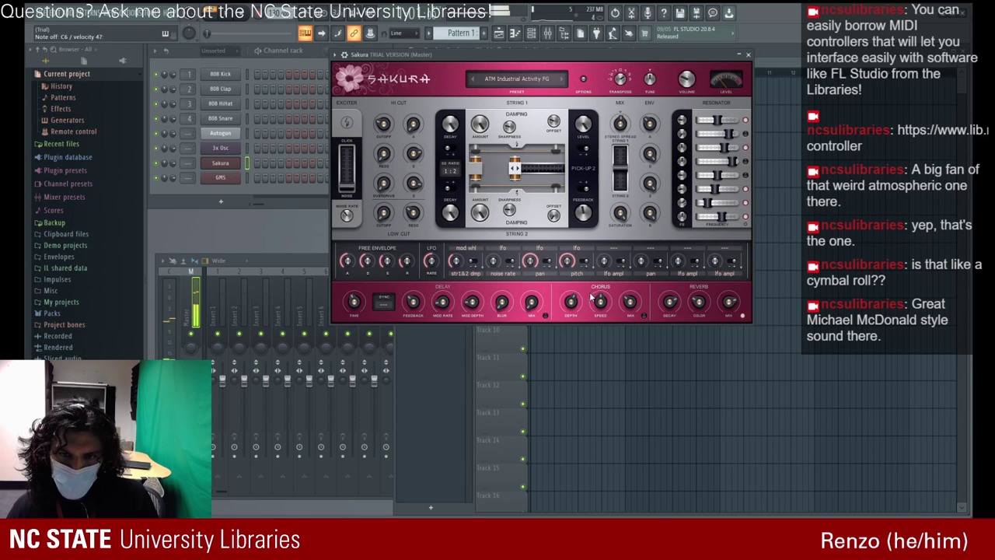
{"action": "left_click_drag", "start_coordinate": [571, 301], "coordinate": [571, 257]}
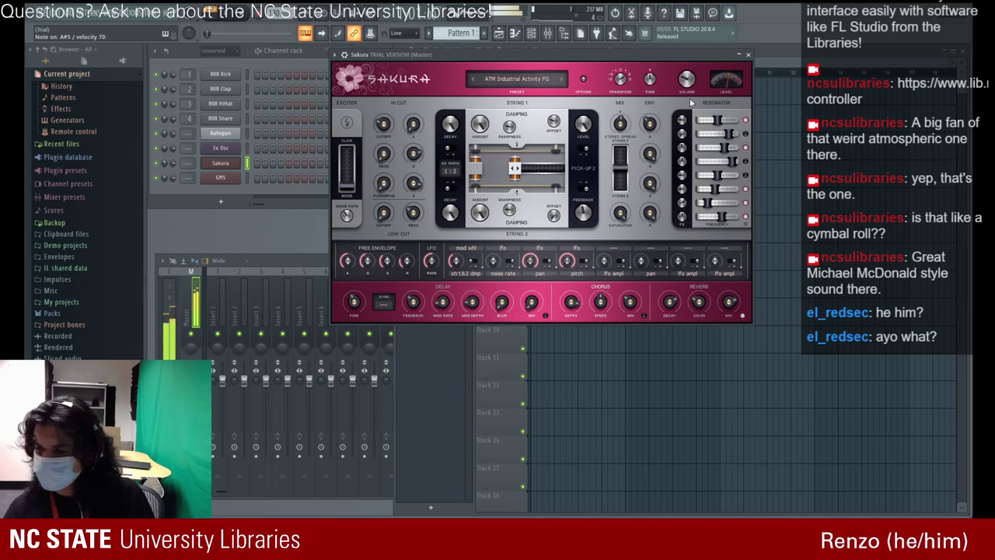
{"action": "left_click_drag", "start_coordinate": [615, 56], "coordinate": [625, 66]}
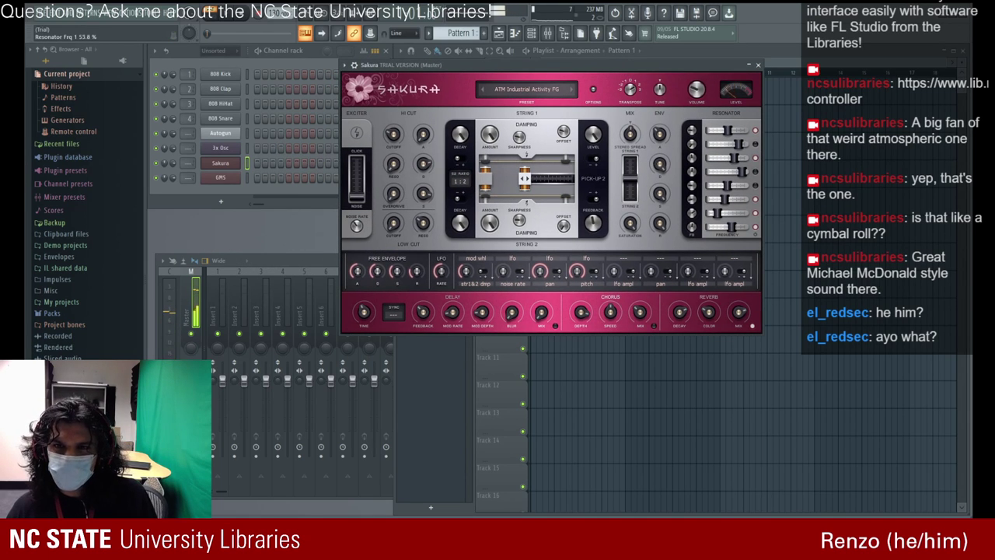
- Try adjusting the frequencies of Sakura's first three resonator bands while playing, and move the instrument's window aside
{"action": "left_click_drag", "start_coordinate": [724, 131], "coordinate": [713, 131]}
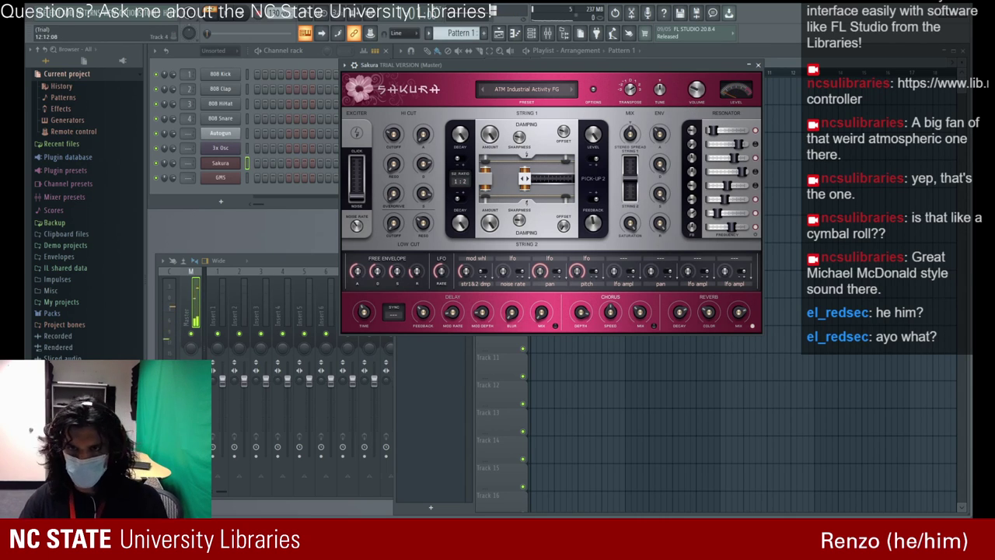
{"action": "mouse_move", "coordinate": [740, 145]}
{"action": "left_mouse_down"}
{"action": "mouse_move", "coordinate": [725, 144]}
{"action": "mouse_move", "coordinate": [740, 145]}
{"action": "left_mouse_up"}
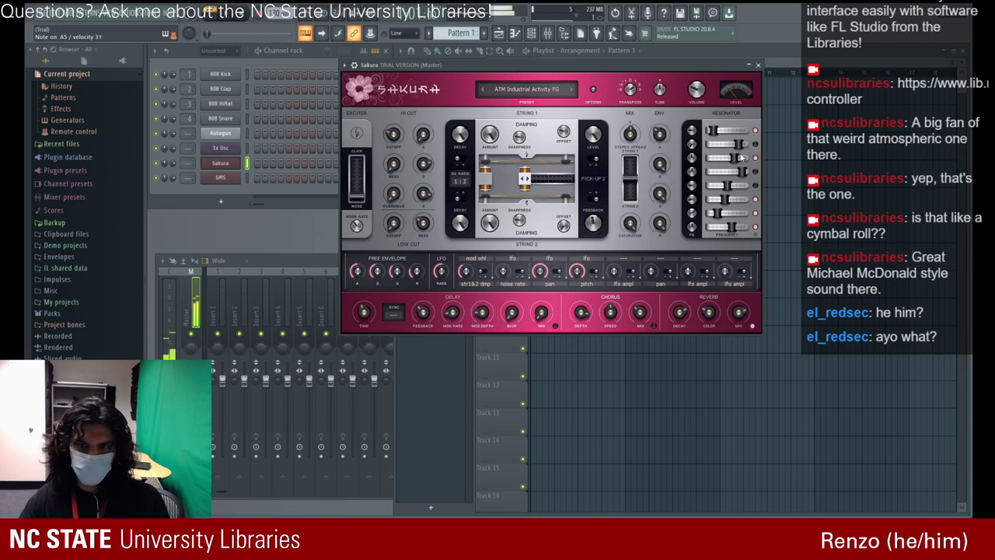
{"action": "mouse_move", "coordinate": [733, 158]}
{"action": "left_mouse_down"}
{"action": "mouse_move", "coordinate": [722, 158]}
{"action": "mouse_move", "coordinate": [734, 158]}
{"action": "left_mouse_up"}
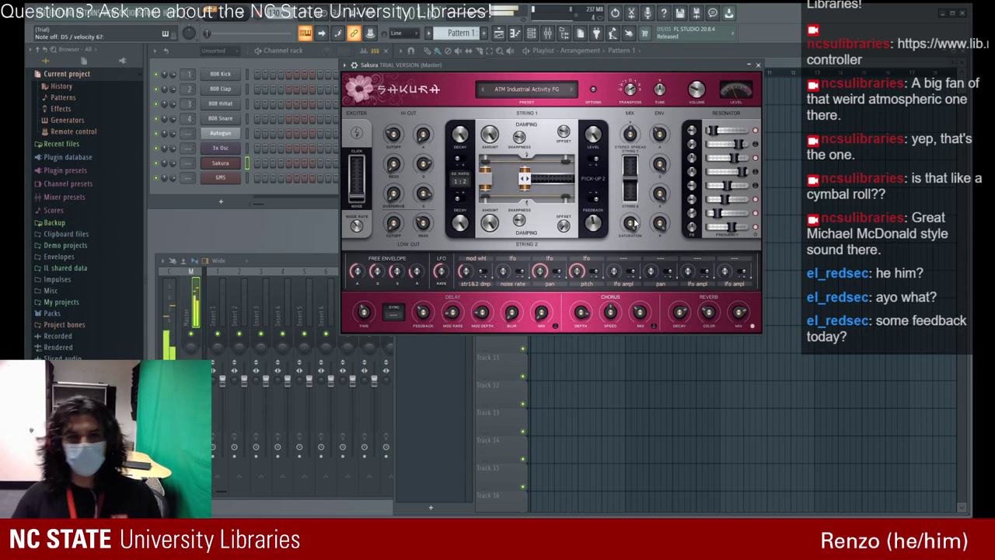
{"action": "left_click_drag", "start_coordinate": [388, 71], "coordinate": [225, 67]}
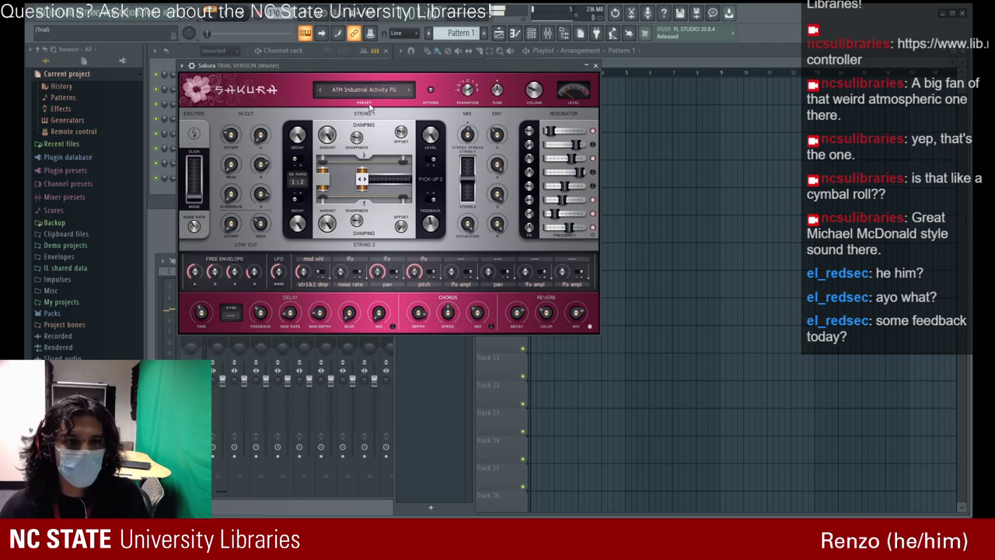
- Step Sakura back through ATM Evil Medievel FG to the ATM CreepShow FG preset, closing the demo notice and presets library
{"action": "left_click", "coordinate": [319, 91]}
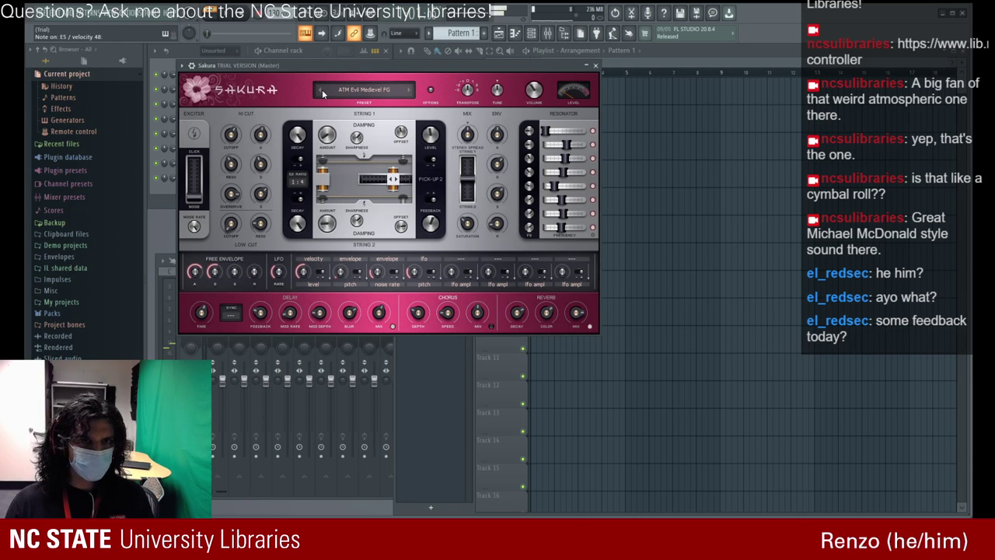
{"action": "left_click", "coordinate": [323, 92]}
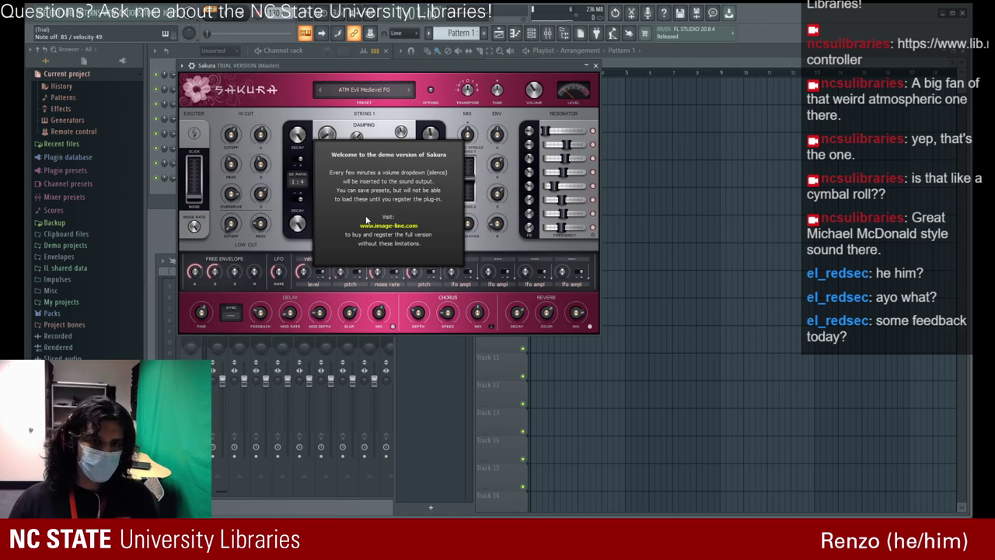
{"action": "left_click", "coordinate": [382, 169]}
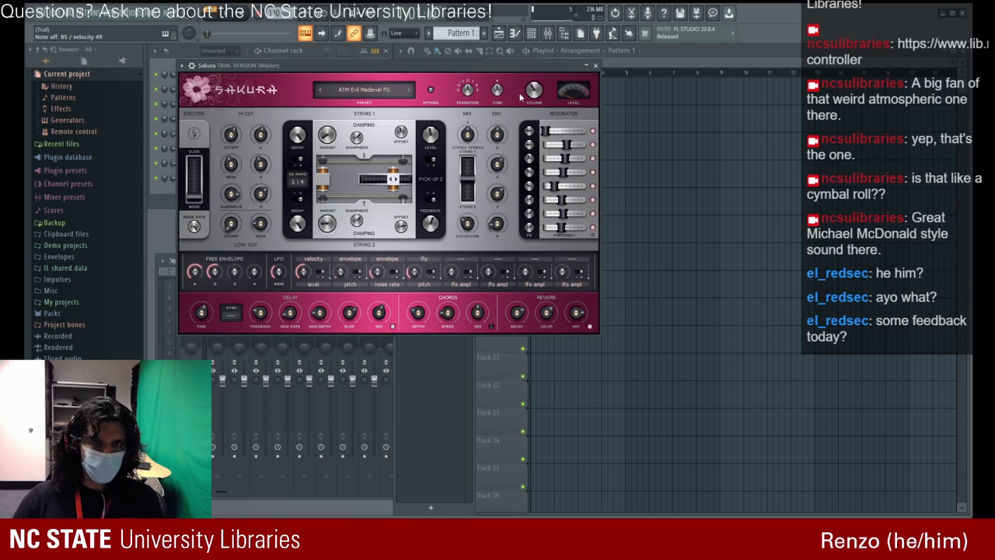
{"action": "left_click", "coordinate": [325, 92]}
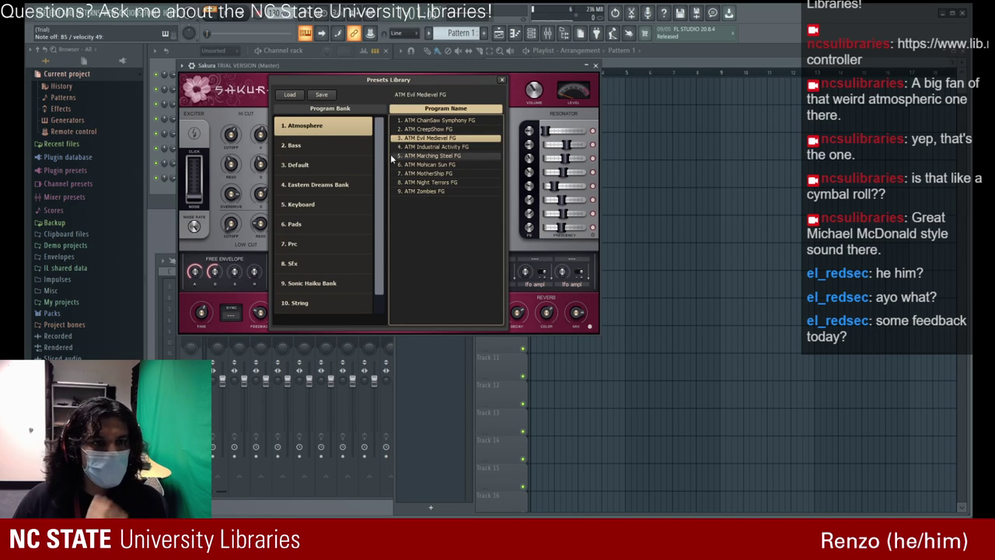
{"action": "left_click", "coordinate": [502, 81]}
{"action": "left_click", "coordinate": [318, 91]}
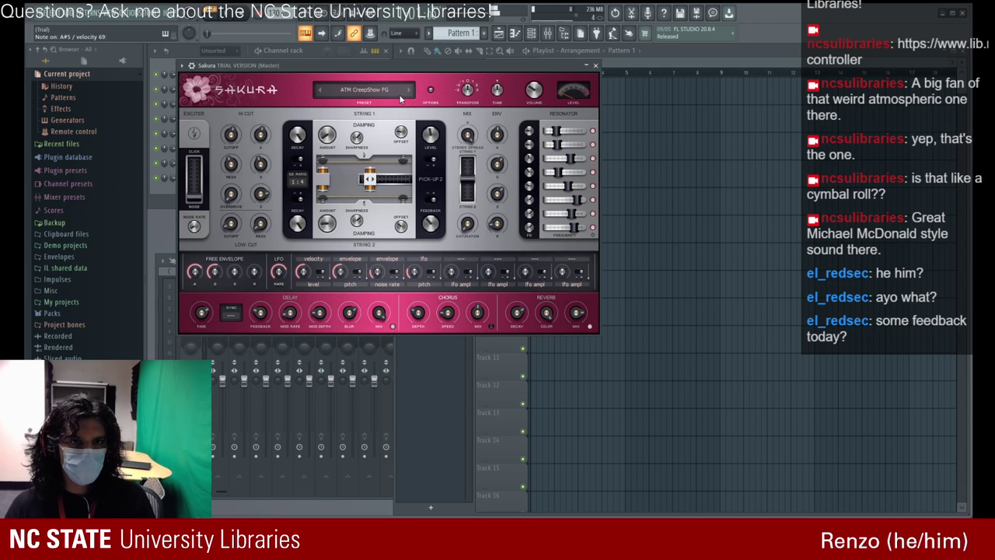
- Try shifting Sakura's pick-up and adjusting the free envelope sustain, delay time and delay feedback while playing the ATM CreepShow FG preset
{"action": "left_click_drag", "start_coordinate": [421, 72], "coordinate": [535, 74]}
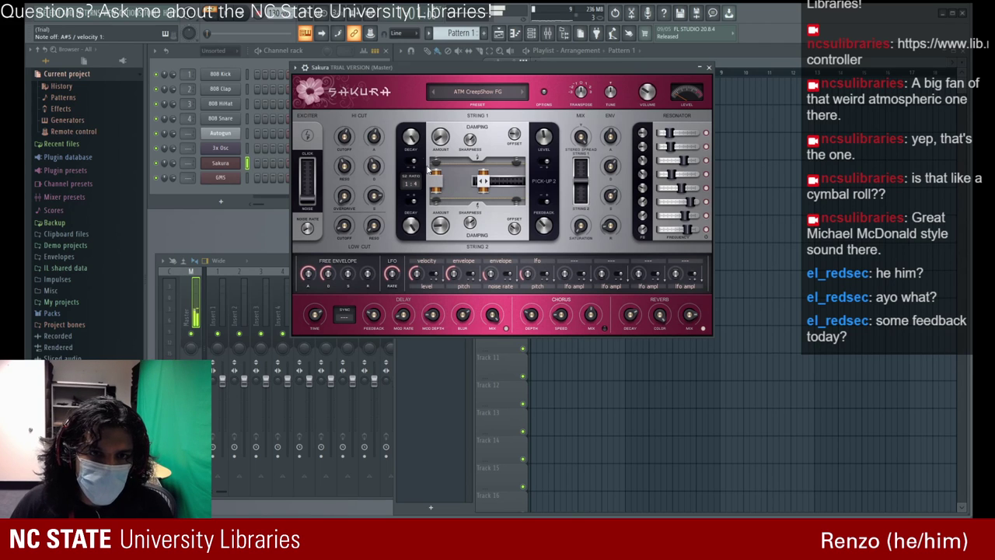
{"action": "mouse_move", "coordinate": [482, 182]}
{"action": "left_mouse_down"}
{"action": "mouse_move", "coordinate": [519, 182]}
{"action": "mouse_move", "coordinate": [477, 182]}
{"action": "mouse_move", "coordinate": [511, 182]}
{"action": "mouse_move", "coordinate": [501, 182]}
{"action": "left_mouse_up"}
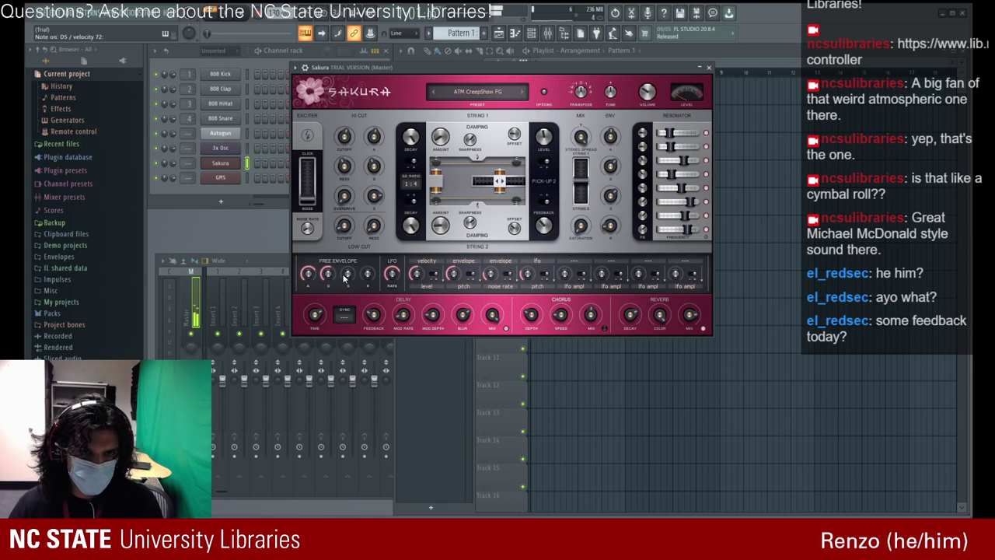
{"action": "left_click_drag", "start_coordinate": [345, 276], "coordinate": [344, 262]}
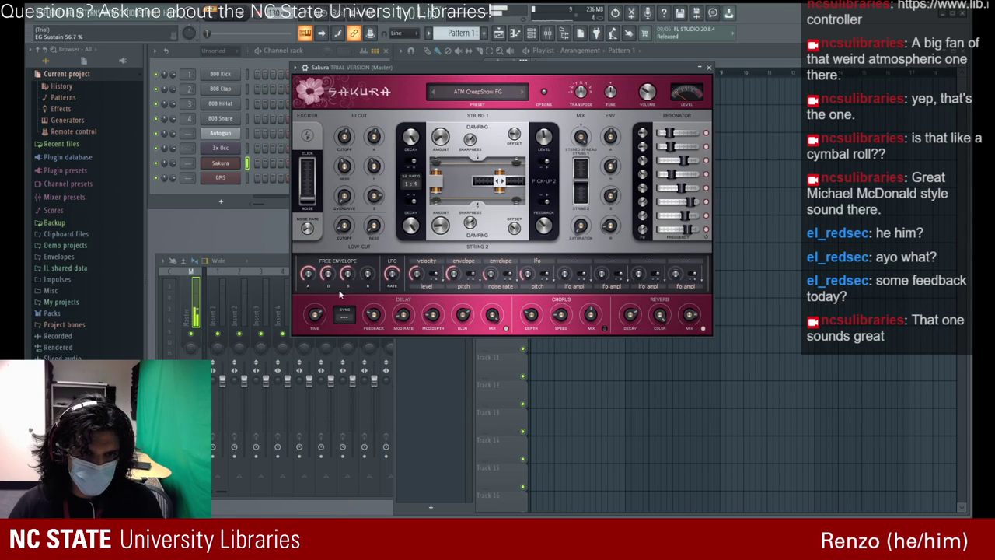
{"action": "left_click_drag", "start_coordinate": [314, 315], "coordinate": [315, 307]}
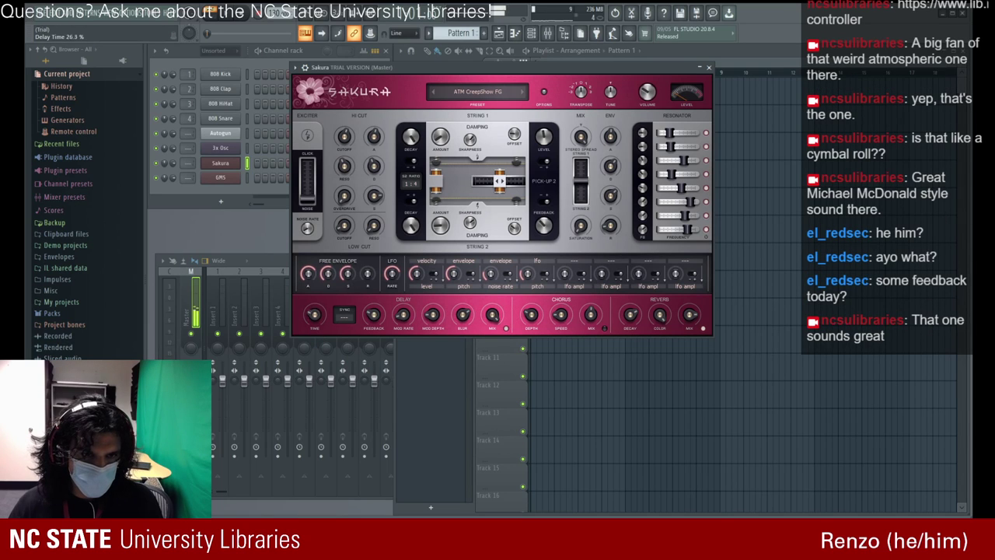
{"action": "left_click_drag", "start_coordinate": [314, 315], "coordinate": [314, 321]}
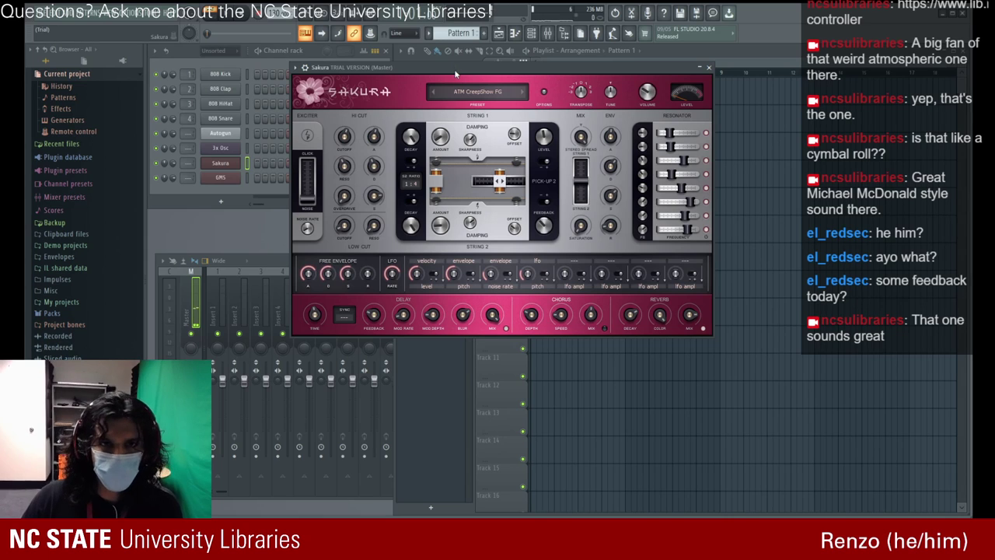
{"action": "left_click_drag", "start_coordinate": [453, 66], "coordinate": [347, 66]}
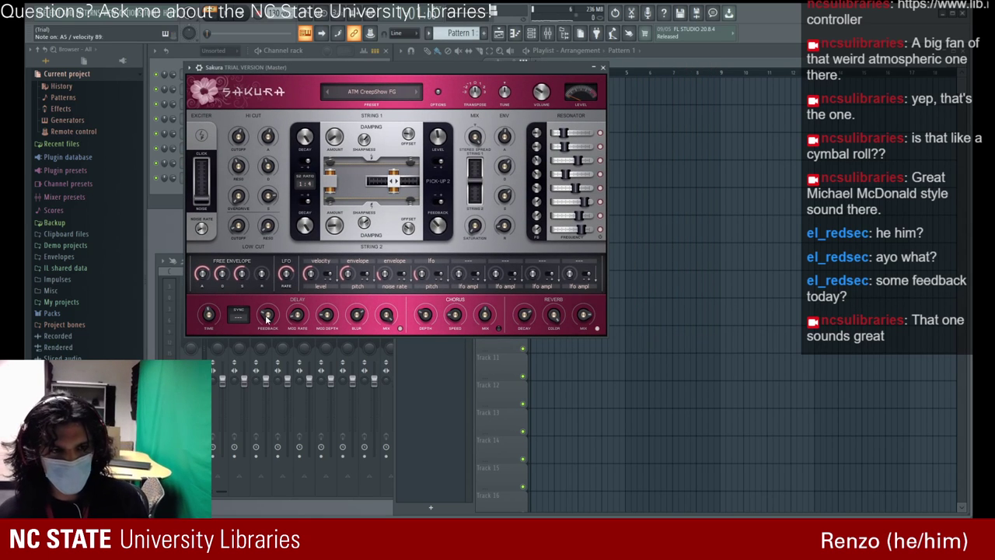
{"action": "left_click_drag", "start_coordinate": [269, 316], "coordinate": [269, 312]}
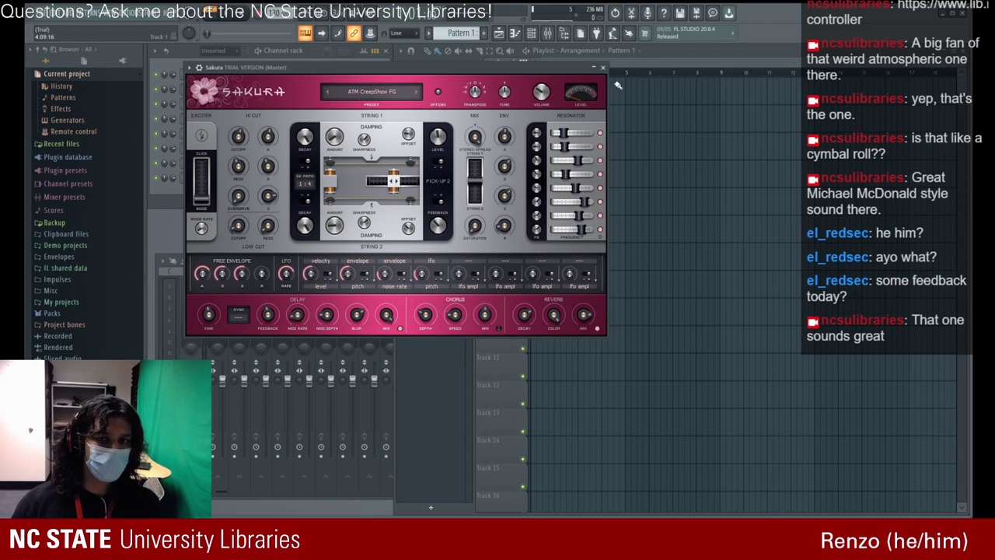
- Audition Sakura's Atmosphere presets, from ATM ChainSaw Symphony FG through Marching Steel, Mohican Sun and MotherShip to ATM Night Terrors FG
{"action": "left_click", "coordinate": [329, 93]}
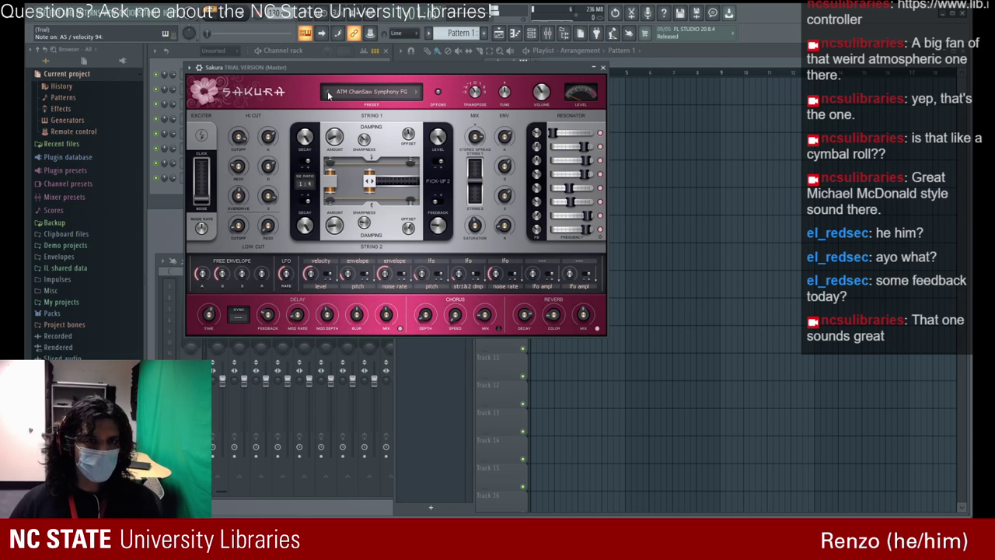
{"action": "left_click", "coordinate": [418, 92]}
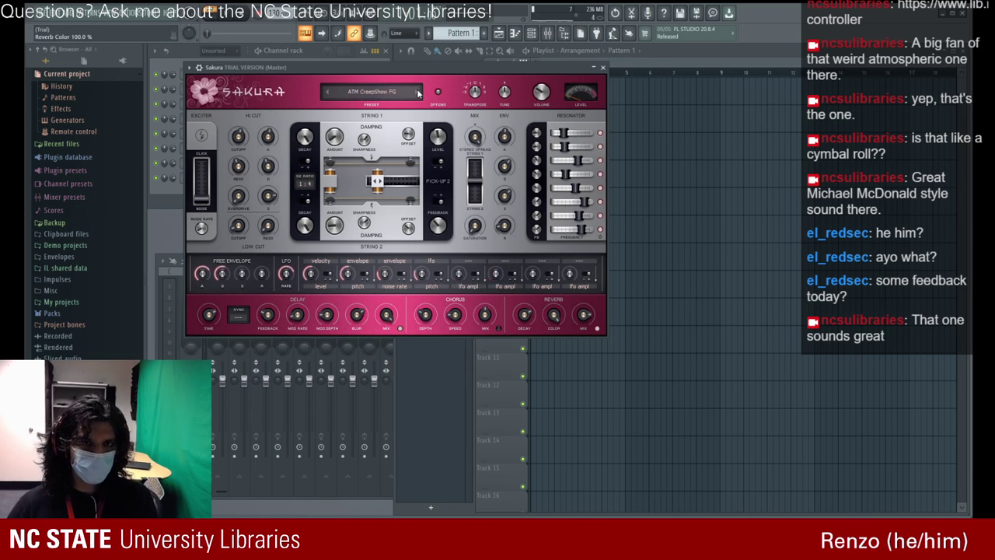
{"action": "left_click", "coordinate": [418, 93]}
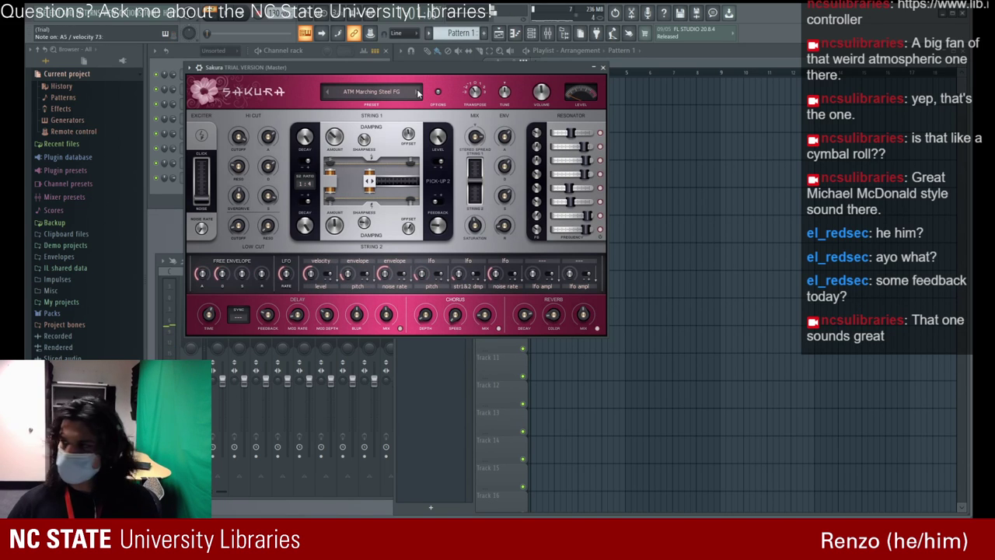
{"action": "left_click", "coordinate": [418, 92]}
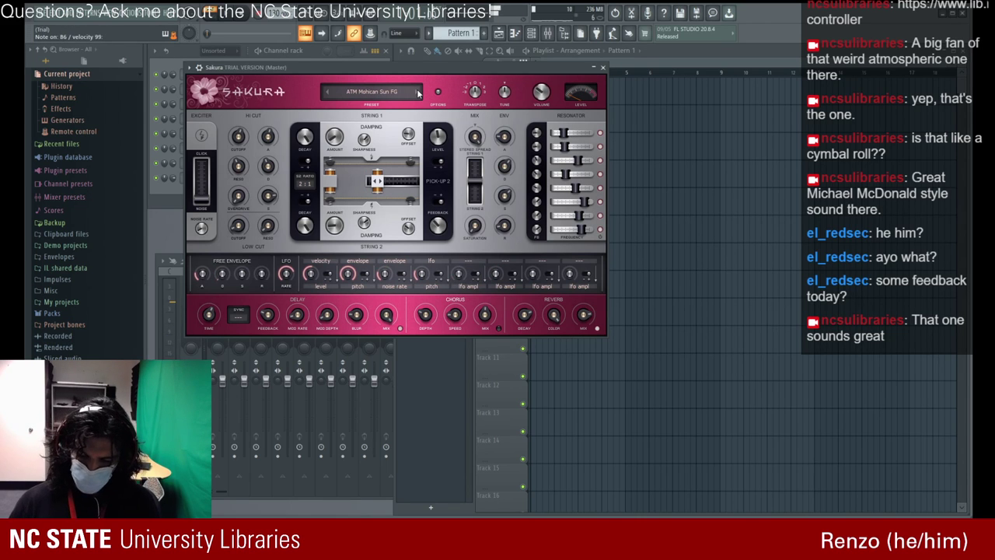
{"action": "left_click", "coordinate": [417, 93]}
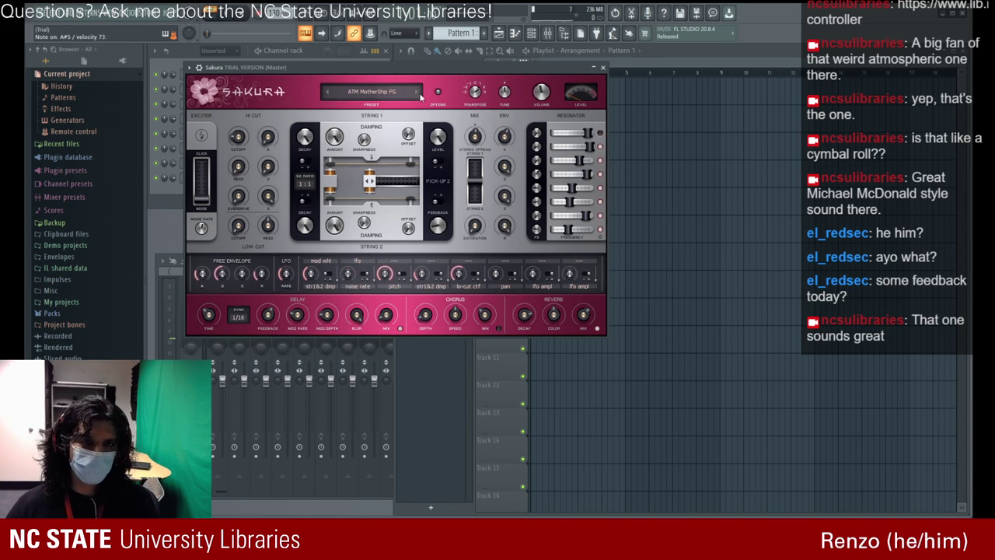
{"action": "left_click", "coordinate": [418, 93]}
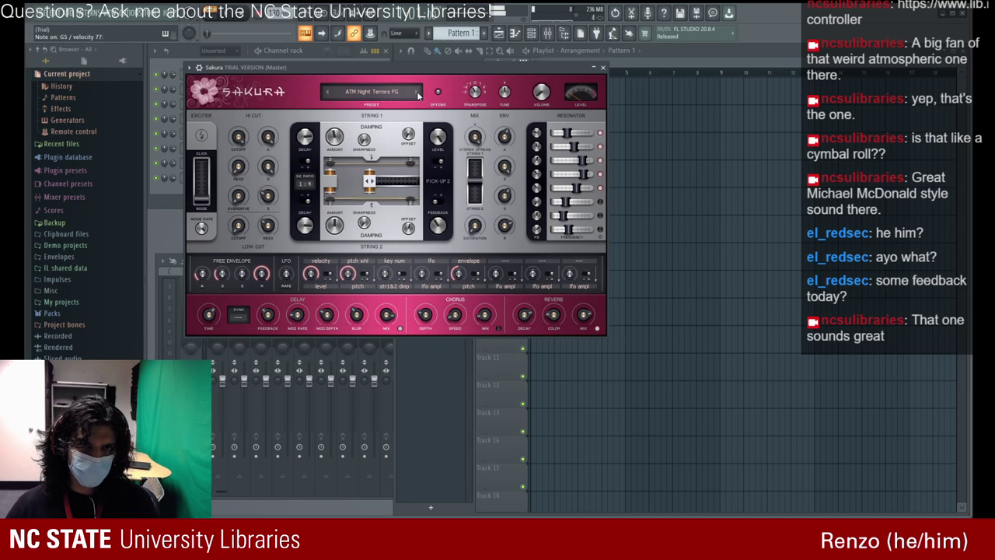
- Step Sakura back through the preceding Atmosphere presets to ATM CreepShow FG while playing
{"action": "left_click", "coordinate": [327, 92]}
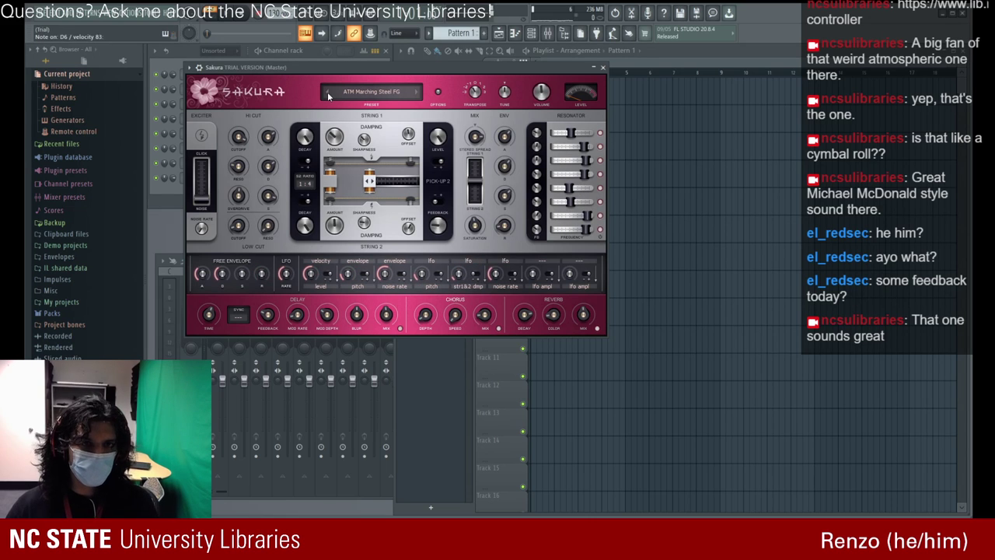
{"action": "left_click", "coordinate": [328, 93]}
{"action": "left_click", "coordinate": [327, 93]}
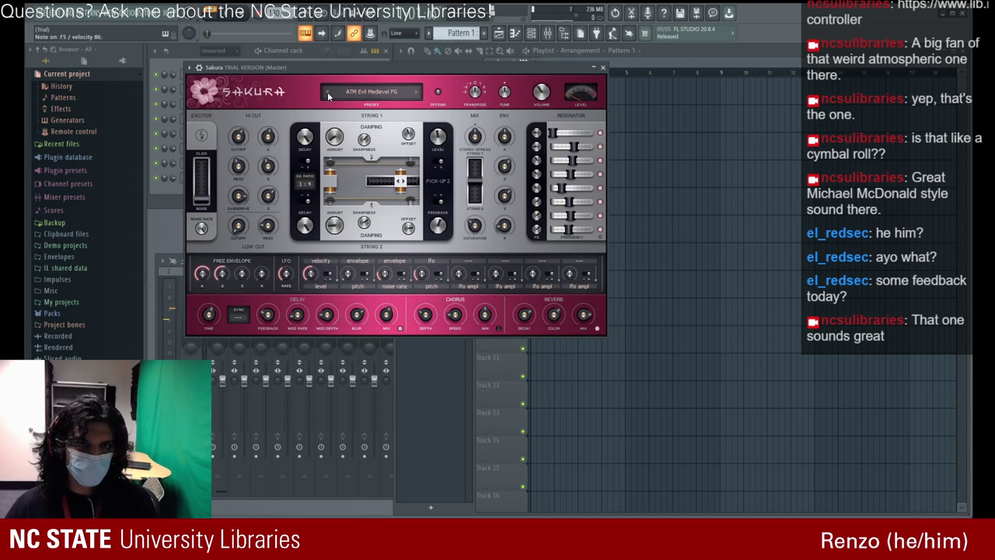
{"action": "left_click", "coordinate": [327, 92]}
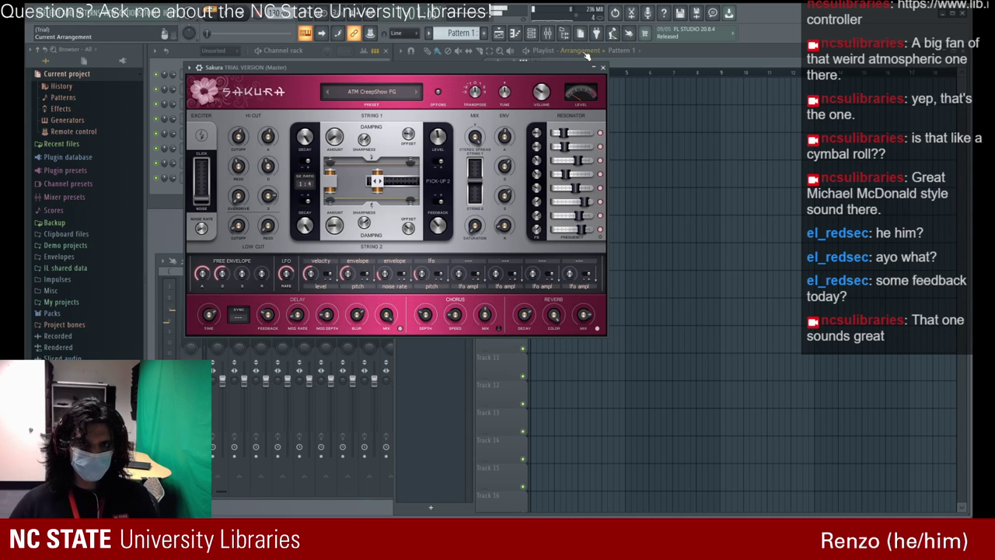
{"action": "left_click", "coordinate": [302, 61]}
{"action": "left_click", "coordinate": [417, 75]}
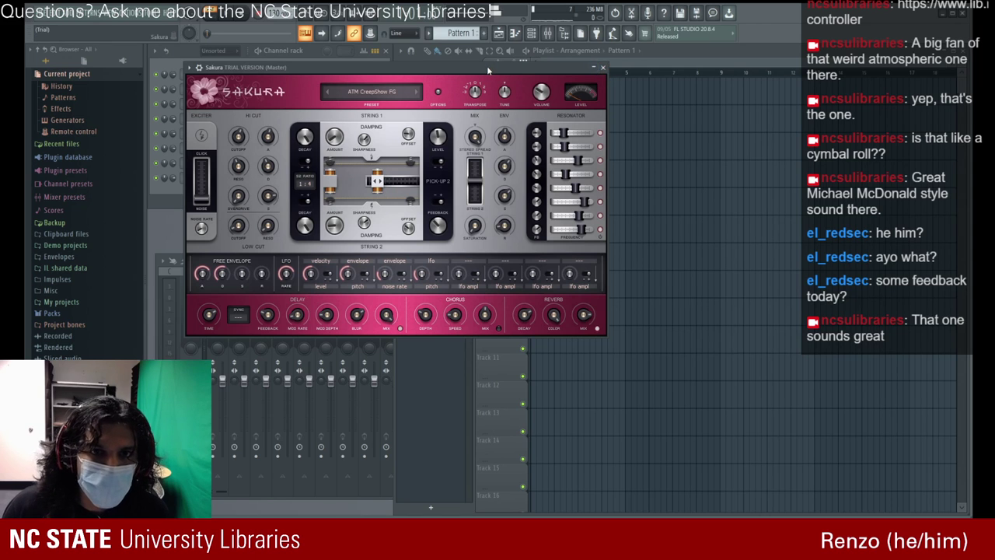
- Reposition the Sakura window so that the upper channels of the channel rack can be seen above it
{"action": "left_click_drag", "start_coordinate": [486, 65], "coordinate": [479, 200]}
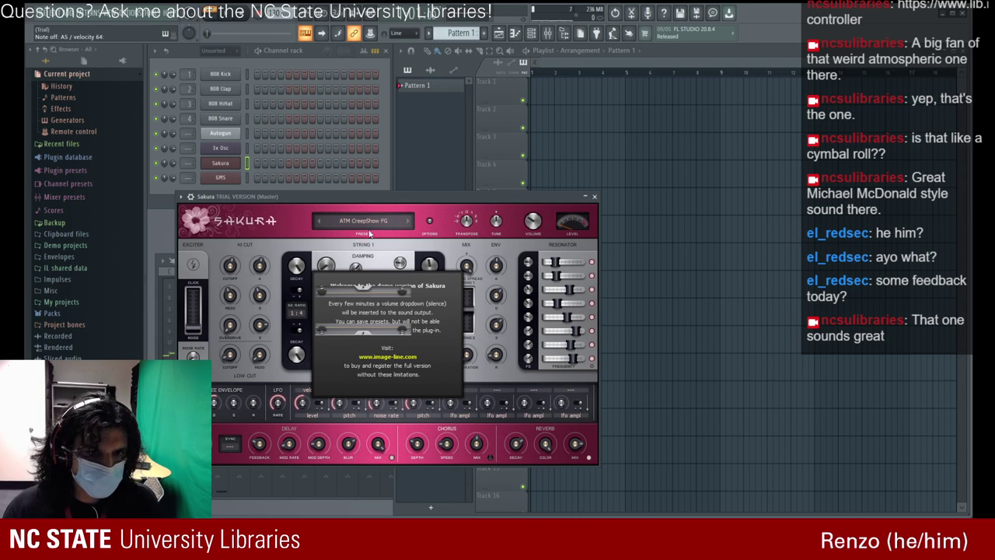
{"action": "left_click_drag", "start_coordinate": [417, 199], "coordinate": [426, 204]}
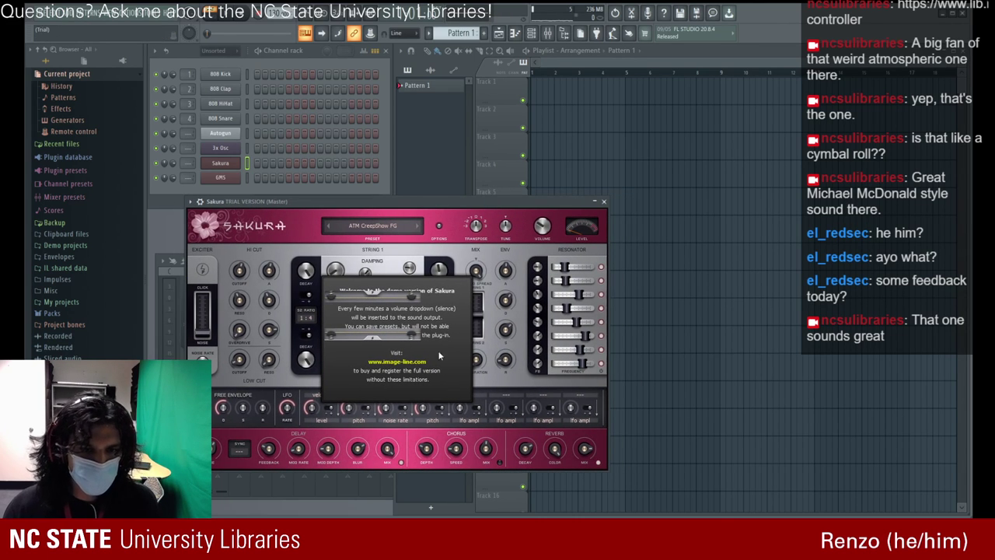
{"action": "left_click_drag", "start_coordinate": [364, 202], "coordinate": [349, 129]}
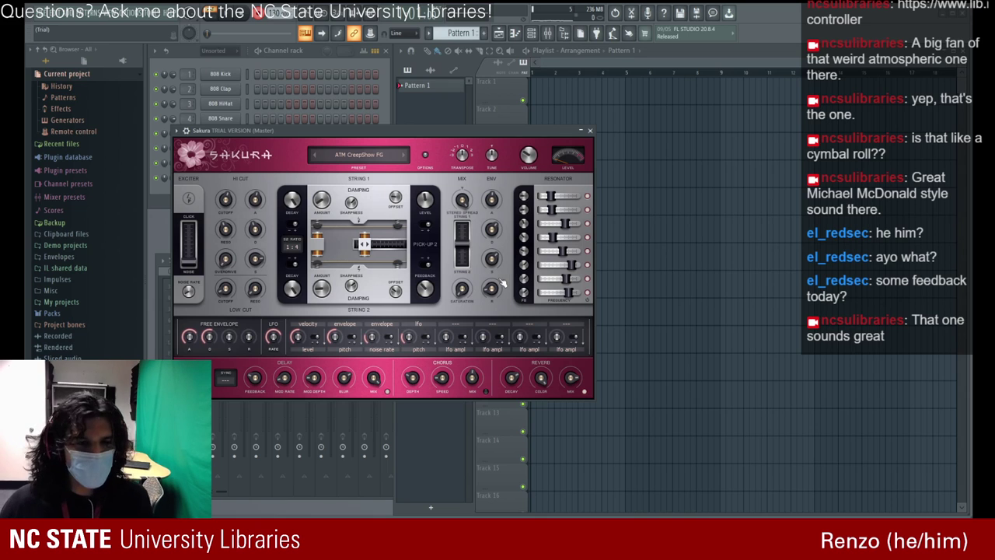
- Open an Edison recorder on the mixer's master track and start playback to record the sound
{"action": "key", "text": "ctrl+e"}
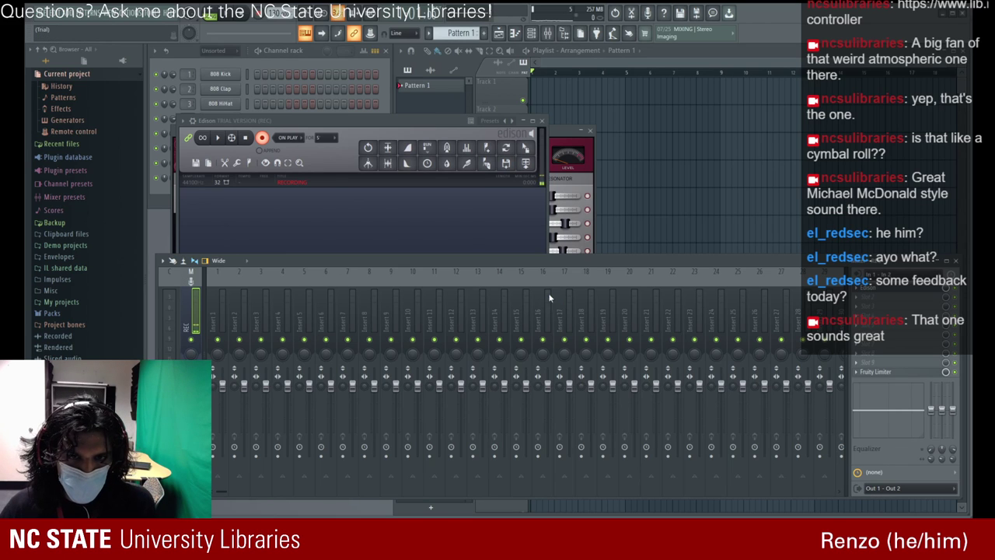
{"action": "key", "text": "space"}
- Lower the REC mixer track's volume fader to its minimum, and move the mixer so that its effect slots are in view
{"action": "left_click_drag", "start_coordinate": [469, 257], "coordinate": [434, 192]}
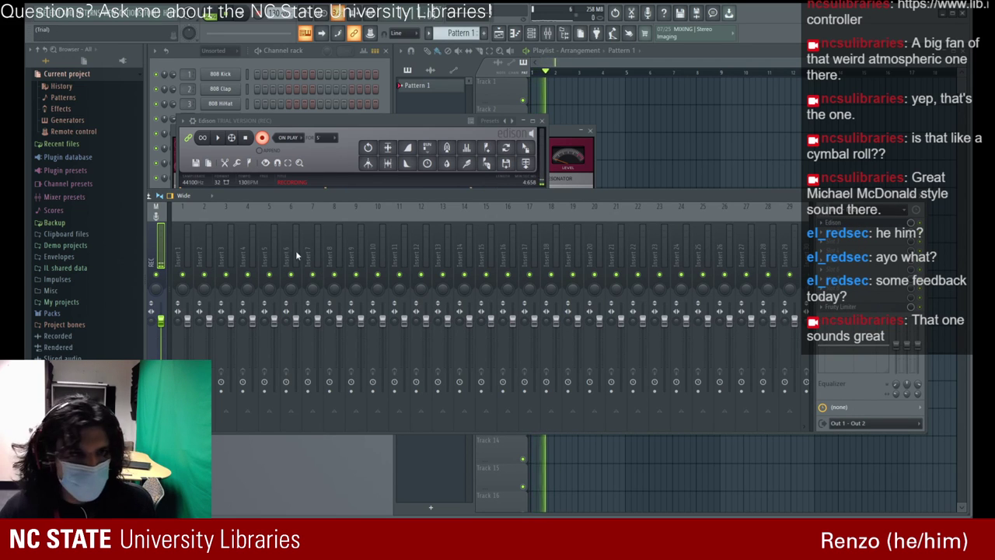
{"action": "left_click_drag", "start_coordinate": [296, 195], "coordinate": [448, 232]}
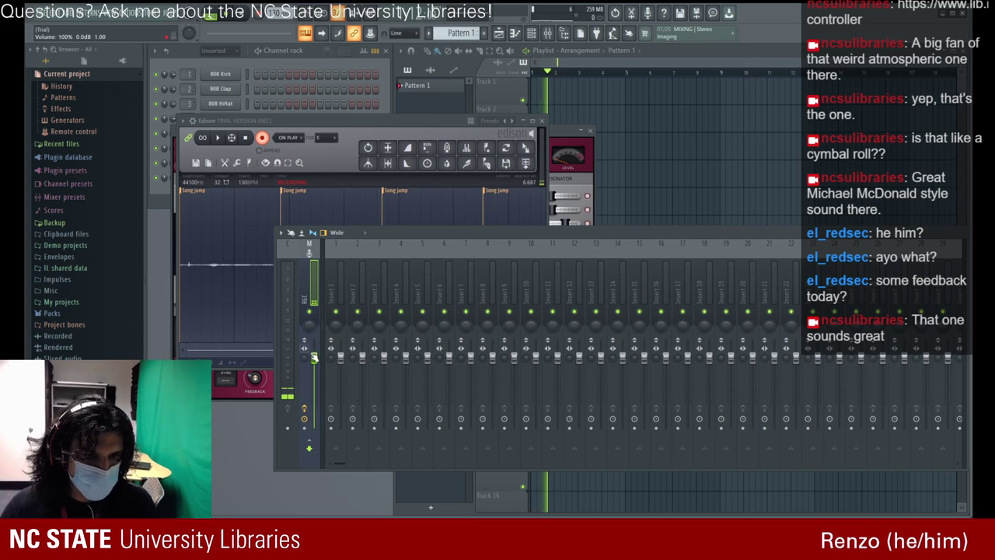
{"action": "left_click_drag", "start_coordinate": [314, 357], "coordinate": [314, 426]}
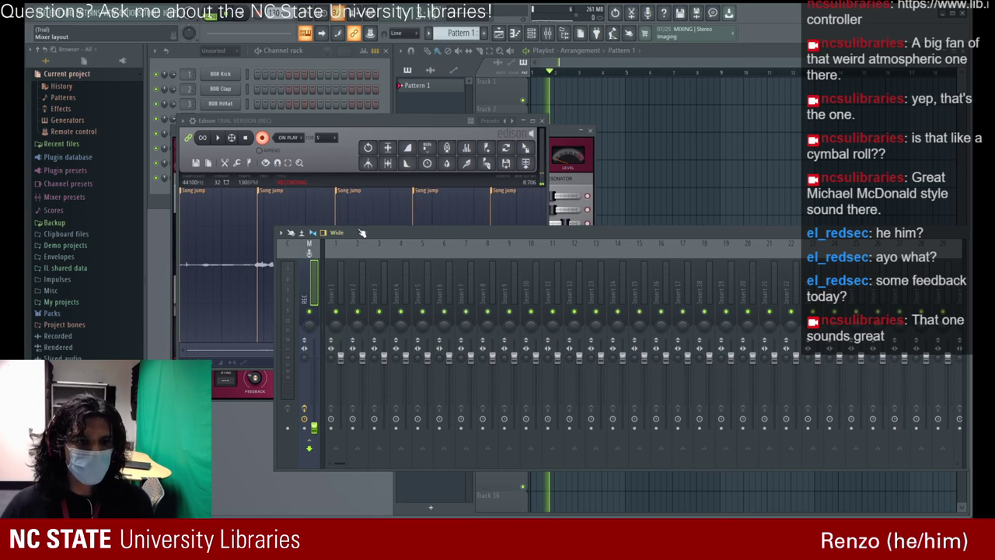
{"action": "left_click_drag", "start_coordinate": [373, 232], "coordinate": [275, 291]}
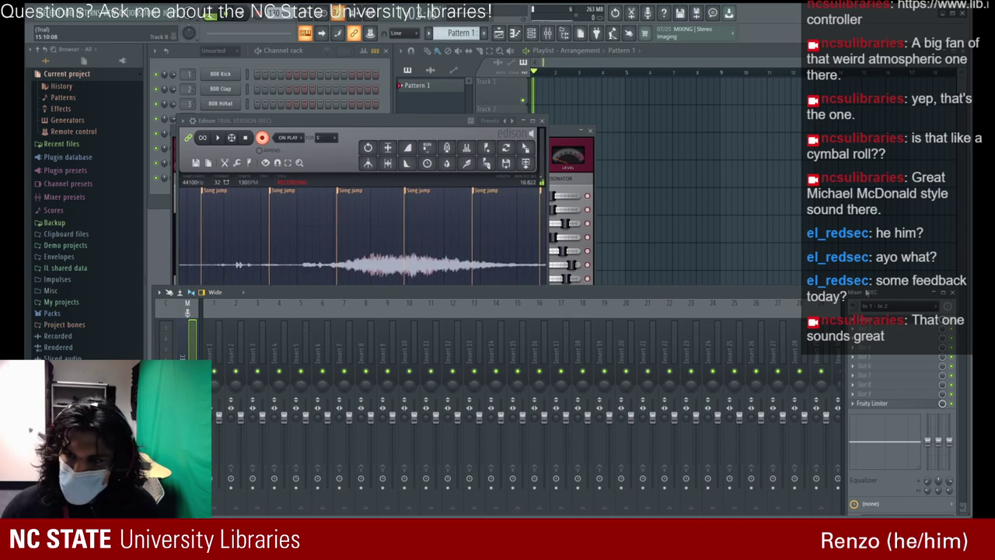
{"action": "left_click_drag", "start_coordinate": [867, 291], "coordinate": [753, 226]}
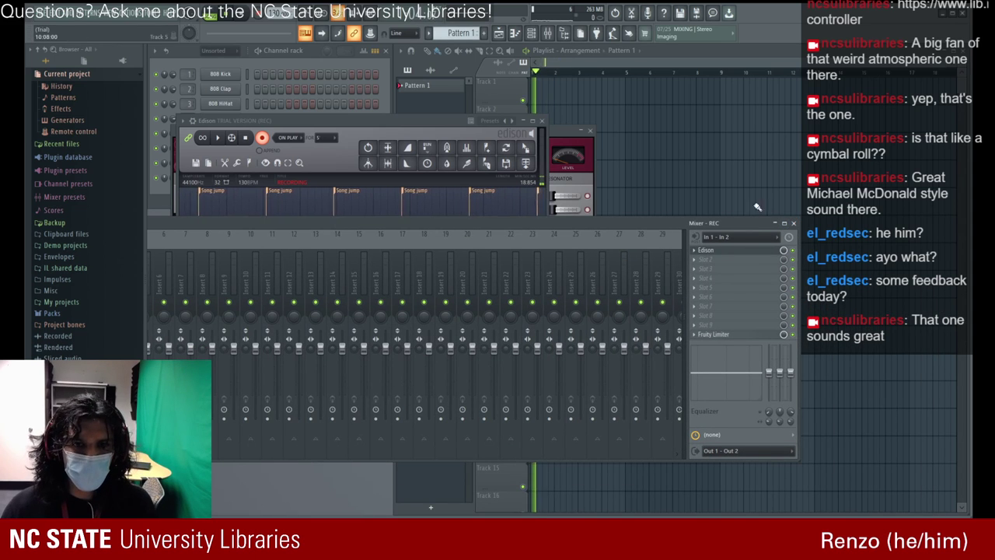
- Close the mixer, stop the Edison recording, move Edison aside to uncover Sakura, and clear the waveform selection
{"action": "left_click", "coordinate": [793, 223]}
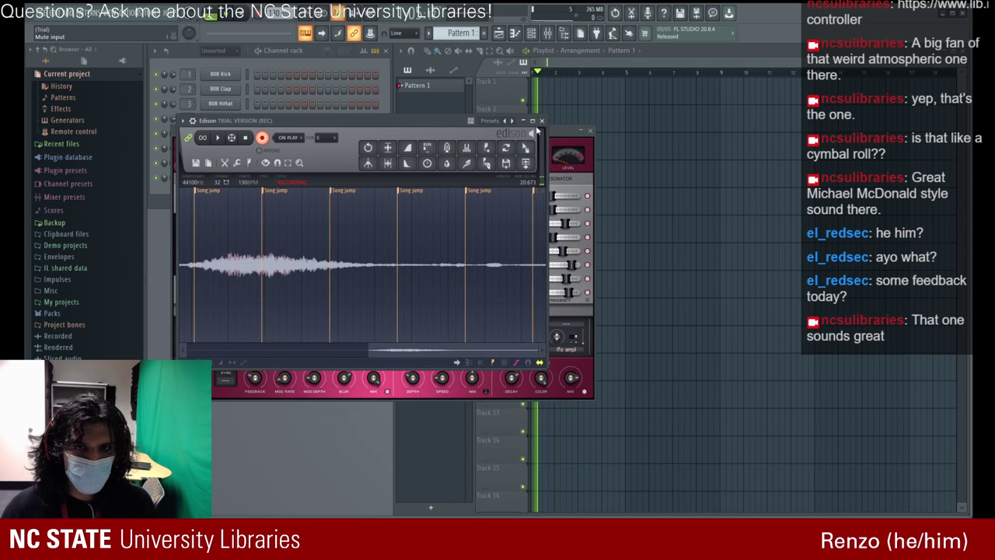
{"action": "left_click", "coordinate": [263, 138]}
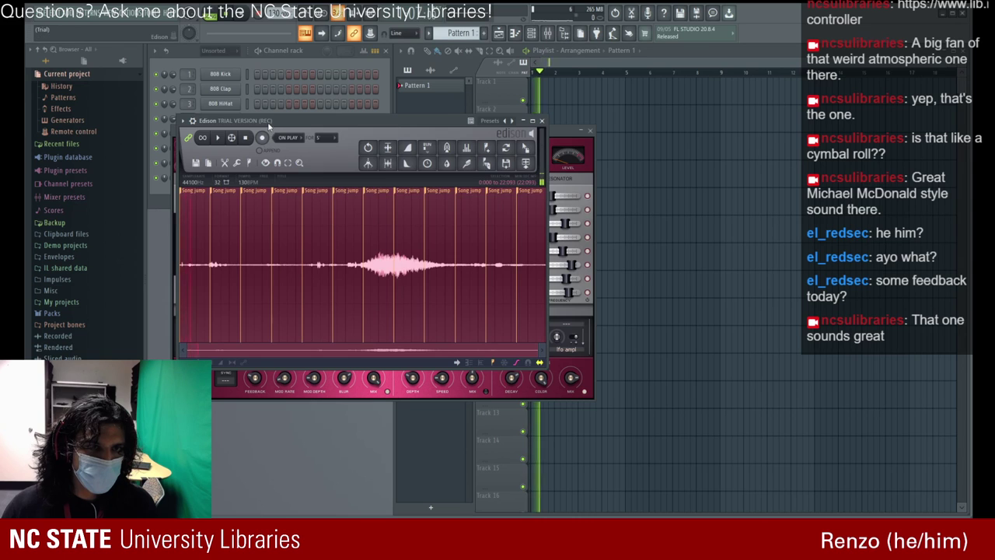
{"action": "left_click_drag", "start_coordinate": [268, 124], "coordinate": [464, 128]}
{"action": "left_click", "coordinate": [555, 220]}
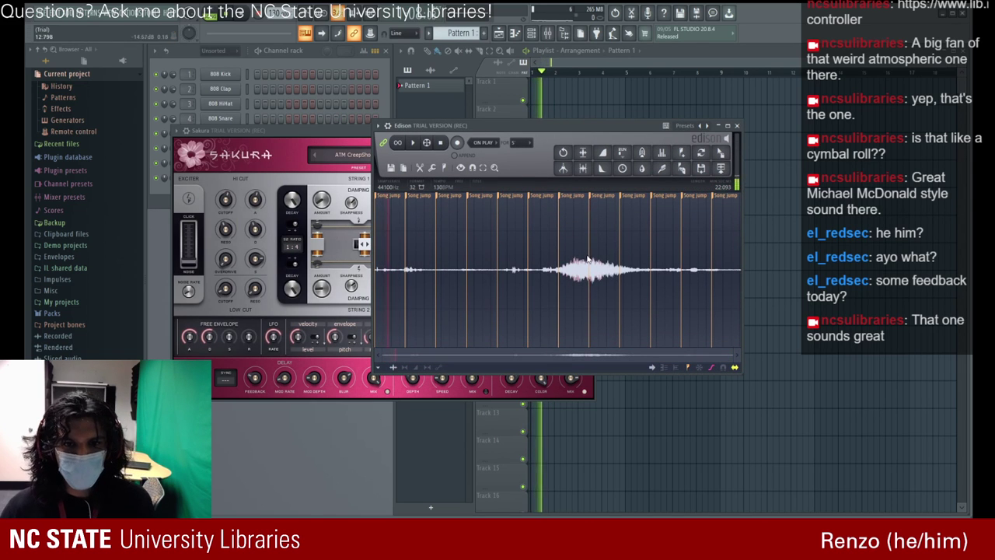
- Select the build-up before the swell's peak in the Edison waveform, from about 8.7 to 12.2 seconds
{"action": "left_click_drag", "start_coordinate": [589, 259], "coordinate": [650, 254]}
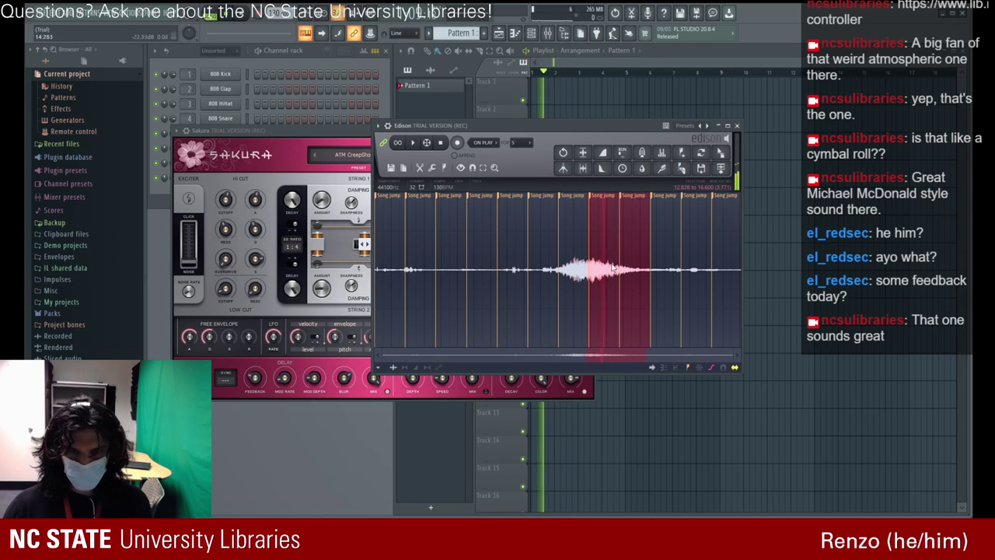
{"action": "left_click", "coordinate": [486, 262]}
{"action": "left_click_drag", "start_coordinate": [520, 269], "coordinate": [566, 271]}
{"action": "left_click_drag", "start_coordinate": [623, 280], "coordinate": [576, 280]}
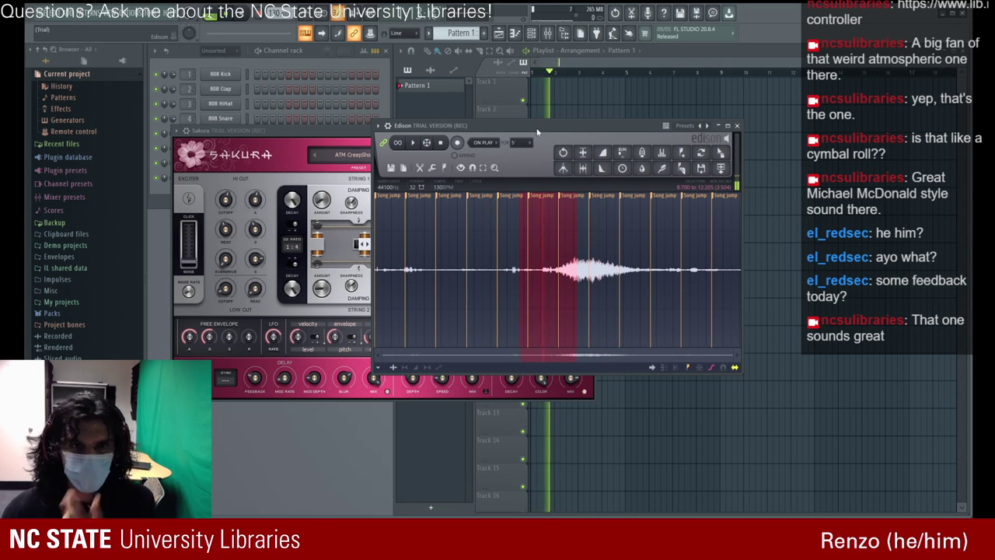
- Normalize the selected build-up in Edison, extend the selection slightly to about 12.3 seconds, and apply a fade-in to it
{"action": "left_click_drag", "start_coordinate": [537, 122], "coordinate": [372, 90]}
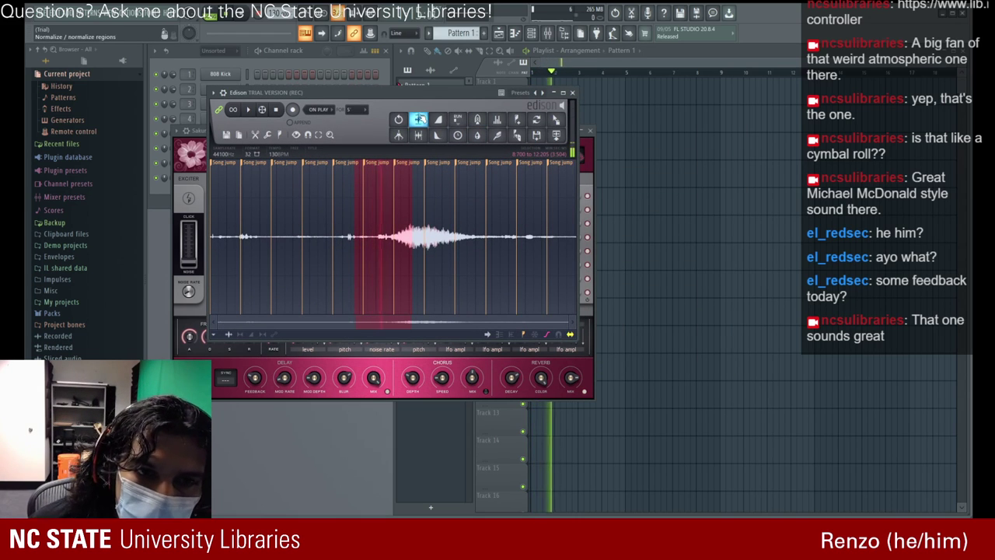
{"action": "left_click", "coordinate": [418, 119]}
{"action": "left_click_drag", "start_coordinate": [412, 171], "coordinate": [415, 168]}
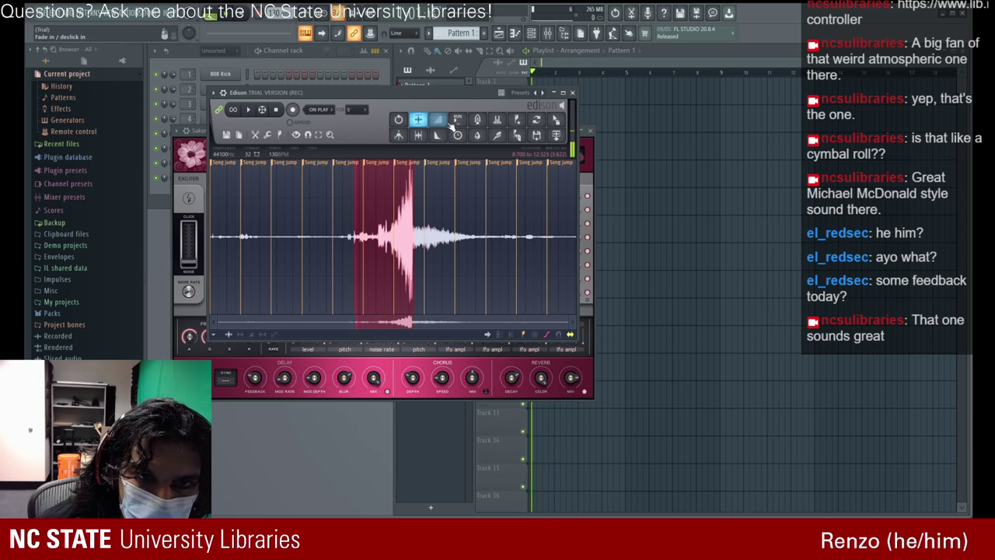
{"action": "left_click", "coordinate": [438, 119]}
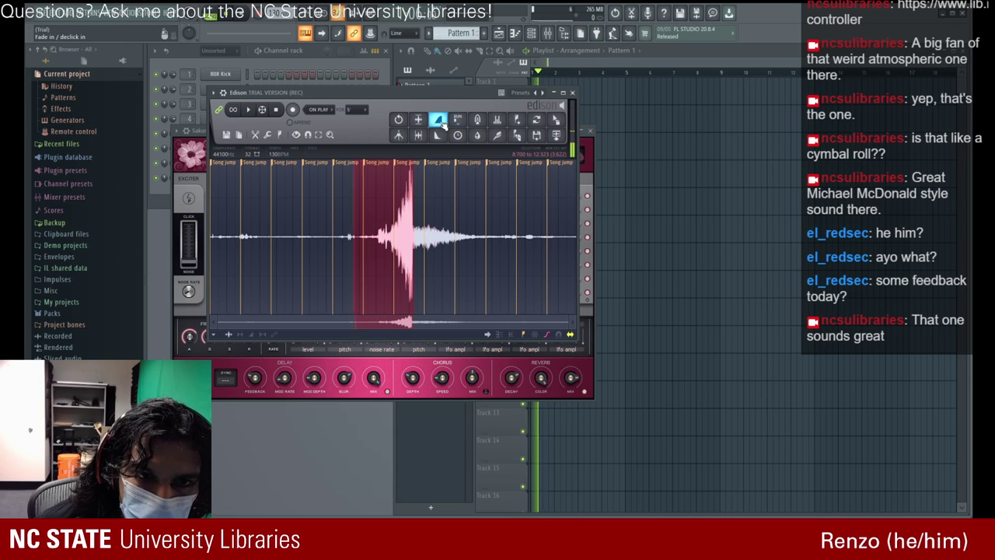
{"action": "left_click", "coordinate": [437, 135]}
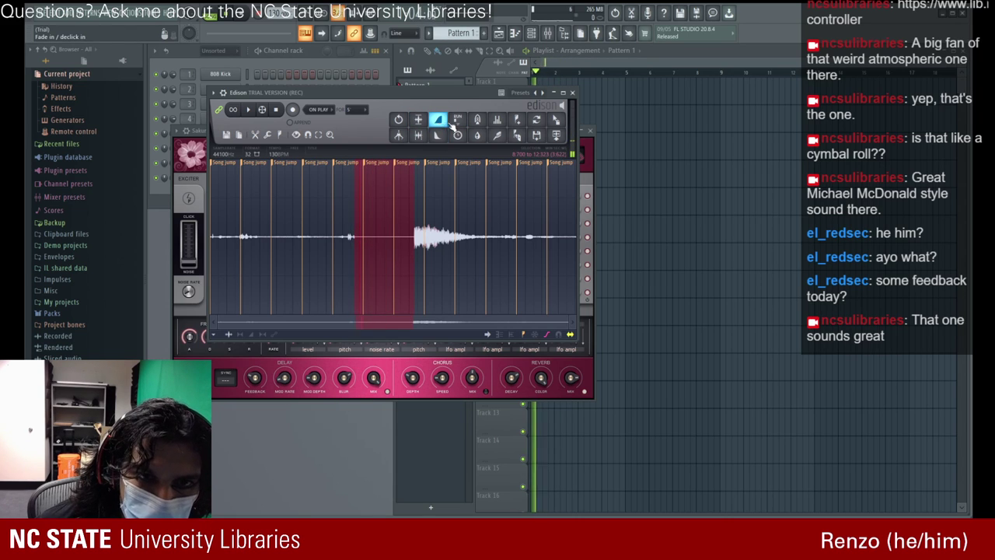
- Extend Edison's selection over the decaying tail to about 17.2 seconds, then close Edison and reposition the Sakura window
{"action": "left_click_drag", "start_coordinate": [415, 221], "coordinate": [494, 211]}
{"action": "left_click", "coordinate": [498, 136]}
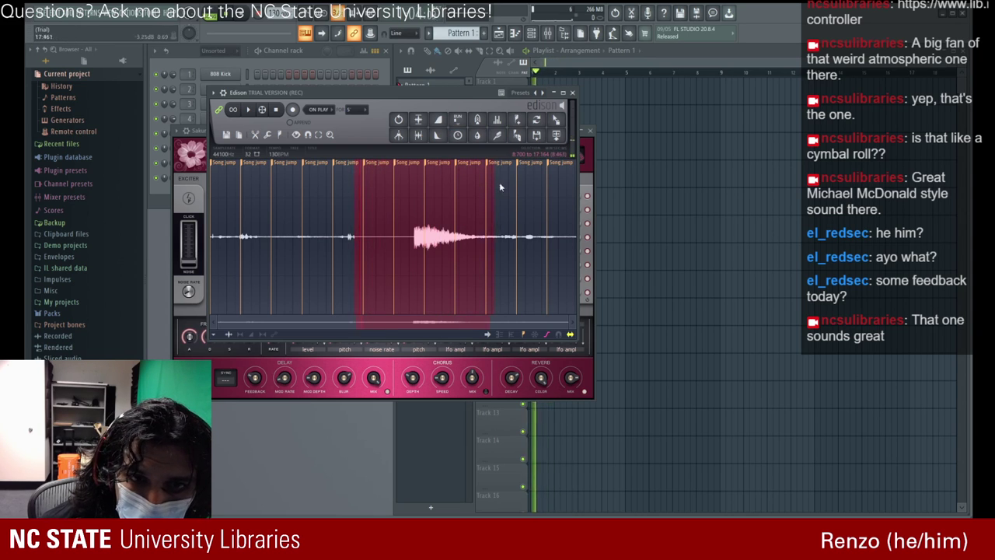
{"action": "left_click", "coordinate": [477, 137]}
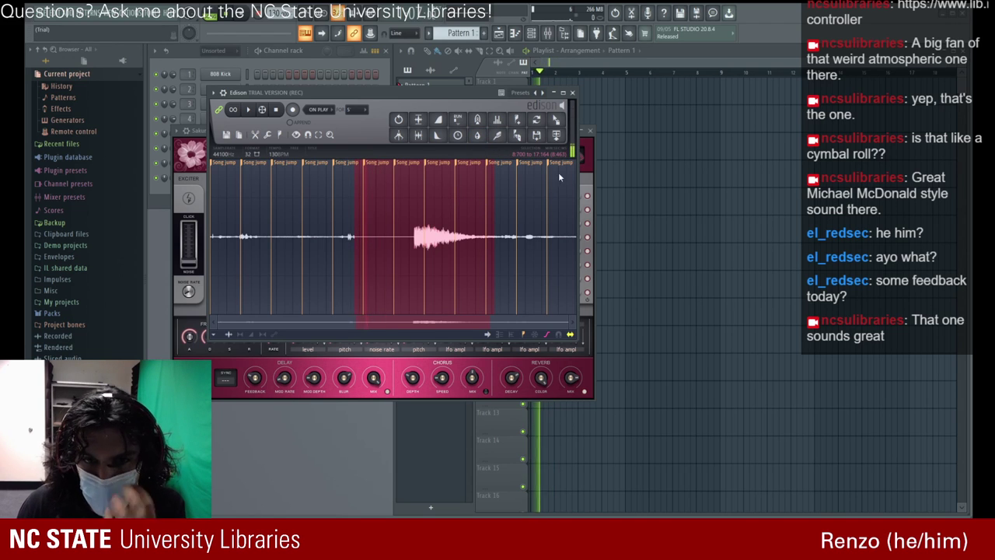
{"action": "left_click", "coordinate": [573, 93]}
{"action": "left_click_drag", "start_coordinate": [388, 130], "coordinate": [454, 115]}
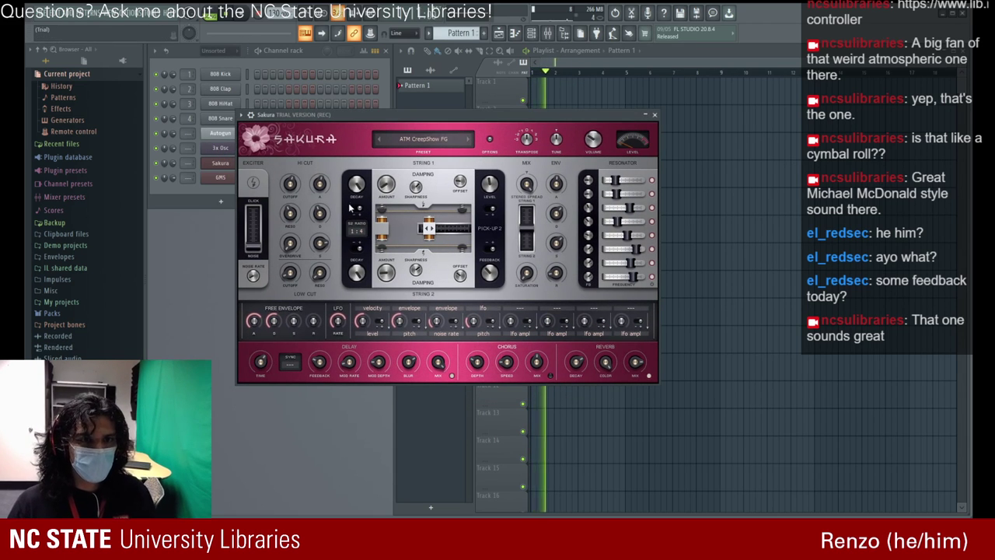
{"action": "left_click_drag", "start_coordinate": [329, 123], "coordinate": [300, 116]}
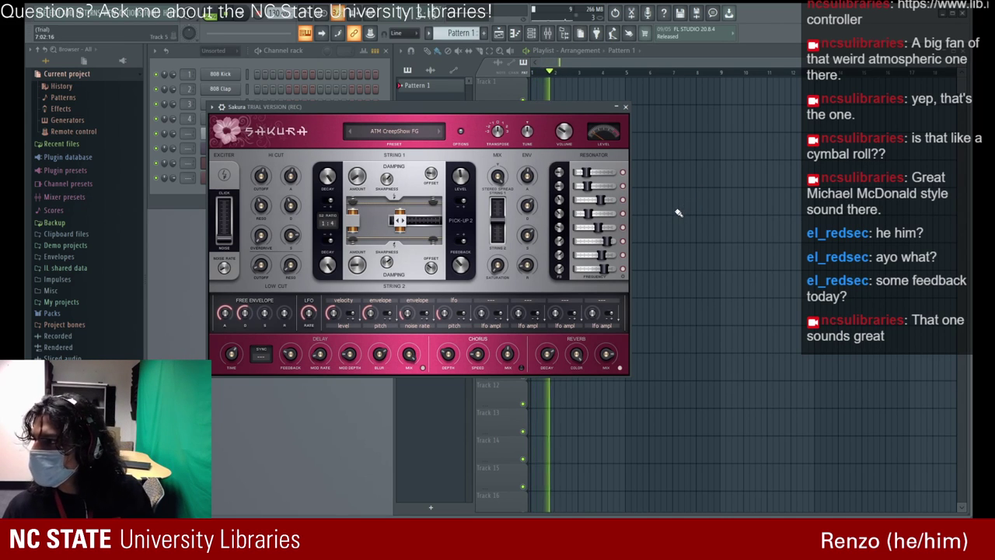
- Record a short Sakura note into Pattern 1 on playlist Track 1, with the Sakura window closed
{"action": "left_click", "coordinate": [625, 107]}
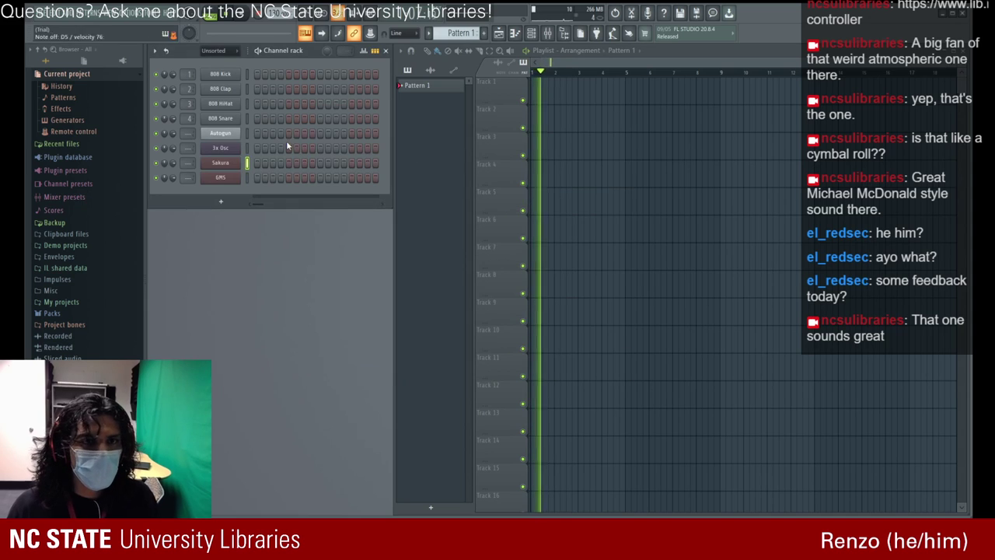
{"action": "left_click", "coordinate": [226, 161]}
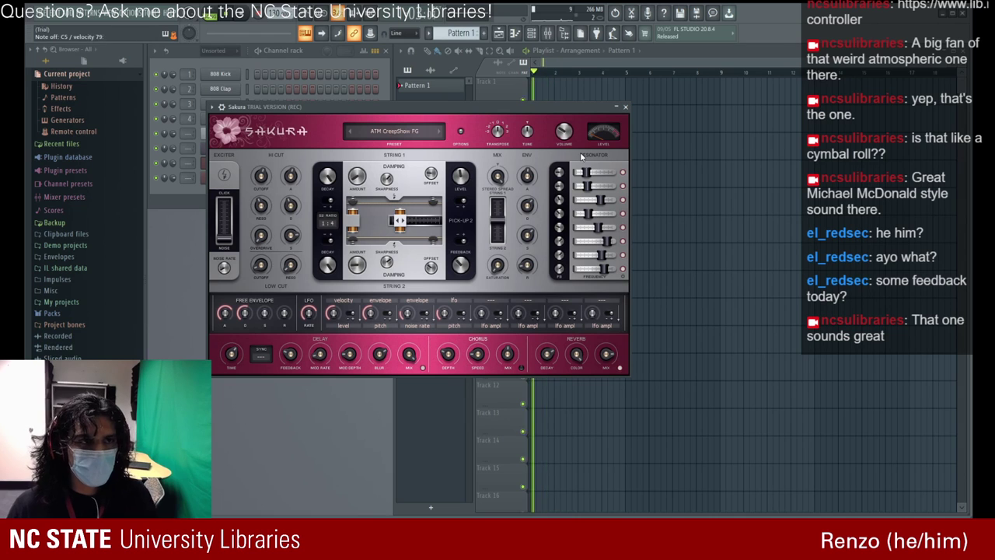
{"action": "left_click", "coordinate": [625, 107]}
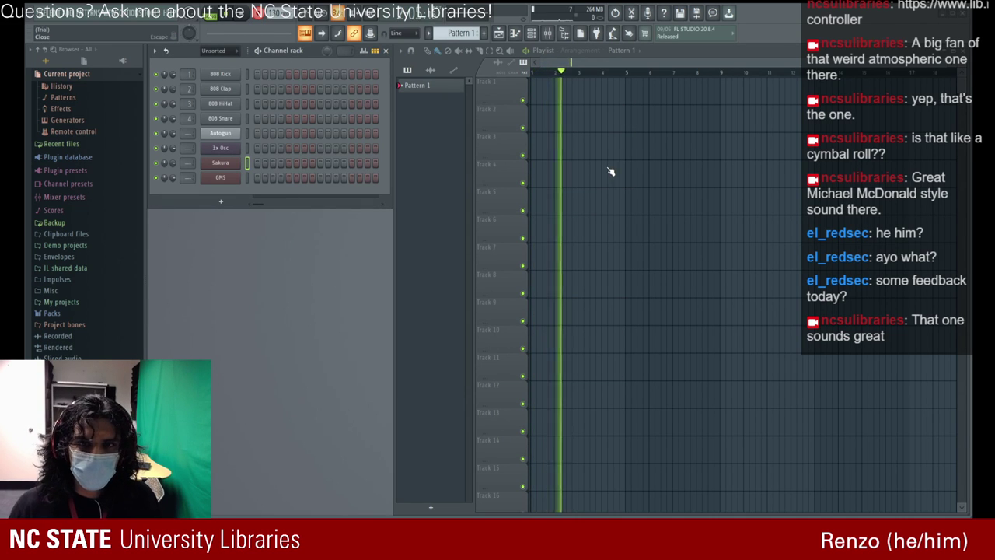
{"action": "key", "text": "space"}
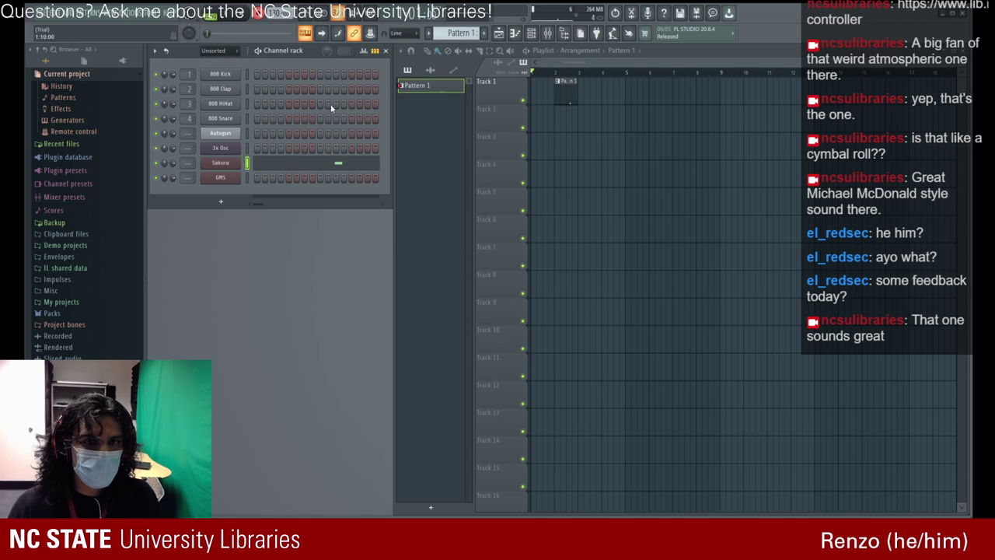
- Open the Sakura and 3x Osc windows in turn to compare them, closing each one
{"action": "left_click", "coordinate": [223, 166]}
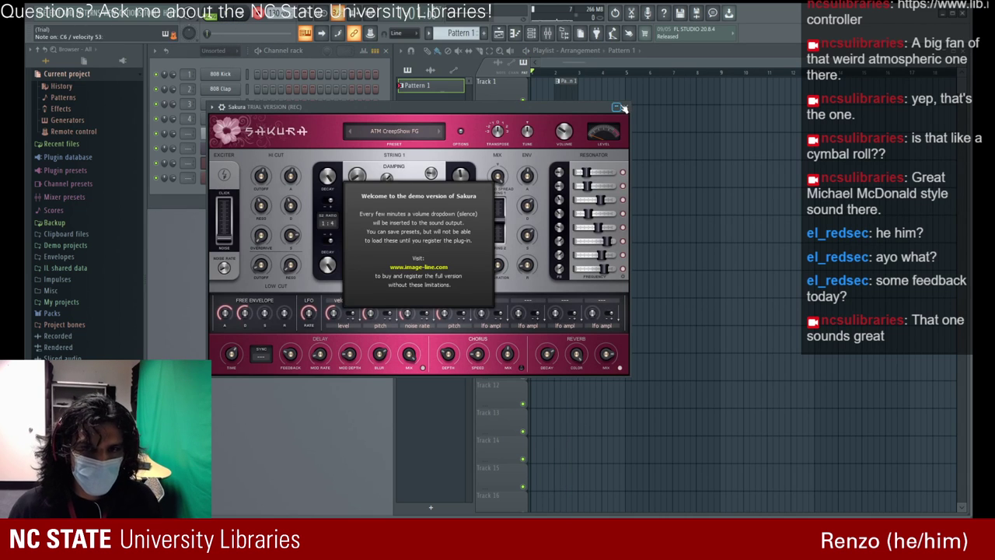
{"action": "left_click", "coordinate": [621, 107]}
{"action": "left_click", "coordinate": [221, 147]}
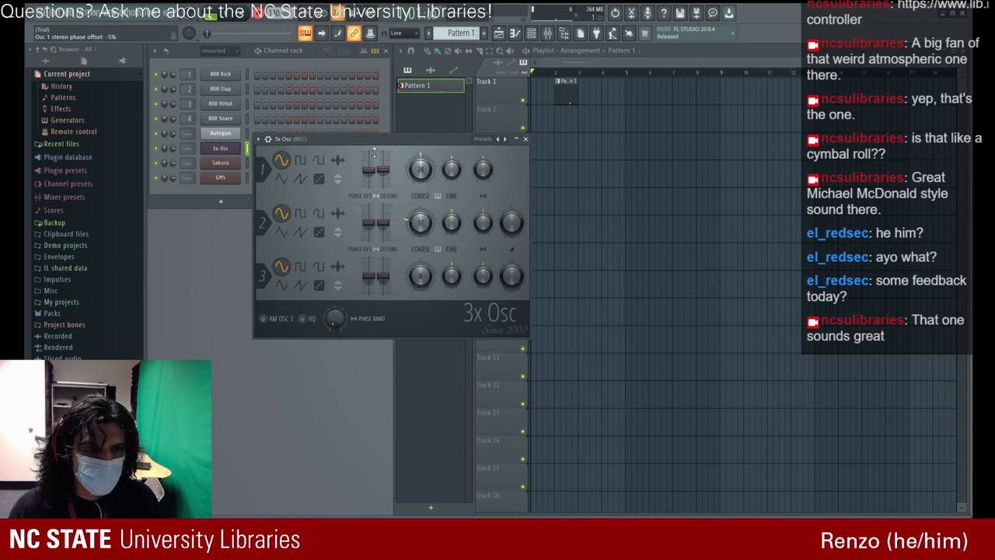
{"action": "left_click", "coordinate": [526, 140]}
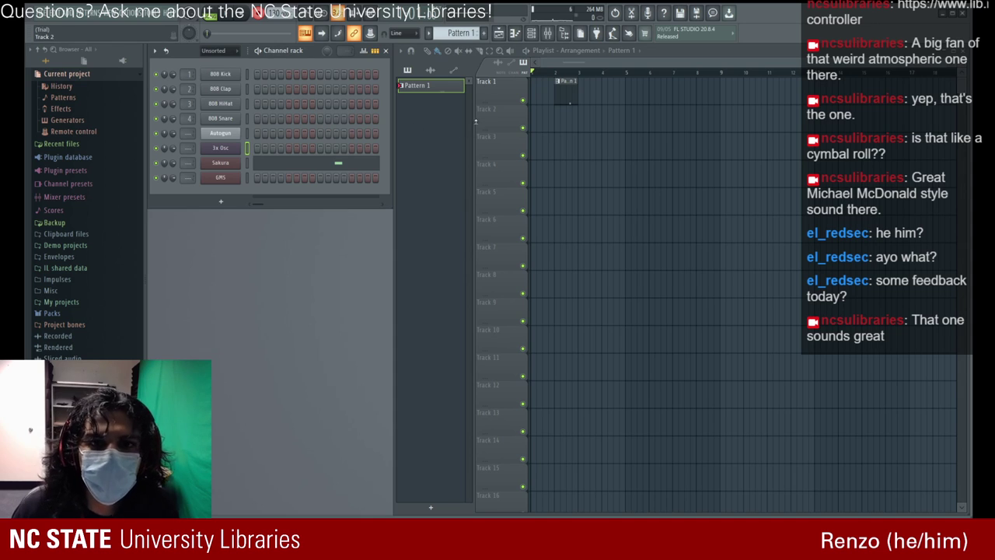
- Undo the note recording that placed the Pattern 1 clip on Track 1
{"action": "left_click", "coordinate": [435, 92]}
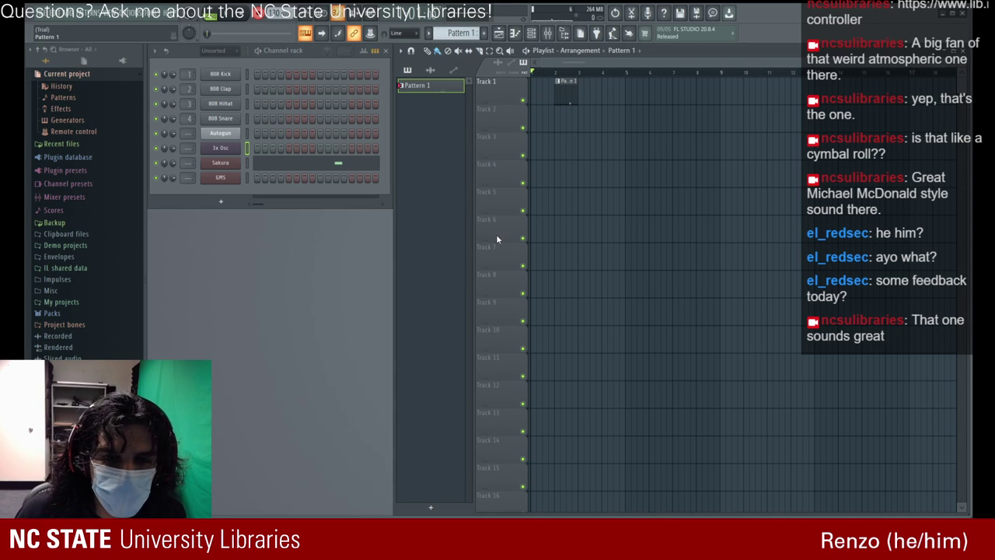
{"action": "key", "text": "ctrl+z"}
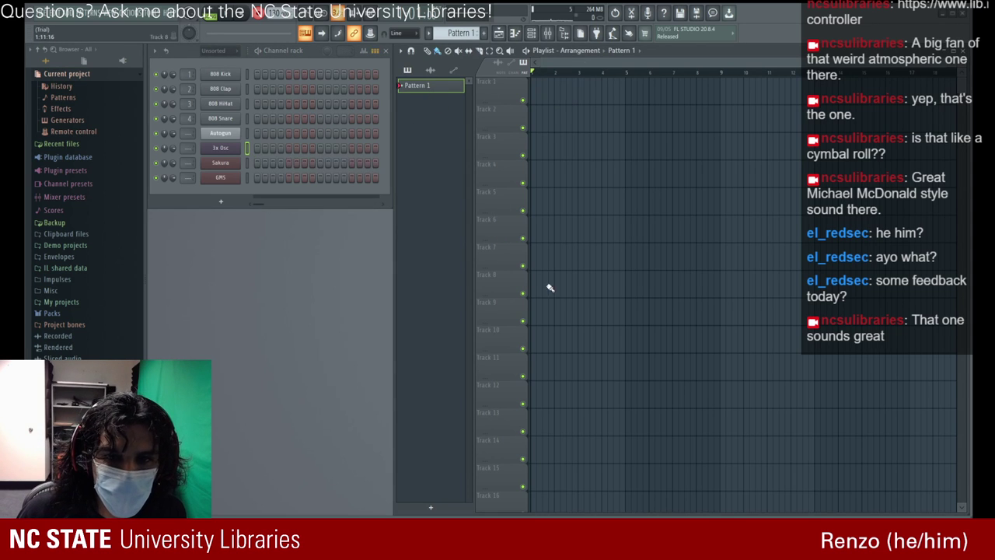
- Audition Sakura's ATM CreepShow FG preset with played notes, reopening and repositioning its window before closing it
{"action": "left_click", "coordinate": [237, 166]}
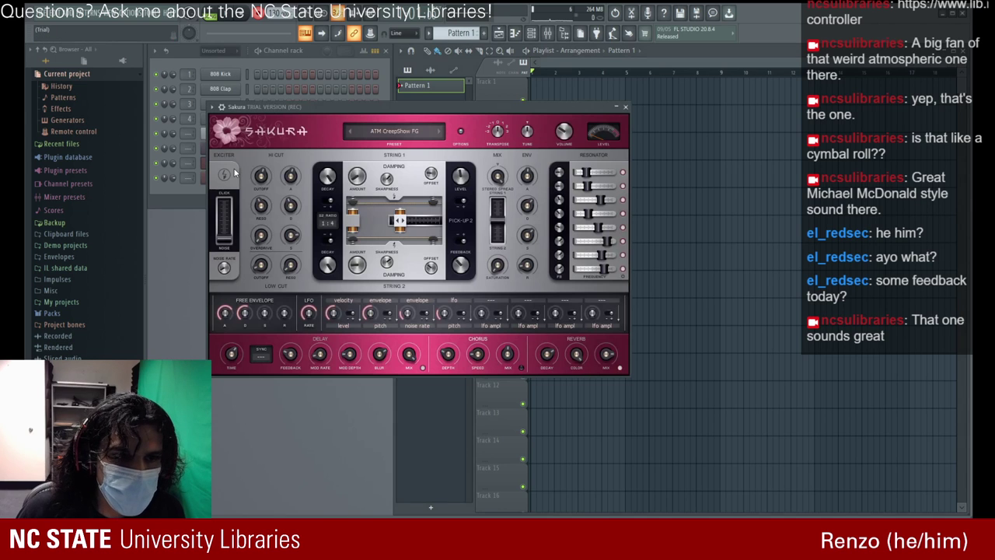
{"action": "left_click", "coordinate": [626, 107]}
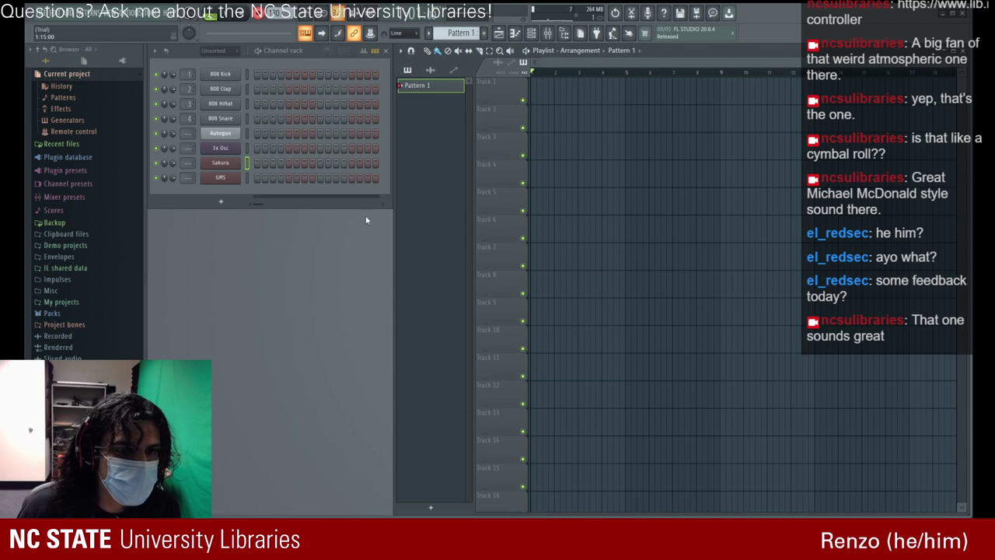
{"action": "left_click", "coordinate": [288, 163]}
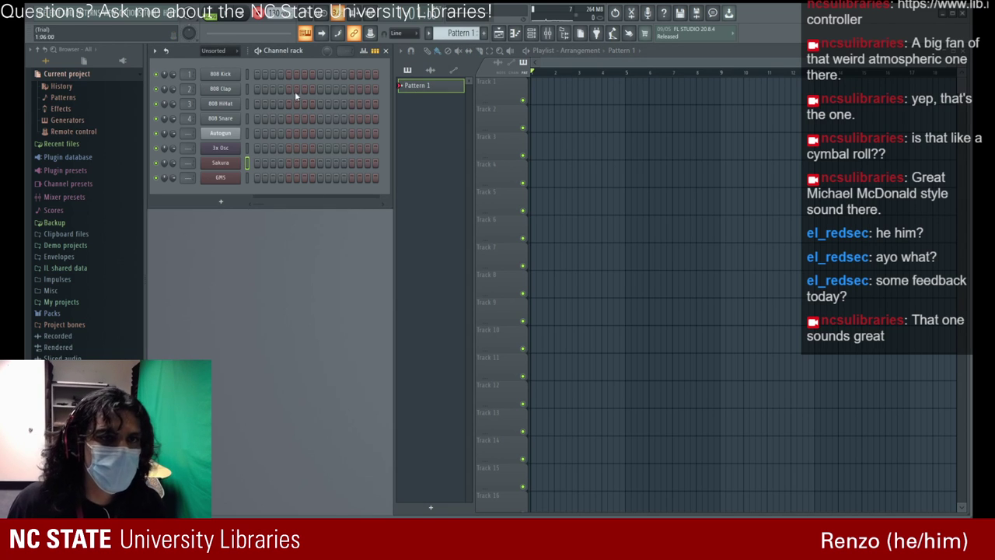
{"action": "left_click", "coordinate": [209, 17]}
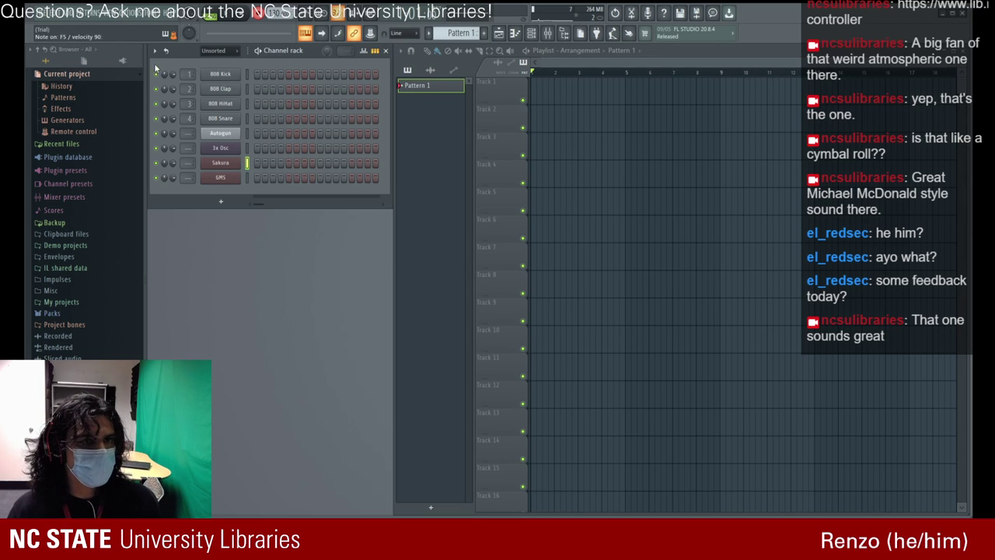
{"action": "left_click", "coordinate": [229, 163]}
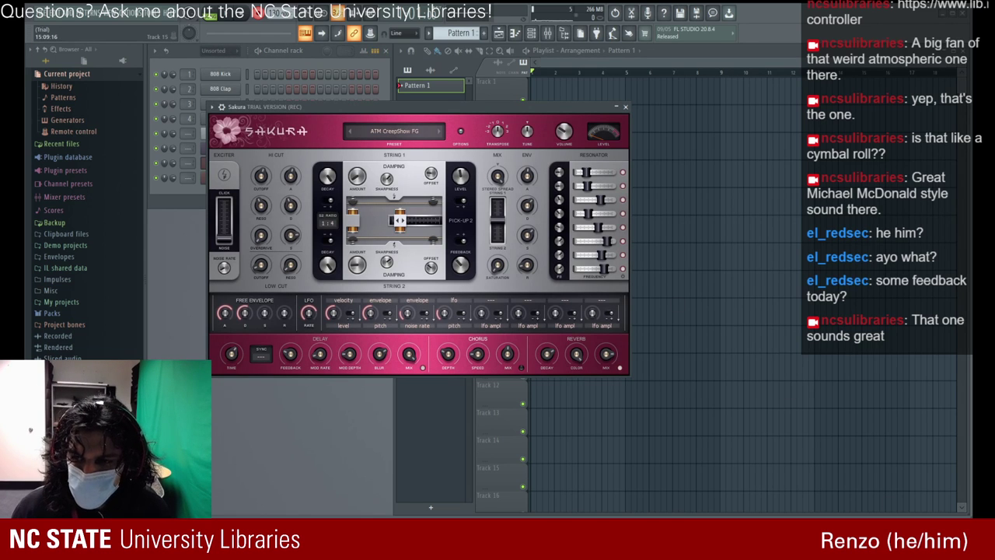
{"action": "left_click_drag", "start_coordinate": [420, 107], "coordinate": [382, 87]}
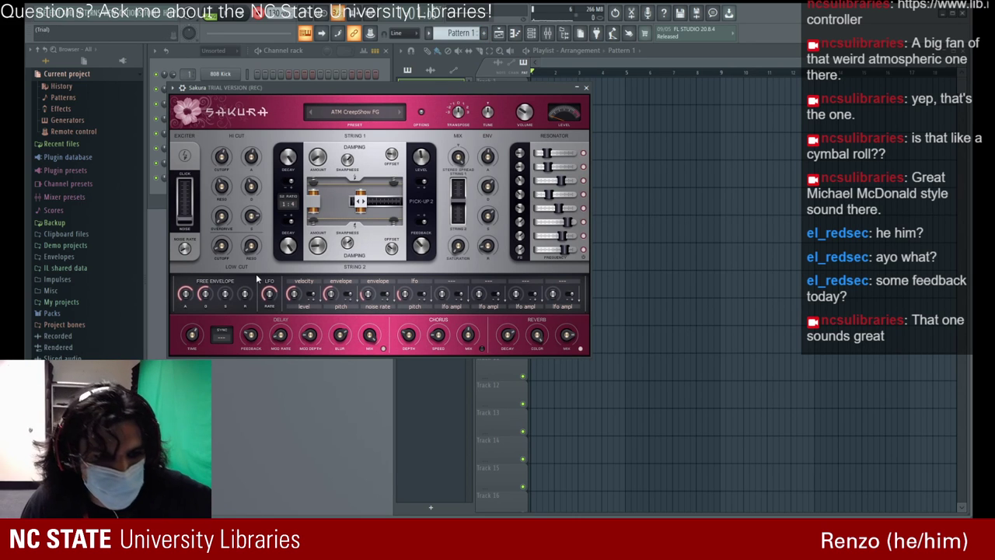
{"action": "left_click", "coordinate": [584, 89]}
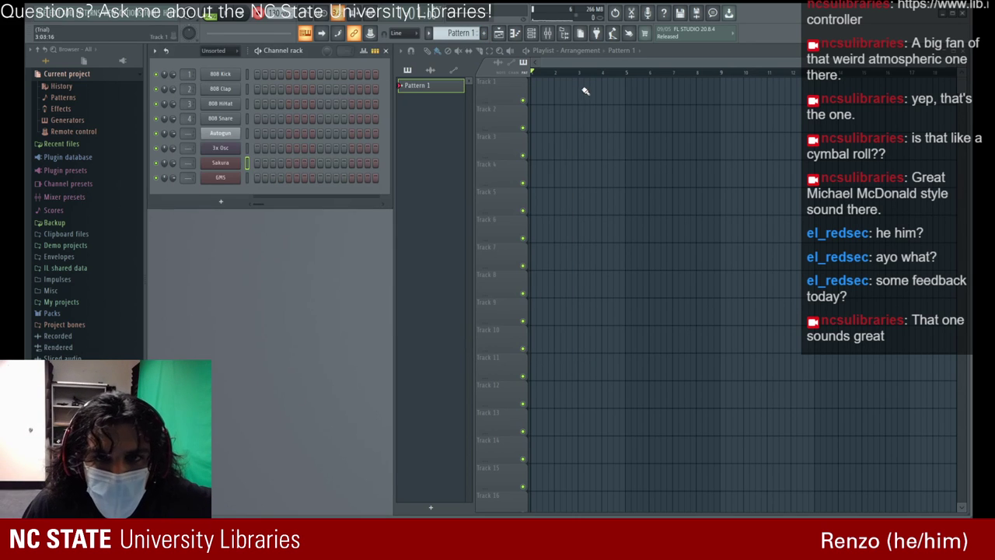
- Make 3x Osc the played channel and record its sound as an audio clip on the first playlist track
{"action": "left_click", "coordinate": [228, 151]}
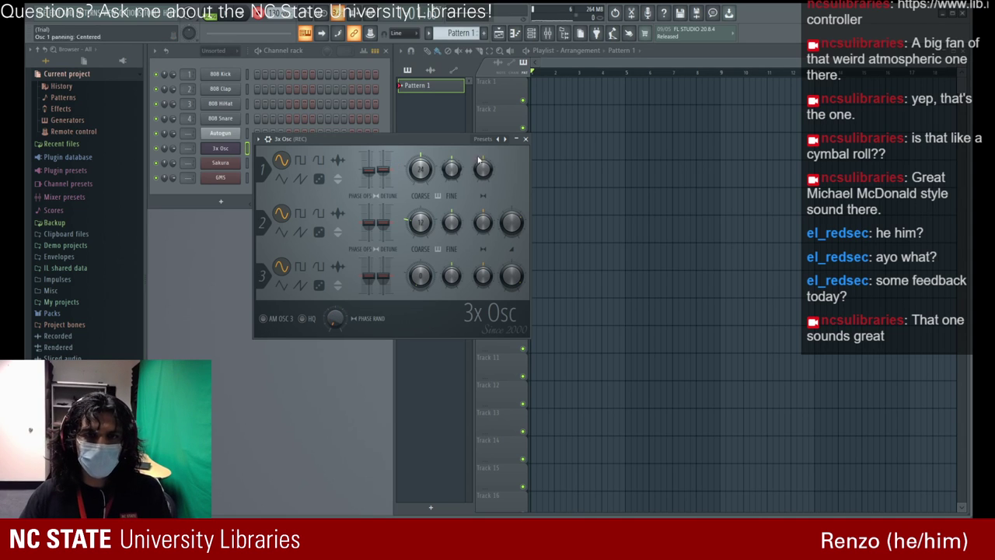
{"action": "left_click", "coordinate": [526, 139]}
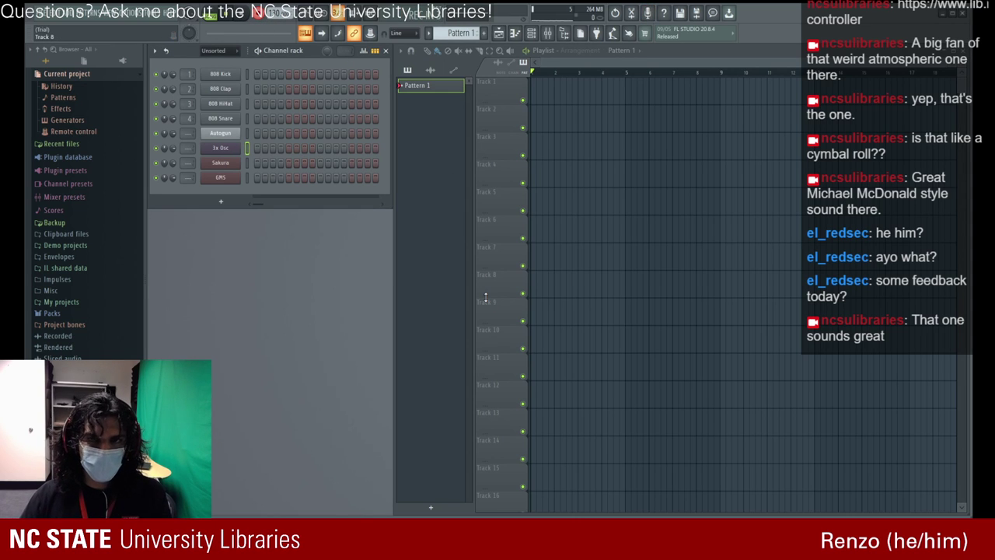
{"action": "key", "text": "space"}
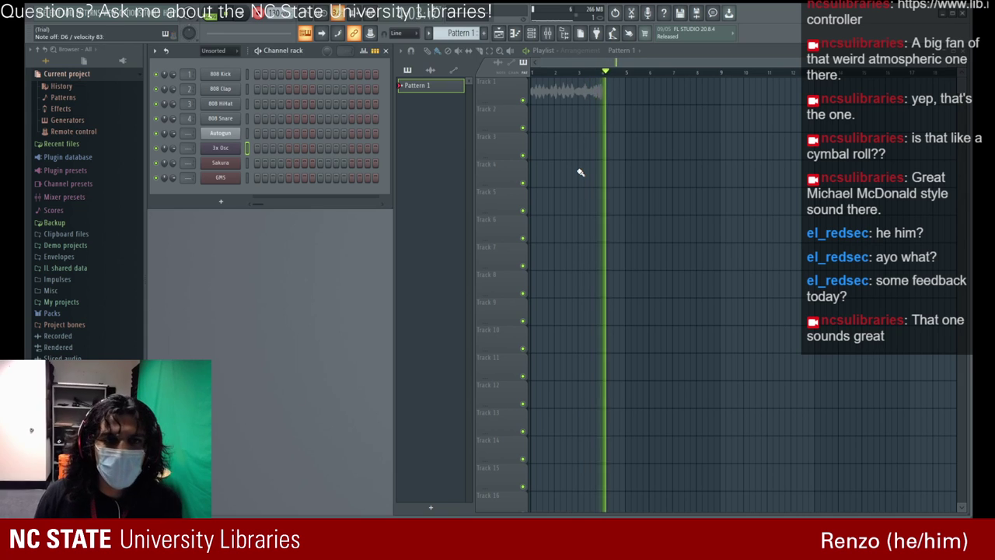
{"action": "left_click", "coordinate": [258, 16]}
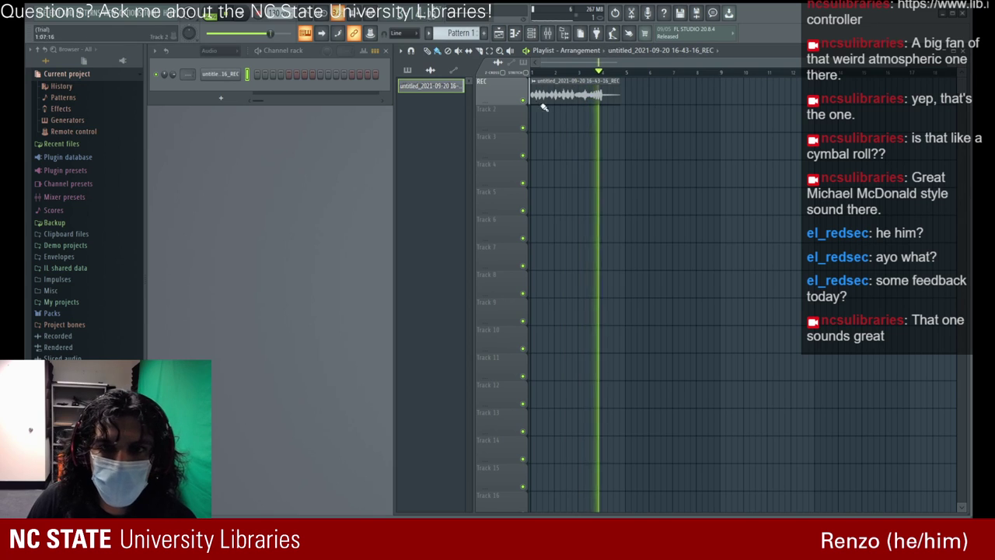
- Delete the recorded audio clip from the REC playlist track and record a new take on it
{"action": "right_click", "coordinate": [551, 92]}
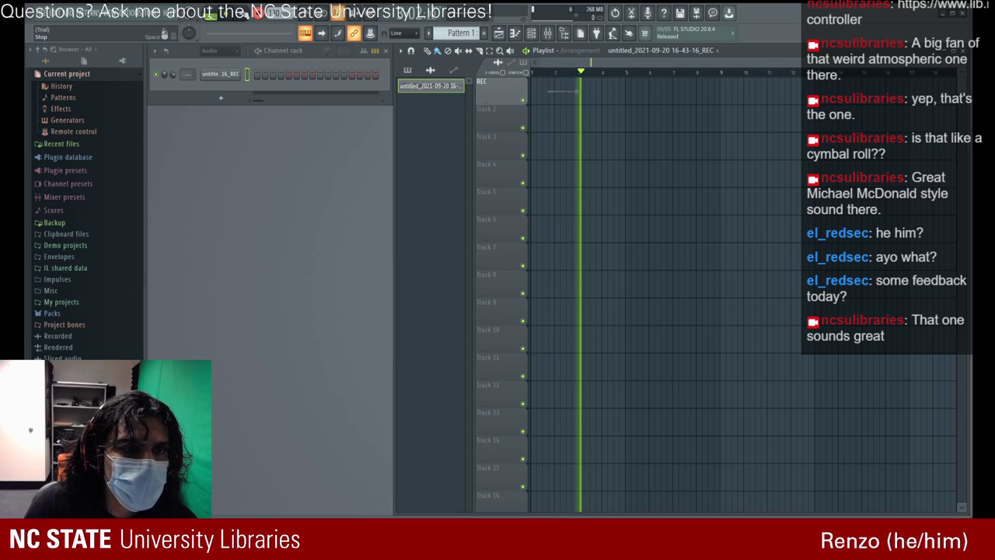
{"action": "key", "text": "space"}
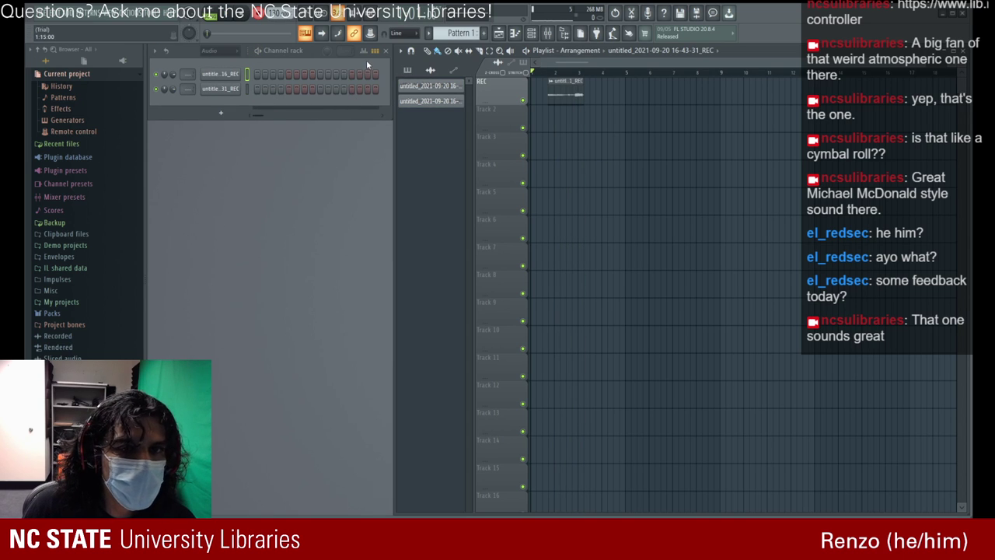
- Delete both recorded audio clip channels from the project, including the take on the REC playlist track
{"action": "left_click", "coordinate": [433, 89]}
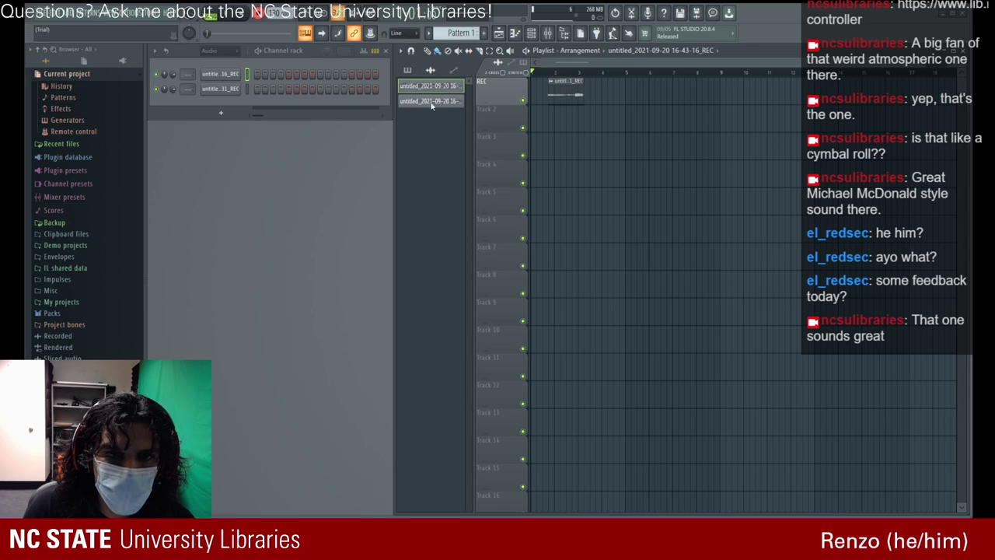
{"action": "left_click", "coordinate": [562, 299]}
{"action": "left_click", "coordinate": [452, 87]}
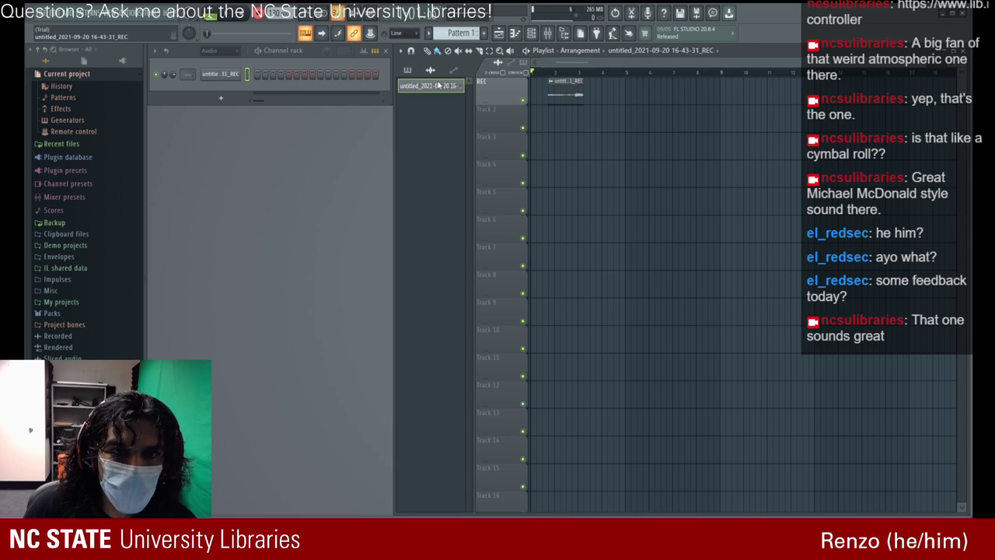
{"action": "left_click", "coordinate": [554, 294]}
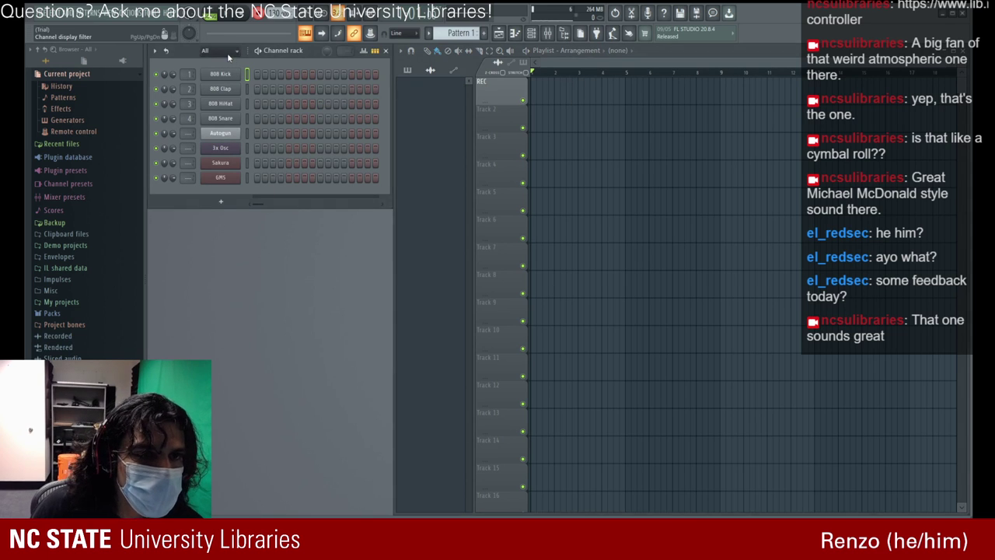
- Toggle the channel rack's graph editor and step sequencer/piano roll overview, and try a main swing of 71%
{"action": "left_click", "coordinate": [365, 52]}
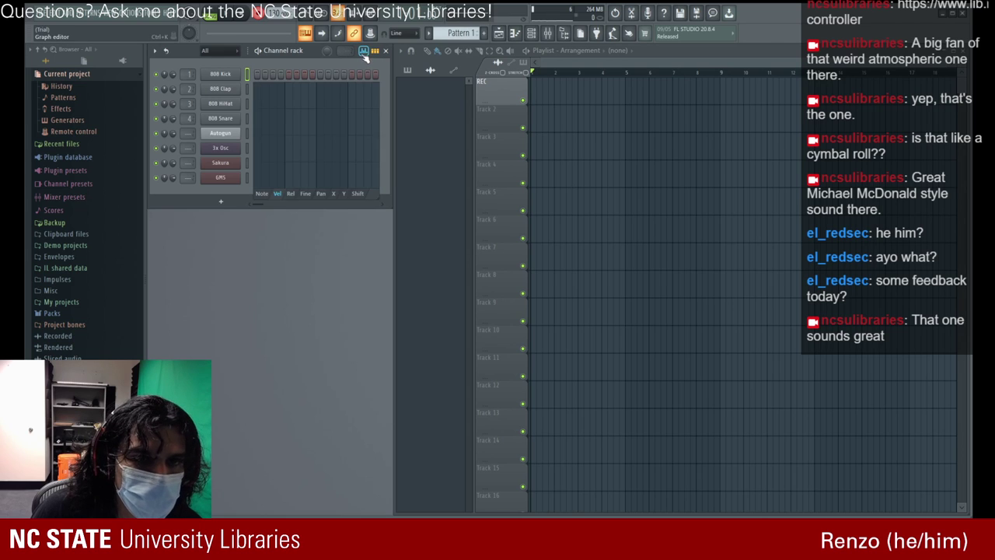
{"action": "left_click", "coordinate": [365, 51]}
{"action": "left_click", "coordinate": [365, 51]}
{"action": "left_click", "coordinate": [370, 53]}
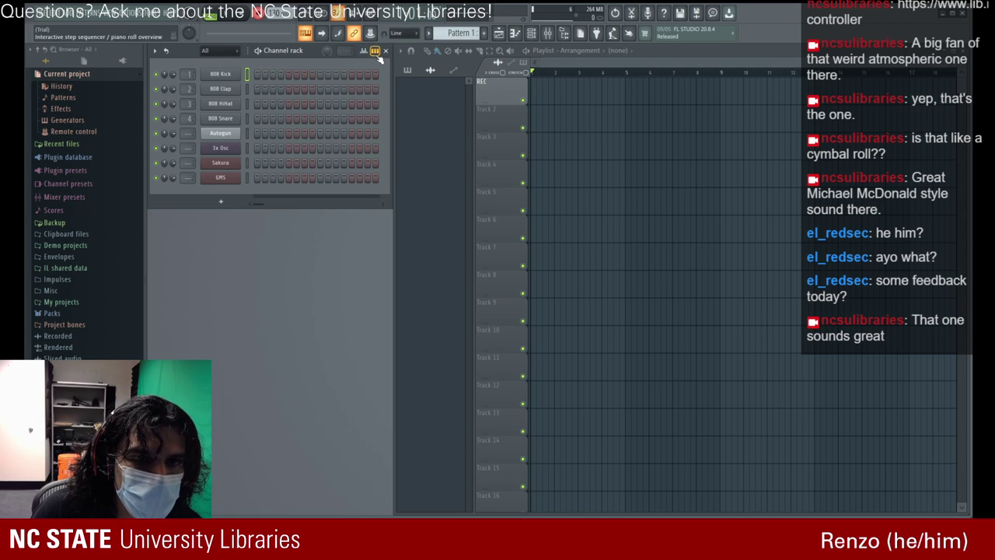
{"action": "left_click_drag", "start_coordinate": [330, 55], "coordinate": [330, 23]}
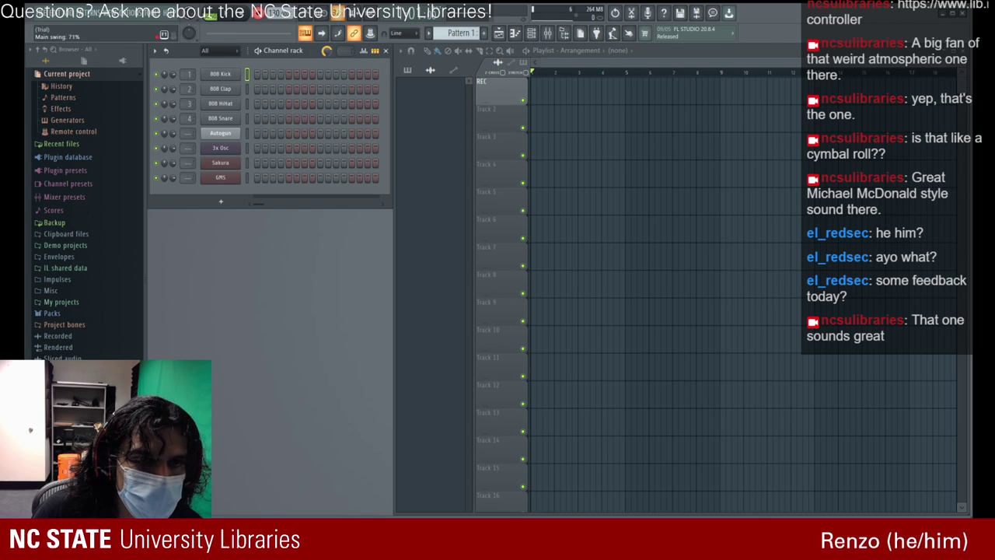
- Audition the GMS synthesizer with played notes, reopening its window once before closing it
{"action": "left_click", "coordinate": [221, 182]}
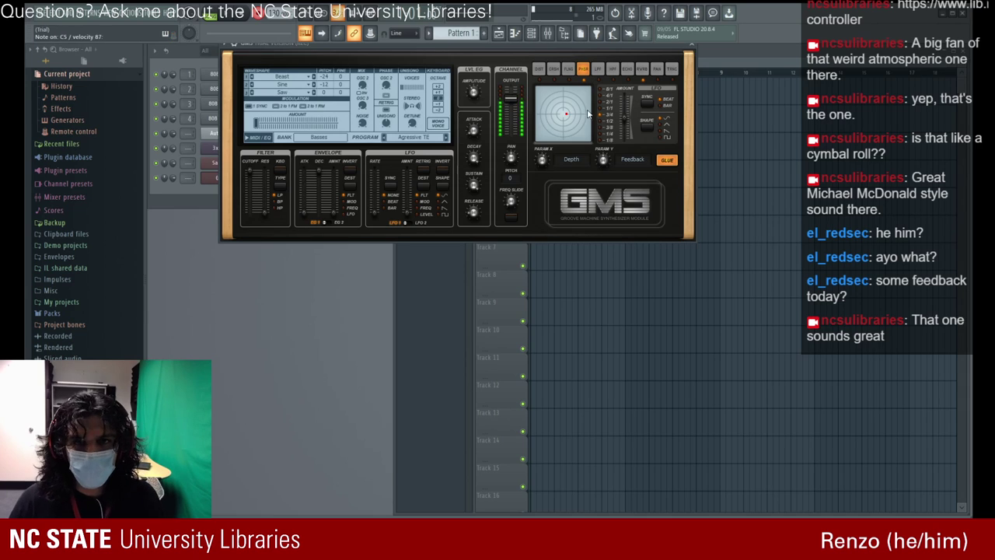
{"action": "left_click", "coordinate": [688, 55]}
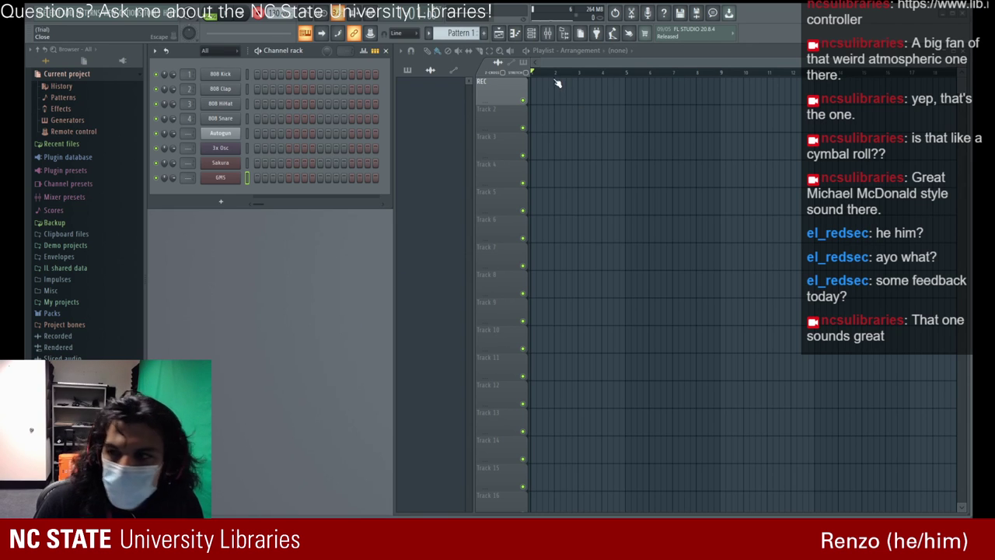
{"action": "left_click", "coordinate": [230, 177]}
{"action": "left_click", "coordinate": [690, 48]}
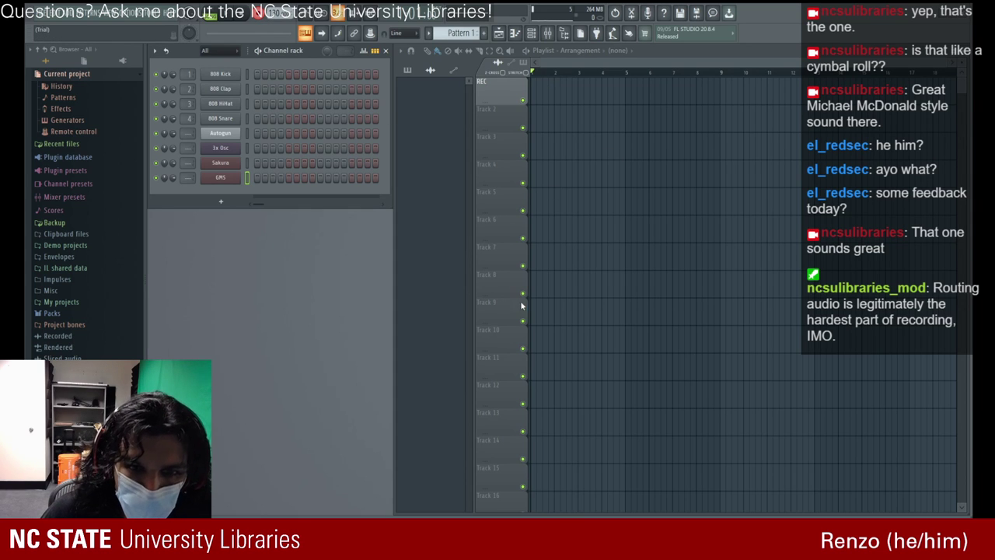
- Start song playback and record a new take of played notes in Edison
{"action": "key", "text": "space"}
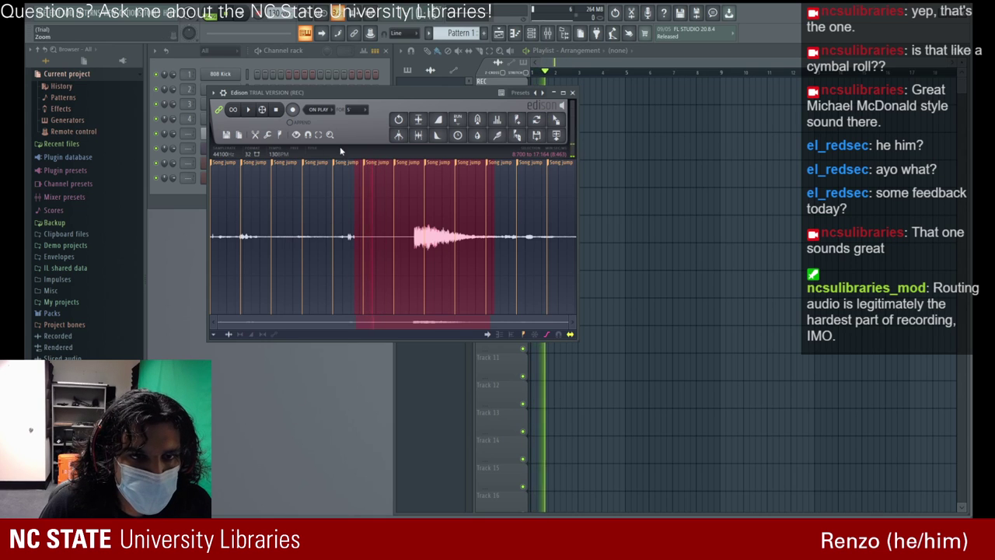
{"action": "left_click", "coordinate": [292, 110]}
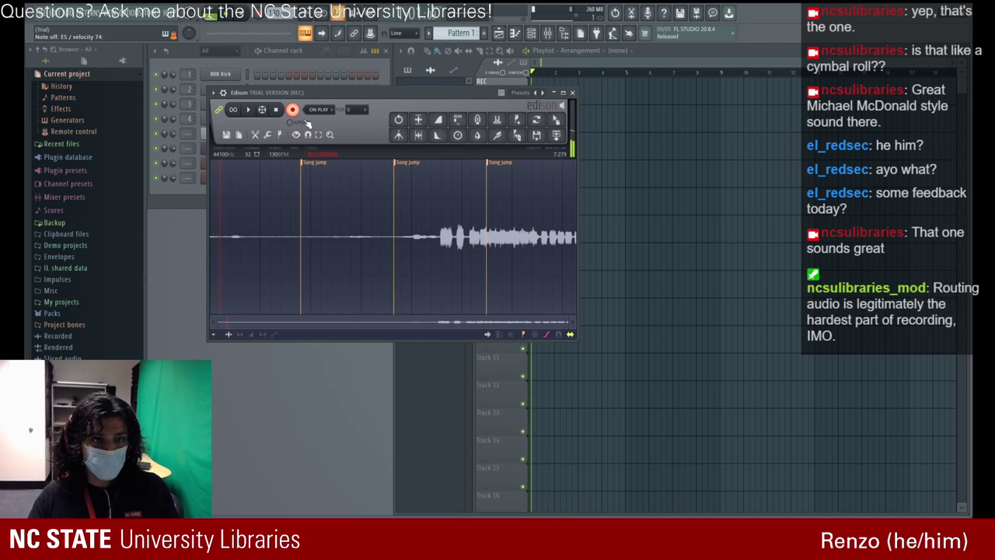
{"action": "left_click", "coordinate": [292, 110]}
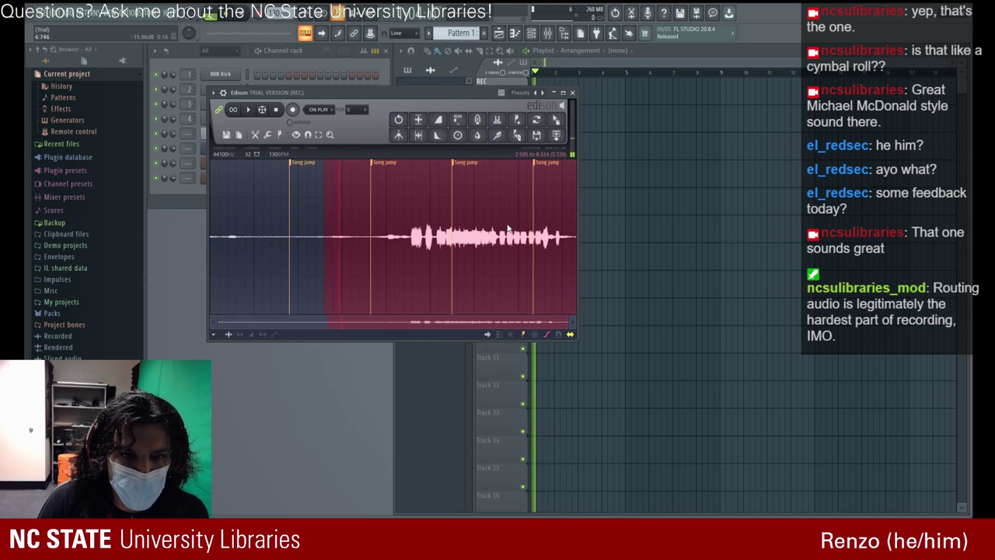
- Select the stretch from about 4.162 to 6.869 in the Edison recording and close Edison
{"action": "left_click_drag", "start_coordinate": [324, 193], "coordinate": [484, 241]}
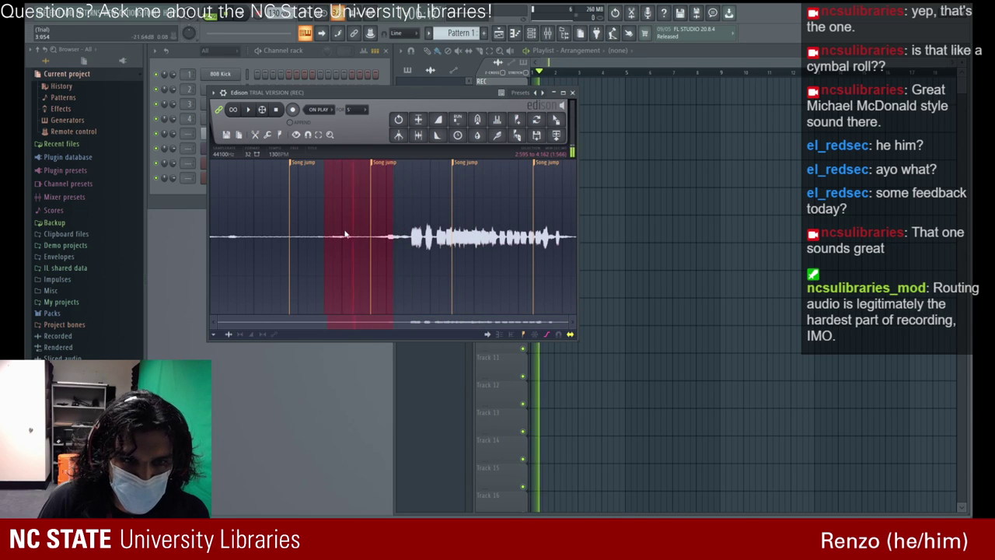
{"action": "left_click_drag", "start_coordinate": [394, 237], "coordinate": [513, 241]}
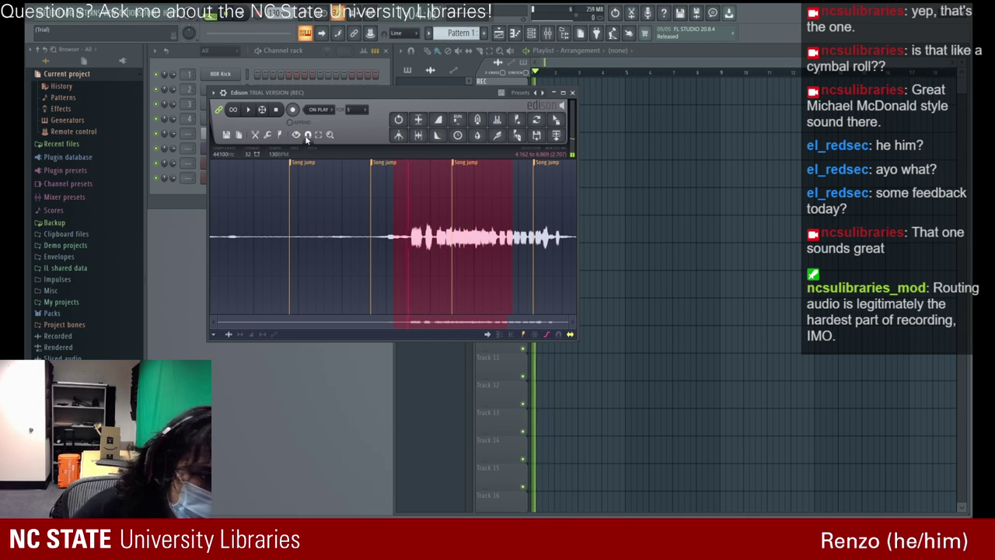
{"action": "left_click", "coordinate": [573, 93]}
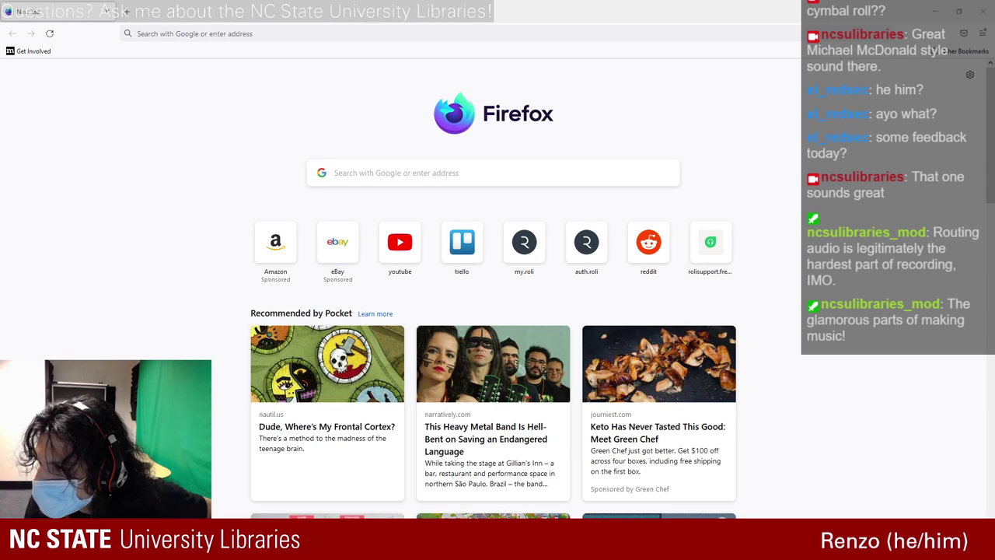
- Search the web in Firefox for "audio output not to speakers fl studio"
{"action": "left_click", "coordinate": [218, 35]}
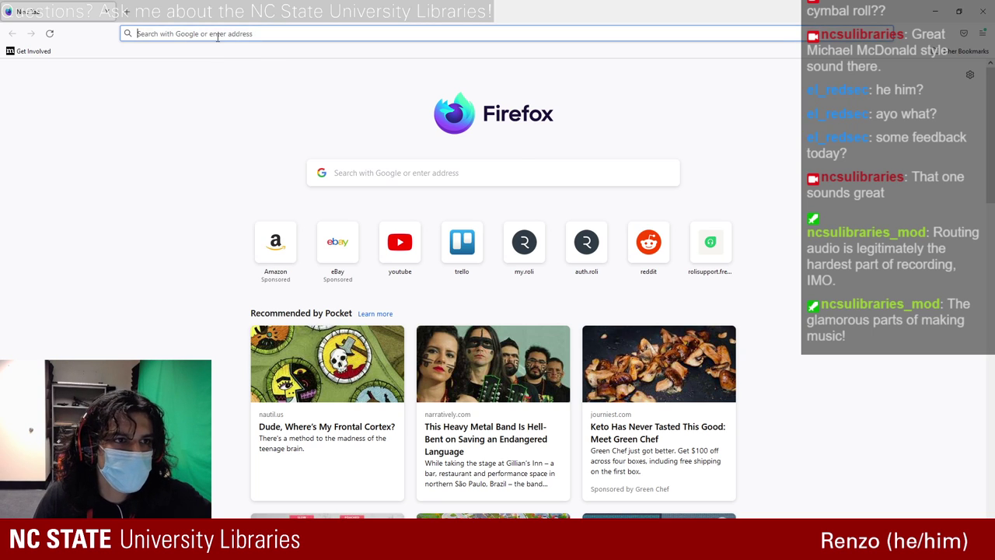
{"action": "left_click", "coordinate": [214, 35]}
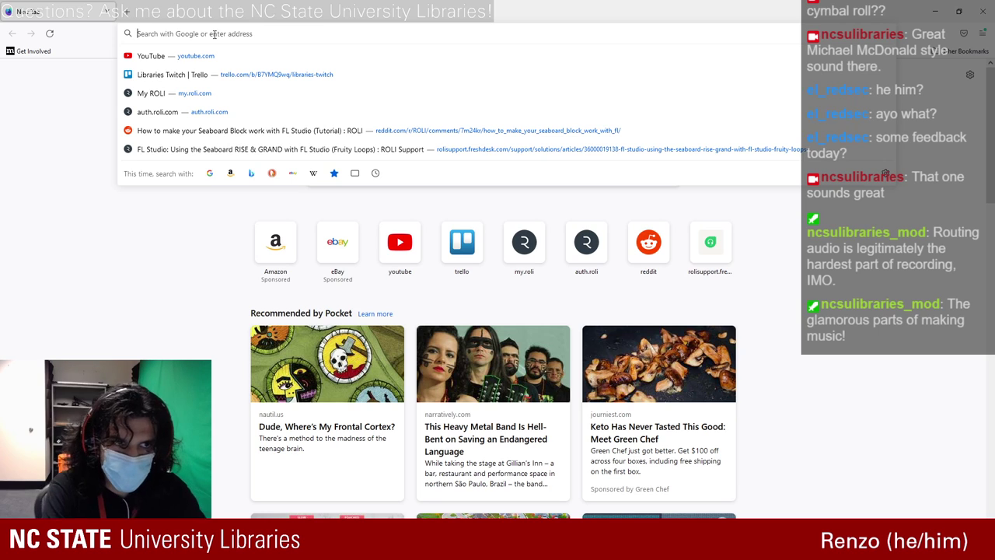
{"action": "type", "text": "aud"}
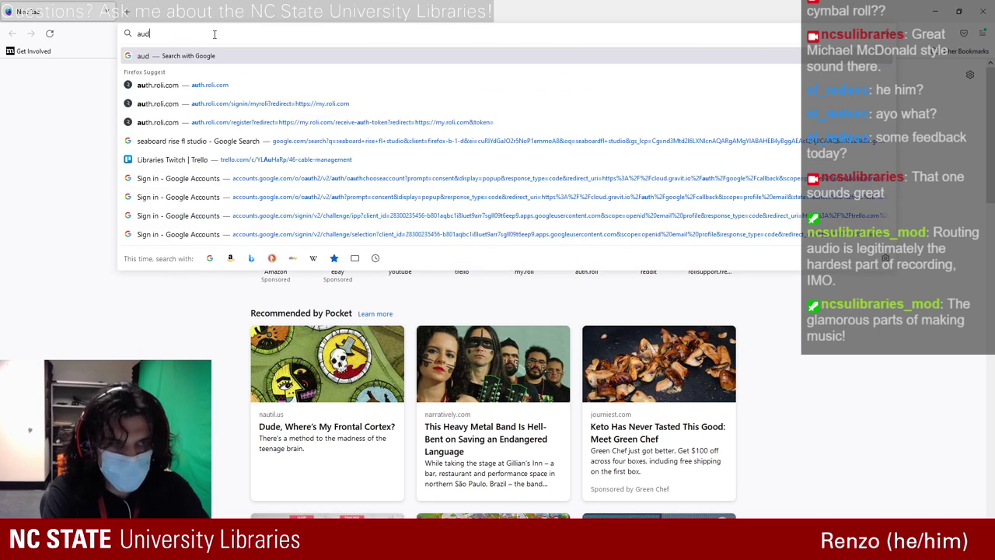
{"action": "type", "text": "io output not to speakers"}
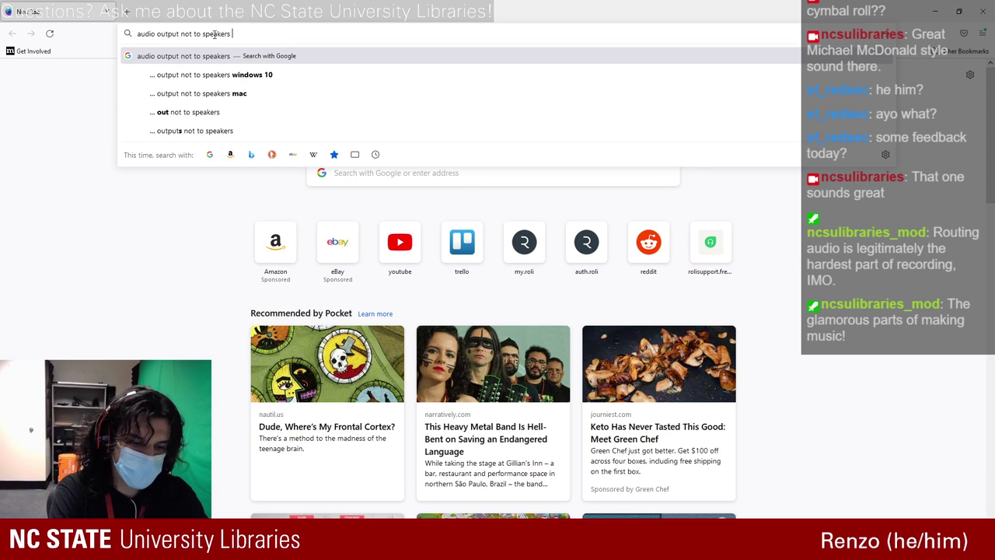
{"action": "type", "text": " fl stu"}
{"action": "type", "text": "dio"}
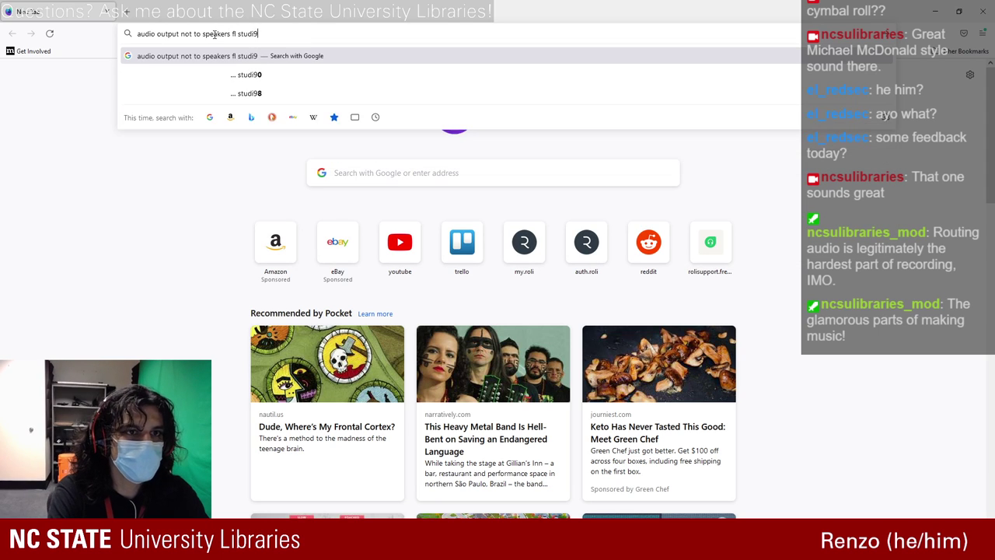
{"action": "key", "text": "Return"}
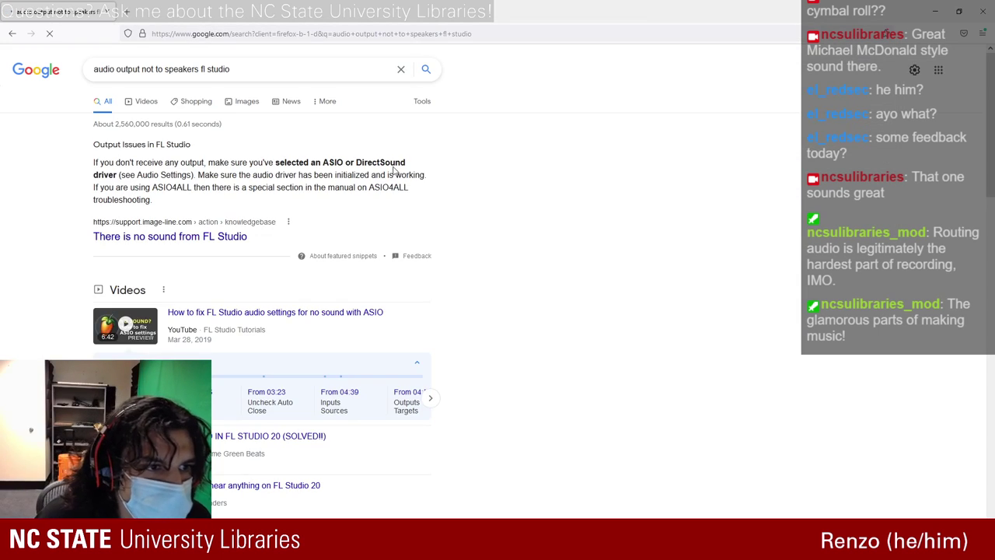
- Open the "There is no sound from FL Studio" article and its Audio Settings link in a new tab
{"action": "left_click", "coordinate": [217, 236]}
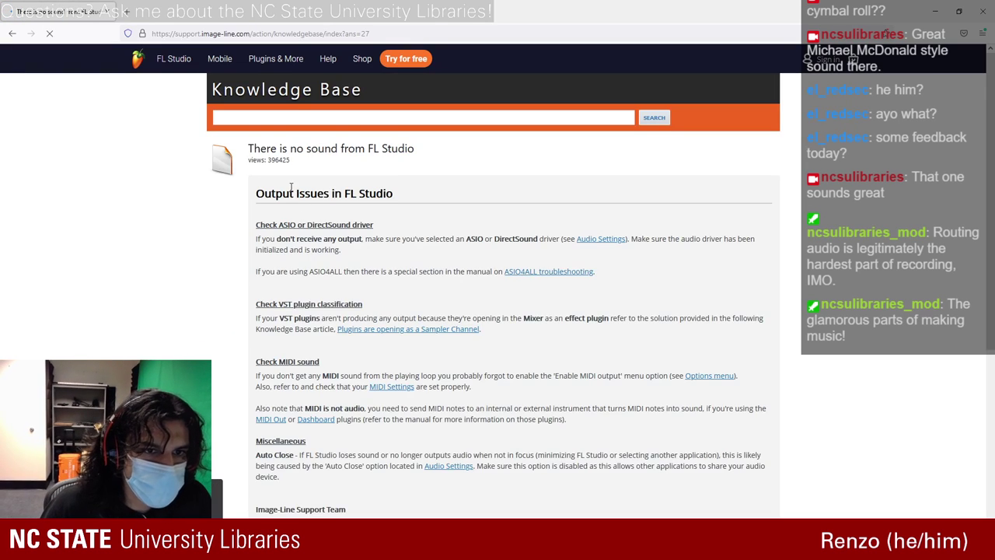
{"action": "scroll", "coordinate": [260, 167], "scroll_direction": "down", "scroll_amount": 1}
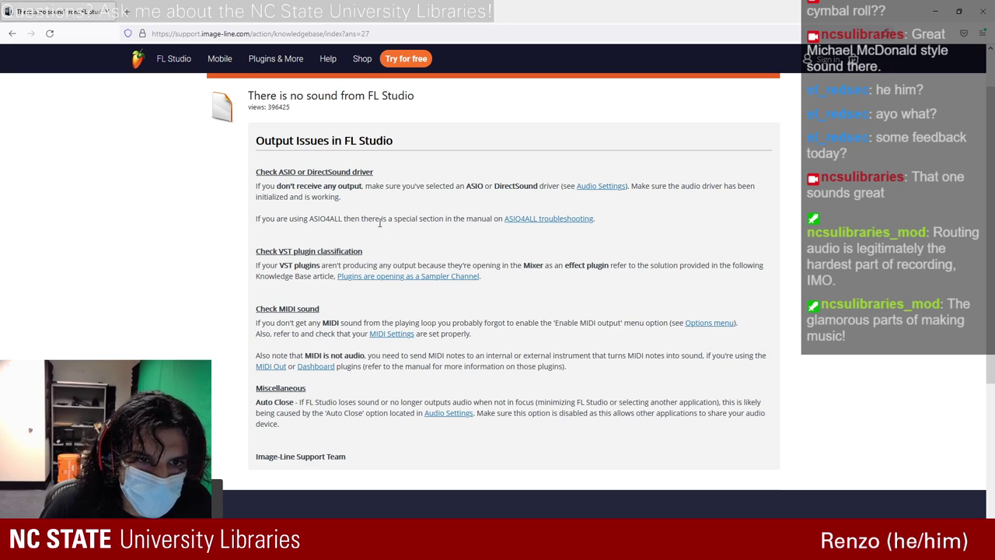
{"action": "middle_click", "coordinate": [600, 186]}
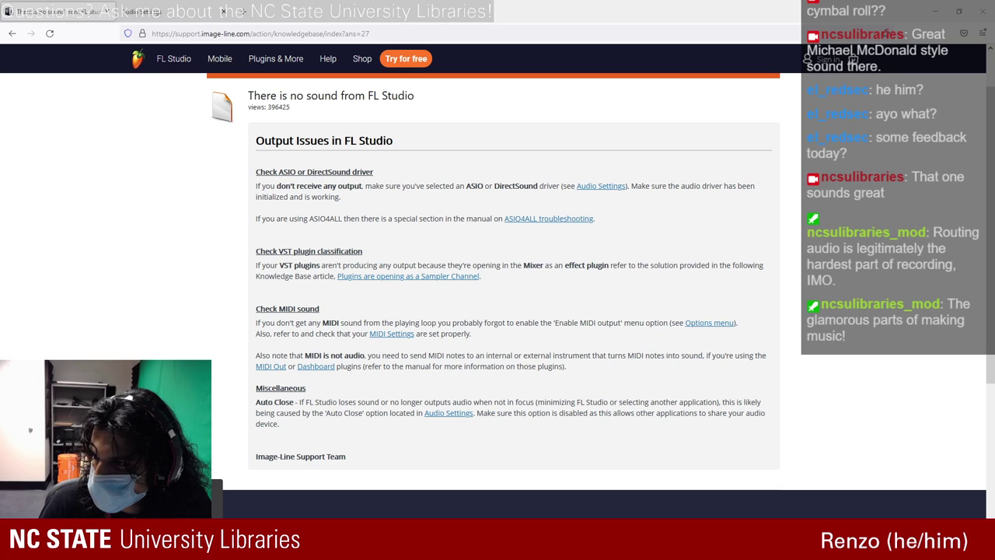
- Switch back to FL Studio and audition Sakura's ATM CreepShow FG preset with played notes
{"action": "key", "text": "alt+Tab"}
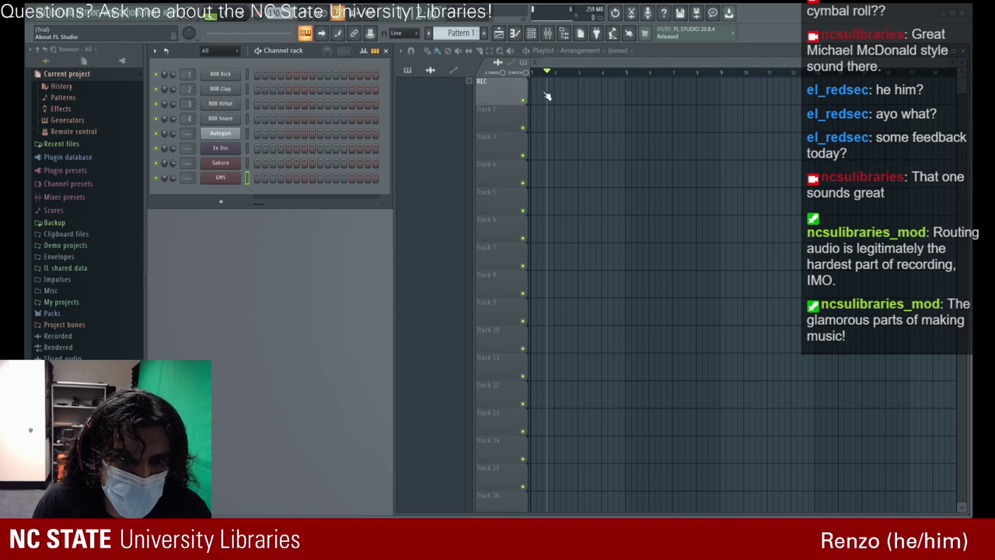
{"action": "left_click", "coordinate": [225, 162]}
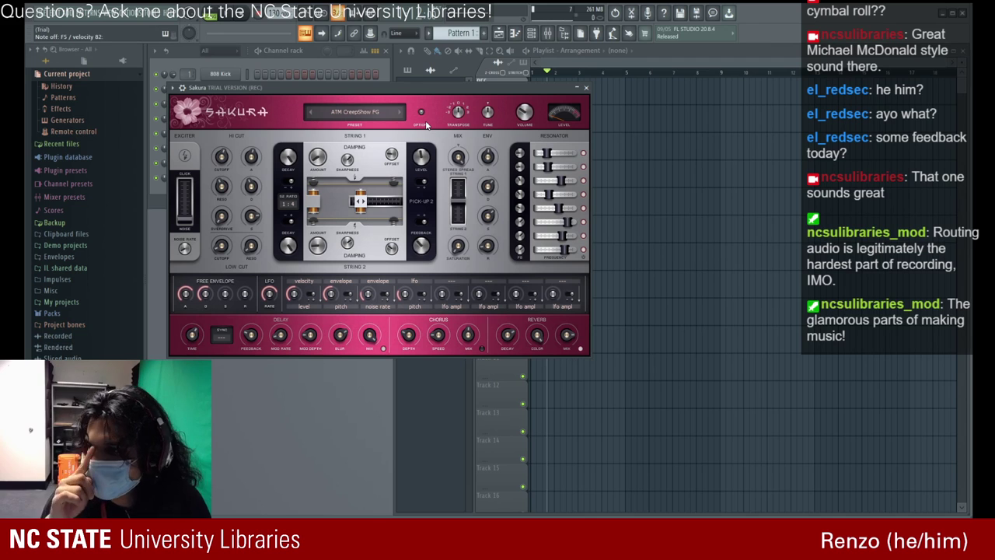
- Close the Sakura synth window, switch to the web browser and review the "There is no sound from FL Studio" article
{"action": "left_click", "coordinate": [586, 87]}
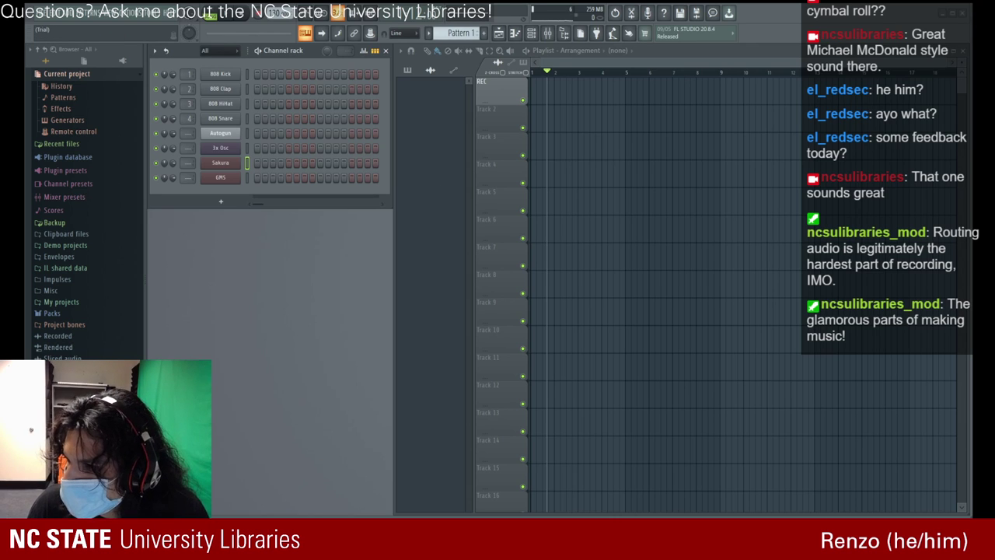
{"action": "key", "text": "alt+Tab"}
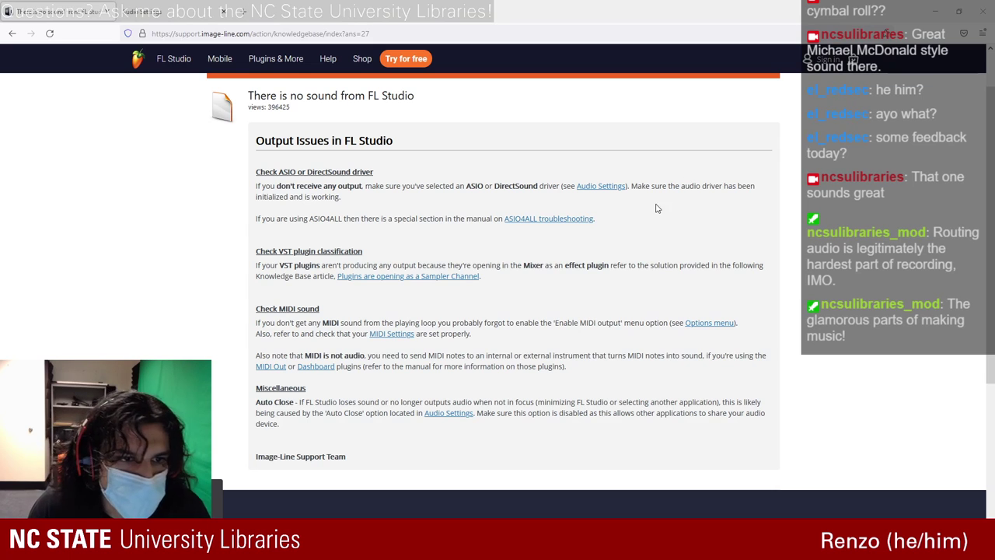
{"action": "scroll", "coordinate": [505, 349], "scroll_direction": "down", "scroll_amount": 3}
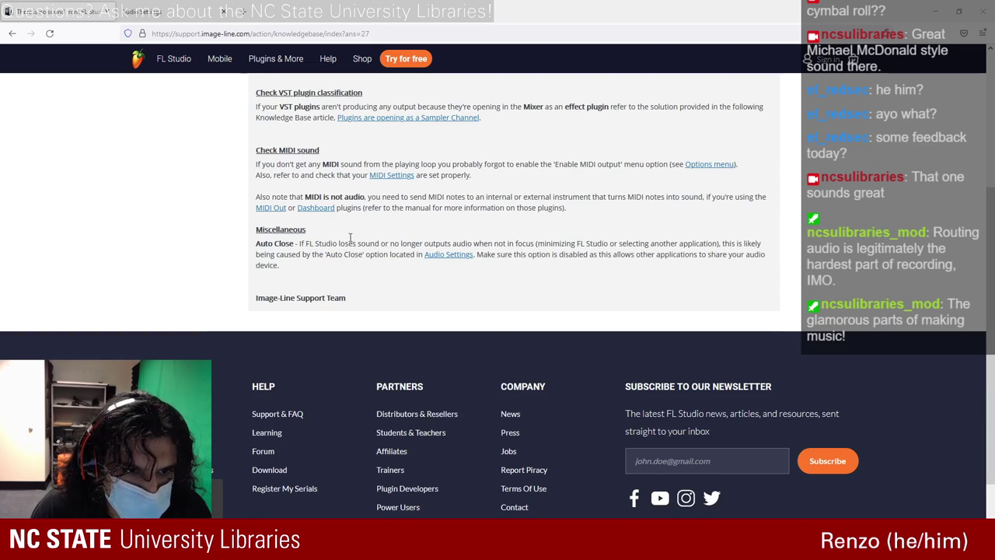
- Read the input/output options and Windows audio properties on the already open Audio Settings manual page
{"action": "left_click", "coordinate": [148, 11]}
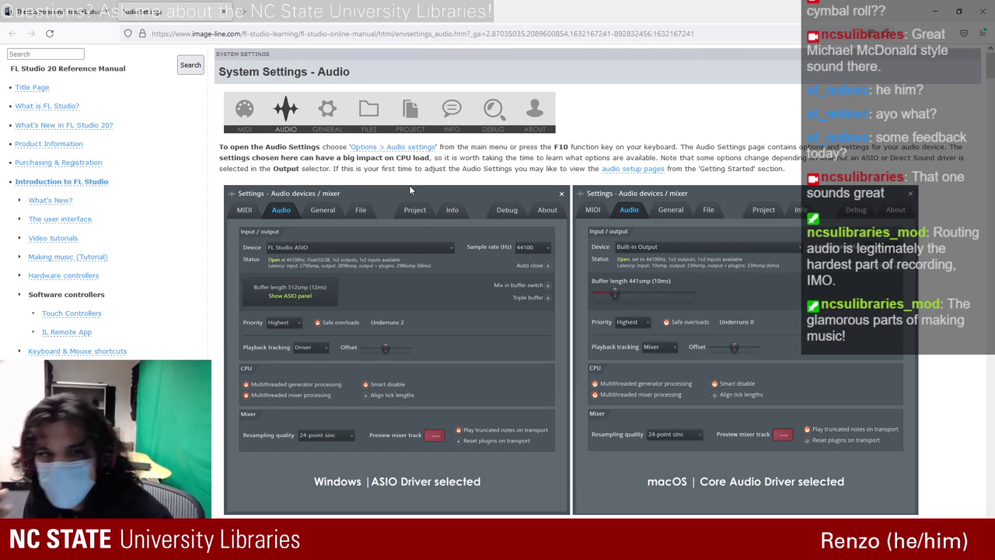
{"action": "scroll", "coordinate": [331, 286], "scroll_direction": "down", "scroll_amount": 10}
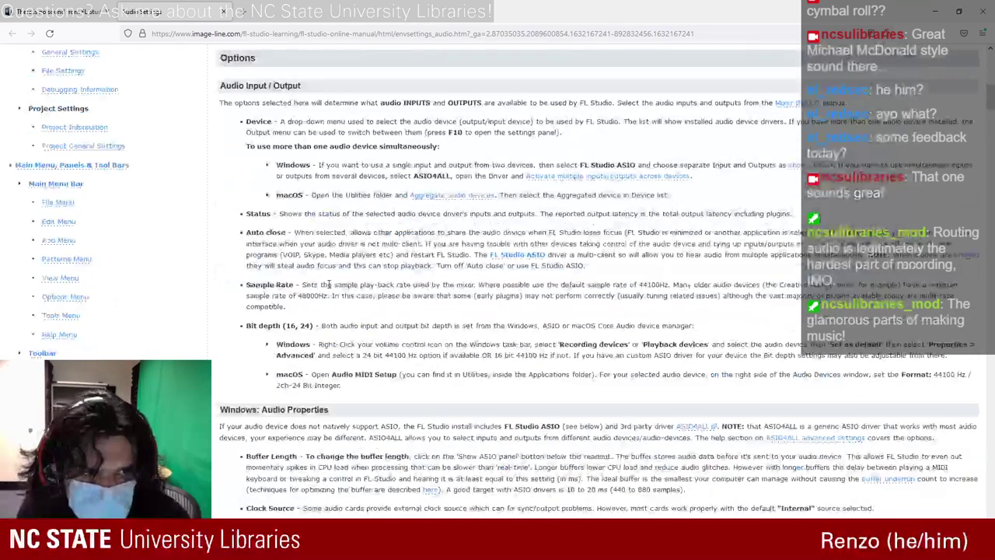
{"action": "scroll", "coordinate": [328, 285], "scroll_direction": "up", "scroll_amount": 1}
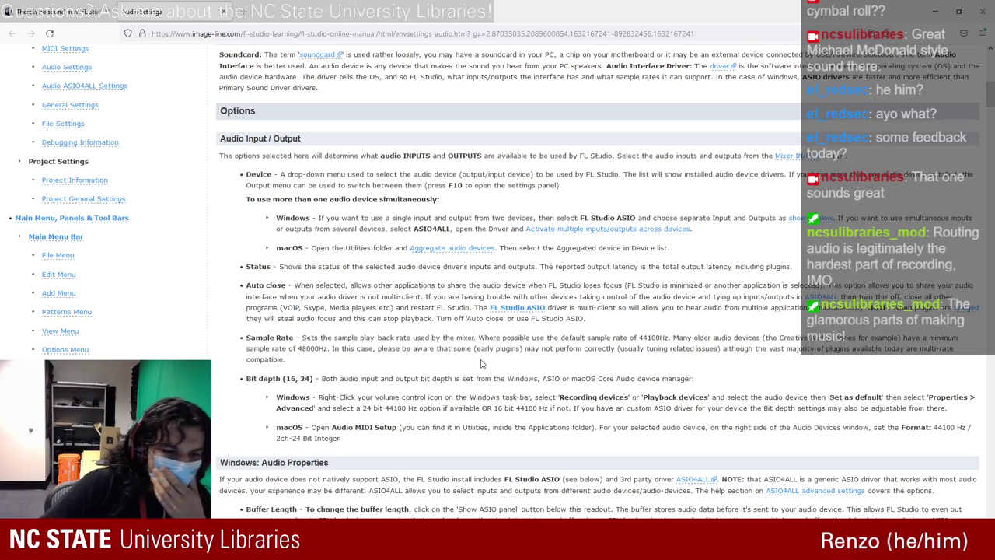
{"action": "scroll", "coordinate": [479, 365], "scroll_direction": "down", "scroll_amount": 1}
{"action": "scroll", "coordinate": [477, 369], "scroll_direction": "down", "scroll_amount": 3}
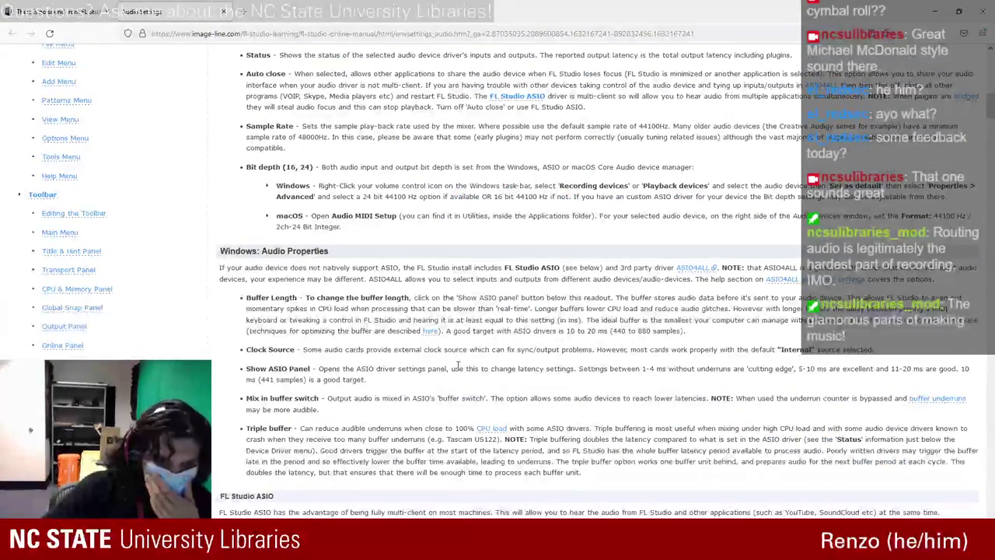
{"action": "scroll", "coordinate": [455, 367], "scroll_direction": "down", "scroll_amount": 1}
- Return to the Google results and search for "audio output not to speakers fl studio after recording"
{"action": "key", "text": "alt+Left"}
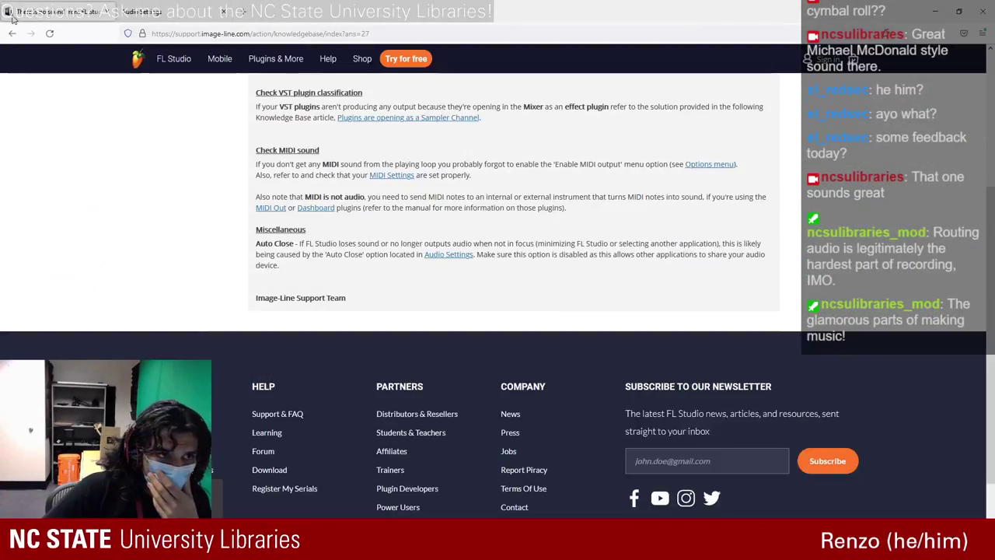
{"action": "key", "text": "alt+Left"}
{"action": "left_click", "coordinate": [251, 69]}
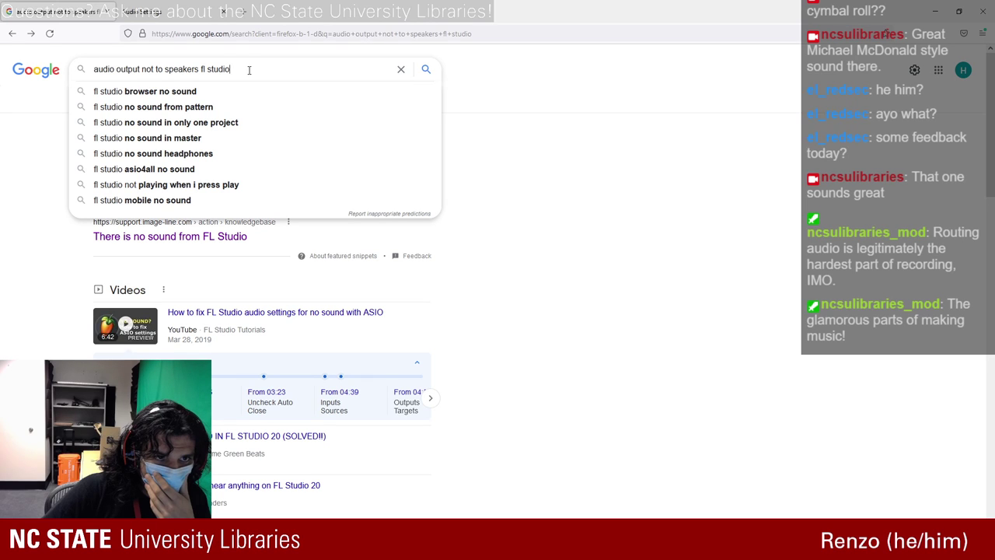
{"action": "type", "text": "aft"}
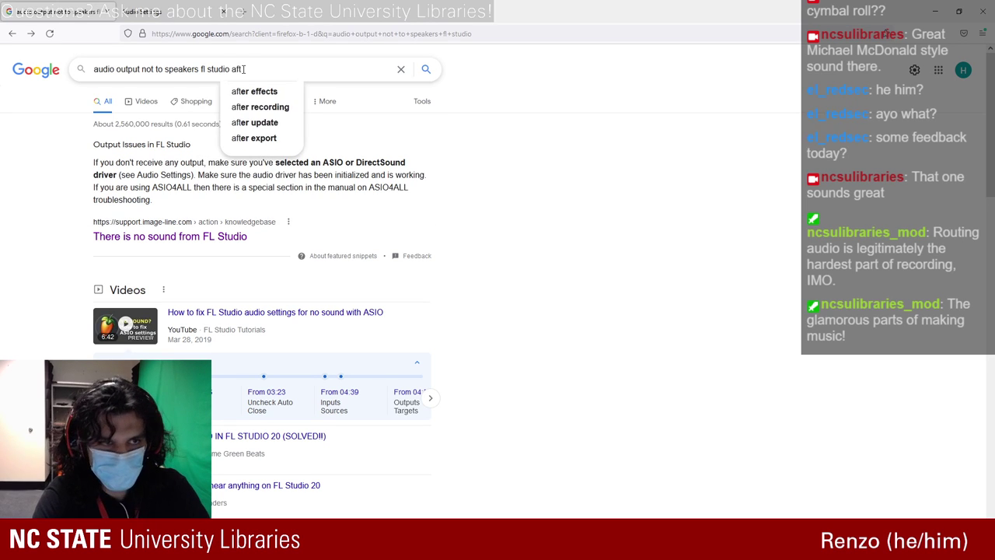
{"action": "type", "text": "er recording"}
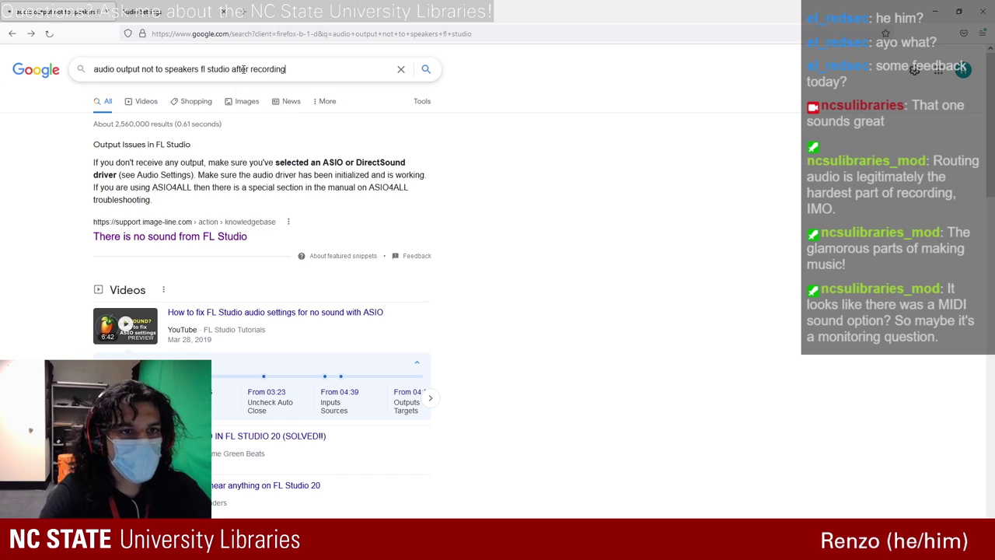
{"action": "key", "text": "Return"}
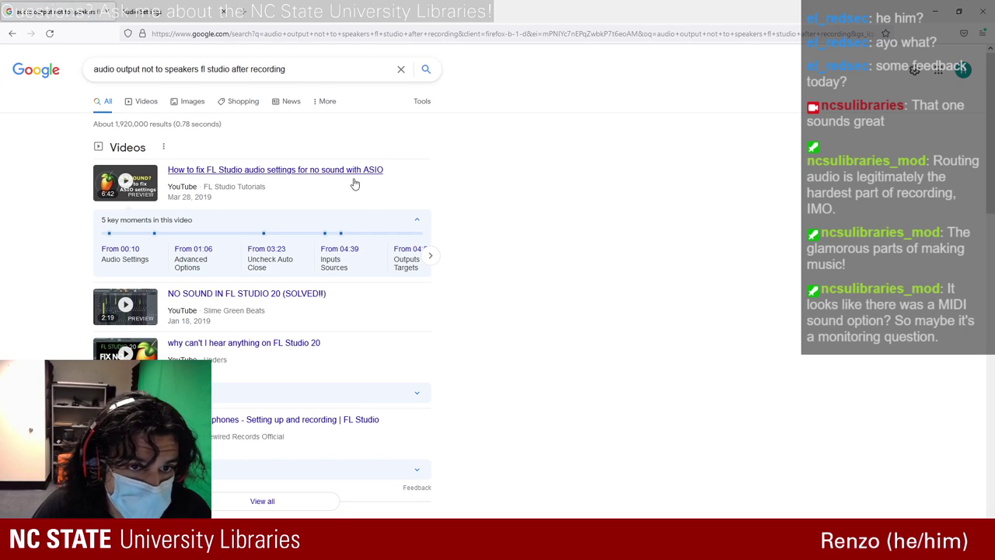
- Open the Audio Recording, Audio Settings and Reddit no-sound results in separate browser tabs and show the Reddit thread
{"action": "scroll", "coordinate": [338, 242], "scroll_direction": "down", "scroll_amount": 4}
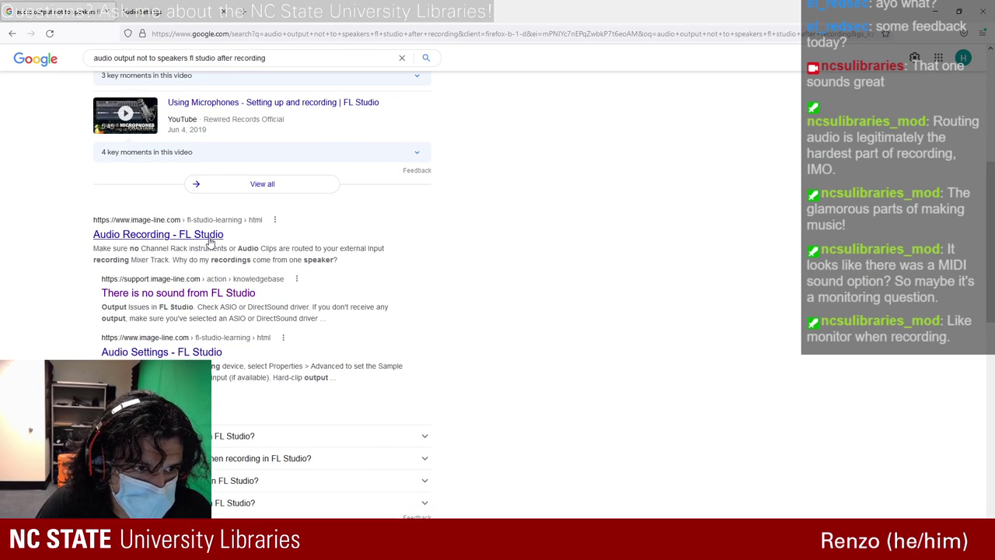
{"action": "left_click", "coordinate": [226, 221]}
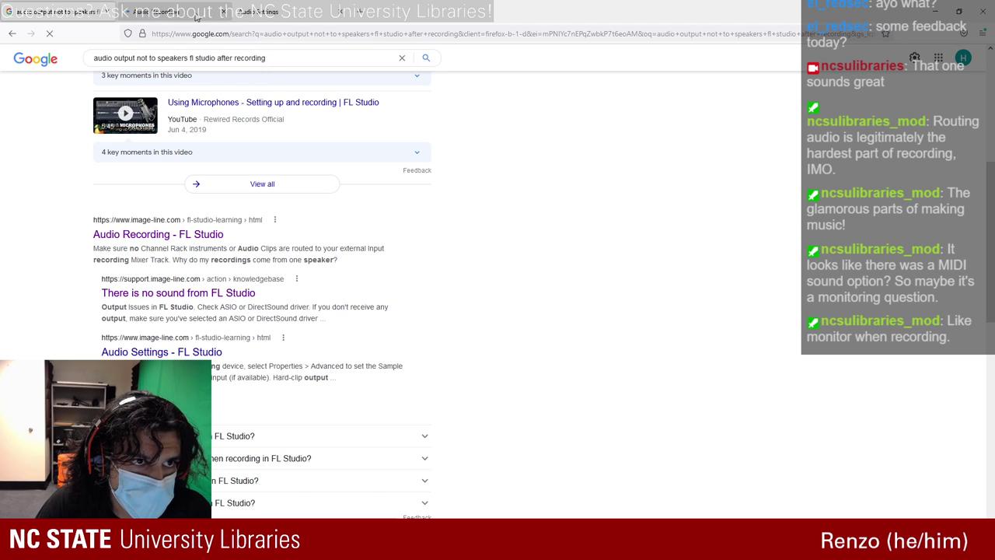
{"action": "key", "text": "alt+Left"}
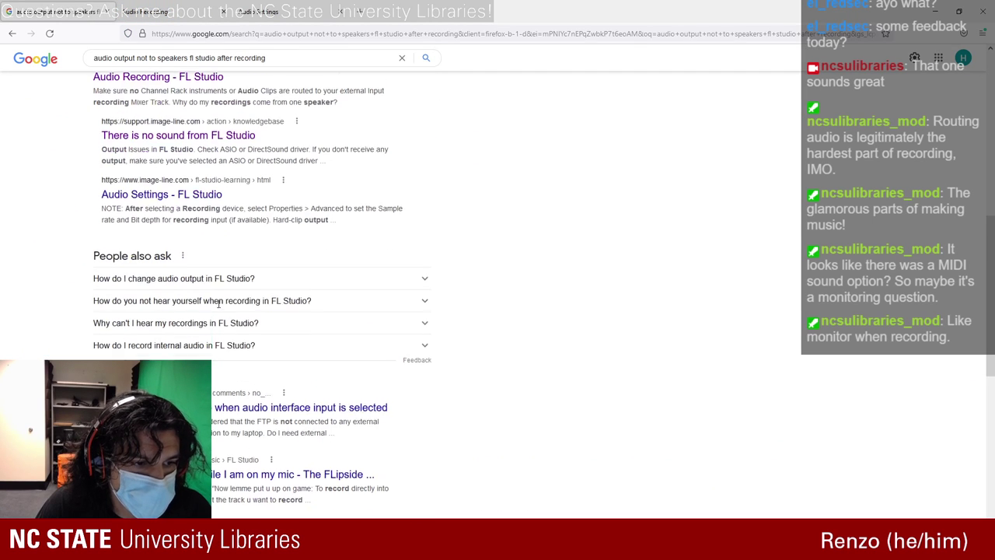
{"action": "middle_click", "coordinate": [176, 181]}
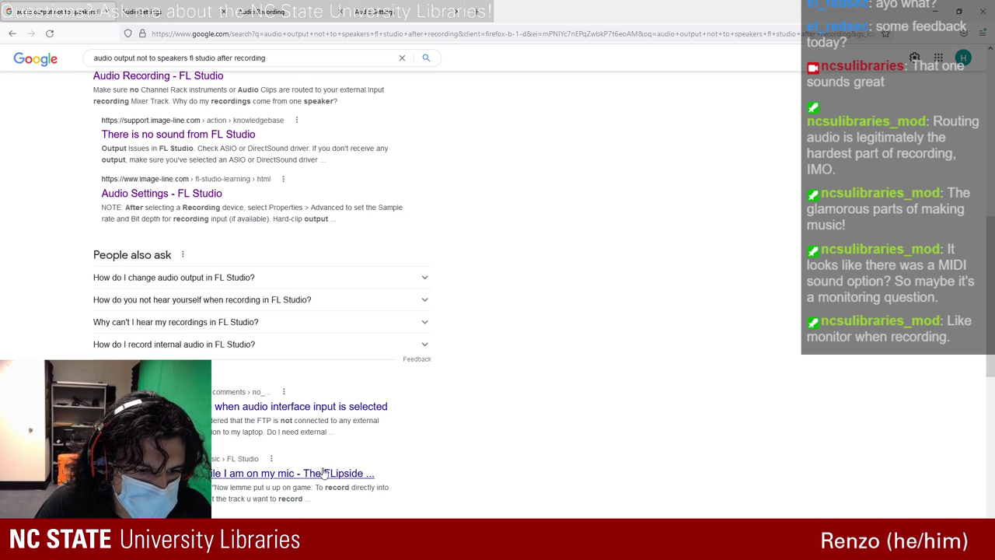
{"action": "left_click_drag", "start_coordinate": [304, 11], "coordinate": [155, 12]}
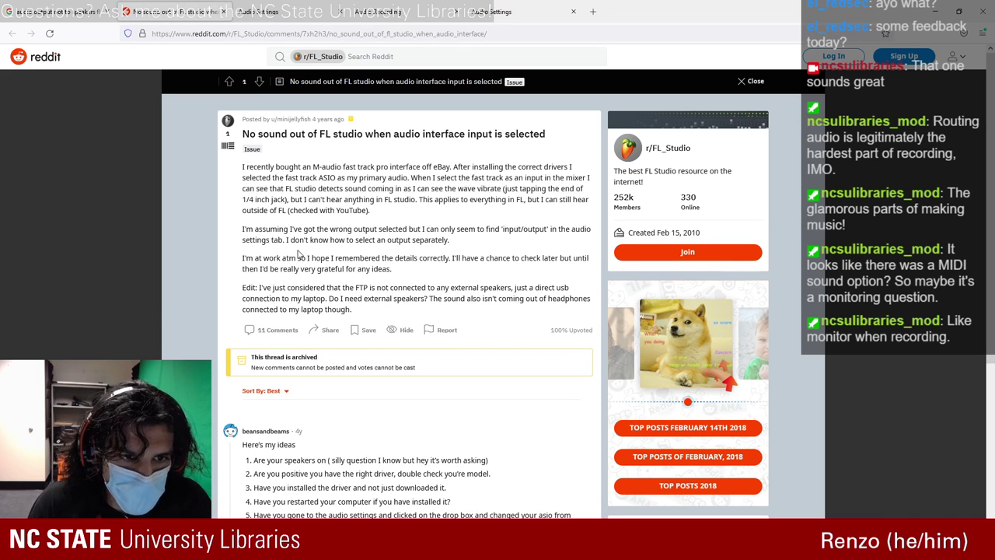
- Read the Reddit thread about no sound when an audio interface input is selected, including its comments, and close it
{"action": "scroll", "coordinate": [295, 280], "scroll_direction": "down", "scroll_amount": 1}
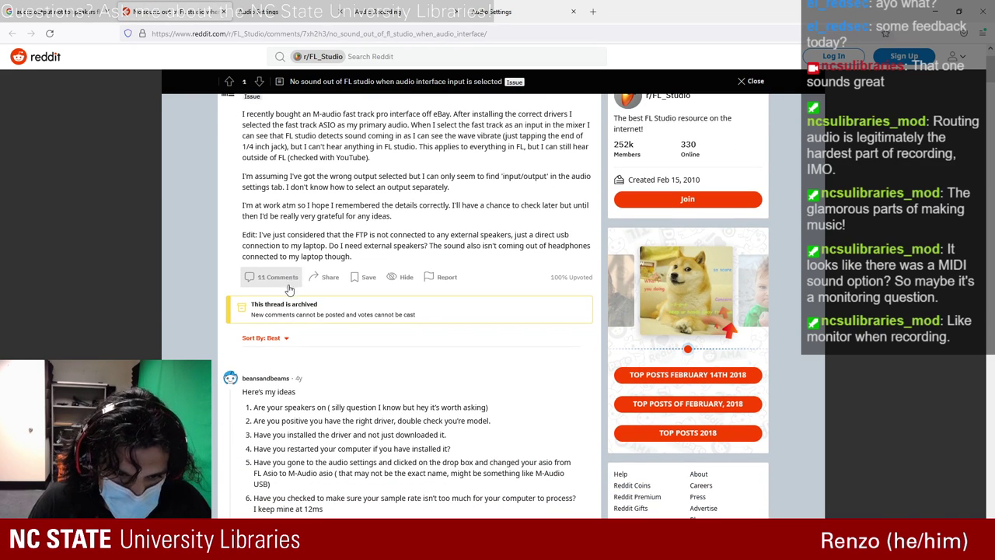
{"action": "scroll", "coordinate": [250, 437], "scroll_direction": "down", "scroll_amount": 6}
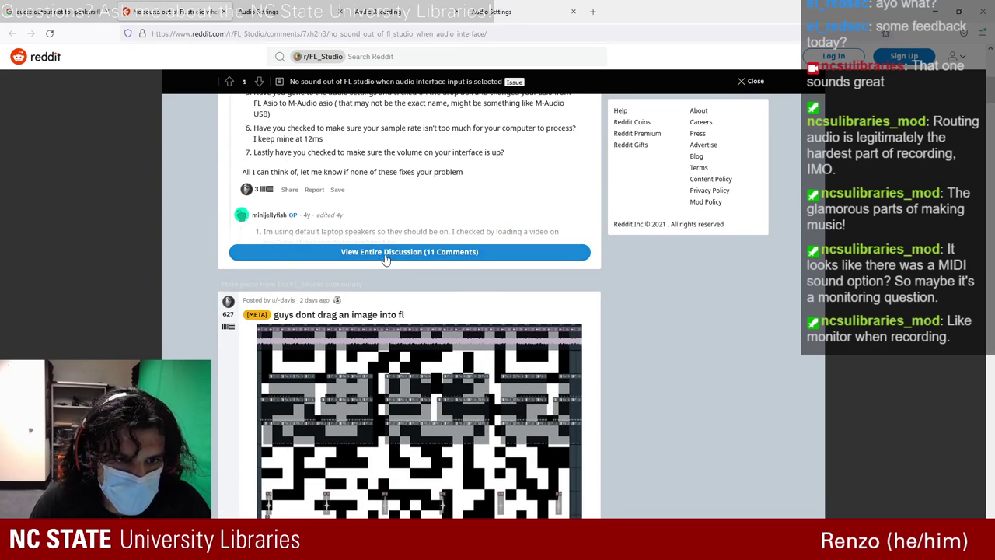
{"action": "scroll", "coordinate": [319, 346], "scroll_direction": "down", "scroll_amount": 1}
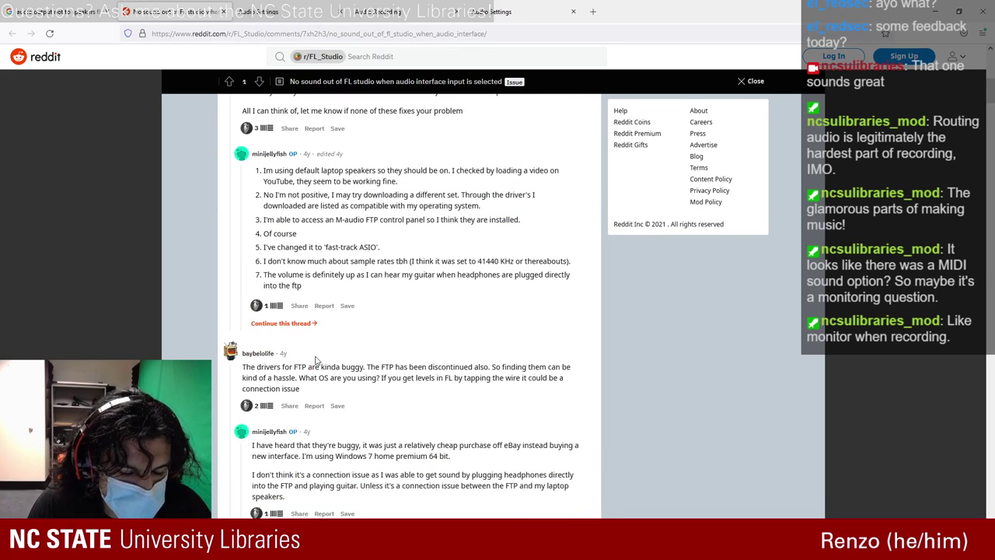
{"action": "scroll", "coordinate": [200, 348], "scroll_direction": "down", "scroll_amount": 3}
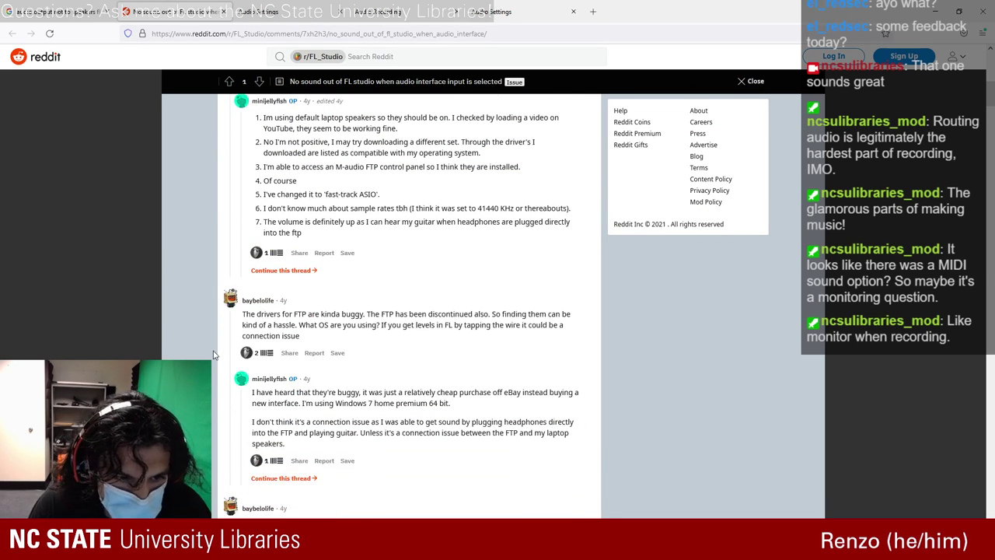
{"action": "scroll", "coordinate": [215, 355], "scroll_direction": "down", "scroll_amount": 2}
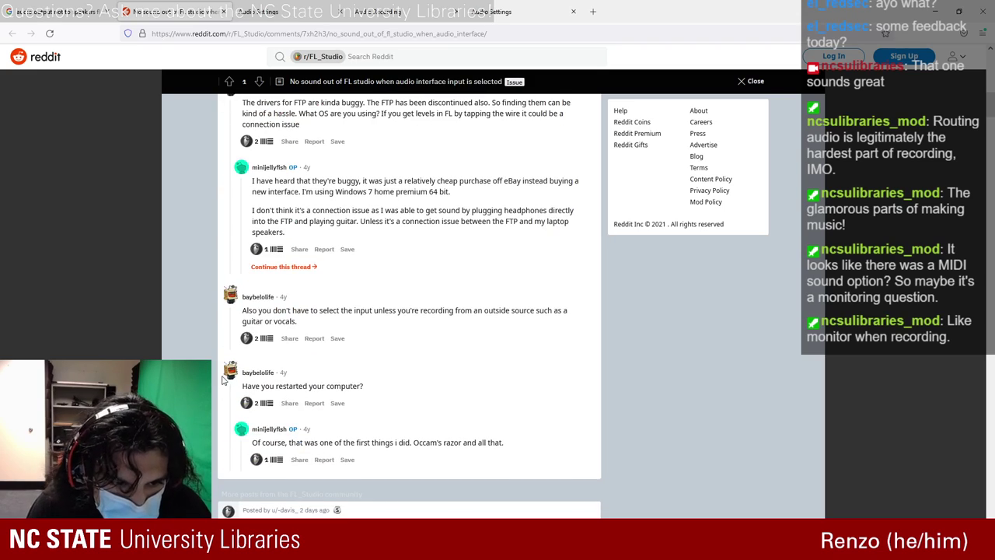
{"action": "scroll", "coordinate": [223, 379], "scroll_direction": "up", "scroll_amount": 15}
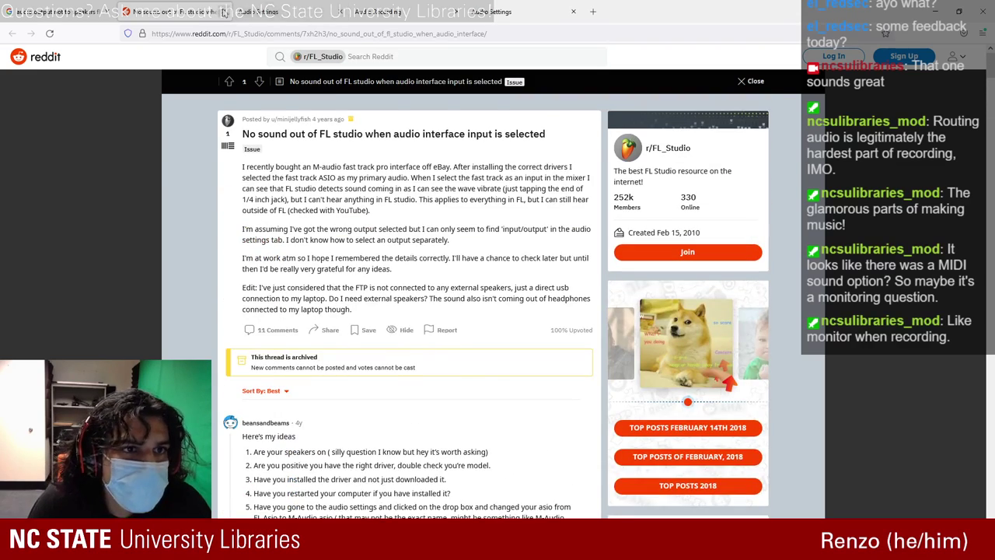
{"action": "left_click", "coordinate": [223, 12]}
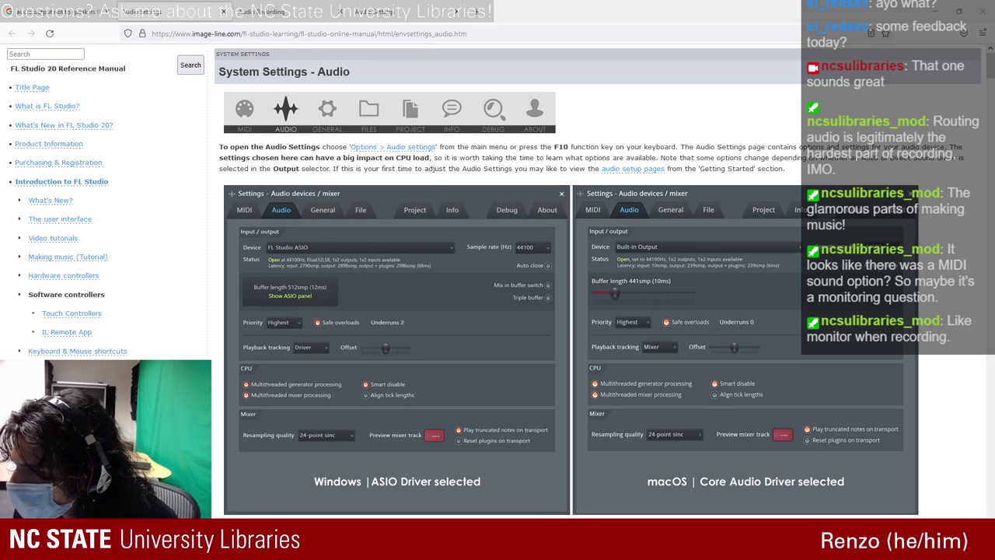
{"action": "key", "text": "alt+Tab"}
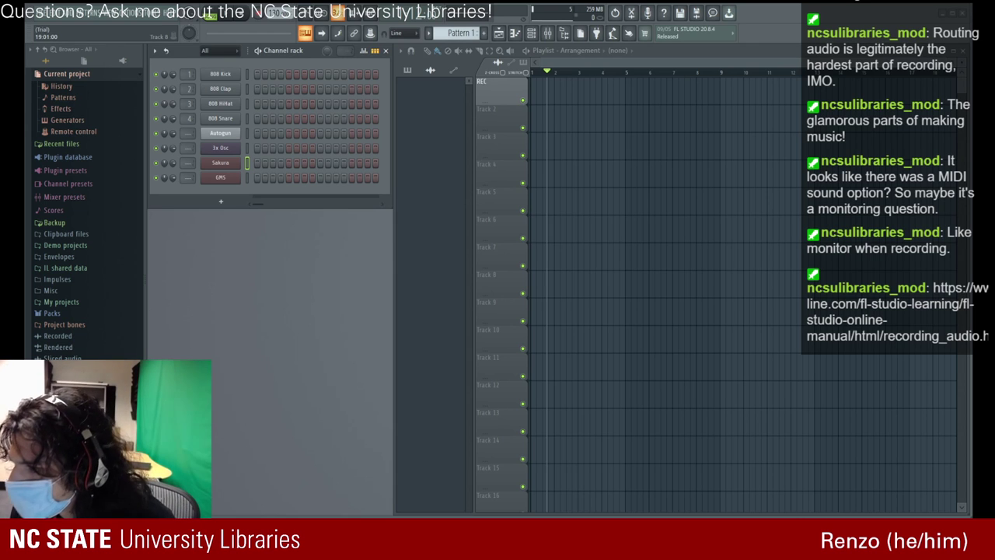
{"action": "key", "text": "alt+Tab"}
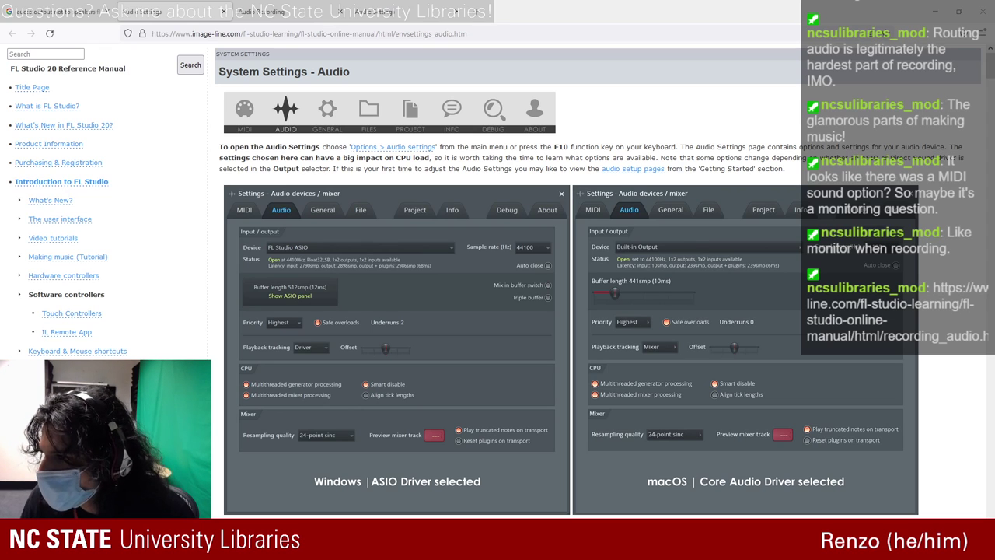
{"action": "key", "text": "alt+Tab"}
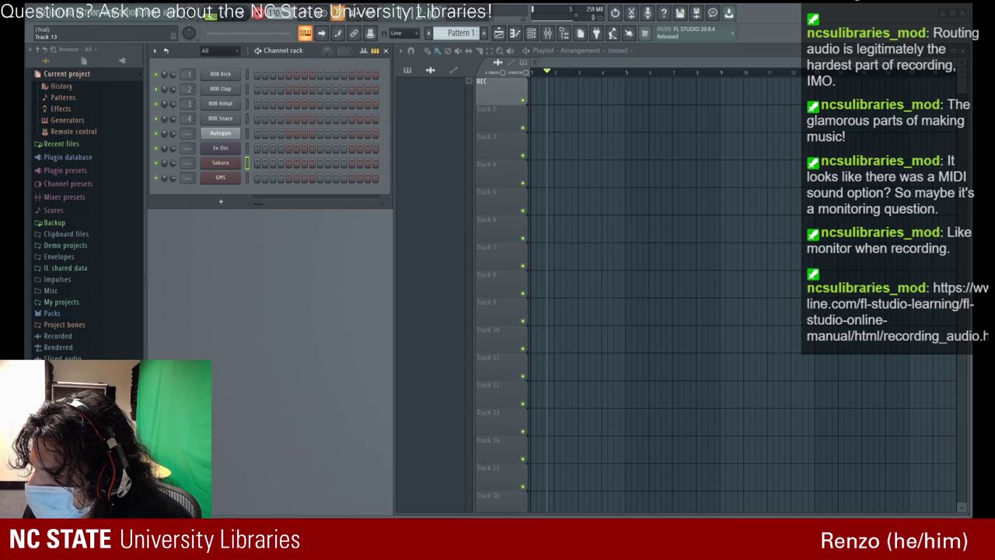
{"action": "key", "text": "alt+Tab"}
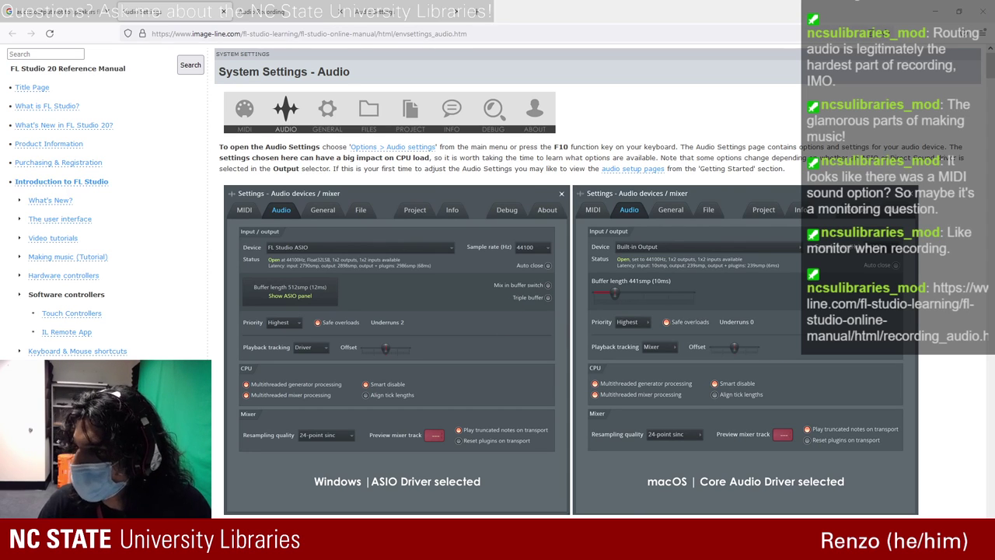
- Switch to FL Studio, view the 808 Snare channel's sampler settings and close them
{"action": "key", "text": "alt+Tab"}
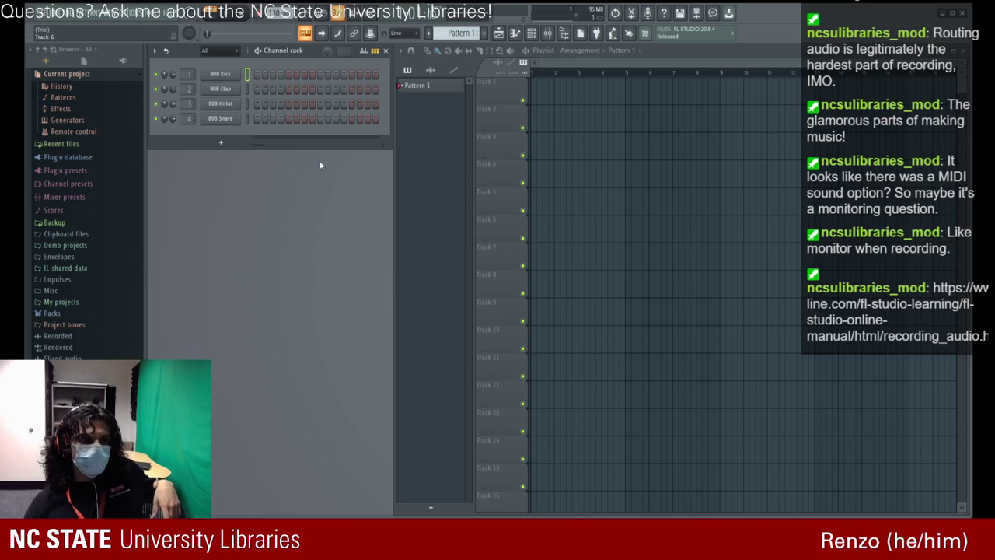
{"action": "left_click", "coordinate": [220, 118]}
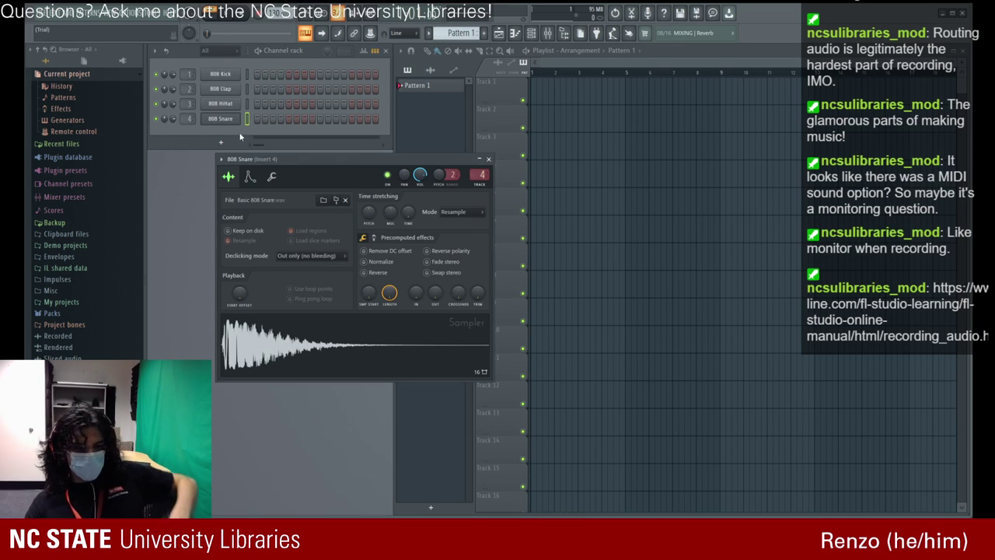
{"action": "left_click", "coordinate": [490, 160]}
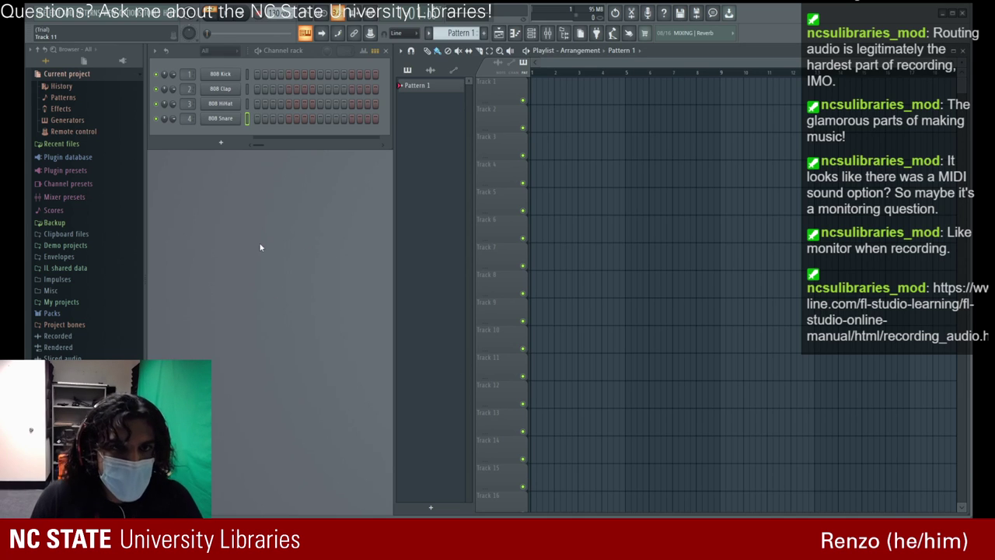
- Start an audio recording into Edison on the REC mixer track and reposition the mixer window
{"action": "left_click", "coordinate": [259, 14]}
{"action": "left_click", "coordinate": [491, 278]}
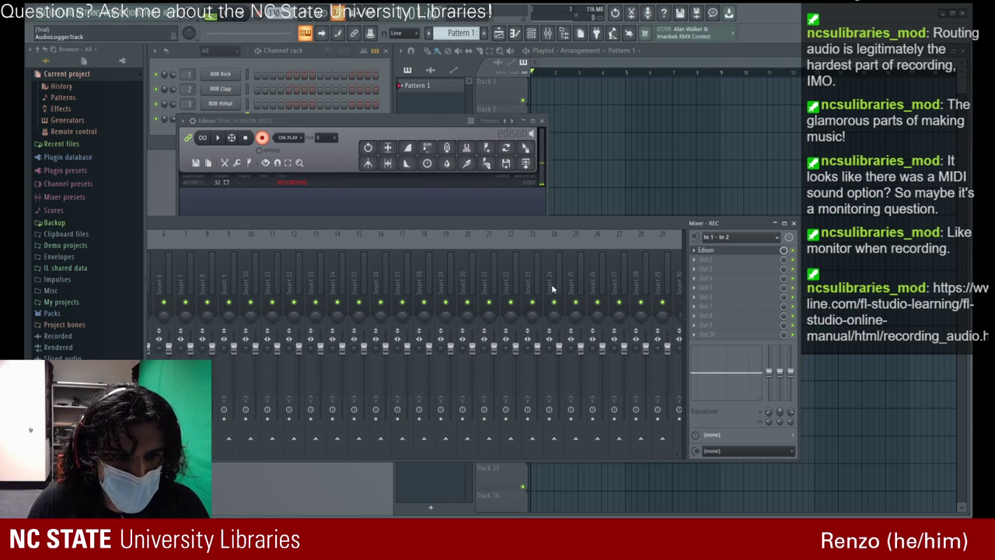
{"action": "left_click_drag", "start_coordinate": [254, 224], "coordinate": [306, 207]}
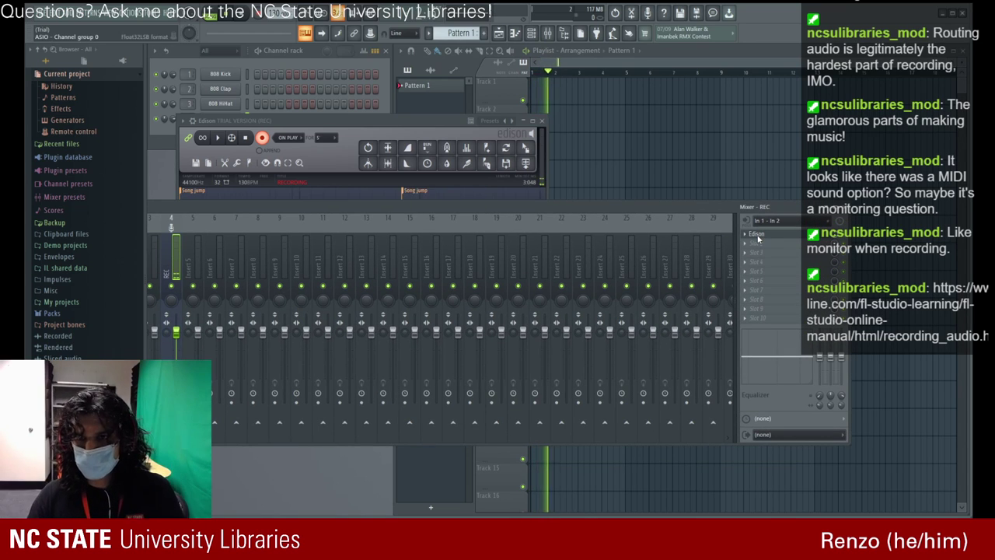
- Show the full Edison editor from the REC mixer track's effect slot and stop its recording
{"action": "left_click", "coordinate": [757, 236]}
{"action": "left_click", "coordinate": [757, 237]}
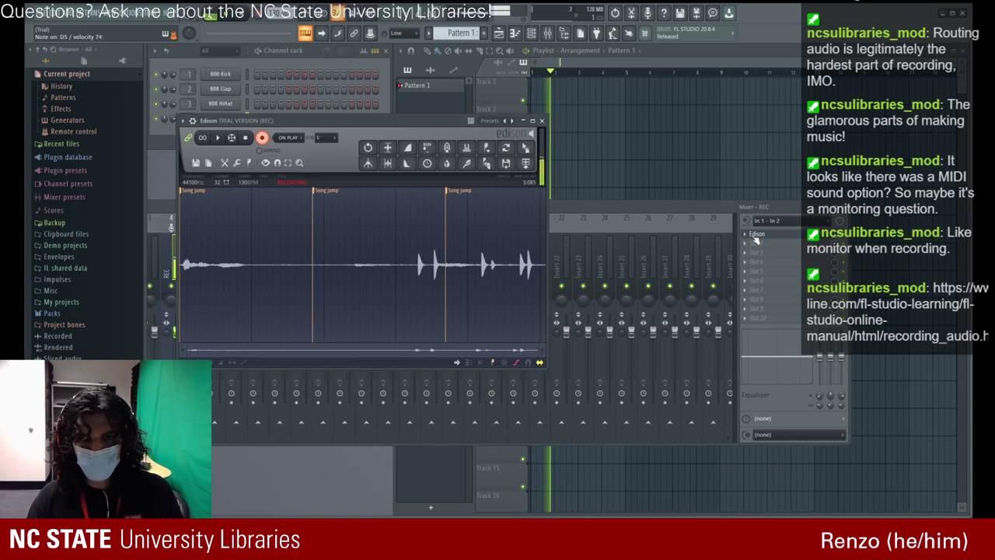
{"action": "left_click", "coordinate": [262, 137]}
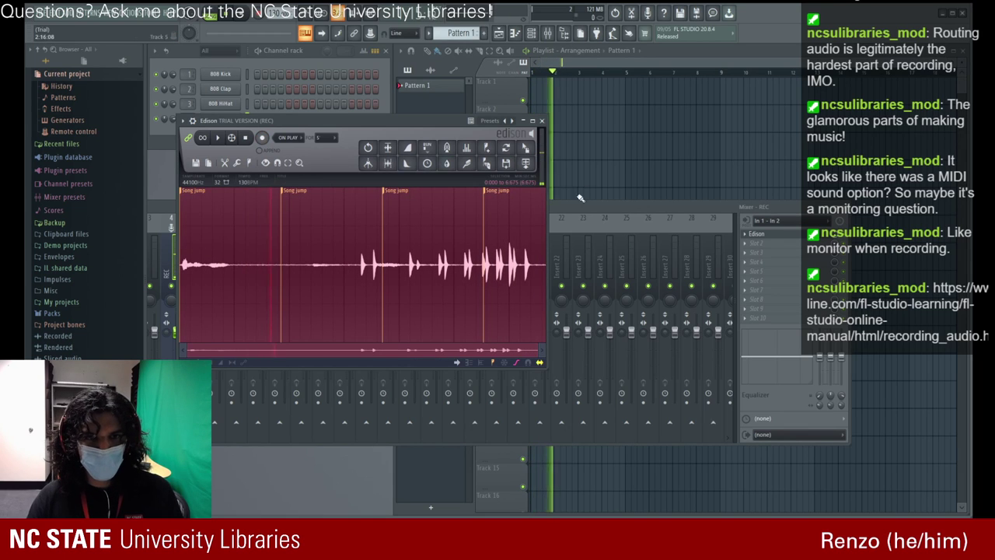
- Try In 1, In 2 and none as the REC track's audio input, and return it to In 1 - In 2
{"action": "left_click_drag", "start_coordinate": [678, 205], "coordinate": [658, 194]}
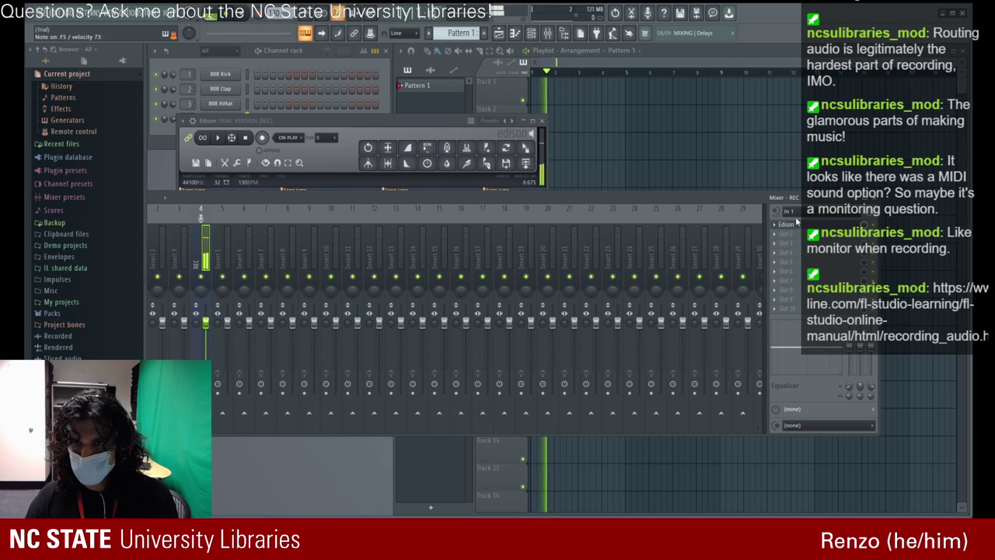
{"action": "left_click", "coordinate": [807, 261]}
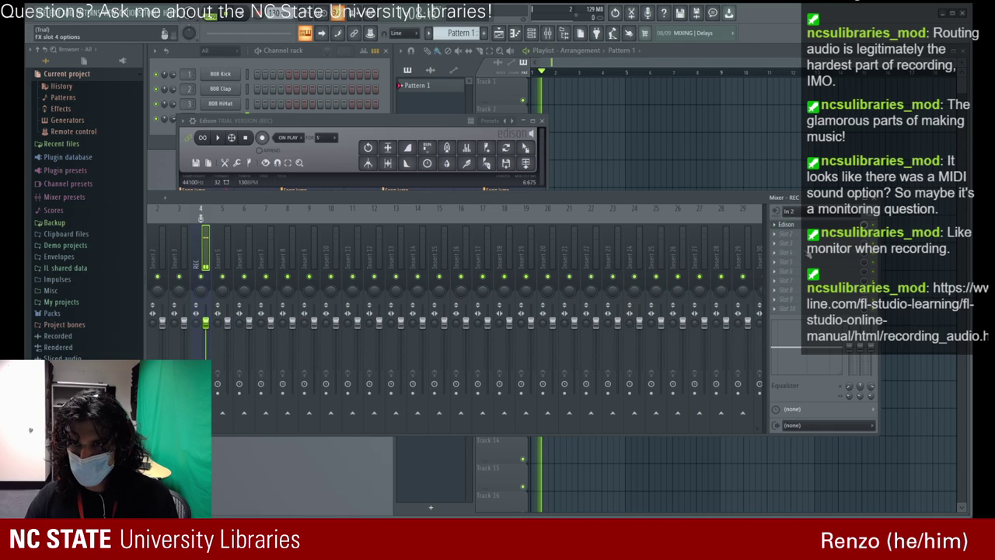
{"action": "left_click", "coordinate": [796, 212]}
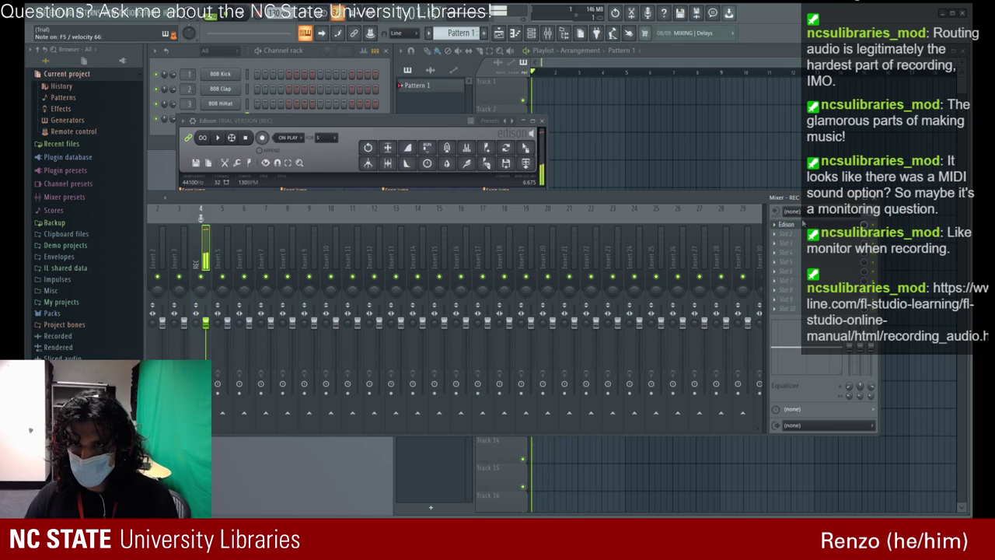
{"action": "left_click", "coordinate": [797, 215]}
{"action": "left_click", "coordinate": [799, 225]}
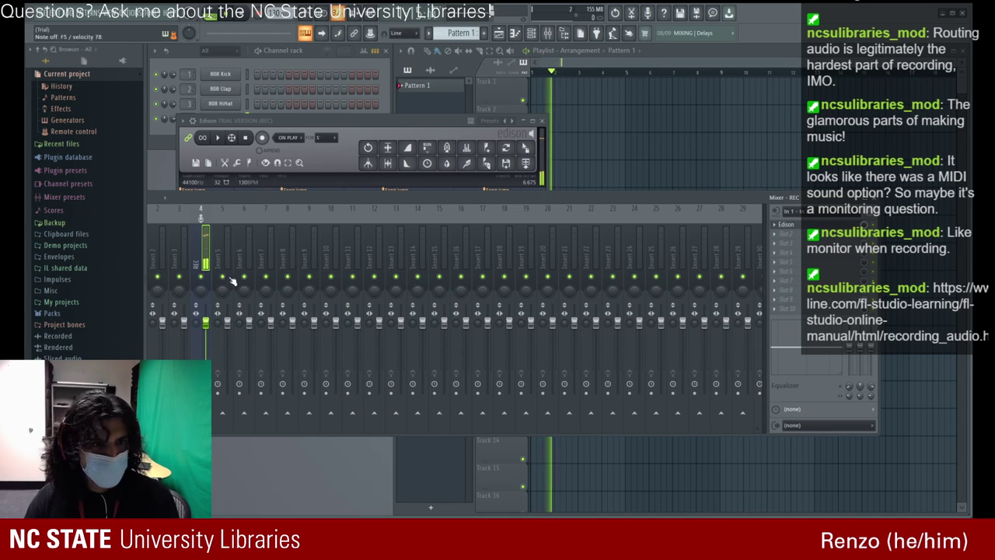
- Check the REC track's volume fader, inspect mixer track Insert 2, and reselect the REC track
{"action": "mouse_move", "coordinate": [205, 323]}
{"action": "left_mouse_down"}
{"action": "mouse_move", "coordinate": [206, 338]}
{"action": "mouse_move", "coordinate": [205, 310]}
{"action": "mouse_move", "coordinate": [206, 323]}
{"action": "left_mouse_up"}
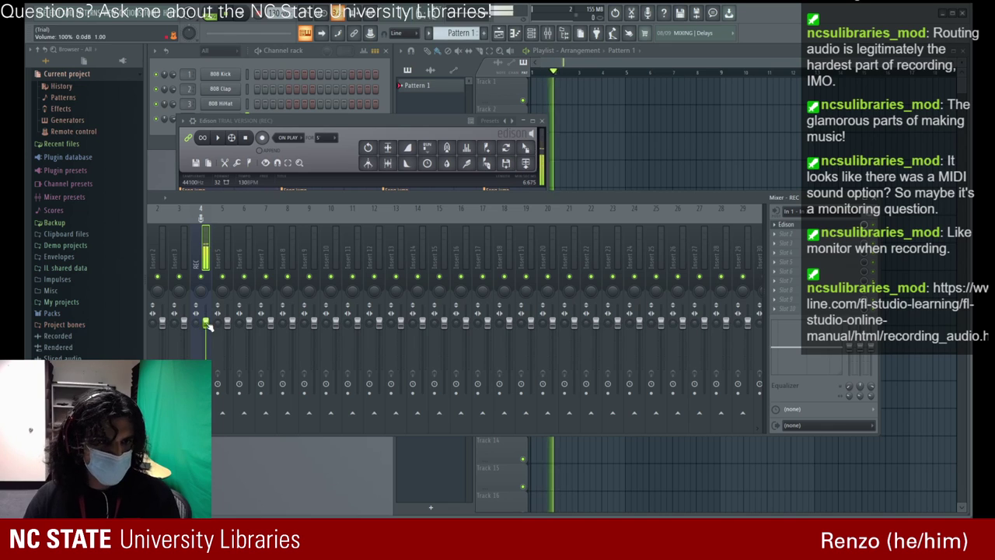
{"action": "left_click", "coordinate": [163, 325]}
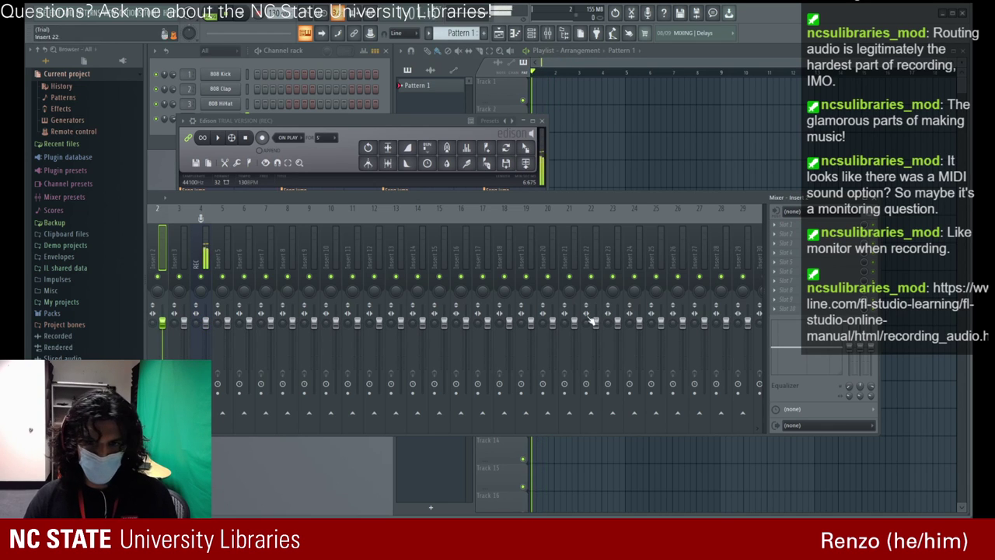
{"action": "left_click", "coordinate": [202, 310]}
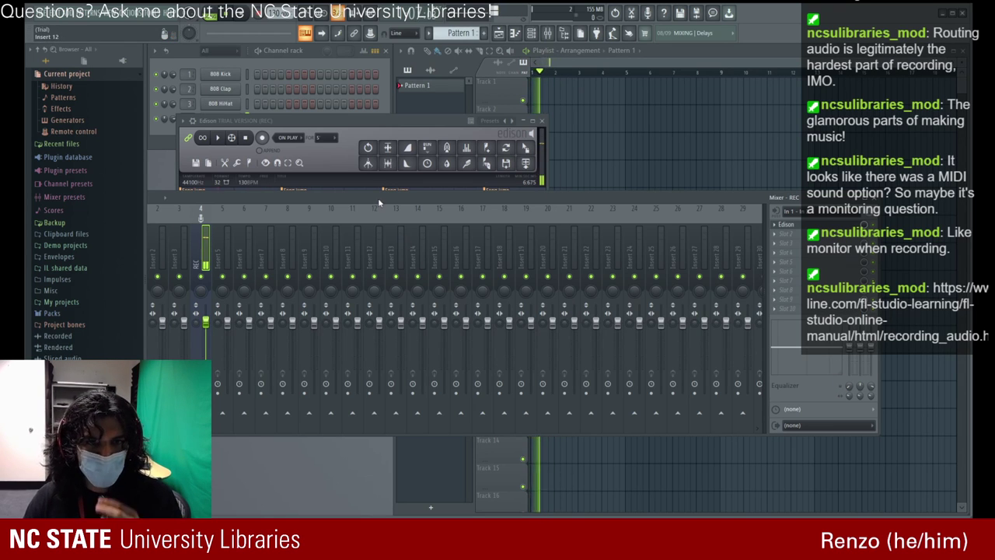
- Try Out 1 - Out 2 as the REC track's audio output target, and set it back to none
{"action": "left_click_drag", "start_coordinate": [378, 197], "coordinate": [396, 149]}
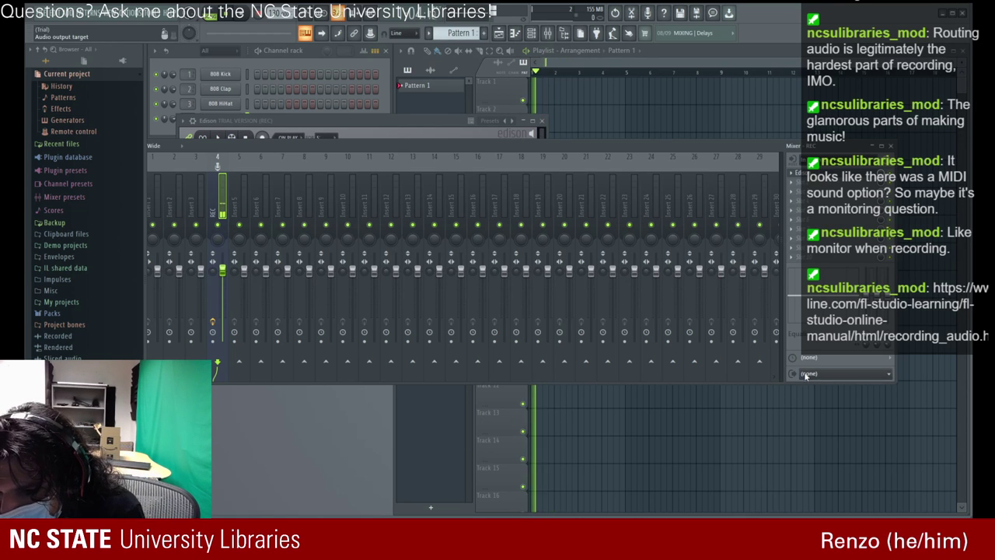
{"action": "left_click", "coordinate": [835, 410]}
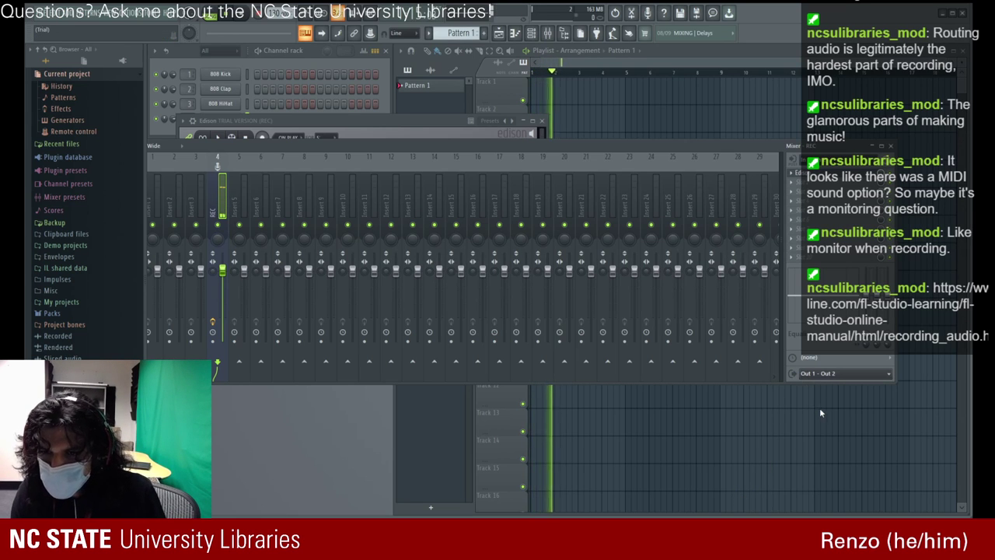
{"action": "left_click", "coordinate": [815, 374]}
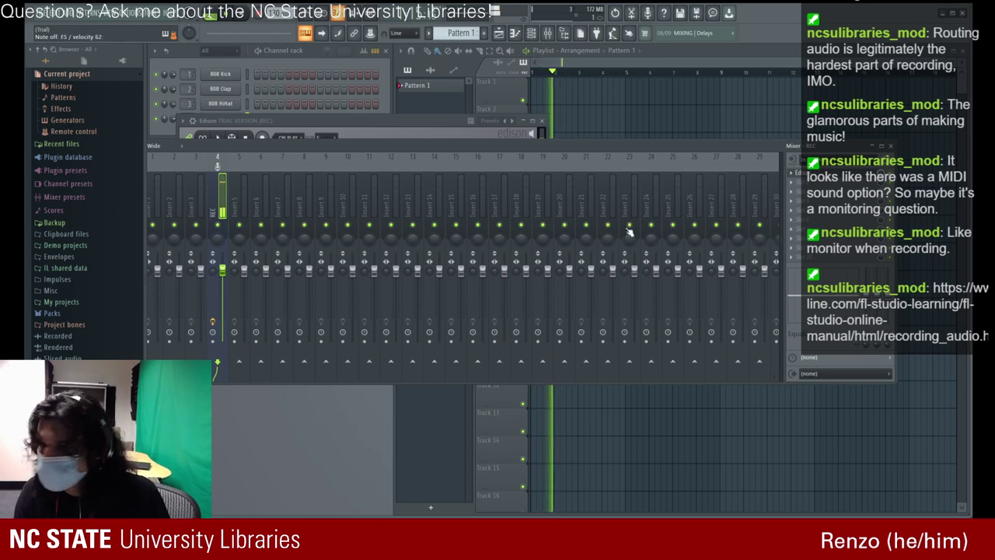
{"action": "key", "text": "space"}
{"action": "left_click_drag", "start_coordinate": [591, 144], "coordinate": [617, 119]}
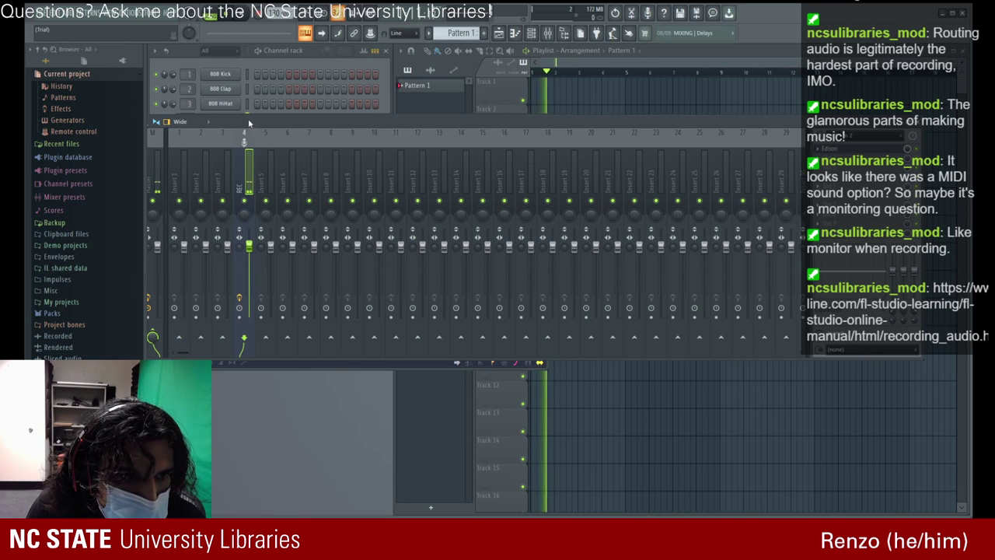
{"action": "left_click_drag", "start_coordinate": [249, 122], "coordinate": [265, 109]}
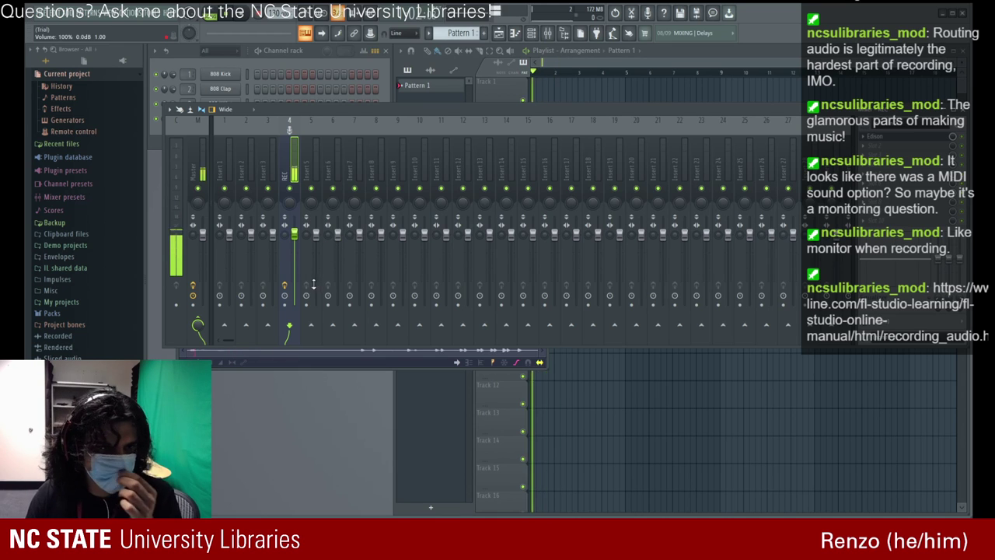
{"action": "left_click_drag", "start_coordinate": [271, 115], "coordinate": [225, 104]}
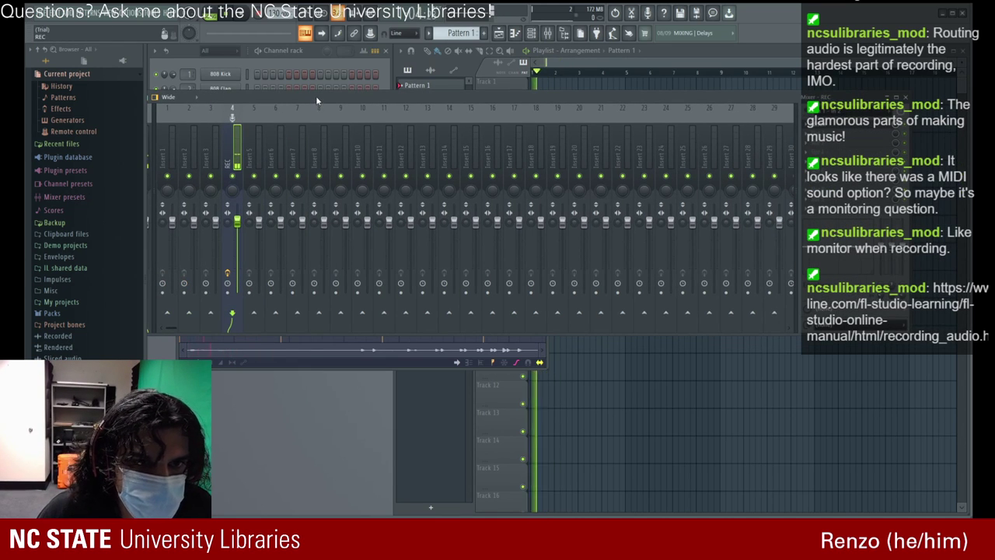
{"action": "left_click_drag", "start_coordinate": [316, 95], "coordinate": [326, 60]}
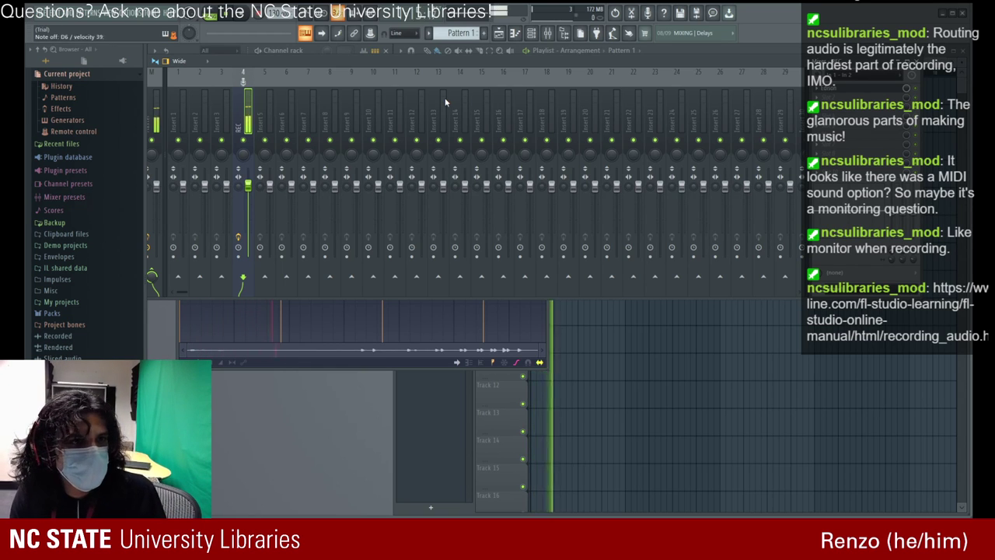
{"action": "left_click_drag", "start_coordinate": [355, 62], "coordinate": [387, 63]}
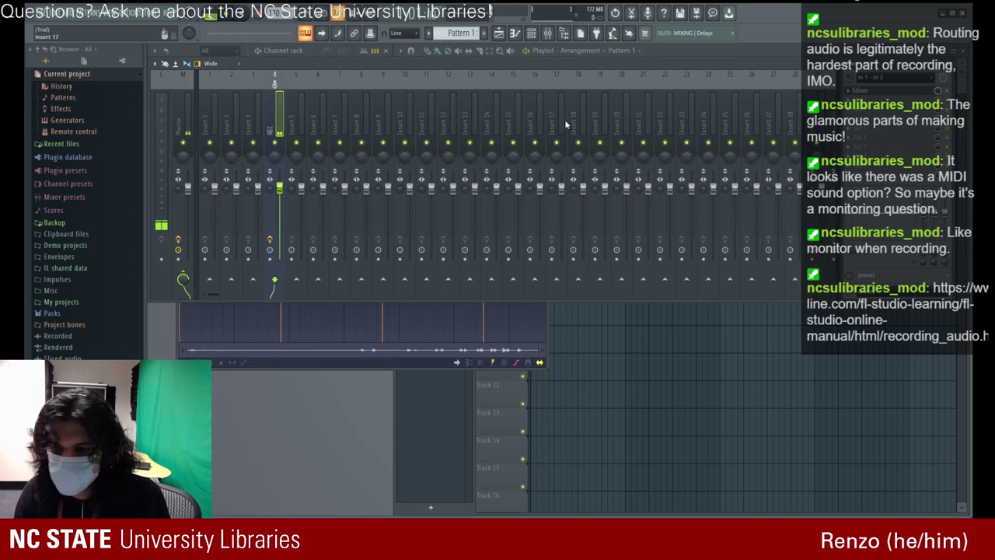
{"action": "left_click_drag", "start_coordinate": [522, 66], "coordinate": [529, 67]}
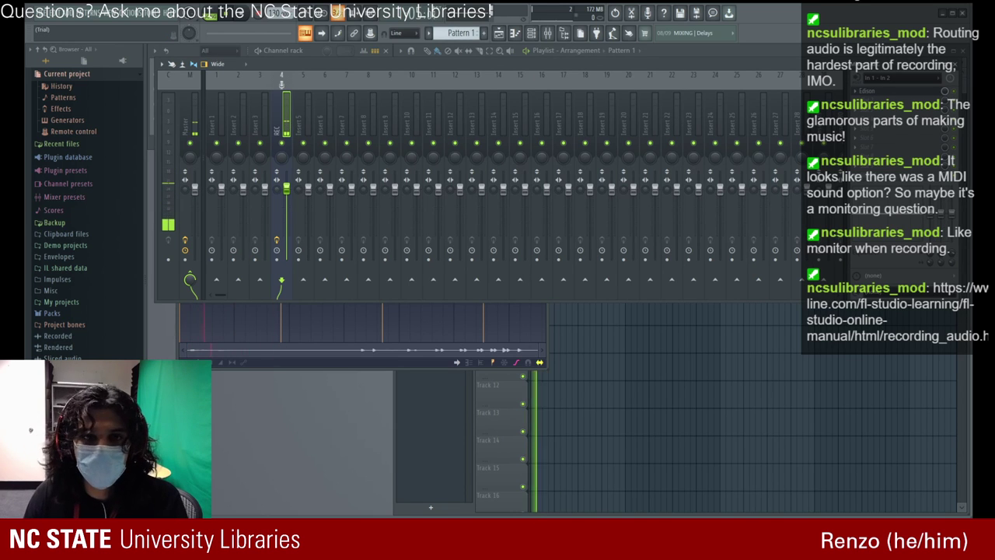
- Move the mixer aside to uncover Edison, toggle Edison's recording and close its window
{"action": "left_click_drag", "start_coordinate": [659, 69], "coordinate": [846, 212]}
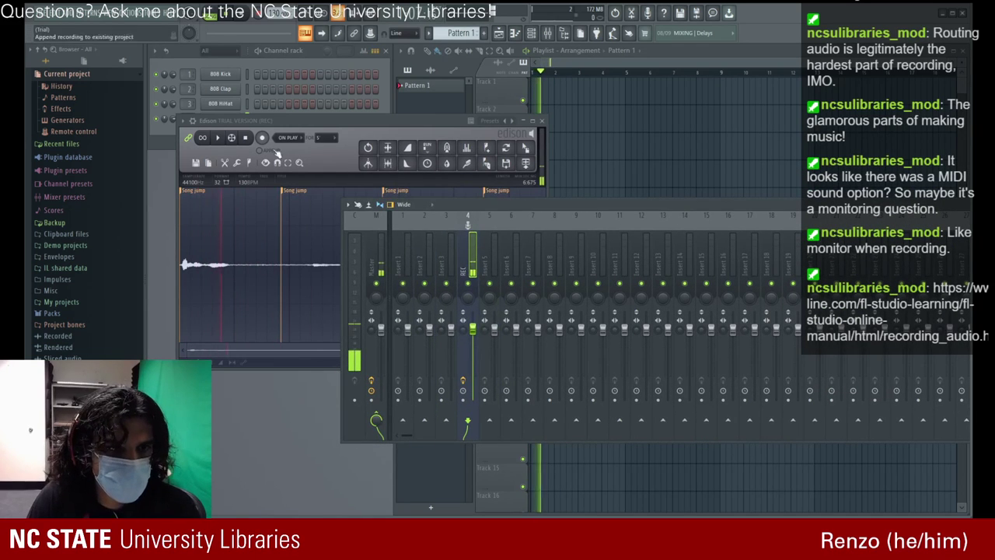
{"action": "left_click", "coordinate": [262, 138]}
{"action": "left_click", "coordinate": [541, 121]}
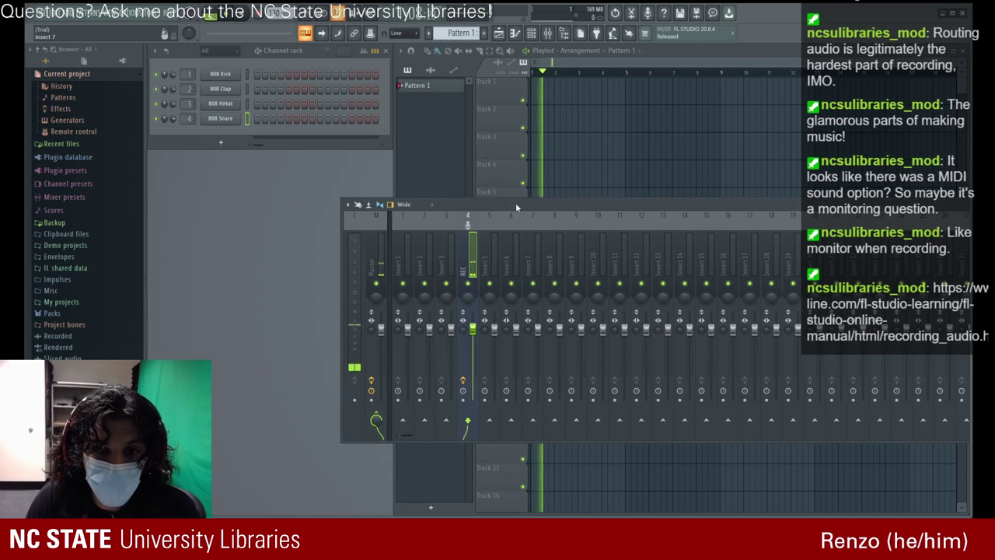
{"action": "left_click_drag", "start_coordinate": [516, 204], "coordinate": [372, 165]}
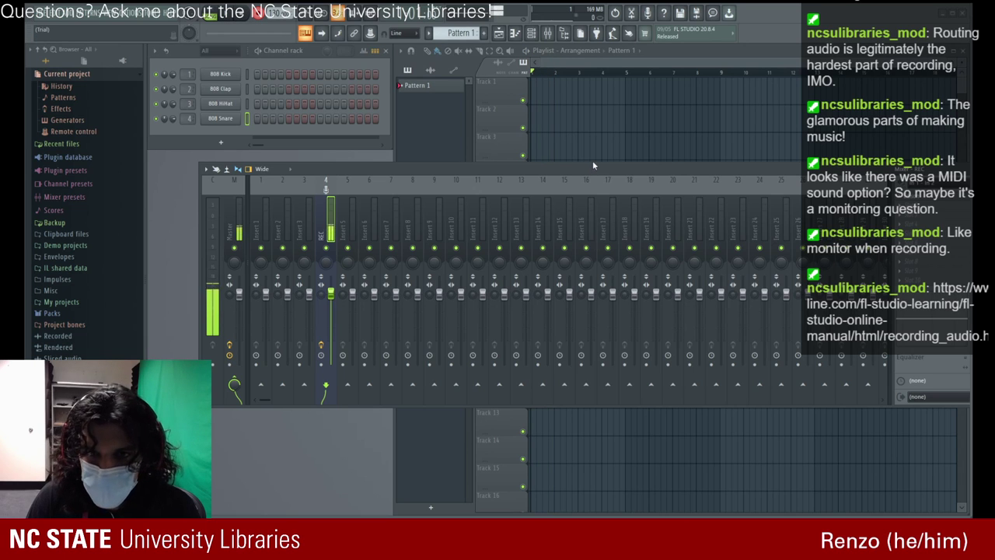
{"action": "left_click_drag", "start_coordinate": [529, 166], "coordinate": [442, 144]}
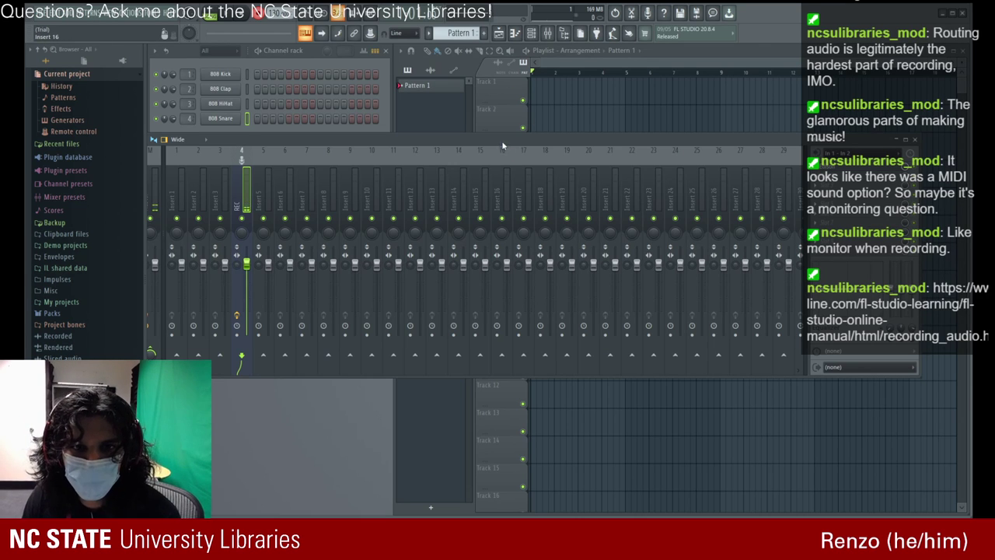
{"action": "left_click_drag", "start_coordinate": [502, 146], "coordinate": [514, 105]}
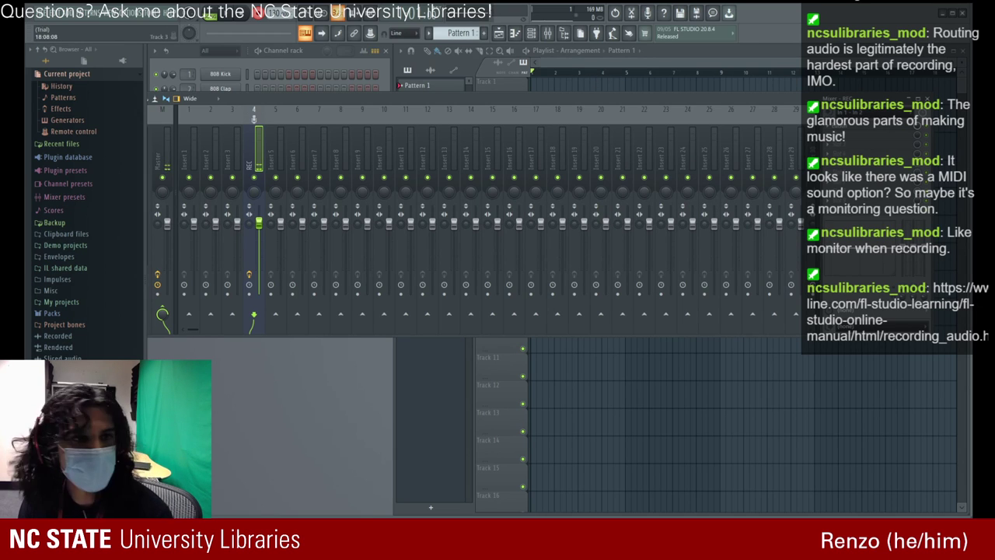
{"action": "left_click_drag", "start_coordinate": [491, 99], "coordinate": [427, 125]}
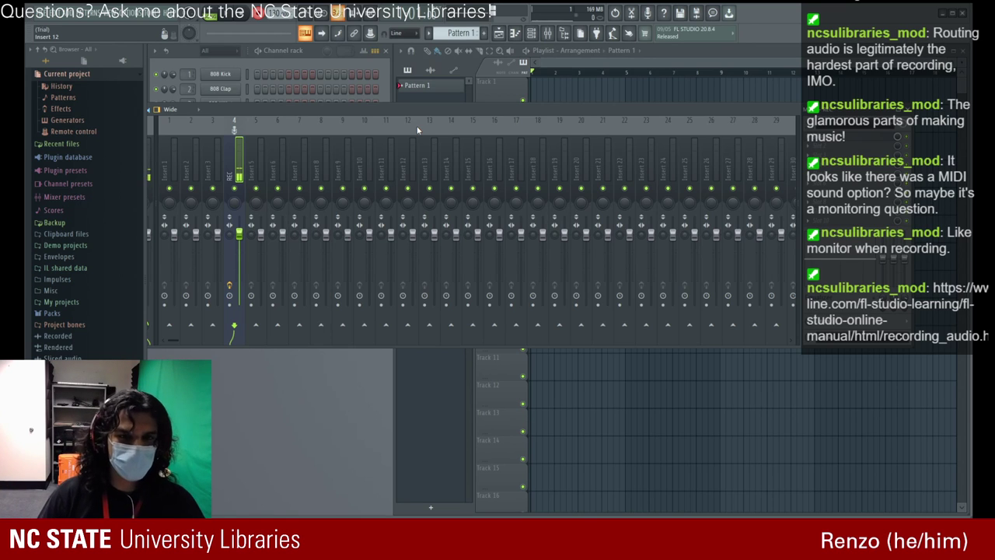
{"action": "left_click_drag", "start_coordinate": [420, 115], "coordinate": [461, 97]}
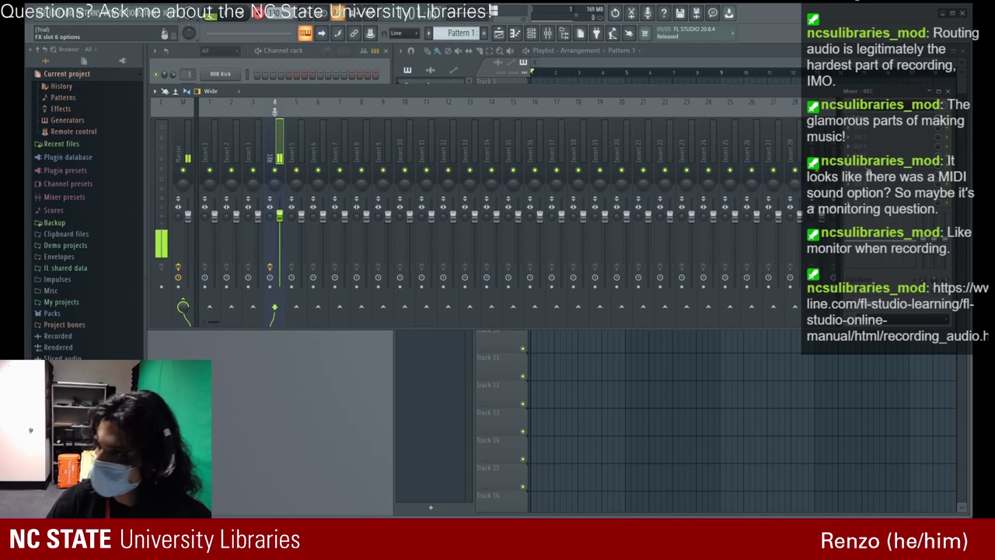
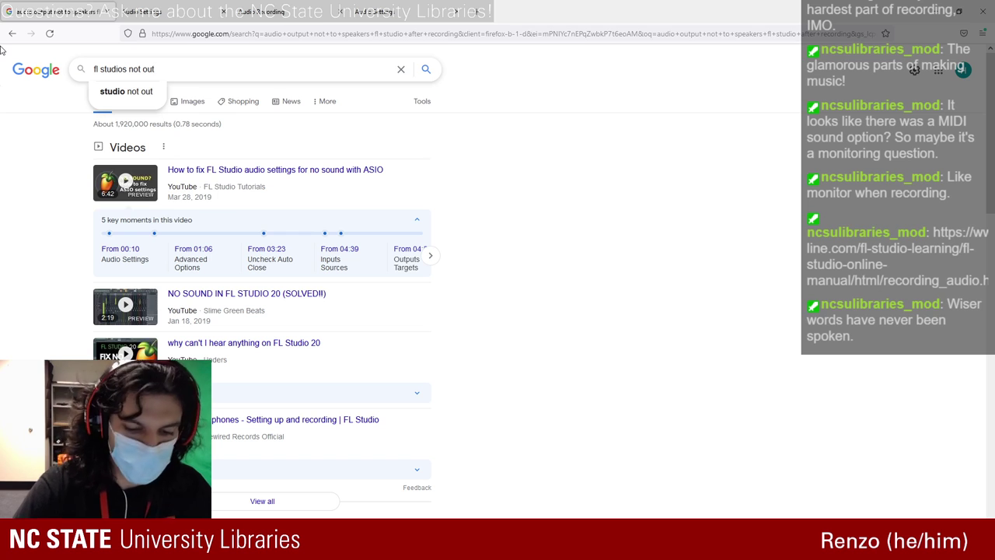
- Search Google for "fl studio not playing sound after recording", using the corrected spelling of the query
{"action": "key", "text": "BackSpace"}
{"action": "key", "text": "BackSpace"}
{"action": "key", "text": "BackSpace"}
{"action": "key", "text": "BackSpace"}
{"action": "key", "text": "BackSpace"}
{"action": "key", "text": "BackSpace"}
{"action": "key", "text": "BackSpace"}
{"action": "key", "text": "BackSpace"}
{"action": "type", "text": "n"}
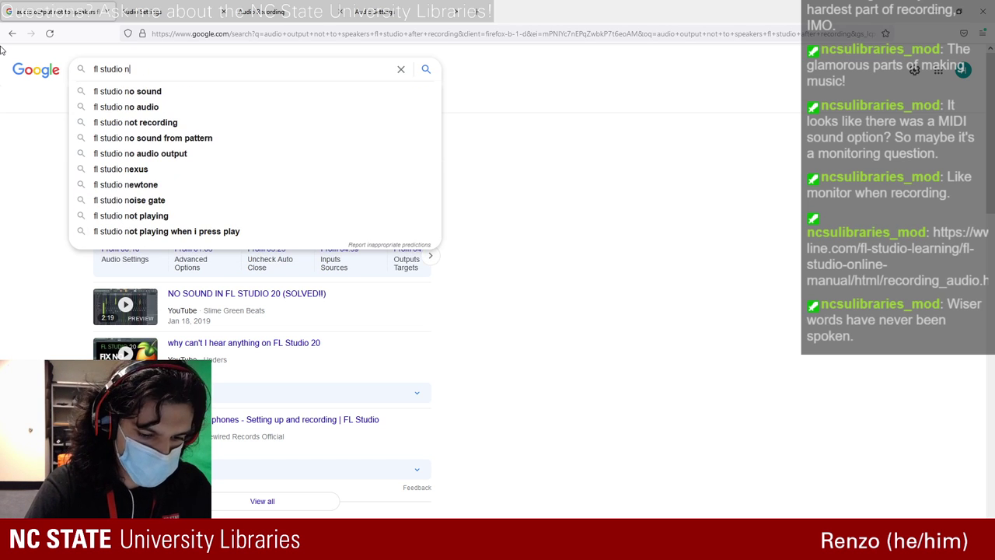
{"action": "type", "text": "ot p"}
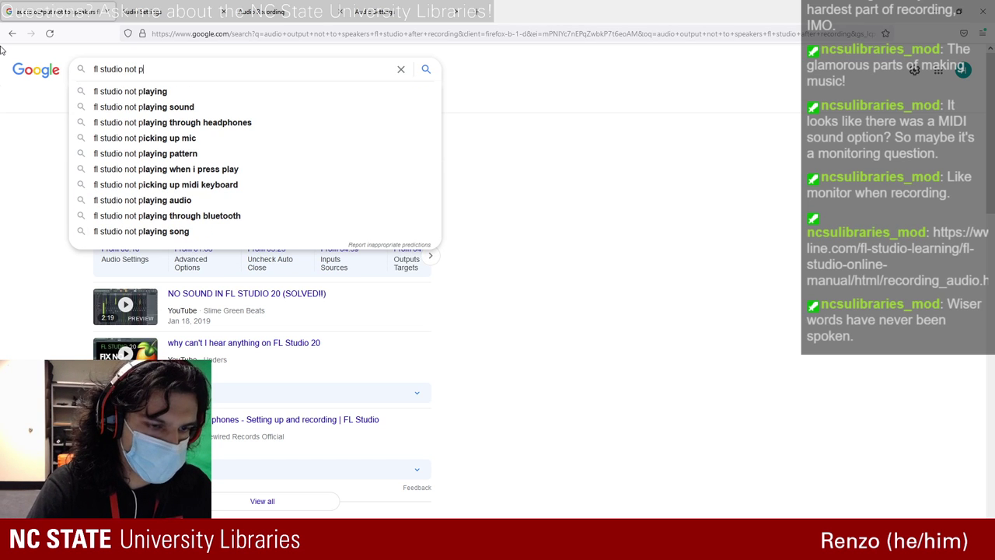
{"action": "type", "text": "laying "}
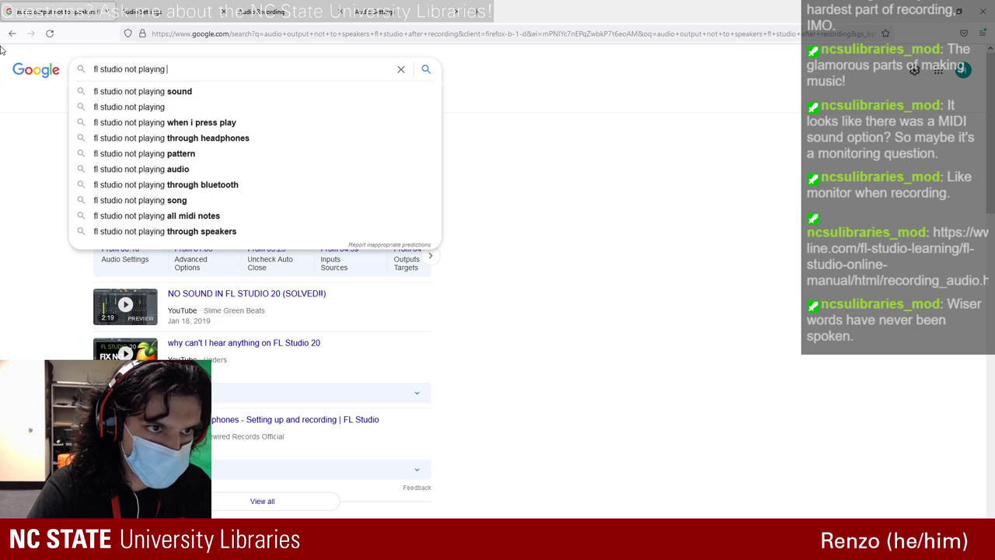
{"action": "type", "text": "sound after "}
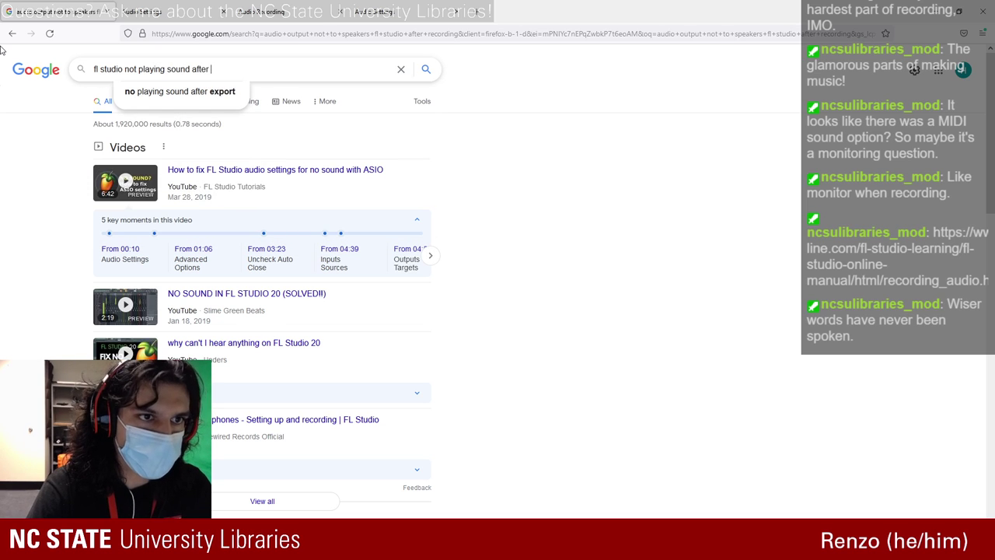
{"action": "type", "text": "recoring"}
{"action": "key", "text": "Return"}
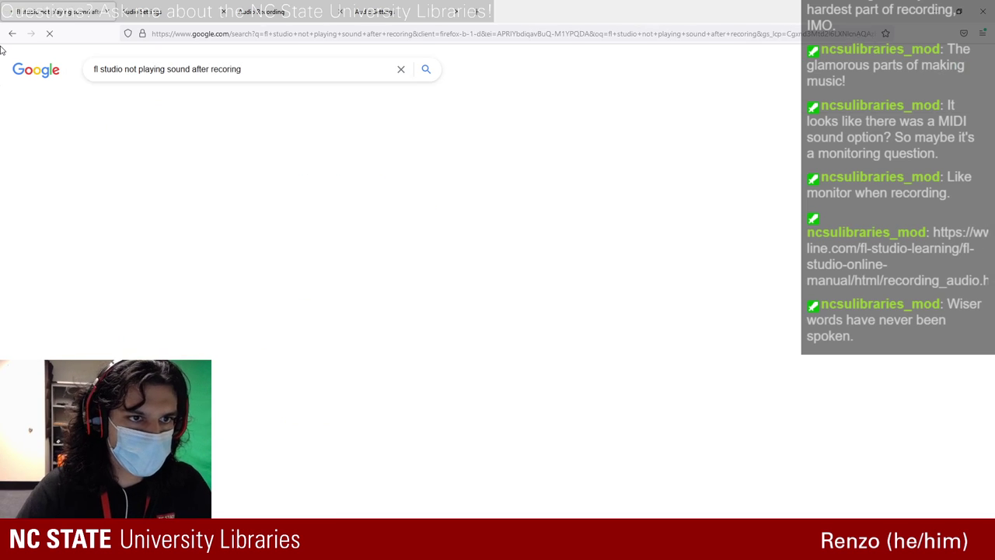
{"action": "left_click", "coordinate": [210, 145]}
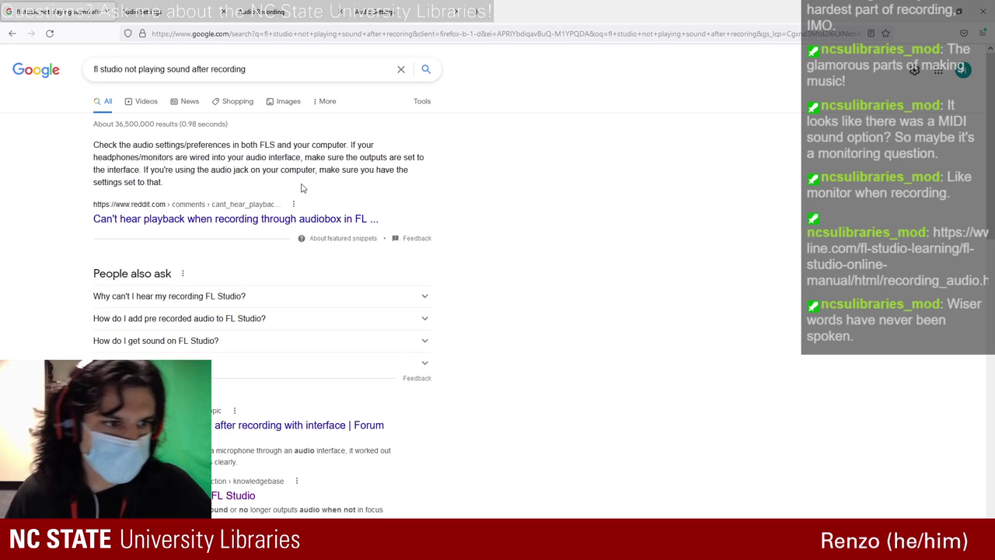
- Read the Reddit thread about not hearing playback when recording through an audiobox in FL Studio, and return to the search results
{"action": "middle_click", "coordinate": [319, 221]}
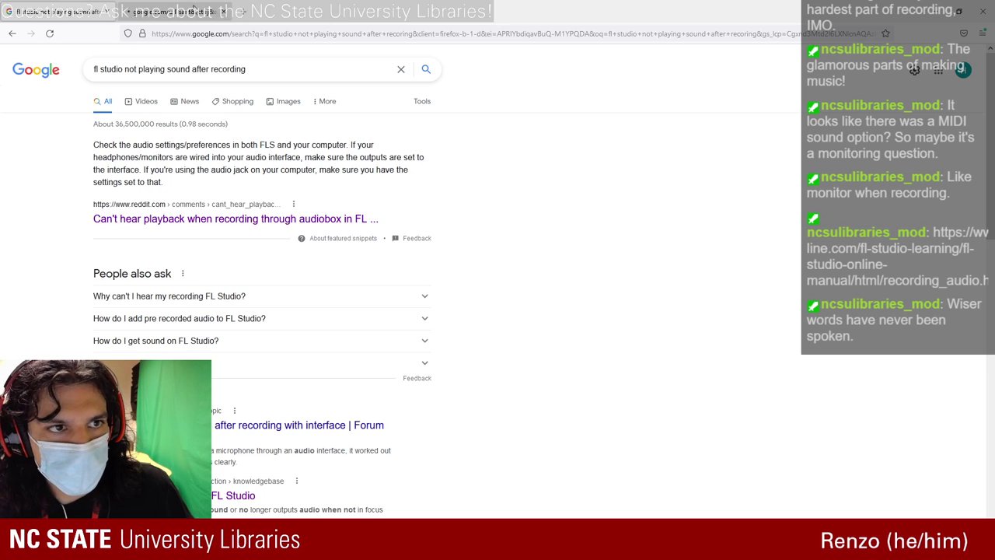
{"action": "left_click", "coordinate": [194, 11]}
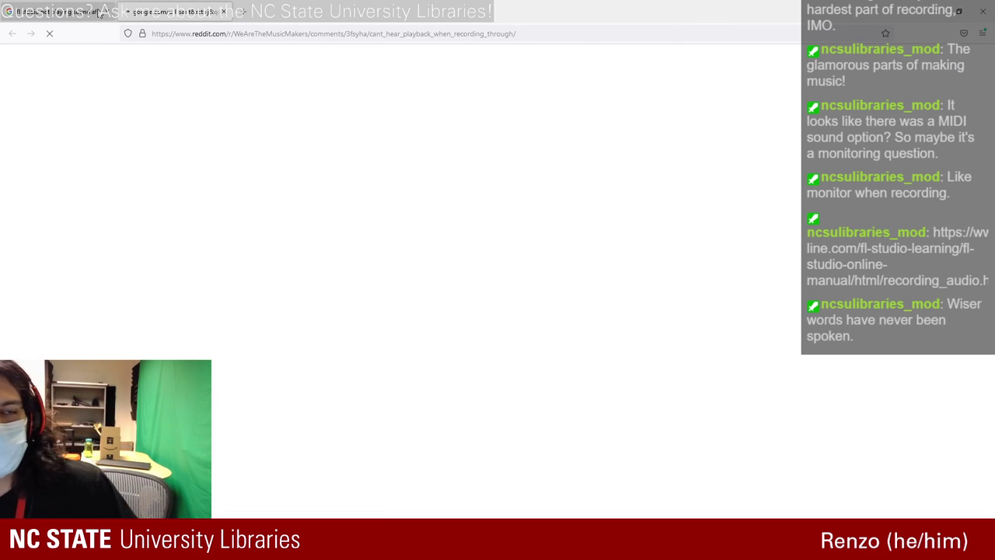
{"action": "left_click", "coordinate": [91, 12]}
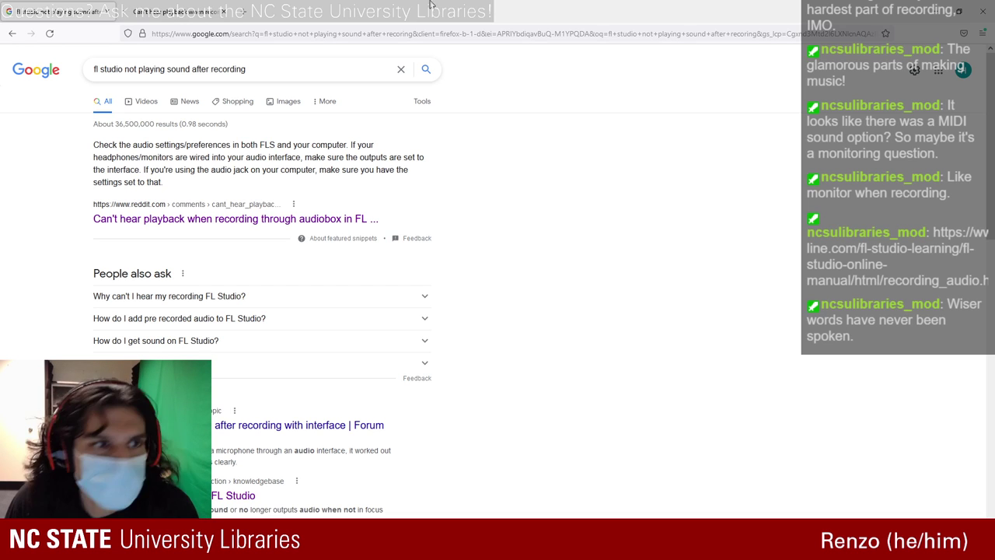
{"action": "left_click", "coordinate": [172, 12]}
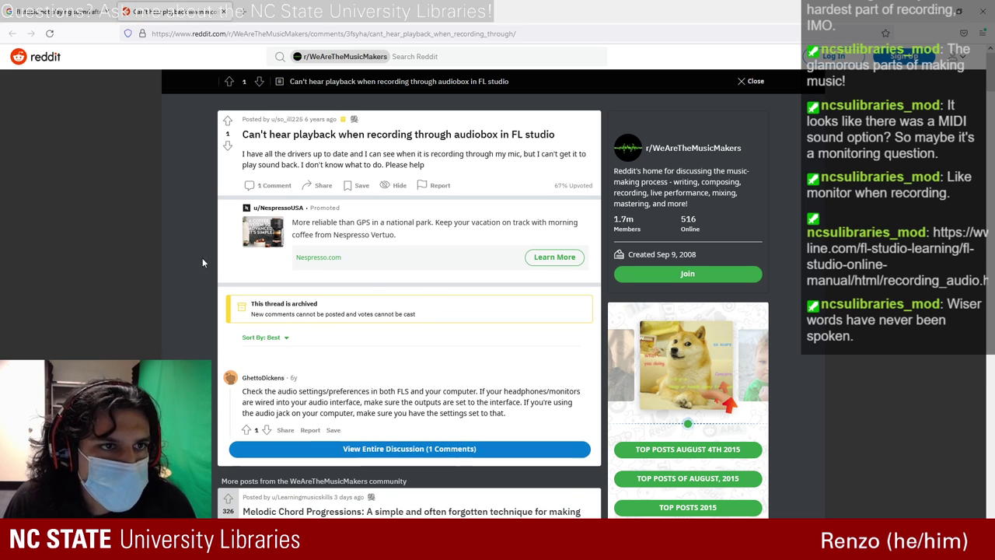
{"action": "key", "text": "alt+Left"}
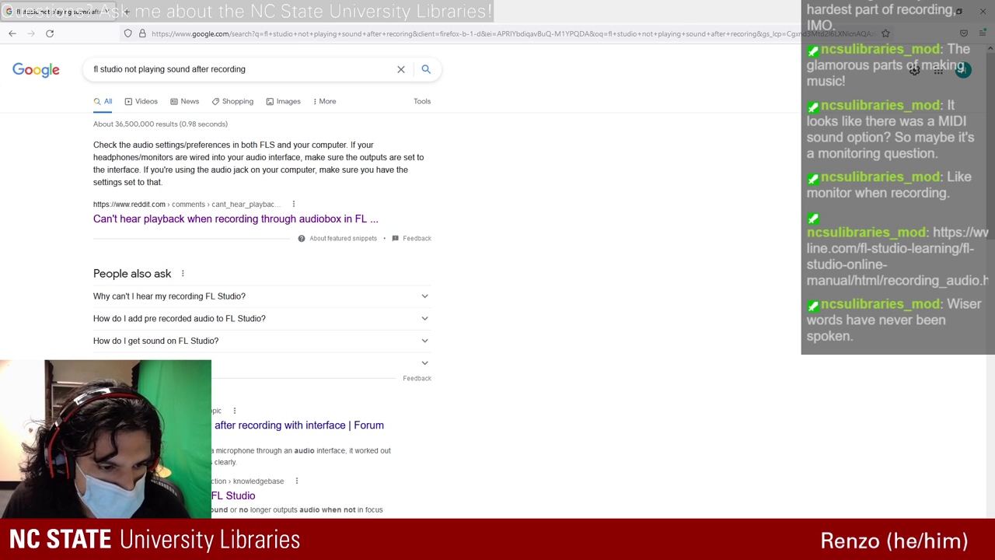
- Open the Image-Line forum thread "Fl Studio wont play sound after recording with interface" and read the question and first replies
{"action": "scroll", "coordinate": [307, 365], "scroll_direction": "down", "scroll_amount": 3}
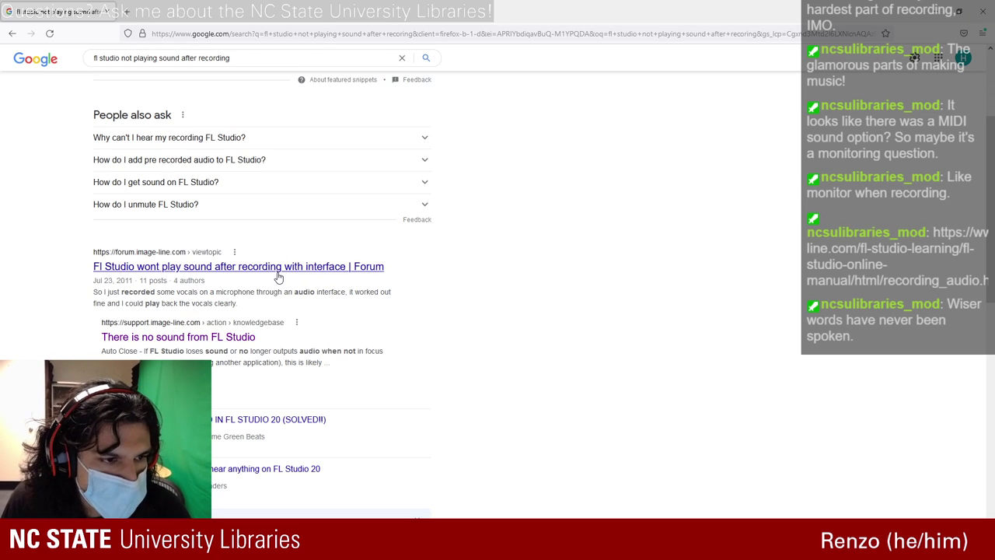
{"action": "left_click", "coordinate": [306, 266]}
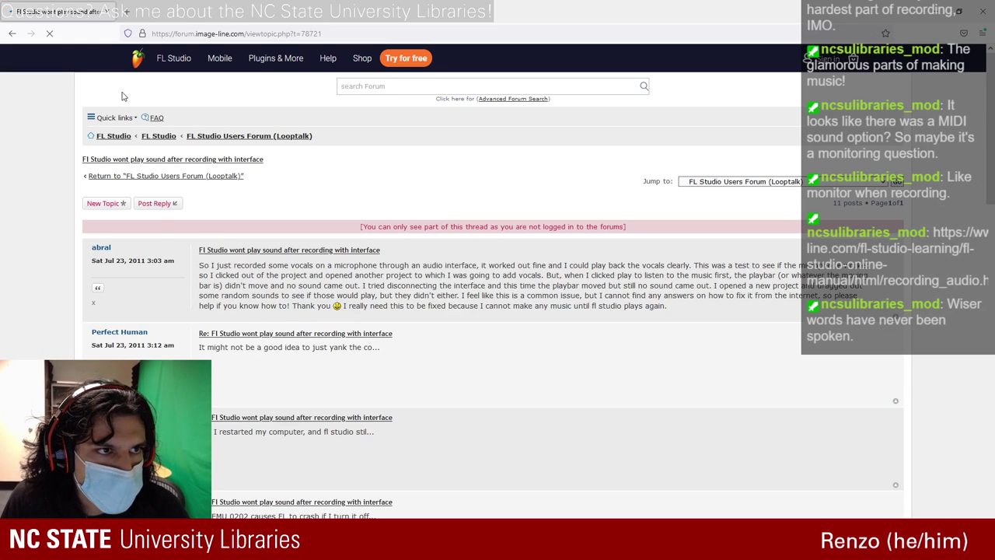
{"action": "scroll", "coordinate": [323, 200], "scroll_direction": "down", "scroll_amount": 1}
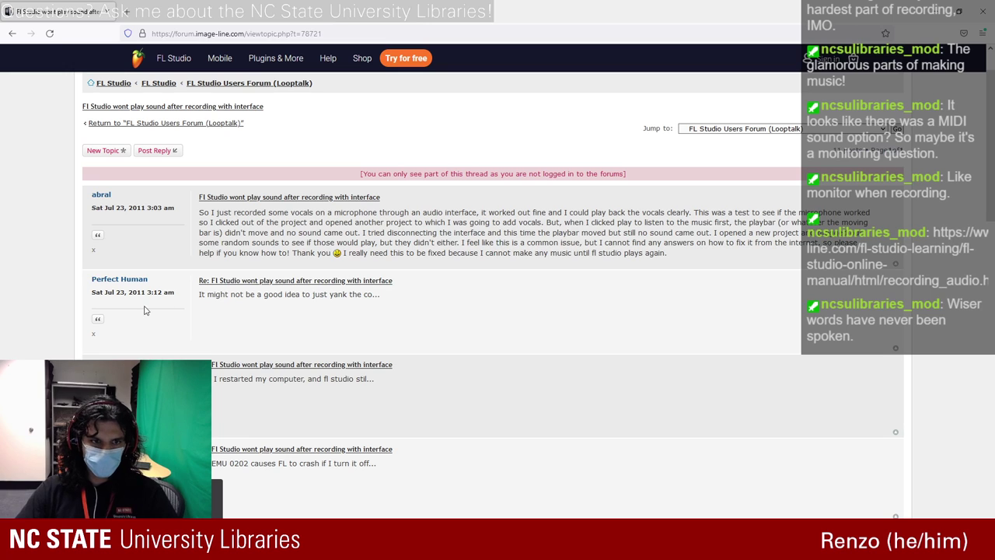
{"action": "scroll", "coordinate": [373, 332], "scroll_direction": "down", "scroll_amount": 3}
{"action": "scroll", "coordinate": [454, 245], "scroll_direction": "down", "scroll_amount": 3}
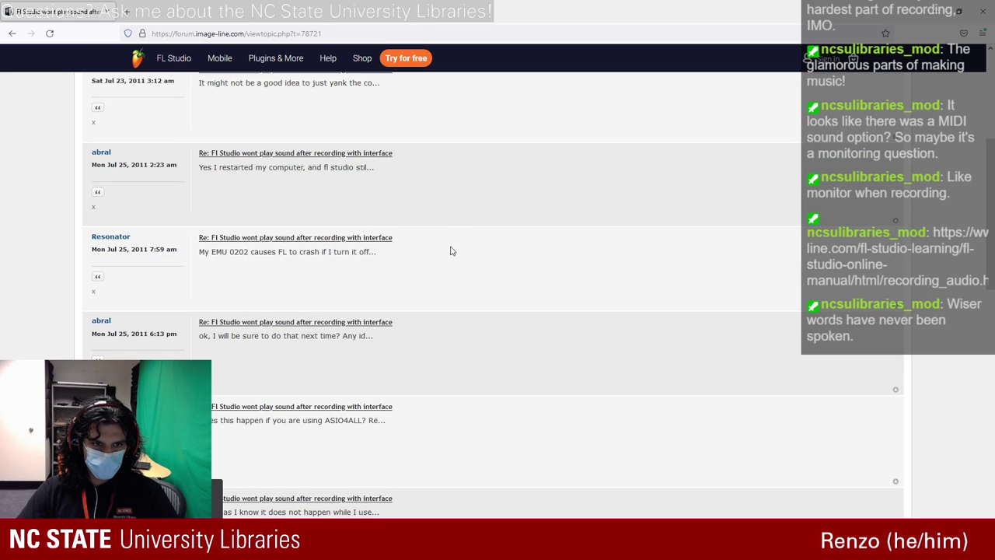
{"action": "scroll", "coordinate": [450, 250], "scroll_direction": "up", "scroll_amount": 5}
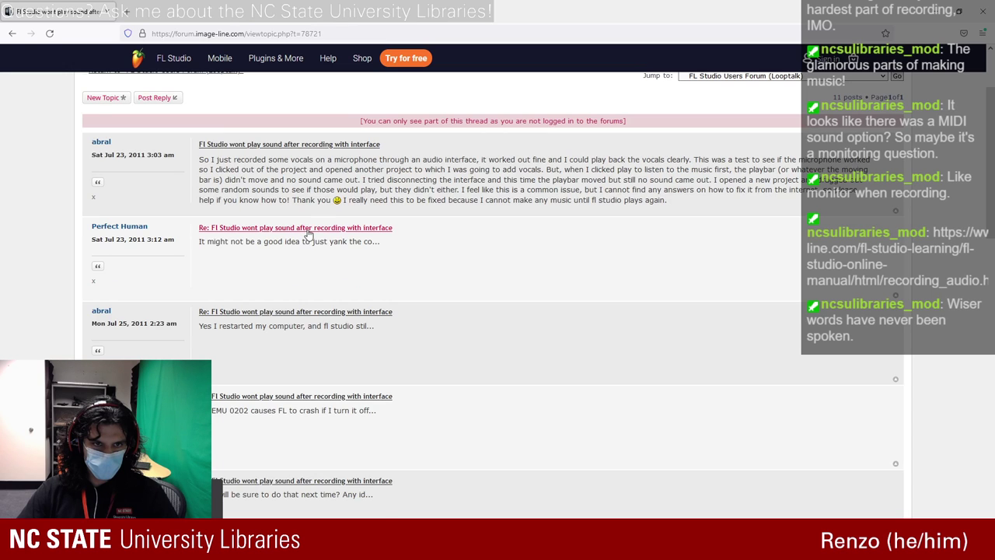
{"action": "left_click", "coordinate": [309, 228]}
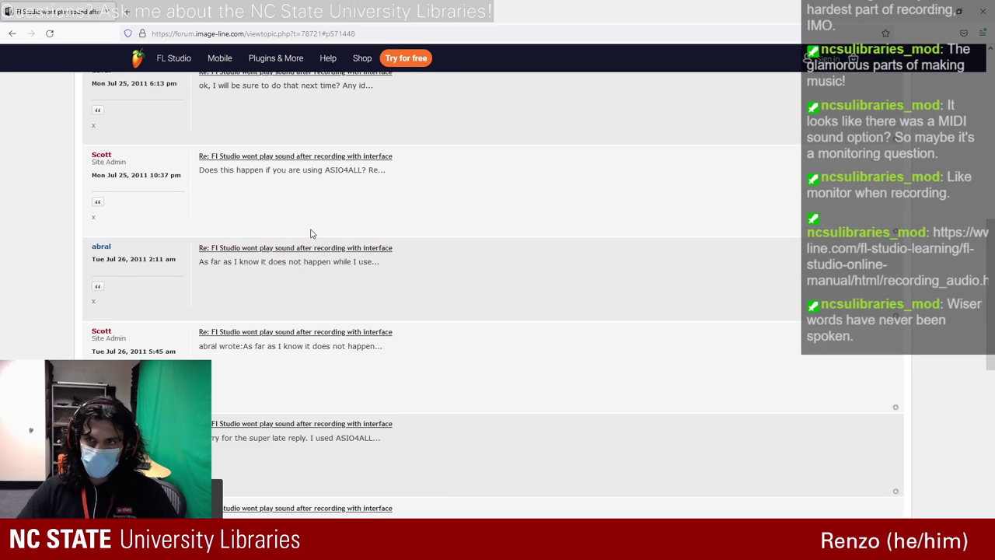
{"action": "scroll", "coordinate": [668, 286], "scroll_direction": "up", "scroll_amount": 10}
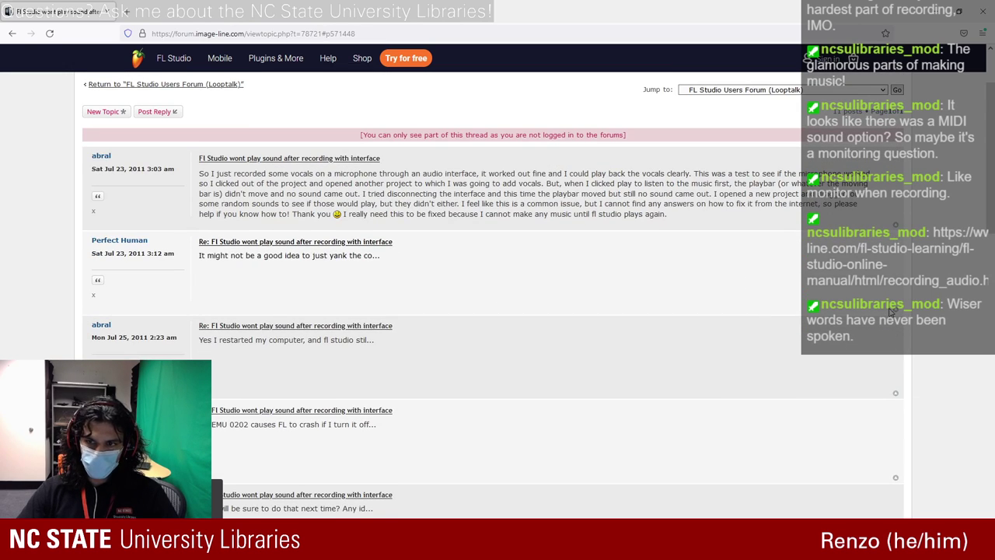
{"action": "left_click", "coordinate": [896, 310]}
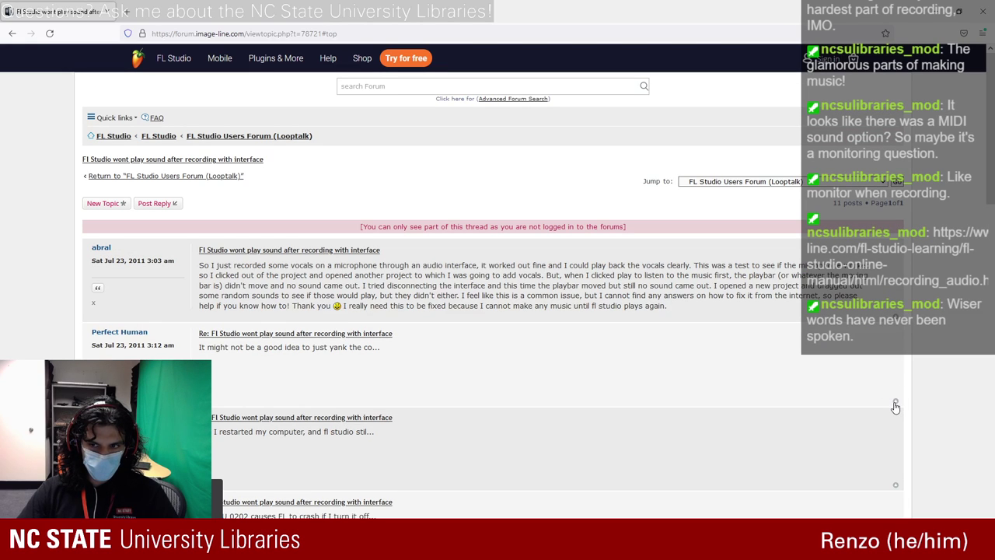
{"action": "triple_click", "coordinate": [370, 352]}
{"action": "left_click", "coordinate": [383, 354]}
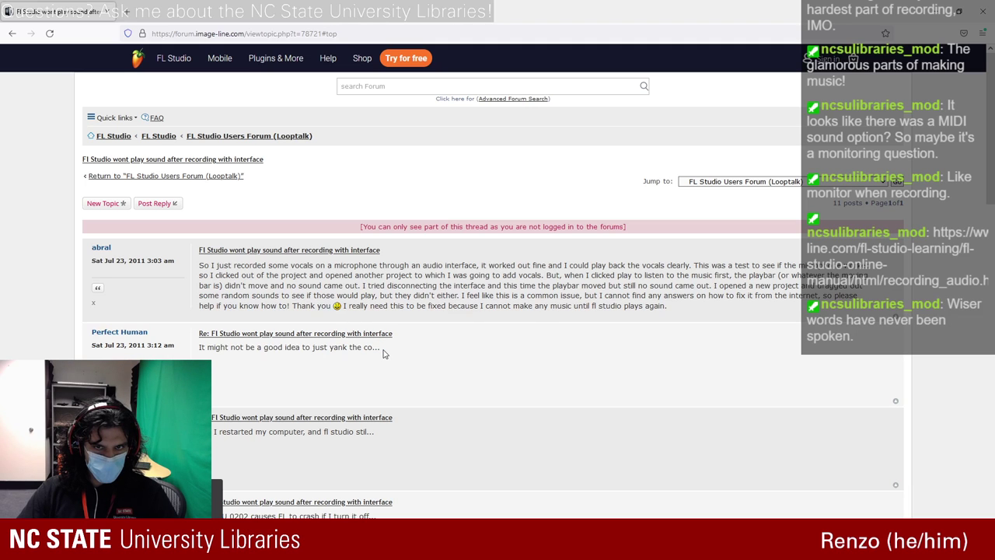
{"action": "left_click_drag", "start_coordinate": [468, 226], "coordinate": [542, 227]}
{"action": "left_click", "coordinate": [549, 262]}
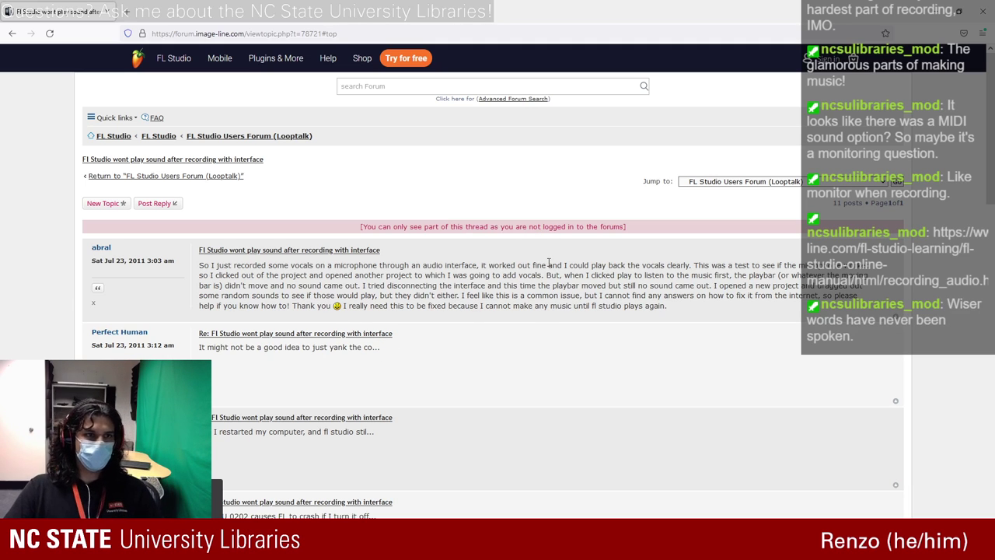
- Read the remaining replies in the forum thread and return to the Google search results
{"action": "scroll", "coordinate": [548, 263], "scroll_direction": "down", "scroll_amount": 1}
{"action": "scroll", "coordinate": [549, 264], "scroll_direction": "down", "scroll_amount": 3}
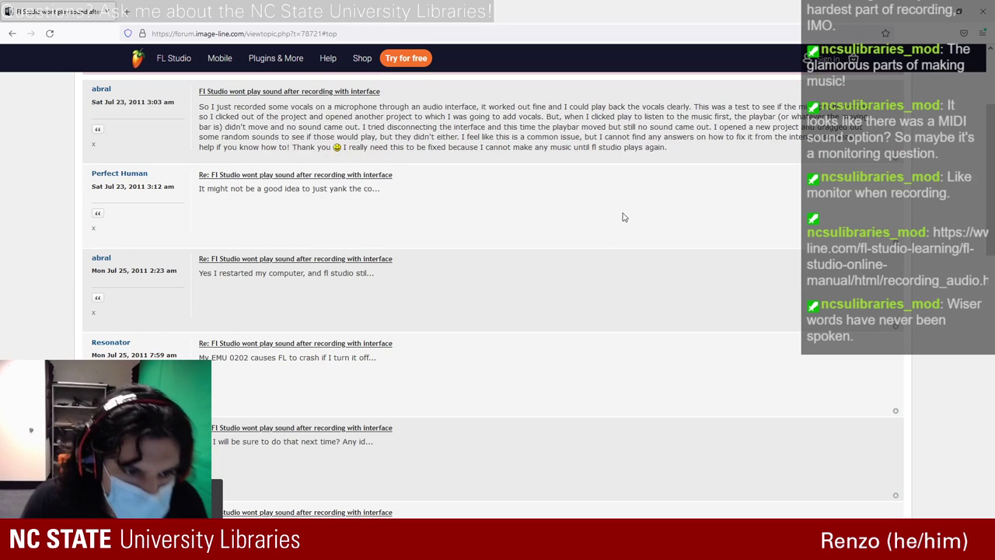
{"action": "scroll", "coordinate": [528, 342], "scroll_direction": "down", "scroll_amount": 5}
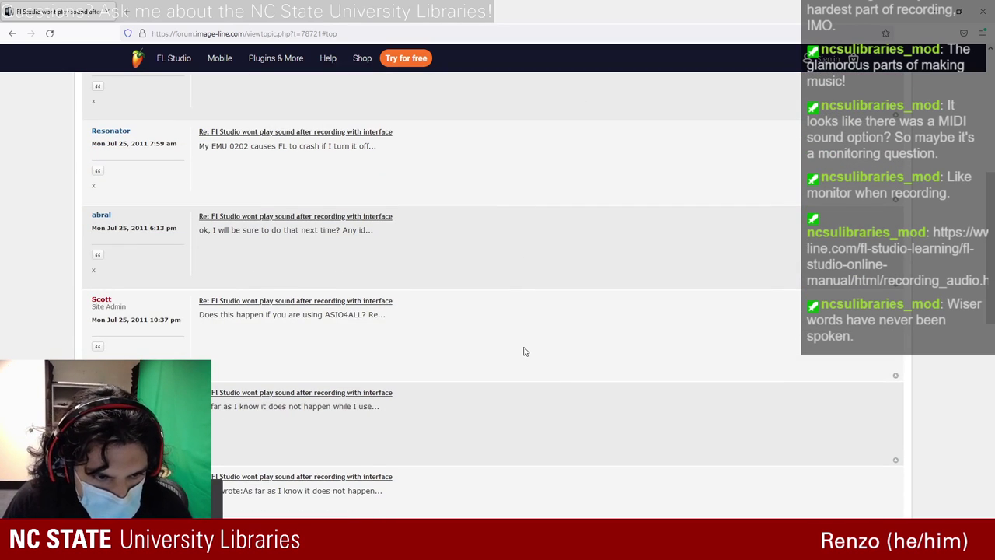
{"action": "scroll", "coordinate": [524, 351], "scroll_direction": "down", "scroll_amount": 5}
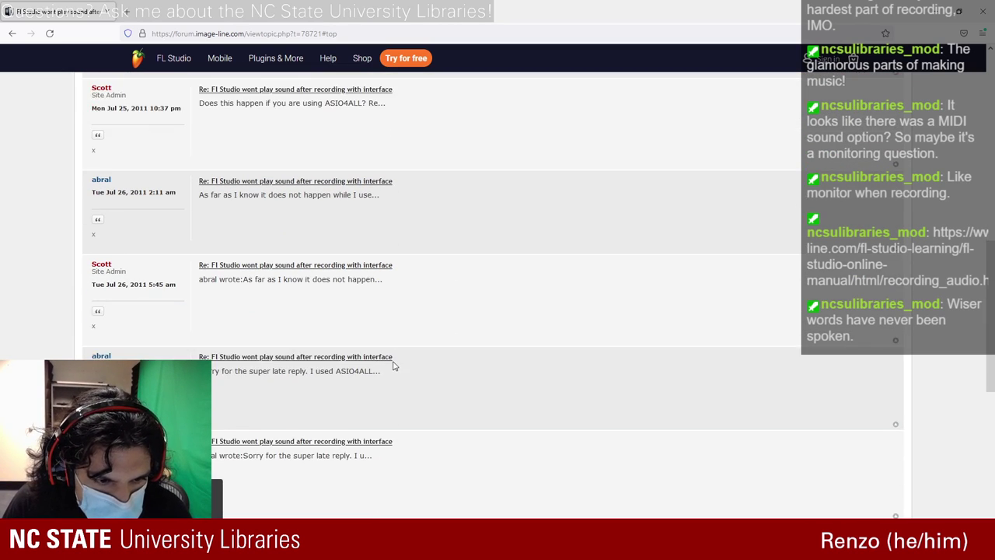
{"action": "scroll", "coordinate": [393, 366], "scroll_direction": "down", "scroll_amount": 3}
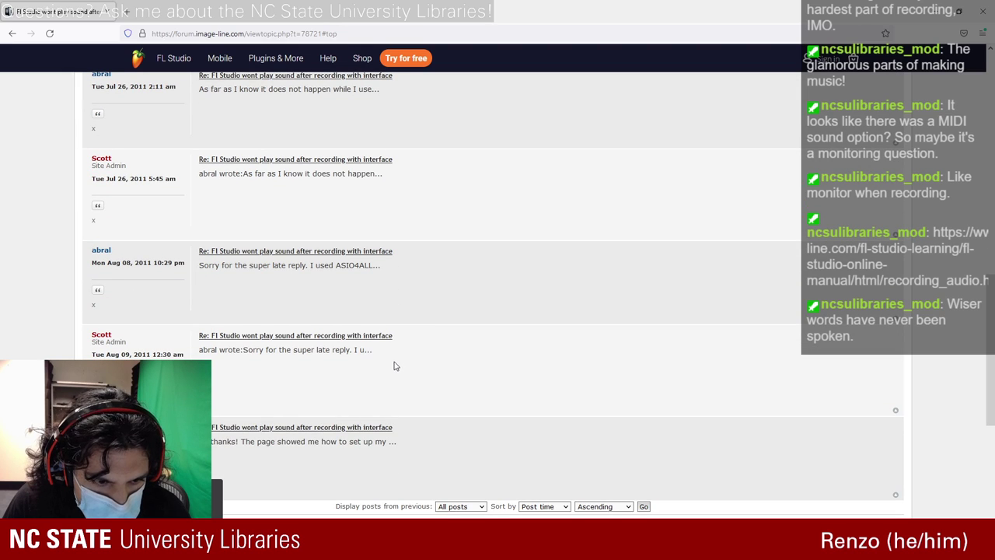
{"action": "left_click", "coordinate": [12, 34]}
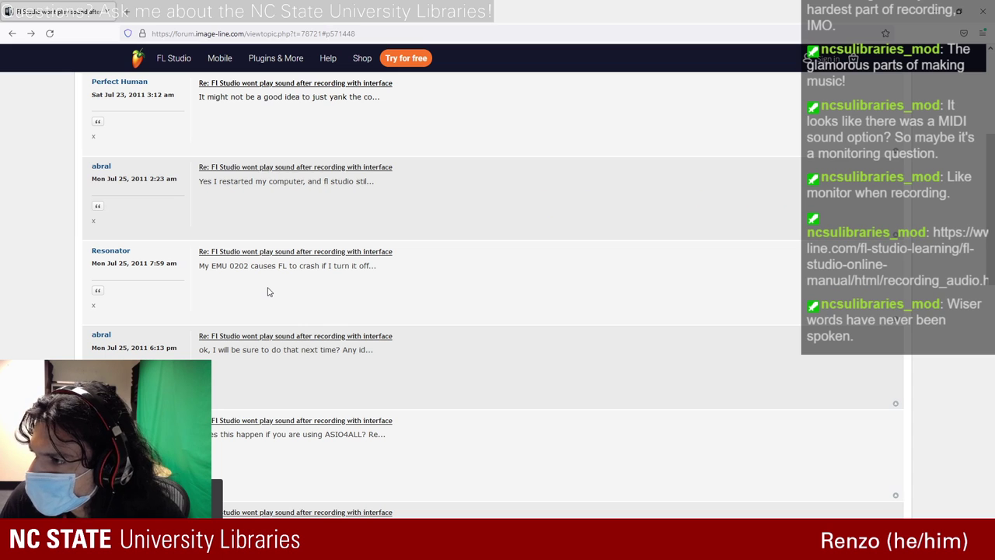
{"action": "left_click", "coordinate": [11, 33]}
{"action": "left_click", "coordinate": [12, 34]}
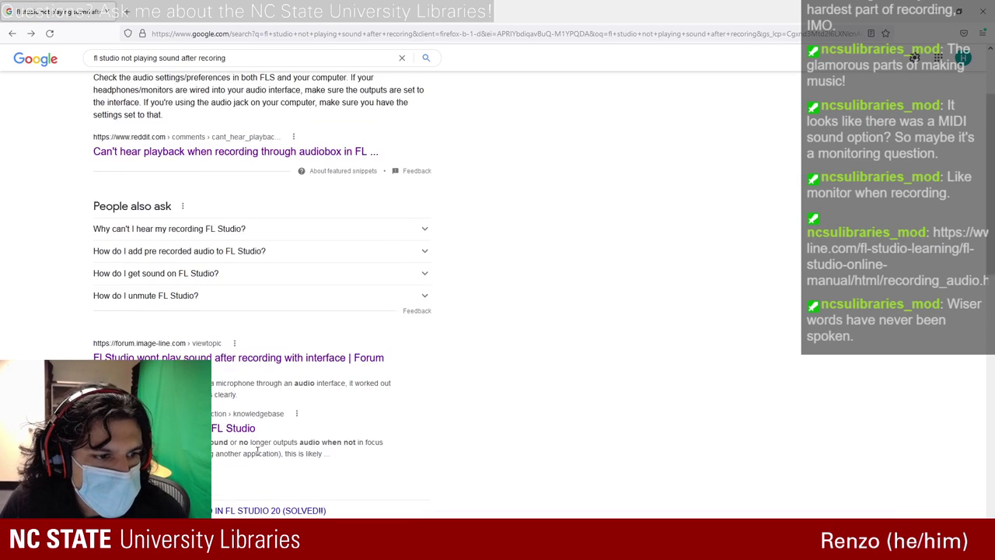
- Open the YouTube video "NO SOUND IN FL STUDIO 20 (SOLVED!!)" from the search results
{"action": "scroll", "coordinate": [258, 450], "scroll_direction": "down", "scroll_amount": 2}
{"action": "scroll", "coordinate": [264, 233], "scroll_direction": "down", "scroll_amount": 3}
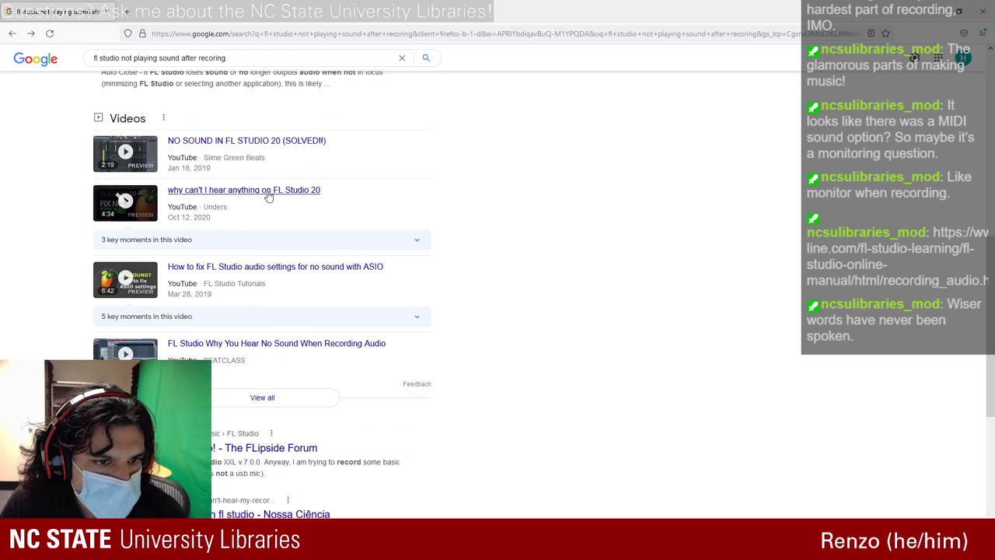
{"action": "left_click", "coordinate": [247, 140]}
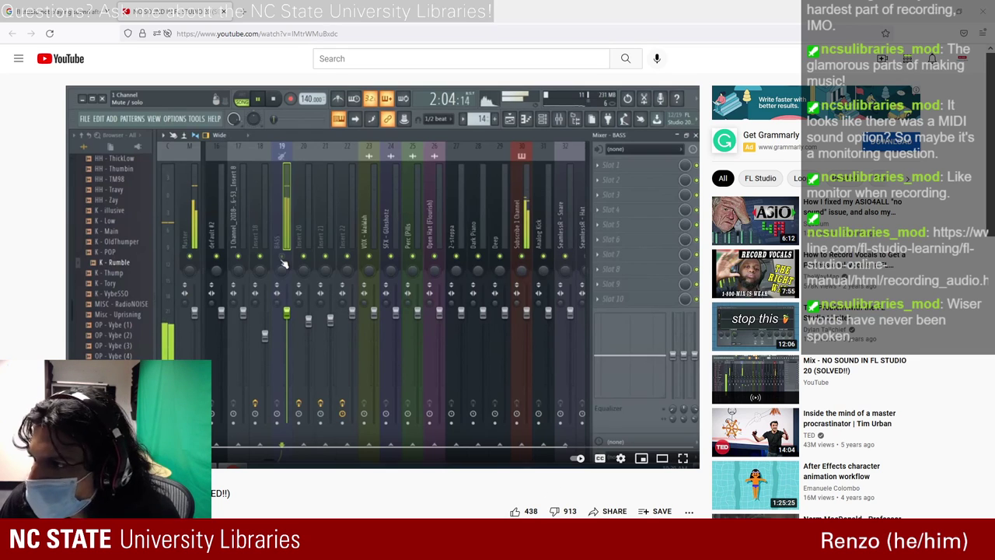
- Check the FL Studio project briefly, and return to the YouTube video in the browser to play its mixer demonstration
{"action": "key", "text": "alt+Tab"}
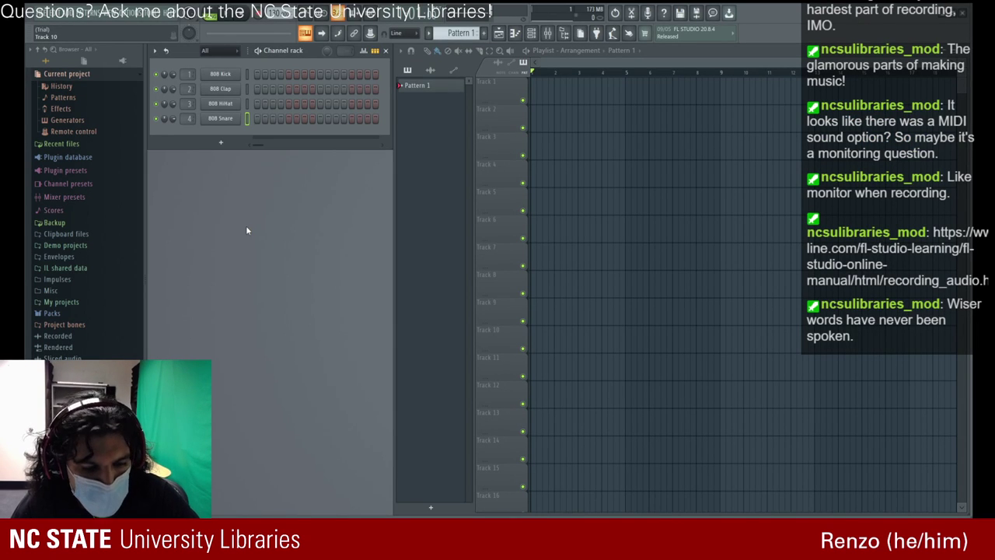
{"action": "key", "text": "ctrl+e"}
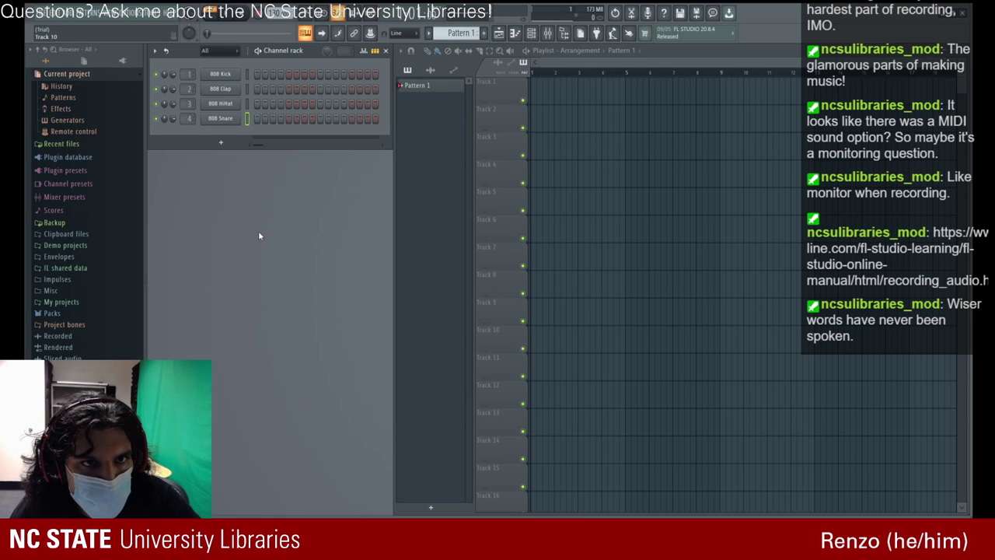
{"action": "left_click", "coordinate": [339, 37]}
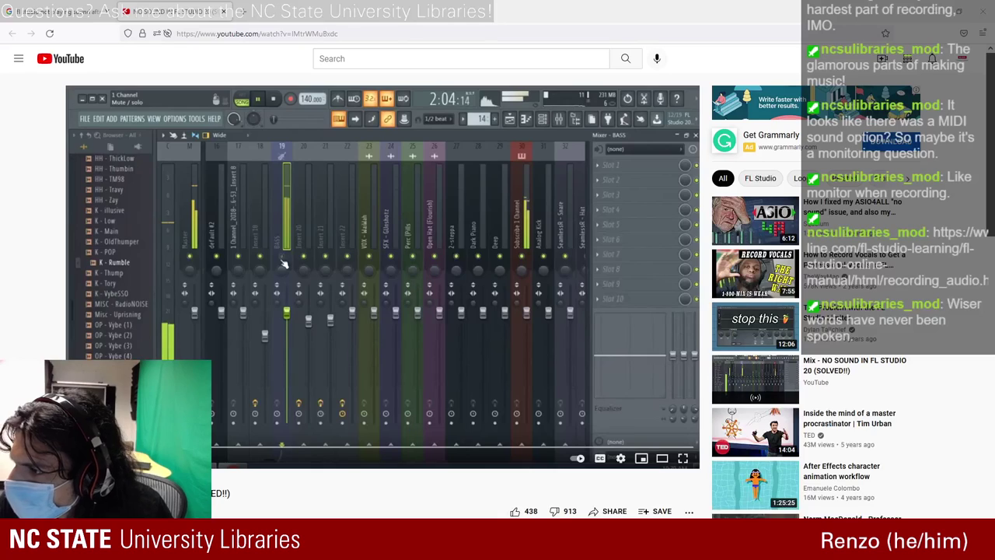
{"action": "left_click", "coordinate": [463, 338]}
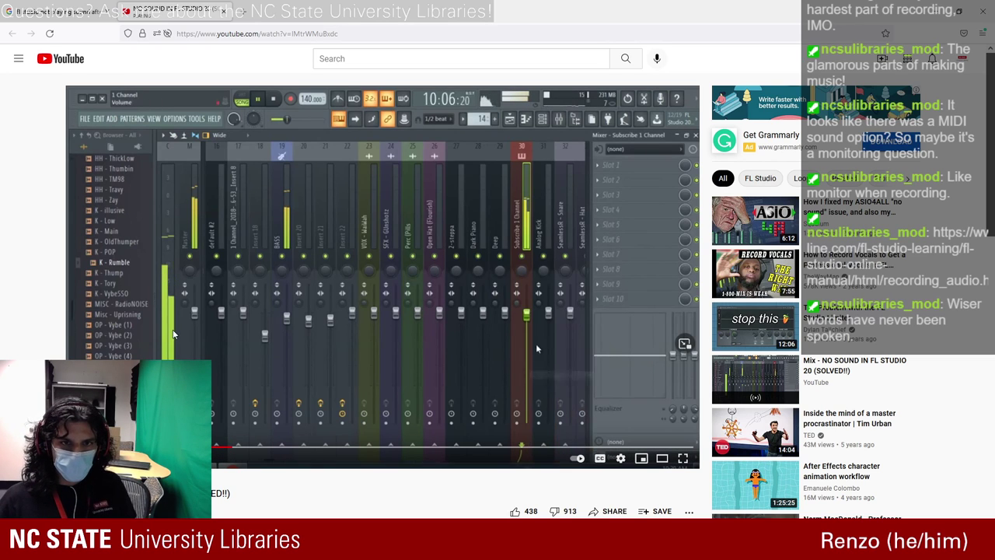
{"action": "left_click", "coordinate": [173, 334]}
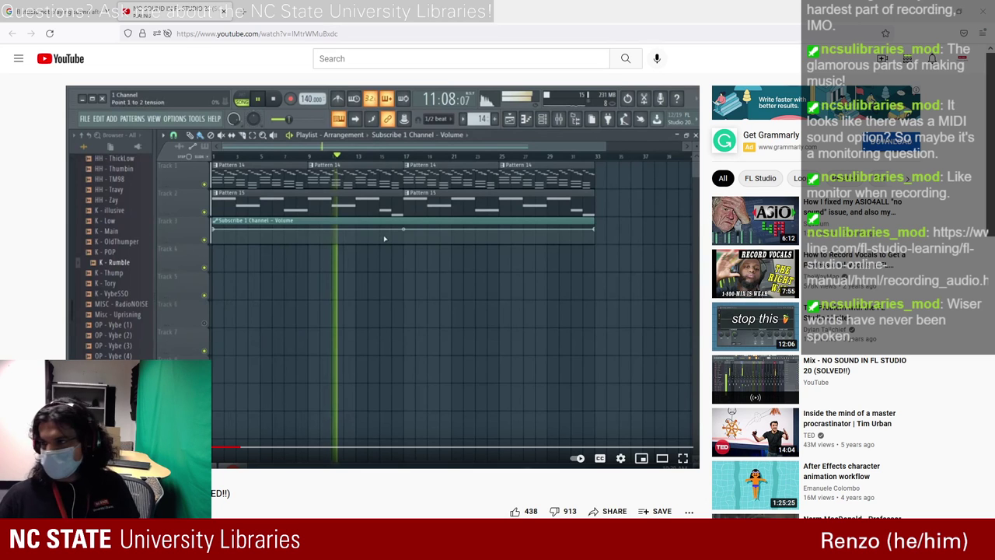
- Switch to FL Studio and toggle the playlist, piano roll and channel rack windows to check each view
{"action": "key", "text": "alt+Tab"}
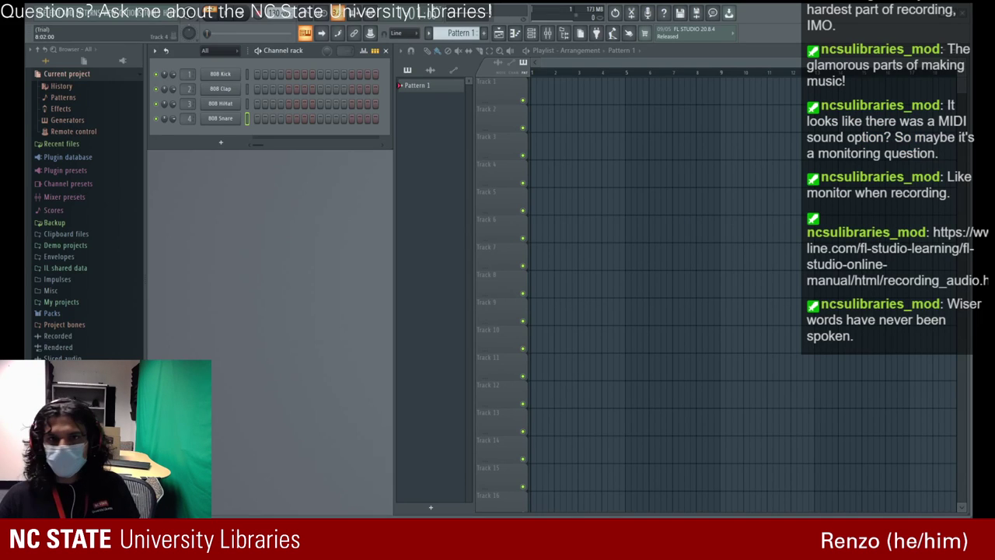
{"action": "left_click", "coordinate": [499, 32]}
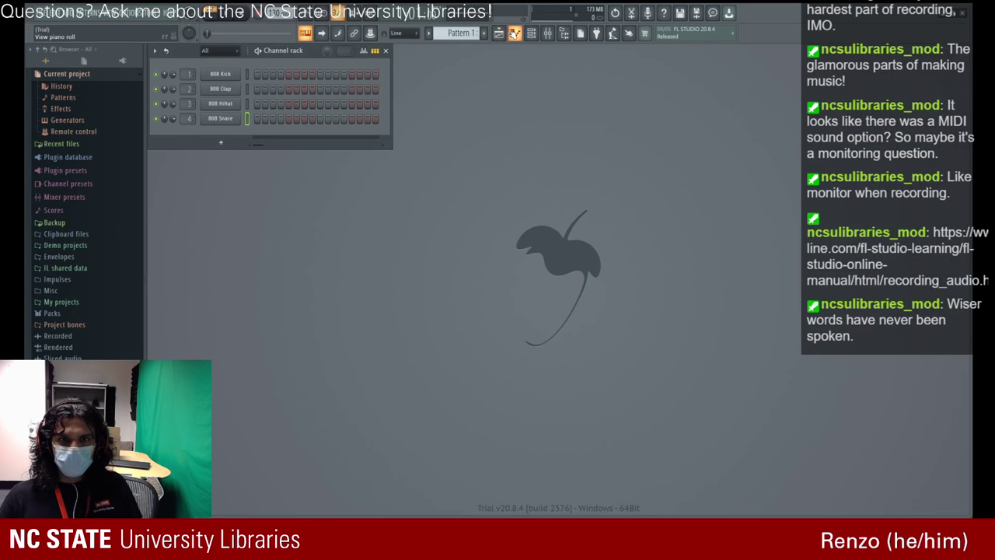
{"action": "left_click", "coordinate": [499, 33]}
{"action": "left_click", "coordinate": [515, 33]}
{"action": "left_click", "coordinate": [515, 33]}
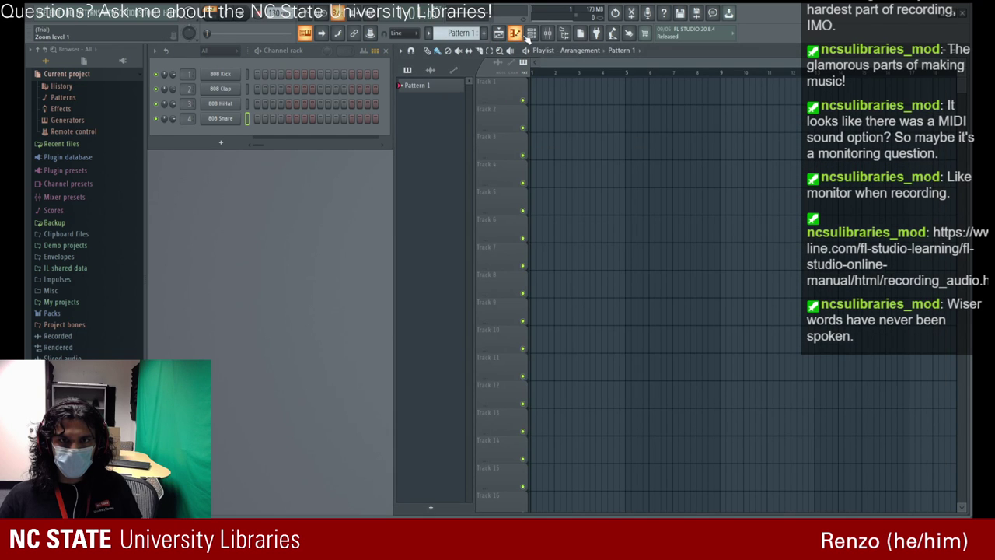
{"action": "left_click", "coordinate": [531, 34]}
{"action": "left_click", "coordinate": [531, 33]}
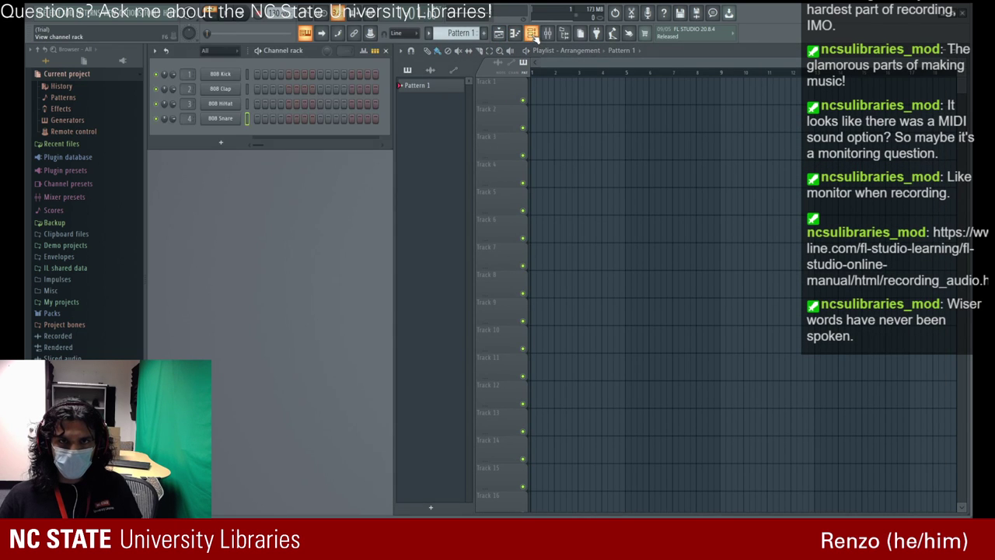
- Bring up the mixer over the playlist, and briefly show and hide the 808 Snare piano roll
{"action": "left_click", "coordinate": [547, 33]}
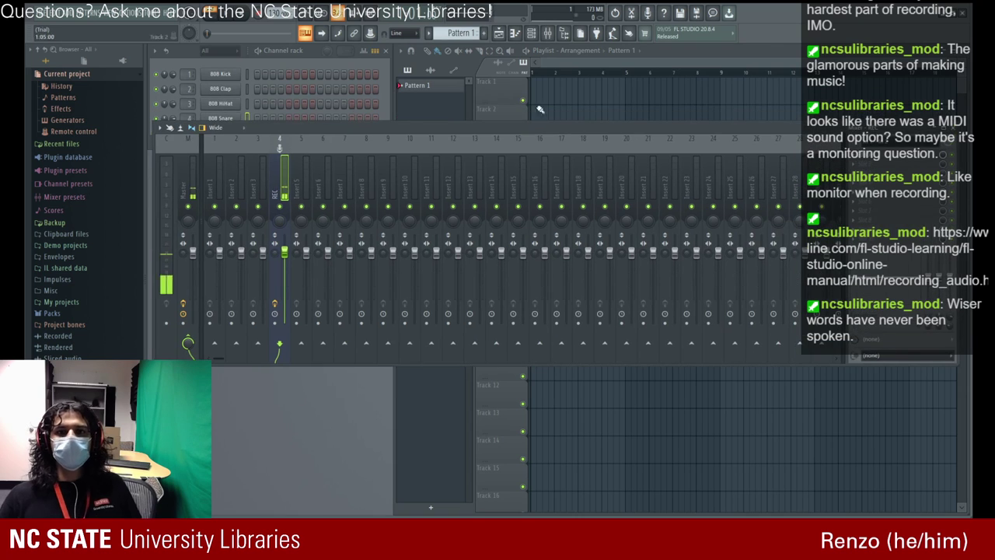
{"action": "left_click", "coordinate": [548, 34]}
{"action": "left_click", "coordinate": [547, 34]}
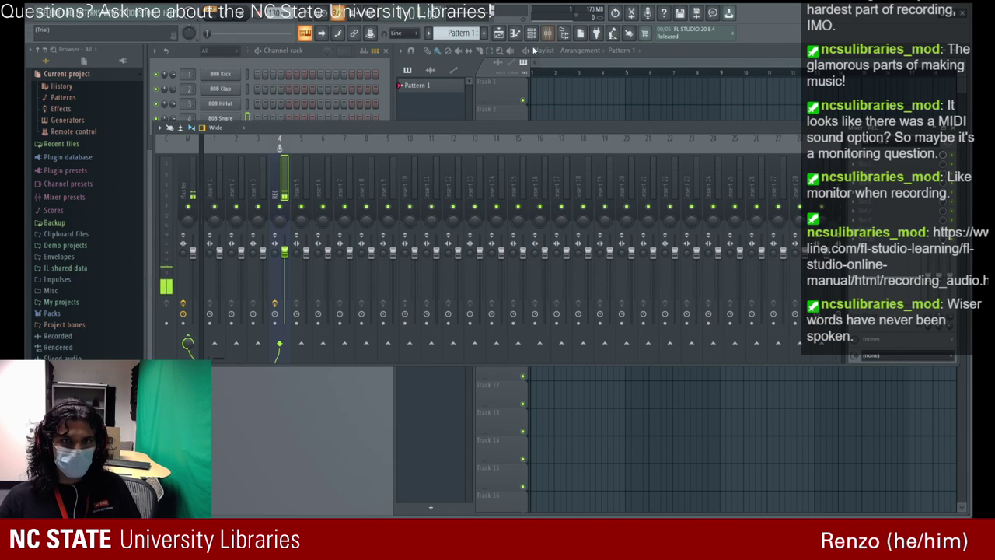
{"action": "left_click", "coordinate": [515, 33]}
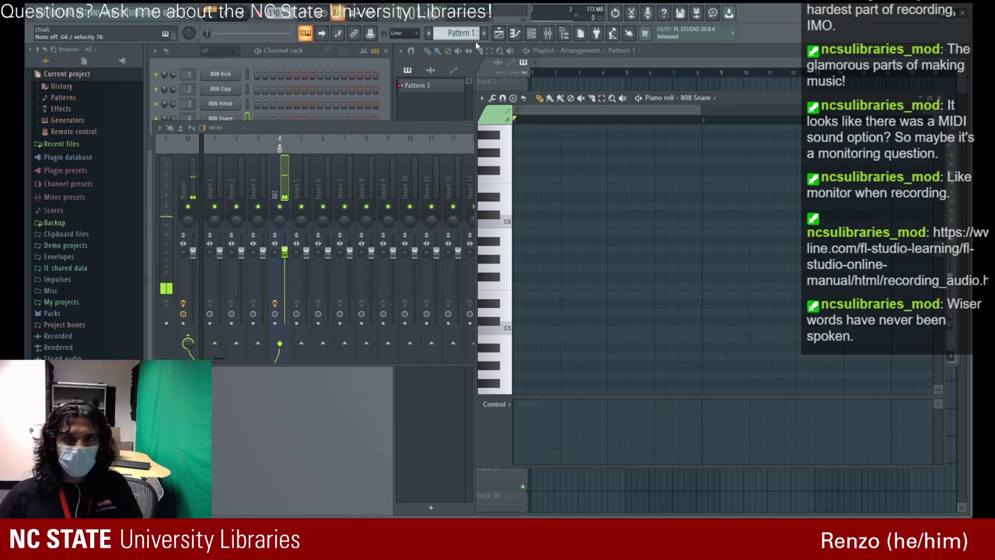
{"action": "left_click", "coordinate": [515, 34]}
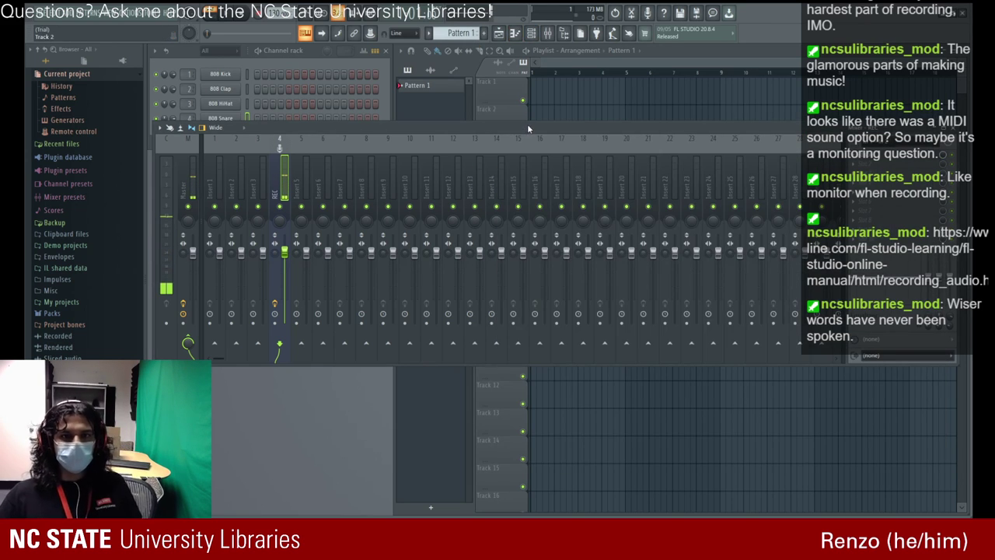
- Move the mixer window up against the browser's edge and check its track faders and layout options
{"action": "left_click_drag", "start_coordinate": [527, 123], "coordinate": [538, 121]}
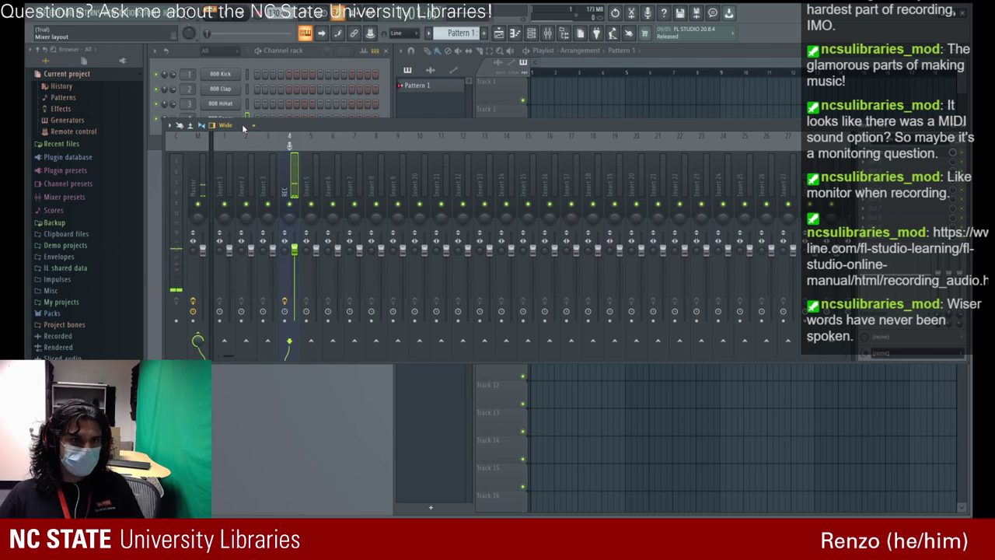
{"action": "left_click_drag", "start_coordinate": [265, 129], "coordinate": [246, 125]}
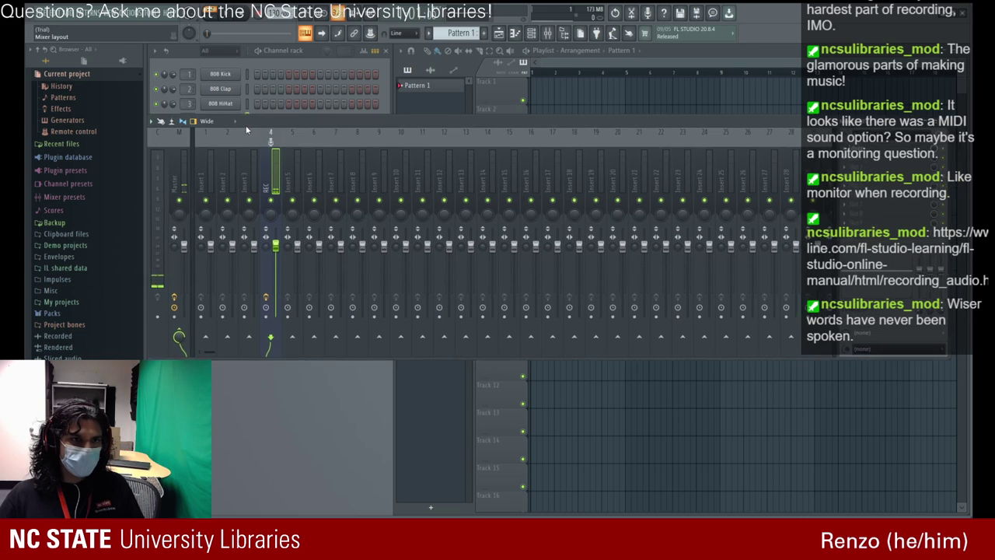
{"action": "left_click", "coordinate": [187, 245]}
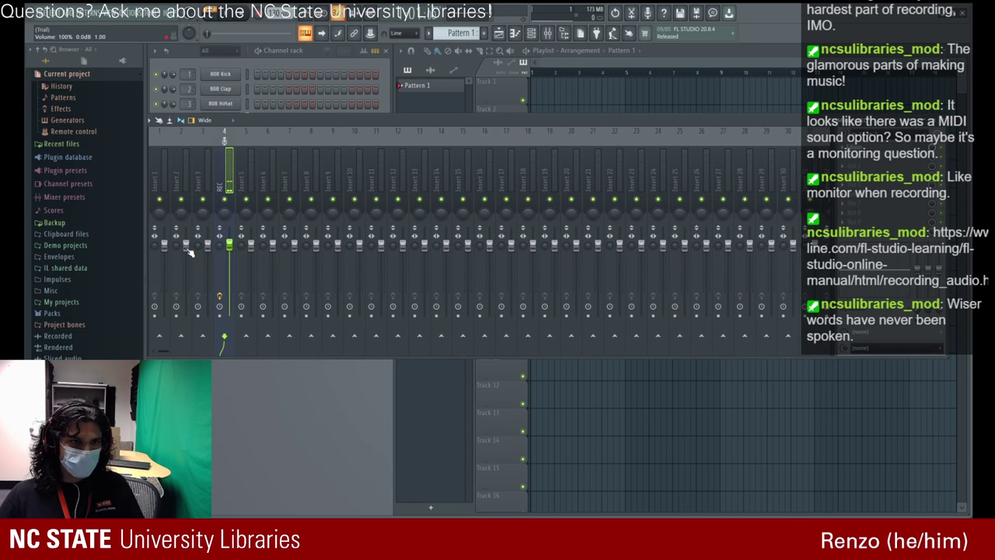
{"action": "left_click", "coordinate": [181, 120]}
{"action": "left_click", "coordinate": [181, 121]}
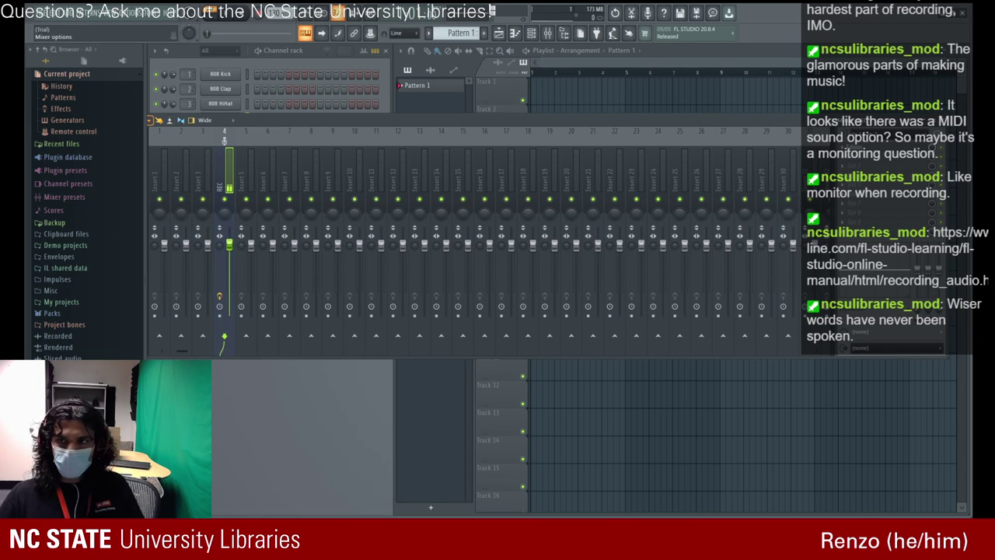
- Maximize the mixer to inspect its tracks, restore its smaller size, and shift the window slightly over the playlist
{"action": "double_click", "coordinate": [153, 120]}
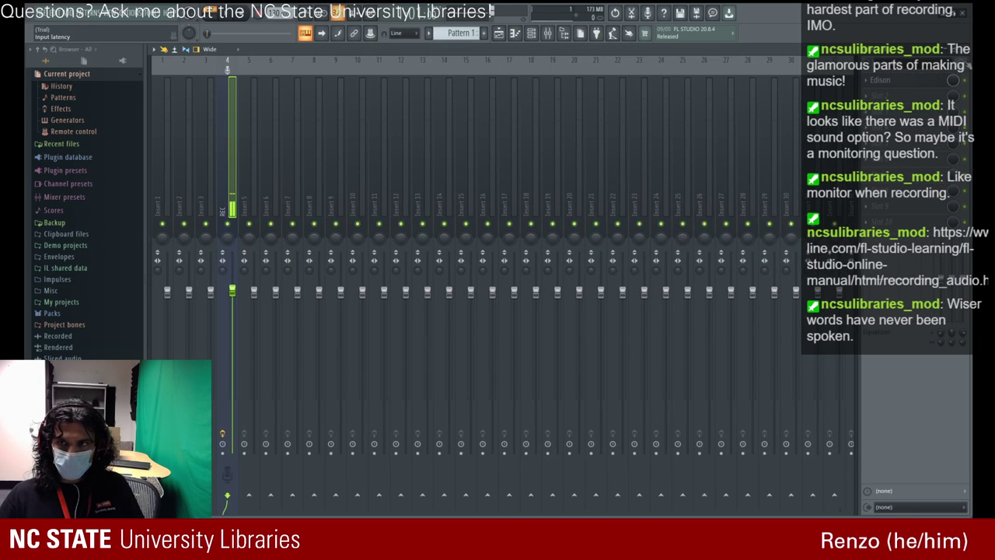
{"action": "left_click", "coordinate": [965, 53]}
{"action": "left_click", "coordinate": [548, 33]}
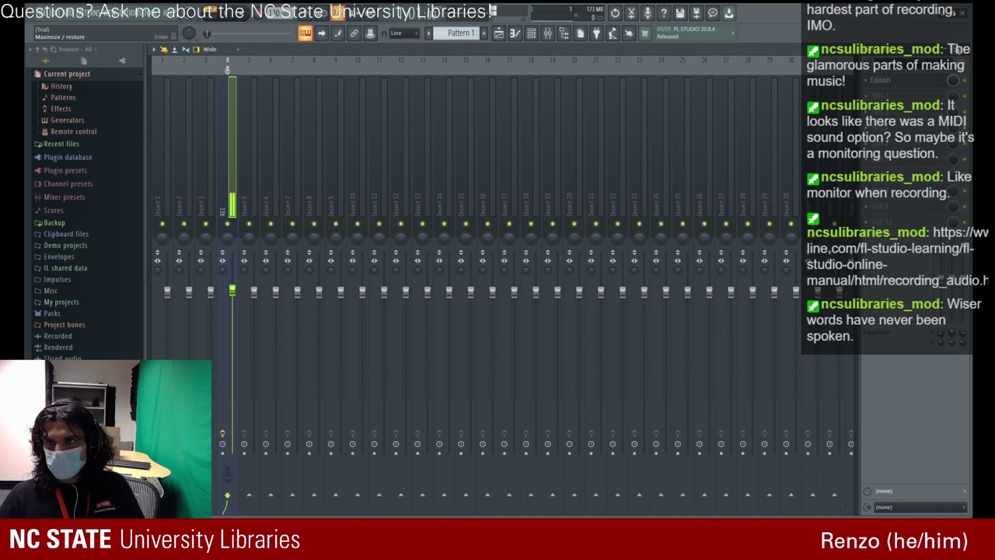
{"action": "double_click", "coordinate": [324, 54]}
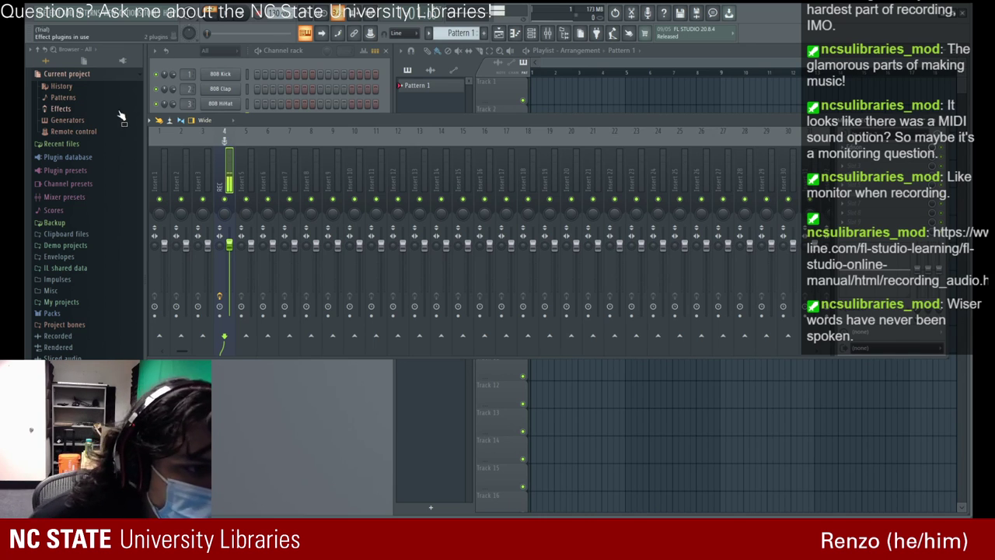
{"action": "left_click_drag", "start_coordinate": [245, 125], "coordinate": [300, 122]}
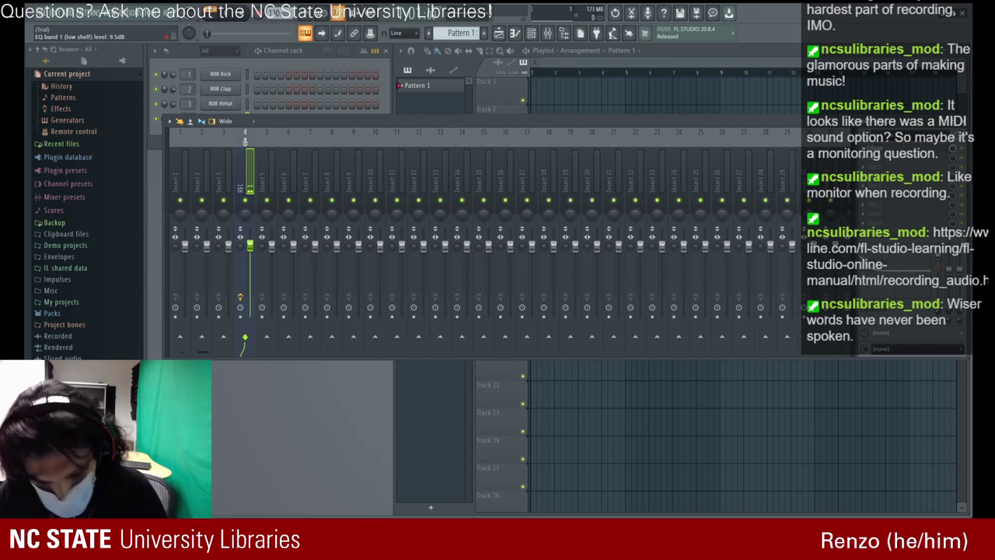
- Try the REC track's low-shelf EQ level and the Out 1 - Out 2 output, and set its output back to none
{"action": "left_click_drag", "start_coordinate": [938, 256], "coordinate": [938, 268]}
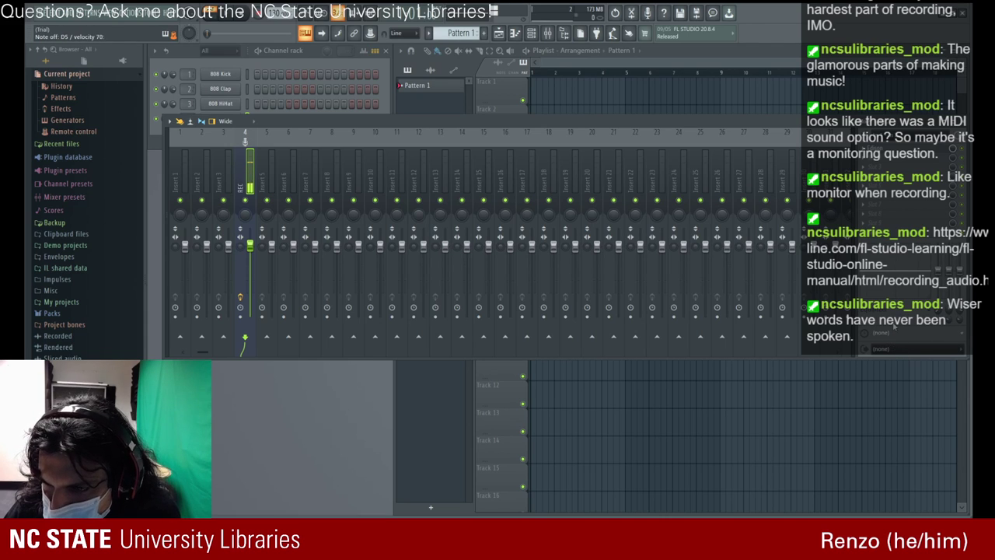
{"action": "left_click", "coordinate": [893, 350]}
{"action": "left_click", "coordinate": [893, 363]}
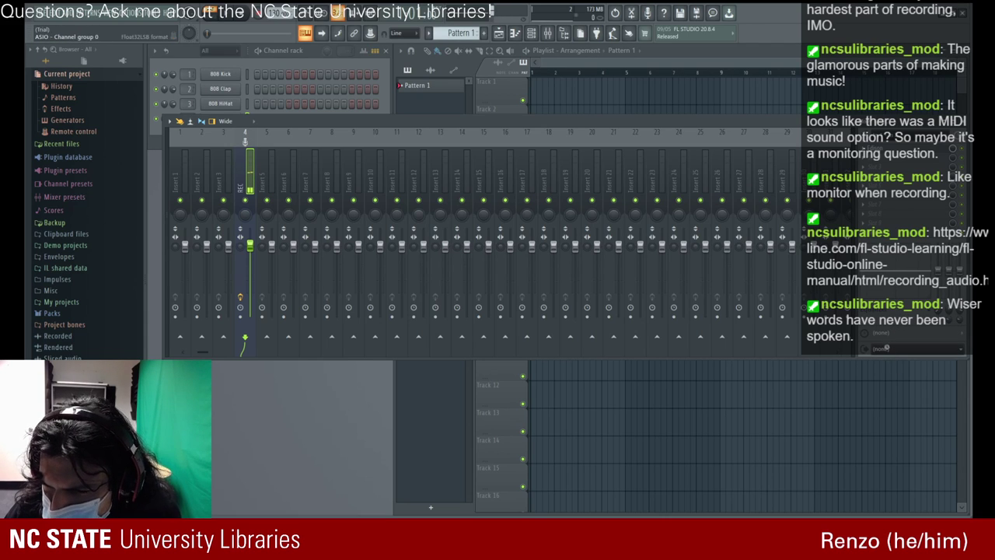
{"action": "left_click", "coordinate": [888, 350]}
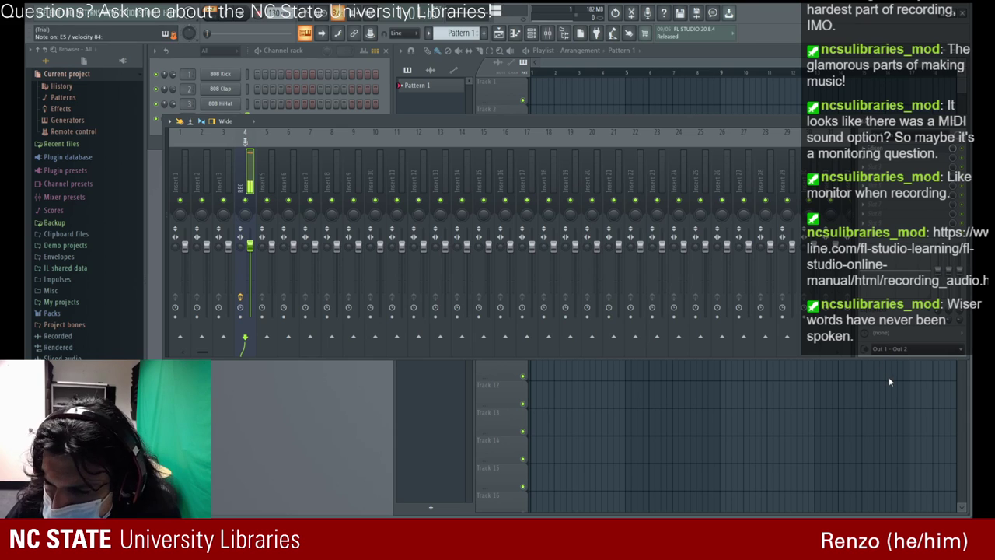
{"action": "left_click", "coordinate": [889, 376]}
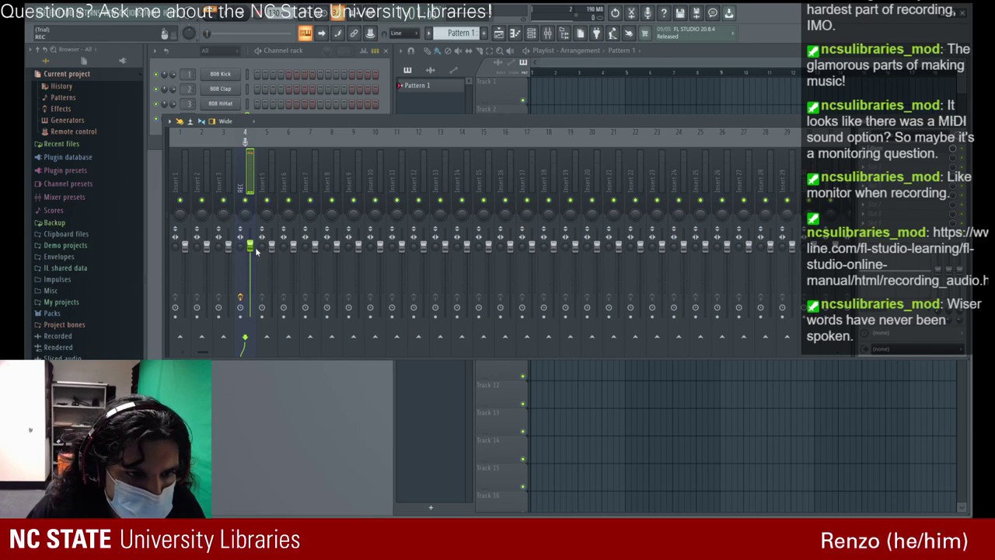
- Raise the REC mixer track's volume to 123%, and try its panning before returning it to centre
{"action": "left_click_drag", "start_coordinate": [251, 246], "coordinate": [251, 232]}
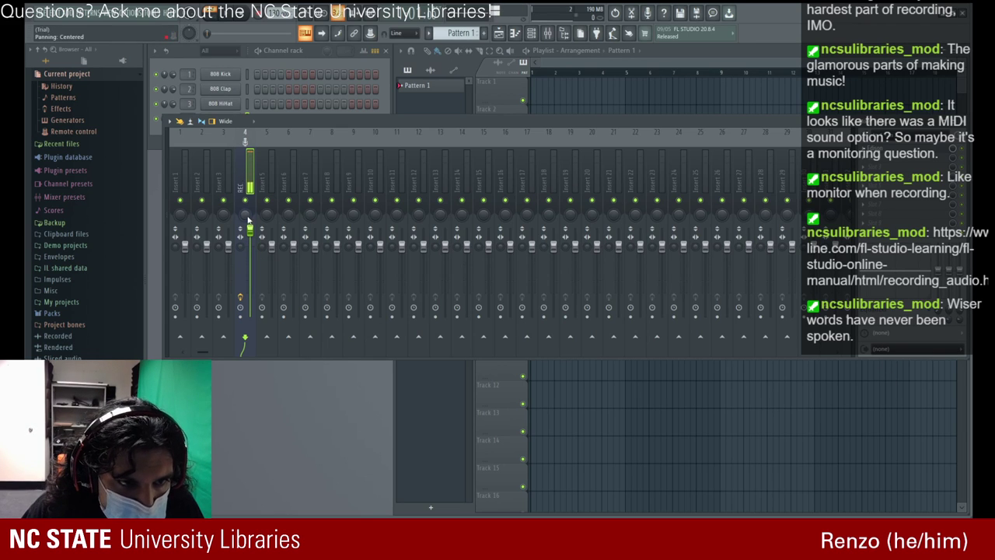
{"action": "scroll", "coordinate": [246, 219], "scroll_direction": "up", "scroll_amount": 5}
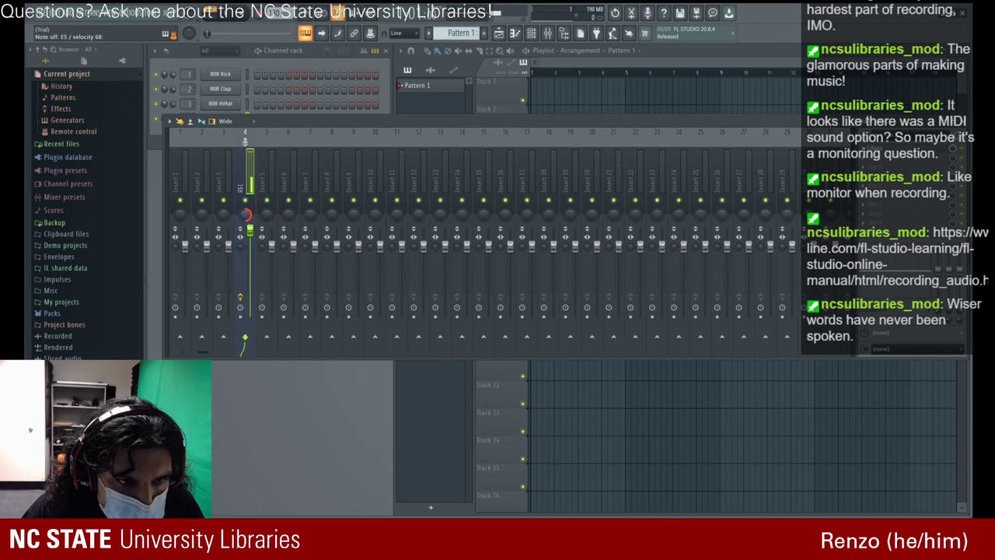
{"action": "left_click_drag", "start_coordinate": [247, 217], "coordinate": [246, 252]}
{"action": "left_click_drag", "start_coordinate": [246, 216], "coordinate": [246, 195]}
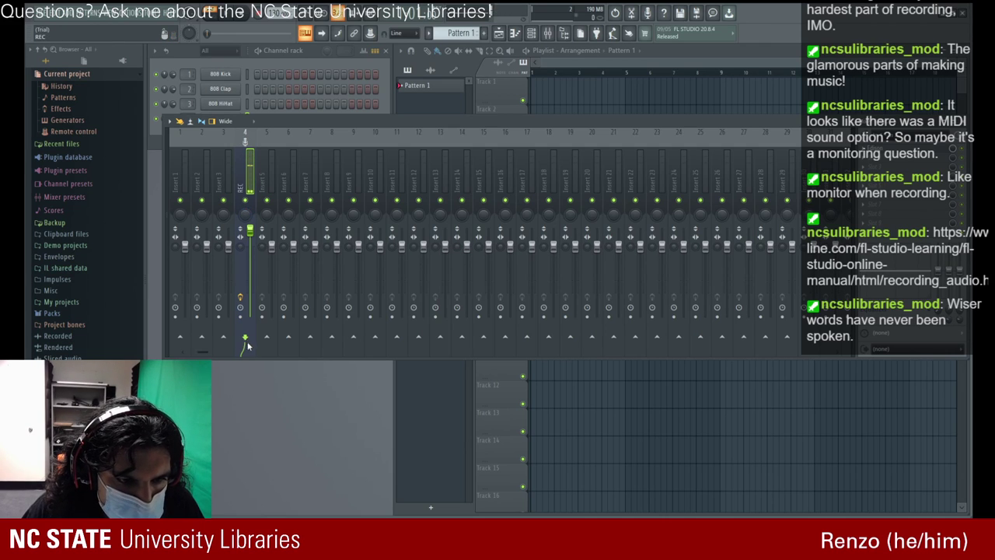
{"action": "left_click_drag", "start_coordinate": [250, 353], "coordinate": [213, 349]}
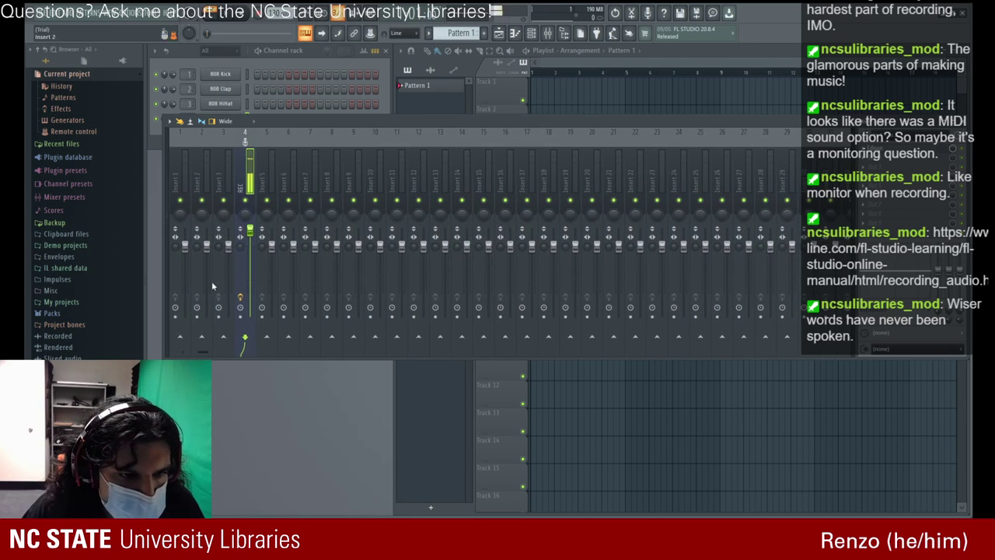
- Switch off the REC track's effects, and briefly show its Edison recording window before closing it
{"action": "left_click", "coordinate": [241, 298]}
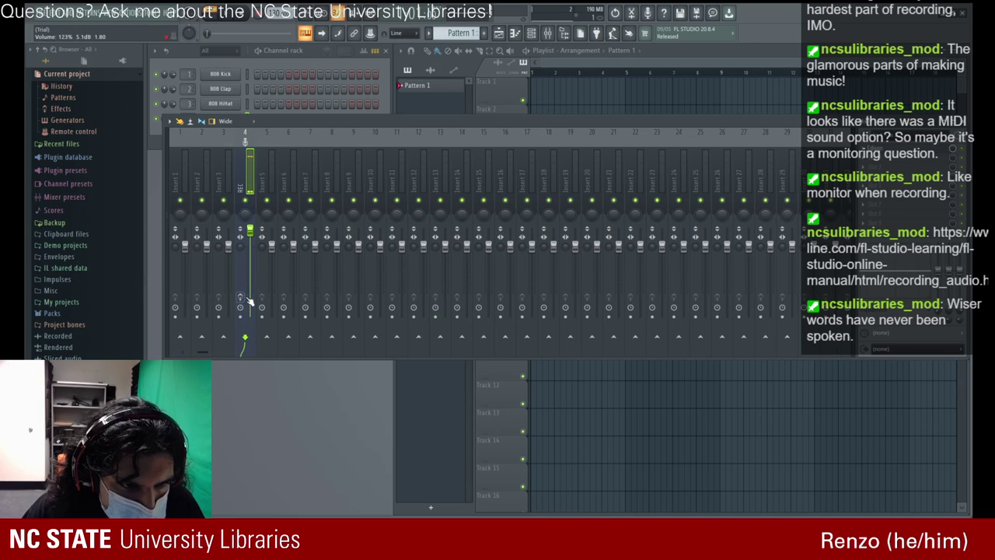
{"action": "left_click", "coordinate": [242, 298]}
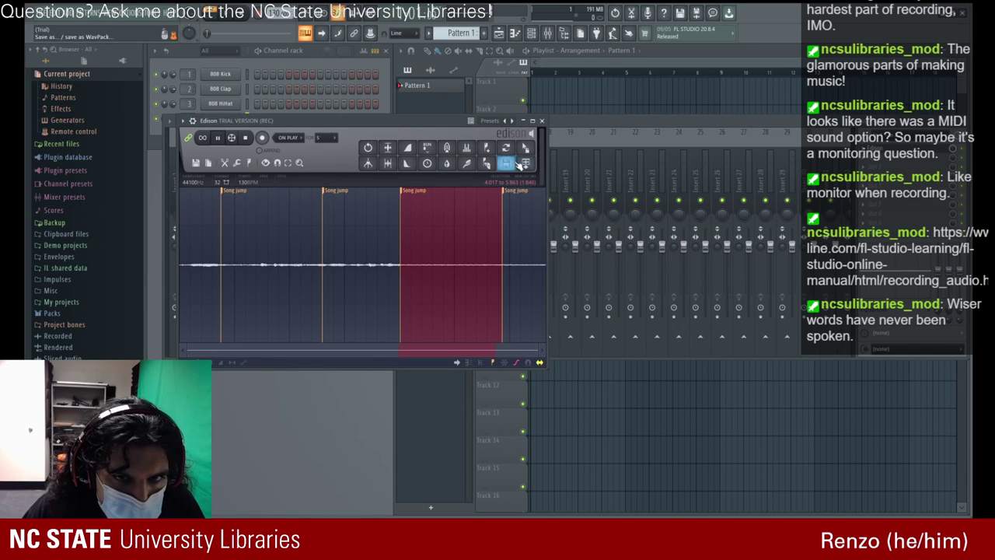
{"action": "left_click", "coordinate": [543, 122]}
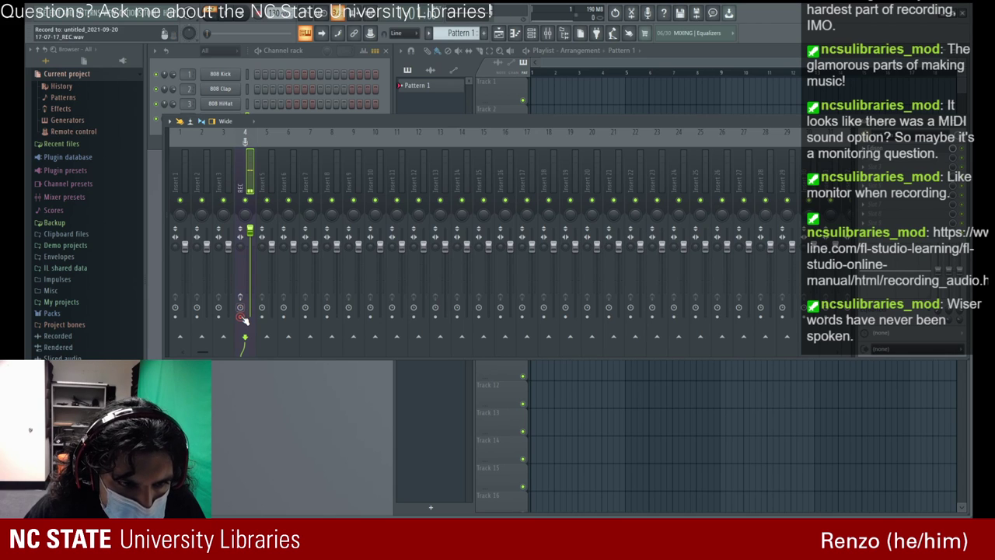
- Disarm recording on the REC track, and check its polarity and stereo controls
{"action": "left_click", "coordinate": [243, 317]}
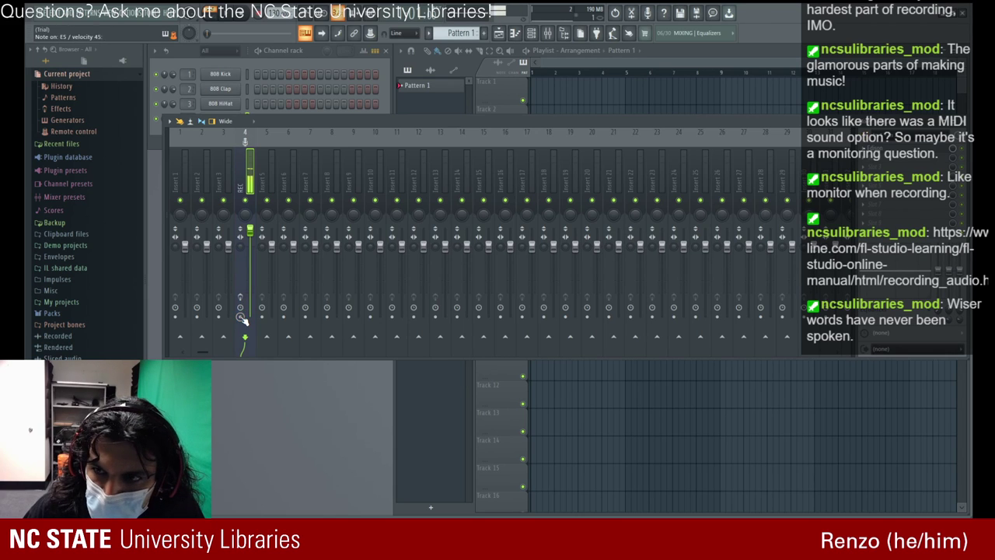
{"action": "left_click", "coordinate": [241, 230]}
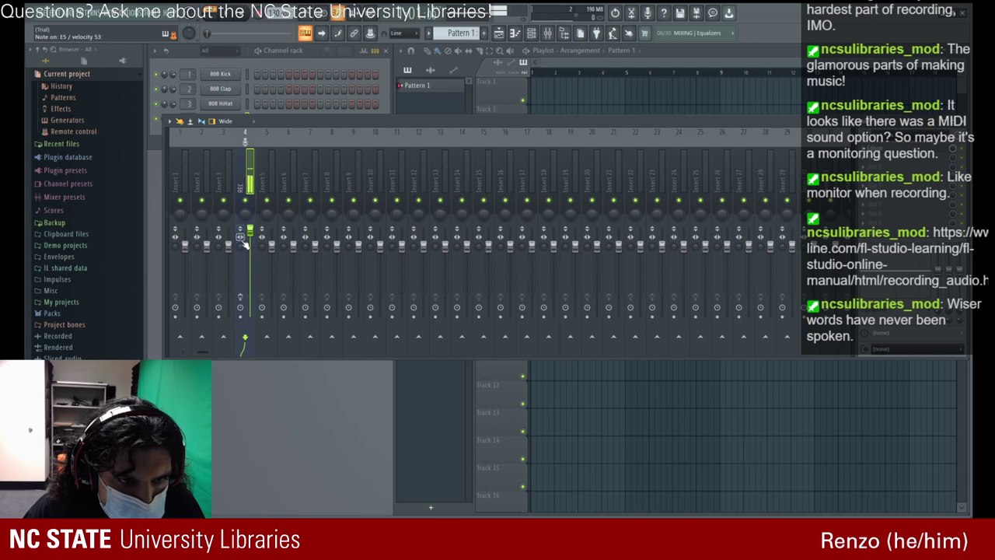
{"action": "left_click", "coordinate": [241, 246]}
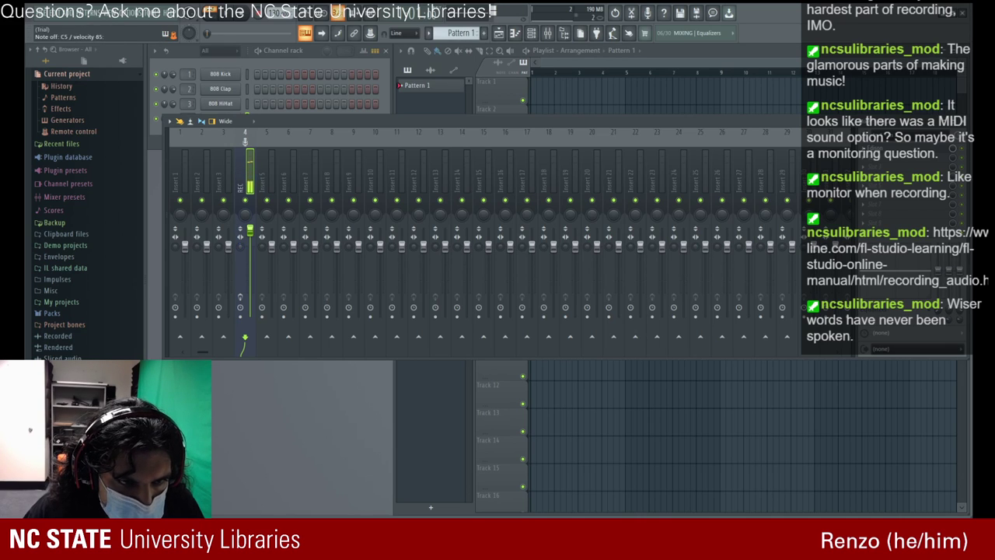
- Select Insert 5 for comparison, and return to the REC track to check its centred panning
{"action": "left_click", "coordinate": [264, 183]}
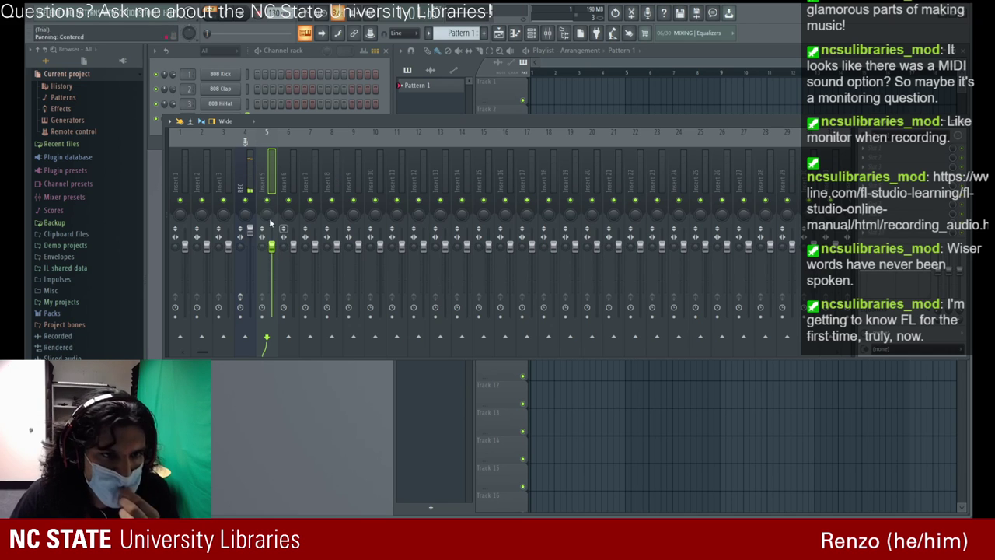
{"action": "left_click", "coordinate": [249, 177]}
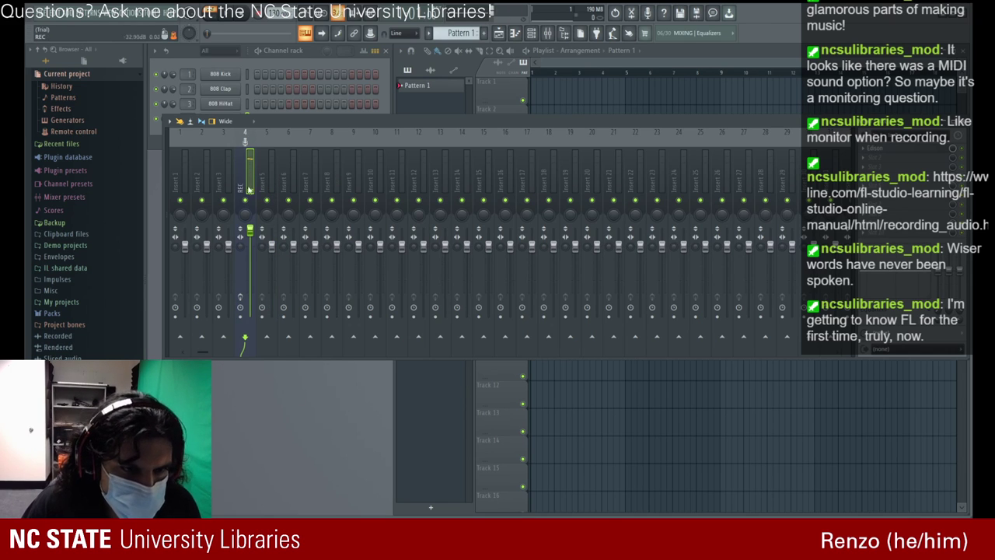
{"action": "mouse_move", "coordinate": [245, 215]}
{"action": "left_mouse_down"}
{"action": "mouse_move", "coordinate": [246, 183]}
{"action": "mouse_move", "coordinate": [246, 215]}
{"action": "left_mouse_up"}
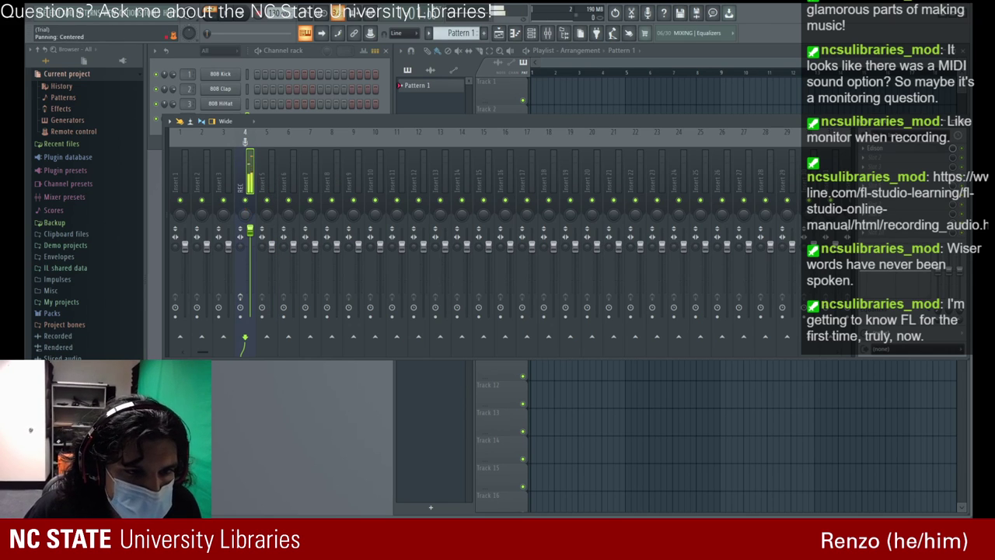
- Reveal the Current and Master tracks in the mixer, and raise the Master volume fader
{"action": "mouse_move", "coordinate": [167, 185]}
{"action": "left_mouse_down"}
{"action": "mouse_move", "coordinate": [208, 196]}
{"action": "mouse_move", "coordinate": [165, 204]}
{"action": "left_mouse_up"}
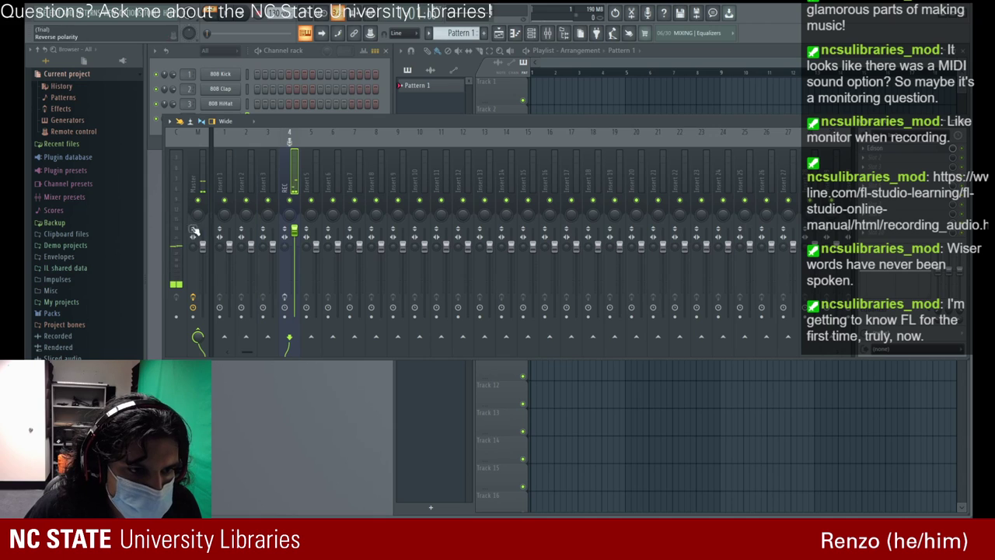
{"action": "left_click", "coordinate": [179, 164]}
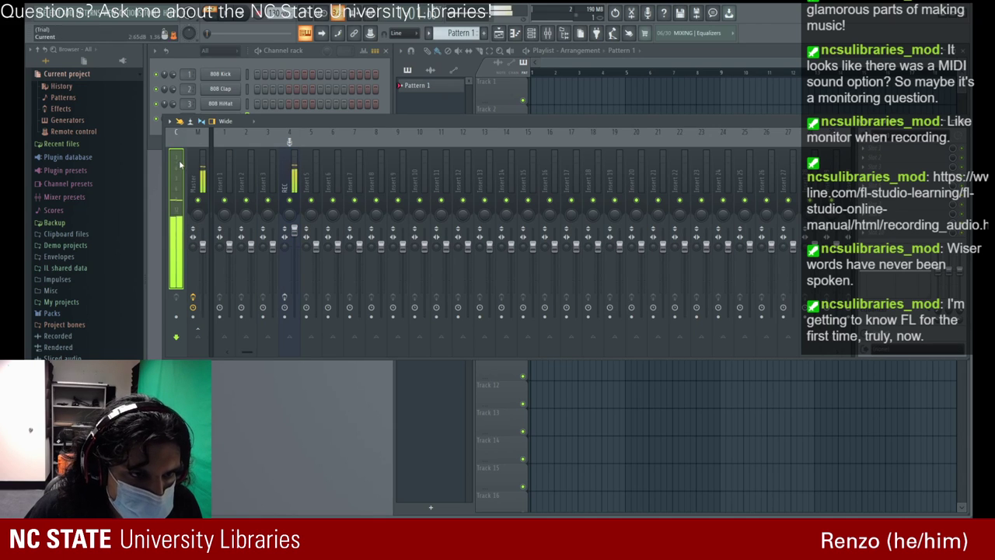
{"action": "left_click_drag", "start_coordinate": [197, 214], "coordinate": [197, 235]}
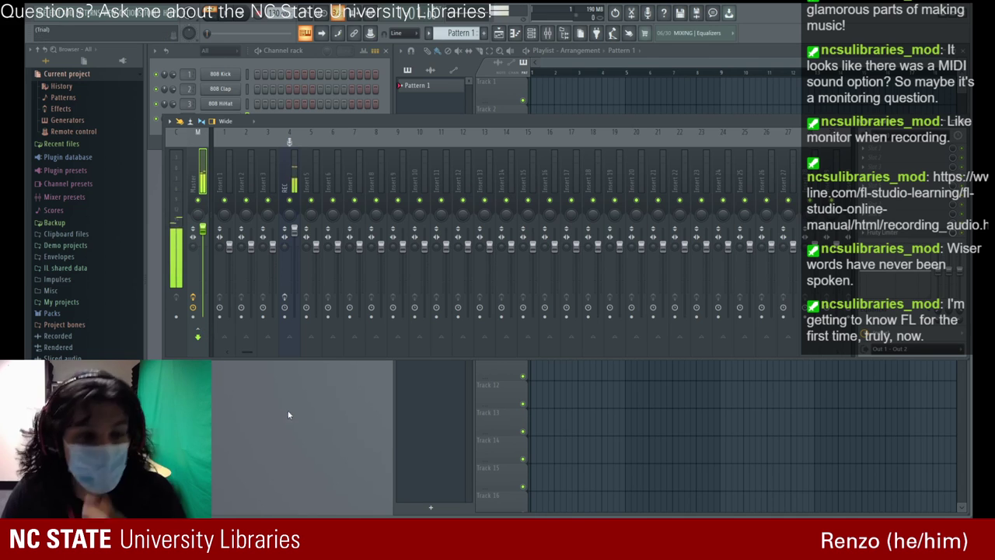
{"action": "left_click_drag", "start_coordinate": [322, 116], "coordinate": [307, 117]}
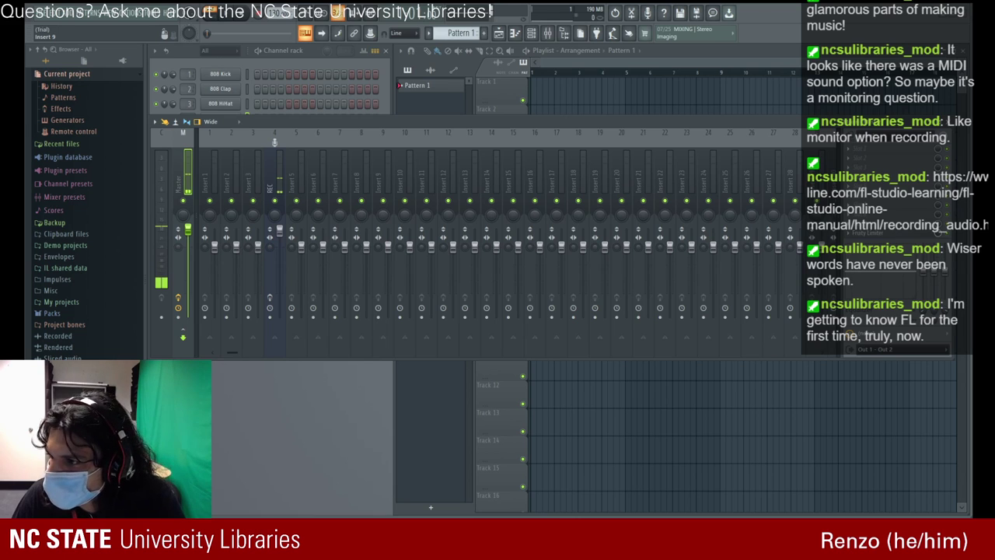
- Switch to the browser to review the YouTube video's Master mixer settings, and return to FL Studio
{"action": "key", "text": "alt+Tab"}
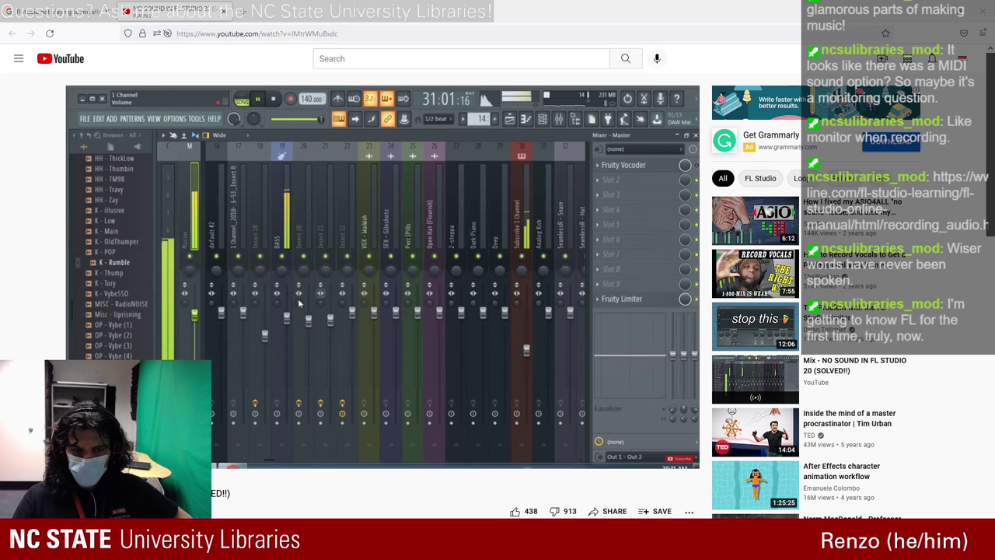
{"action": "left_click", "coordinate": [683, 342]}
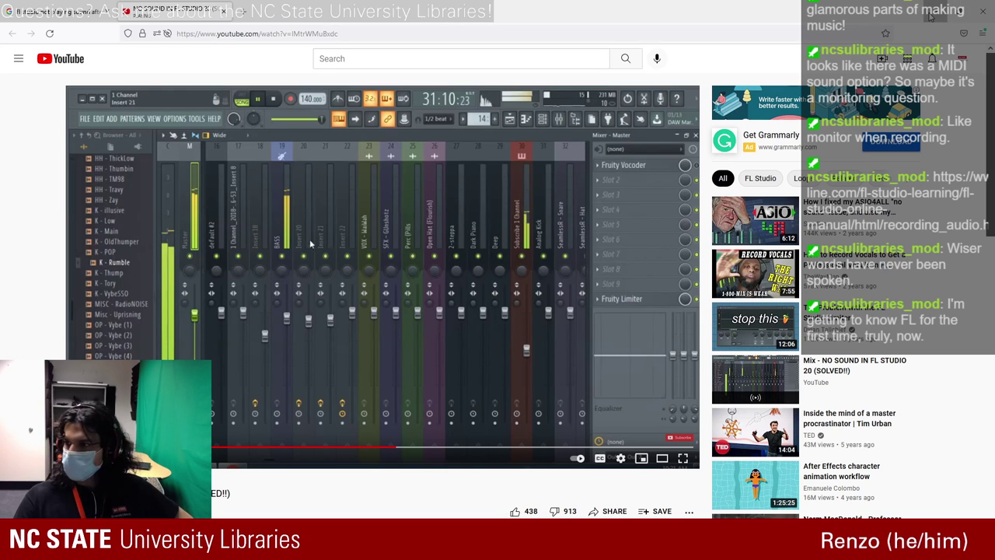
{"action": "left_click", "coordinate": [931, 16]}
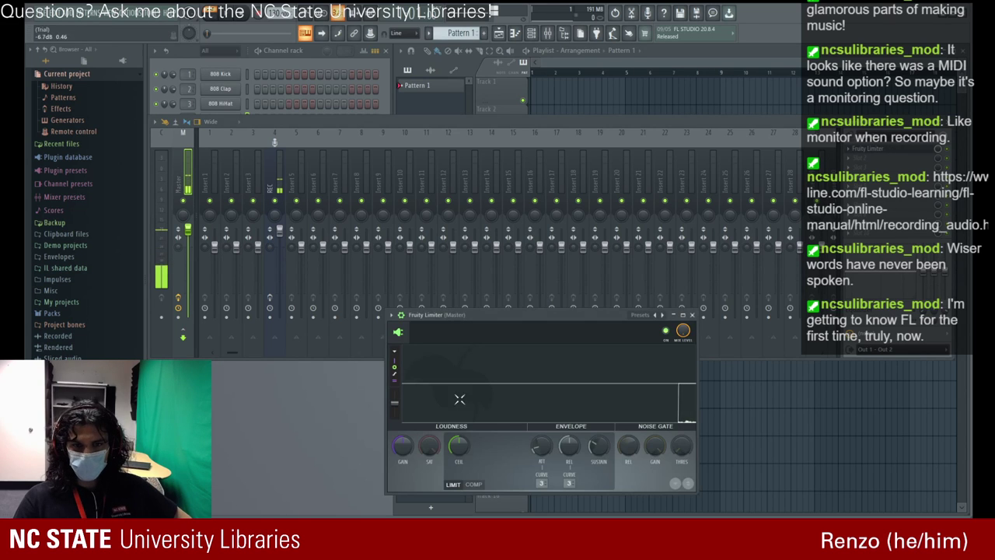
- Open the Master track's Fruity Limiter, try boosting its gain, and check its COMP and LIMIT modes
{"action": "left_click_drag", "start_coordinate": [472, 314], "coordinate": [434, 208]}
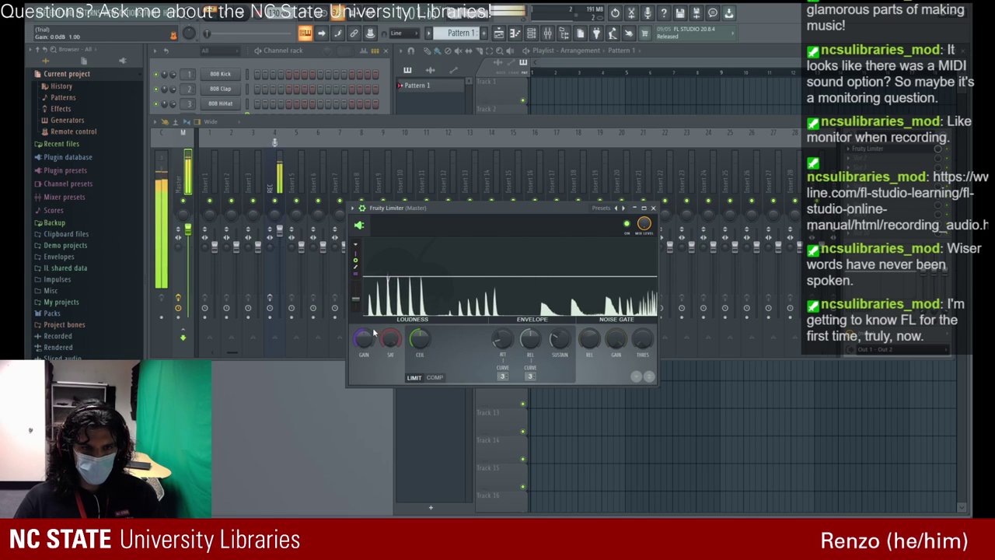
{"action": "left_click_drag", "start_coordinate": [363, 339], "coordinate": [364, 302]}
{"action": "left_click_drag", "start_coordinate": [364, 338], "coordinate": [419, 344]}
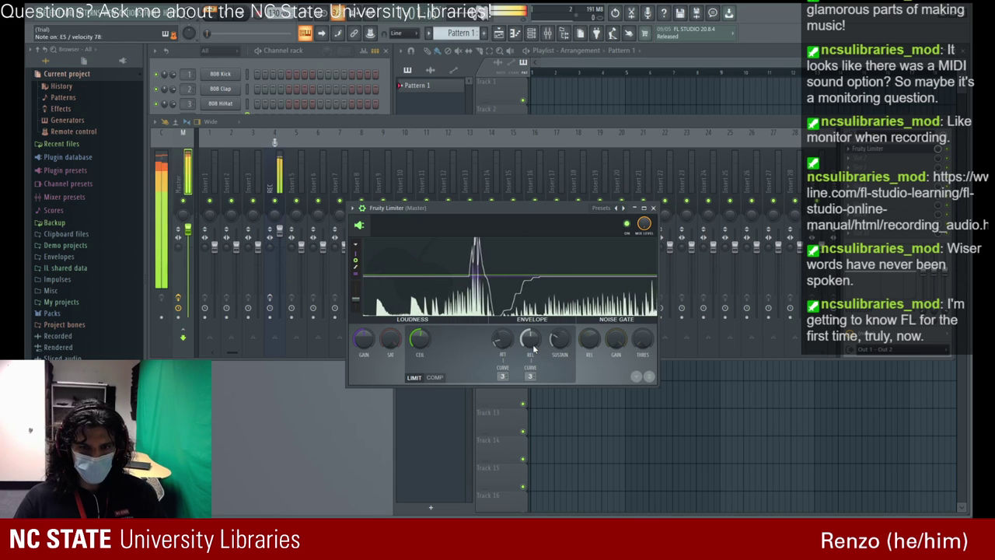
{"action": "left_click", "coordinate": [434, 377]}
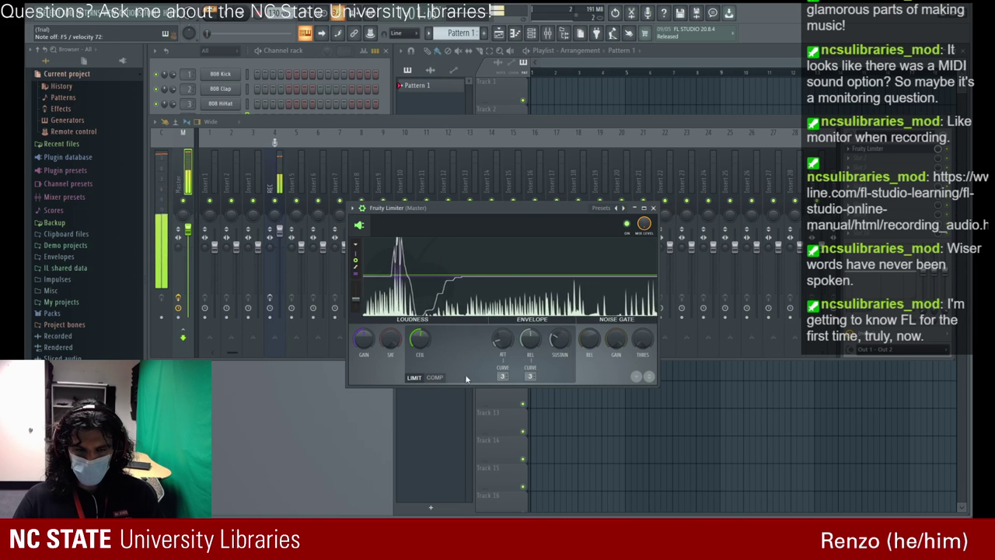
{"action": "left_click", "coordinate": [414, 377]}
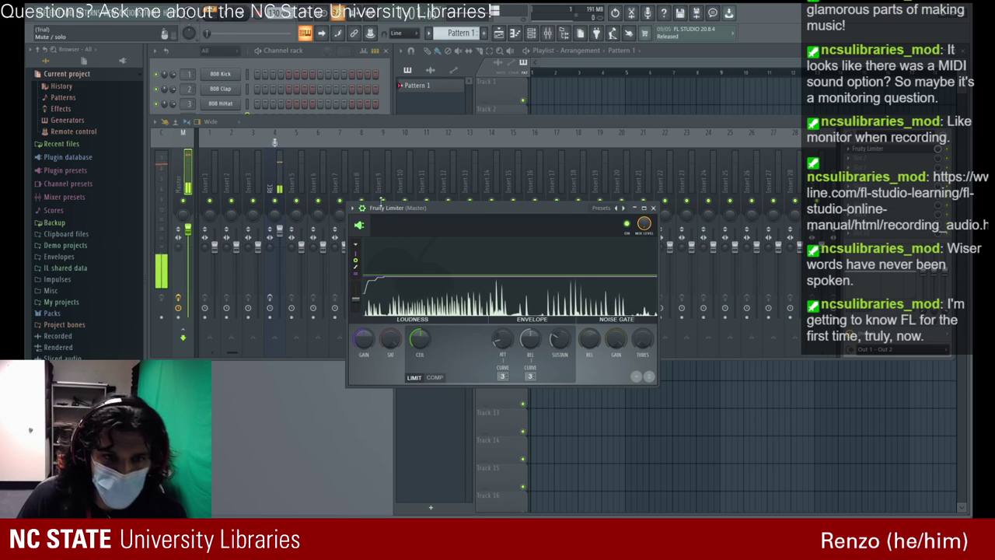
- Turn the Fruity Limiter off and back on to compare the sound, and close its window
{"action": "left_click", "coordinate": [626, 225]}
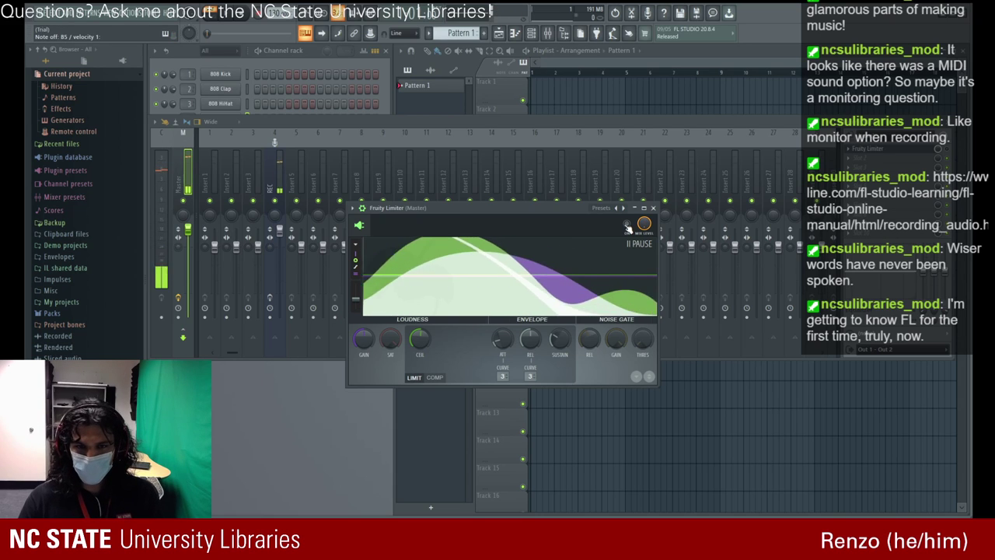
{"action": "left_click", "coordinate": [627, 225]}
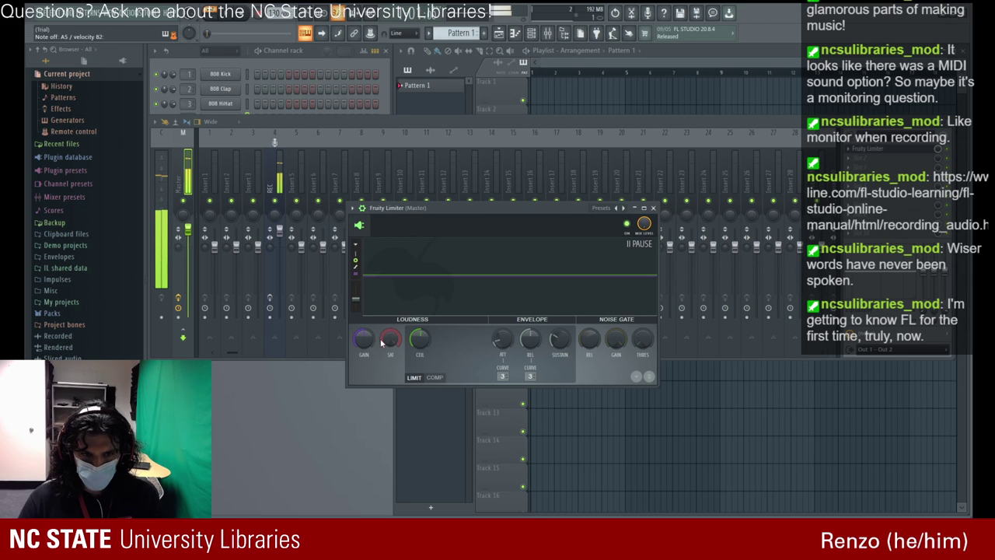
{"action": "left_click", "coordinate": [643, 207]}
{"action": "left_click", "coordinate": [964, 50]}
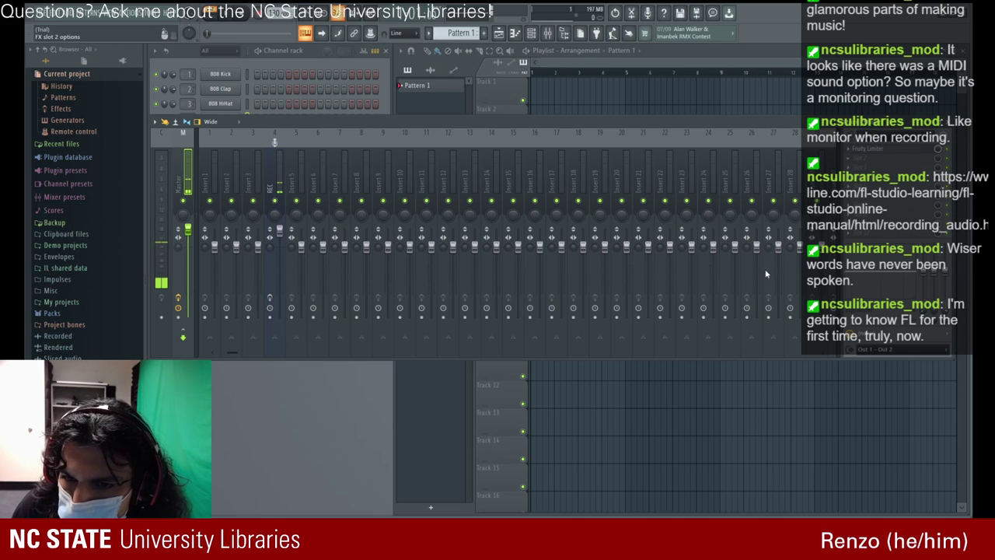
- Load Maximus into the Master track's second effect slot and close the plugin window
{"action": "left_click", "coordinate": [725, 263]}
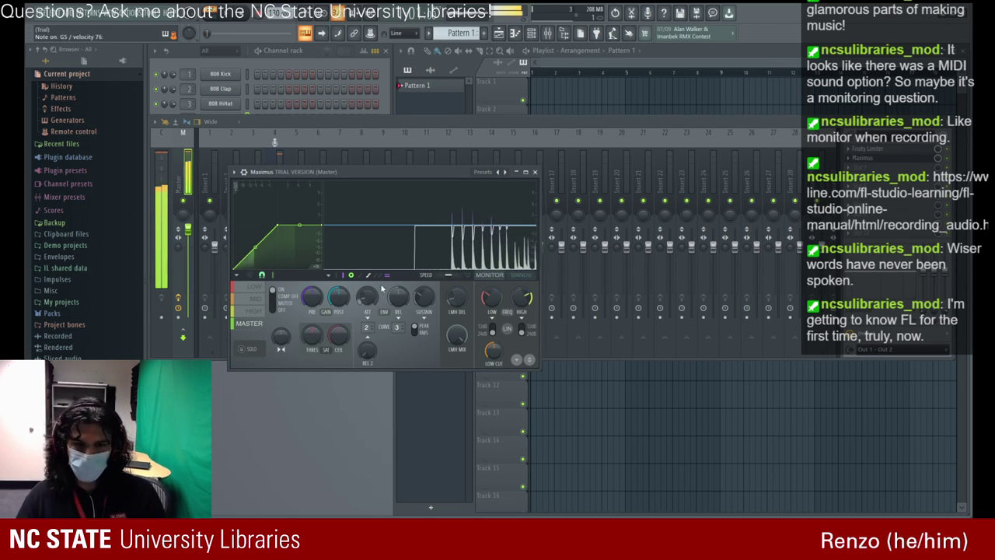
{"action": "left_click", "coordinate": [535, 171]}
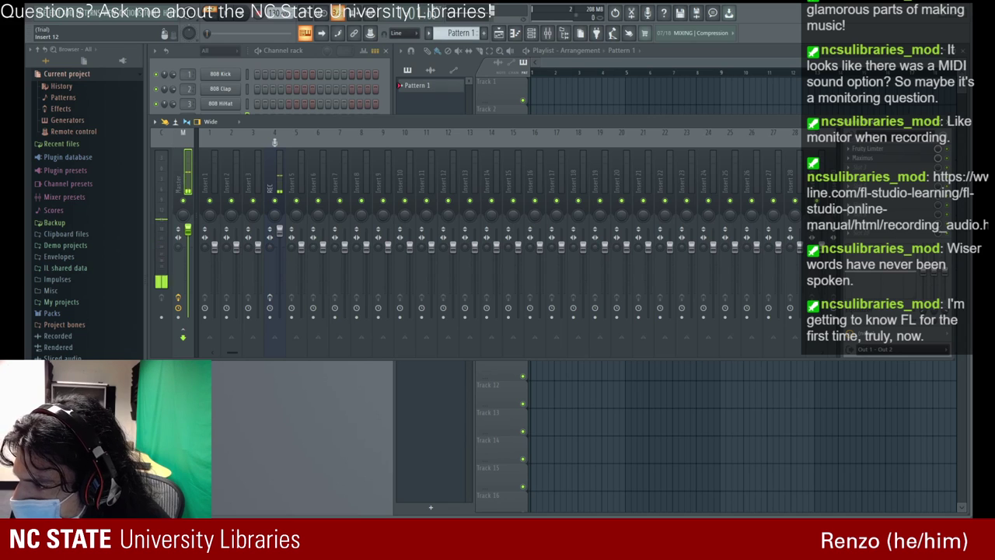
- Switch to the browser and open the FLipside Forum thread "Help! Can't hear my audio!" from the Google results
{"action": "key", "text": "alt+Tab"}
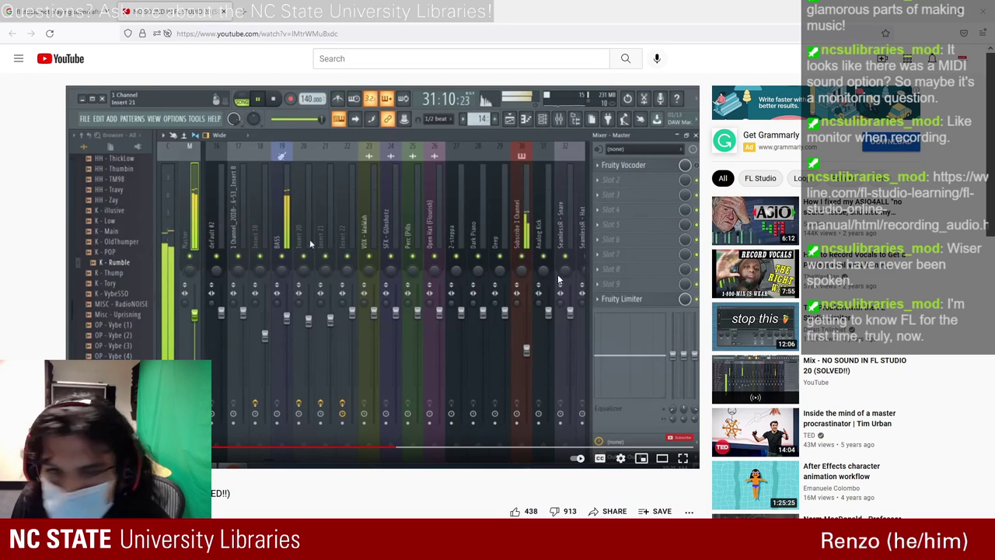
{"action": "left_click", "coordinate": [35, 8]}
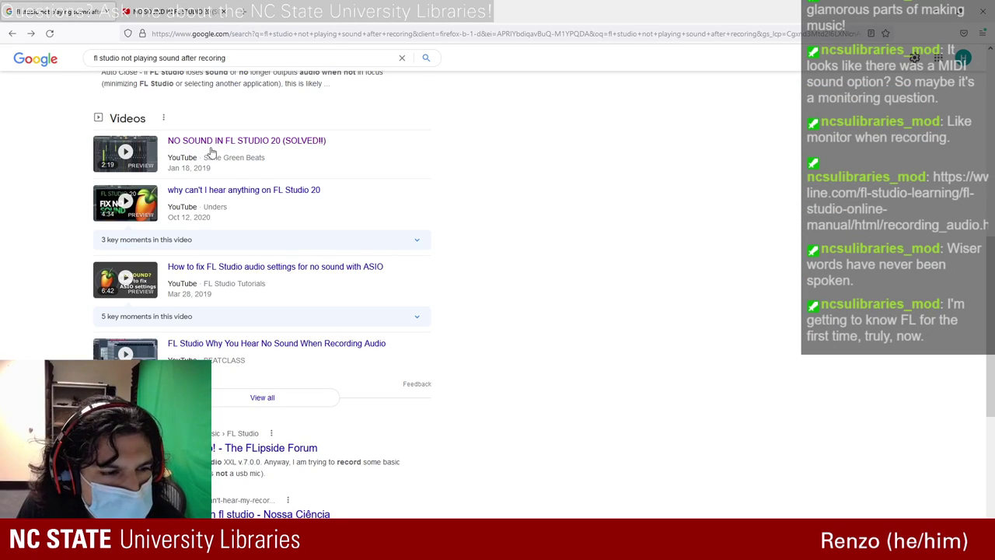
{"action": "scroll", "coordinate": [211, 152], "scroll_direction": "down", "scroll_amount": 2}
{"action": "middle_click", "coordinate": [272, 287]}
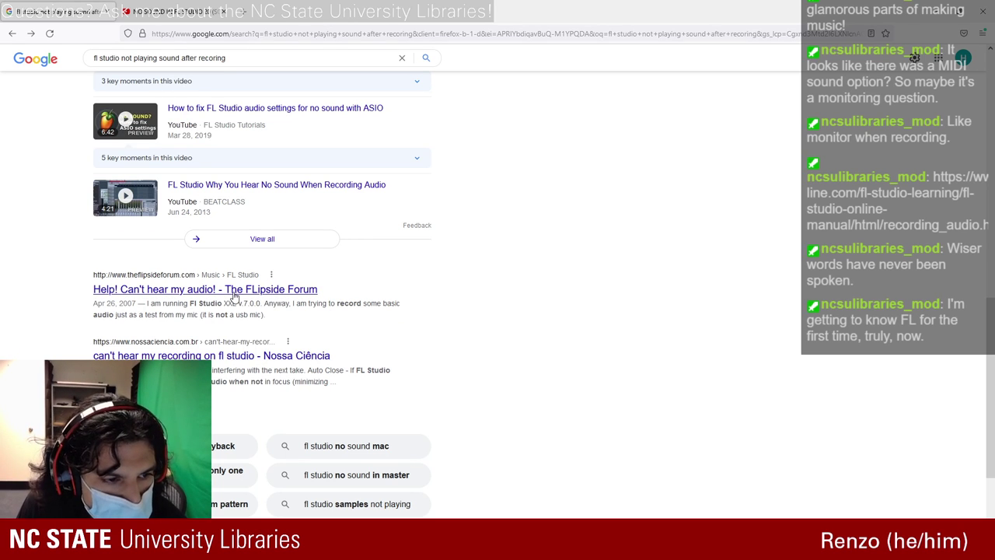
{"action": "left_click", "coordinate": [164, 9]}
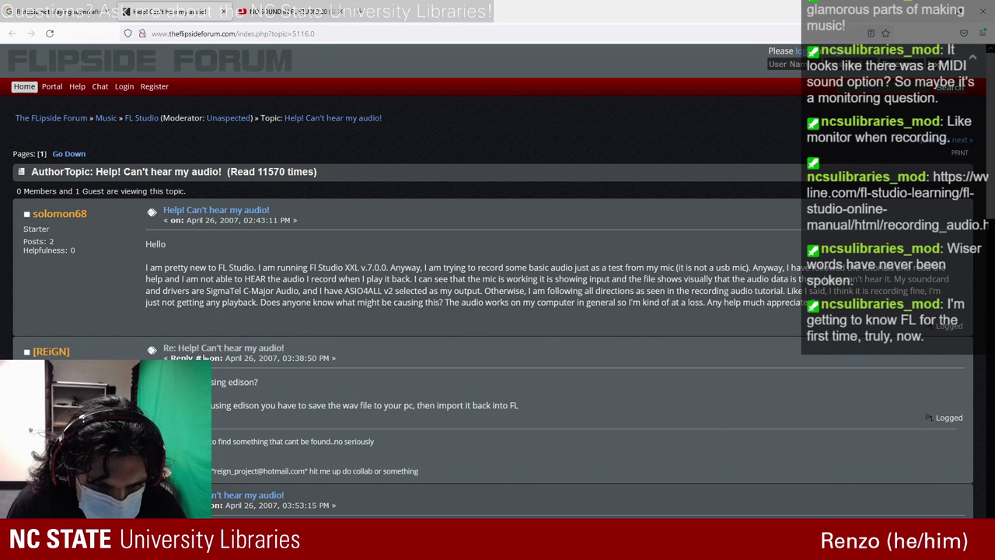
- Read the forum thread's replies about inaudible recordings in FL Studio, and close the thread
{"action": "scroll", "coordinate": [204, 356], "scroll_direction": "down", "scroll_amount": 1}
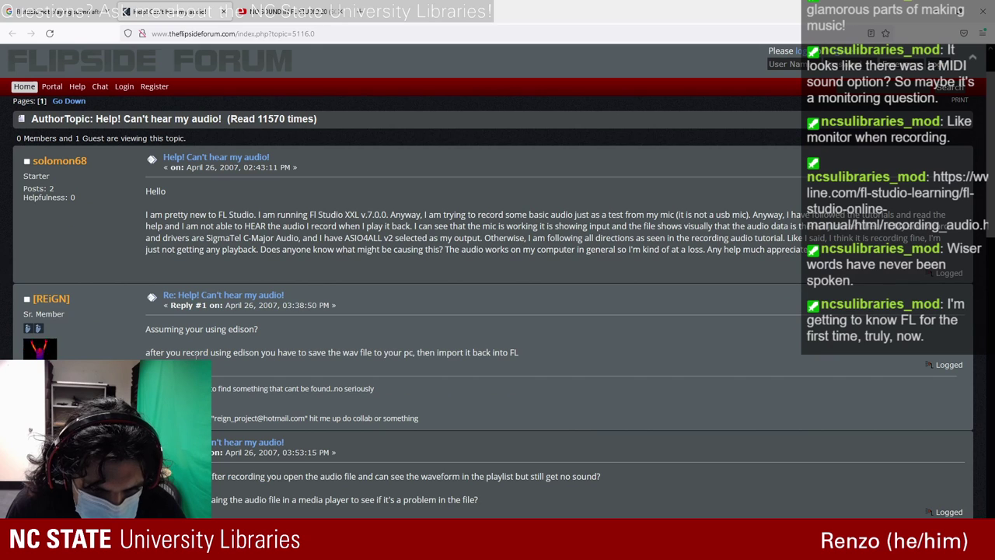
{"action": "scroll", "coordinate": [200, 355], "scroll_direction": "down", "scroll_amount": 5}
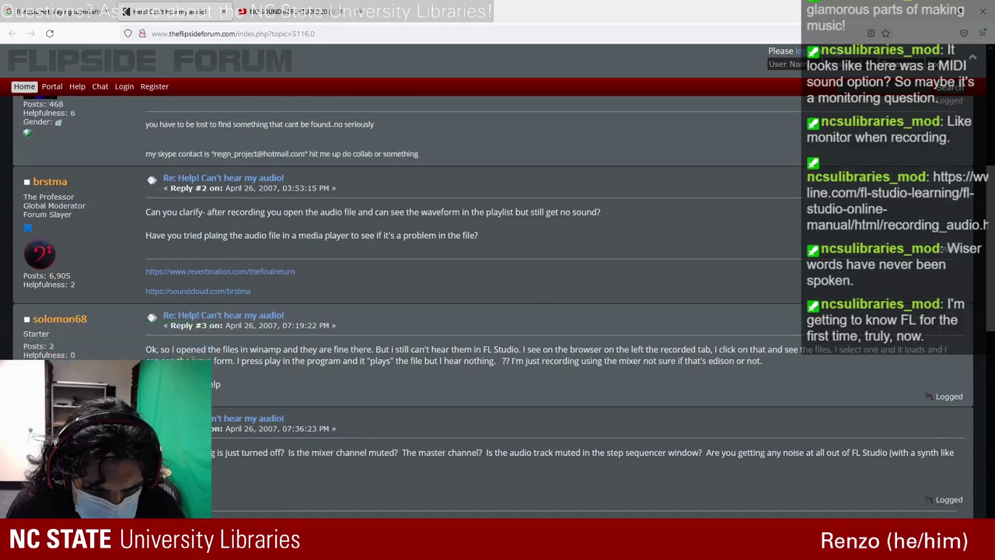
{"action": "scroll", "coordinate": [245, 307], "scroll_direction": "down", "scroll_amount": 4}
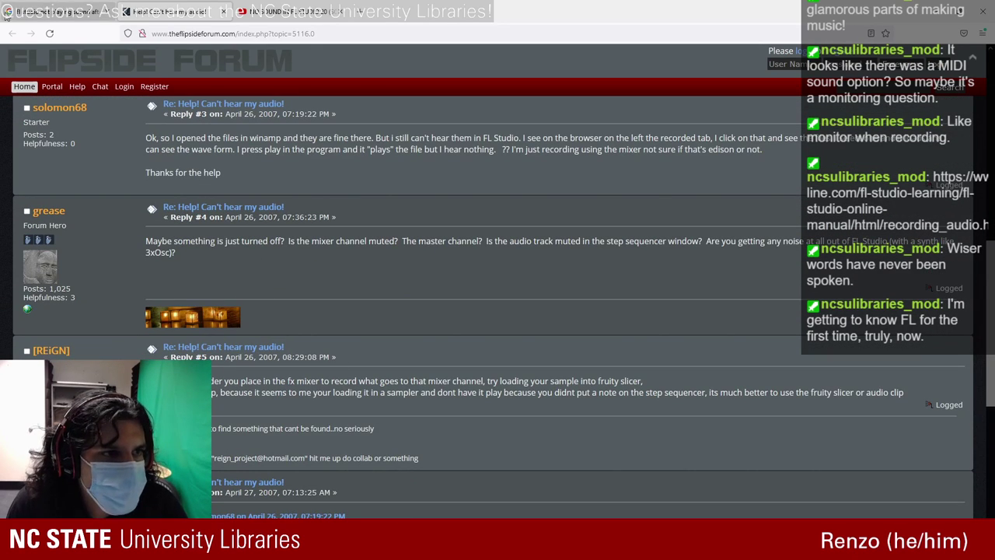
{"action": "scroll", "coordinate": [324, 173], "scroll_direction": "up", "scroll_amount": 1}
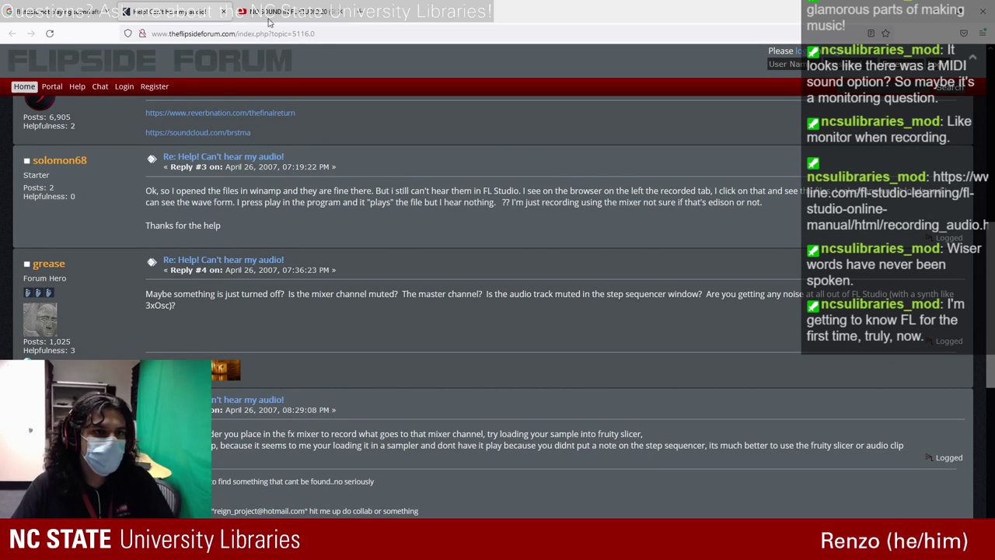
{"action": "left_click", "coordinate": [224, 12]}
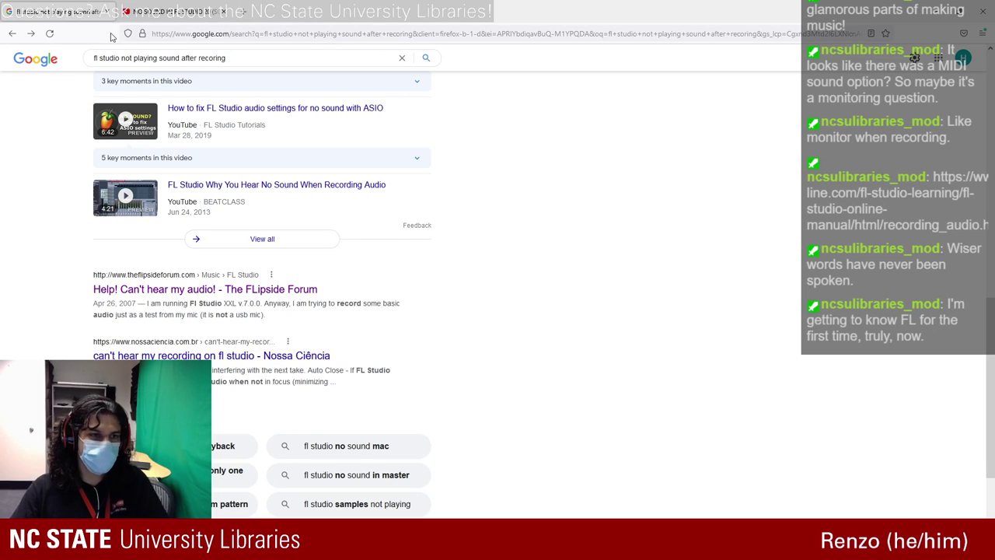
- Look through the Google results and apply the suggested query "fl studio not playing sound after recording"
{"action": "scroll", "coordinate": [5, 216], "scroll_direction": "down", "scroll_amount": 1}
{"action": "scroll", "coordinate": [224, 258], "scroll_direction": "down", "scroll_amount": 2}
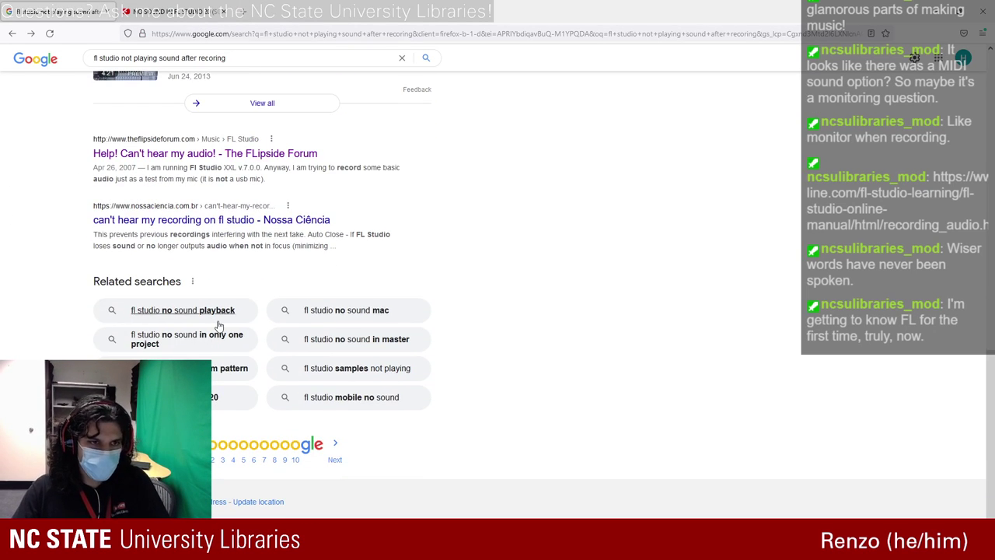
{"action": "scroll", "coordinate": [218, 319], "scroll_direction": "up", "scroll_amount": 10}
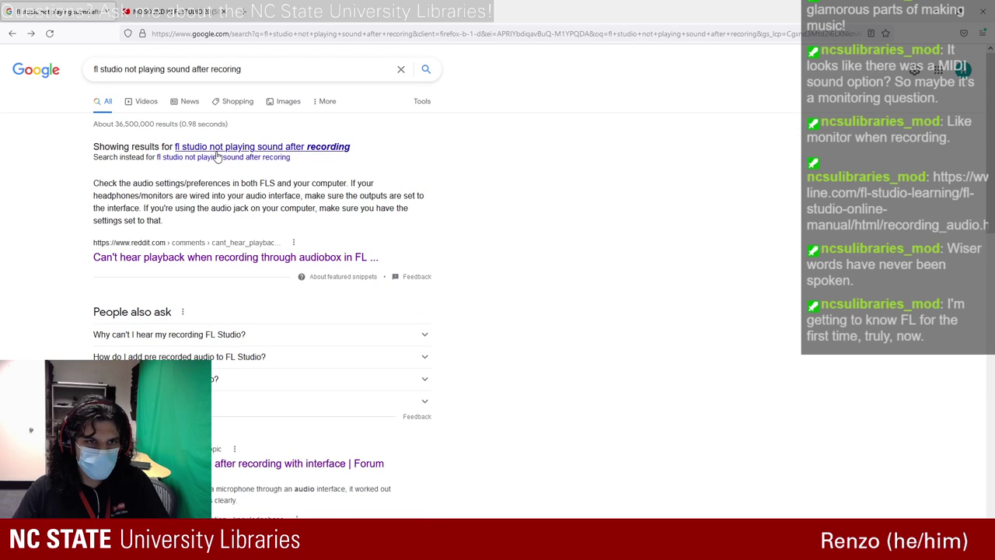
{"action": "left_click", "coordinate": [217, 153]}
{"action": "scroll", "coordinate": [231, 262], "scroll_direction": "down", "scroll_amount": 6}
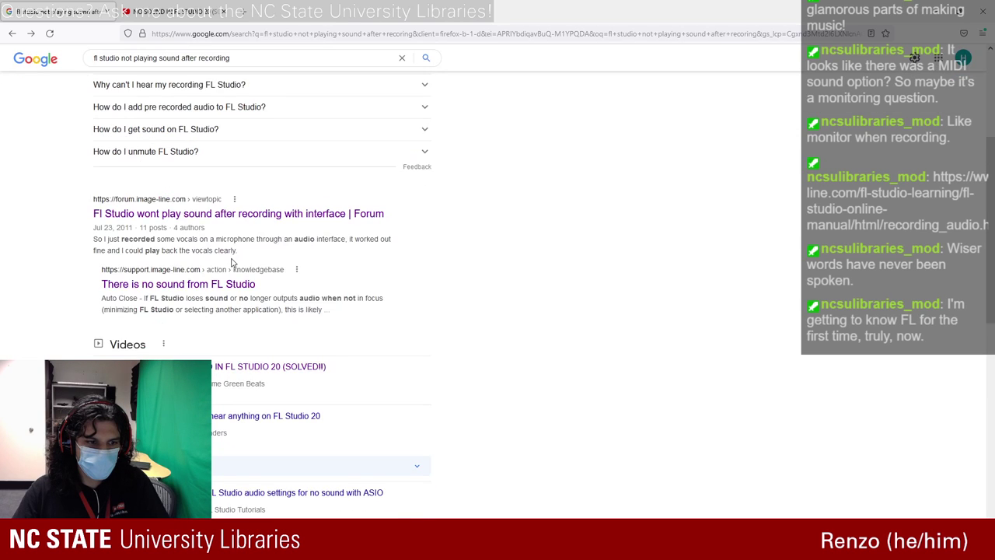
{"action": "scroll", "coordinate": [231, 264], "scroll_direction": "up", "scroll_amount": 6}
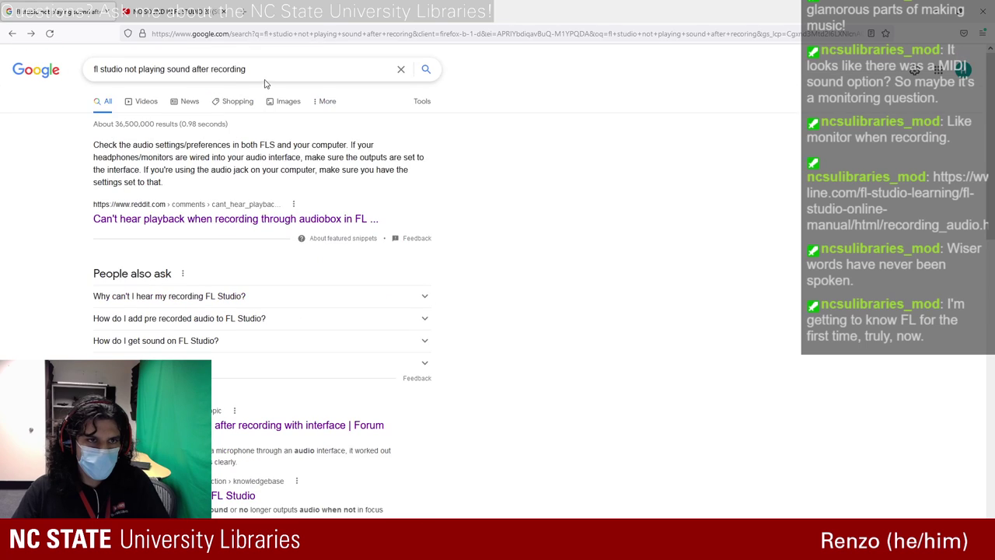
- Clear the existing query from the Google search box
{"action": "double_click", "coordinate": [241, 72]}
{"action": "left_click_drag", "start_coordinate": [298, 74], "coordinate": [2, 69]}
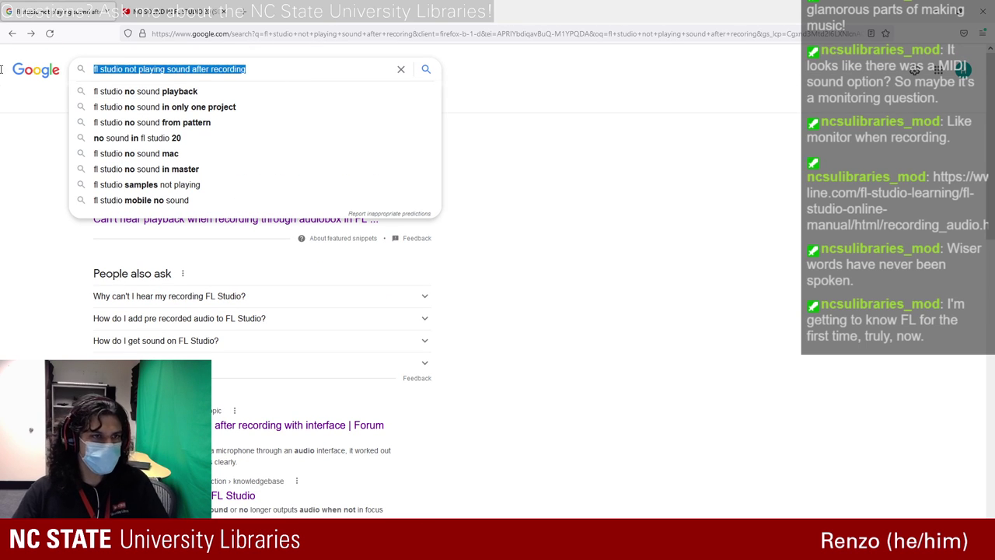
{"action": "key", "text": "BackSpace"}
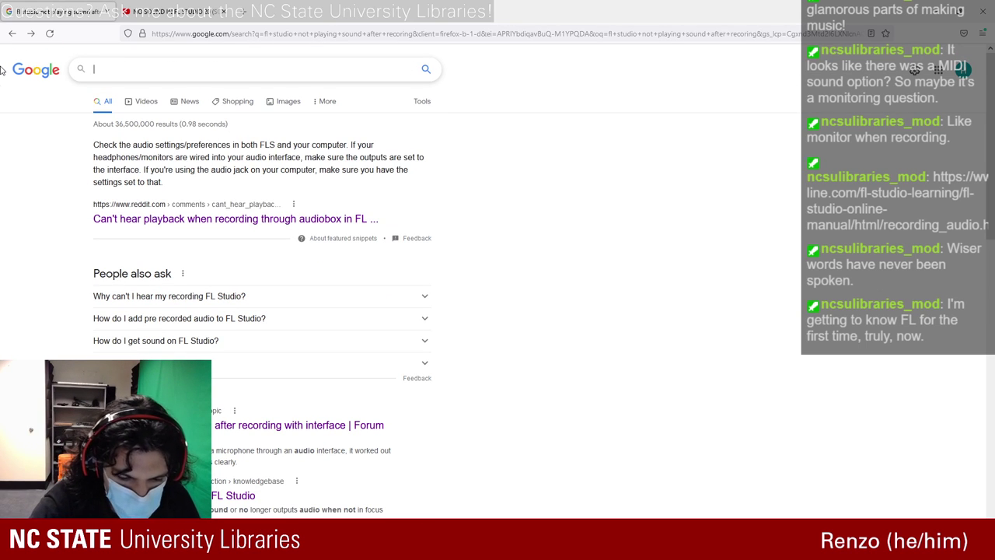
{"action": "type", "text": "midi k"}
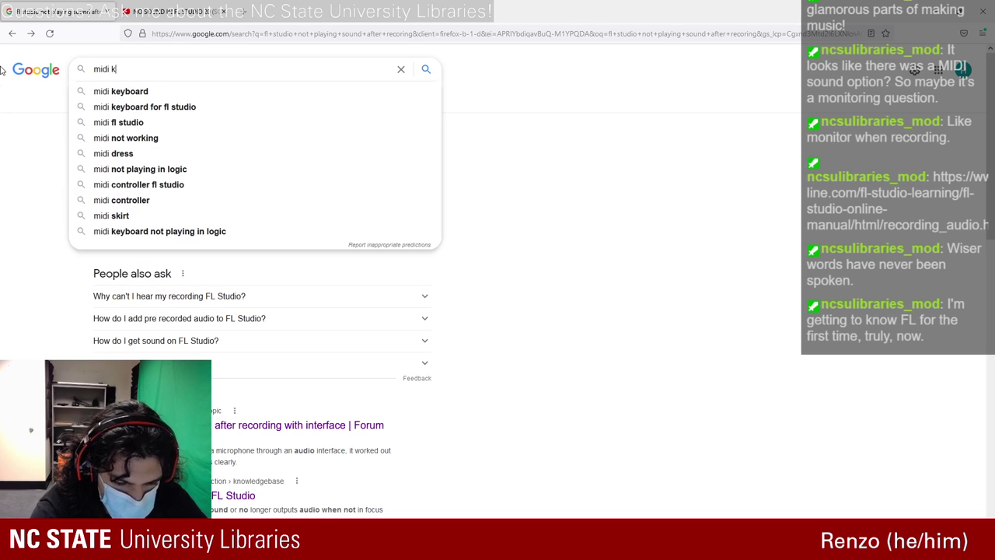
{"action": "type", "text": "eyboaard"}
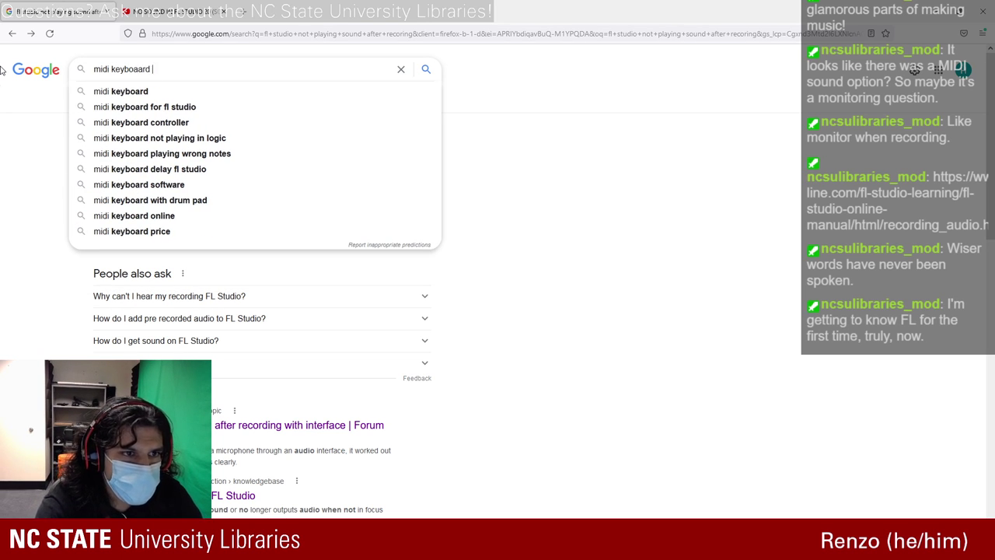
{"action": "key", "text": "BackSpace"}
{"action": "key", "text": "BackSpace"}
{"action": "key", "text": "BackSpace"}
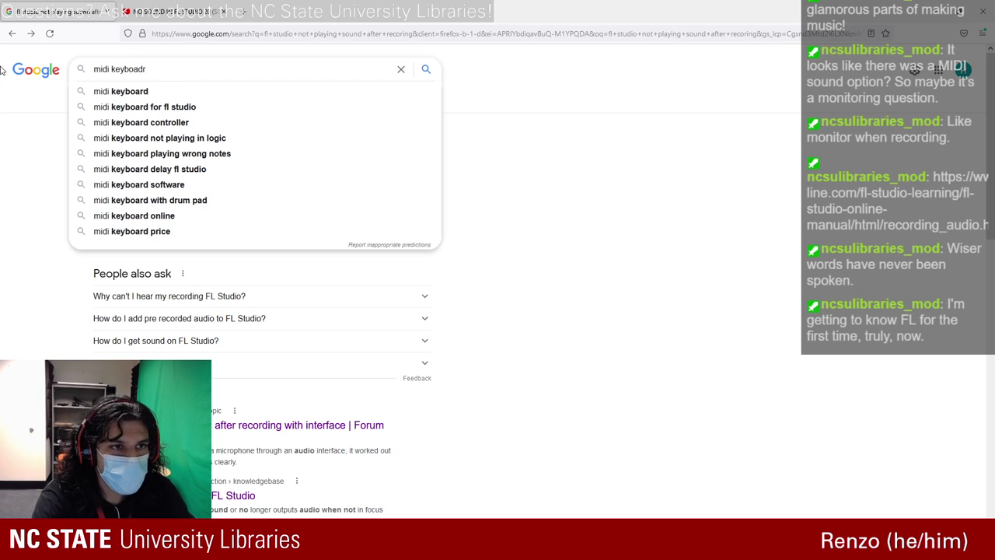
{"action": "type", "text": "rd"}
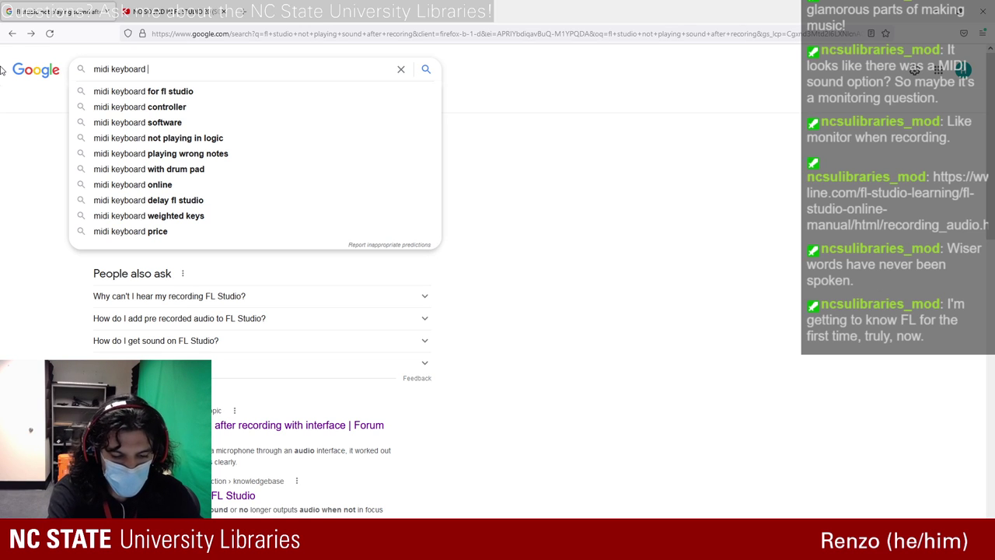
{"action": "key", "text": "BackSpace"}
{"action": "key", "text": "BackSpace"}
{"action": "key", "text": "BackSpace"}
{"action": "key", "text": "BackSpace"}
{"action": "key", "text": "BackSpace"}
{"action": "key", "text": "BackSpace"}
{"action": "key", "text": "BackSpace"}
{"action": "key", "text": "BackSpace"}
{"action": "key", "text": "BackSpace"}
{"action": "key", "text": "BackSpace"}
{"action": "key", "text": "BackSpace"}
{"action": "key", "text": "BackSpace"}
{"action": "key", "text": "BackSpace"}
{"action": "key", "text": "BackSpace"}
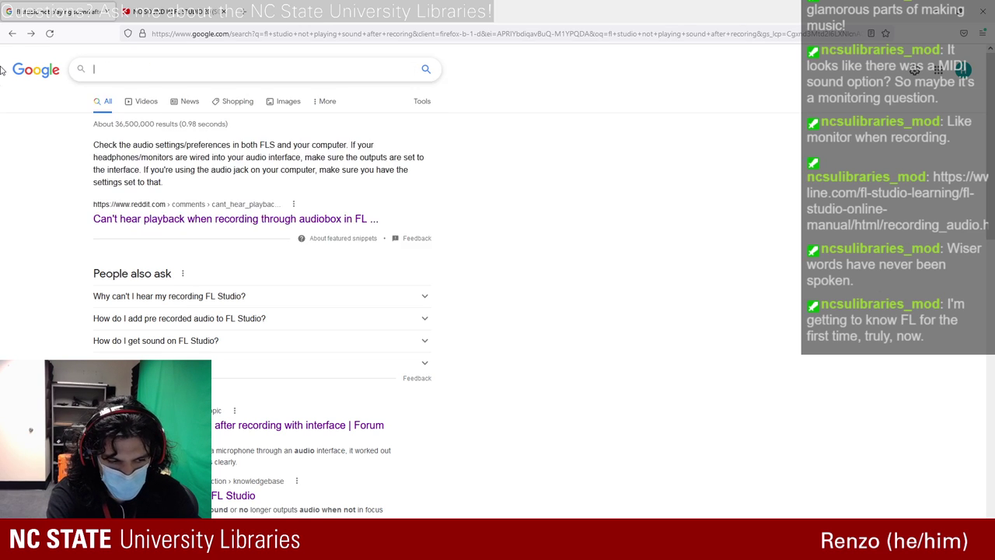
- Search Google for "fl studio audio not working but midi input" and look over the results
{"action": "type", "text": "fl stuido"}
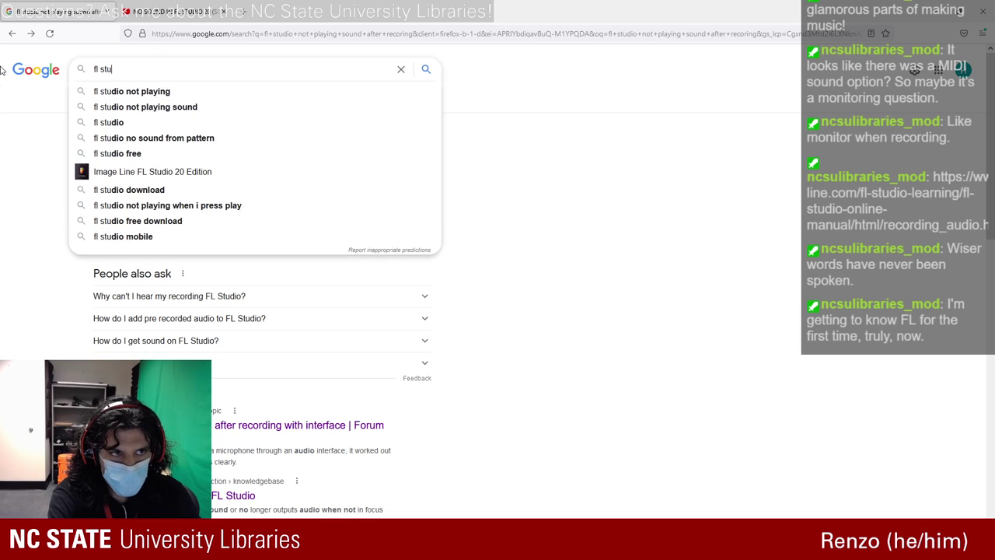
{"action": "key", "text": "BackSpace"}
{"action": "key", "text": "BackSpace"}
{"action": "key", "text": "BackSpace"}
{"action": "key", "text": "BackSpace"}
{"action": "type", "text": "dio"}
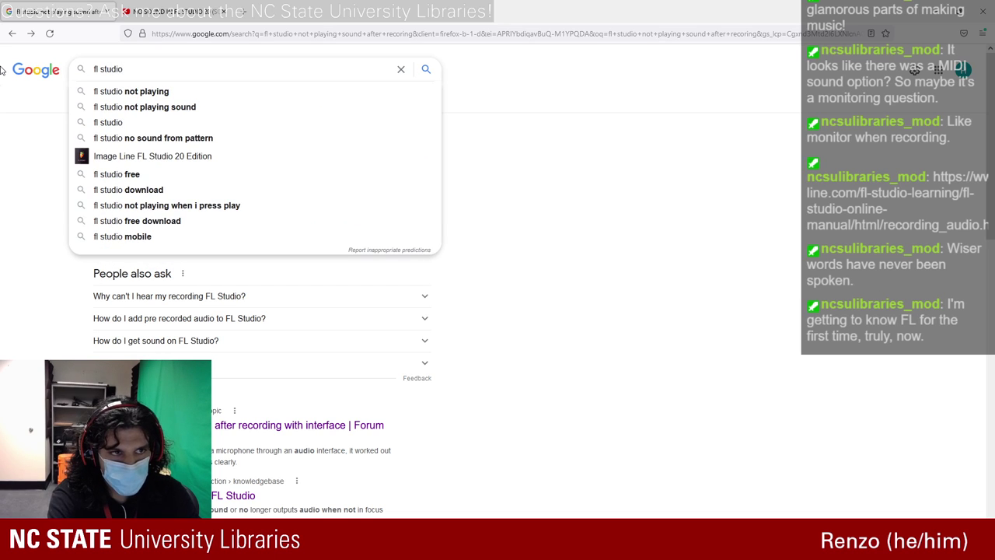
{"action": "type", "text": " audio not"}
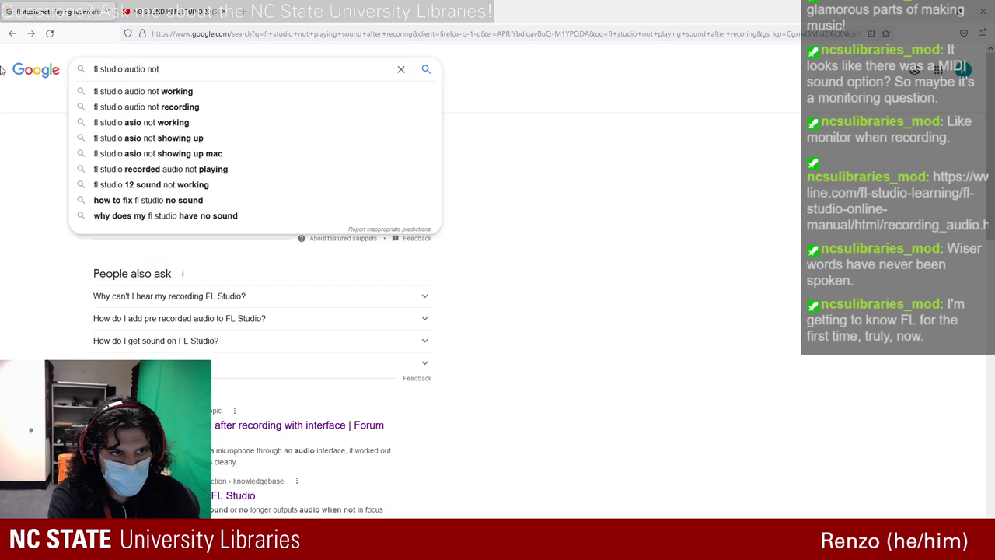
{"action": "type", "text": " working but "}
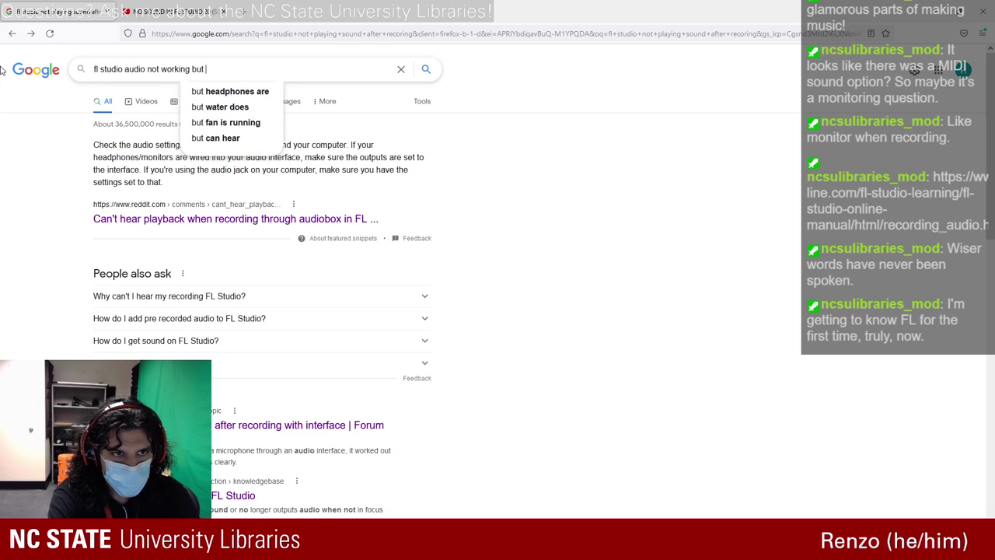
{"action": "type", "text": "midi input"}
{"action": "key", "text": "Return"}
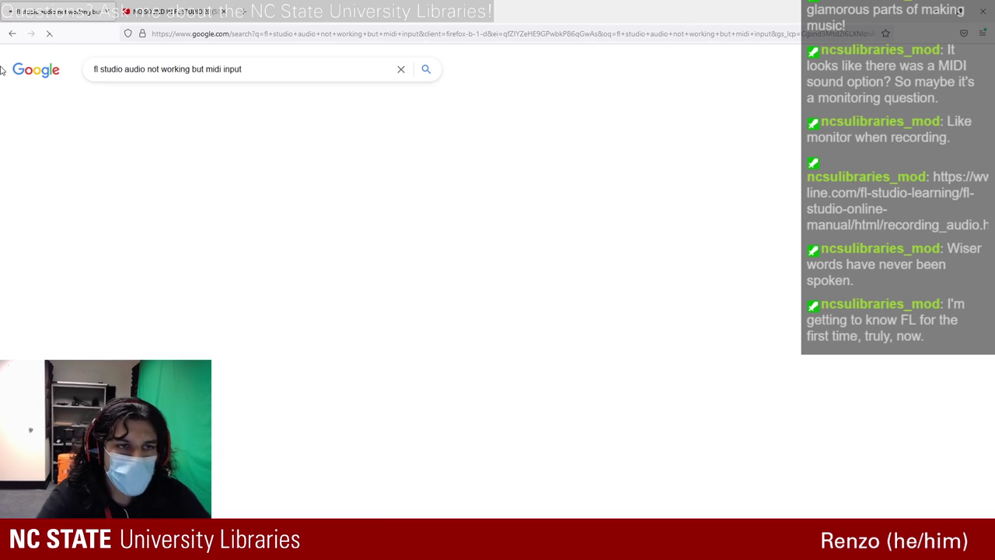
{"action": "scroll", "coordinate": [91, 249], "scroll_direction": "down", "scroll_amount": 1}
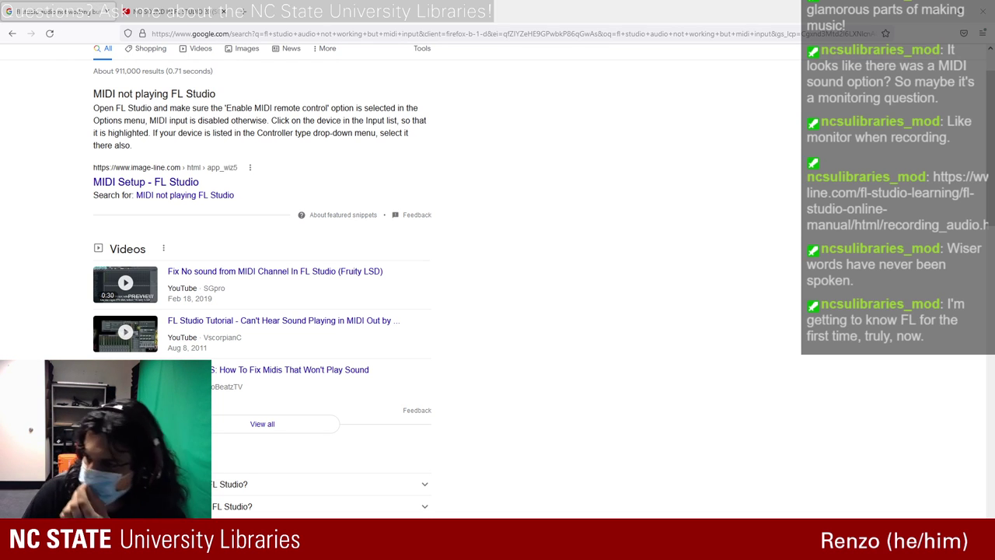
- Read the FL Studio manual's MIDI Setup page on connecting a controller and setting the input and output MIDI devices
{"action": "key", "text": "alt+Tab"}
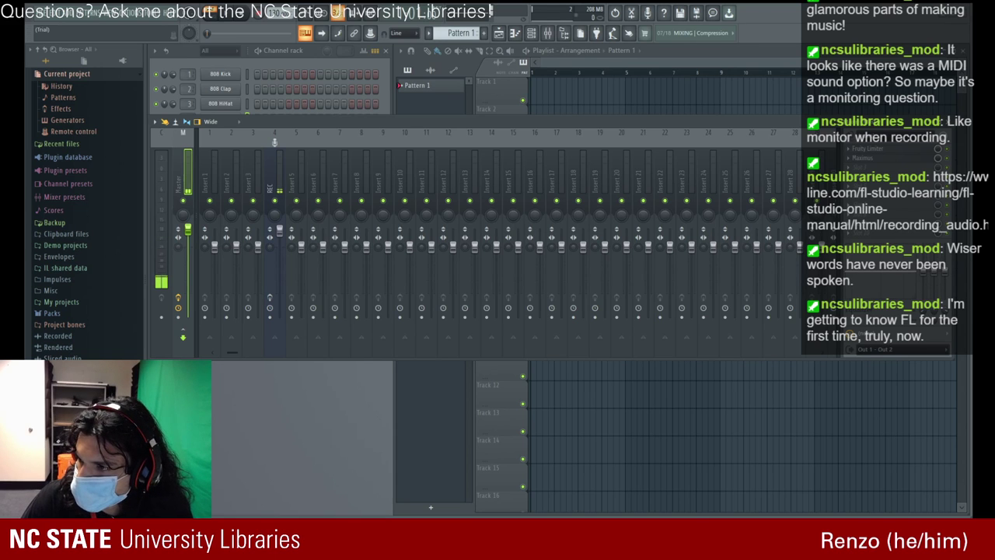
{"action": "key", "text": "alt+Tab"}
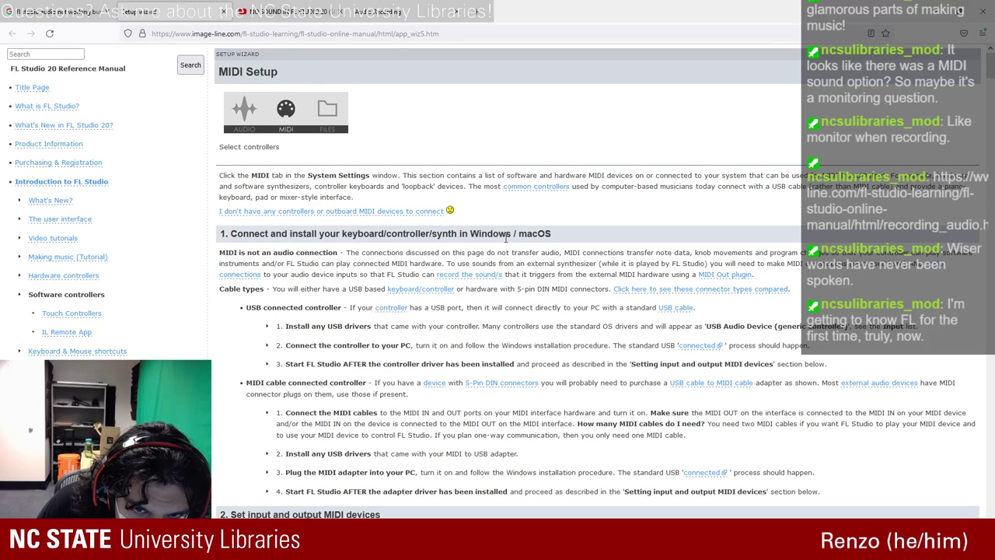
{"action": "scroll", "coordinate": [505, 239], "scroll_direction": "down", "scroll_amount": 1}
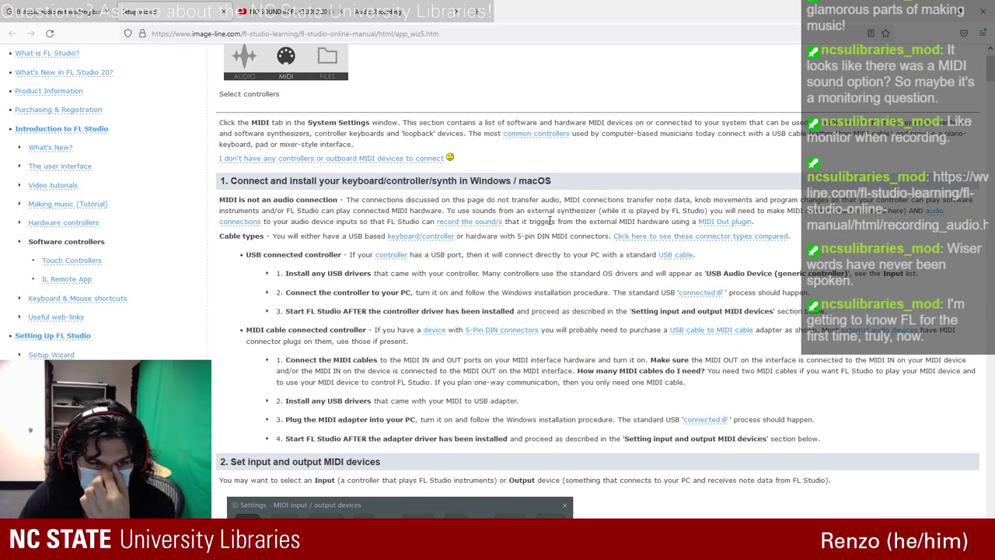
{"action": "scroll", "coordinate": [406, 279], "scroll_direction": "down", "scroll_amount": 2}
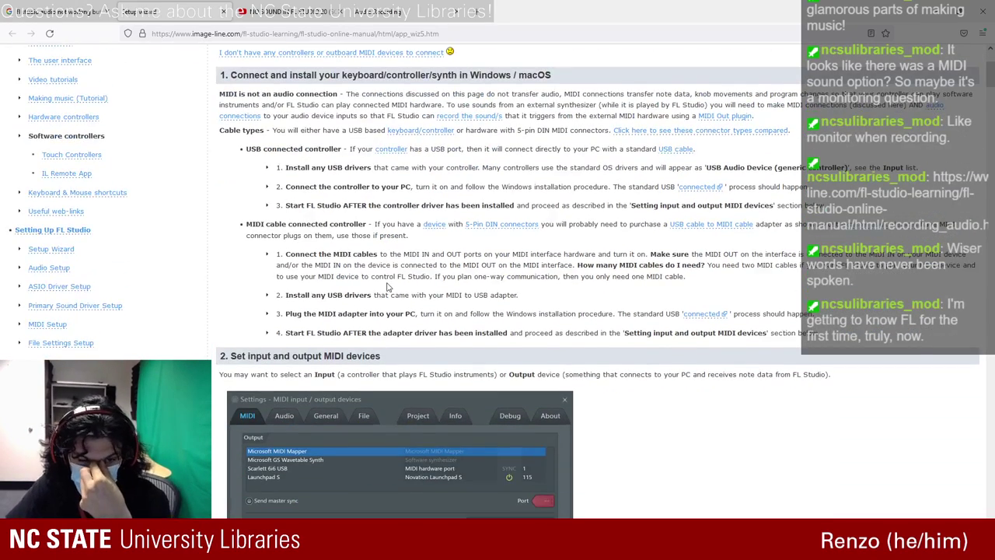
{"action": "scroll", "coordinate": [388, 287], "scroll_direction": "down", "scroll_amount": 2}
{"action": "scroll", "coordinate": [412, 342], "scroll_direction": "down", "scroll_amount": 2}
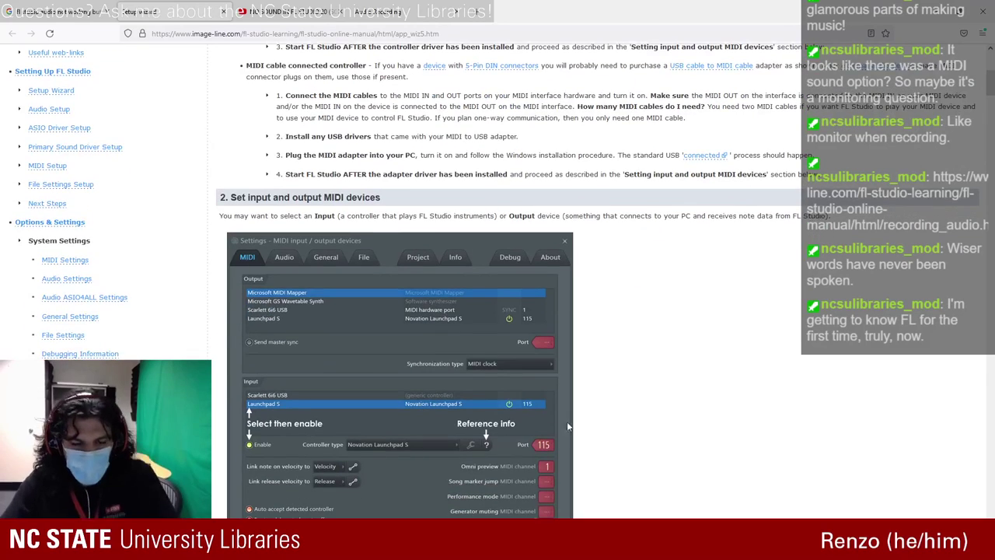
{"action": "scroll", "coordinate": [574, 416], "scroll_direction": "down", "scroll_amount": 1}
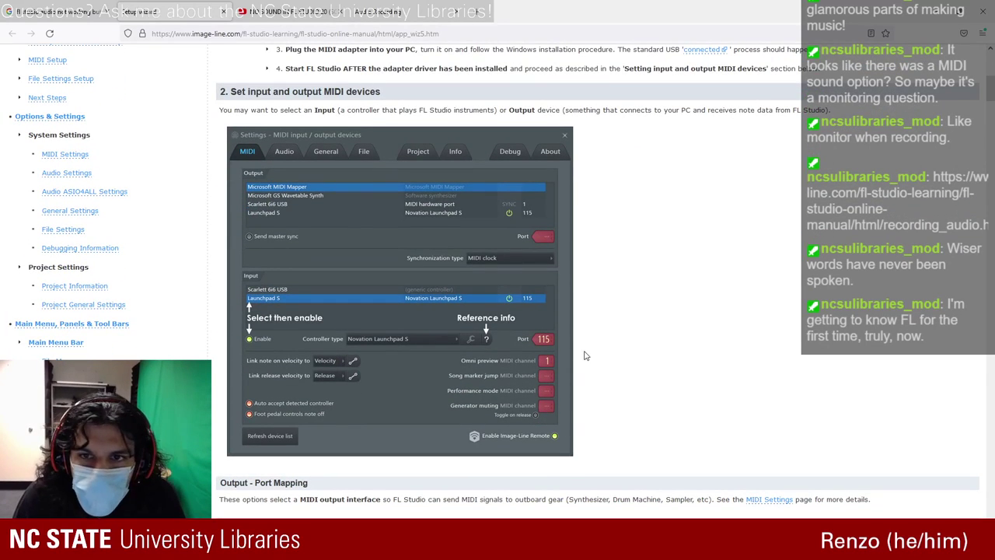
{"action": "scroll", "coordinate": [394, 271], "scroll_direction": "down", "scroll_amount": 2}
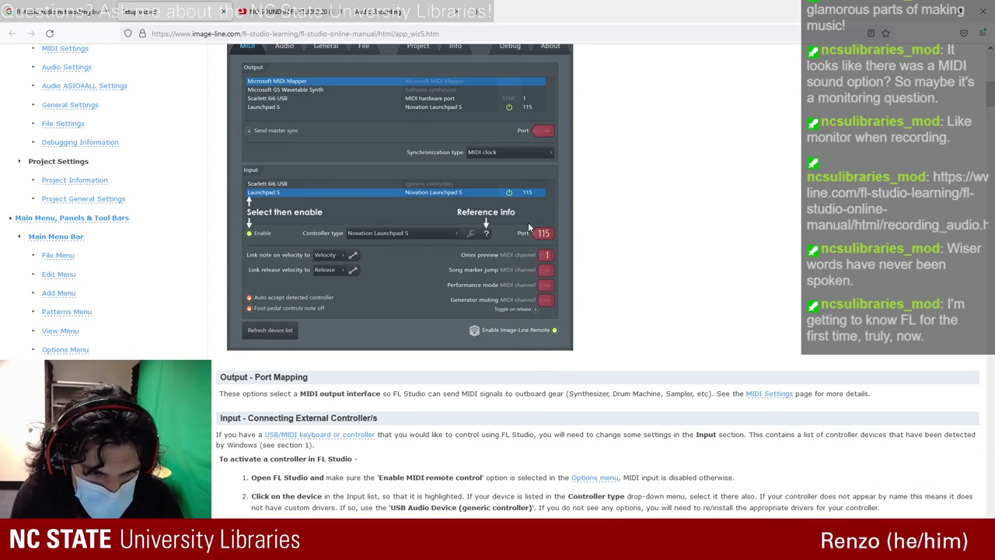
- Finish the MIDI Setup page, switch to the manual's Audio Recording page and read its prerequisites for recording external audio
{"action": "scroll", "coordinate": [496, 237], "scroll_direction": "down", "scroll_amount": 8}
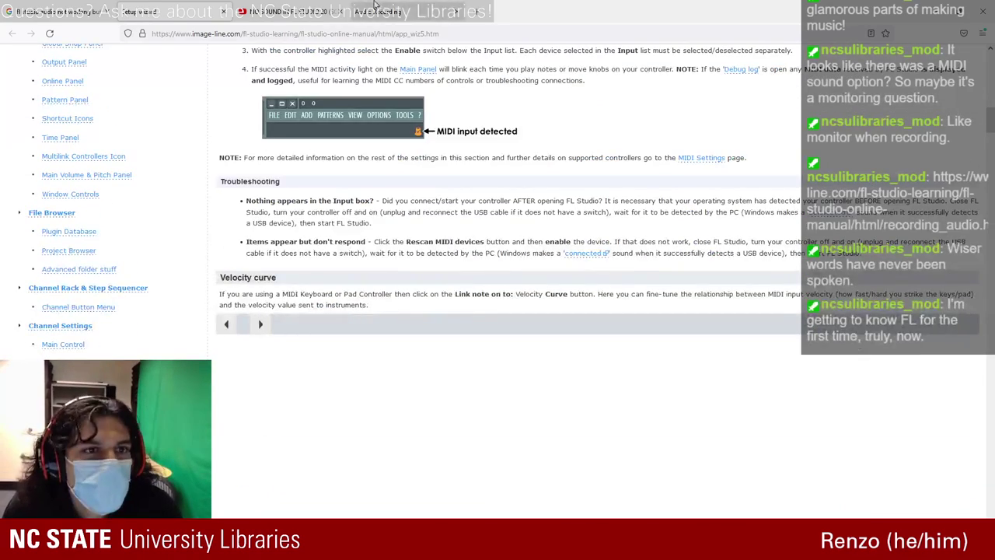
{"action": "left_click", "coordinate": [374, 6]}
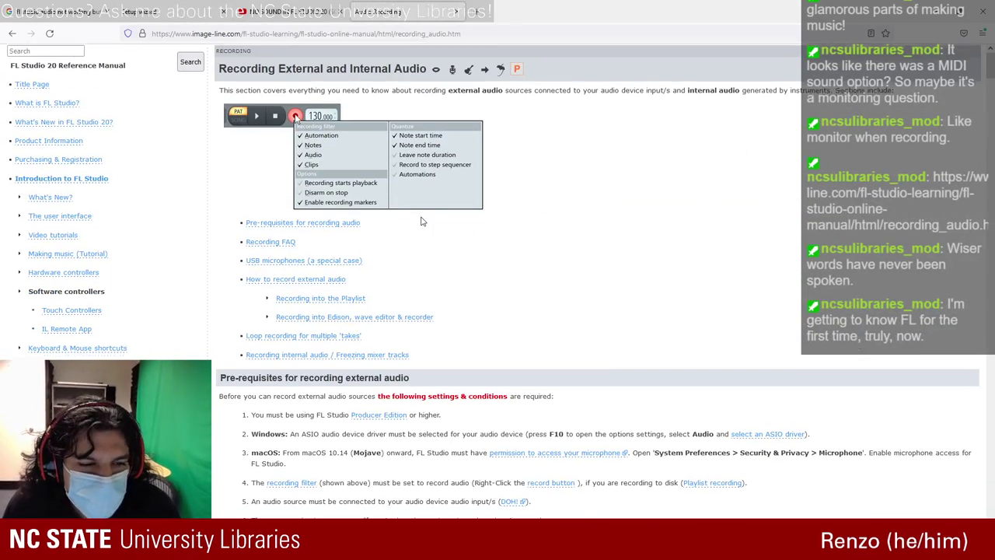
{"action": "scroll", "coordinate": [420, 222], "scroll_direction": "down", "scroll_amount": 1}
{"action": "scroll", "coordinate": [421, 221], "scroll_direction": "down", "scroll_amount": 3}
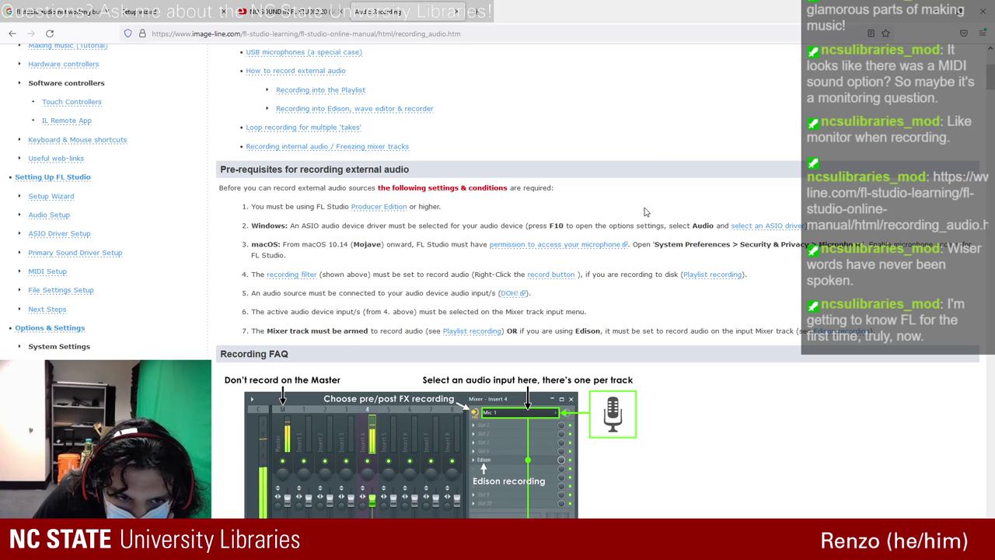
{"action": "scroll", "coordinate": [645, 211], "scroll_direction": "down", "scroll_amount": 3}
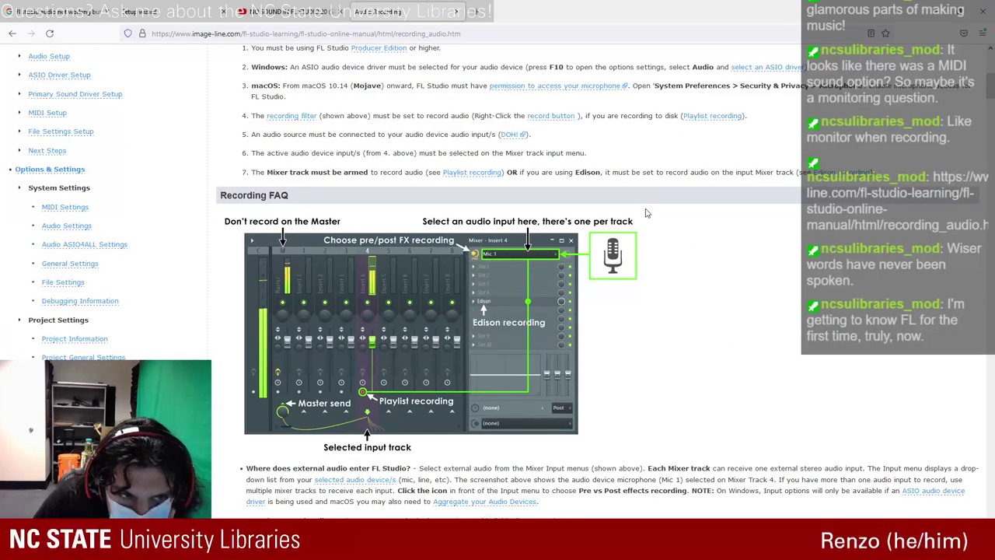
{"action": "scroll", "coordinate": [656, 238], "scroll_direction": "down", "scroll_amount": 3}
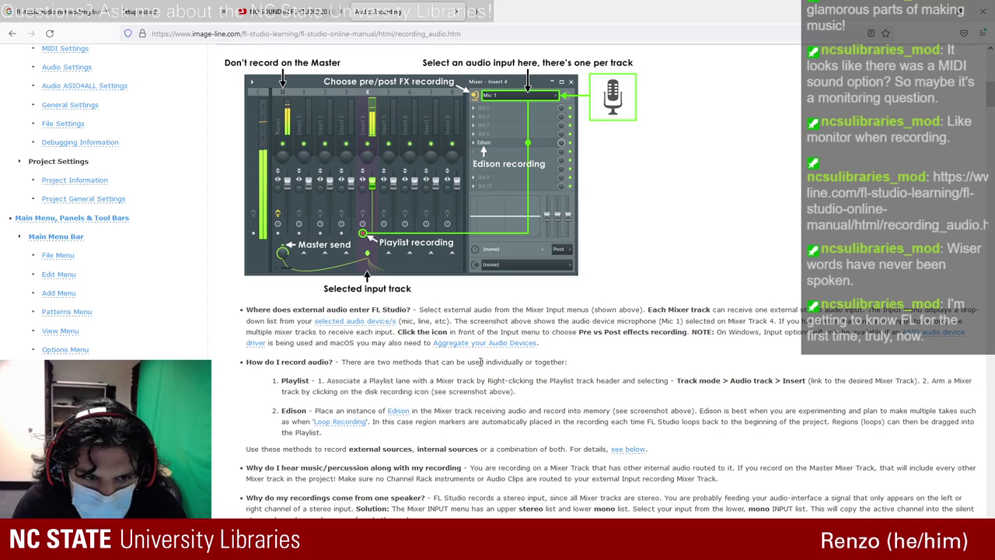
- Read the Recording FAQ and the sections on USB microphones and recording external audio
{"action": "scroll", "coordinate": [486, 360], "scroll_direction": "down", "scroll_amount": 1}
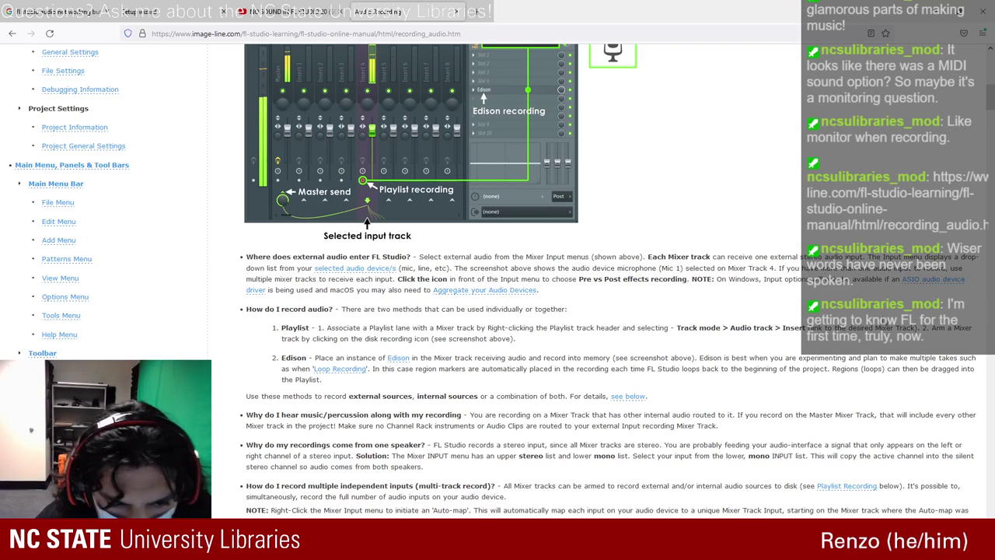
{"action": "scroll", "coordinate": [766, 405], "scroll_direction": "down", "scroll_amount": 1}
{"action": "scroll", "coordinate": [765, 406], "scroll_direction": "down", "scroll_amount": 1}
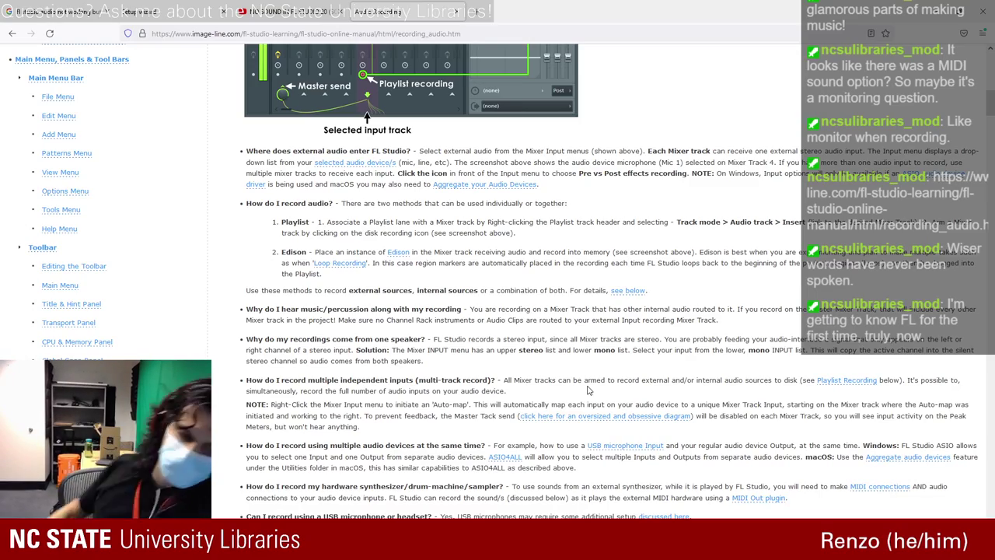
{"action": "scroll", "coordinate": [422, 403], "scroll_direction": "down", "scroll_amount": 1}
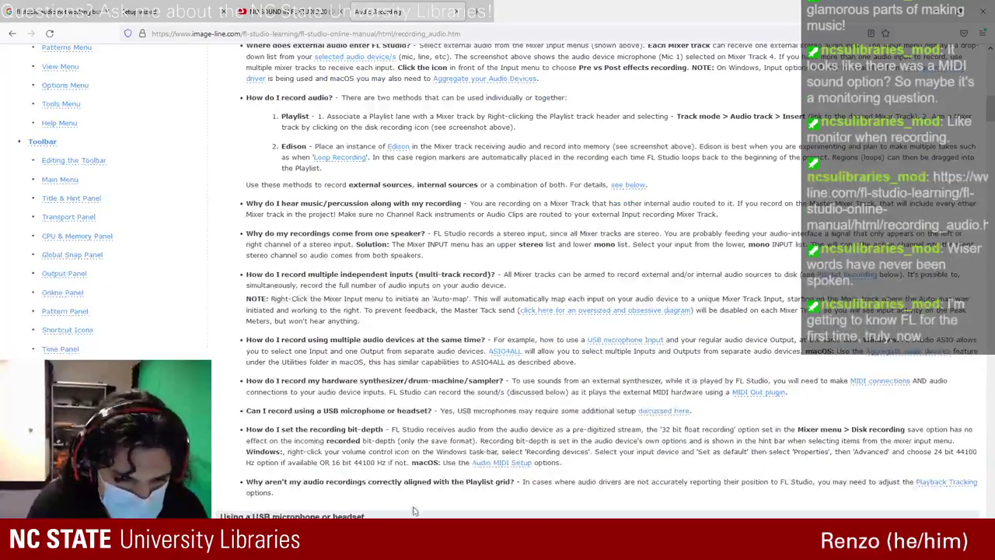
{"action": "scroll", "coordinate": [420, 400], "scroll_direction": "down", "scroll_amount": 2}
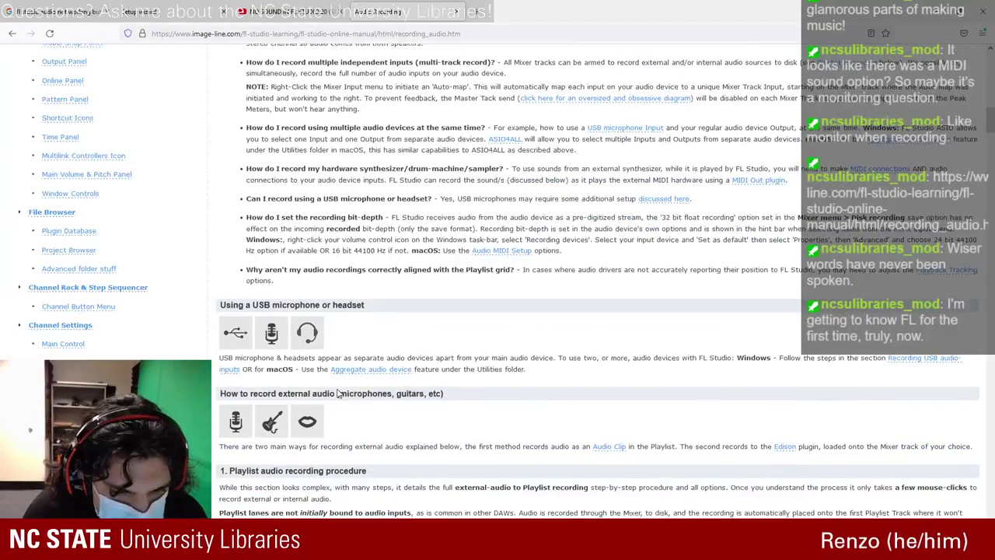
{"action": "scroll", "coordinate": [338, 394], "scroll_direction": "down", "scroll_amount": 1}
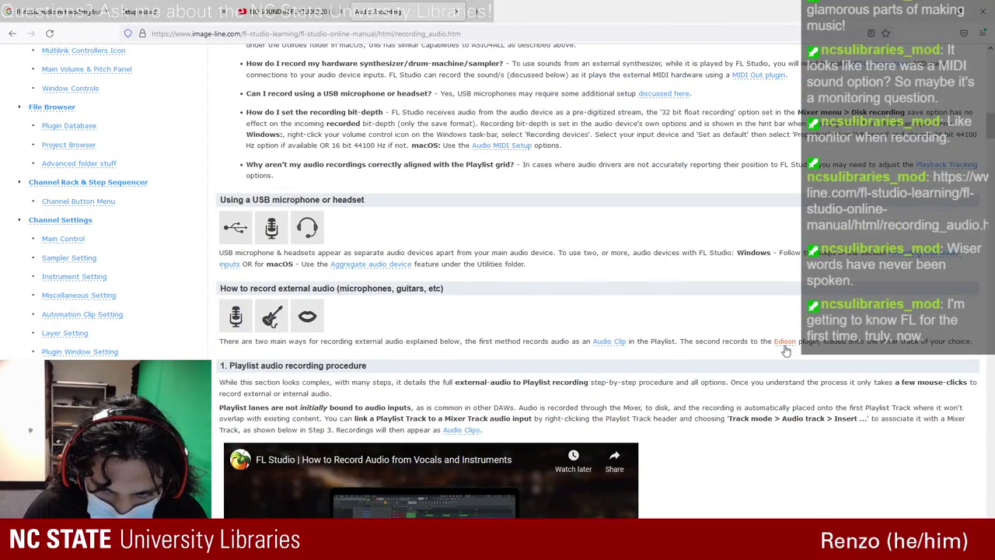
{"action": "scroll", "coordinate": [785, 345], "scroll_direction": "down", "scroll_amount": 2}
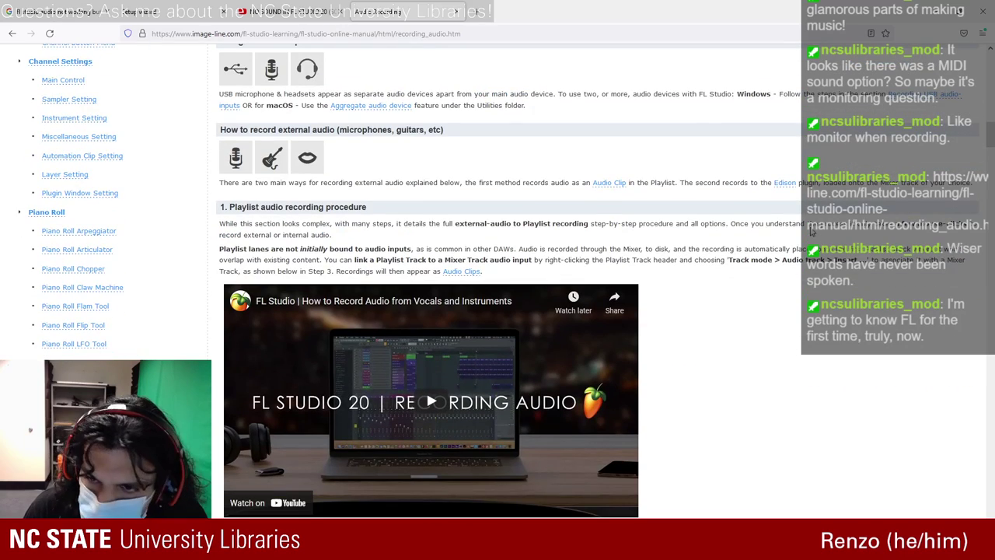
- Open the manual's linked Edison page, sample the Audio Recording introduction video with sound, and read the recording options
{"action": "left_click", "coordinate": [784, 183]}
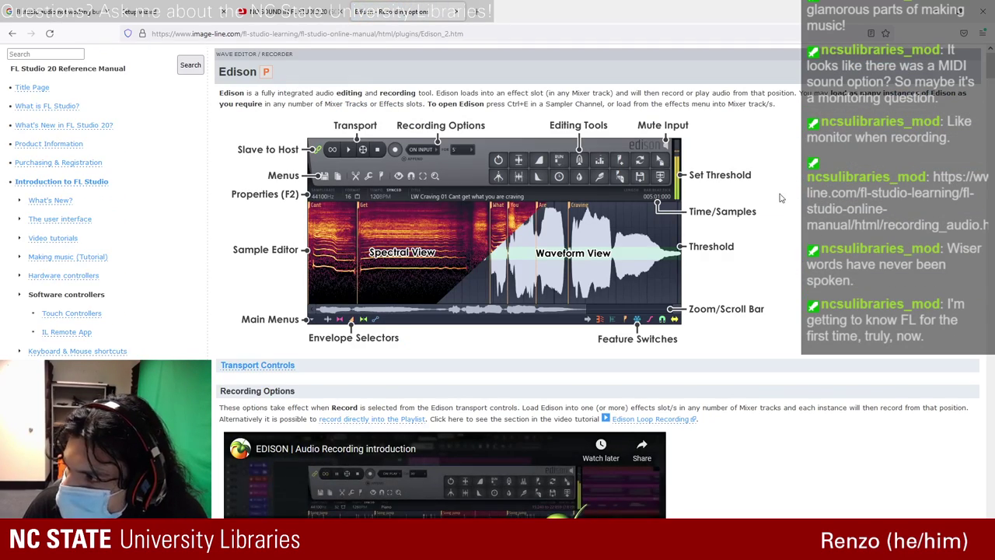
{"action": "scroll", "coordinate": [508, 356], "scroll_direction": "down", "scroll_amount": 3}
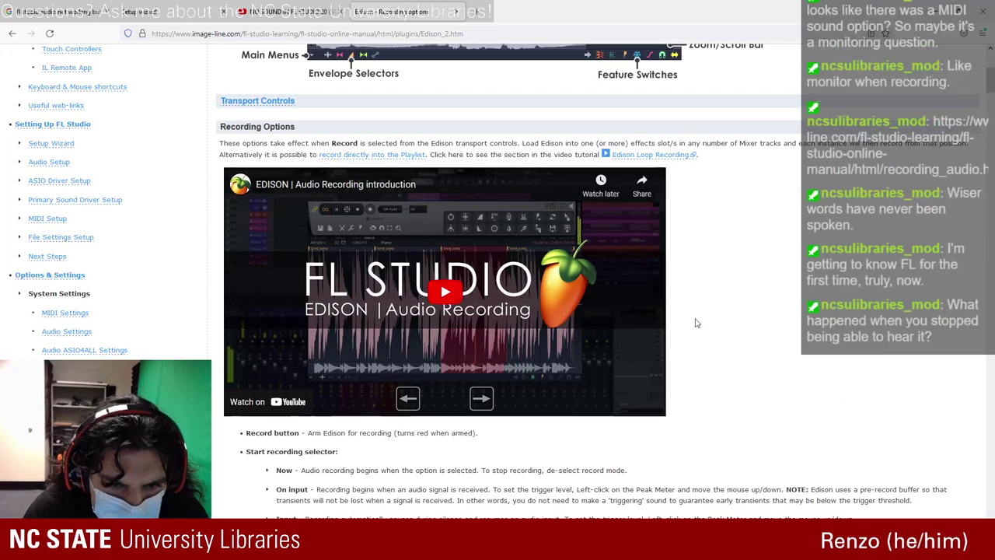
{"action": "left_click", "coordinate": [445, 290]}
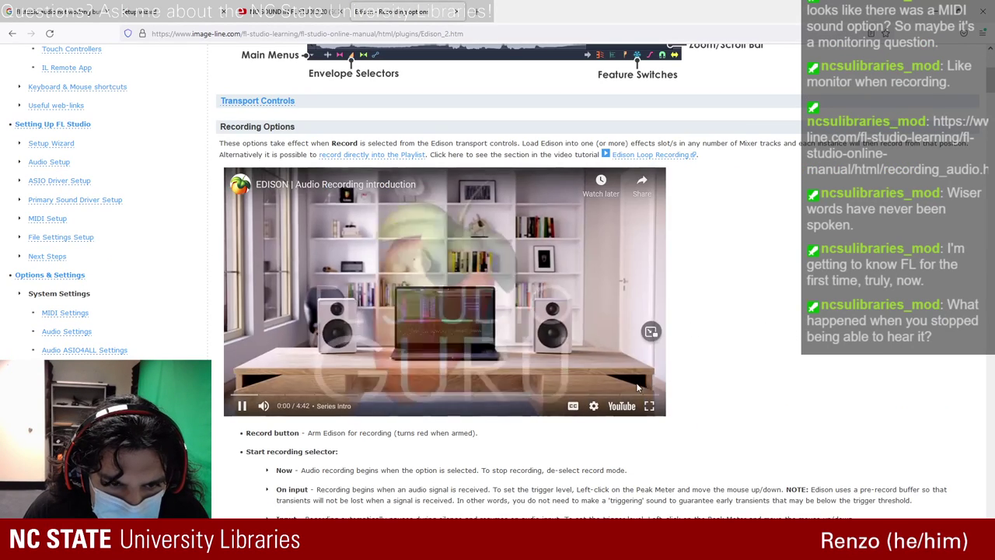
{"action": "left_click", "coordinate": [263, 406]}
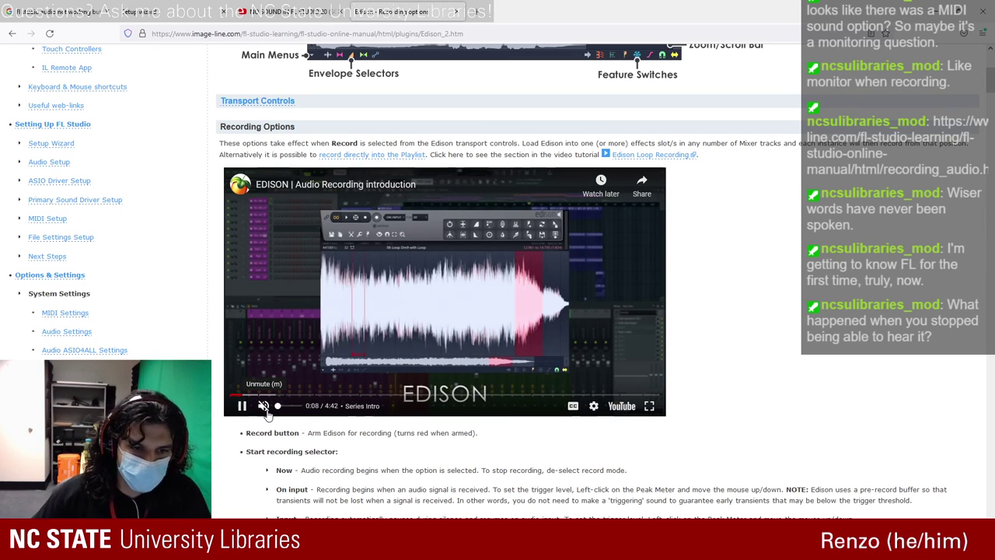
{"action": "left_click", "coordinate": [264, 406]}
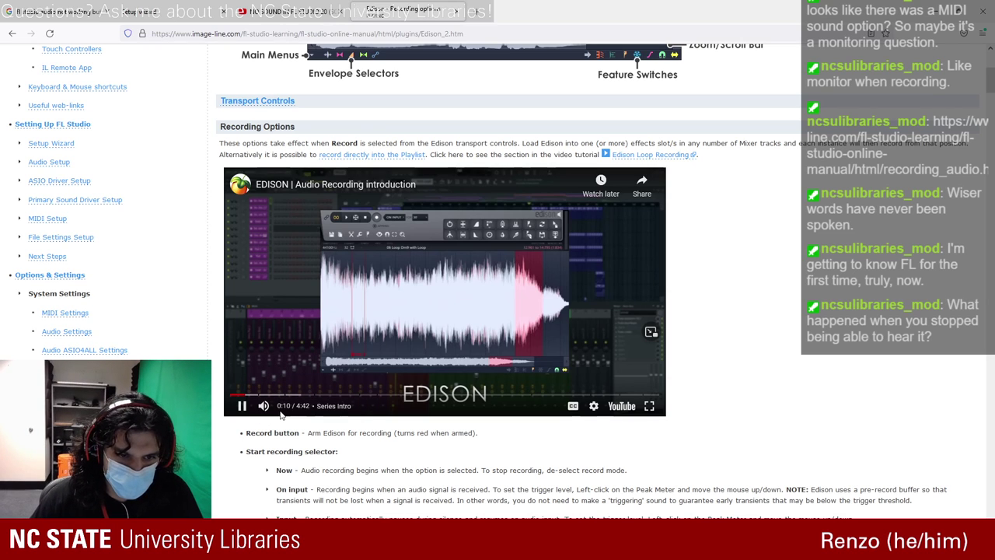
{"action": "mouse_move", "coordinate": [285, 411]}
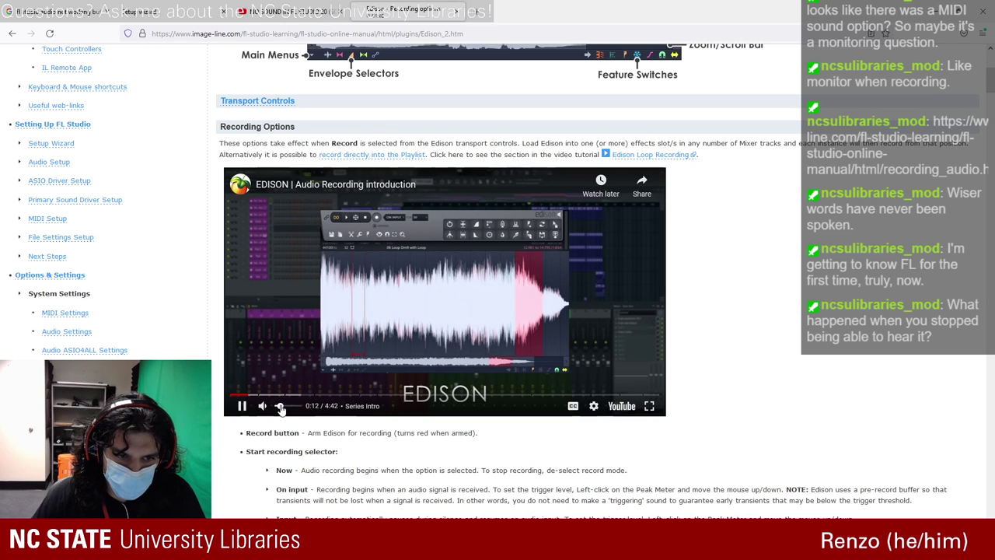
{"action": "scroll", "coordinate": [288, 350], "scroll_direction": "down", "scroll_amount": 5}
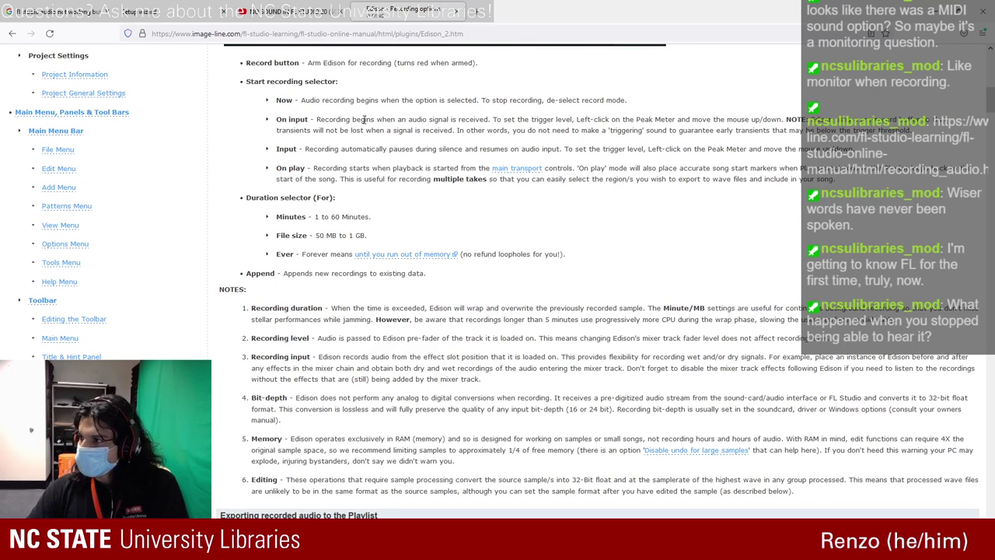
{"action": "scroll", "coordinate": [370, 132], "scroll_direction": "up", "scroll_amount": 3}
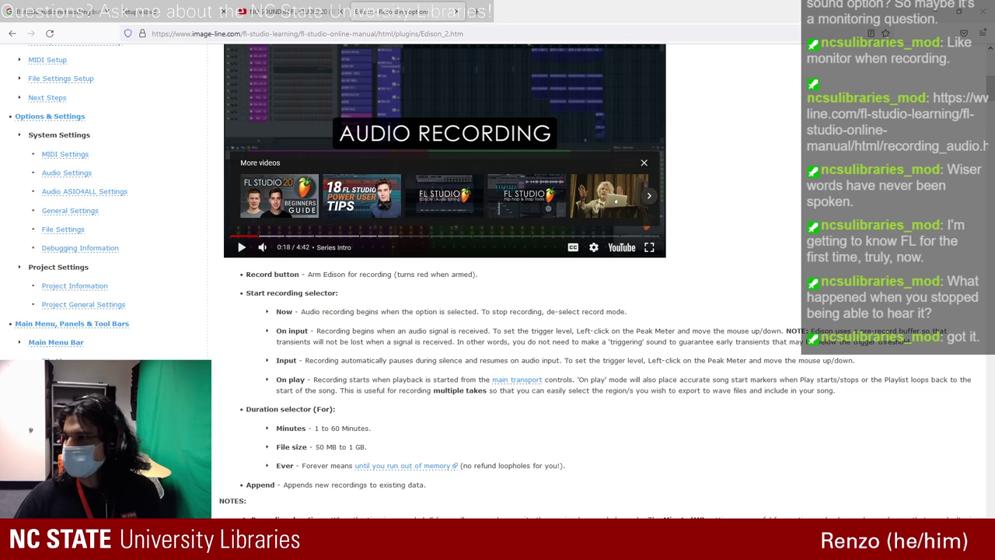
- Switch to FL Studio and inspect the Edison instance loaded on mixer track 4, leaving its window closed
{"action": "key", "text": "alt+Tab"}
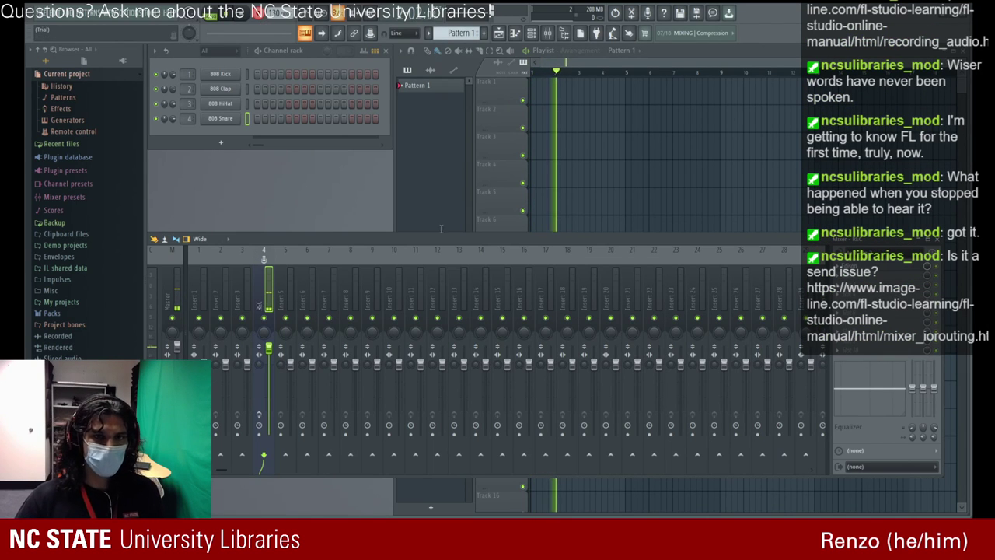
{"action": "left_click", "coordinate": [852, 266]}
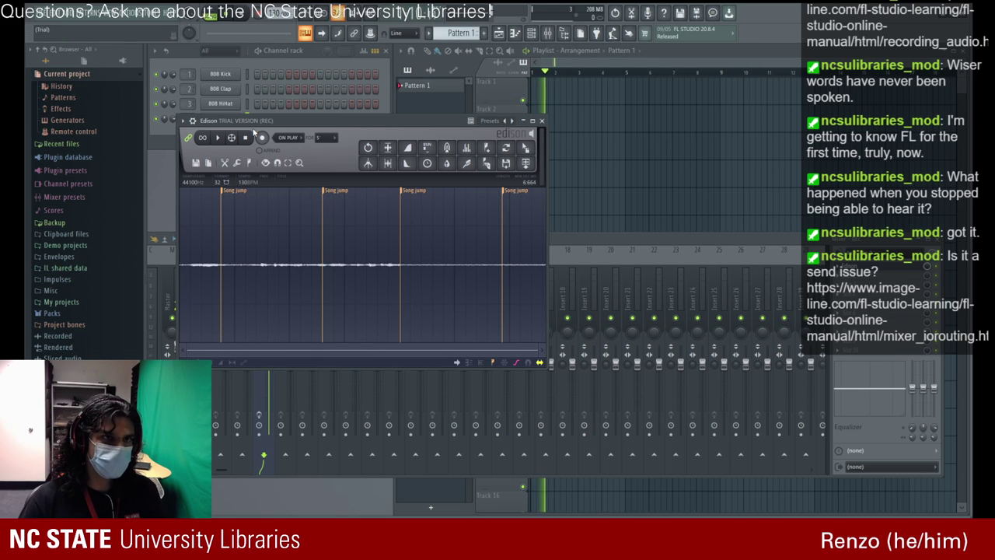
{"action": "left_click", "coordinate": [542, 121]}
- Inspect the 808 HiHat channel's settings and mixer track assignment, leaving its window closed
{"action": "left_click", "coordinate": [216, 103]}
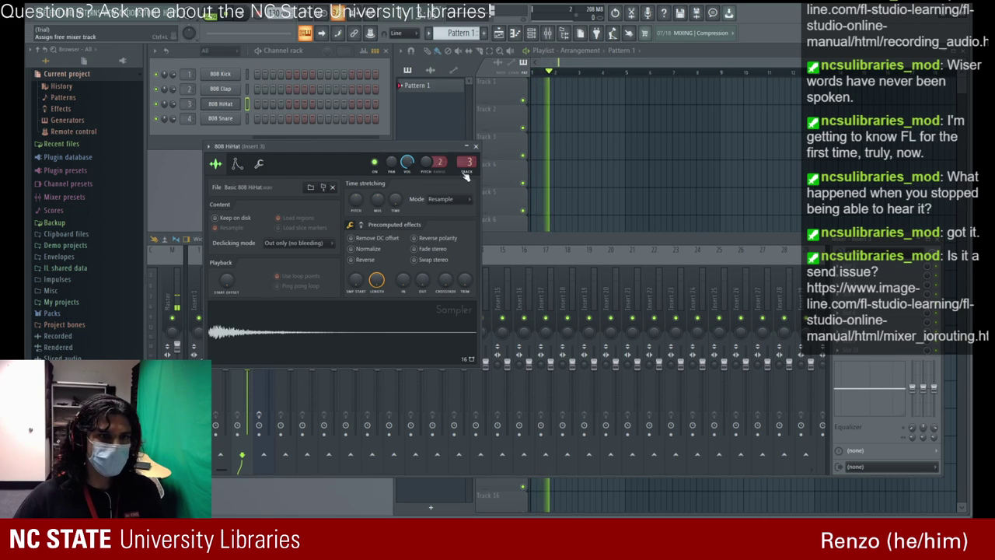
{"action": "left_click", "coordinate": [474, 149]}
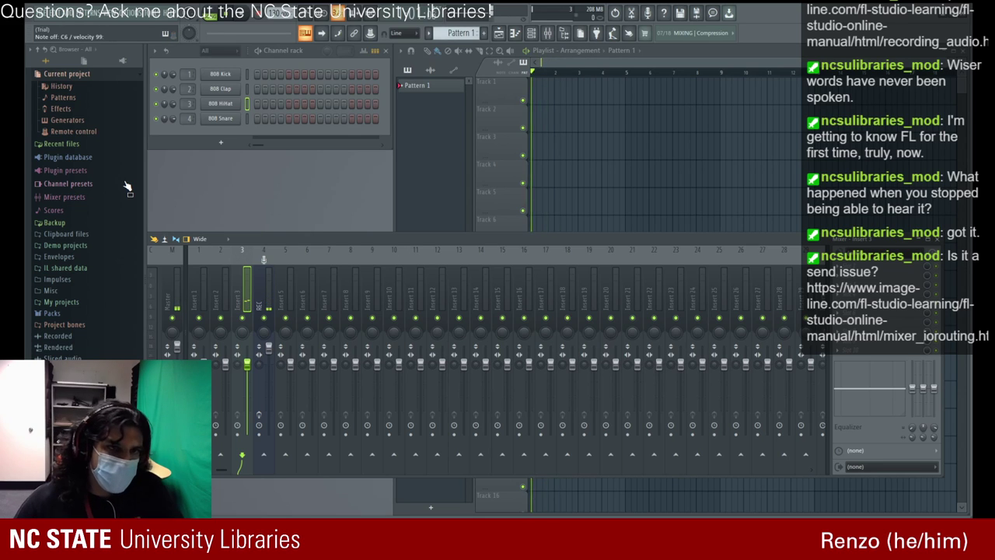
{"action": "left_click", "coordinate": [227, 103]}
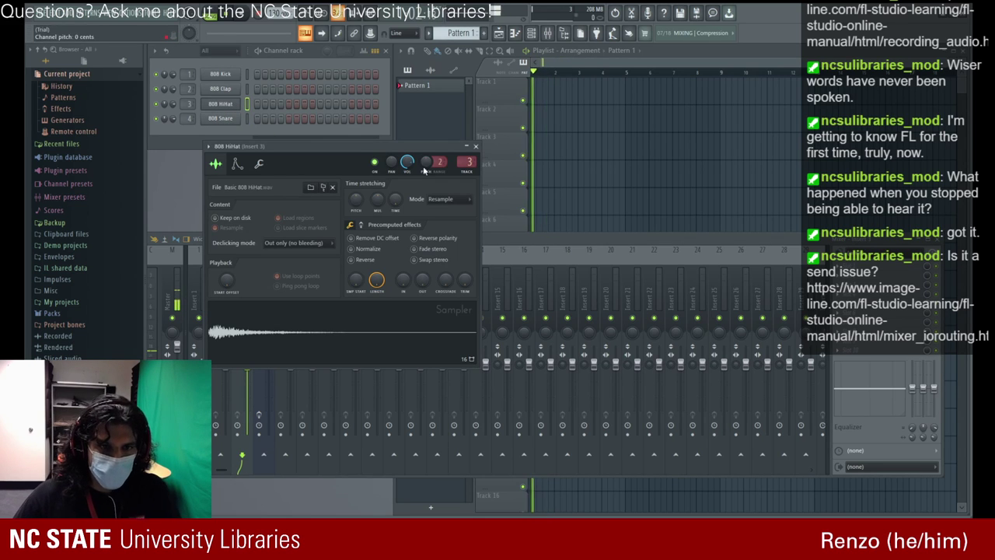
{"action": "left_click", "coordinate": [476, 146]}
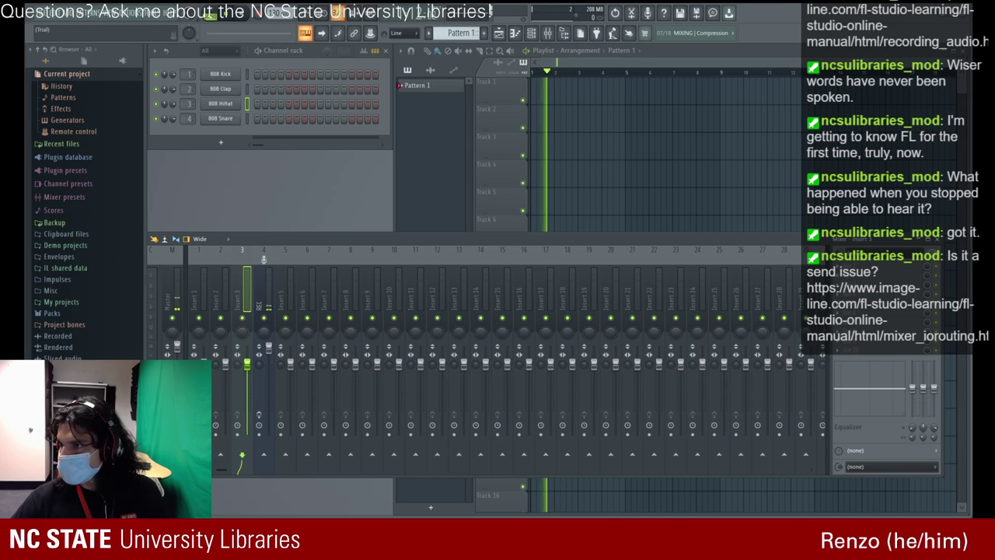
{"action": "key", "text": "alt+Tab"}
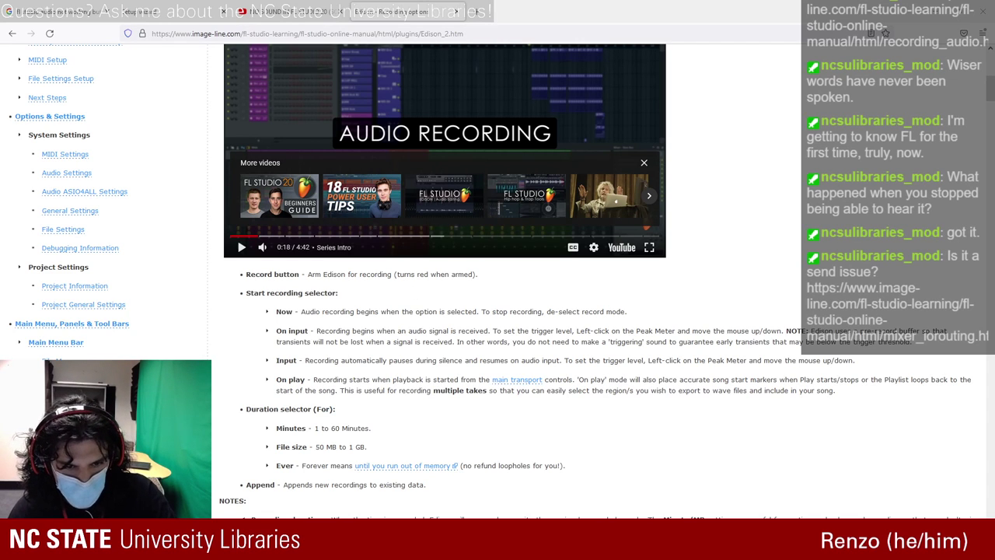
{"action": "left_click", "coordinate": [465, 31]}
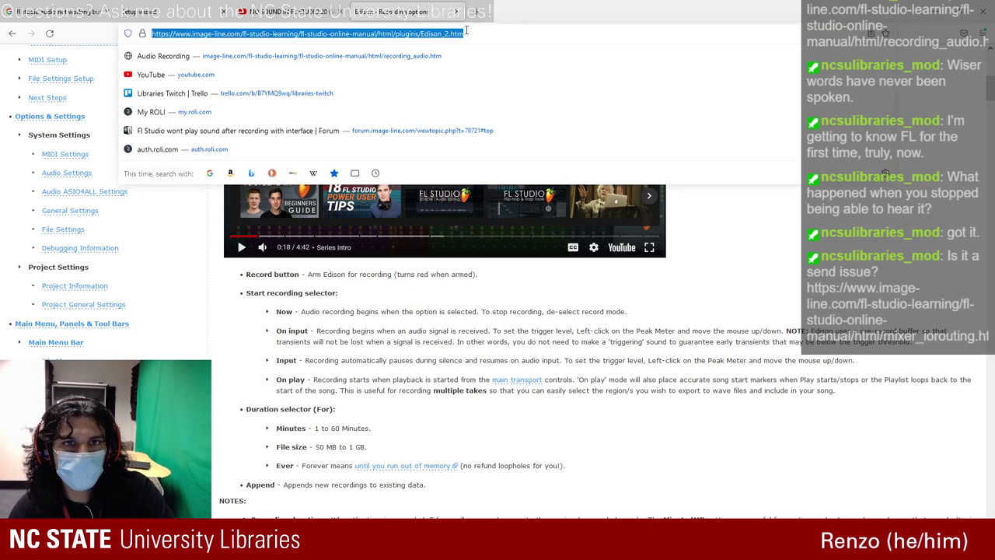
{"action": "type", "text": "https://www.image-line.com/fl-studio-learning/fl-studio-online-manual/html/mixer_iorouting.htm"}
{"action": "key", "text": "Return"}
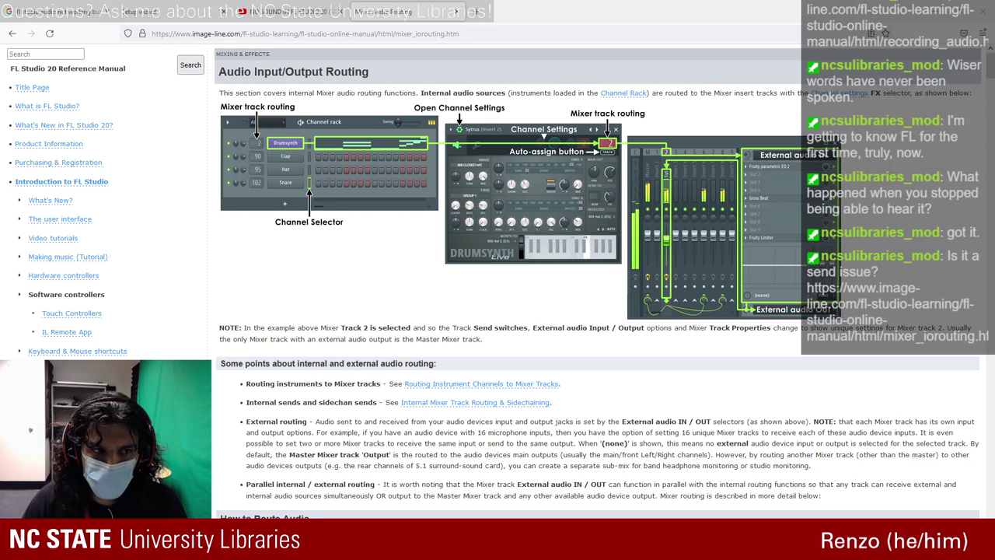
- Open the linked Channel Settings page in a separate tab and look over both it and the Audio Input/Output Routing page
{"action": "middle_click", "coordinate": [849, 96]}
{"action": "scroll", "coordinate": [663, 204], "scroll_direction": "down", "scroll_amount": 10}
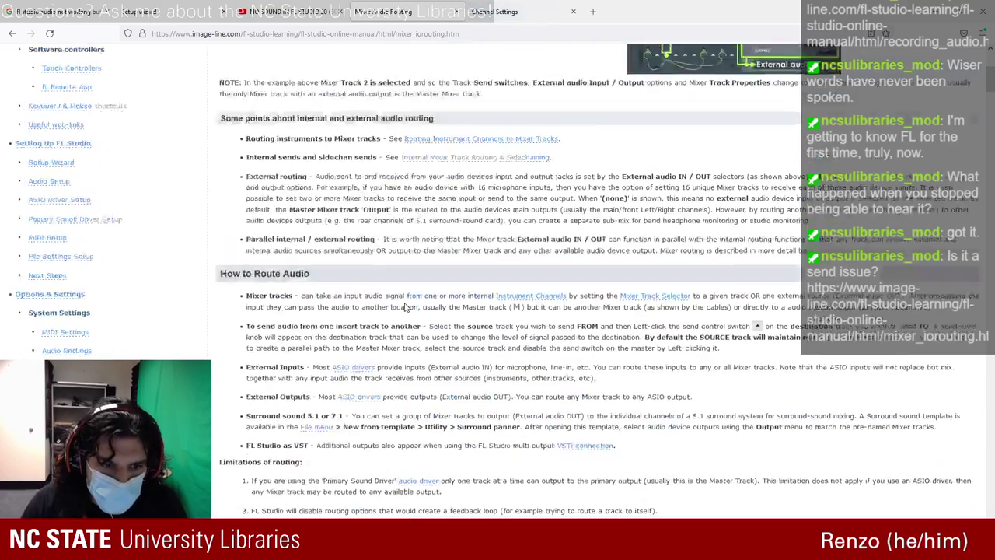
{"action": "scroll", "coordinate": [409, 373], "scroll_direction": "up", "scroll_amount": 10}
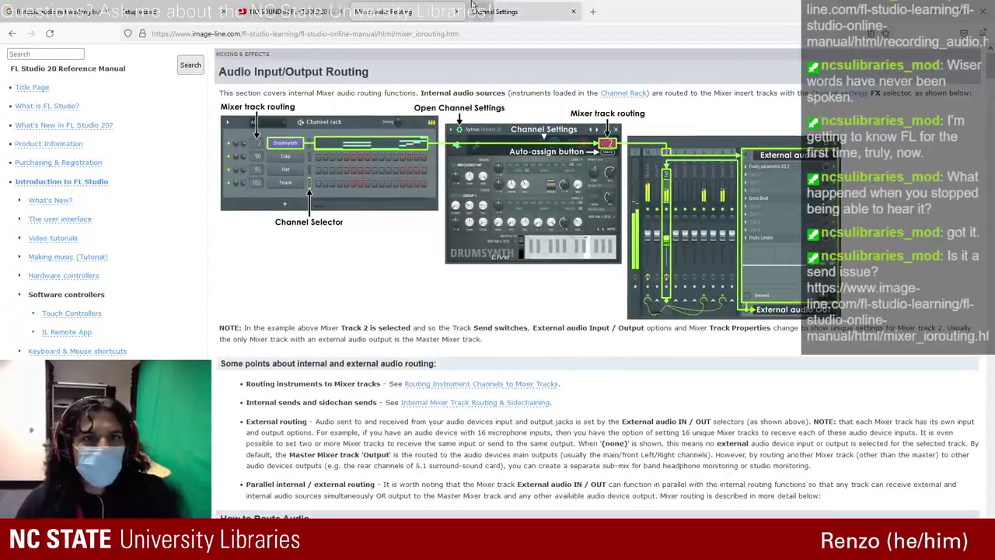
{"action": "left_click", "coordinate": [497, 12]}
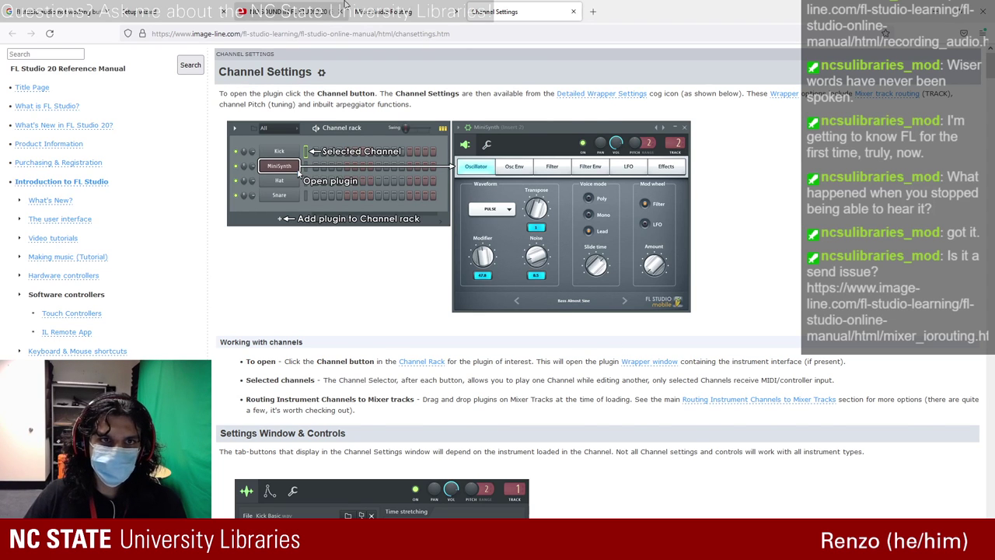
{"action": "left_click", "coordinate": [381, 11]}
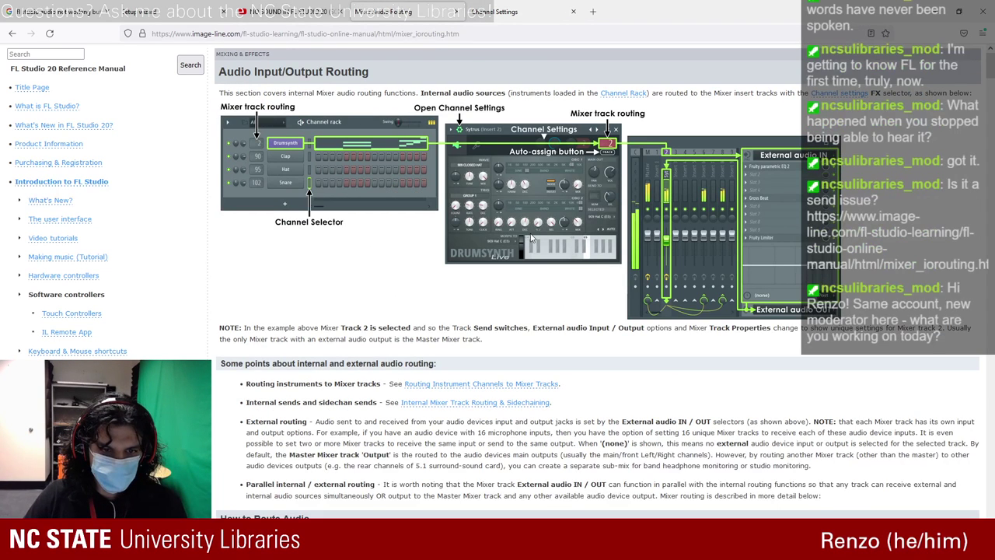
- Compare the manual's audio routing diagram and notes with the mixer in FL Studio, ending back on the routing page
{"action": "scroll", "coordinate": [531, 238], "scroll_direction": "down", "scroll_amount": 1}
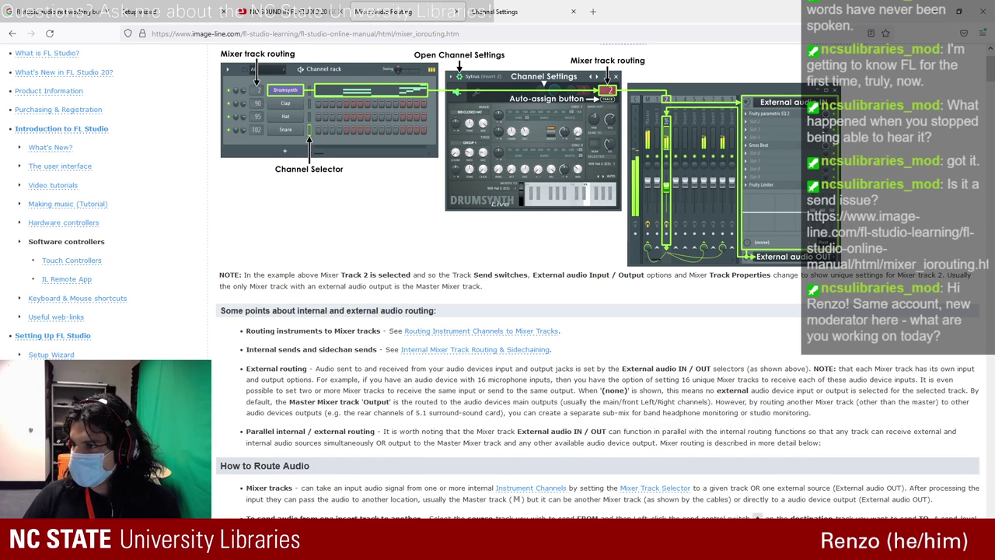
{"action": "key", "text": "alt+Tab"}
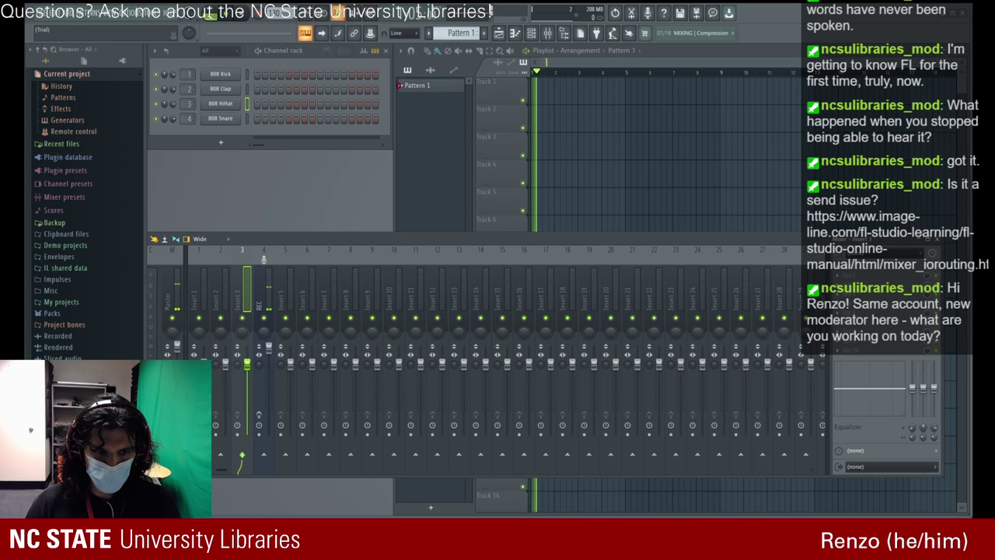
{"action": "key", "text": "alt+Tab"}
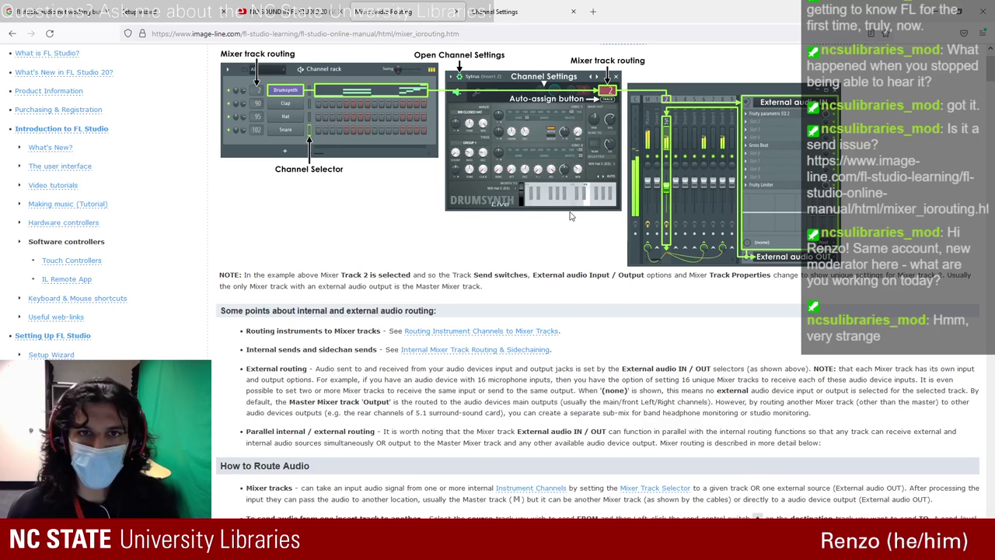
- Review the routing diagram and introductory notes on the manual's Audio Input/Output Routing page
{"action": "scroll", "coordinate": [731, 196], "scroll_direction": "up", "scroll_amount": 1}
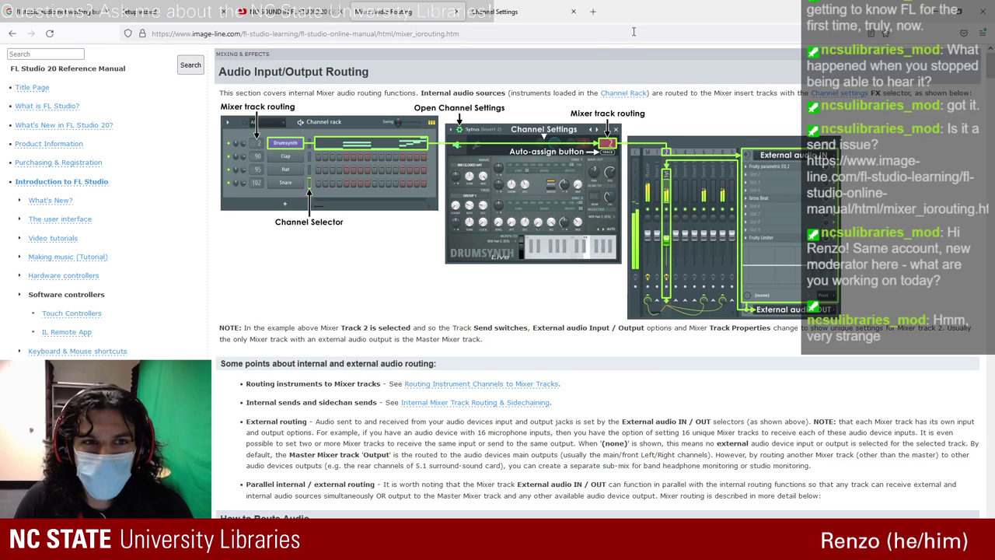
{"action": "scroll", "coordinate": [412, 140], "scroll_direction": "down", "scroll_amount": 1}
{"action": "scroll", "coordinate": [519, 185], "scroll_direction": "up", "scroll_amount": 1}
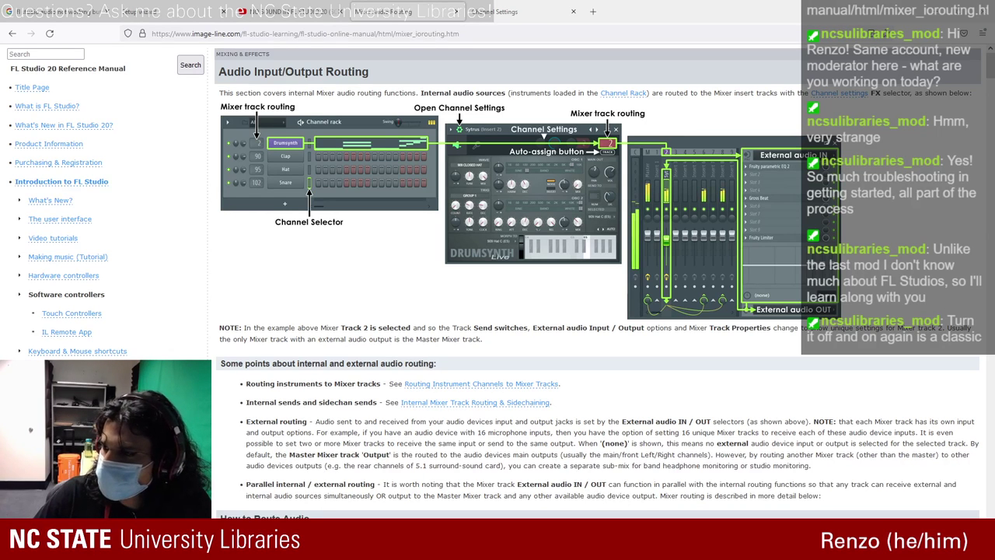
- Switch to FL Studio, select Pattern 1 in the playlist's picker and toggle the playlist's visibility, leaving it open
{"action": "key", "text": "alt+Tab"}
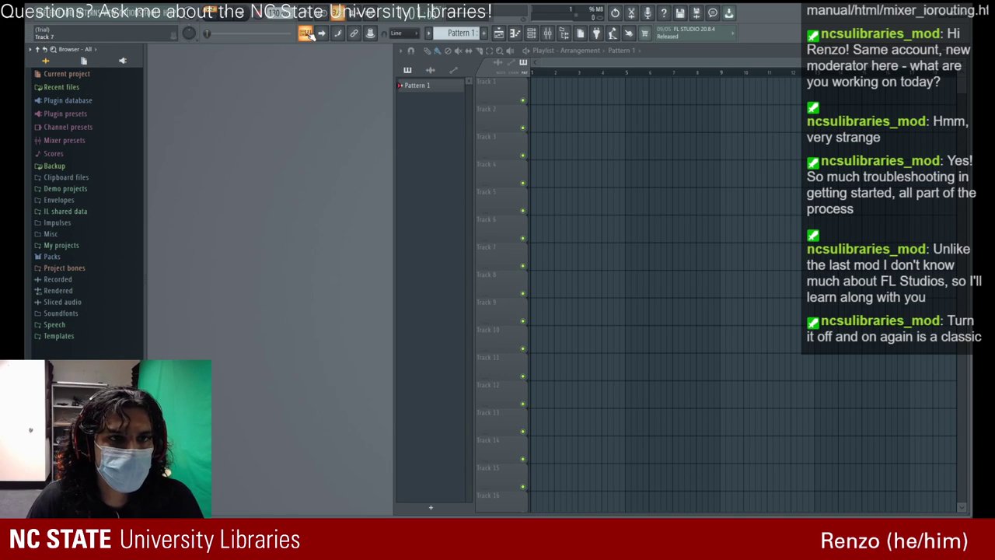
{"action": "left_click", "coordinate": [424, 85]}
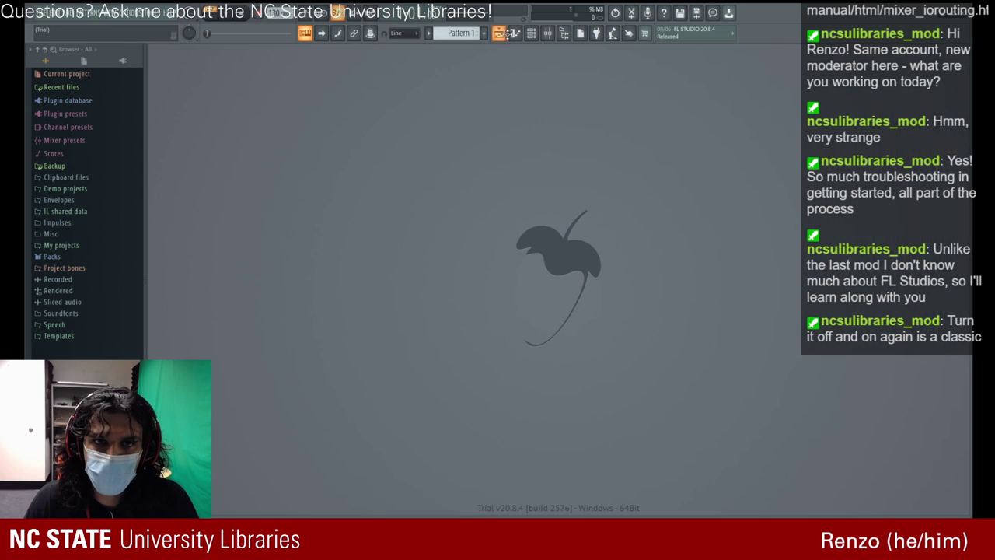
{"action": "left_click", "coordinate": [501, 35]}
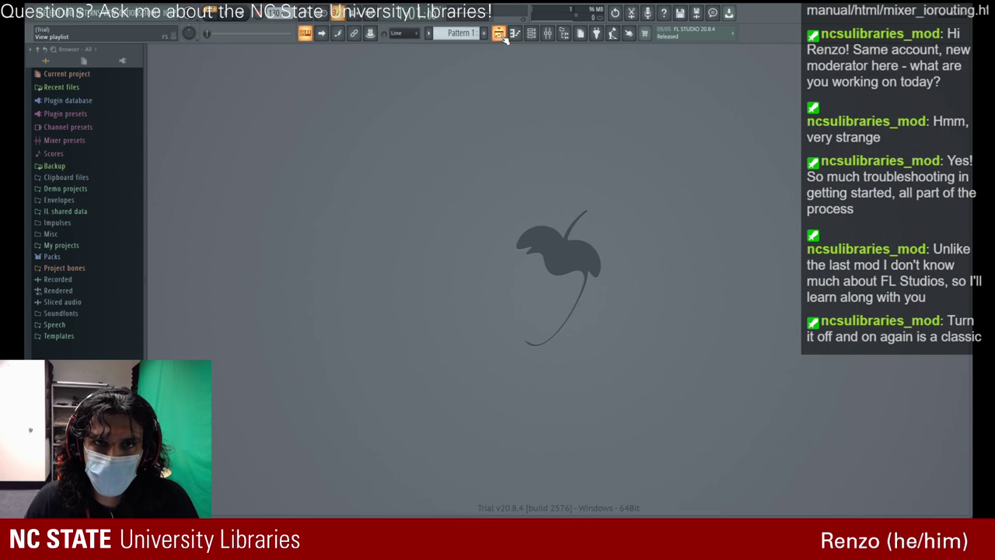
{"action": "left_click", "coordinate": [500, 35]}
{"action": "left_click", "coordinate": [500, 36]}
{"action": "left_click", "coordinate": [501, 36]}
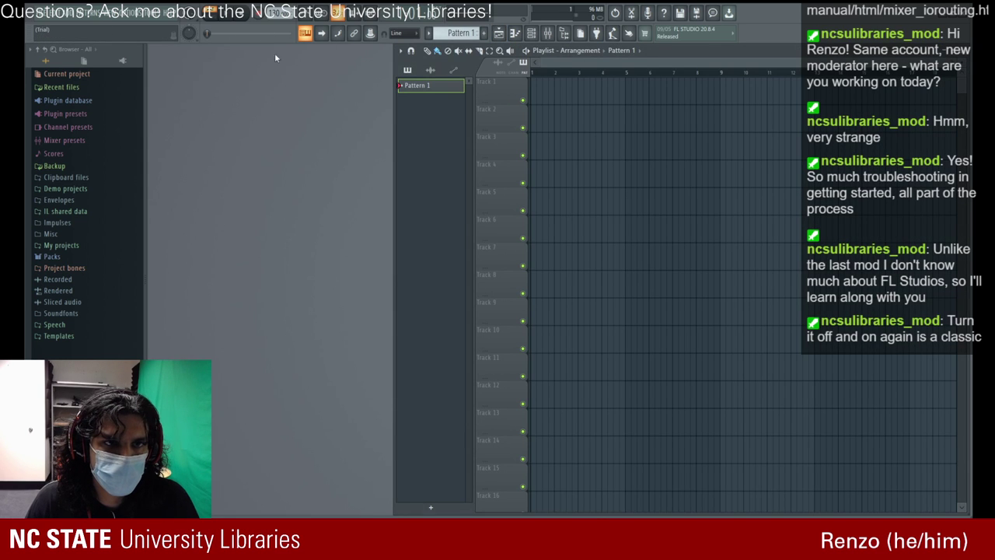
{"action": "left_click", "coordinate": [354, 33]}
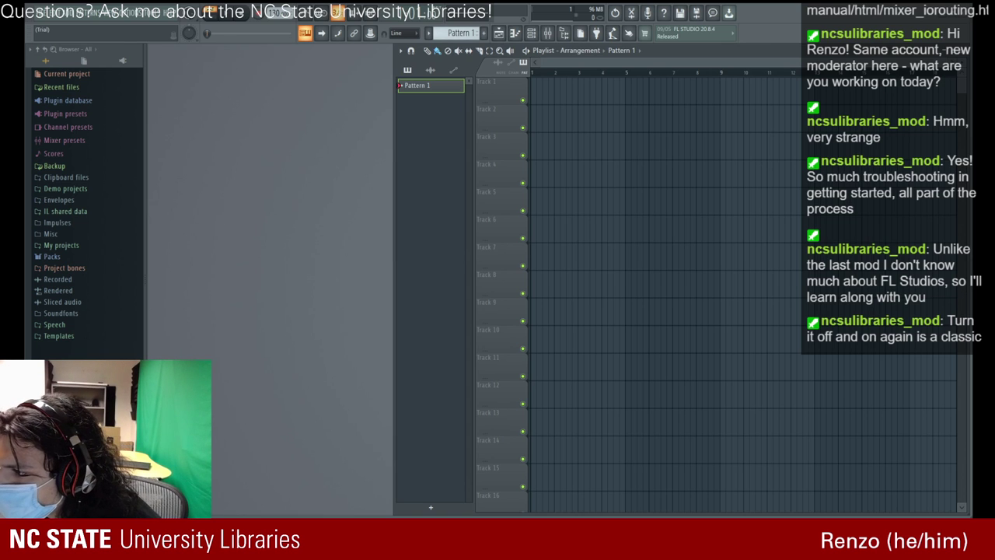
- Switch to the browser and skim the Channel Rack & Step Sequencer manual page from the overview through the Graph Editor section
{"action": "key", "text": "alt+Tab"}
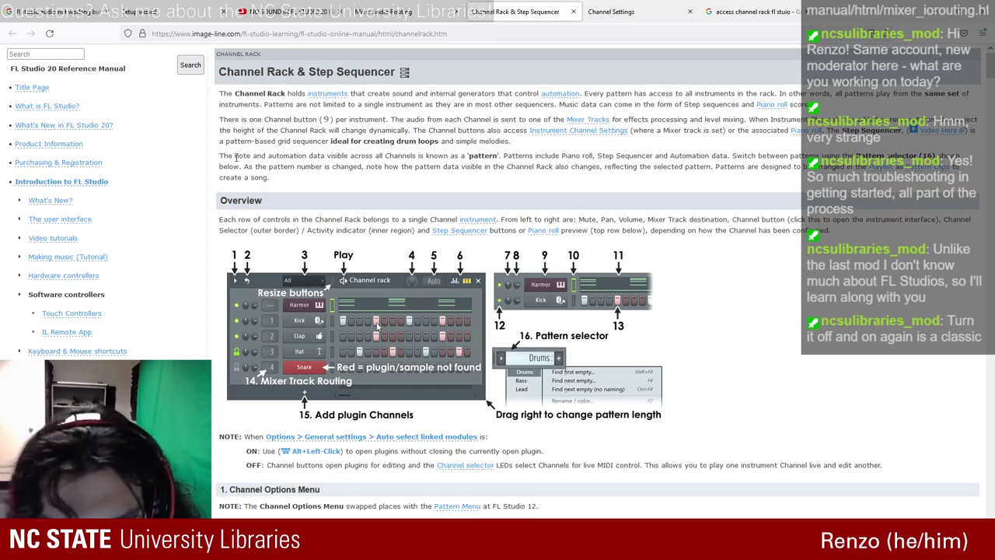
{"action": "scroll", "coordinate": [290, 152], "scroll_direction": "down", "scroll_amount": 1}
{"action": "scroll", "coordinate": [290, 153], "scroll_direction": "down", "scroll_amount": 1}
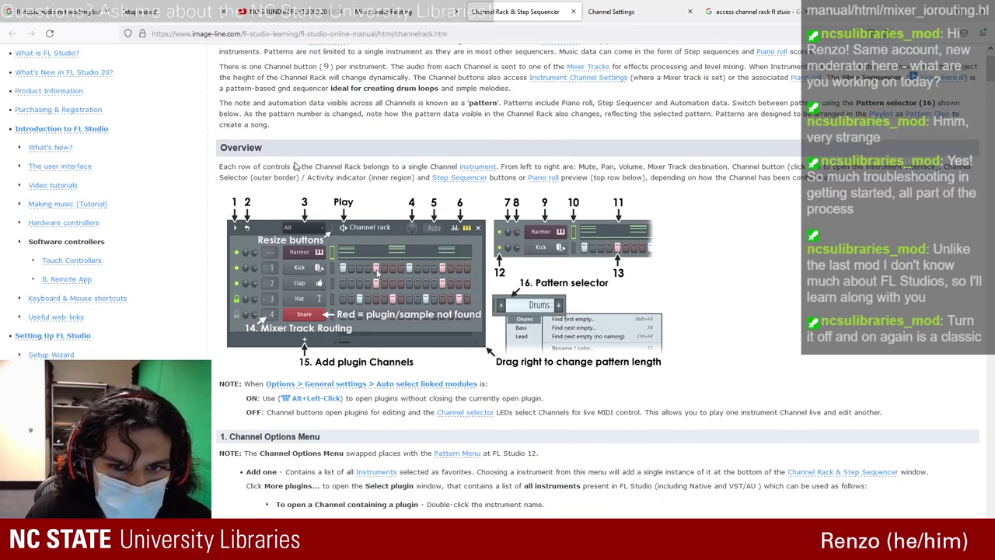
{"action": "scroll", "coordinate": [294, 179], "scroll_direction": "down", "scroll_amount": 3}
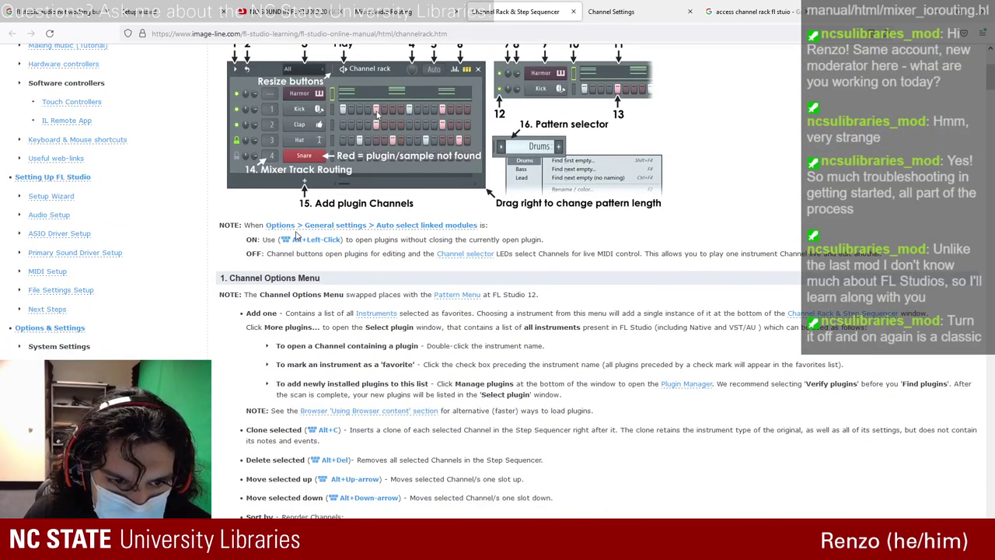
{"action": "scroll", "coordinate": [295, 235], "scroll_direction": "down", "scroll_amount": 3}
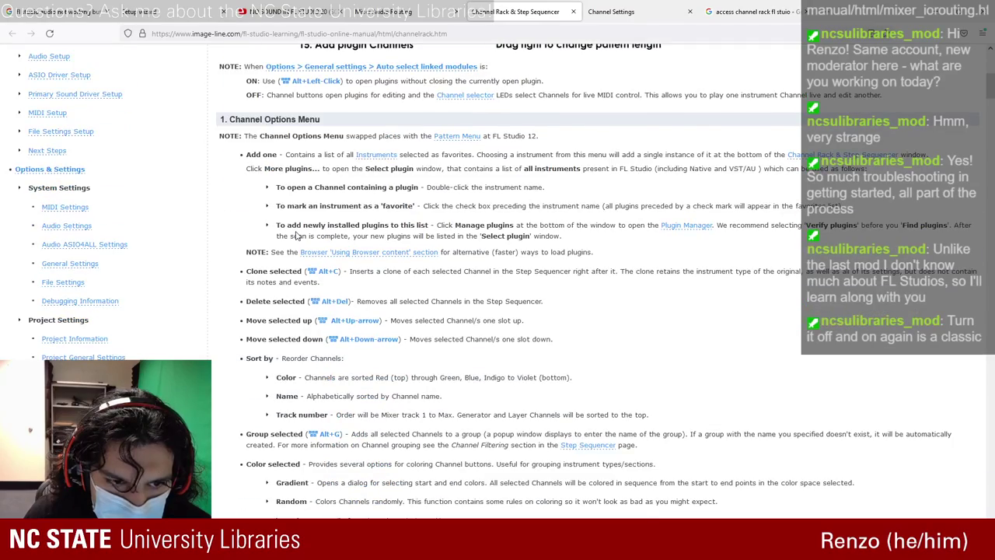
{"action": "scroll", "coordinate": [296, 235], "scroll_direction": "down", "scroll_amount": 6}
{"action": "scroll", "coordinate": [295, 236], "scroll_direction": "down", "scroll_amount": 18}
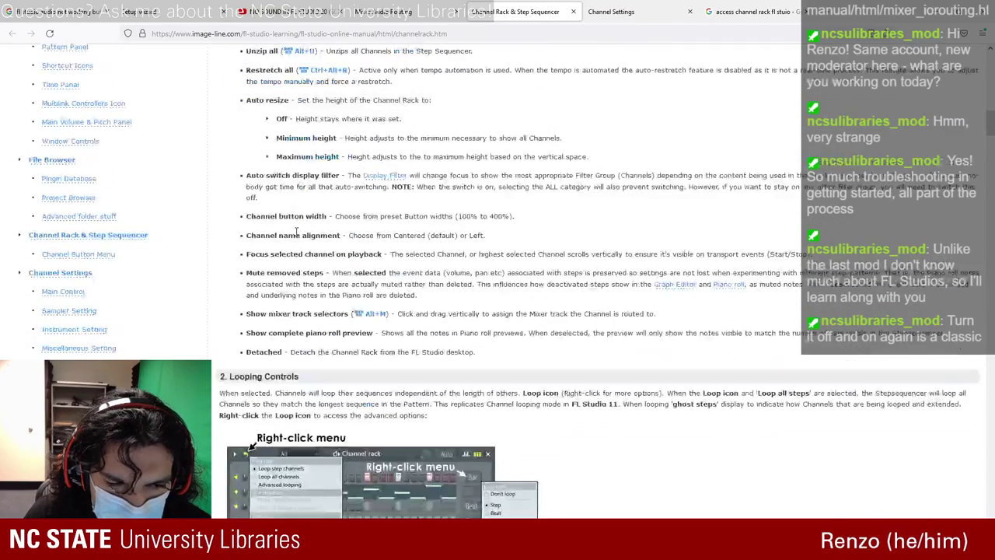
{"action": "scroll", "coordinate": [296, 231], "scroll_direction": "down", "scroll_amount": 20}
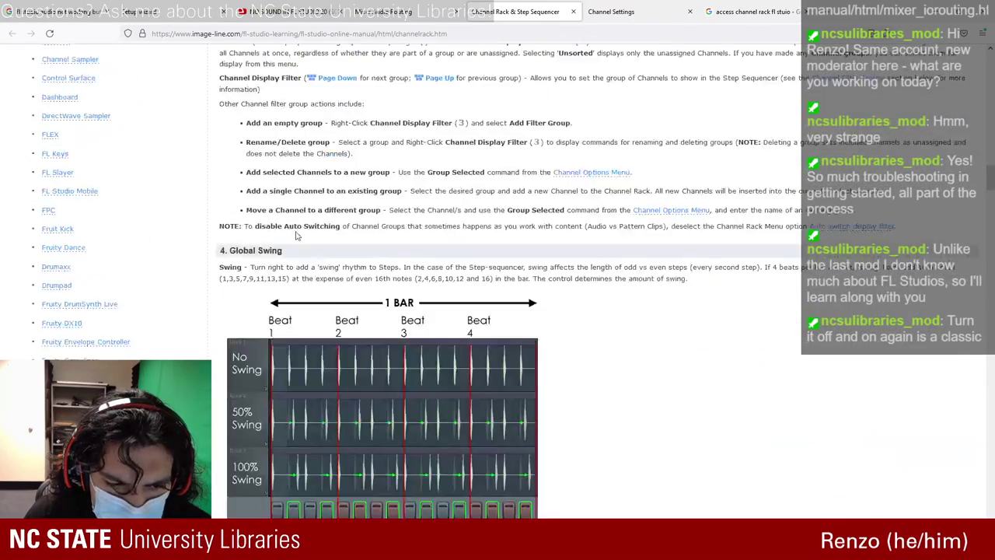
{"action": "scroll", "coordinate": [296, 236], "scroll_direction": "down", "scroll_amount": 20}
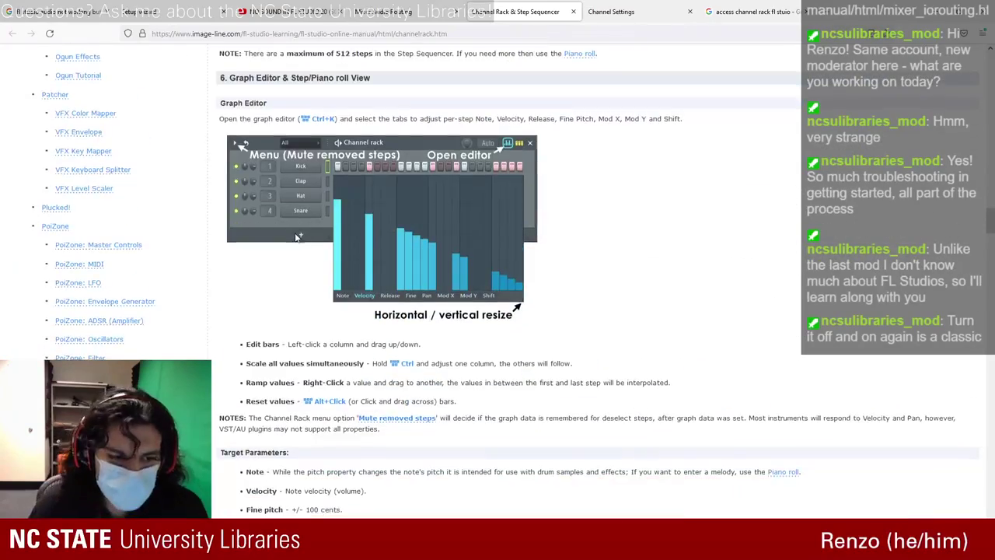
- Look back over the Channel Options Menu section, open its linked Pattern Menu page and return to the Channel Rack page
{"action": "scroll", "coordinate": [290, 200], "scroll_direction": "up", "scroll_amount": 20}
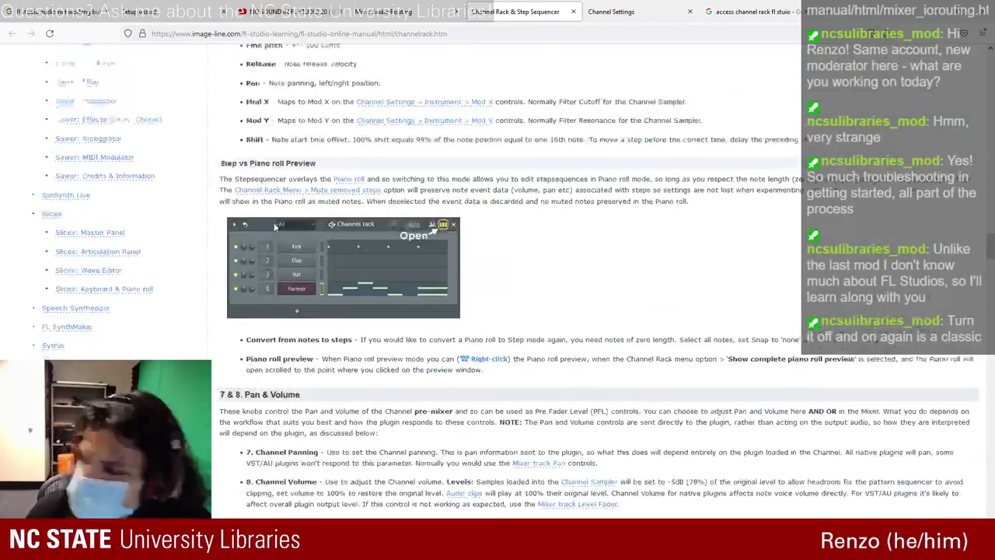
{"action": "scroll", "coordinate": [273, 218], "scroll_direction": "up", "scroll_amount": 10}
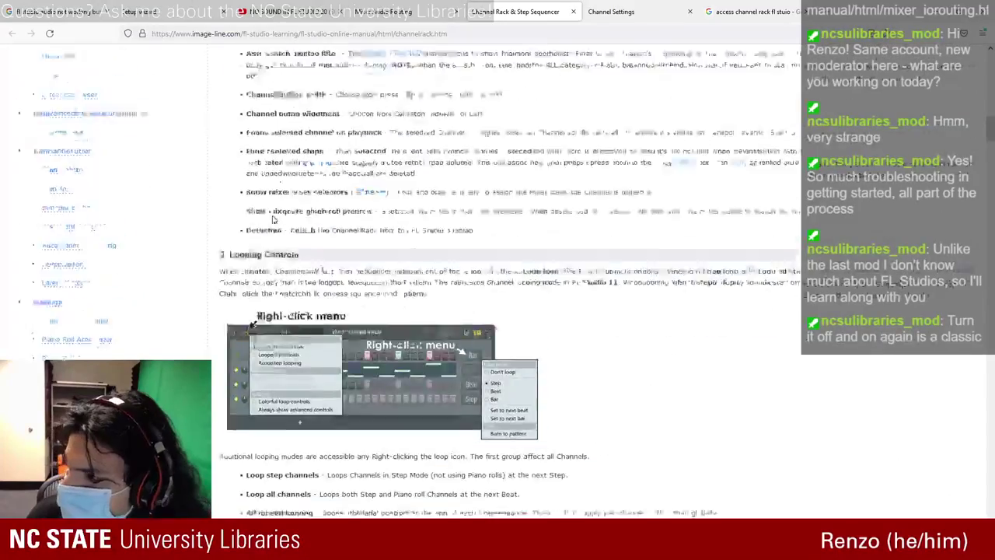
{"action": "scroll", "coordinate": [274, 218], "scroll_direction": "down", "scroll_amount": 5}
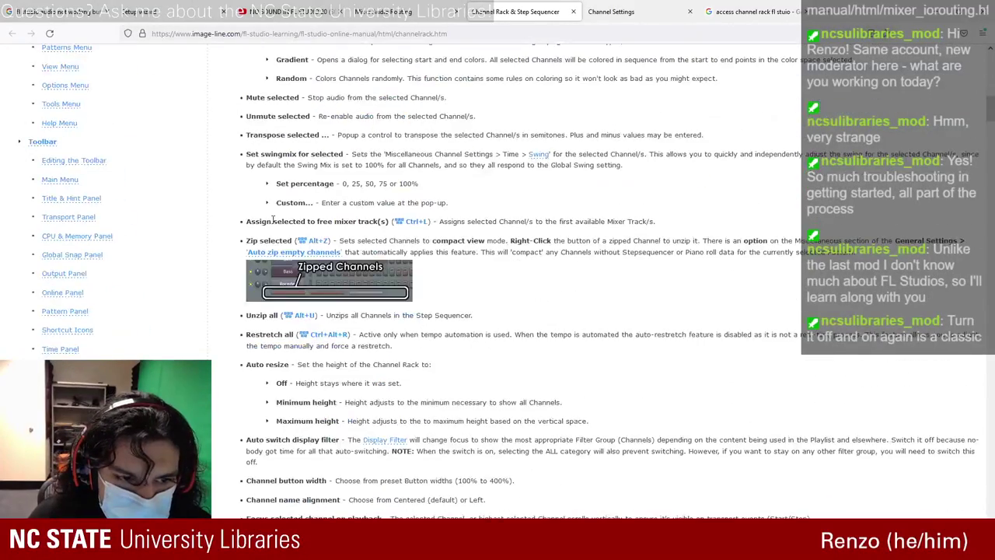
{"action": "scroll", "coordinate": [273, 221], "scroll_direction": "up", "scroll_amount": 10}
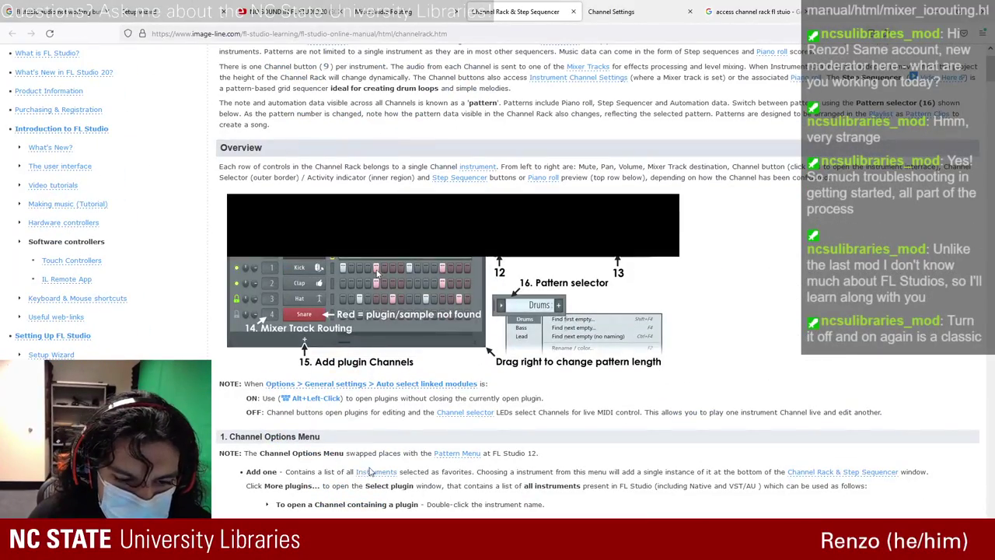
{"action": "scroll", "coordinate": [435, 469], "scroll_direction": "down", "scroll_amount": 2}
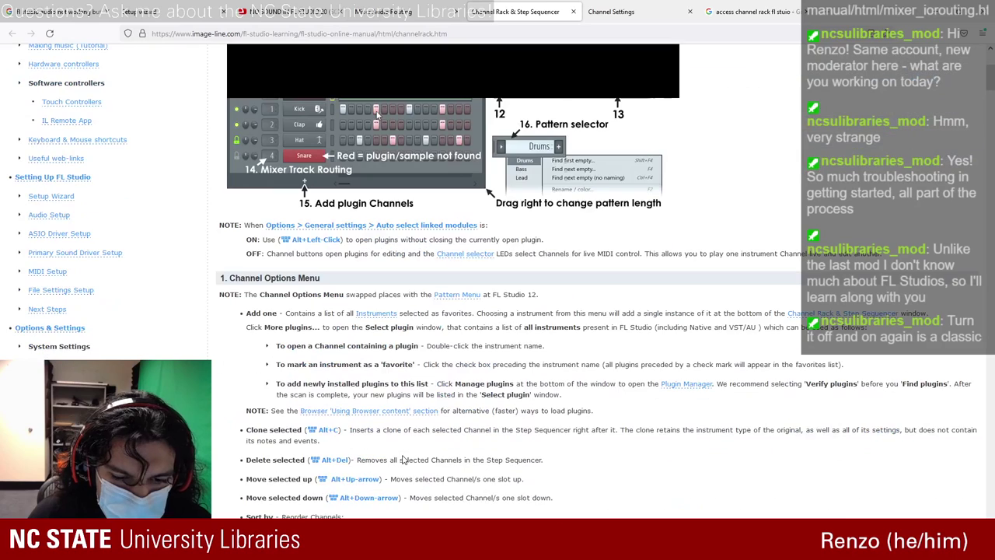
{"action": "left_click", "coordinate": [464, 296]}
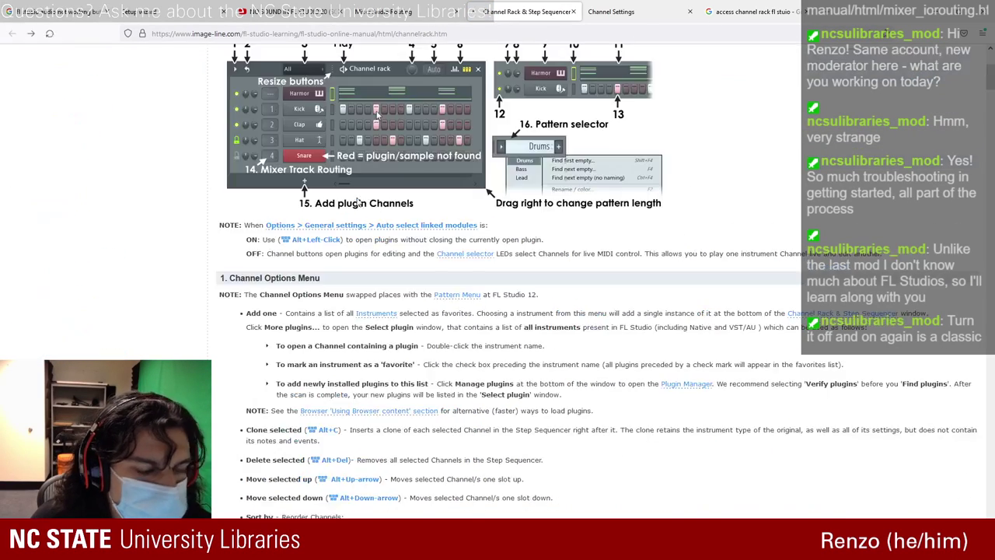
{"action": "left_click", "coordinate": [11, 32]}
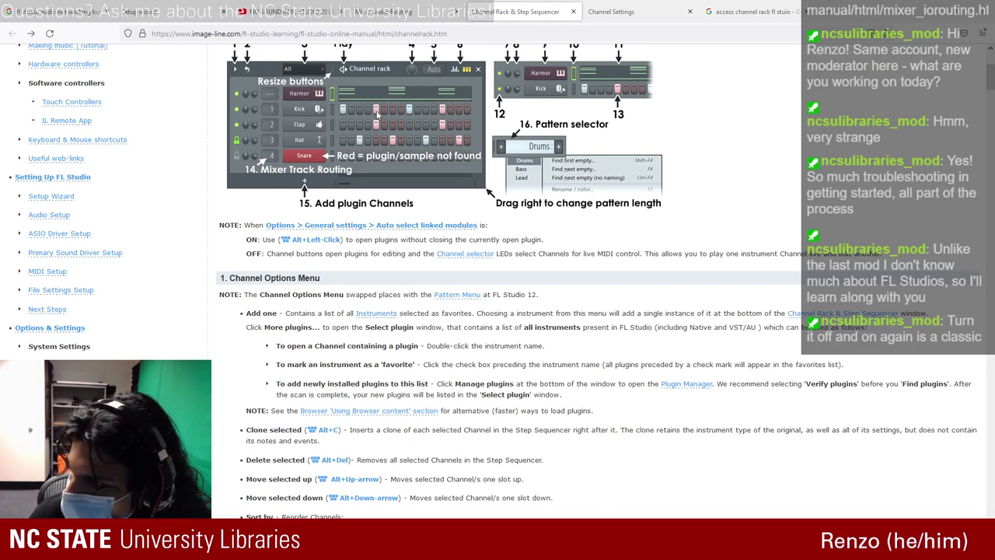
- Switch to FL Studio, record a test take in Edison with On Play mode, then close the mixer and Edison and stop playback
{"action": "key", "text": "alt+Tab"}
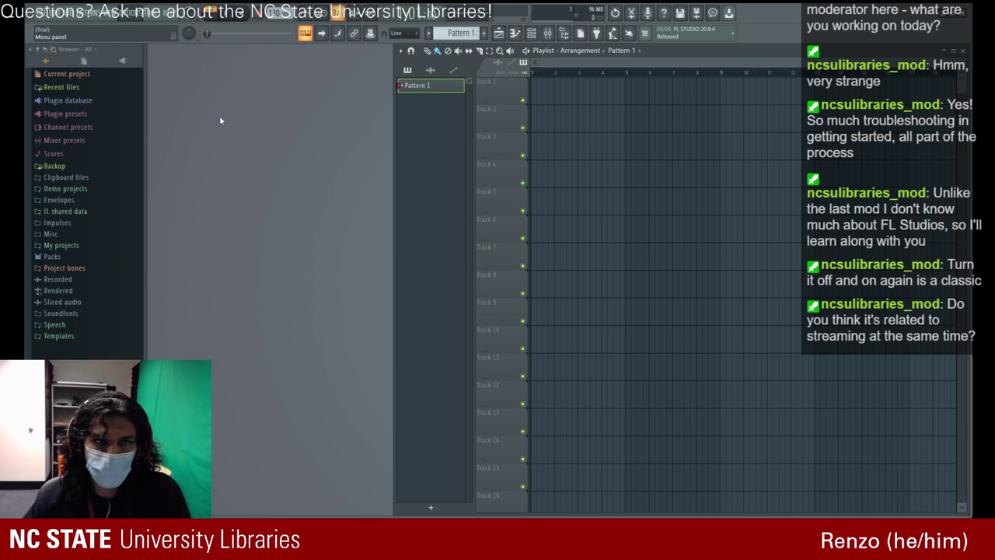
{"action": "left_click", "coordinate": [466, 285]}
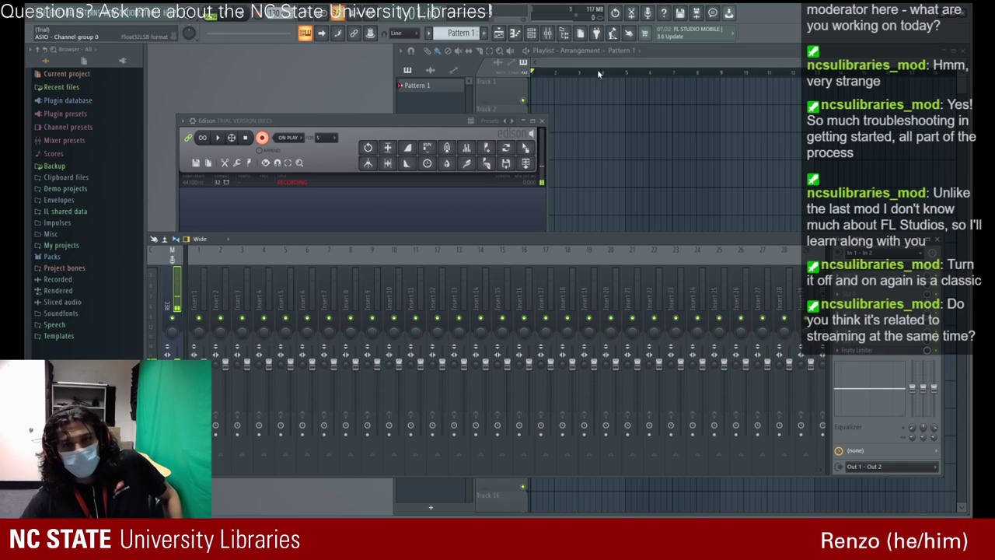
{"action": "key", "text": "space"}
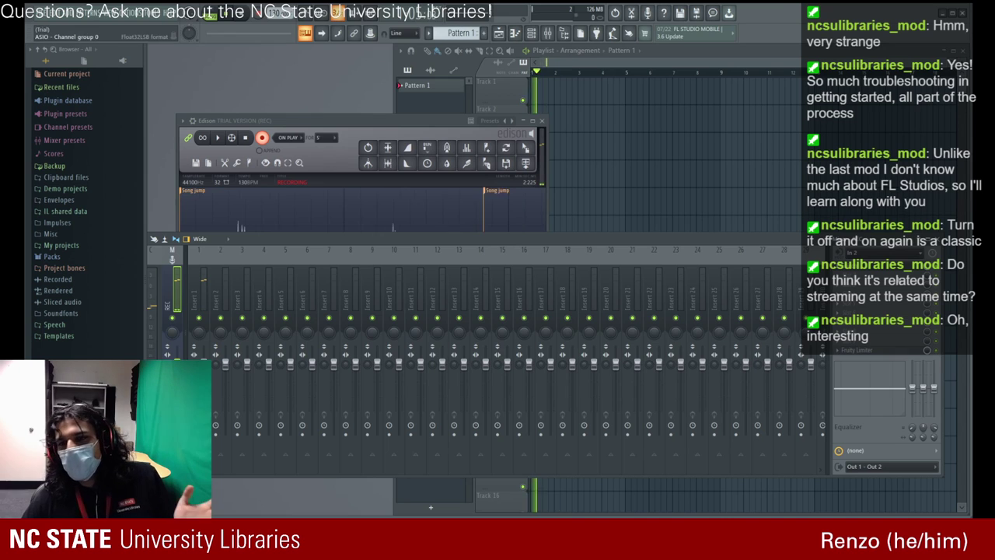
{"action": "left_click", "coordinate": [936, 239]}
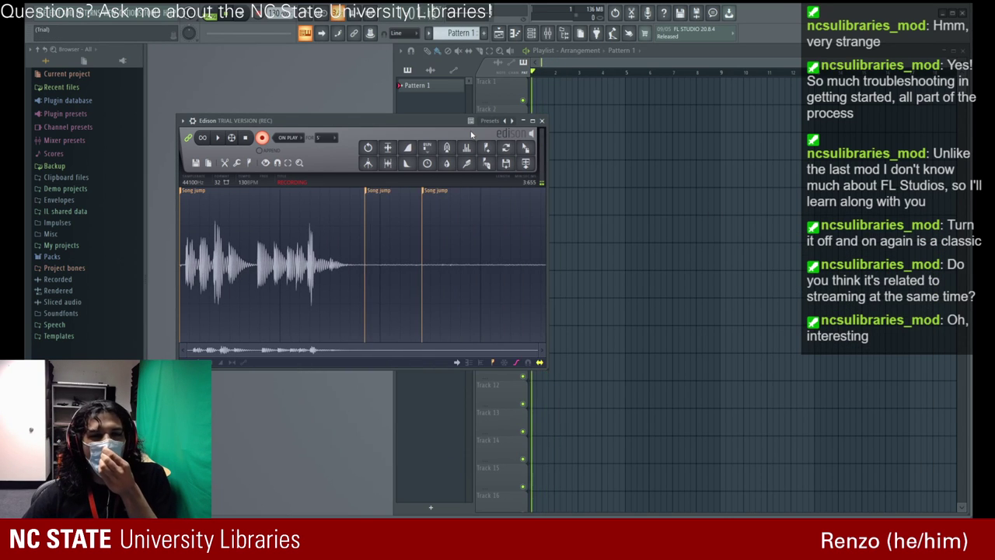
{"action": "left_click", "coordinate": [264, 138]}
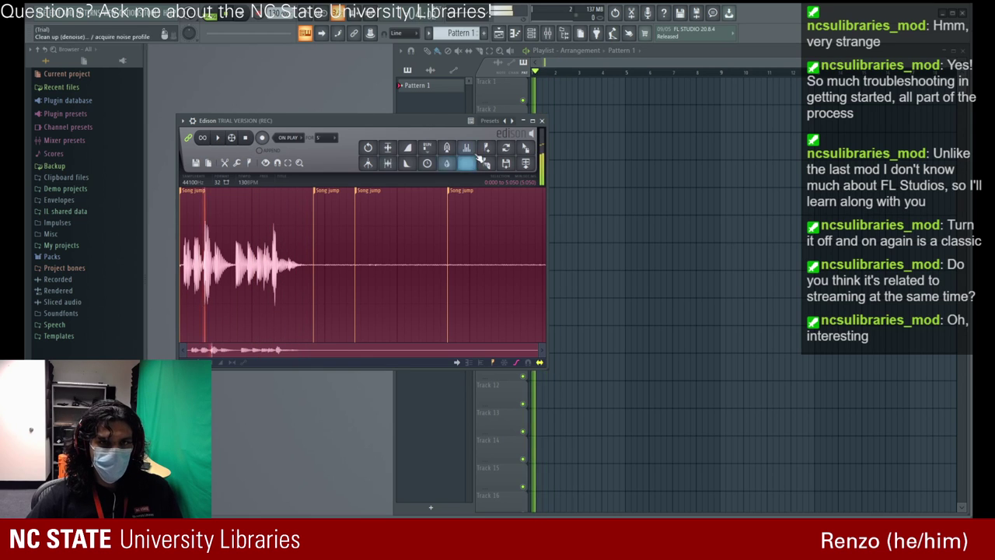
{"action": "left_click", "coordinate": [542, 121]}
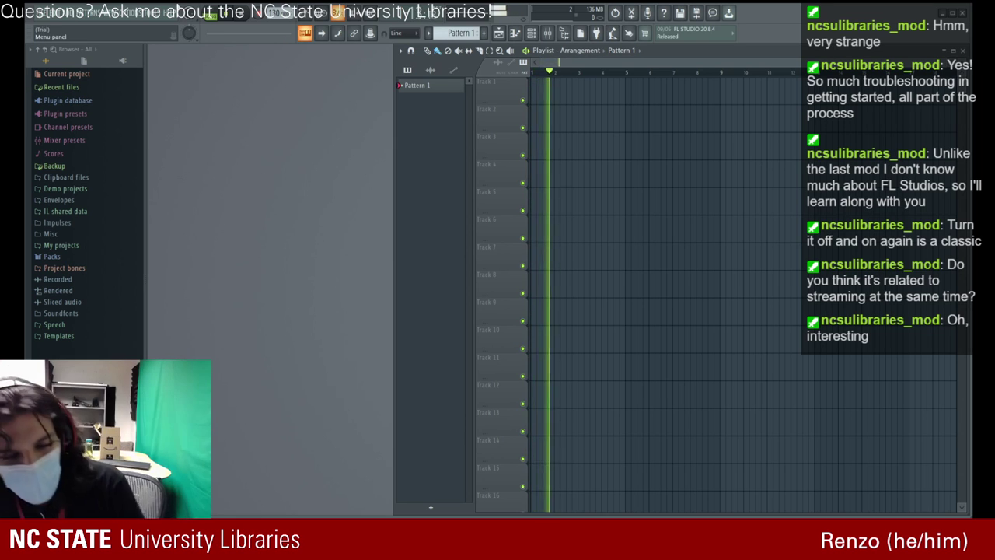
{"action": "key", "text": "space"}
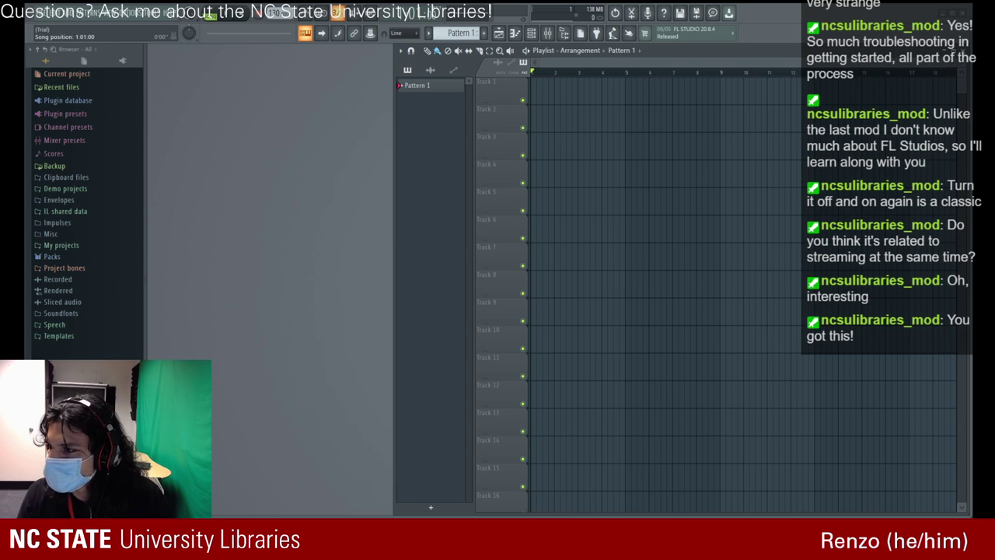
- Return to the browser, reread the Channel Rack page's overview and Channel Options Menu section, and bring up the Channel Settings page
{"action": "key", "text": "alt+Tab"}
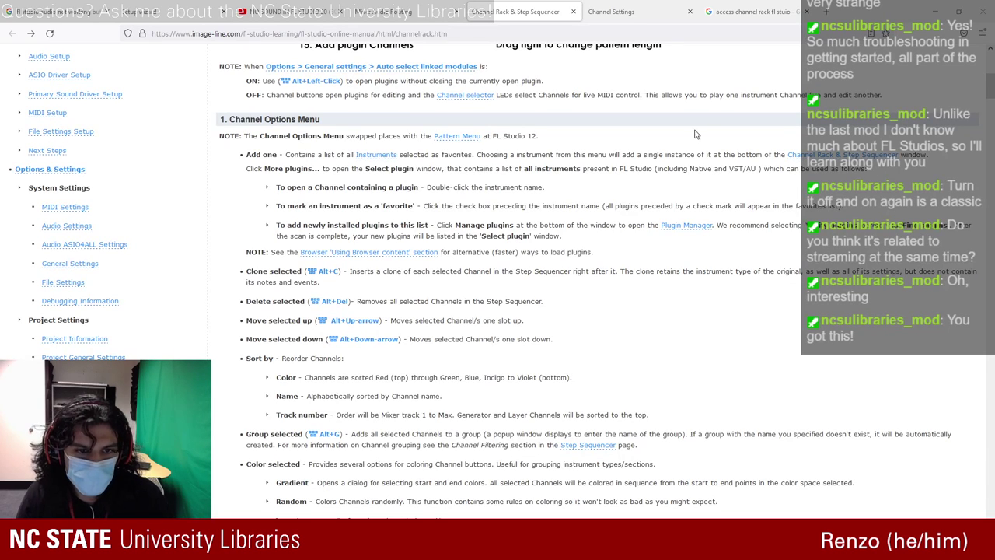
{"action": "scroll", "coordinate": [698, 134], "scroll_direction": "down", "scroll_amount": 1}
{"action": "left_click_drag", "start_coordinate": [297, 115], "coordinate": [60, 120]}
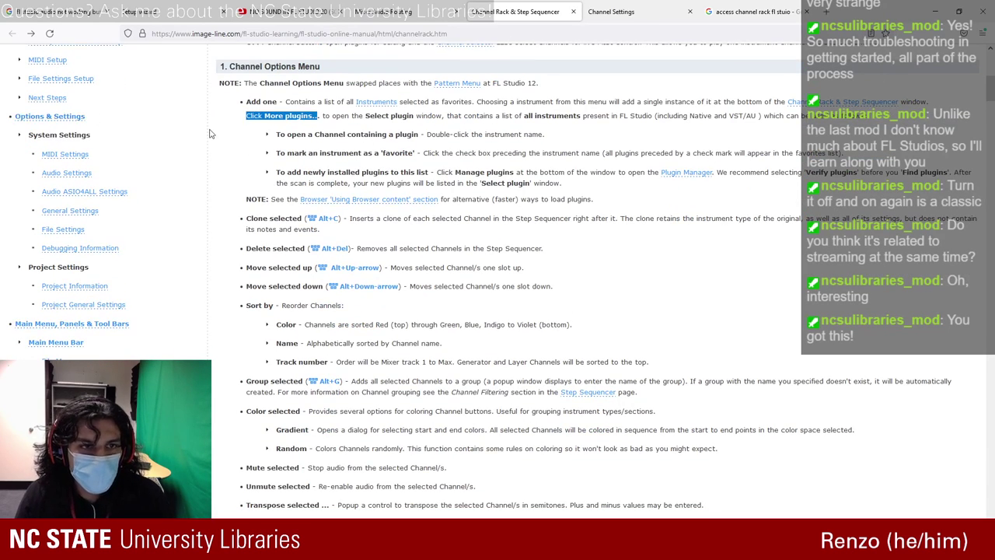
{"action": "left_click", "coordinate": [253, 139]}
{"action": "scroll", "coordinate": [296, 228], "scroll_direction": "down", "scroll_amount": 5}
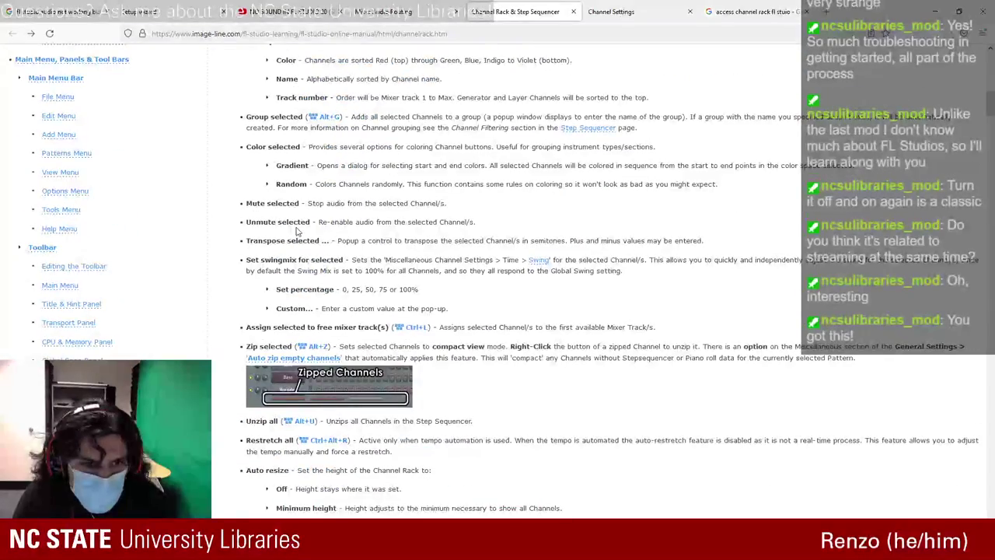
{"action": "scroll", "coordinate": [296, 230], "scroll_direction": "up", "scroll_amount": 10}
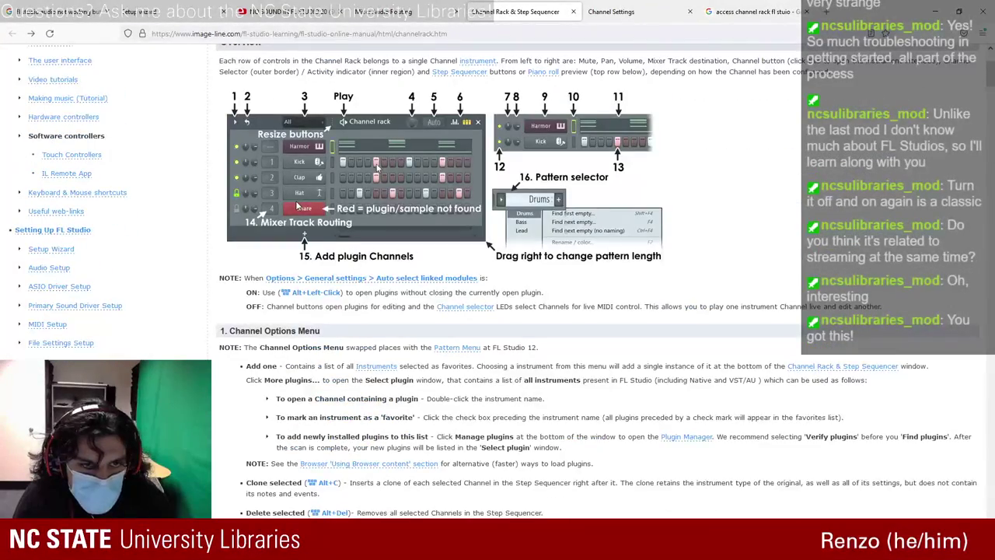
{"action": "scroll", "coordinate": [296, 204], "scroll_direction": "up", "scroll_amount": 1}
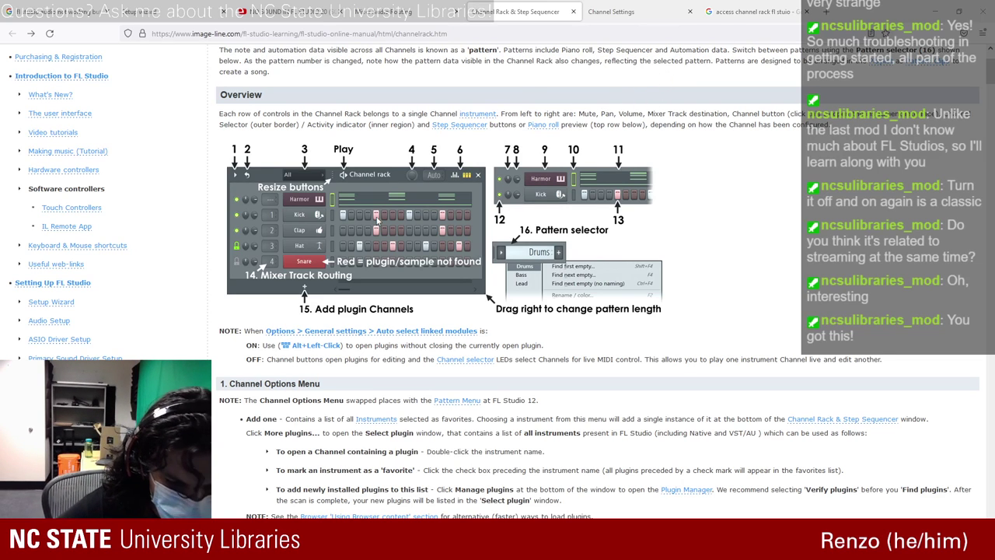
{"action": "scroll", "coordinate": [380, 231], "scroll_direction": "down", "scroll_amount": 2}
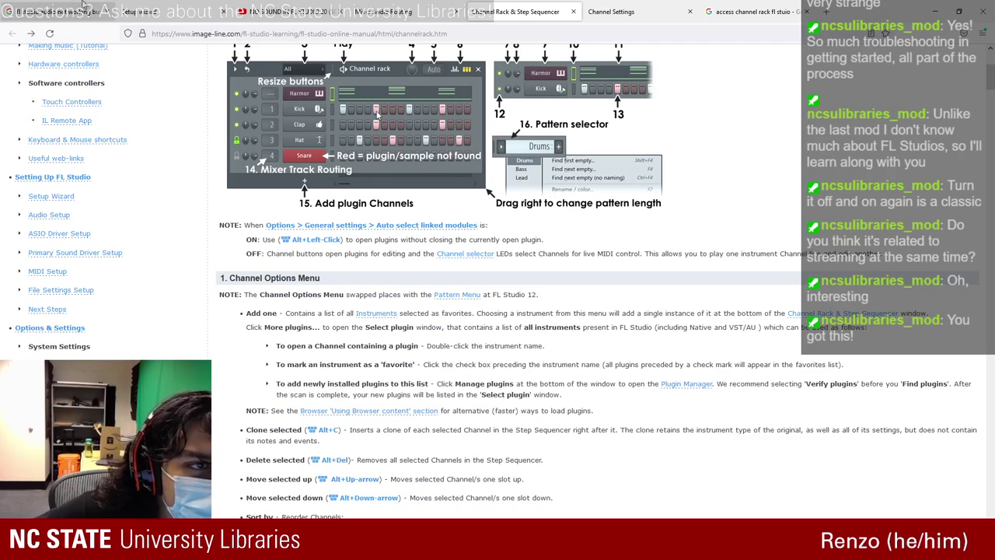
{"action": "left_click", "coordinate": [597, 7]}
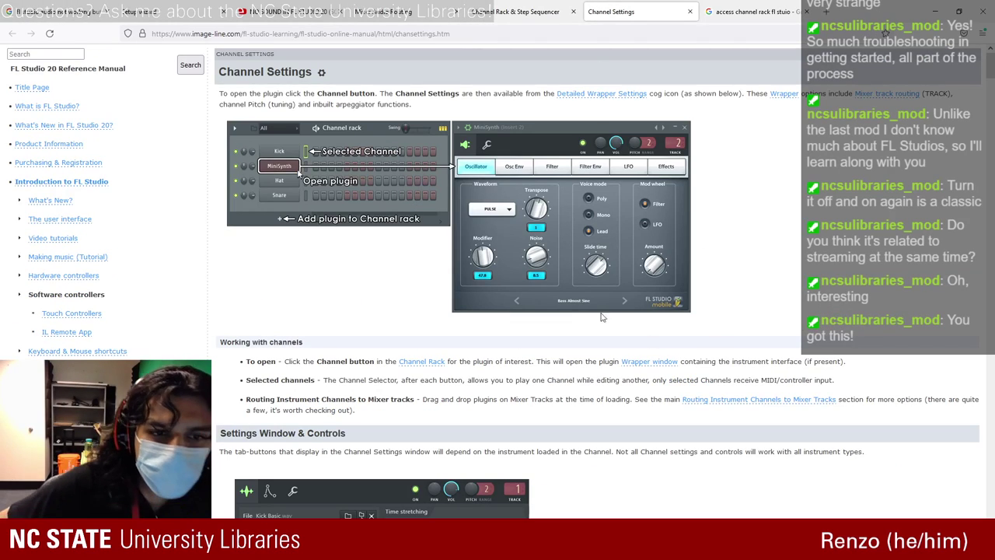
- Skim and close the Channel Settings manual page, then open the Screech House channel rack tutorial from the Google results
{"action": "scroll", "coordinate": [461, 279], "scroll_direction": "down", "scroll_amount": 6}
{"action": "scroll", "coordinate": [436, 304], "scroll_direction": "down", "scroll_amount": 15}
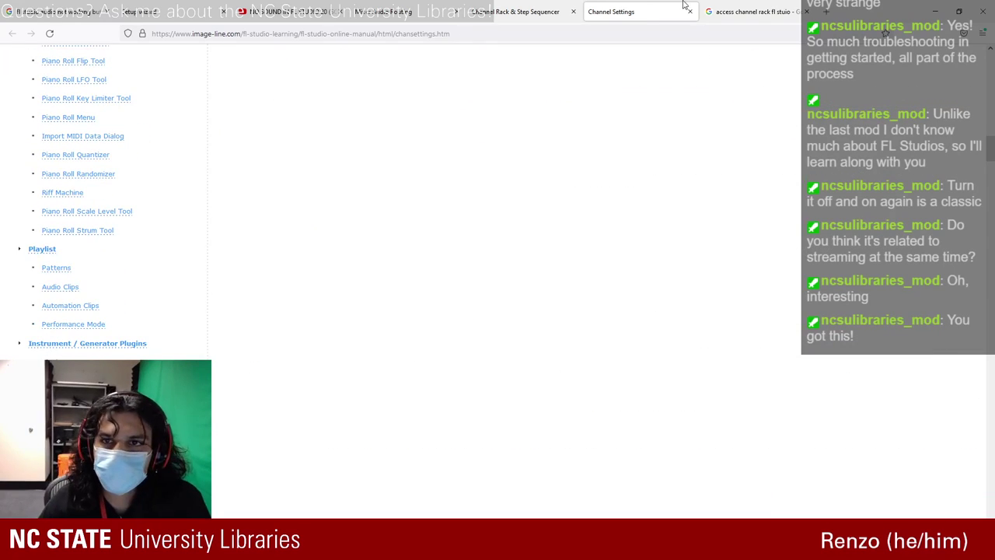
{"action": "key", "text": "ctrl+w"}
{"action": "scroll", "coordinate": [467, 317], "scroll_direction": "down", "scroll_amount": 10}
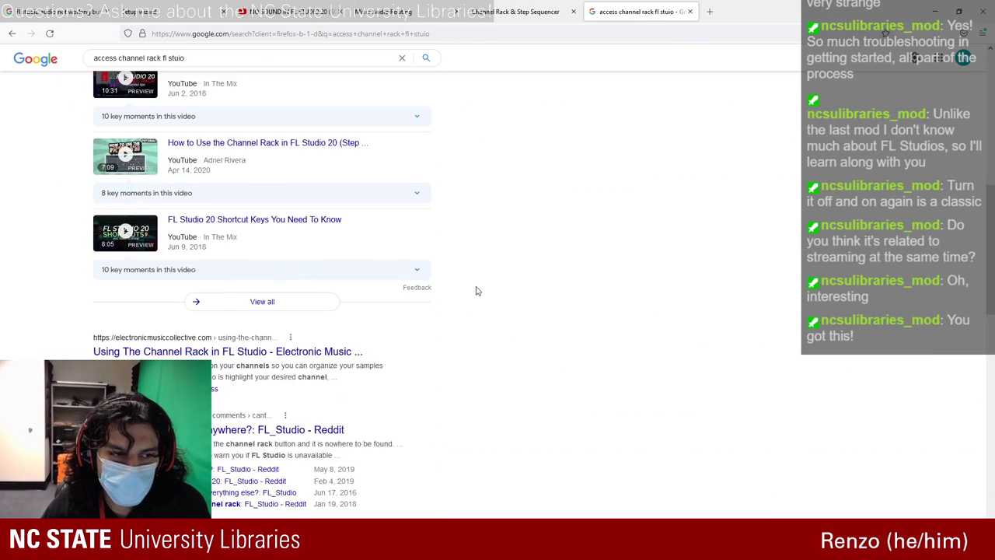
{"action": "scroll", "coordinate": [489, 274], "scroll_direction": "up", "scroll_amount": 1}
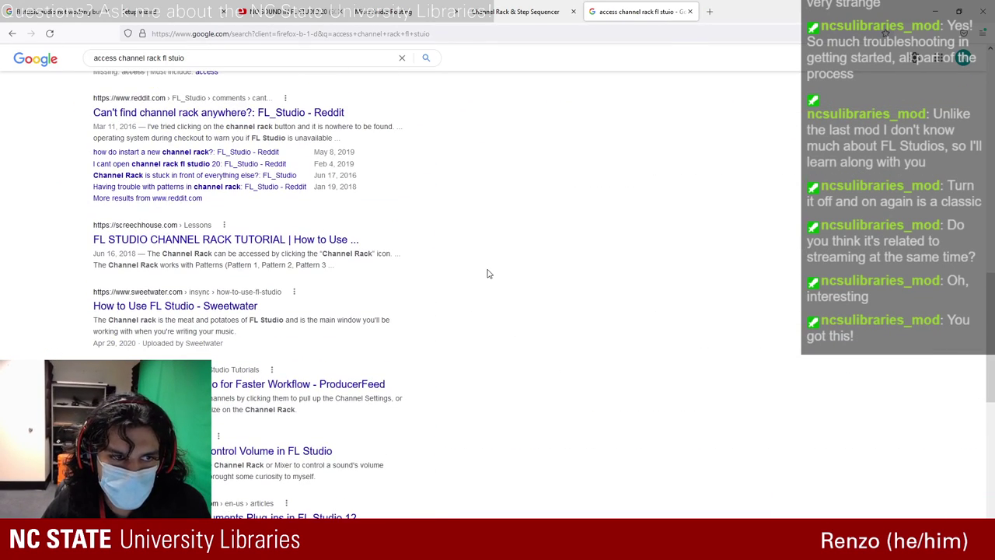
{"action": "middle_click", "coordinate": [327, 113]}
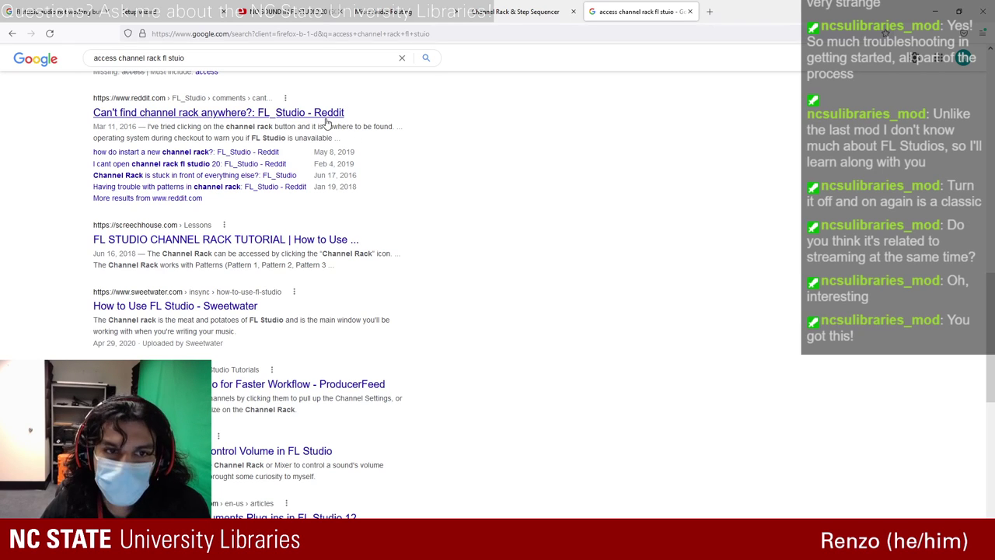
{"action": "left_click", "coordinate": [743, 11]}
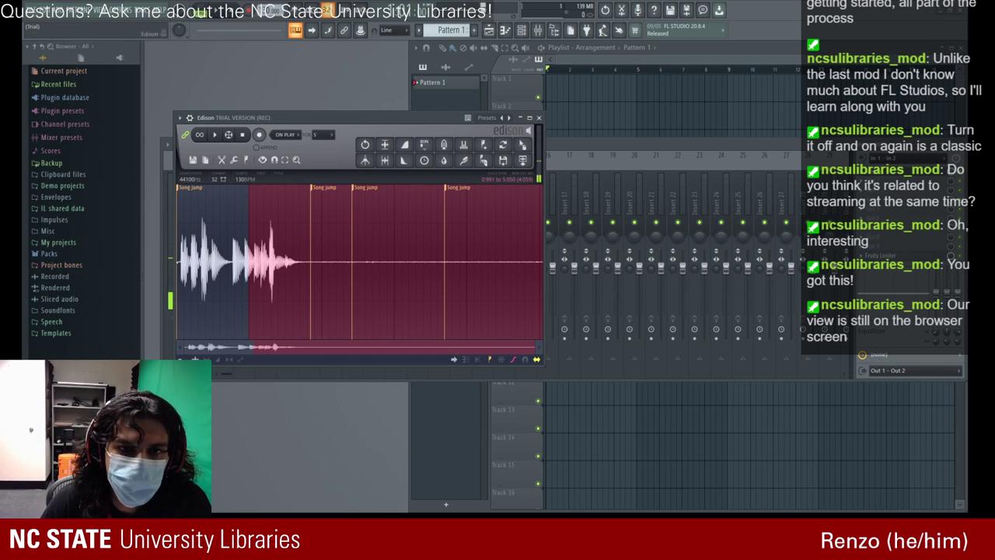
- Switch to FL Studio, select Edison's take from just after its start to the end, play and stop it, and clear the selection
{"action": "left_click_drag", "start_coordinate": [248, 234], "coordinate": [189, 237]}
{"action": "left_click", "coordinate": [215, 136]}
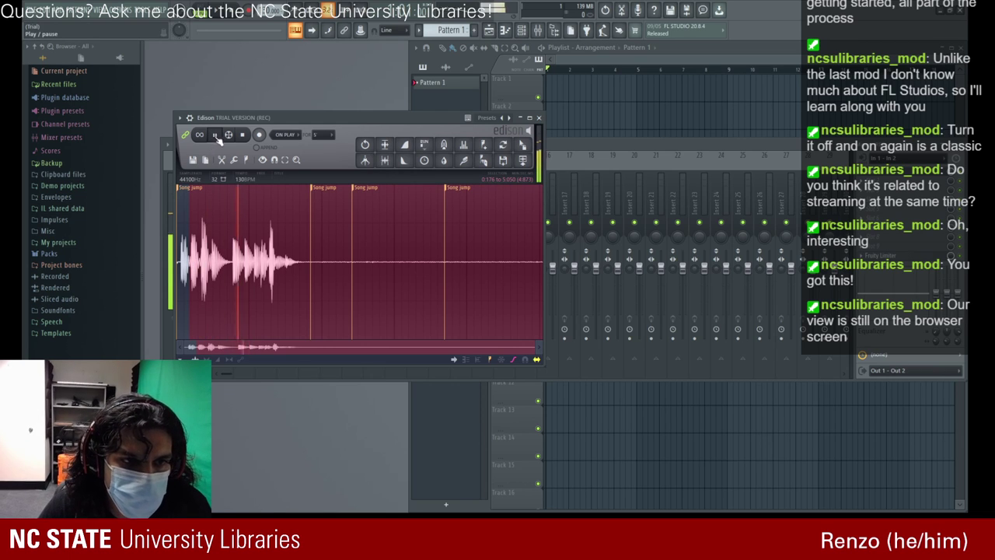
{"action": "left_click", "coordinate": [241, 135]}
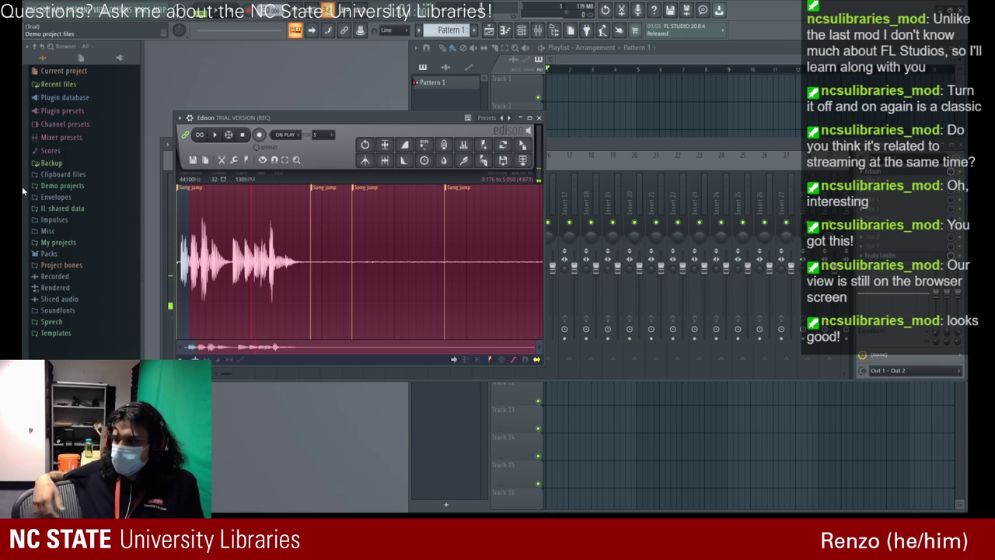
{"action": "key", "text": "ctrl+d"}
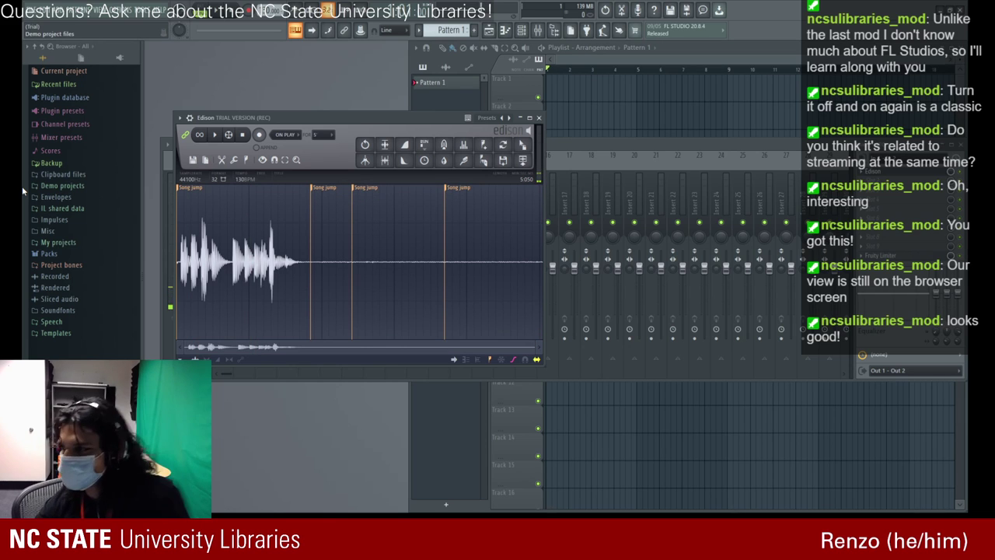
- Test scrubbing and playback of the whole take in Edison, then close Edison and reposition the mixer window
{"action": "left_click_drag", "start_coordinate": [234, 110], "coordinate": [235, 113]}
{"action": "left_click_drag", "start_coordinate": [229, 135], "coordinate": [227, 135]}
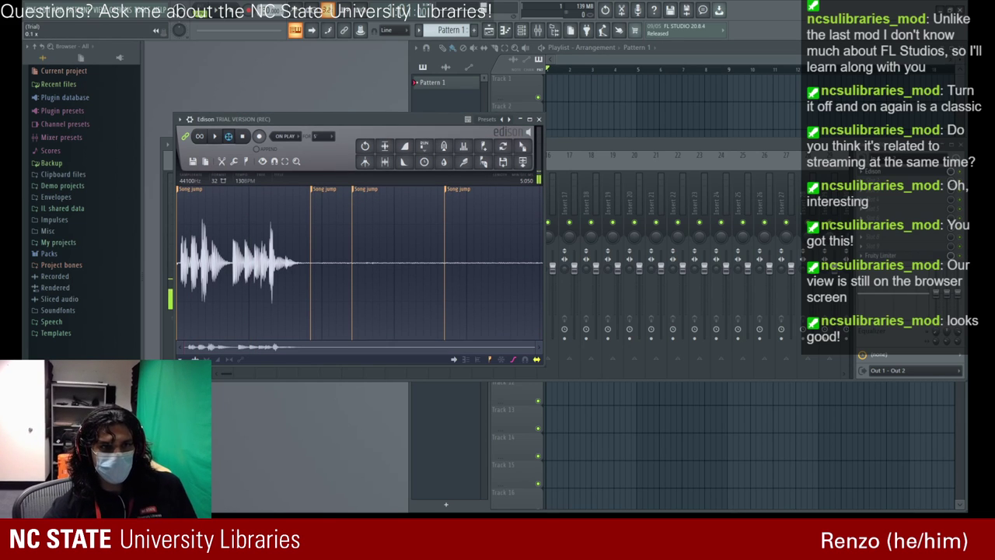
{"action": "left_click_drag", "start_coordinate": [435, 119], "coordinate": [505, 51]}
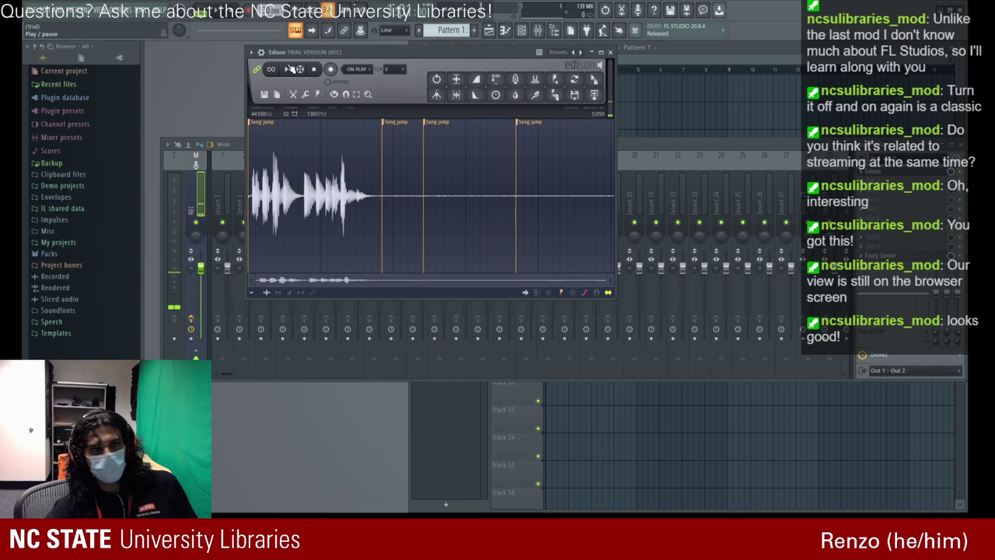
{"action": "left_click", "coordinate": [289, 69]}
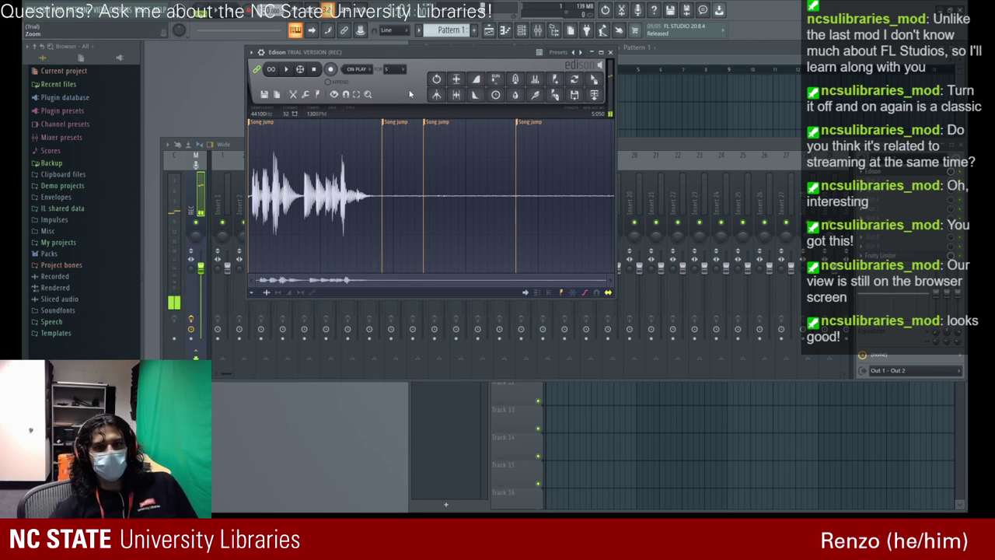
{"action": "left_click", "coordinate": [610, 52]}
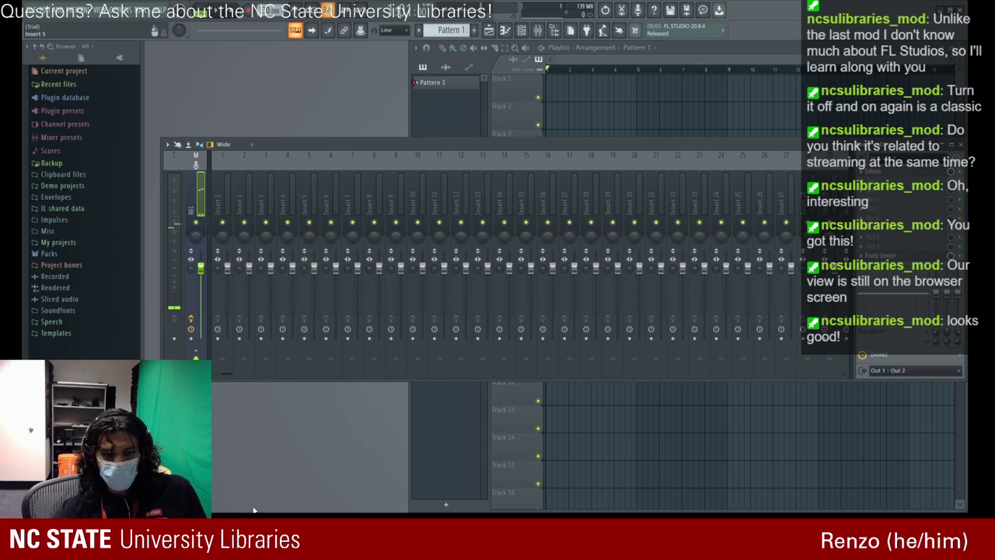
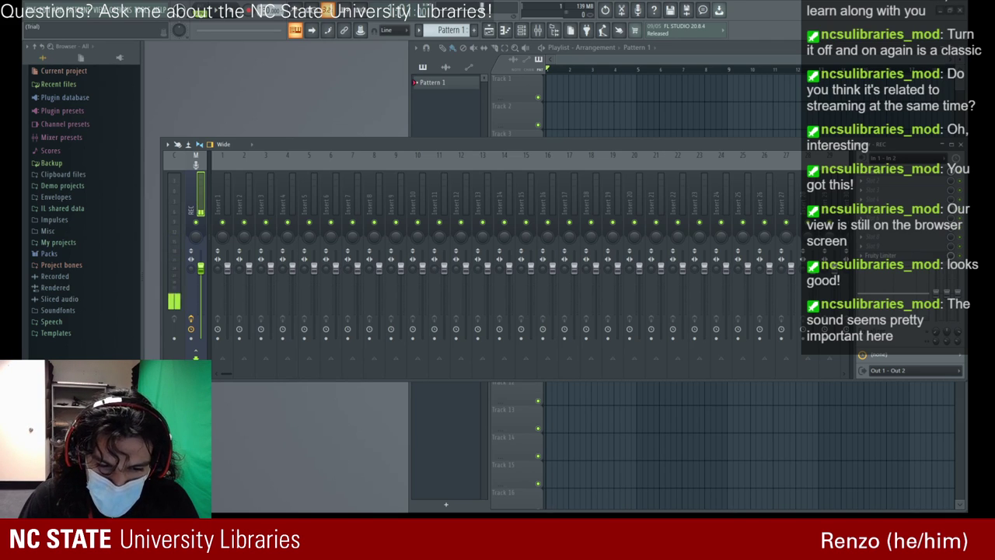
{"action": "left_click_drag", "start_coordinate": [423, 148], "coordinate": [403, 165]}
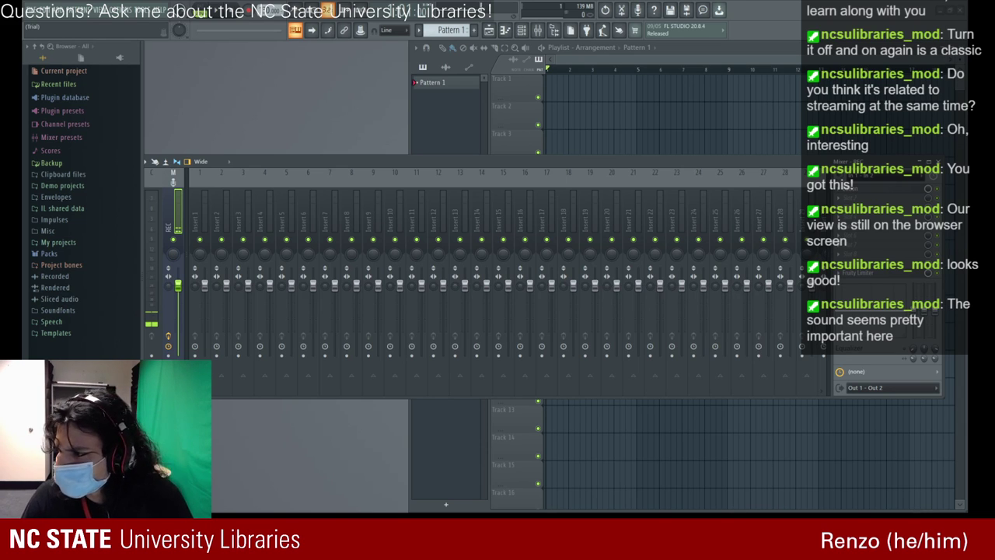
- Switch to the browser and skim the Screech House channel rack tutorial down to its suggested products
{"action": "key", "text": "alt+Tab"}
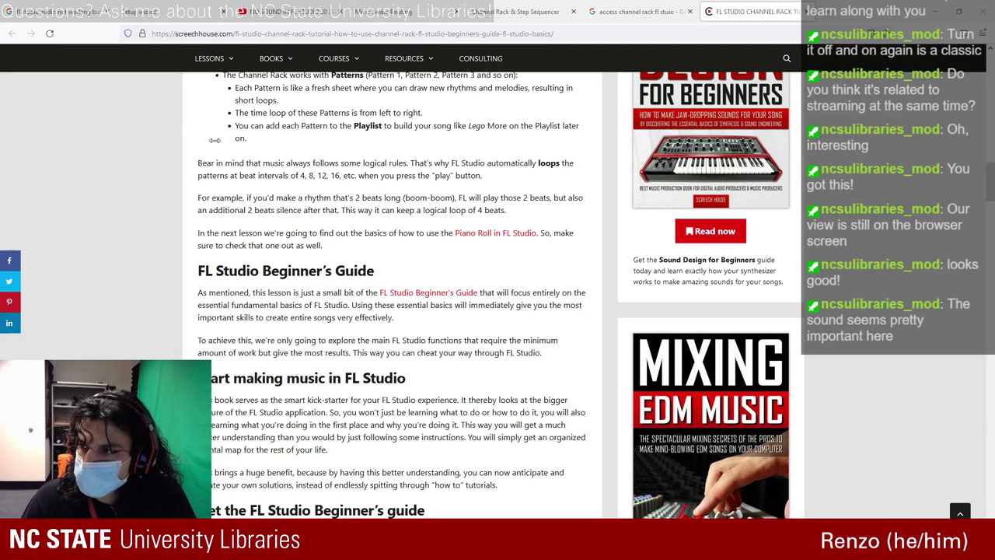
{"action": "scroll", "coordinate": [234, 194], "scroll_direction": "down", "scroll_amount": 1}
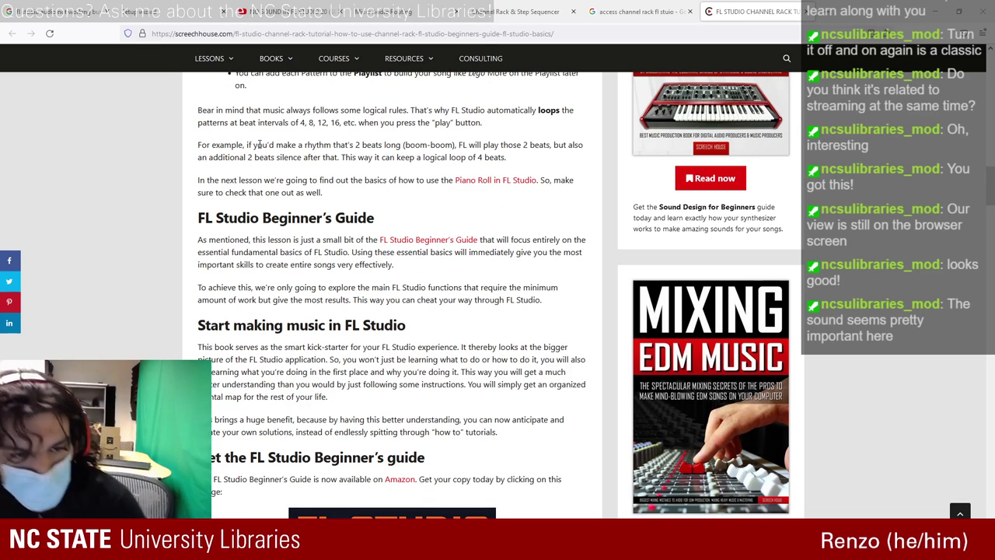
{"action": "scroll", "coordinate": [260, 145], "scroll_direction": "down", "scroll_amount": 3}
{"action": "scroll", "coordinate": [260, 145], "scroll_direction": "down", "scroll_amount": 5}
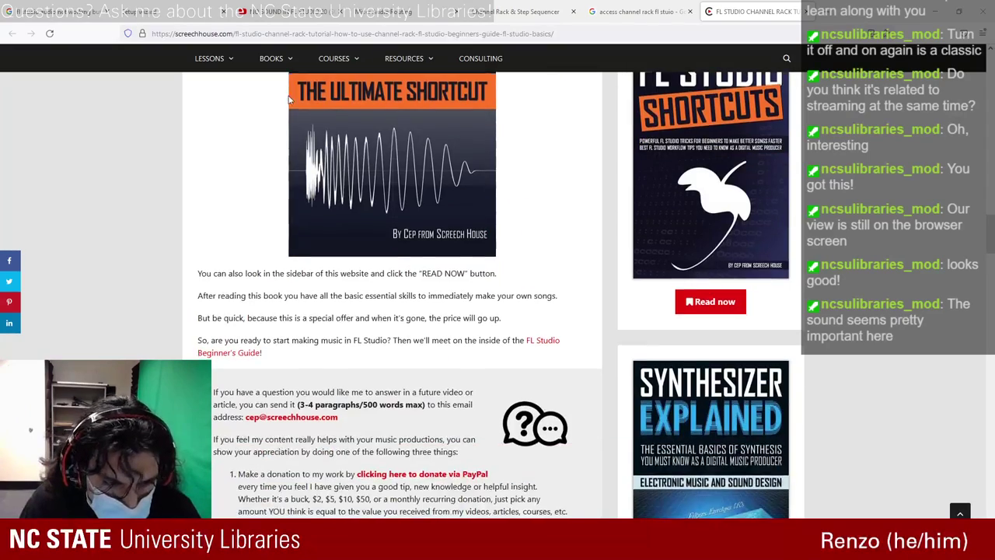
{"action": "scroll", "coordinate": [261, 144], "scroll_direction": "down", "scroll_amount": 5}
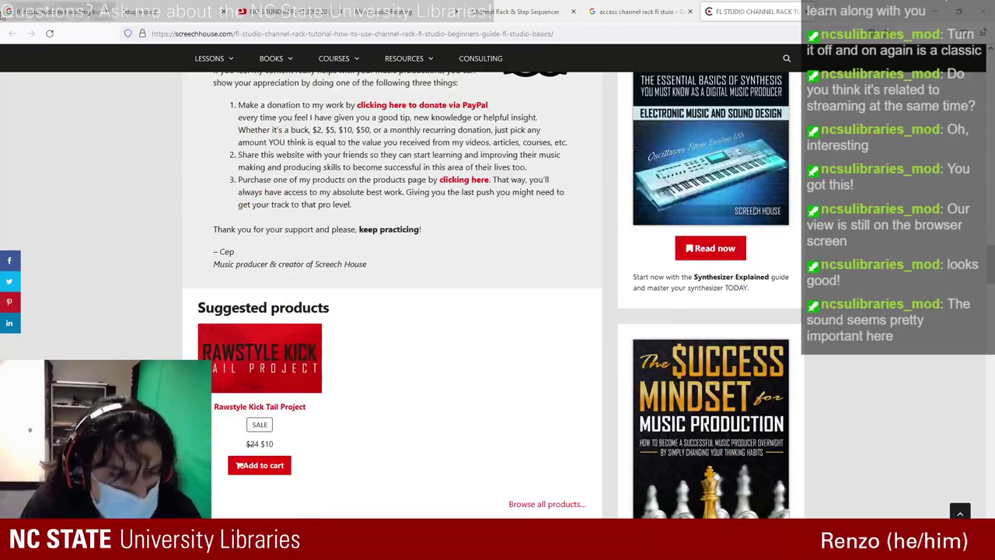
- Close the browser pages for the Setup wizard, the no-sound video and Audio Input/Output Routing
{"action": "left_click", "coordinate": [223, 12]}
{"action": "left_click", "coordinate": [249, 11]}
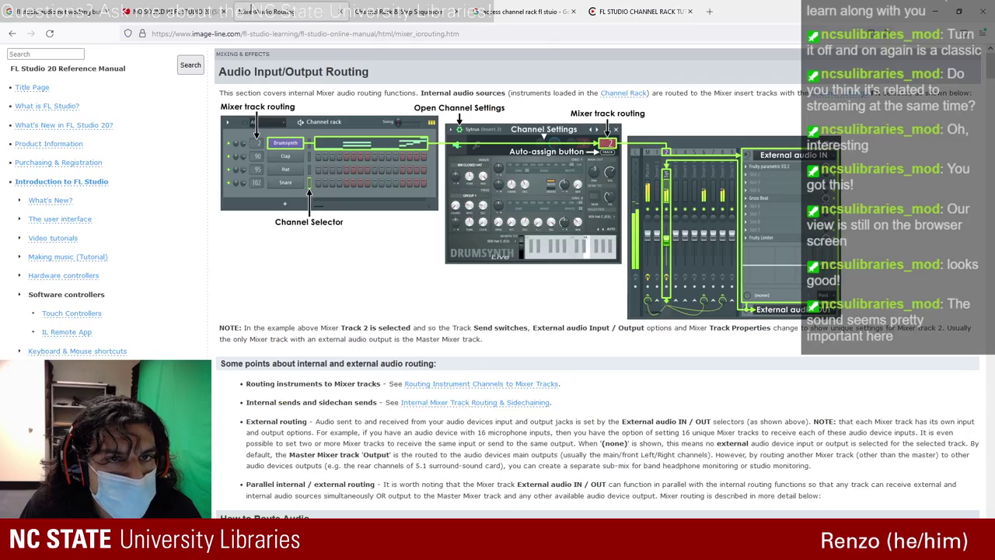
{"action": "left_click", "coordinate": [220, 16]}
{"action": "left_click", "coordinate": [220, 15]}
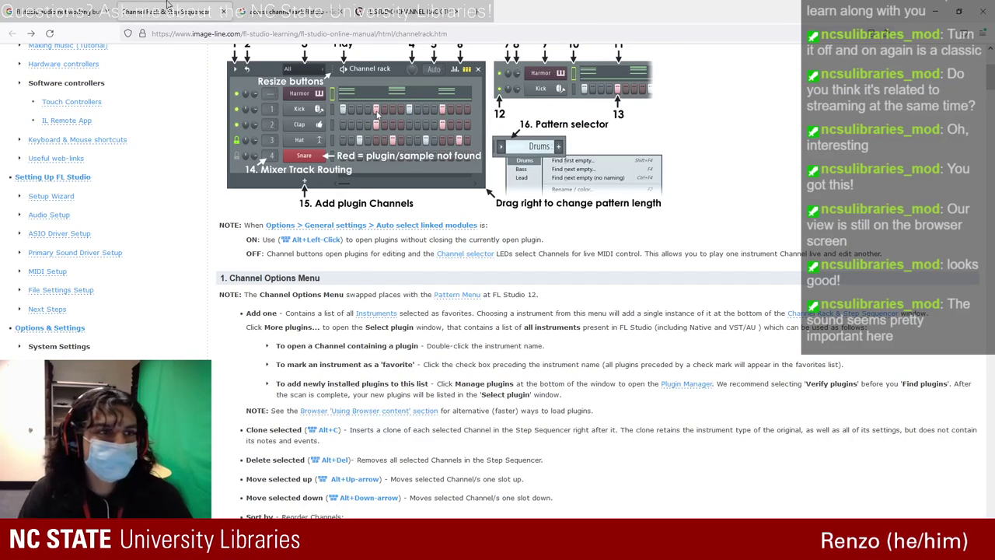
- Open the forum thread "MIDI keyboard connected but no sound" from the MIDI input search results and read its visible posts
{"action": "left_click", "coordinate": [5, 20]}
{"action": "scroll", "coordinate": [189, 197], "scroll_direction": "down", "scroll_amount": 3}
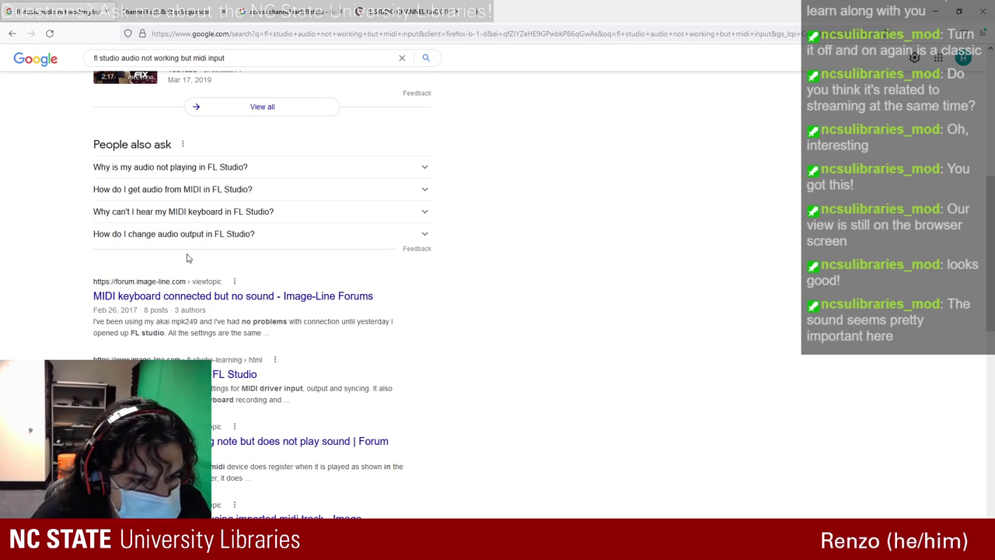
{"action": "middle_click", "coordinate": [181, 299]}
{"action": "left_click", "coordinate": [184, 5]}
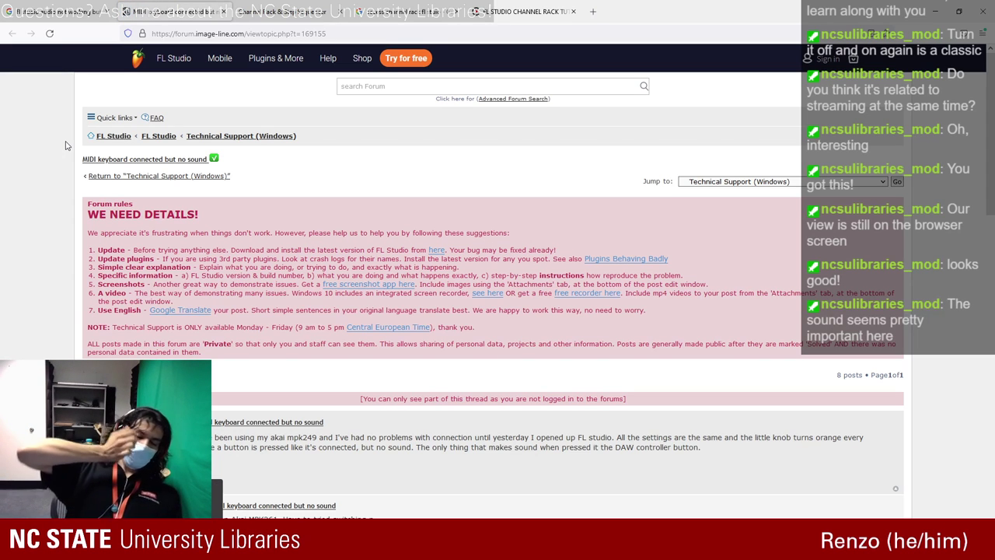
{"action": "scroll", "coordinate": [22, 139], "scroll_direction": "down", "scroll_amount": 2}
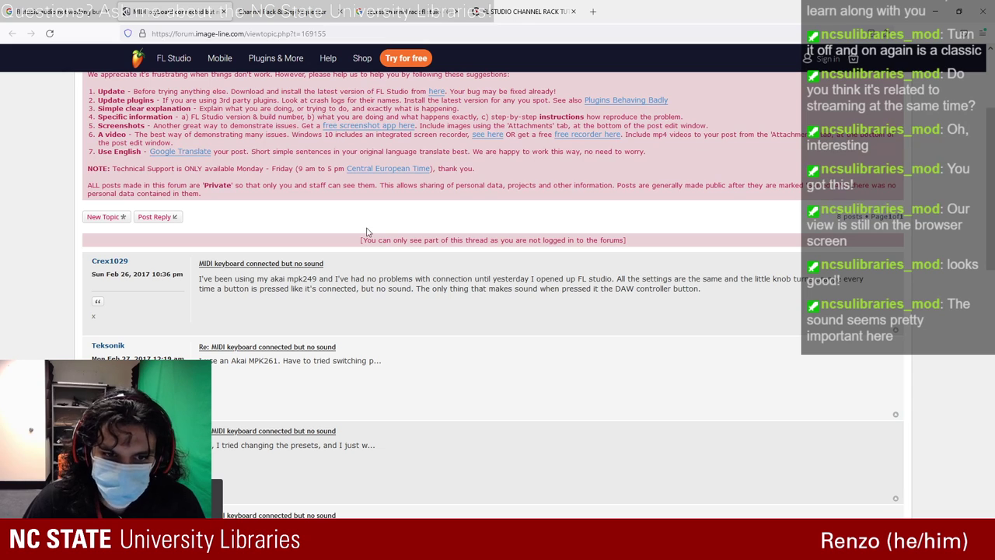
{"action": "left_click_drag", "start_coordinate": [365, 238], "coordinate": [644, 239]}
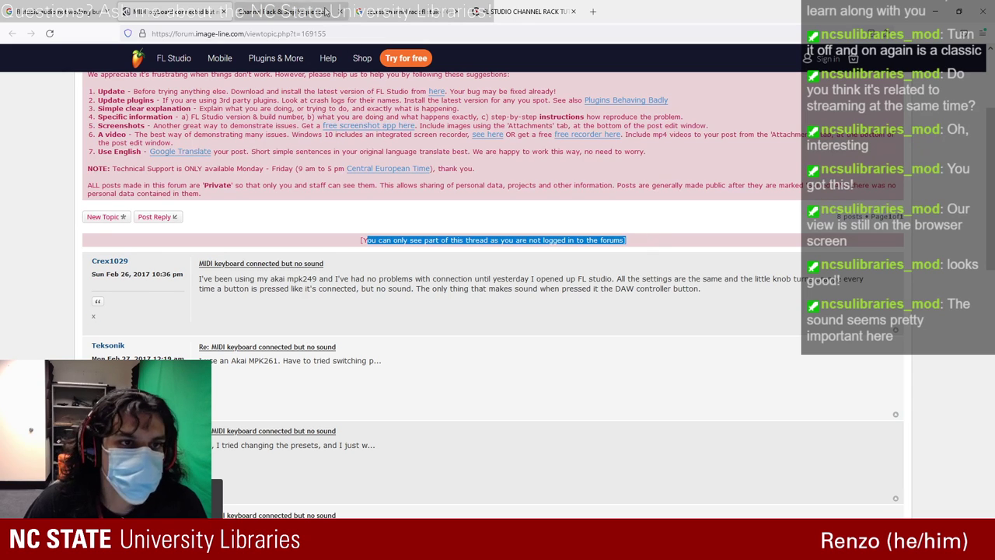
{"action": "left_click", "coordinate": [304, 255]}
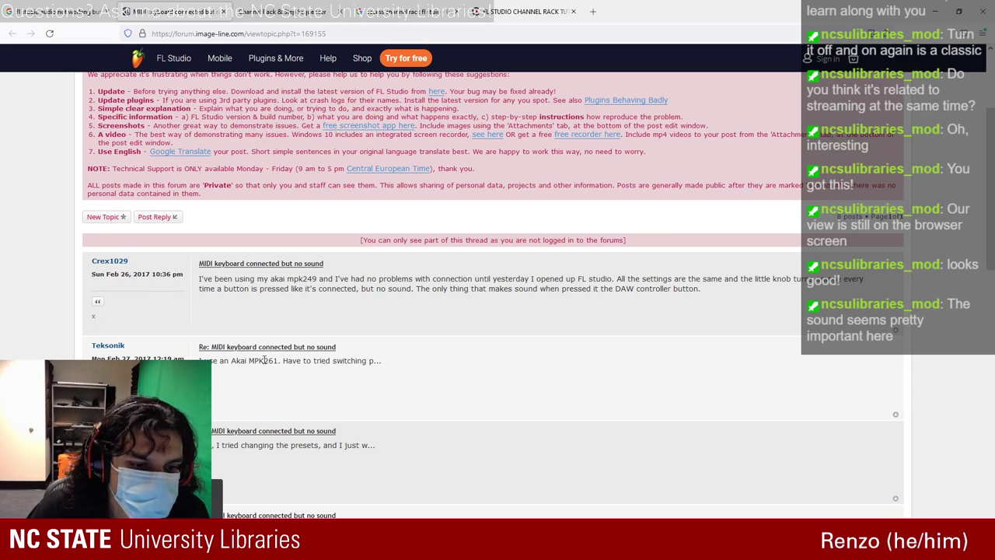
- Inspect the page source of the thread's truncated first reply for its full text, then close the developer tools
{"action": "left_click_drag", "start_coordinate": [387, 365], "coordinate": [199, 361]}
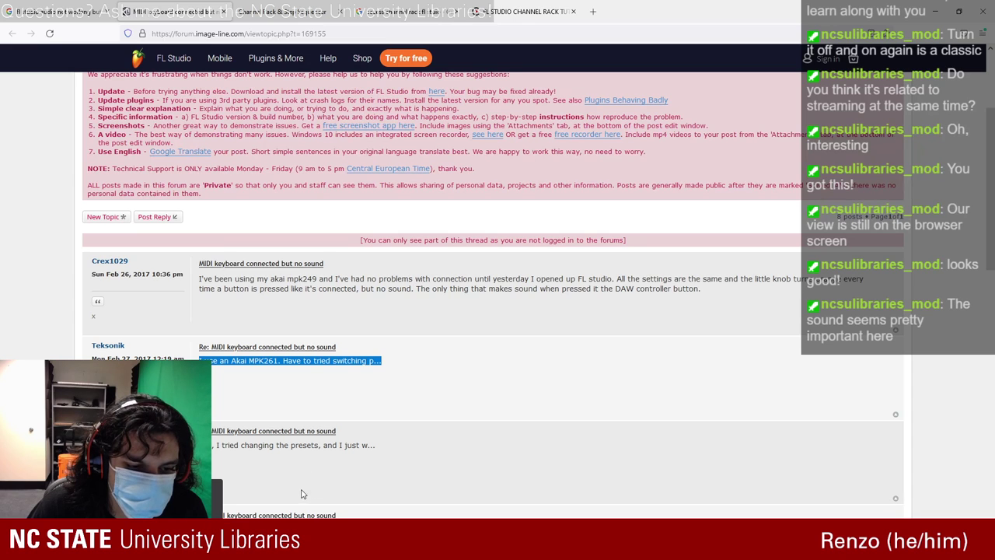
{"action": "key", "text": "ctrl+shift+i"}
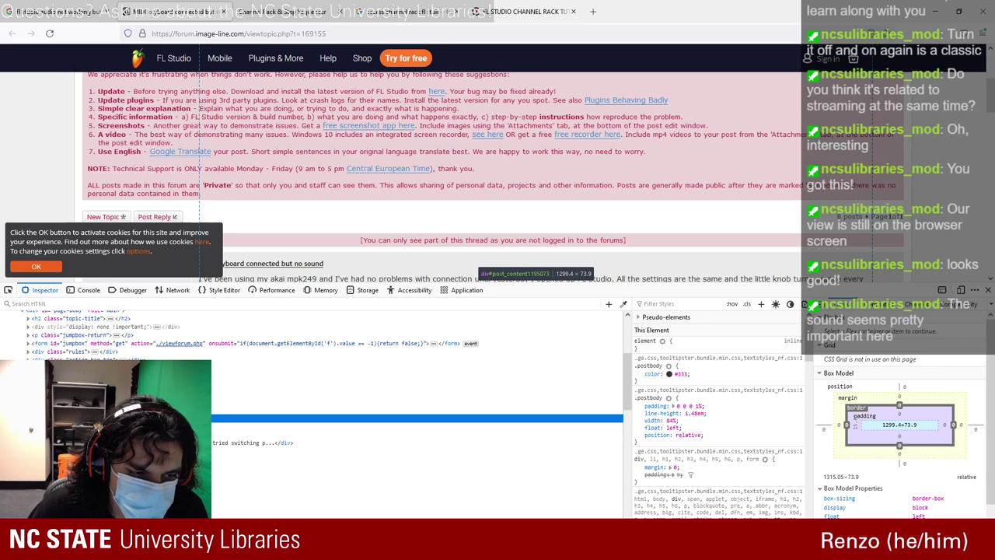
{"action": "left_click", "coordinate": [163, 443]}
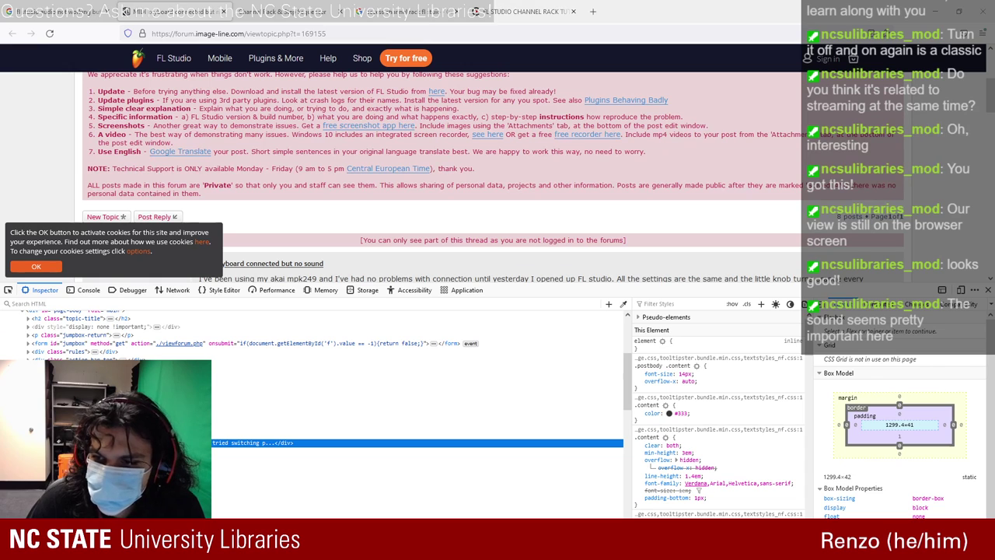
{"action": "left_click", "coordinate": [989, 290]}
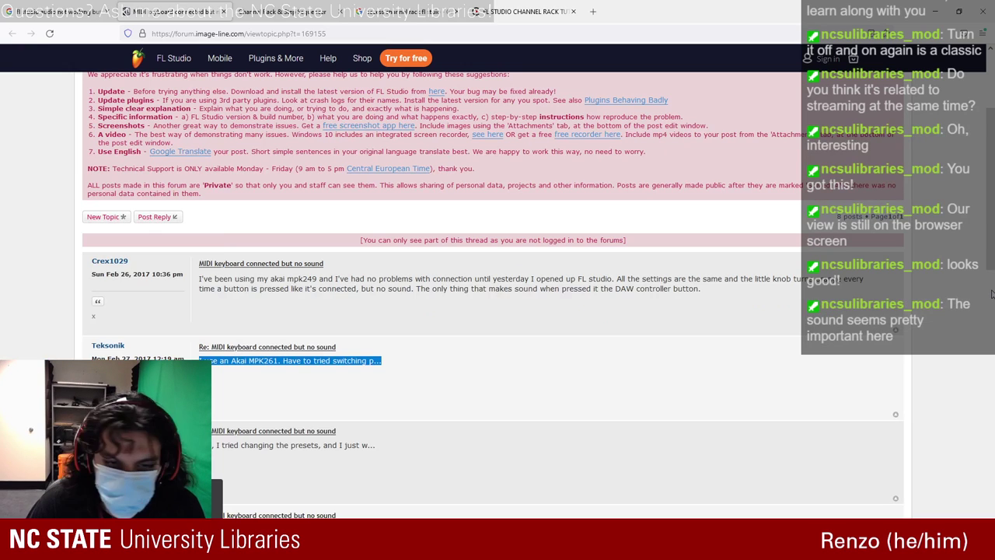
- Open the forum thread "Midi Keyboard registrering note but does not play sound" from the search results, then close both forum threads
{"action": "left_click", "coordinate": [67, 8]}
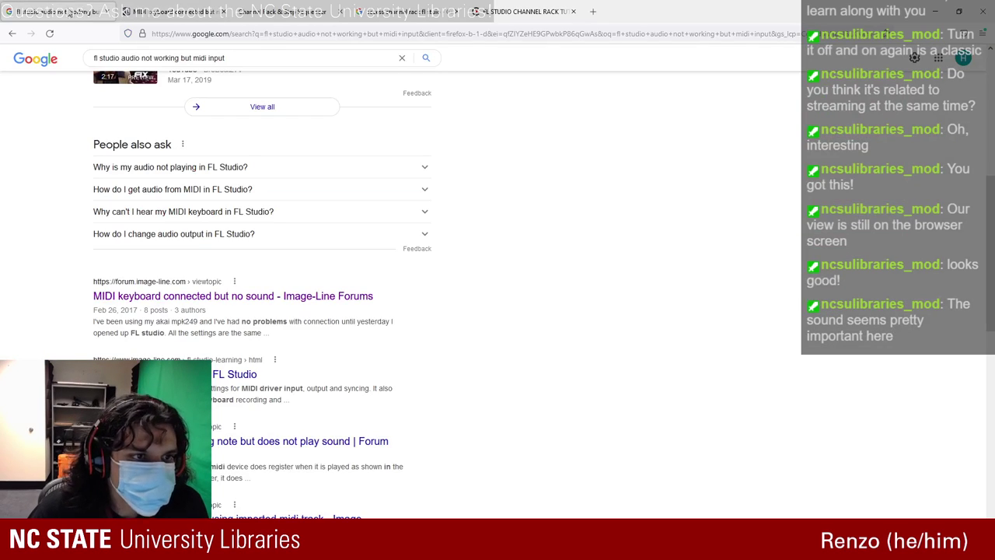
{"action": "scroll", "coordinate": [36, 274], "scroll_direction": "down", "scroll_amount": 3}
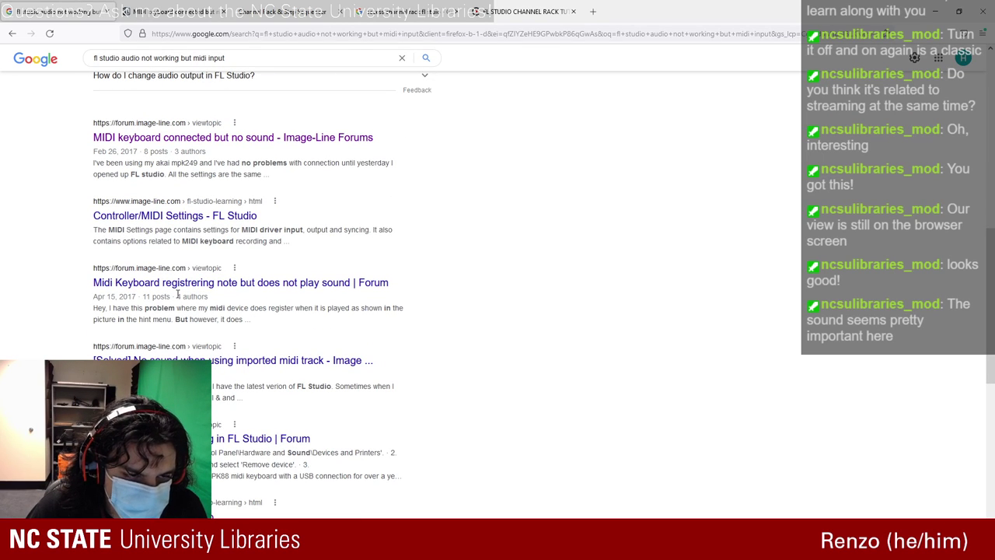
{"action": "left_click", "coordinate": [177, 283]}
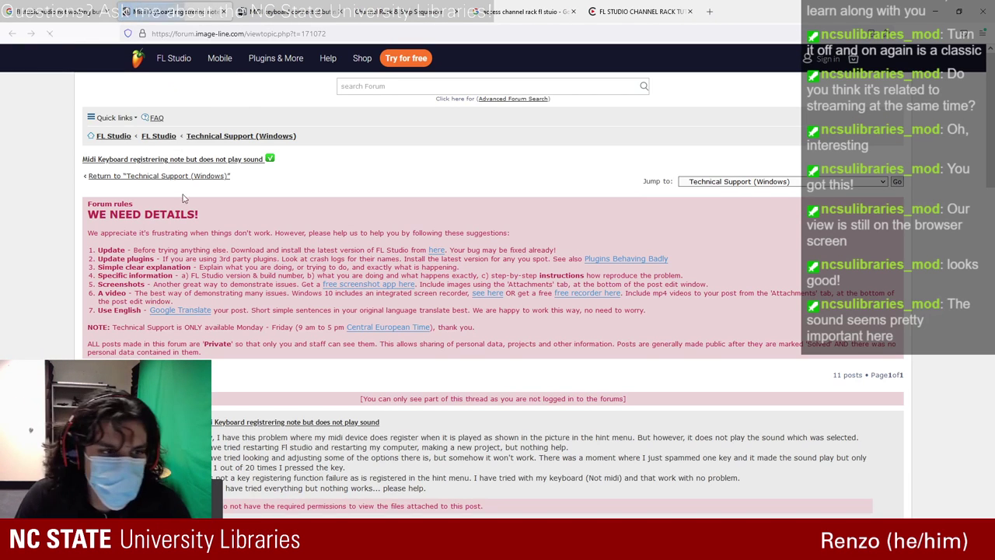
{"action": "left_click", "coordinate": [233, 17]}
{"action": "left_click", "coordinate": [224, 13]}
{"action": "left_click", "coordinate": [224, 13]}
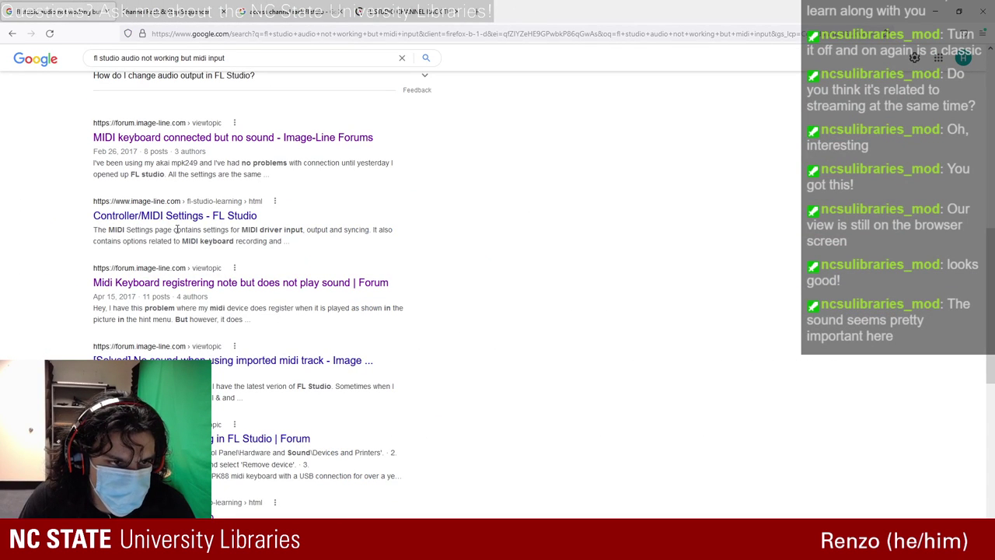
- Open the FLipside Forum thread about a MIDI keyboard that talks to FL but doesn't play notes from the search results
{"action": "scroll", "coordinate": [178, 230], "scroll_direction": "down", "scroll_amount": 2}
{"action": "scroll", "coordinate": [248, 296], "scroll_direction": "down", "scroll_amount": 1}
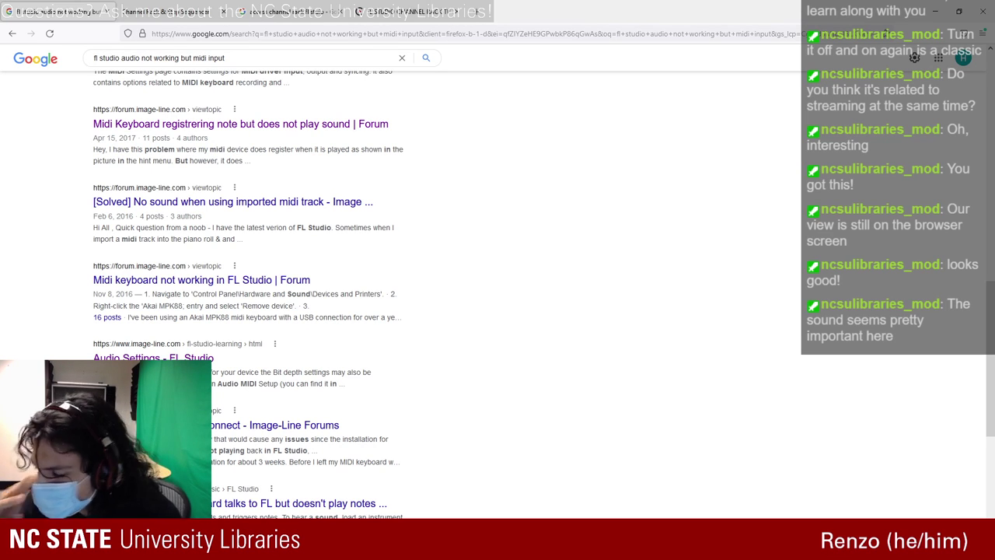
{"action": "scroll", "coordinate": [274, 368], "scroll_direction": "down", "scroll_amount": 1}
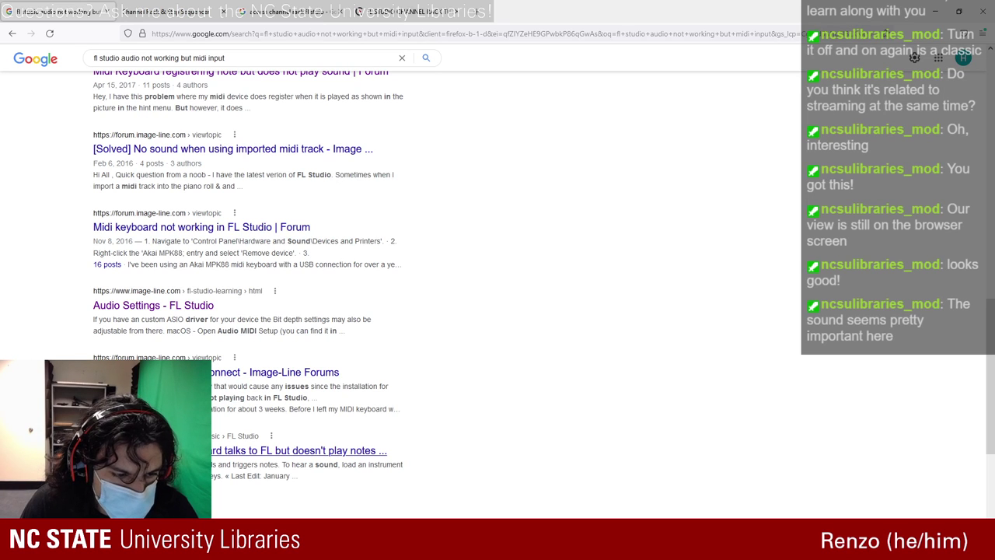
{"action": "middle_click", "coordinate": [221, 222]}
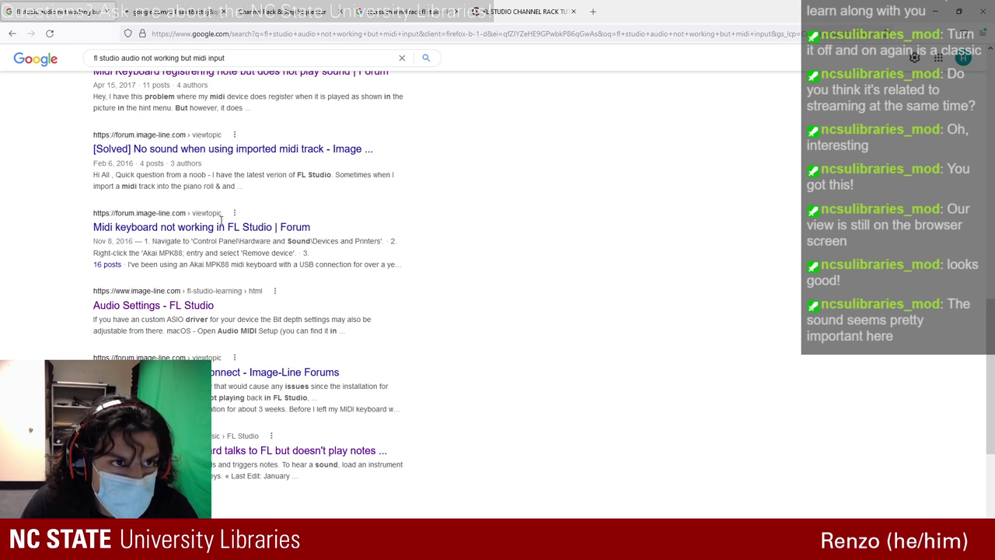
{"action": "left_click", "coordinate": [187, 11]}
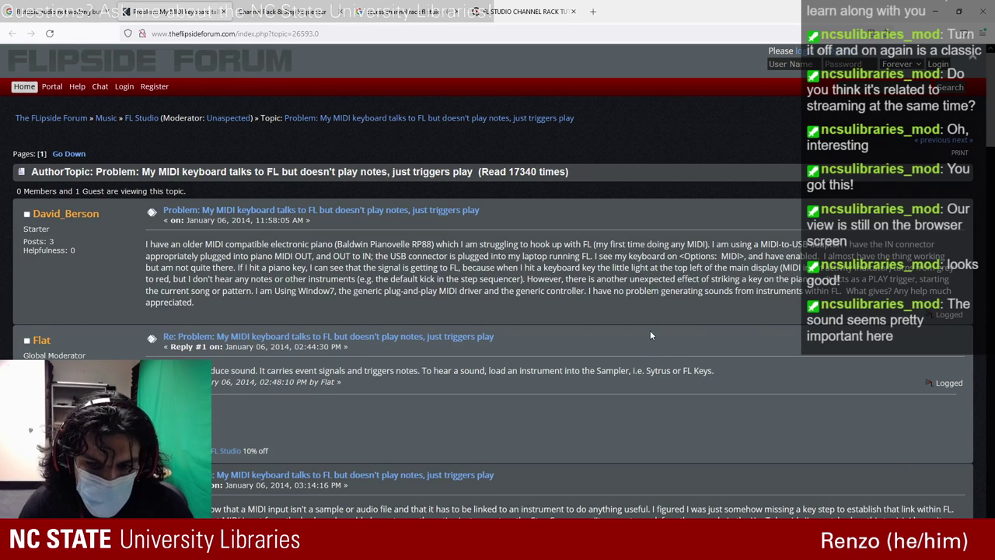
- Read the thread's posts through Reply #9 for advice on MIDI input, instruments and controller assignments
{"action": "scroll", "coordinate": [652, 335], "scroll_direction": "down", "scroll_amount": 1}
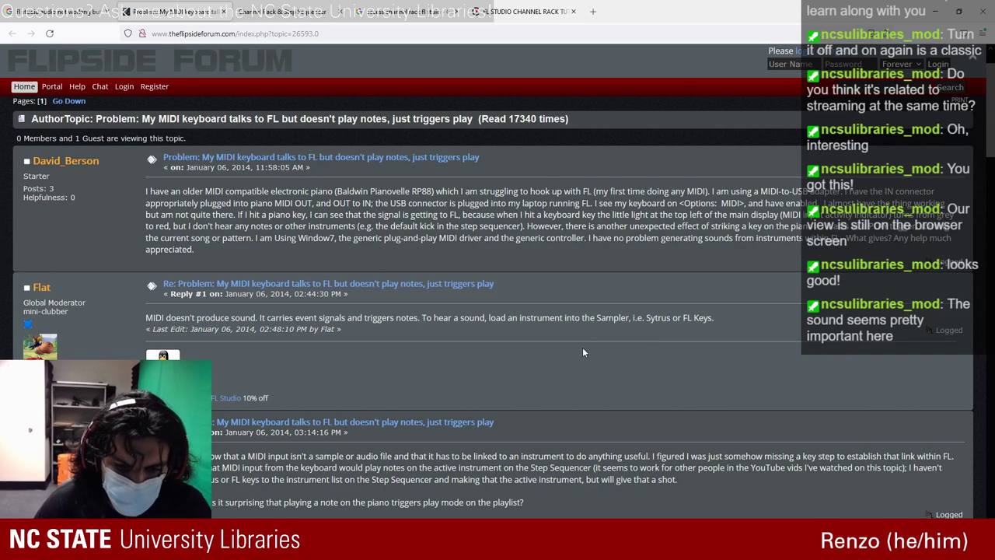
{"action": "scroll", "coordinate": [542, 296], "scroll_direction": "down", "scroll_amount": 1}
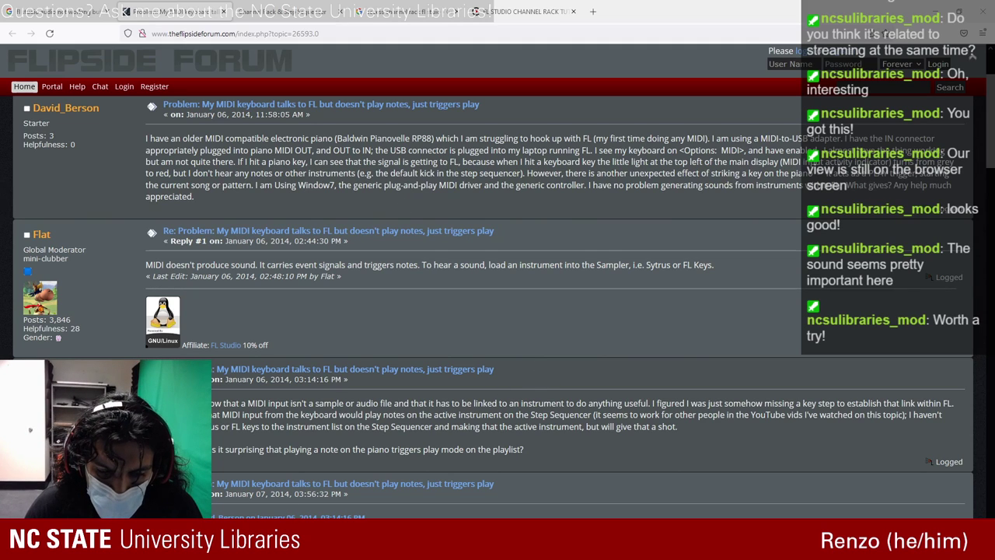
{"action": "scroll", "coordinate": [264, 225], "scroll_direction": "down", "scroll_amount": 3}
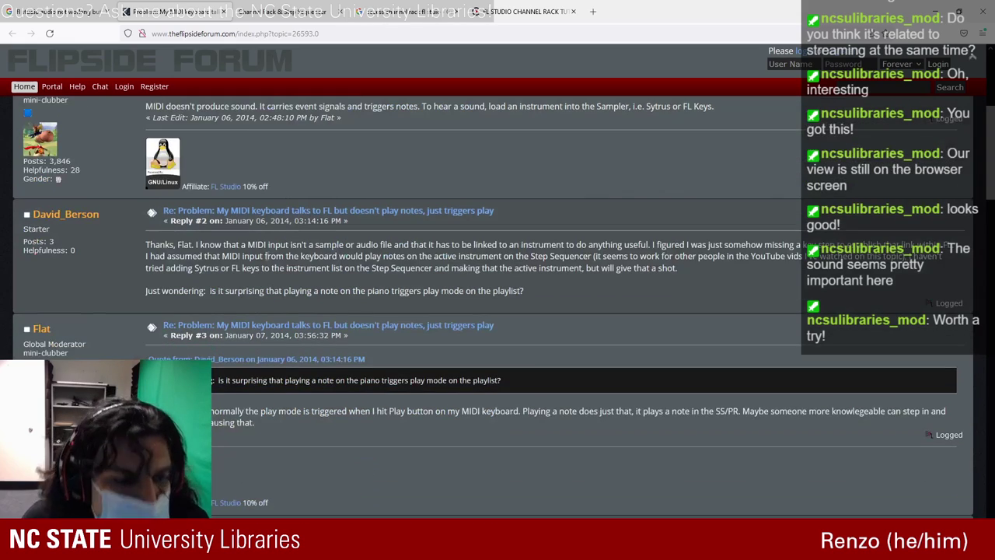
{"action": "scroll", "coordinate": [410, 418], "scroll_direction": "down", "scroll_amount": 2}
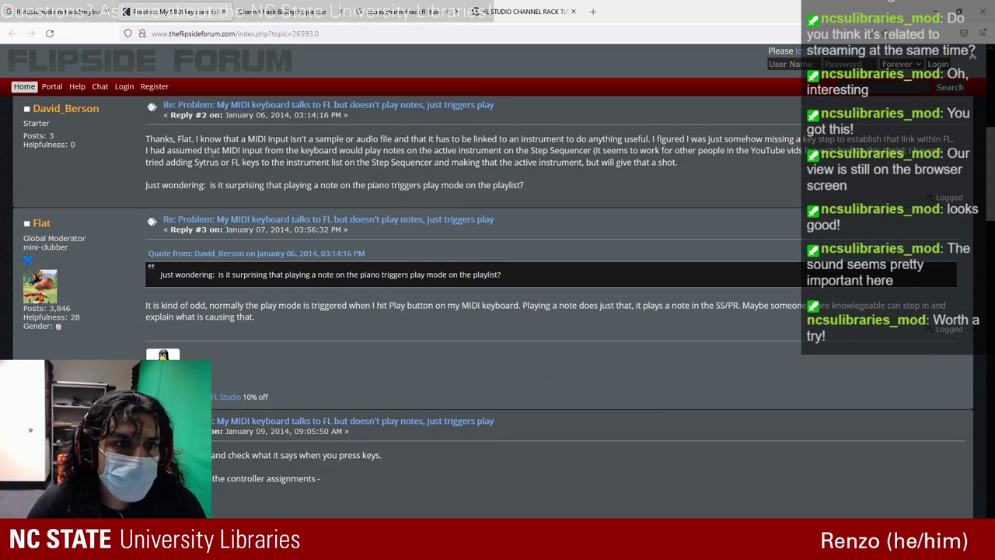
{"action": "scroll", "coordinate": [267, 174], "scroll_direction": "down", "scroll_amount": 7}
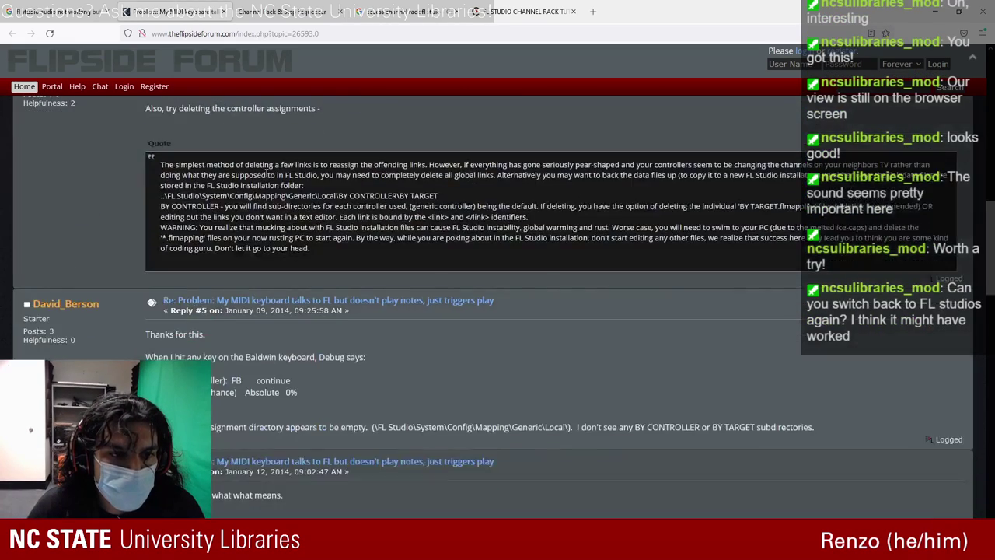
{"action": "scroll", "coordinate": [267, 174], "scroll_direction": "down", "scroll_amount": 11}
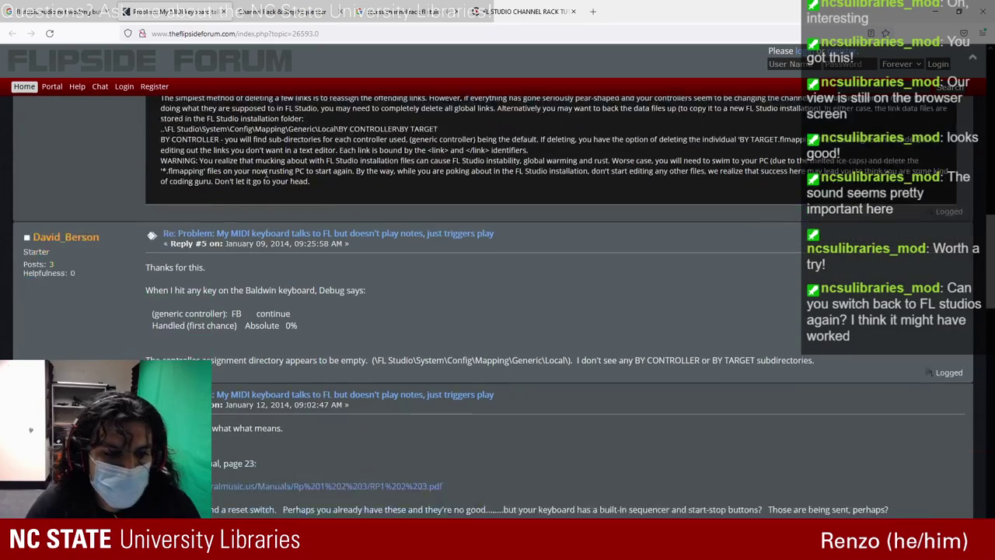
{"action": "scroll", "coordinate": [274, 159], "scroll_direction": "down", "scroll_amount": 3}
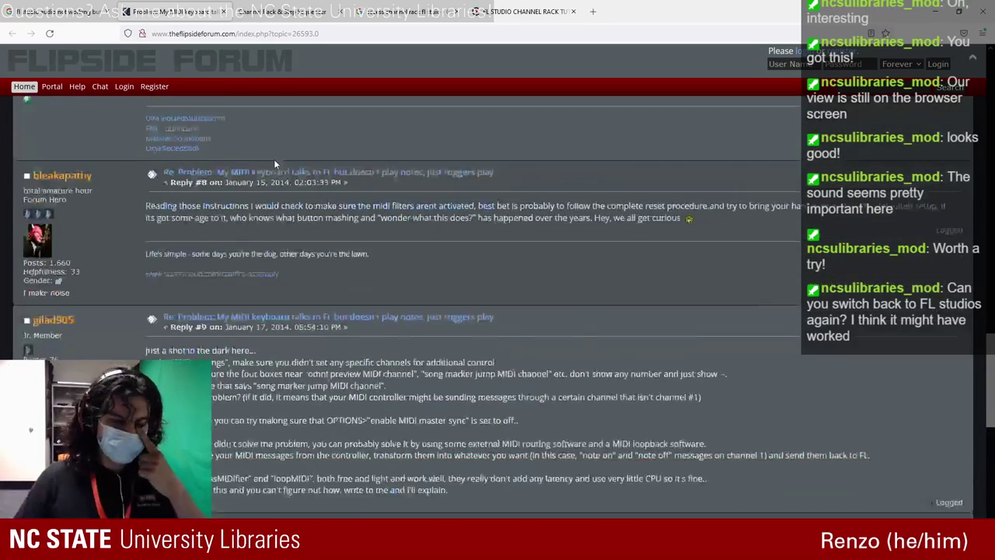
{"action": "left_click", "coordinate": [72, 14]}
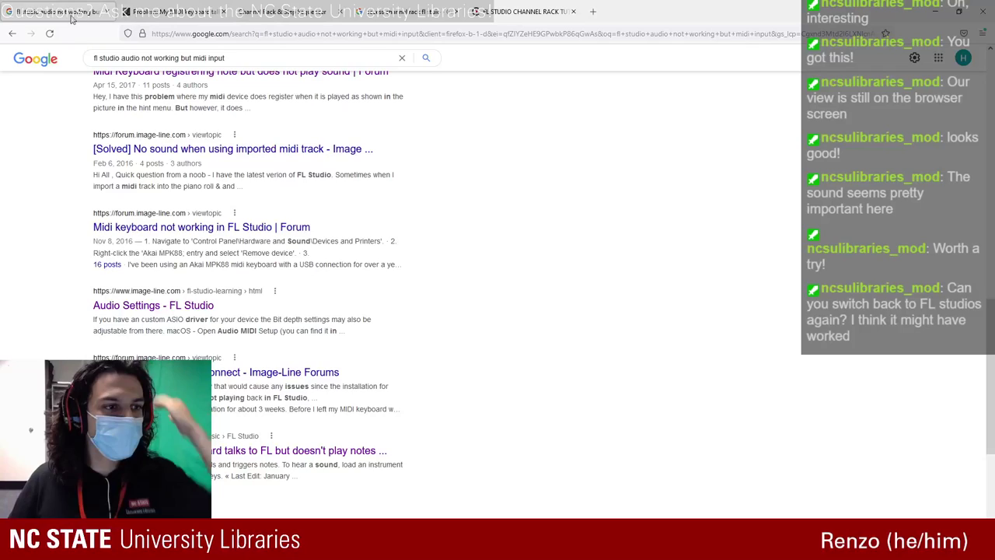
{"action": "left_click", "coordinate": [154, 14]}
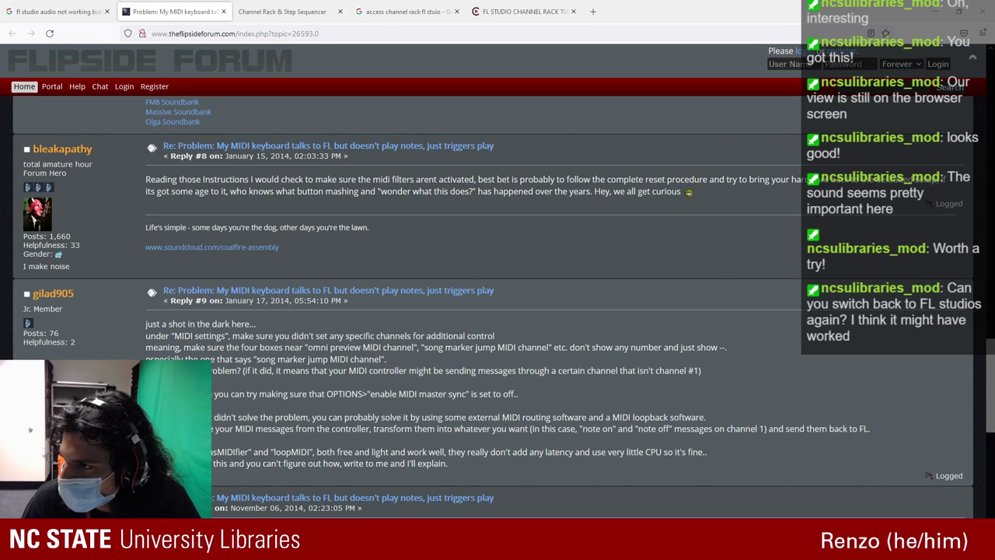
- Switch to FL Studio, reposition the mixer window and stop the playback
{"action": "key", "text": "alt+Tab"}
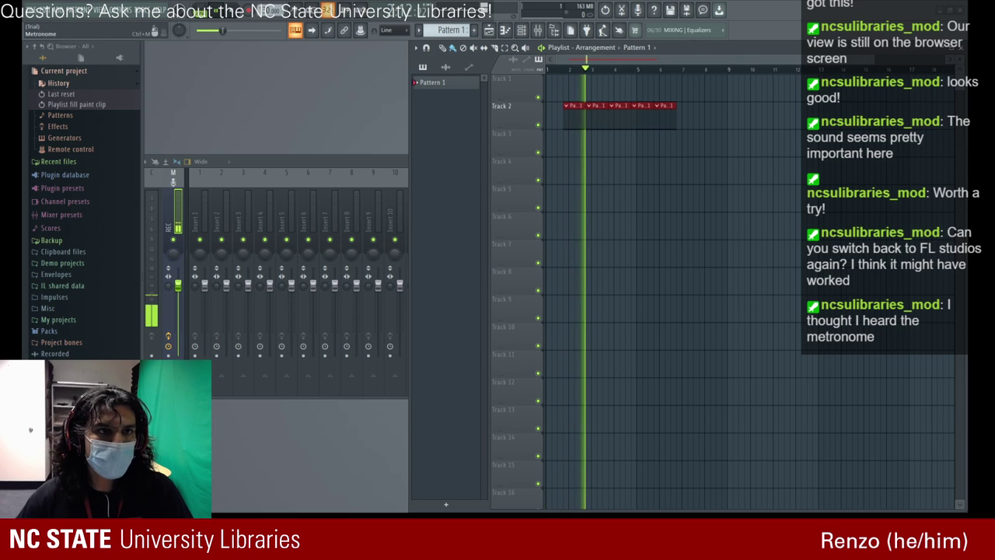
{"action": "left_click_drag", "start_coordinate": [284, 161], "coordinate": [256, 140]}
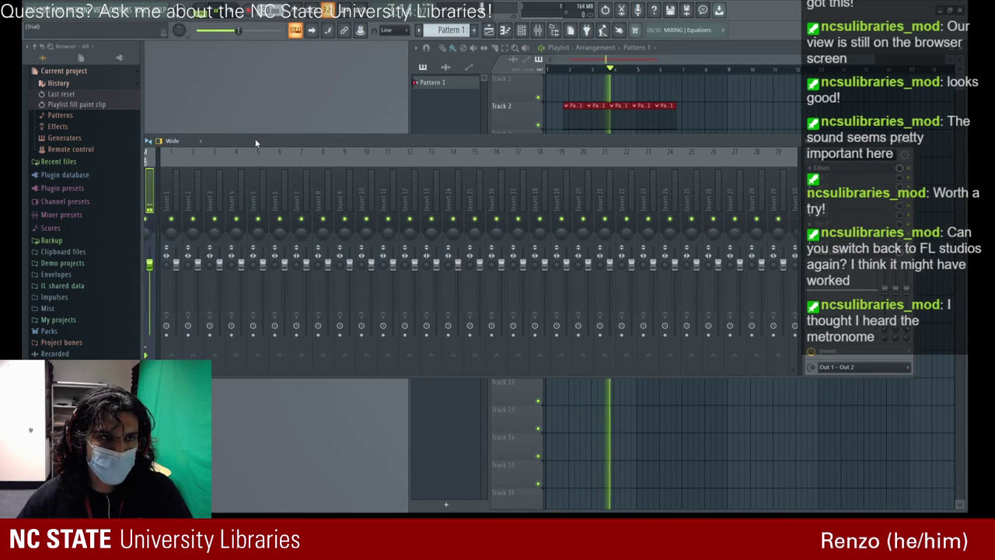
{"action": "key", "text": "space"}
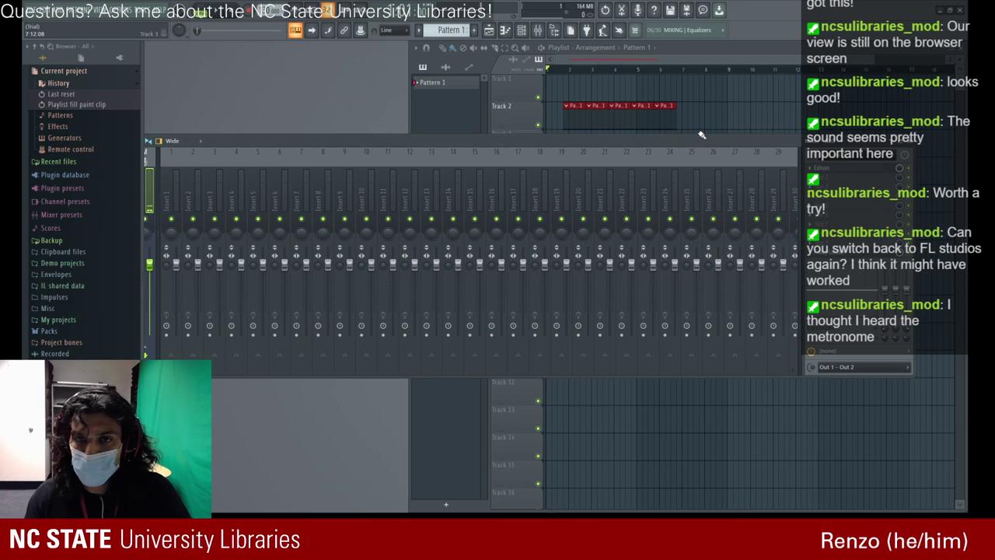
- Show the piano roll and channel rack, and open the 808 Kick channel's sampler settings
{"action": "left_click", "coordinate": [433, 76]}
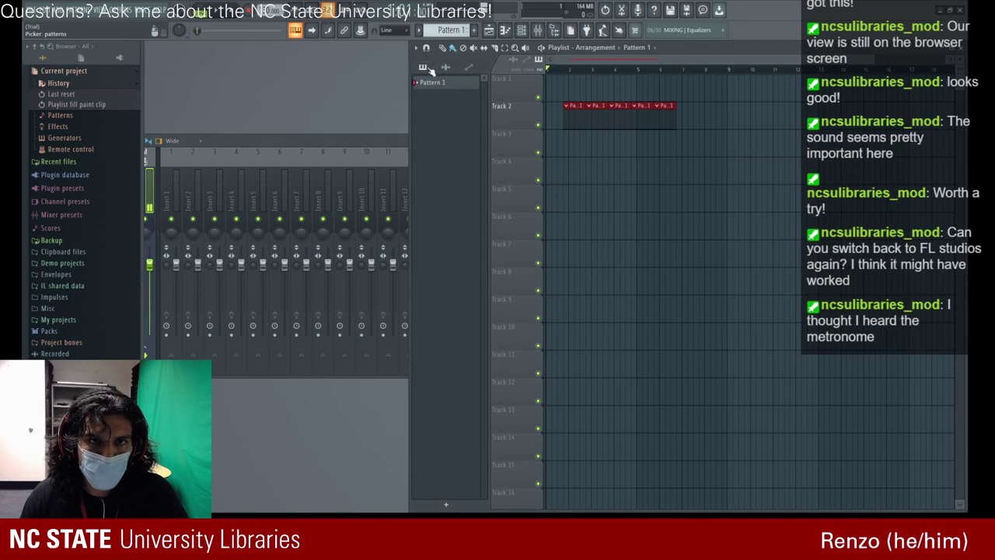
{"action": "left_click", "coordinate": [505, 30]}
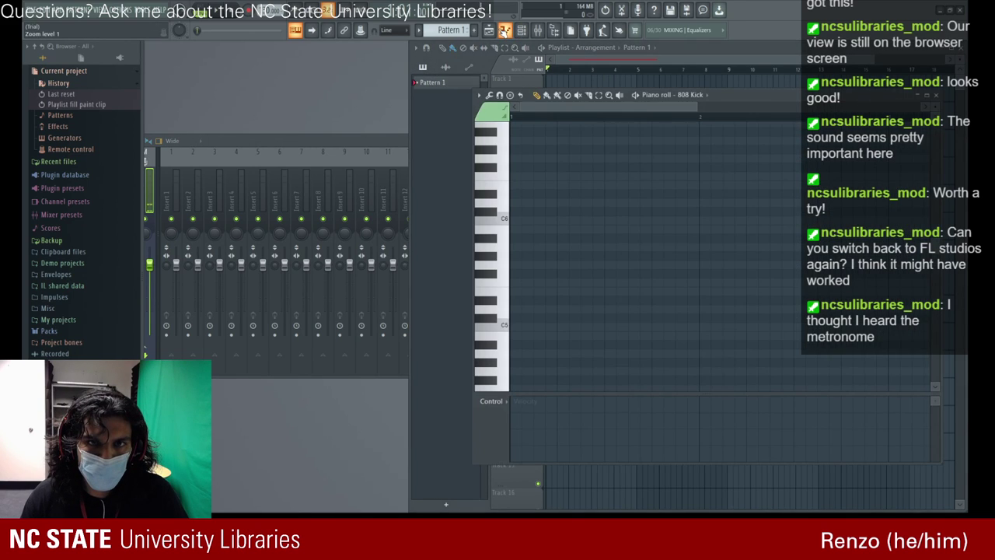
{"action": "left_click", "coordinate": [522, 30]}
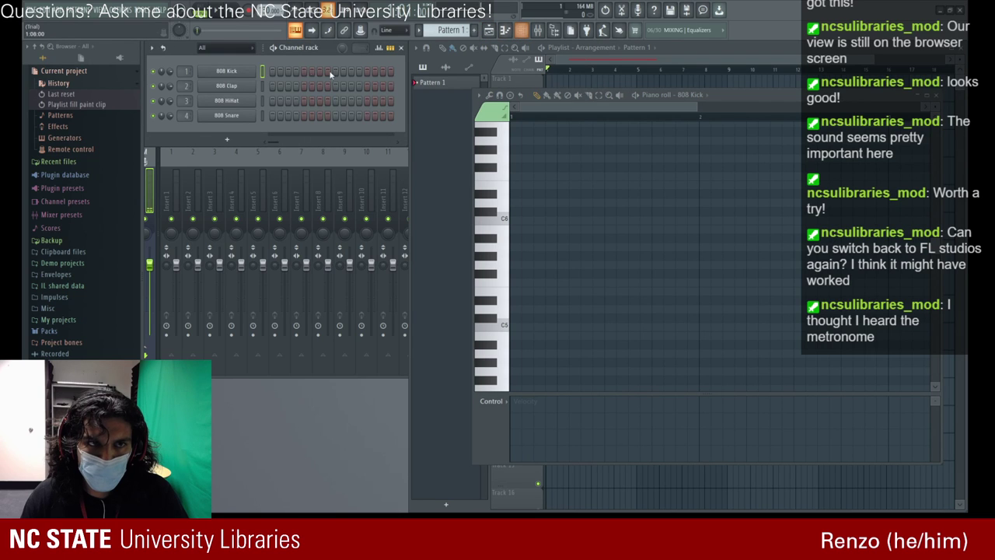
{"action": "left_click", "coordinate": [254, 73]}
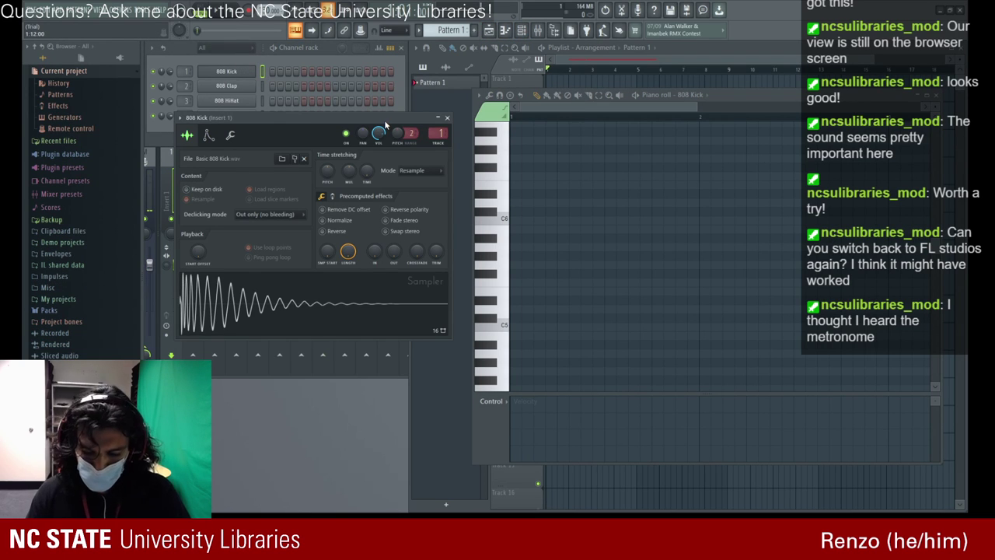
- Play several test notes through the 808 Kick channel to check for sound
{"action": "key", "text": "q"}
{"action": "key", "text": "q"}
{"action": "key", "text": "q"}
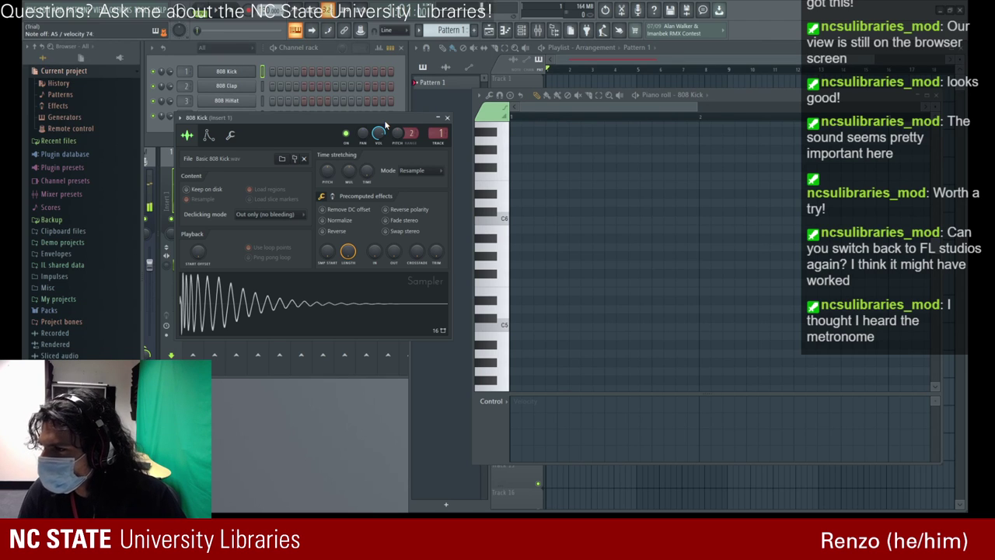
{"action": "key", "text": "n"}
{"action": "key", "text": "n"}
{"action": "key", "text": "n"}
{"action": "key", "text": "n"}
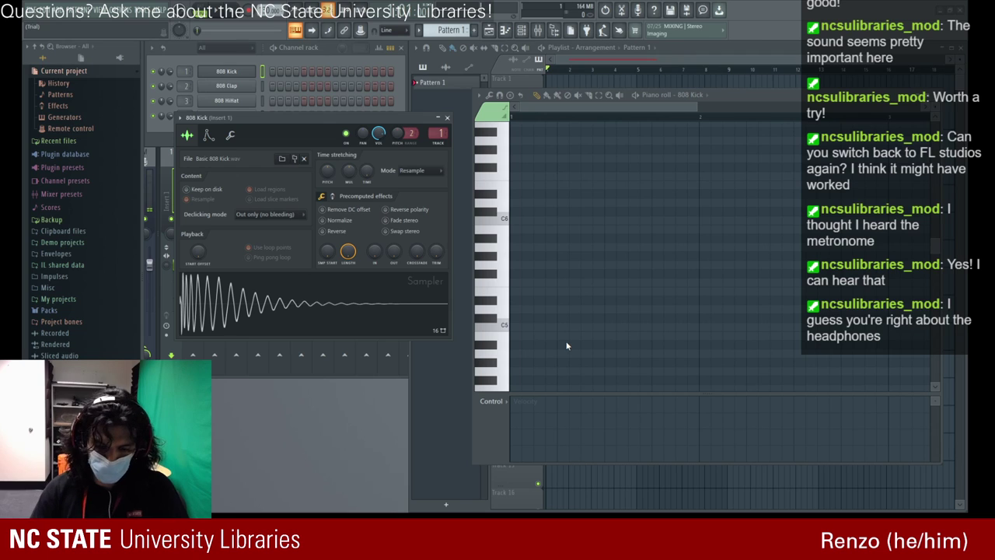
- Inspect the 808 Clap and 808 Snare samplers, and toggle the 808 Clap's fourth step on and off
{"action": "left_click", "coordinate": [238, 87]}
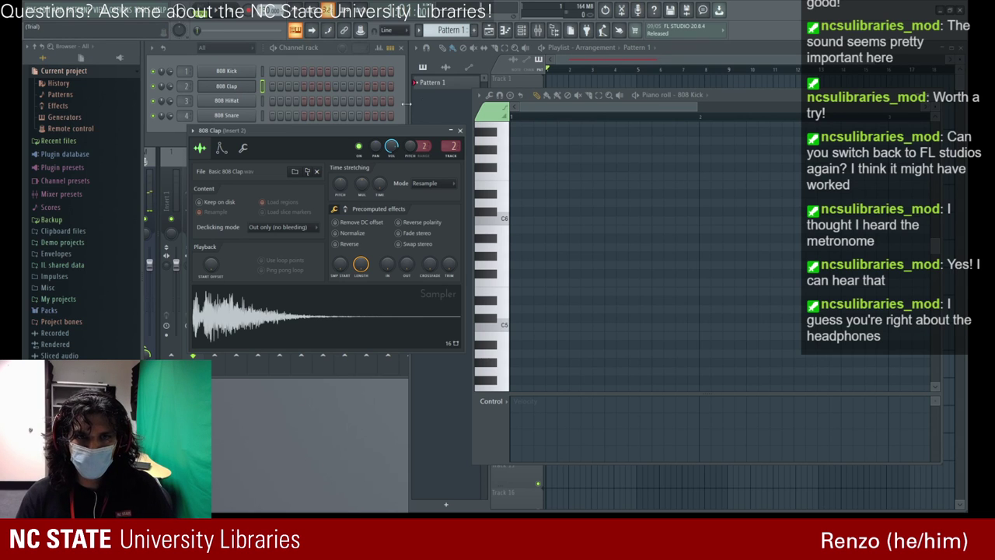
{"action": "left_click", "coordinate": [404, 128]}
{"action": "left_click", "coordinate": [460, 130]}
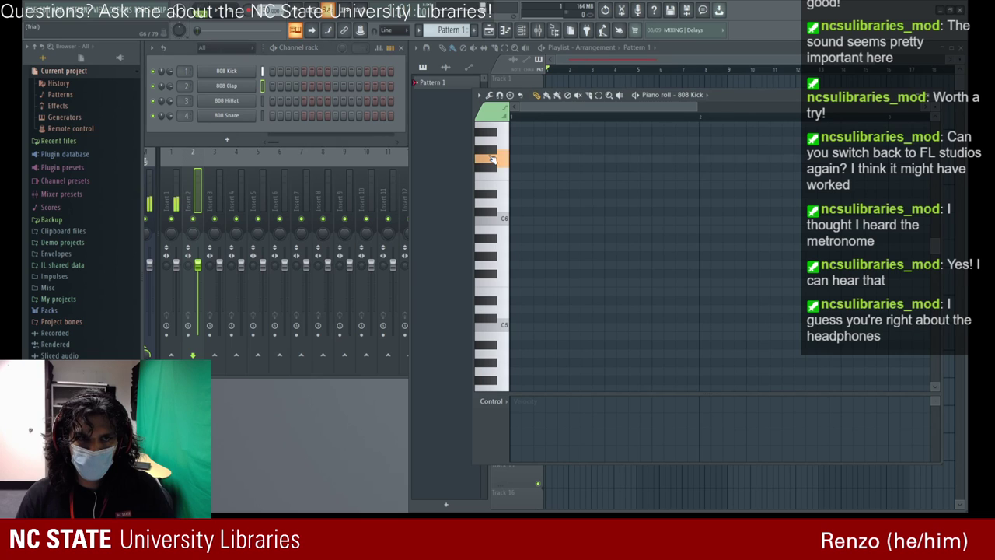
{"action": "left_click", "coordinate": [295, 86]}
{"action": "left_click", "coordinate": [245, 117]}
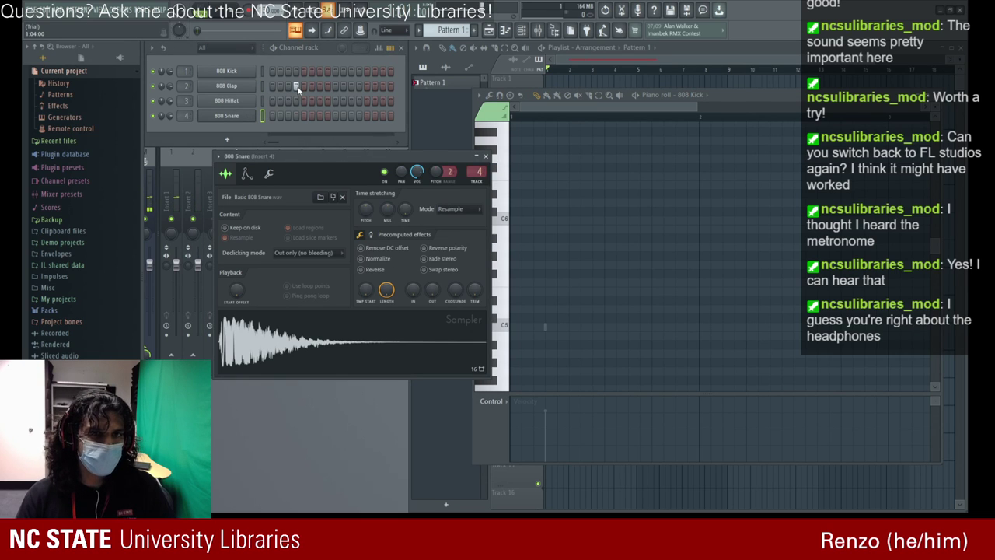
{"action": "left_click", "coordinate": [297, 87]}
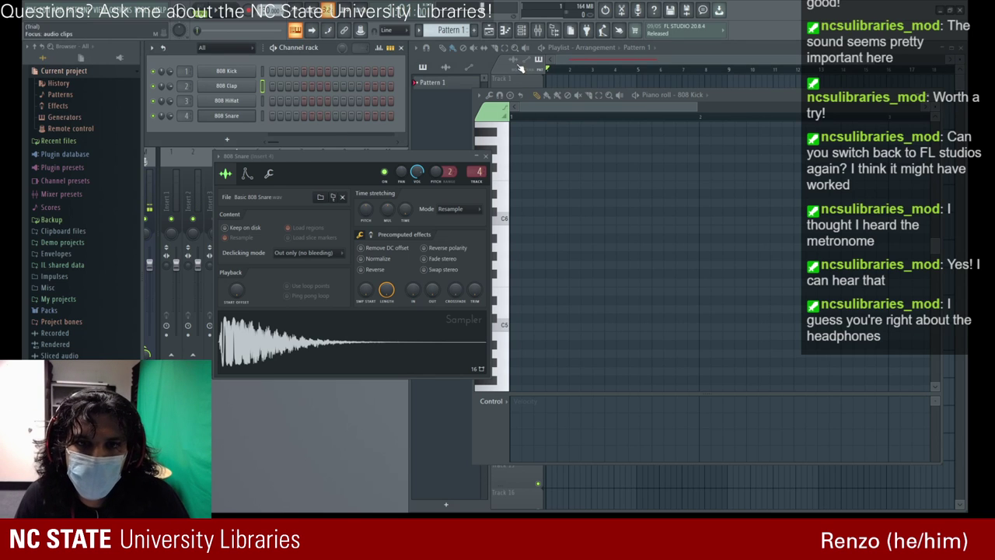
- Delete the row of Pattern 1 clips from Track 2 of the playlist
{"action": "left_click", "coordinate": [520, 69]}
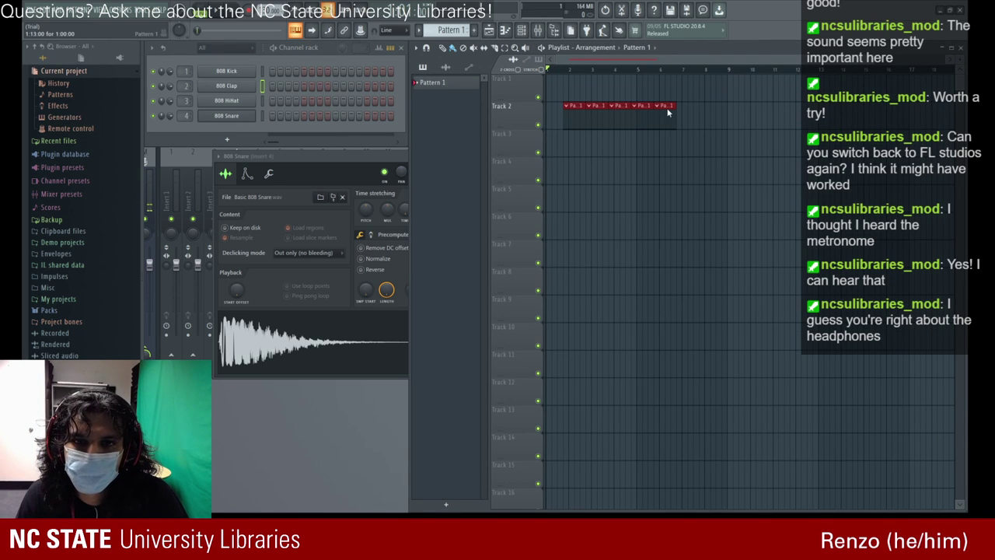
{"action": "left_click_drag", "start_coordinate": [673, 114], "coordinate": [586, 119]}
{"action": "right_click", "coordinate": [585, 119]}
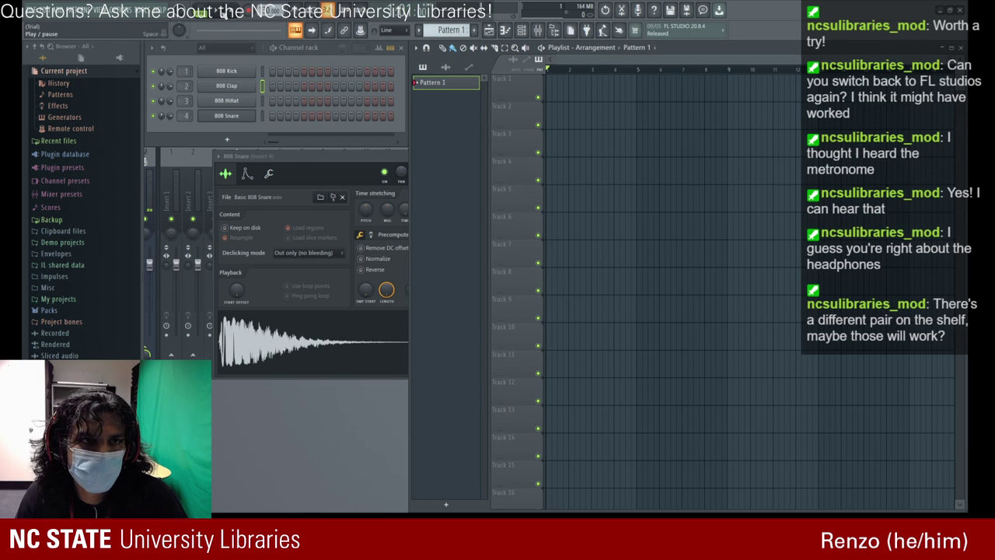
- Start and stop the playlist playback repeatedly with the mixer displayed to test the audio output
{"action": "key", "text": "space"}
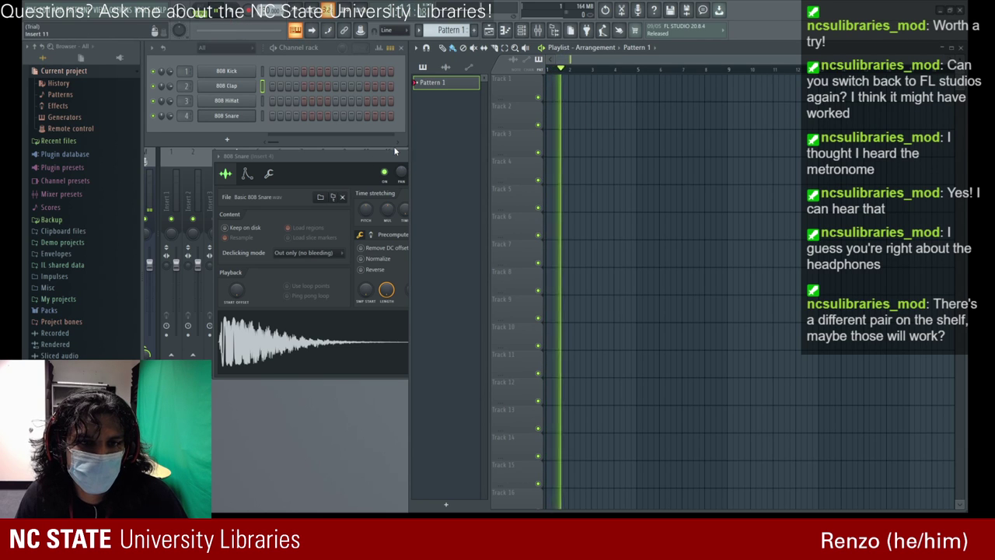
{"action": "key", "text": "F9"}
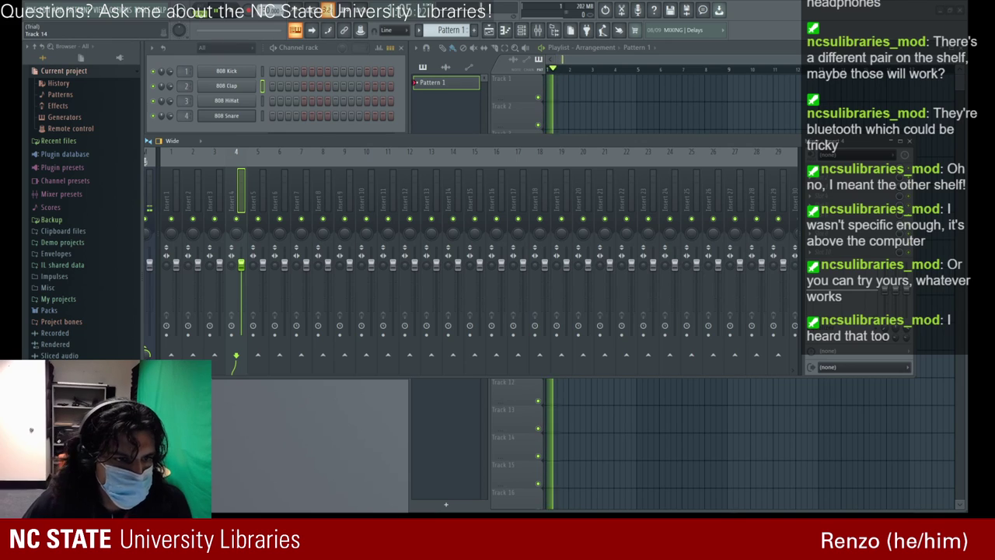
{"action": "key", "text": "space"}
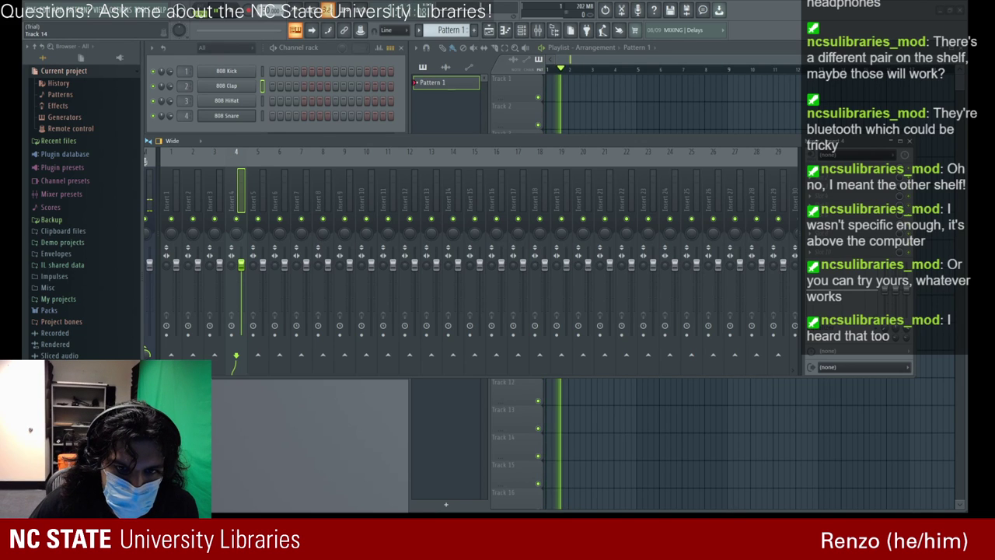
{"action": "key", "text": "space"}
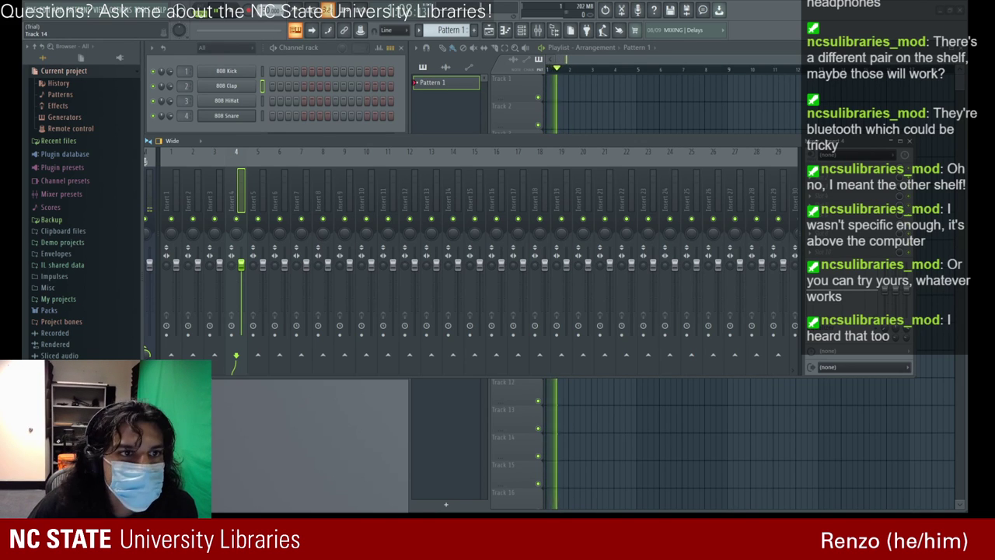
{"action": "key", "text": "space"}
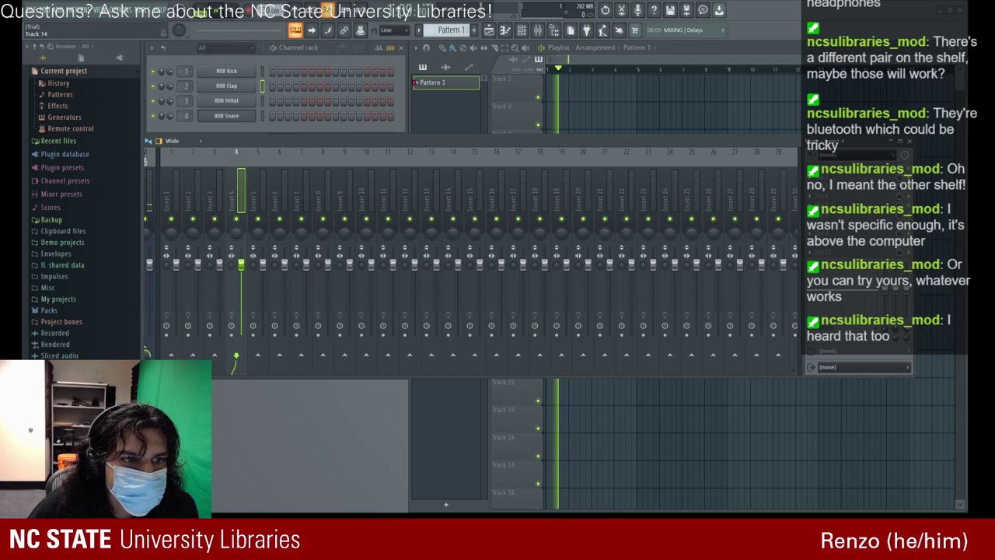
{"action": "key", "text": "space"}
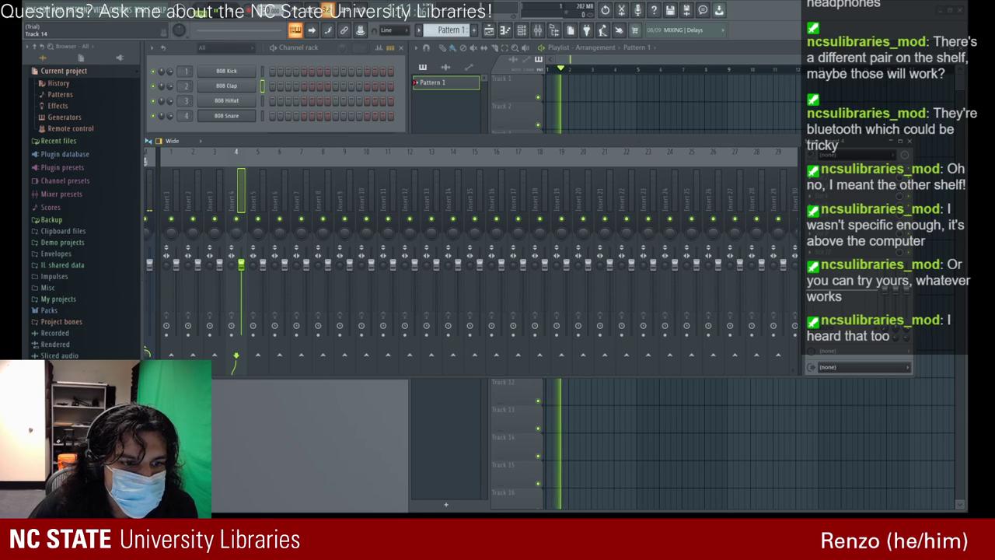
{"action": "key", "text": "space"}
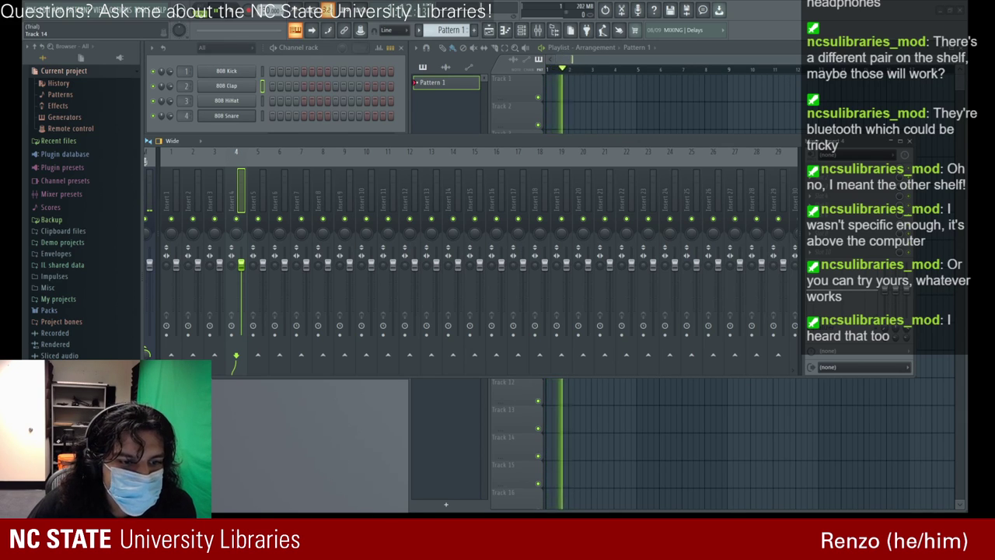
- Toggle playback, move the mixer clear of the channel rack, and test the 808 Clap sampler with a note
{"action": "key", "text": "space"}
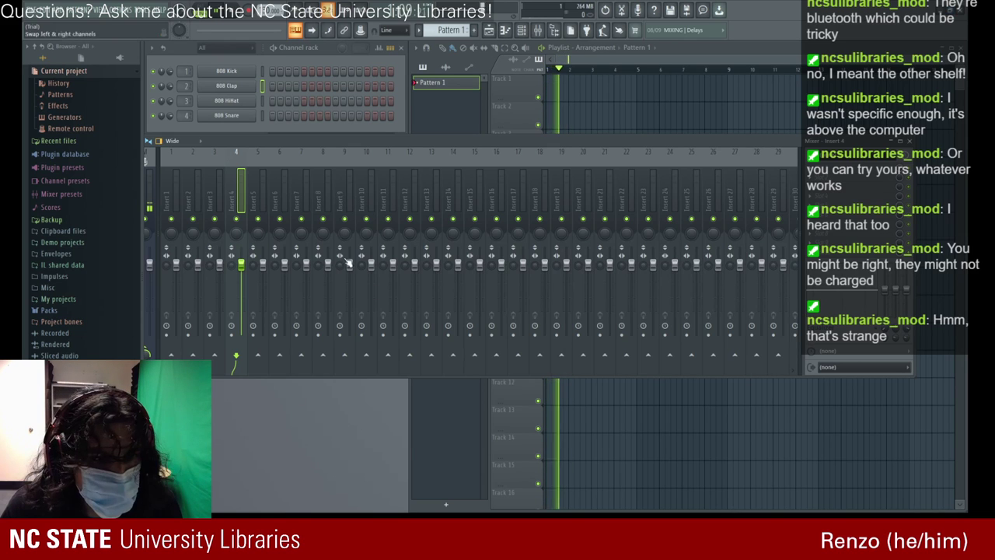
{"action": "left_click_drag", "start_coordinate": [250, 142], "coordinate": [353, 181]}
{"action": "left_click", "coordinate": [220, 87]}
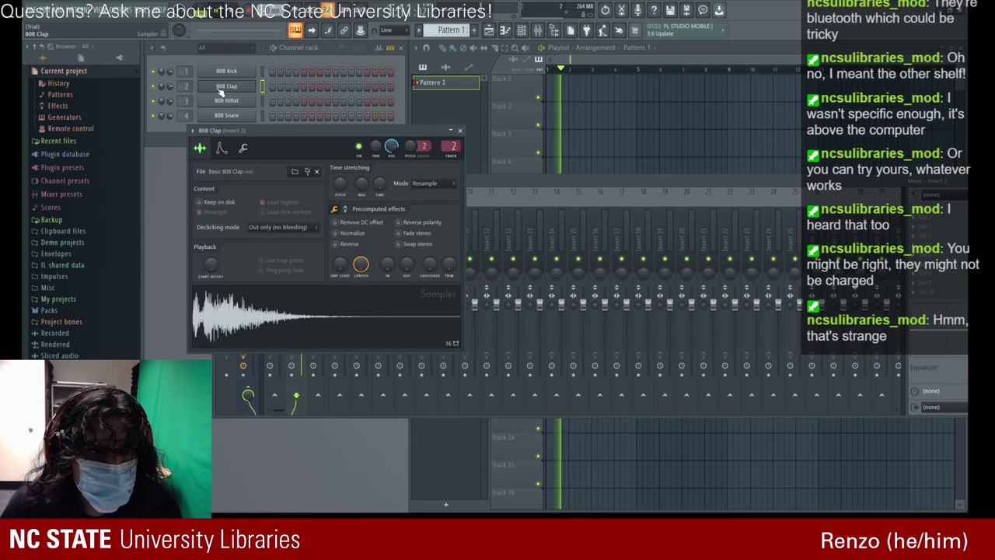
{"action": "key", "text": "r"}
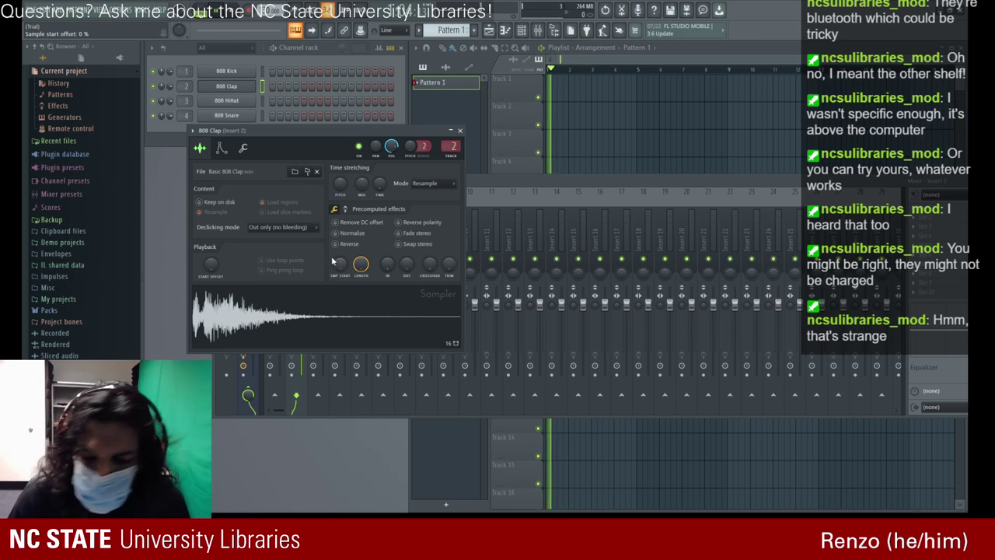
{"action": "left_click_drag", "start_coordinate": [338, 321], "coordinate": [383, 314]}
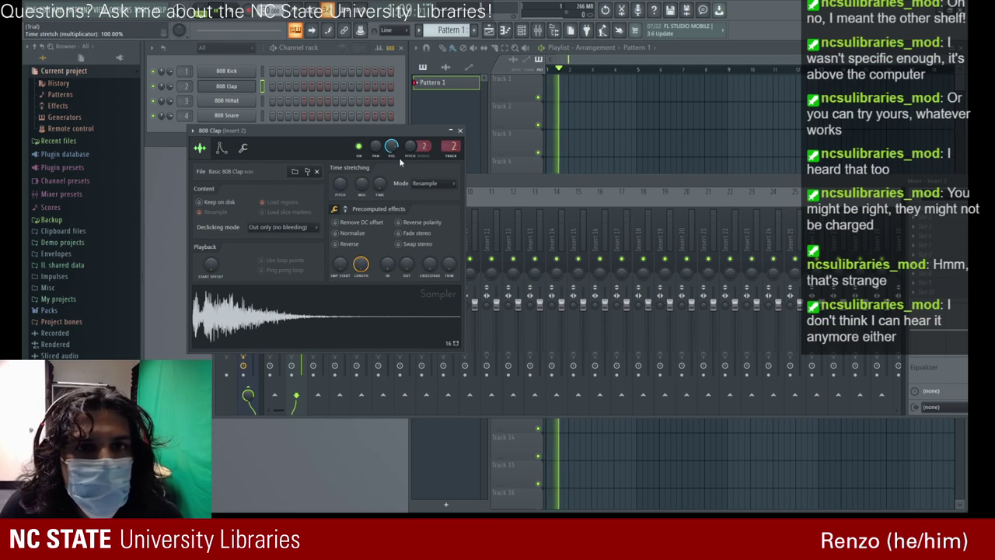
{"action": "left_click", "coordinate": [461, 131]}
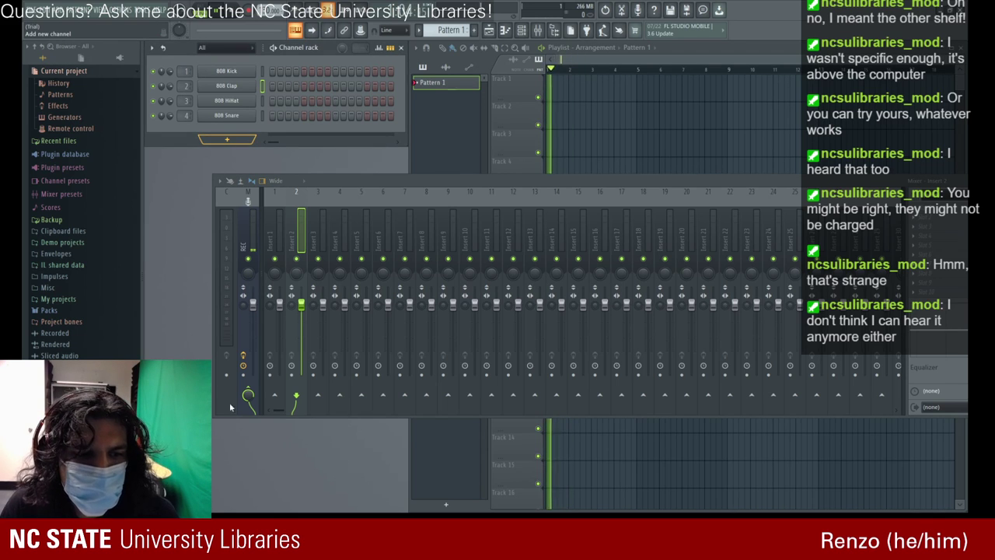
- Add a 3x Osc channel to the channel rack, close its window and reposition the mixer below the rack
{"action": "left_click", "coordinate": [250, 359]}
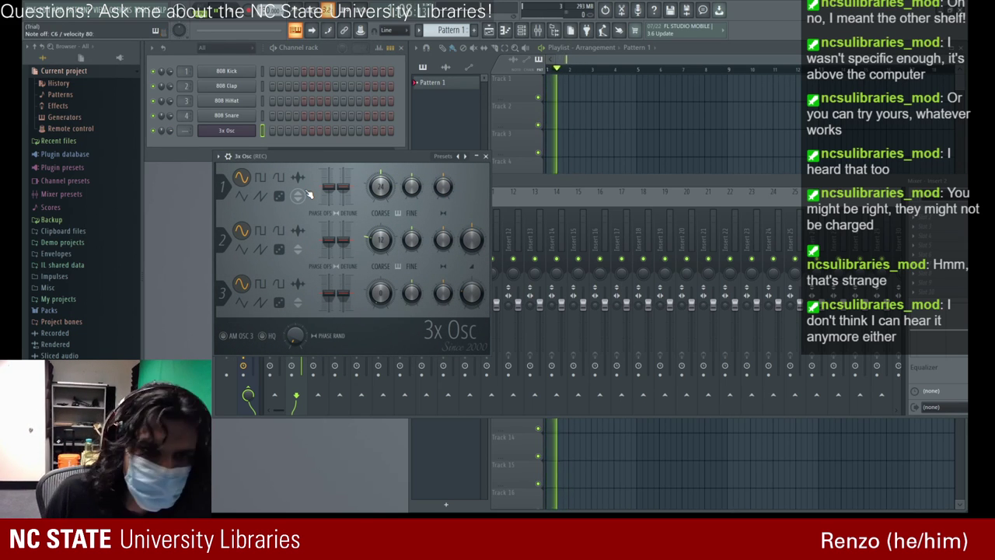
{"action": "left_click", "coordinate": [485, 156]}
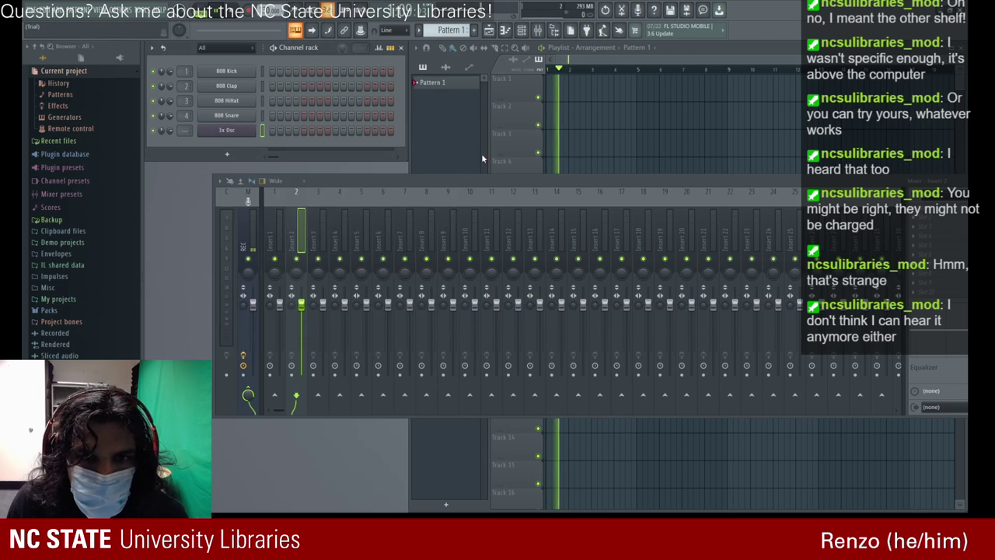
{"action": "left_click_drag", "start_coordinate": [468, 182], "coordinate": [392, 171]}
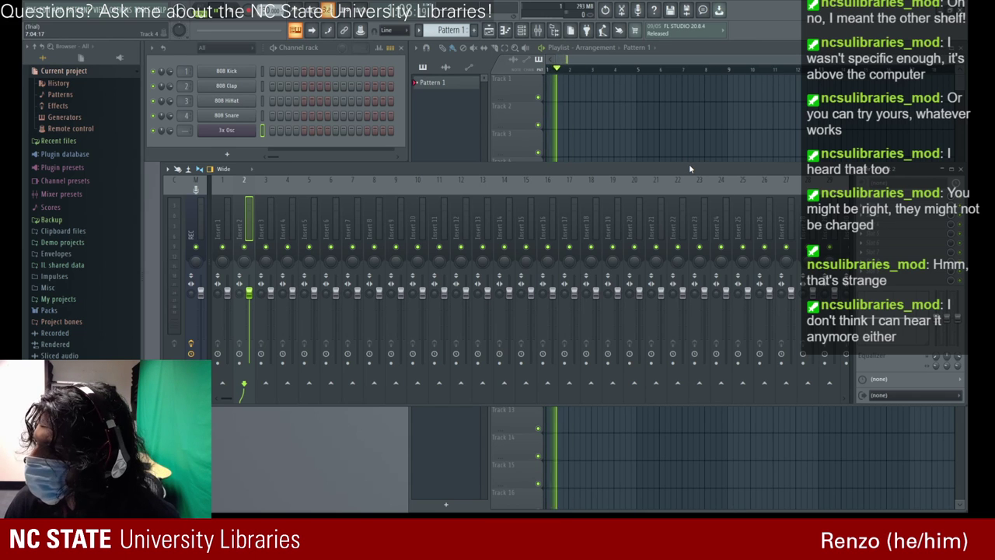
{"action": "left_click_drag", "start_coordinate": [689, 164], "coordinate": [668, 178]}
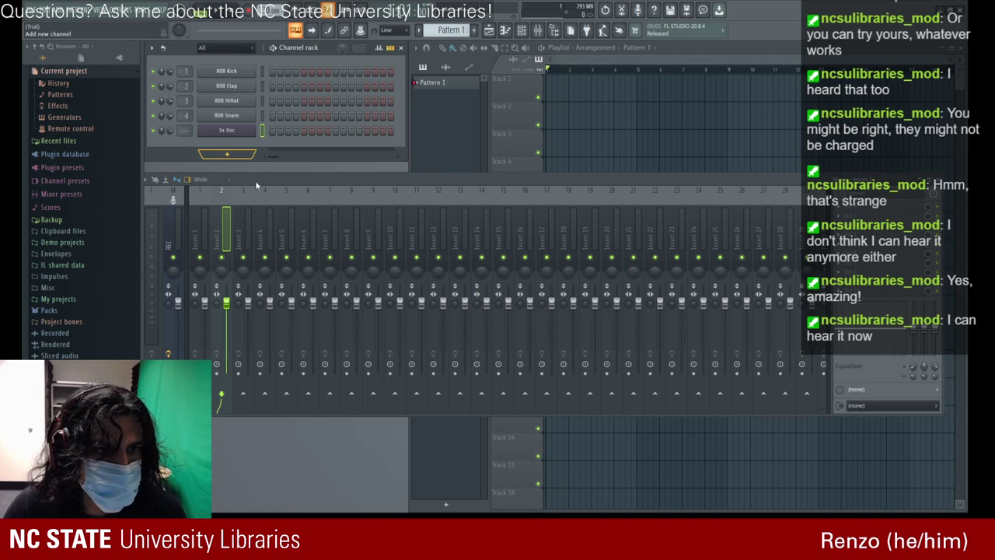
- Add a FLEX channel and replace it with the Sakura synthesizer
{"action": "left_click", "coordinate": [222, 394]}
{"action": "left_click", "coordinate": [493, 169]}
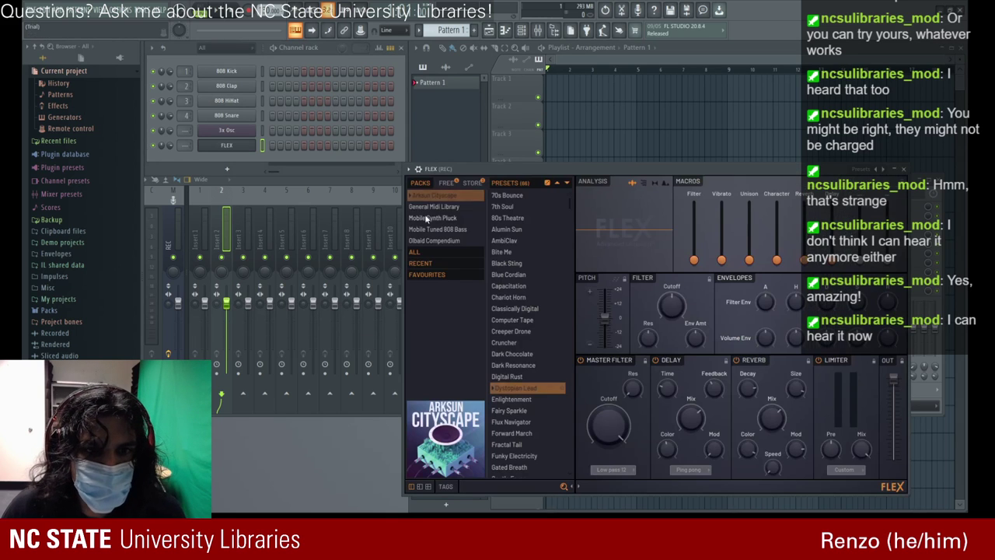
{"action": "left_click", "coordinate": [902, 169]}
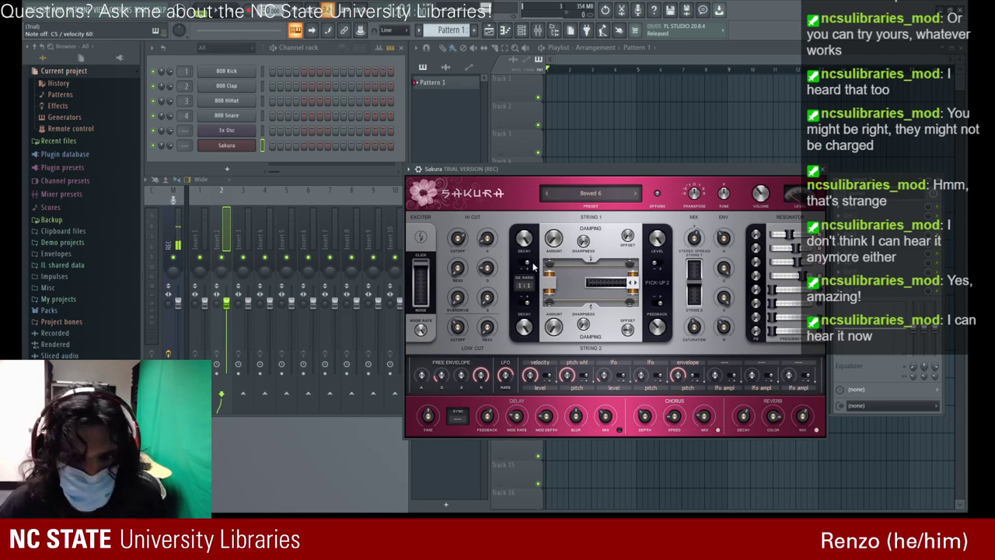
- Step Sakura through ATM CreepShow FG and ATM Evil Medievel FG to ATM Industrial Activity FG, and reposition its window
{"action": "left_click", "coordinate": [637, 193]}
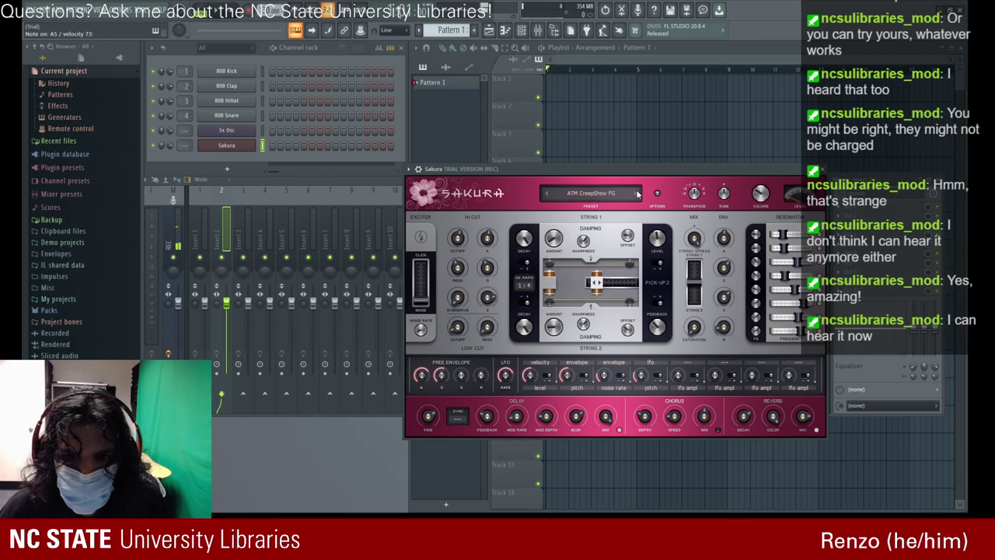
{"action": "left_click", "coordinate": [637, 193]}
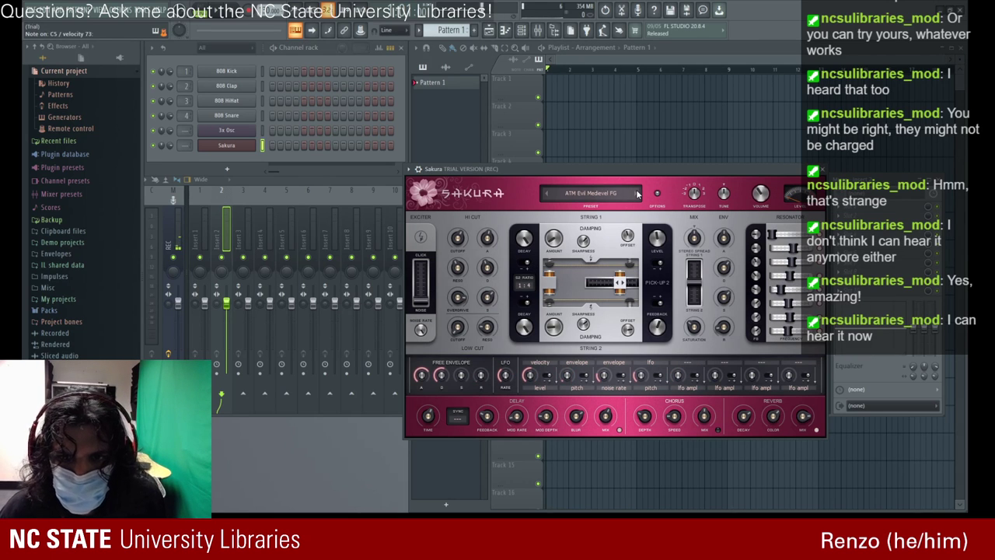
{"action": "left_click", "coordinate": [638, 194]}
{"action": "left_click_drag", "start_coordinate": [629, 170], "coordinate": [544, 138]}
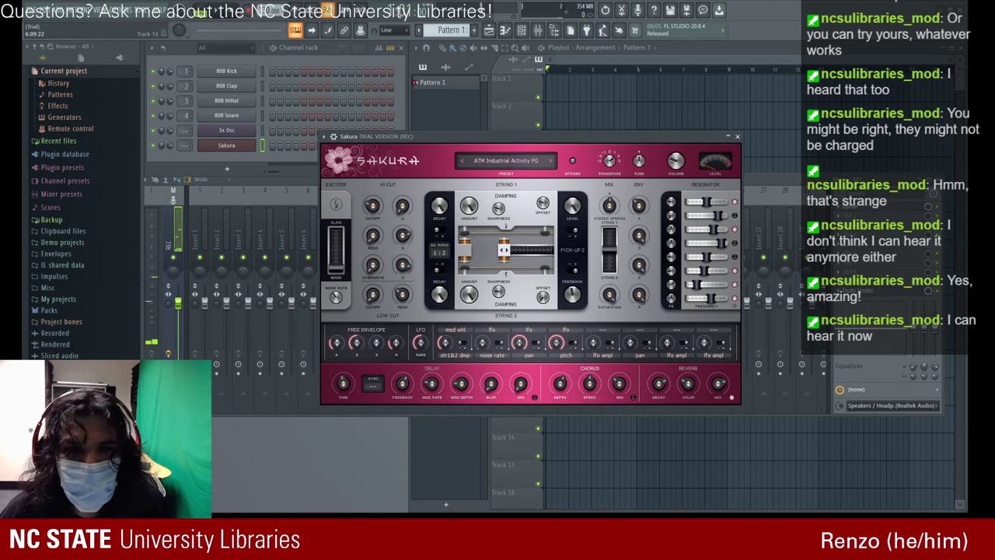
- Audition the Keyboard bank presets in Sakura's Presets Library from KBD Dusty Rhodes MKII FG to KBD Taped EP FG
{"action": "left_click", "coordinate": [549, 162]}
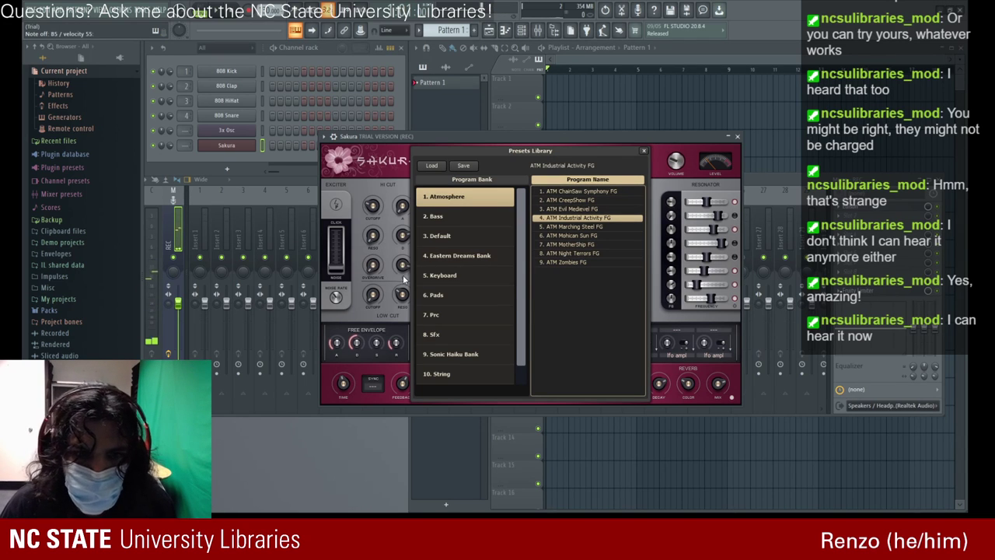
{"action": "left_click", "coordinate": [441, 275]}
{"action": "left_click", "coordinate": [573, 200]}
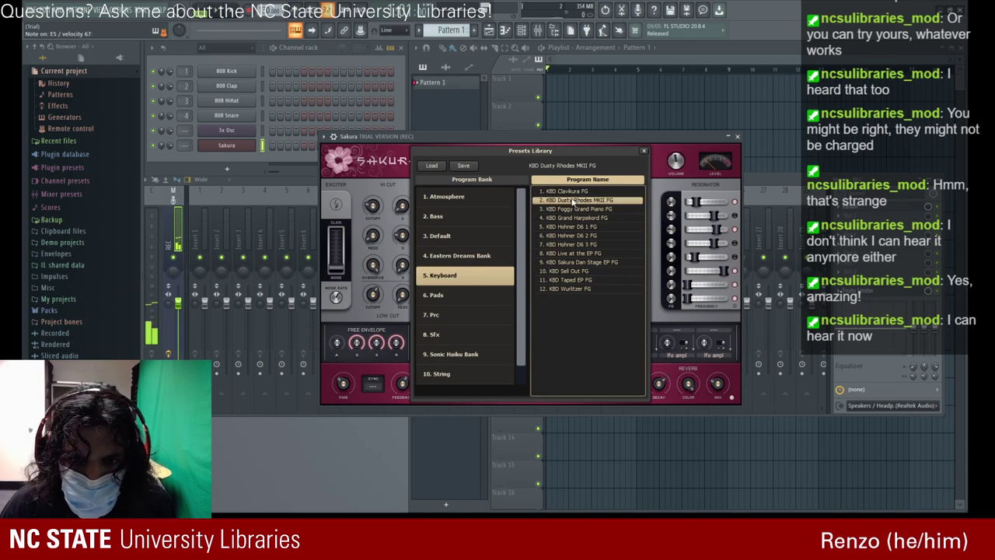
{"action": "left_click", "coordinate": [573, 208]}
{"action": "left_click", "coordinate": [573, 217]}
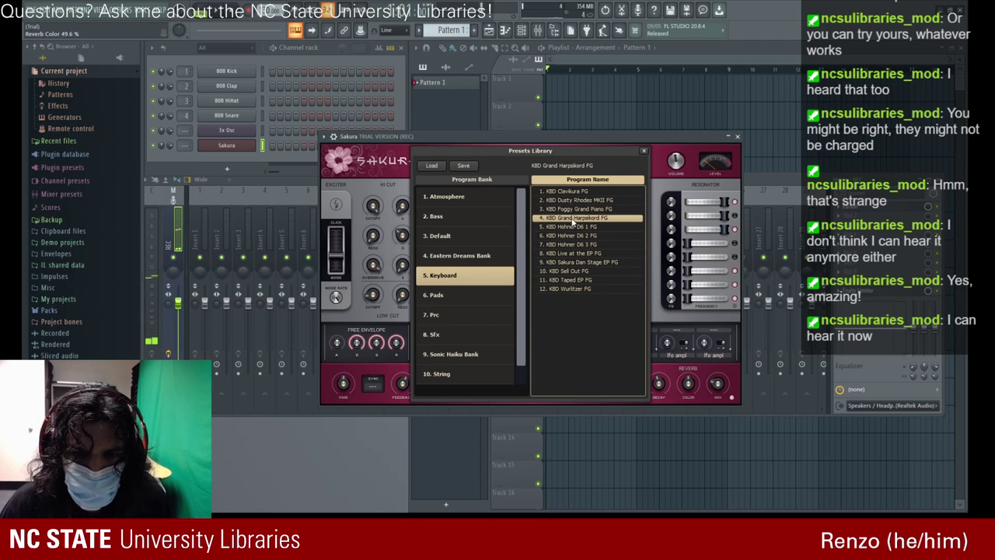
{"action": "left_click", "coordinate": [573, 227]}
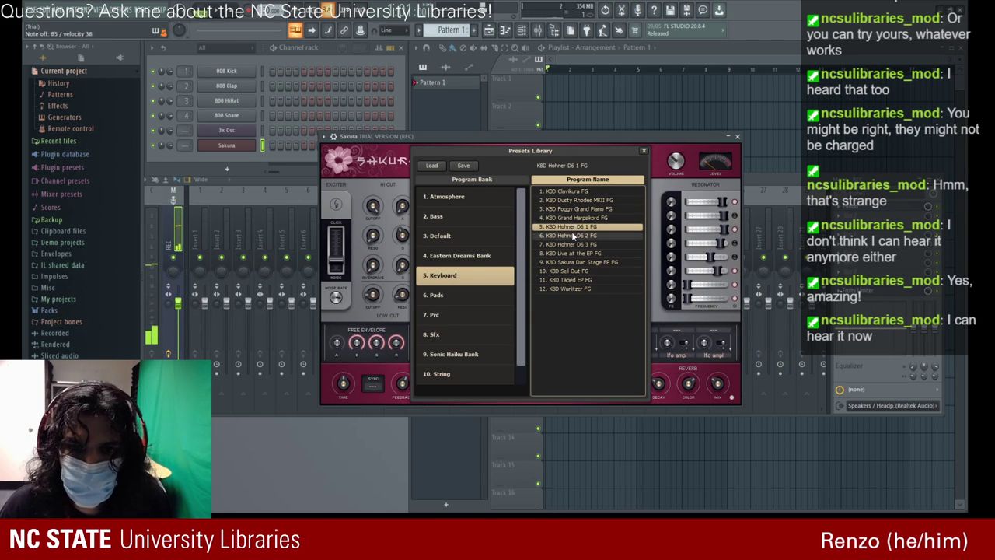
{"action": "left_click", "coordinate": [573, 236]}
{"action": "left_click", "coordinate": [570, 244]}
{"action": "left_click", "coordinate": [568, 252]}
{"action": "left_click", "coordinate": [565, 262]}
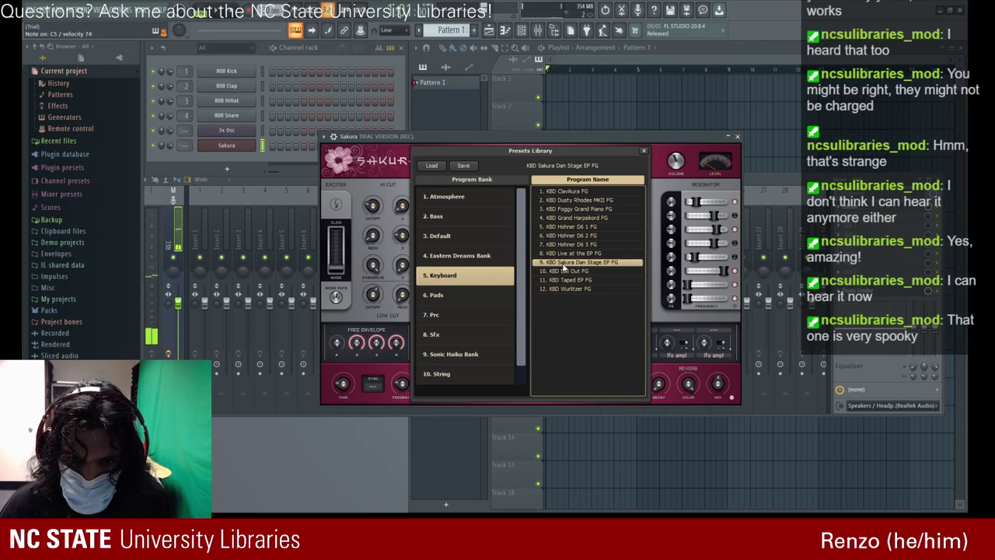
{"action": "left_click", "coordinate": [565, 270]}
{"action": "left_click", "coordinate": [565, 279]}
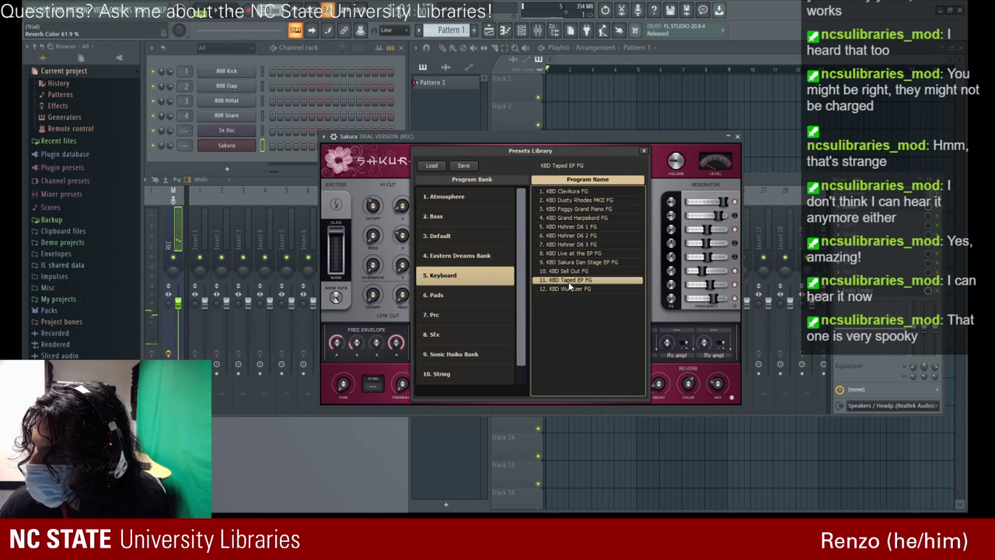
- Audition bass, bell, flute and guitar presets in the Eastern Dreams Bank, from BASS Fretless Pulse DS to GUITAR Bonfire DS
{"action": "left_click", "coordinate": [450, 260]}
{"action": "left_click", "coordinate": [596, 255]}
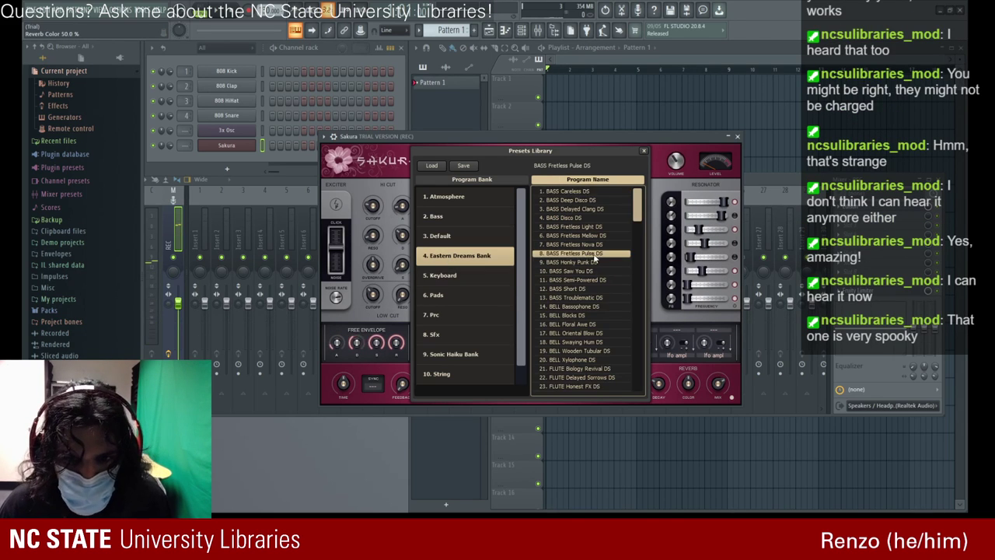
{"action": "scroll", "coordinate": [596, 255], "scroll_direction": "down", "scroll_amount": 2}
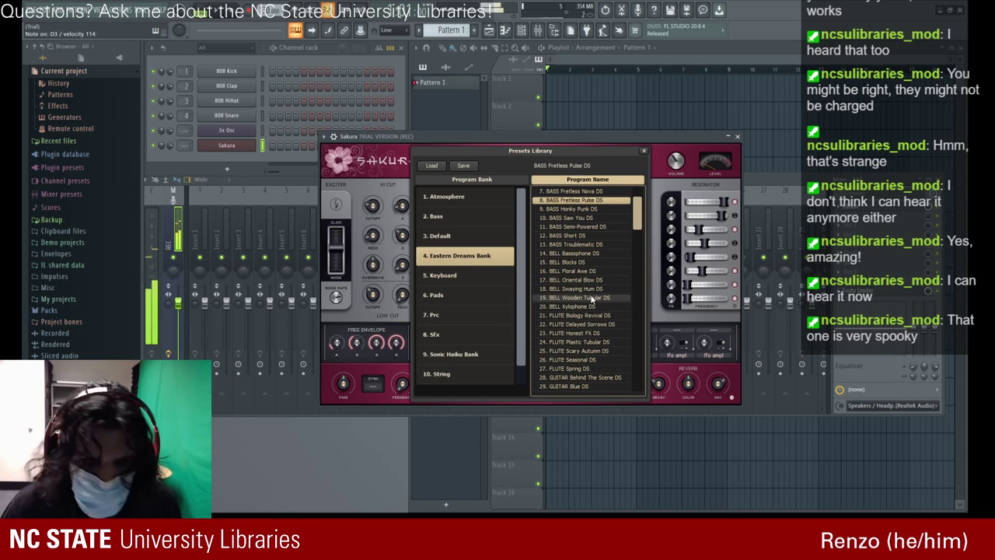
{"action": "left_click", "coordinate": [591, 298]}
{"action": "scroll", "coordinate": [593, 300], "scroll_direction": "down", "scroll_amount": 1}
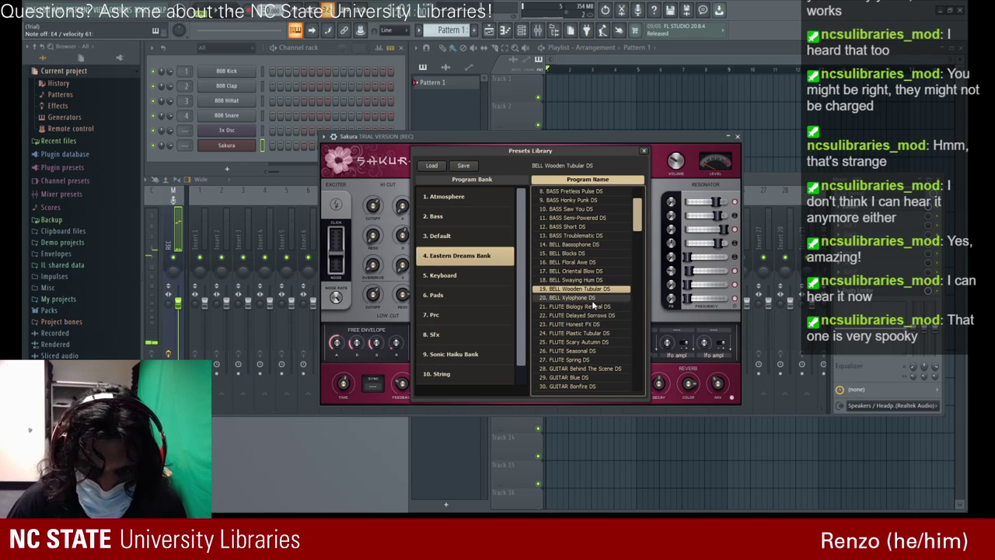
{"action": "left_click", "coordinate": [592, 299]}
{"action": "left_click", "coordinate": [592, 302]}
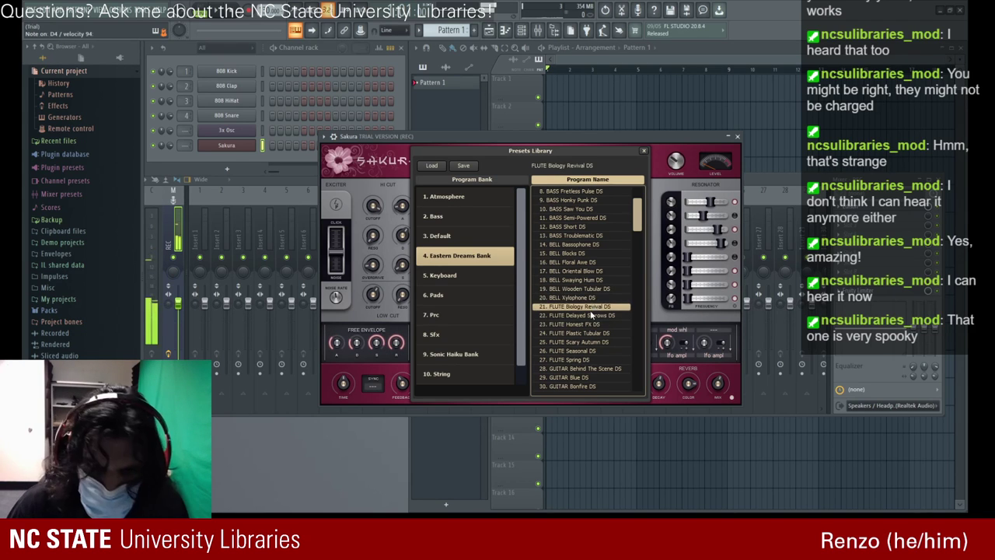
{"action": "scroll", "coordinate": [590, 303], "scroll_direction": "down", "scroll_amount": 1}
{"action": "left_click", "coordinate": [589, 308]}
{"action": "left_click", "coordinate": [589, 325]}
{"action": "scroll", "coordinate": [589, 325], "scroll_direction": "down", "scroll_amount": 5}
{"action": "left_click", "coordinate": [590, 332]}
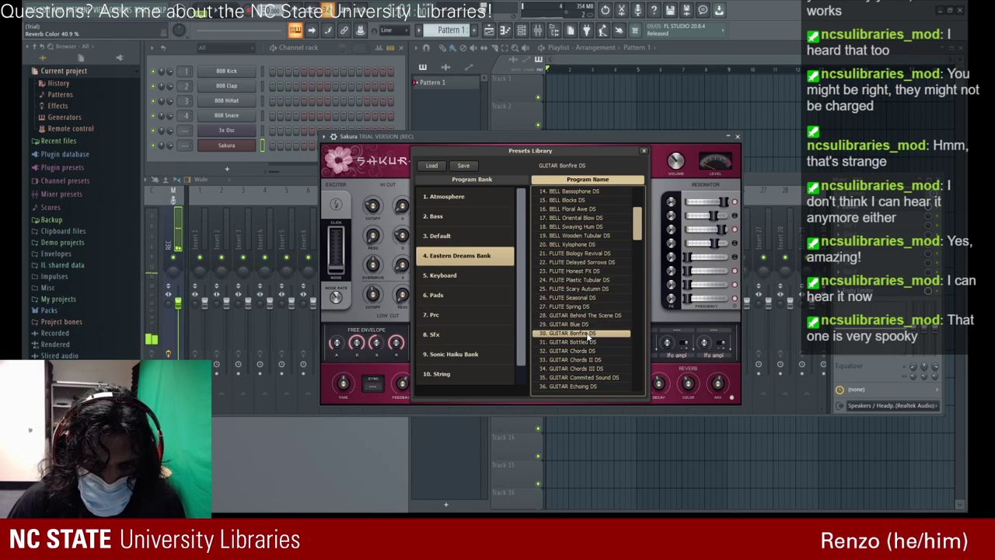
- Return to the Keyboard bank and try several presets from KBD Dusty Rhodes MKII FG to KBD Hohner D6 3 FG
{"action": "left_click", "coordinate": [465, 275]}
{"action": "left_click", "coordinate": [579, 200]}
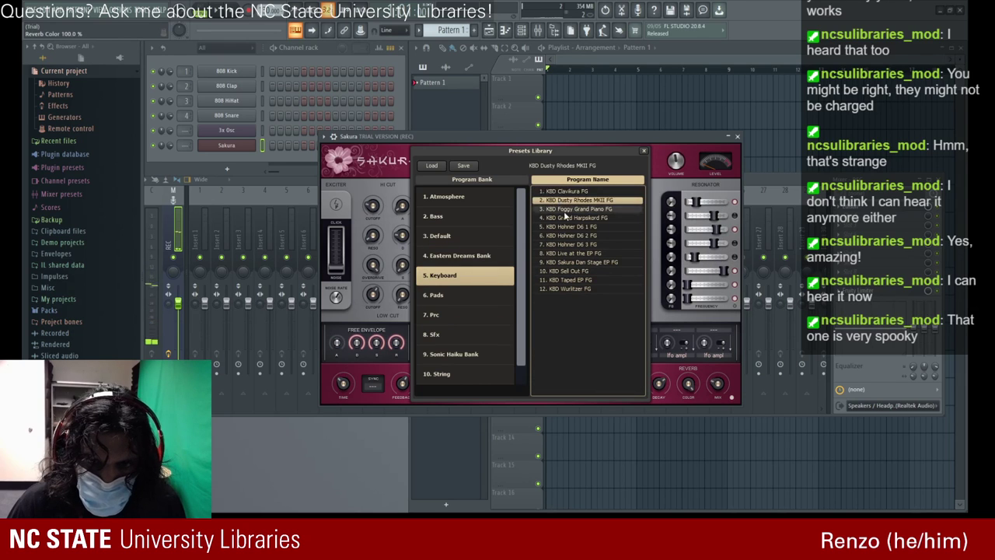
{"action": "left_click", "coordinate": [577, 218]}
{"action": "left_click", "coordinate": [578, 234]}
{"action": "left_click", "coordinate": [576, 248]}
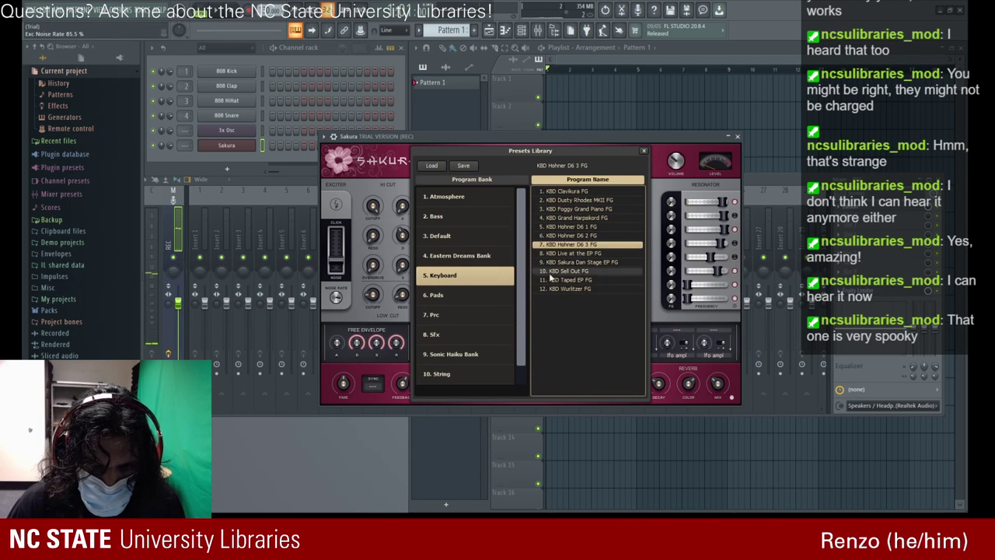
- Try PRC Industrial Percussion FG, Opera Hall Timpani and Sacrificial Drum FG from the Prc bank, and SFX Ice Cube the Great FG
{"action": "left_click", "coordinate": [437, 318]}
{"action": "left_click", "coordinate": [621, 200]}
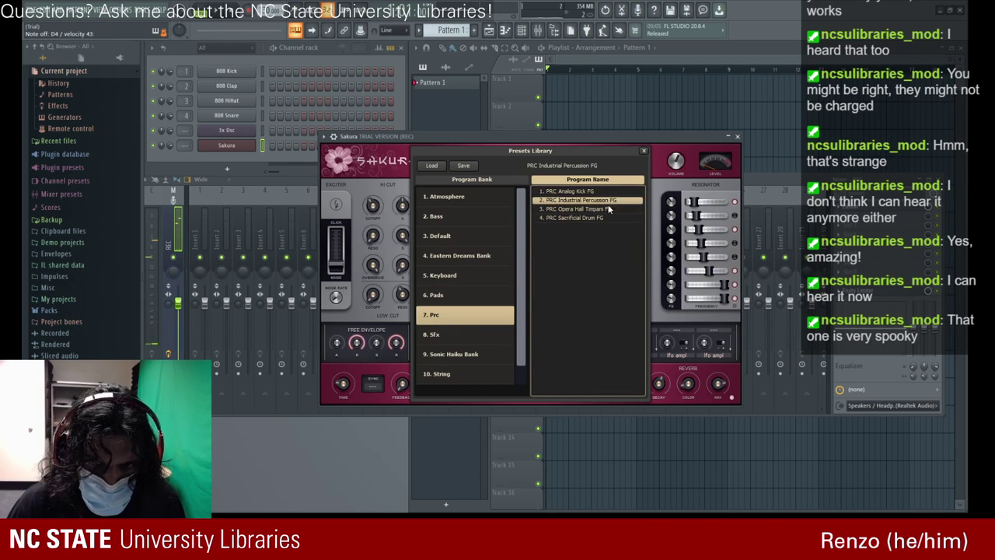
{"action": "left_click", "coordinate": [609, 209]}
{"action": "left_click", "coordinate": [603, 218]}
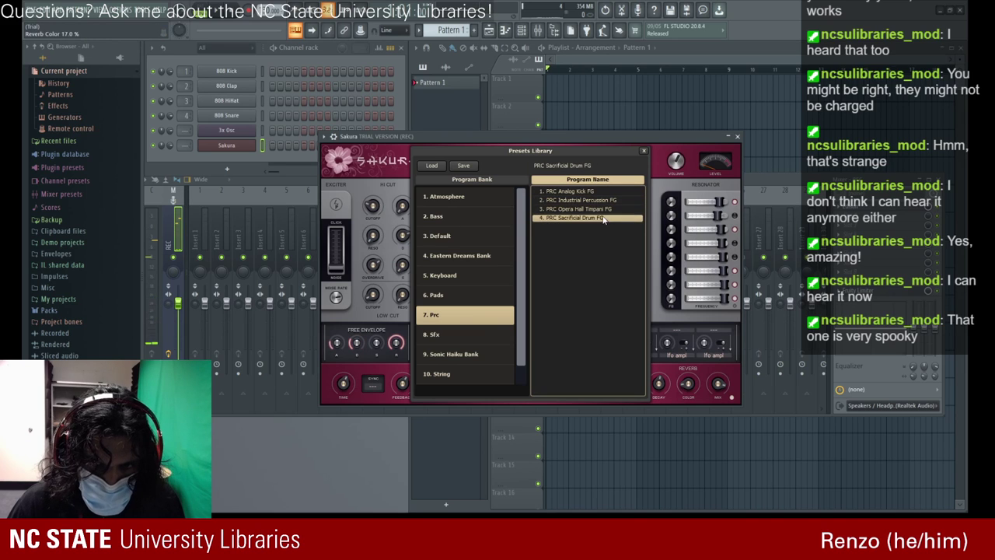
{"action": "left_click", "coordinate": [471, 335]}
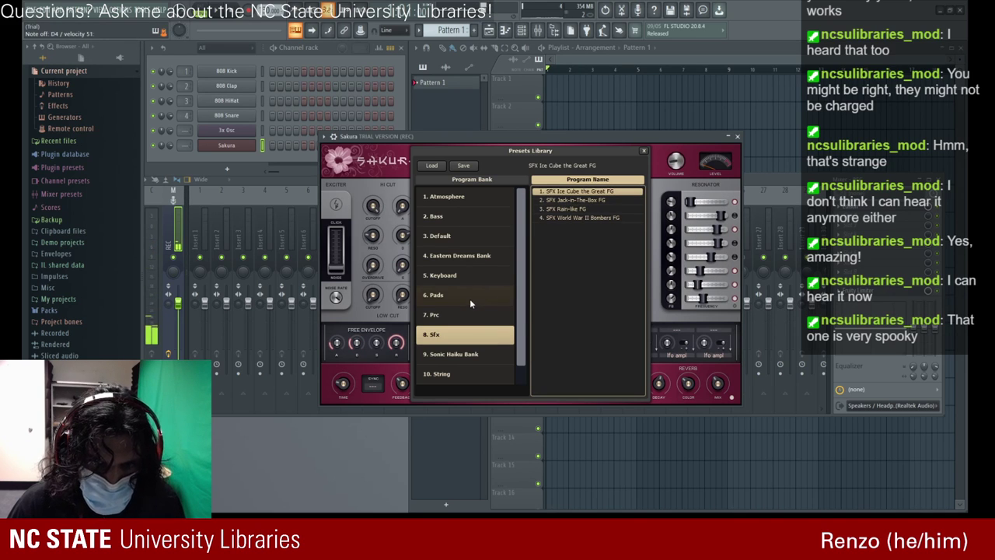
- Audition STR Campfire Guitar FG and STR Indo-China FG from the String bank
{"action": "left_click", "coordinate": [438, 375]}
{"action": "left_click", "coordinate": [604, 200]}
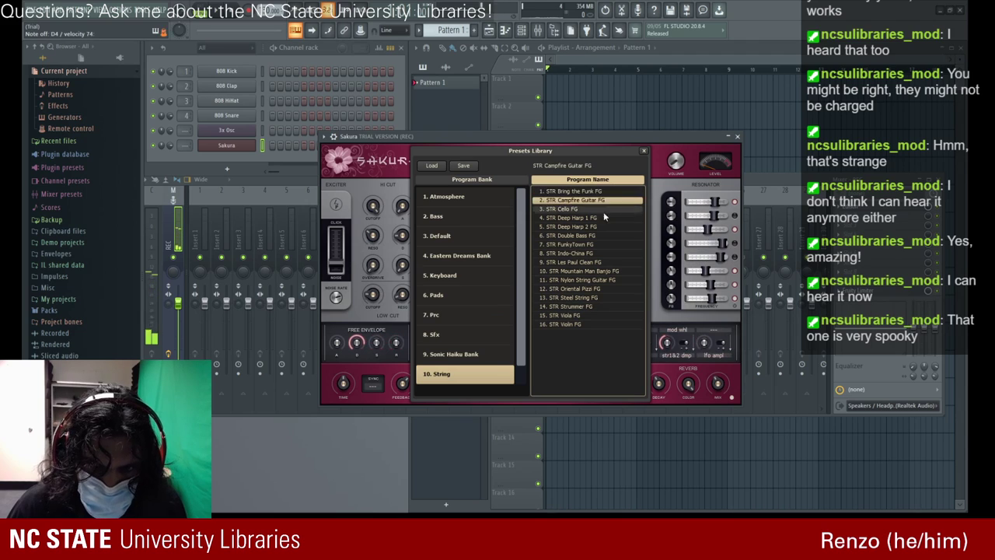
{"action": "left_click", "coordinate": [599, 252]}
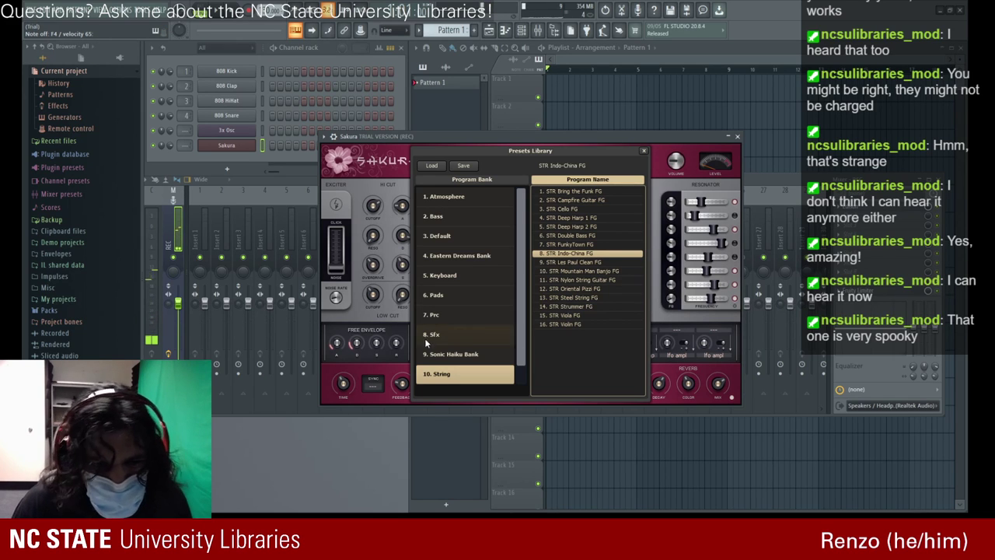
- Return to the Atmosphere bank, close the Presets Library and load the ATM CreepShow FG preset
{"action": "left_click", "coordinate": [480, 202]}
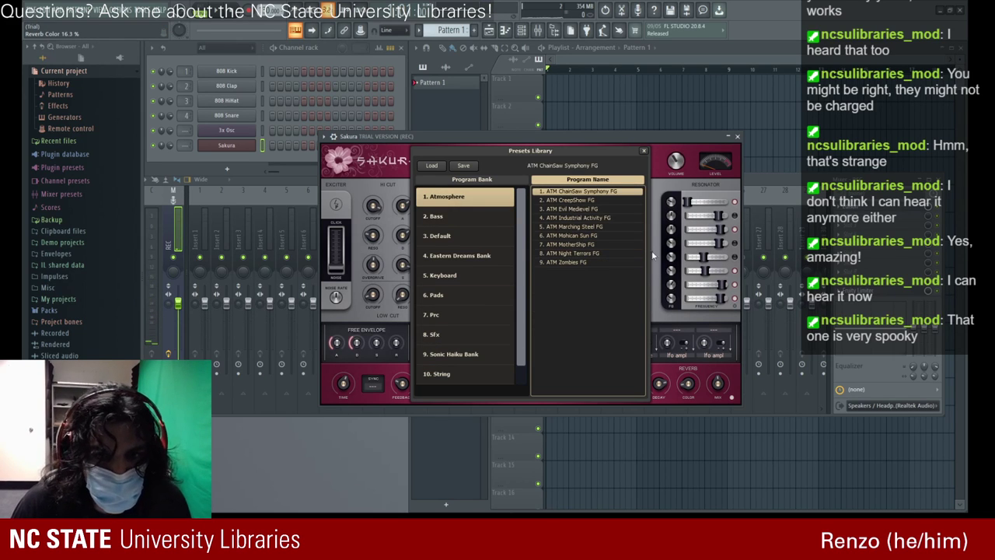
{"action": "left_click", "coordinate": [643, 150]}
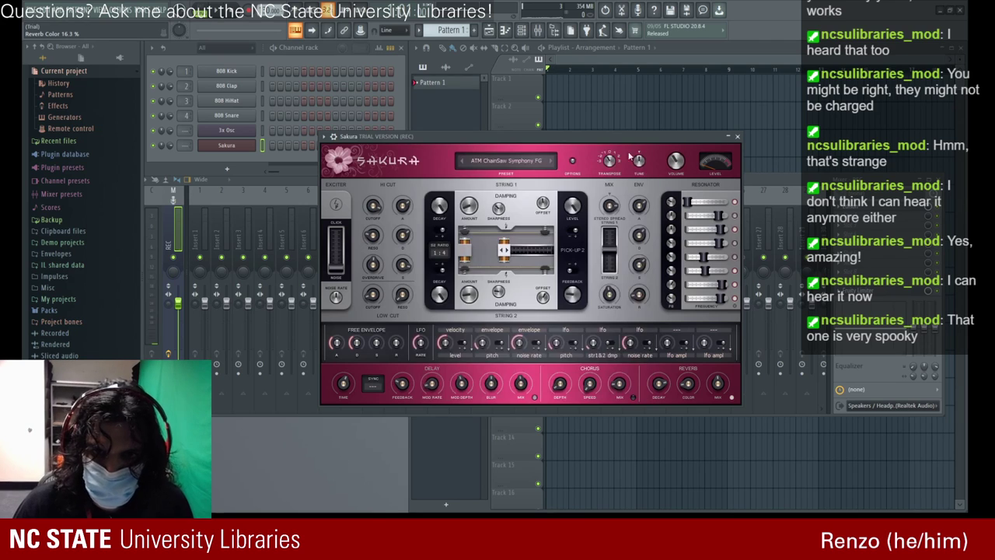
{"action": "left_click", "coordinate": [552, 161]}
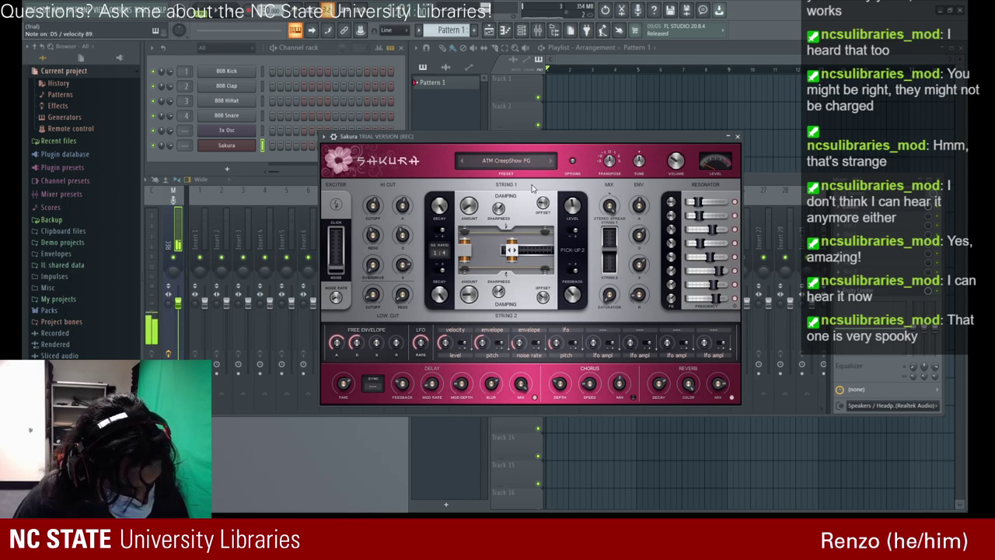
- Minimize the Sakura and mixer windows, place them below the Channel rack and turn on recording
{"action": "left_click", "coordinate": [728, 137]}
{"action": "left_click", "coordinate": [919, 180]}
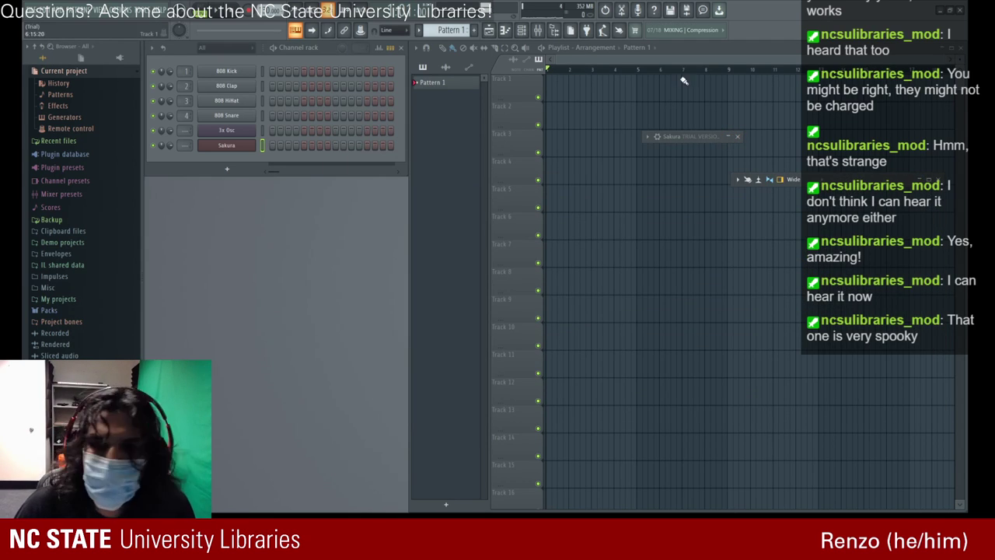
{"action": "left_click_drag", "start_coordinate": [849, 180], "coordinate": [290, 242]}
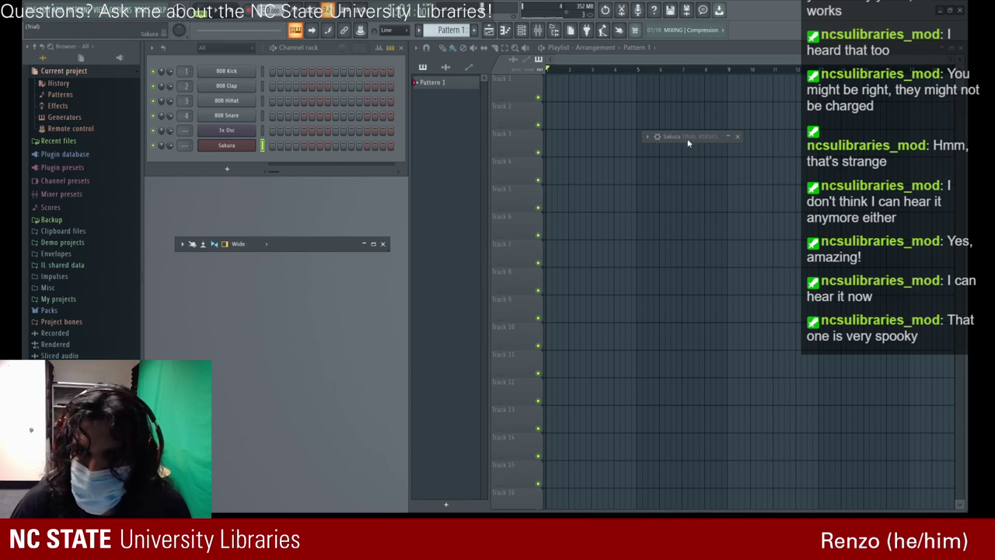
{"action": "left_click_drag", "start_coordinate": [684, 137], "coordinate": [243, 299]}
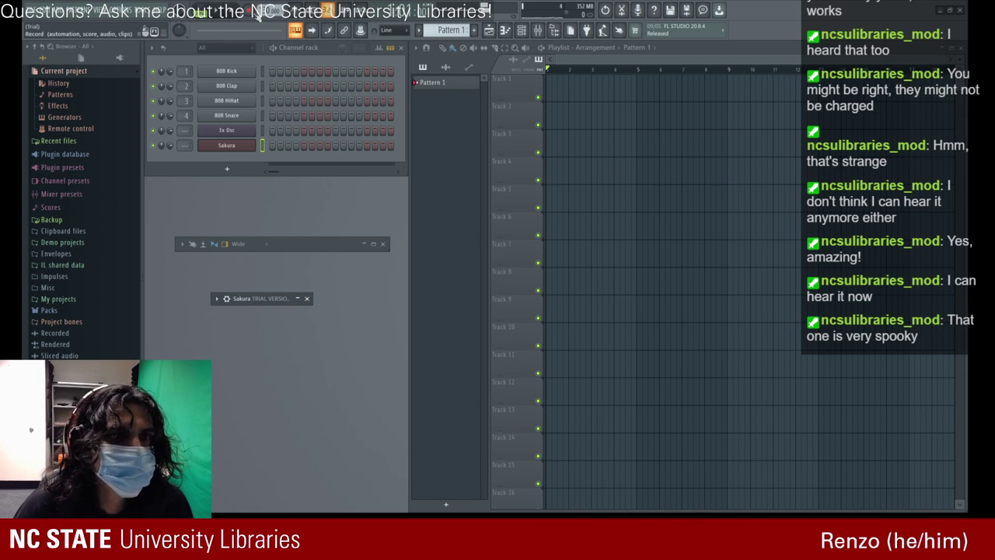
{"action": "left_click", "coordinate": [250, 11]}
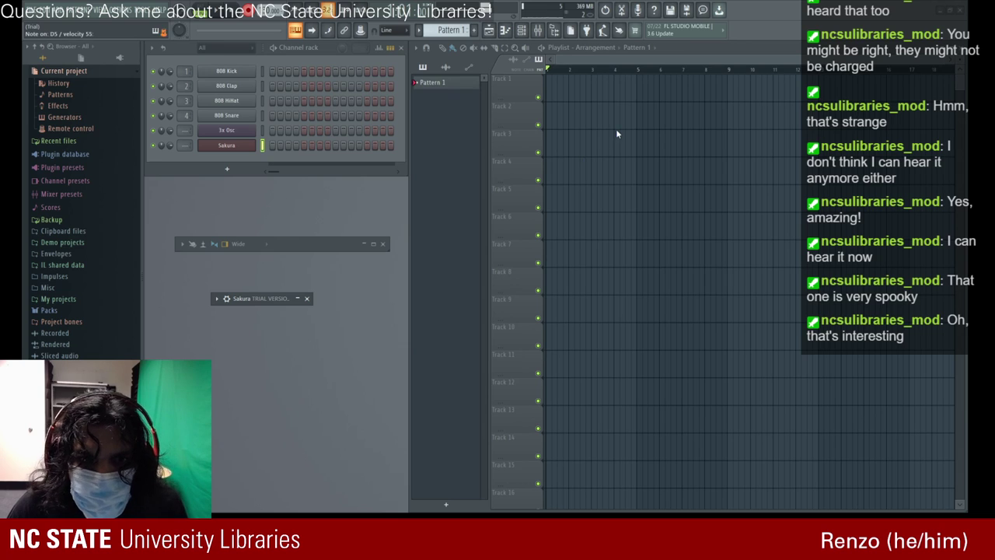
- Replace the Sakura instrument in the sixth channel with Sawer
{"action": "left_click", "coordinate": [230, 147]}
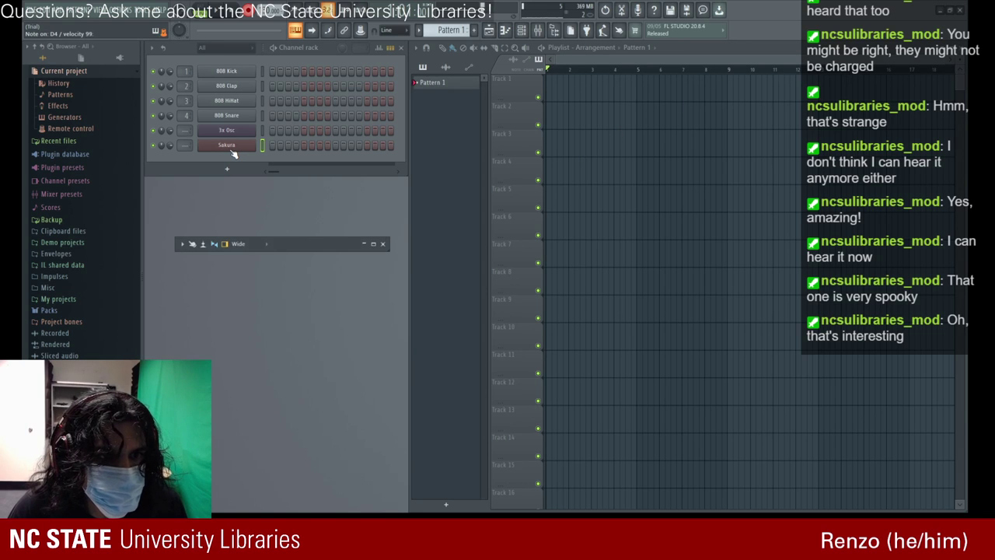
{"action": "left_click", "coordinate": [230, 149]}
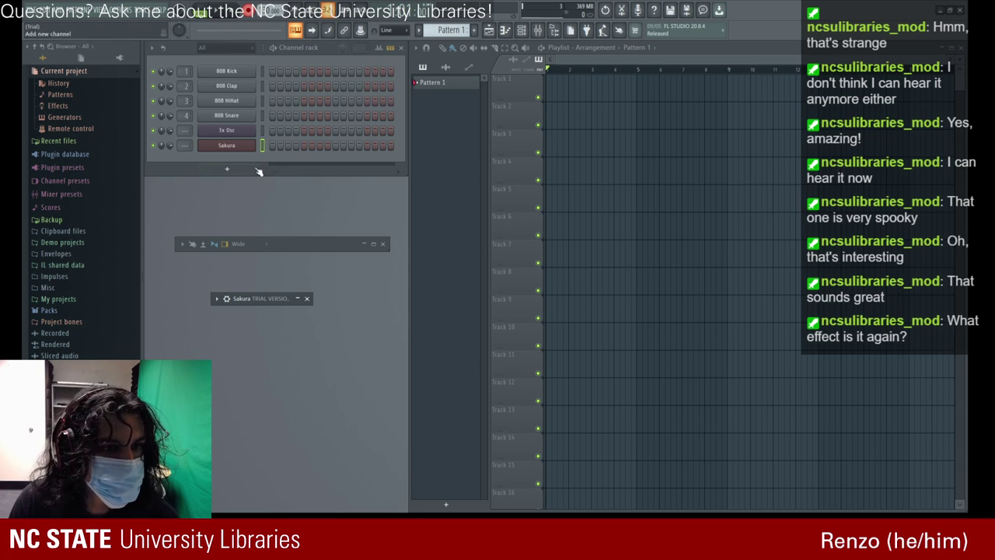
{"action": "left_click", "coordinate": [239, 148]}
{"action": "left_click", "coordinate": [237, 145]}
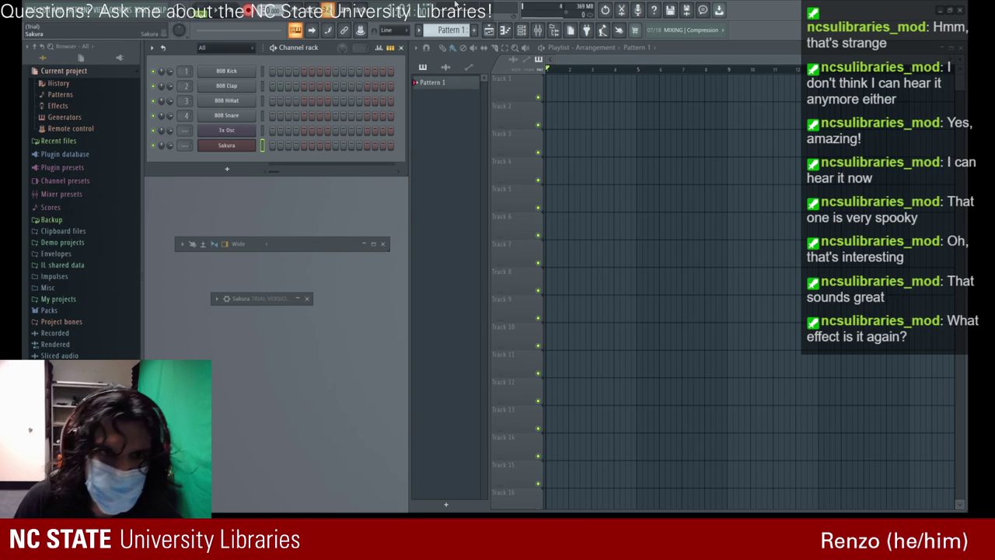
{"action": "left_click", "coordinate": [415, 471]}
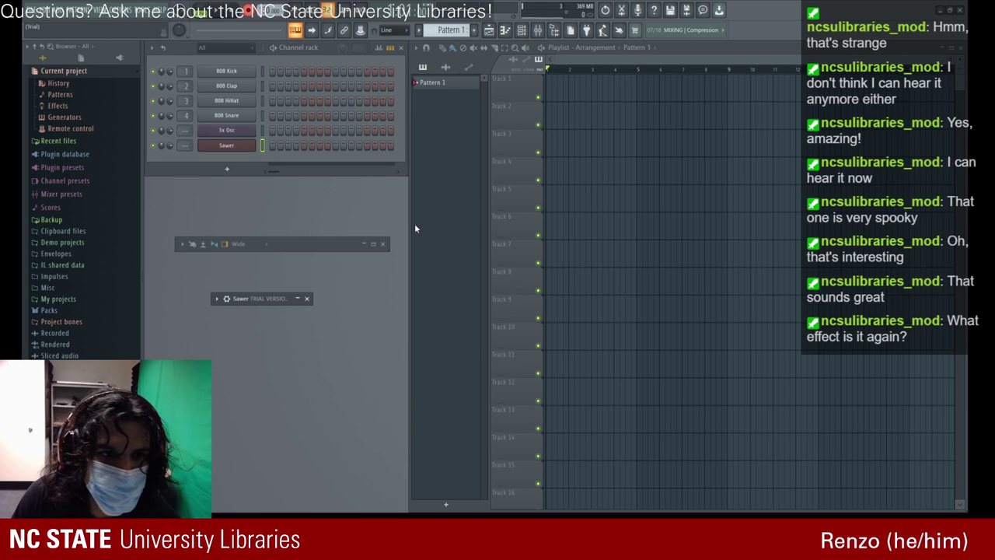
- Restore the minimized Sawer window and place it over the Playlist so the whole synthesizer is accessible
{"action": "left_click", "coordinate": [241, 147]}
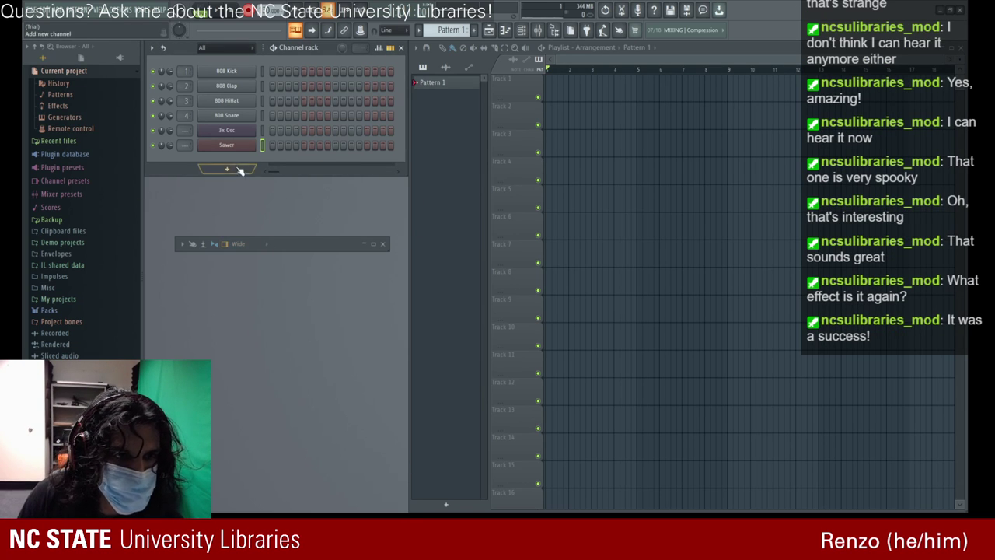
{"action": "left_click", "coordinate": [298, 300]}
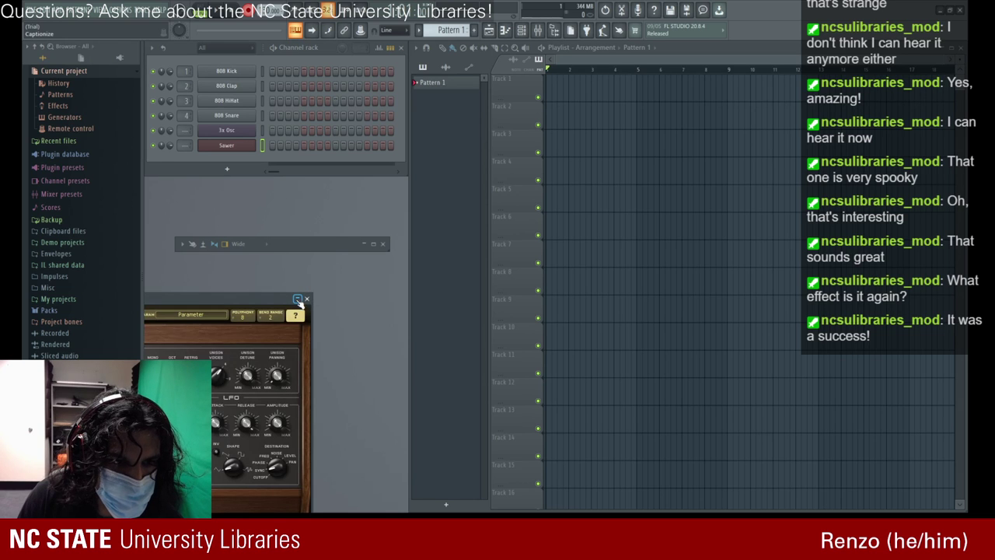
{"action": "left_click_drag", "start_coordinate": [279, 302], "coordinate": [783, 99]}
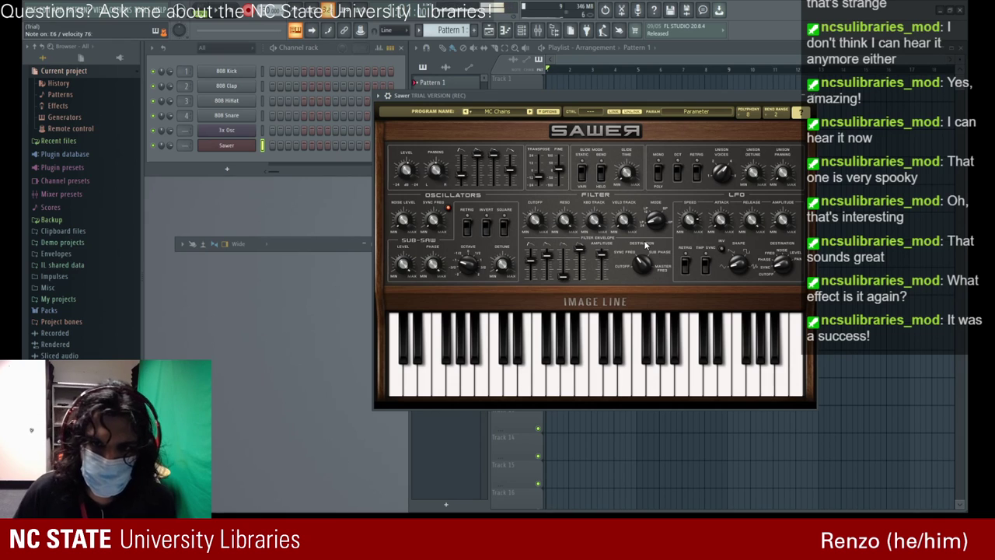
- Audition MC Forest Cry, MC Pulsar and MC Siren from Sawer's Ambient bank and close the Presets Library
{"action": "left_click", "coordinate": [526, 111]}
{"action": "left_click", "coordinate": [652, 176]}
{"action": "left_click", "coordinate": [652, 186]}
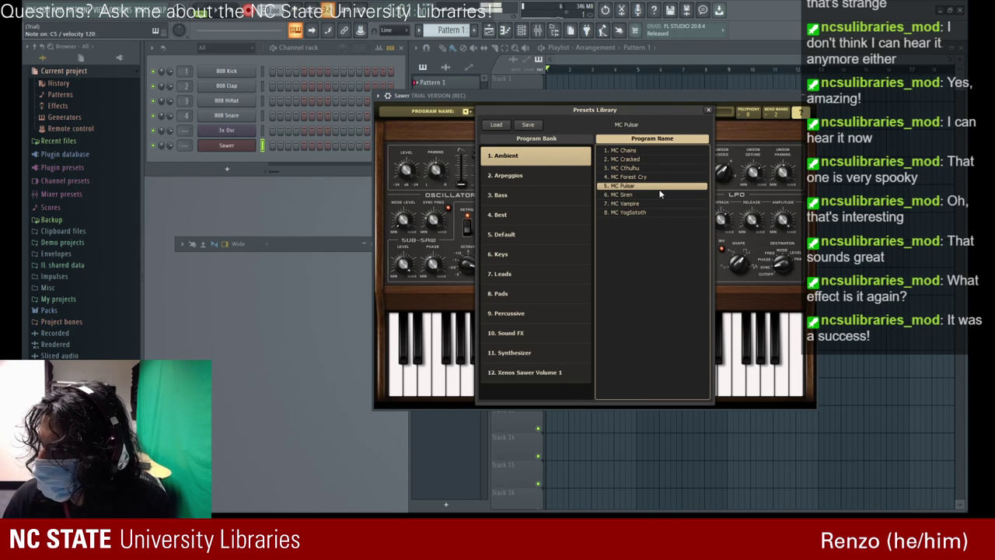
{"action": "left_click", "coordinate": [660, 192]}
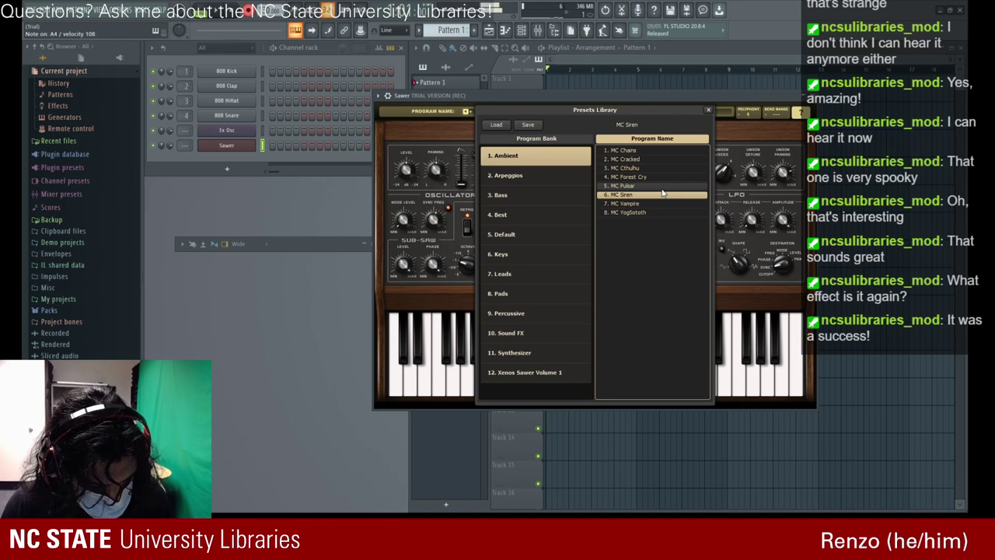
{"action": "left_click", "coordinate": [707, 110]}
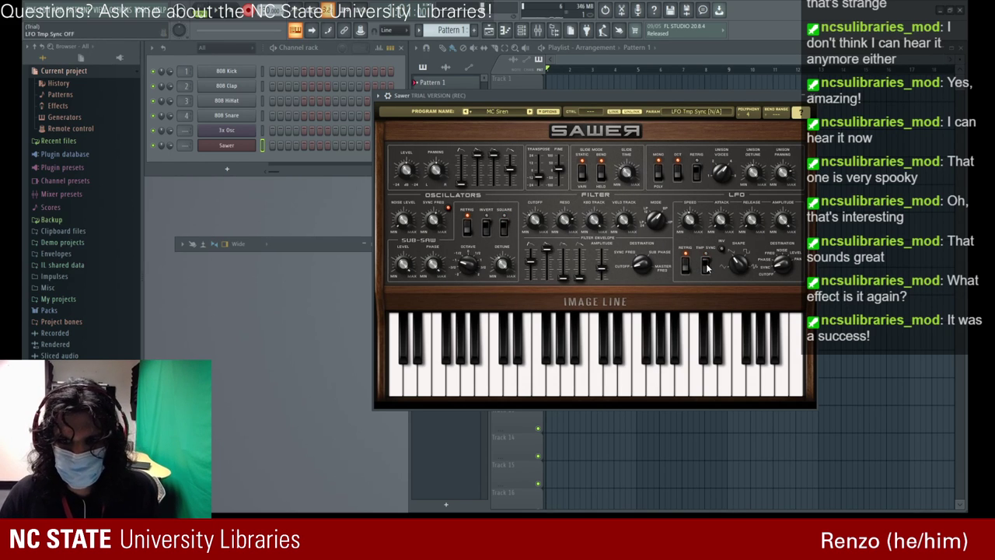
- Try Toxic Biohazard in place of Sawer, then switch the channel back to Sakura
{"action": "left_click", "coordinate": [226, 145]}
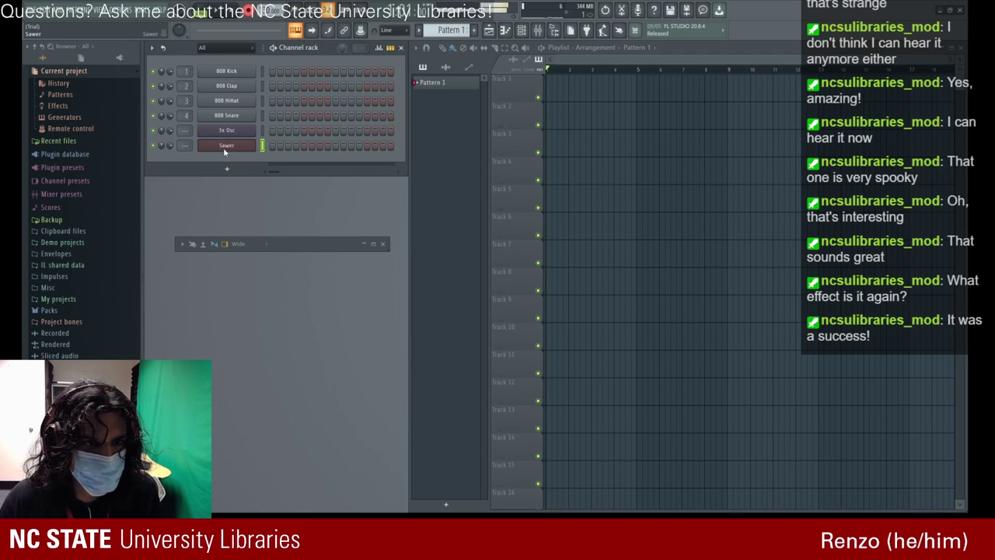
{"action": "left_click", "coordinate": [393, 492]}
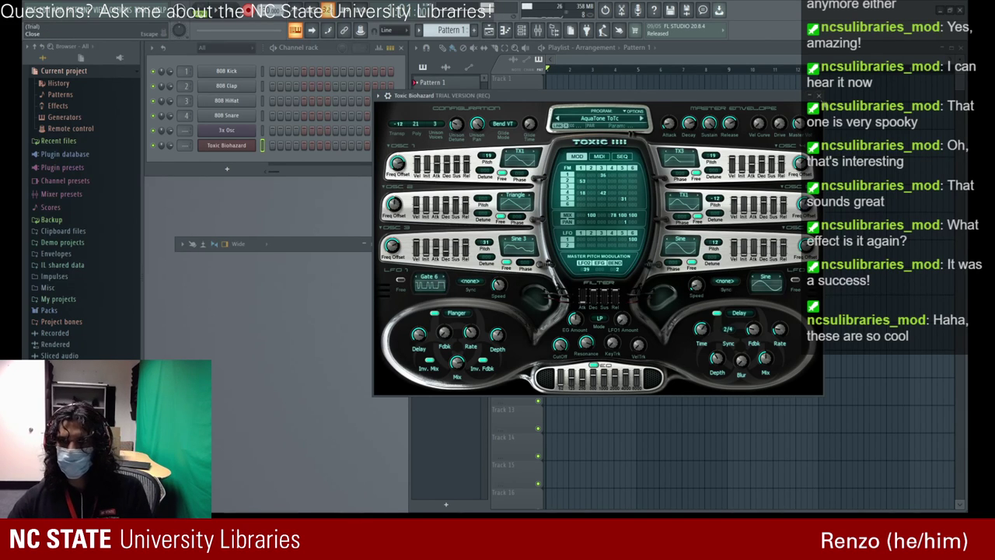
{"action": "left_click", "coordinate": [817, 95]}
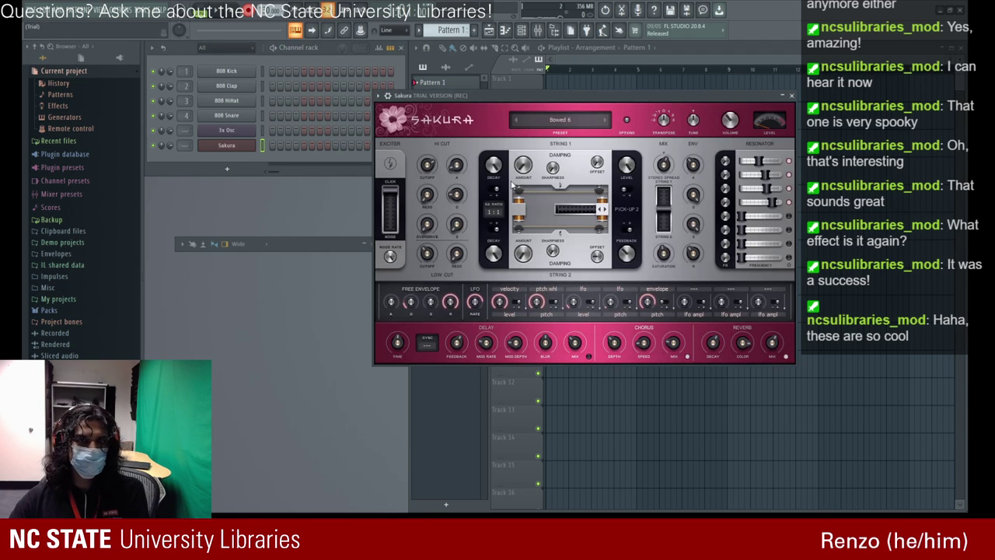
- Browse Sakura's Atmosphere presets, load ATM CreepShow FG and close the Presets Library
{"action": "left_click", "coordinate": [606, 121]}
{"action": "left_click", "coordinate": [607, 121]}
{"action": "left_click", "coordinate": [607, 121]}
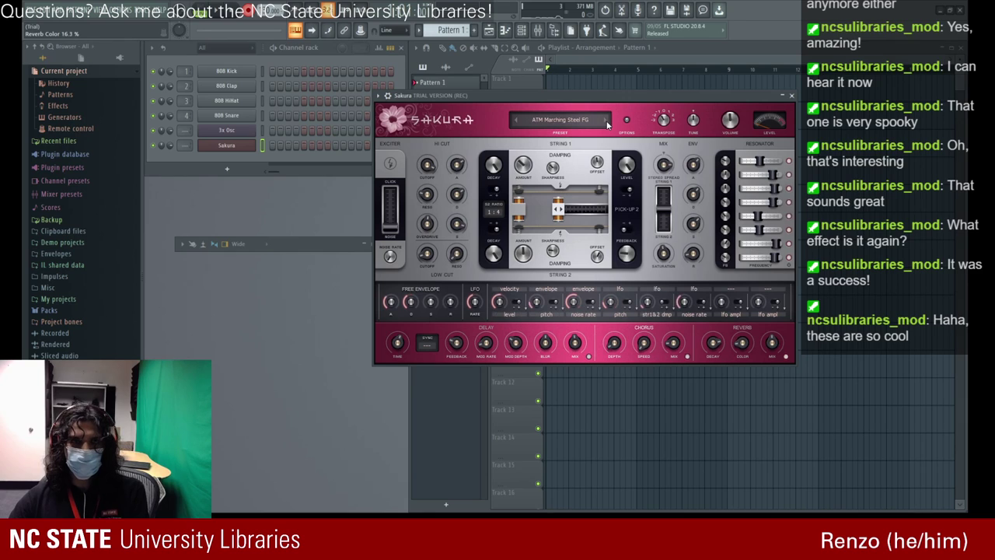
{"action": "left_click", "coordinate": [607, 122]}
{"action": "left_click", "coordinate": [517, 121]}
{"action": "left_click", "coordinate": [517, 121]}
{"action": "left_click", "coordinate": [518, 121]}
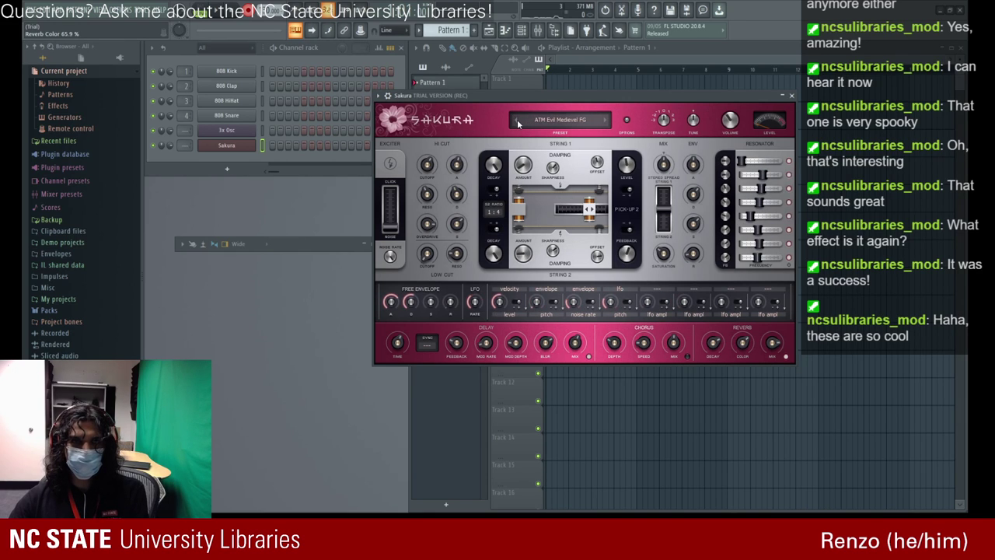
{"action": "left_click", "coordinate": [605, 122]}
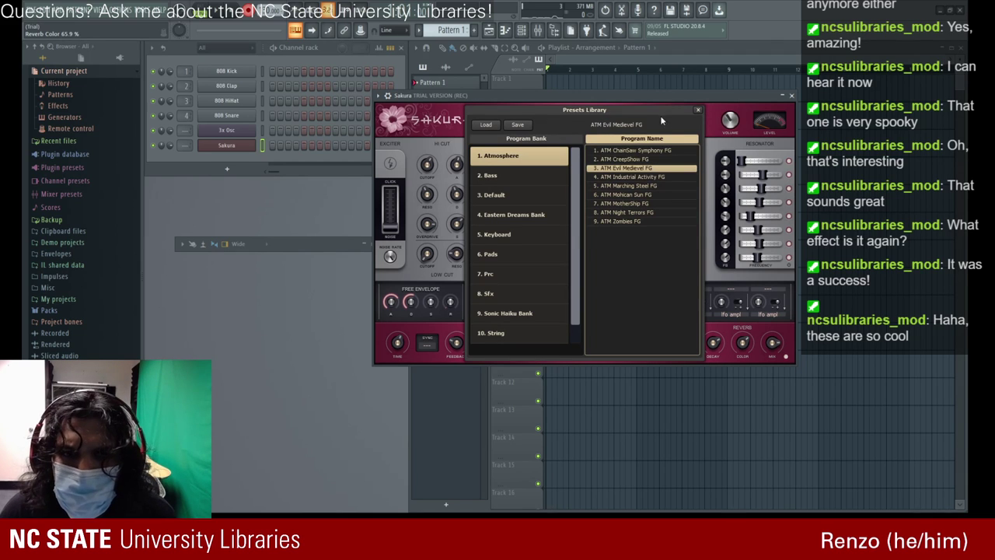
{"action": "left_click", "coordinate": [660, 158]}
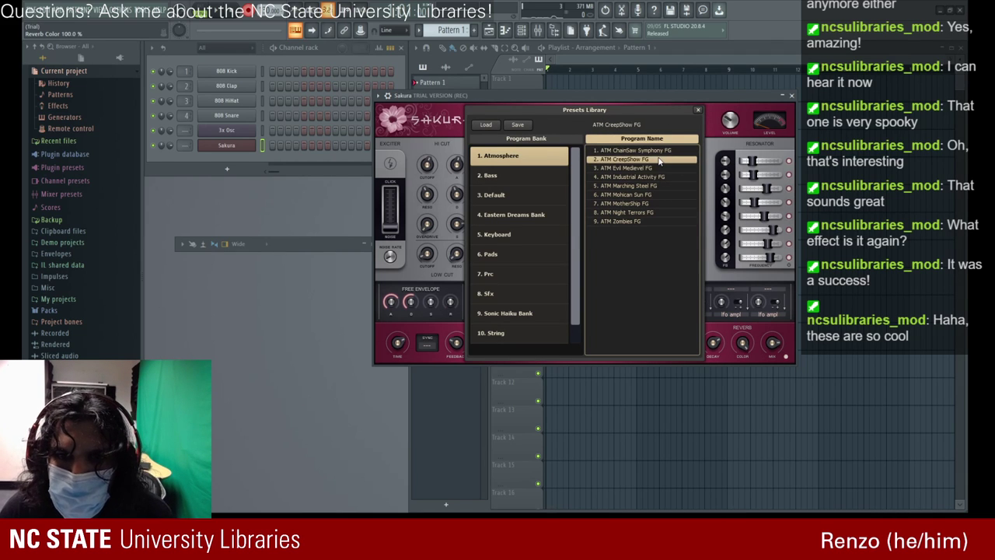
{"action": "left_click", "coordinate": [697, 110]}
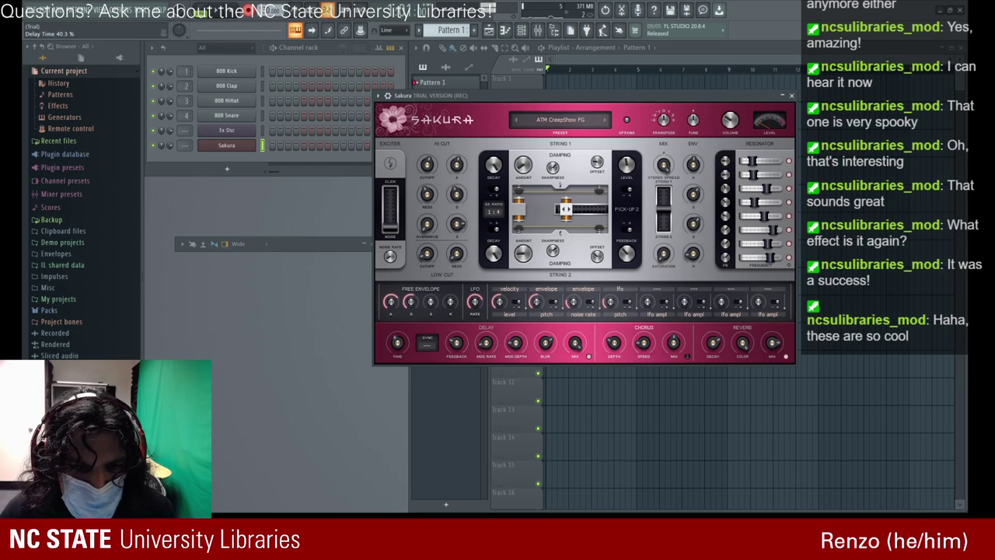
- Adjust Sakura's delay time and delay feedback and set the exciter noise rate to 0 %
{"action": "mouse_move", "coordinate": [396, 342]}
{"action": "left_mouse_down"}
{"action": "mouse_move", "coordinate": [396, 311]}
{"action": "mouse_move", "coordinate": [397, 348]}
{"action": "mouse_move", "coordinate": [397, 332]}
{"action": "left_mouse_up"}
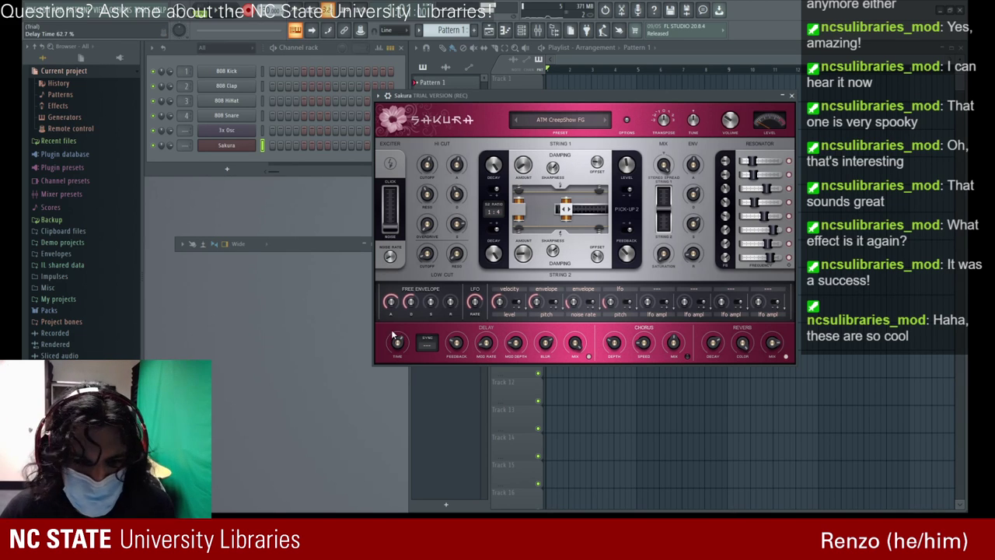
{"action": "left_click_drag", "start_coordinate": [457, 343], "coordinate": [457, 338]}
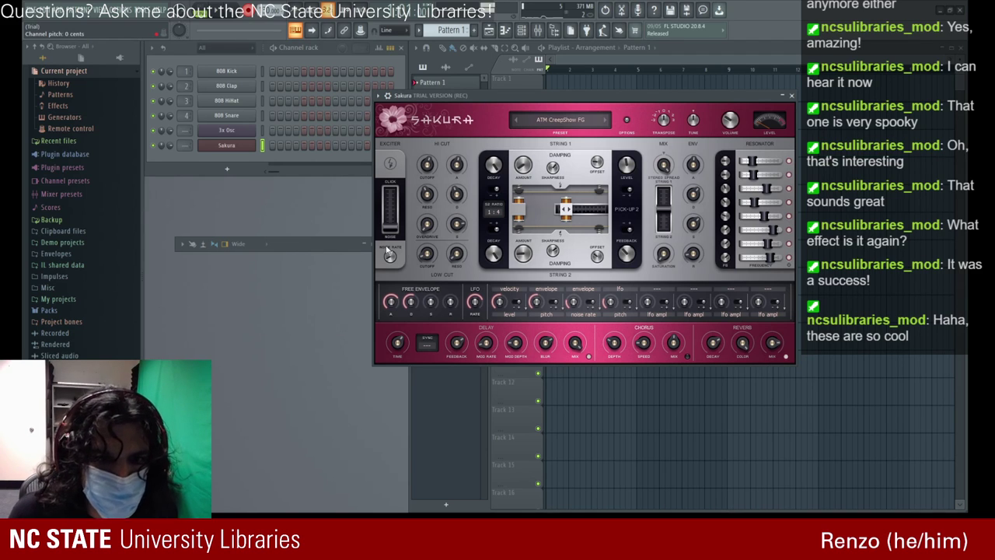
{"action": "left_click_drag", "start_coordinate": [389, 254], "coordinate": [389, 226]}
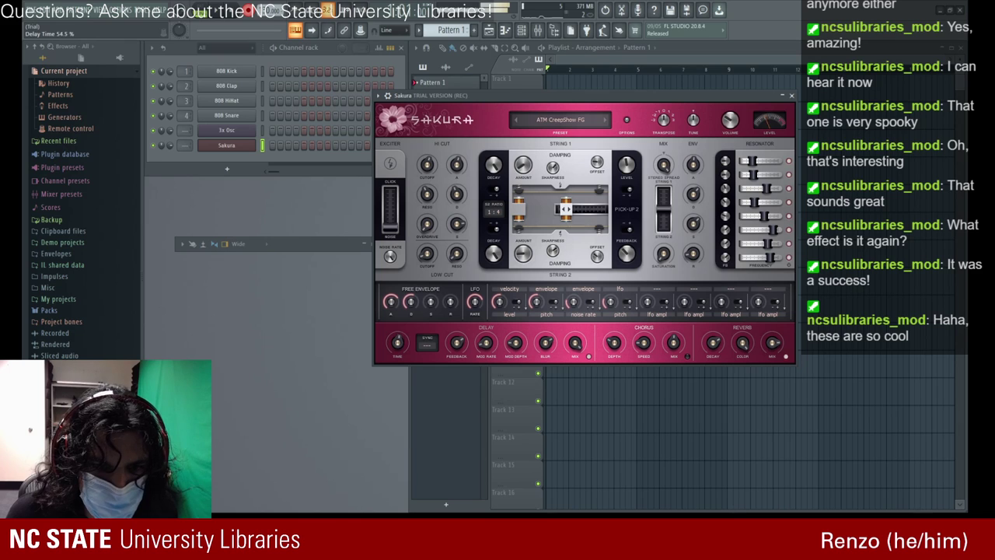
{"action": "mouse_move", "coordinate": [398, 342]}
{"action": "left_mouse_down"}
{"action": "mouse_move", "coordinate": [397, 385]}
{"action": "mouse_move", "coordinate": [397, 339]}
{"action": "left_mouse_up"}
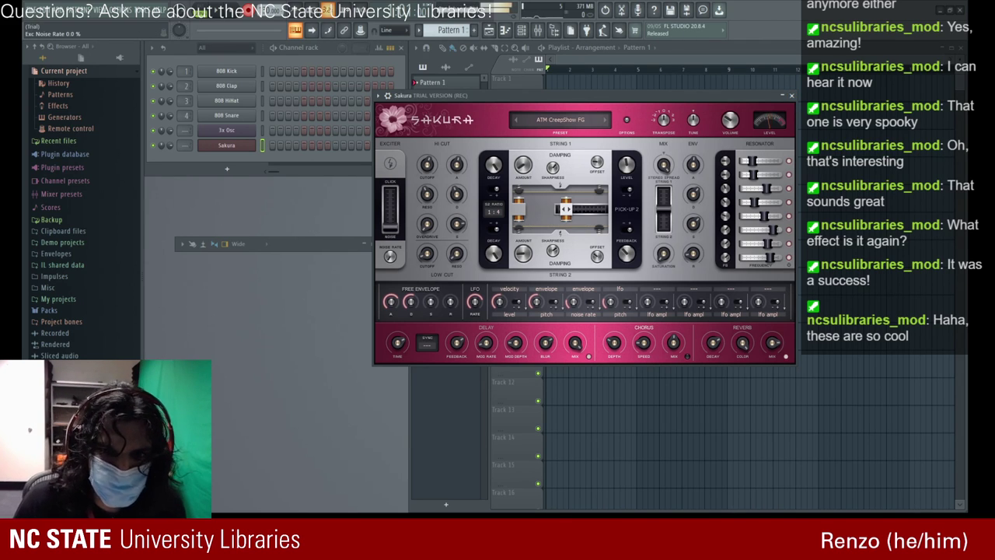
- Close the Sakura window and the minimized mixer window
{"action": "left_click", "coordinate": [792, 95]}
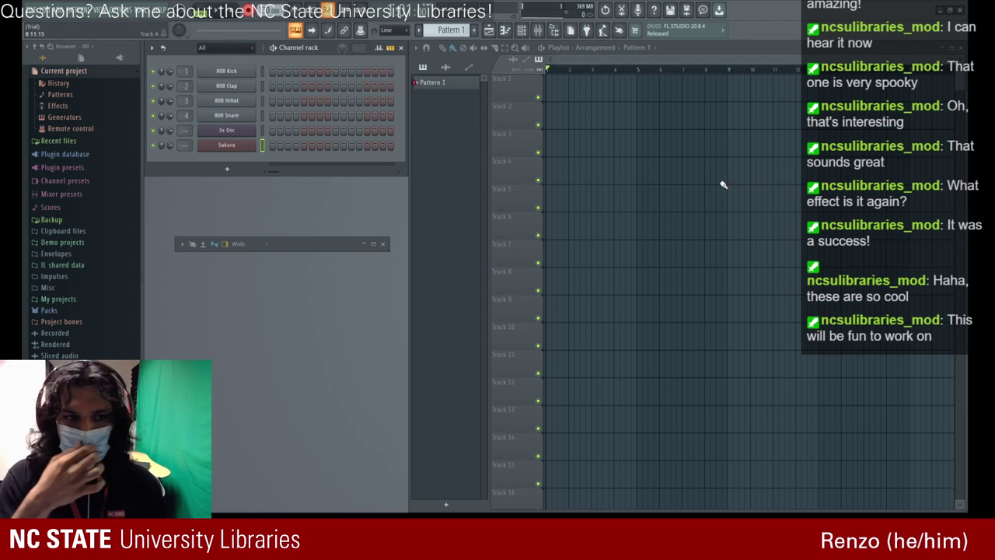
{"action": "left_click", "coordinate": [383, 244]}
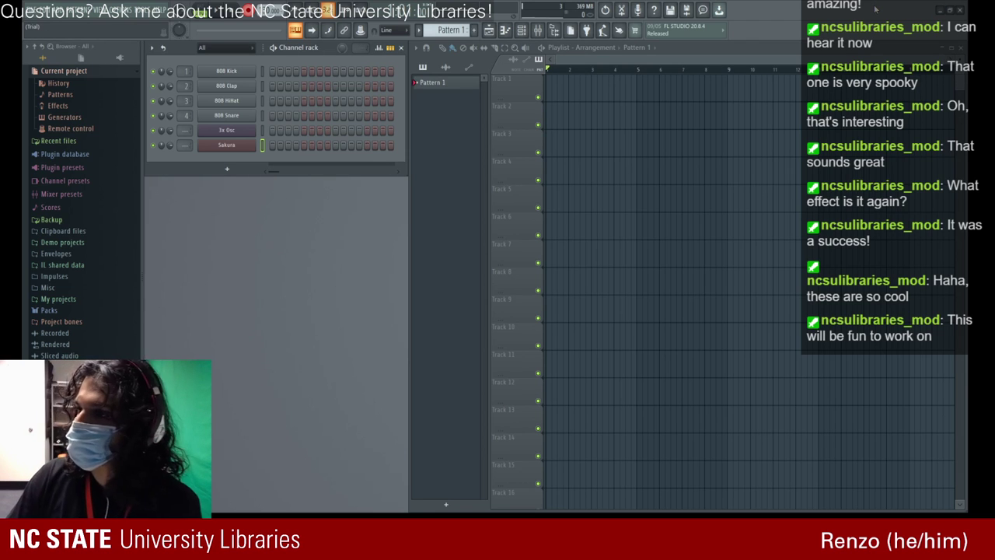